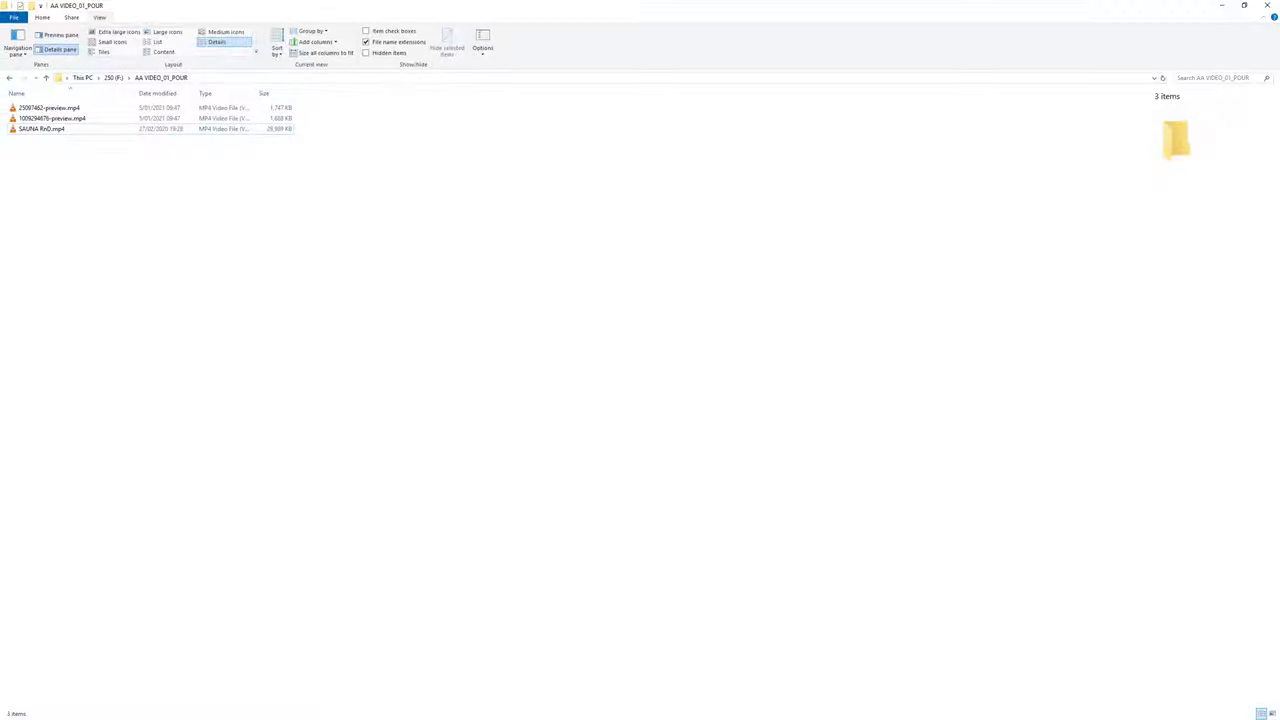
Play the SAUNA RnD.mp4 clip, close it and display the folder's files as large icons.
double_click(50, 129)
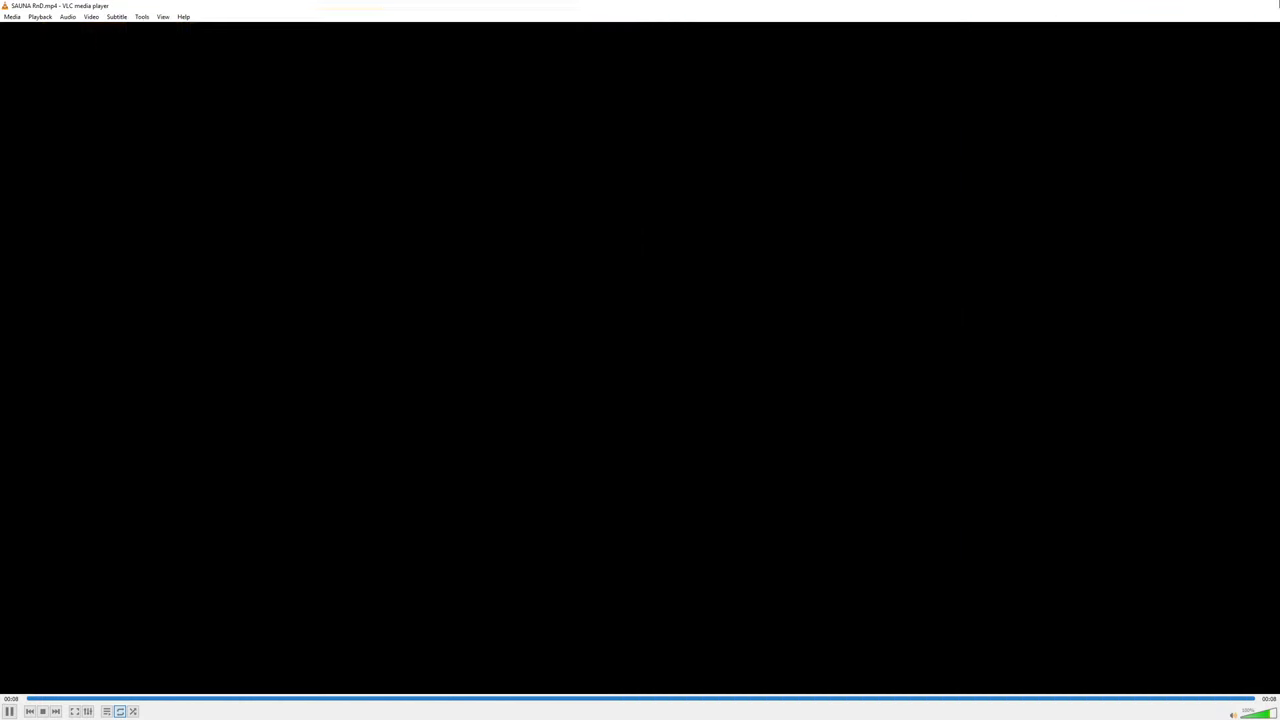
key(alt+F4)
click(692, 309)
ctrl+scroll(477, 354, up, 4)
ctrl+scroll(448, 354, up, 1)
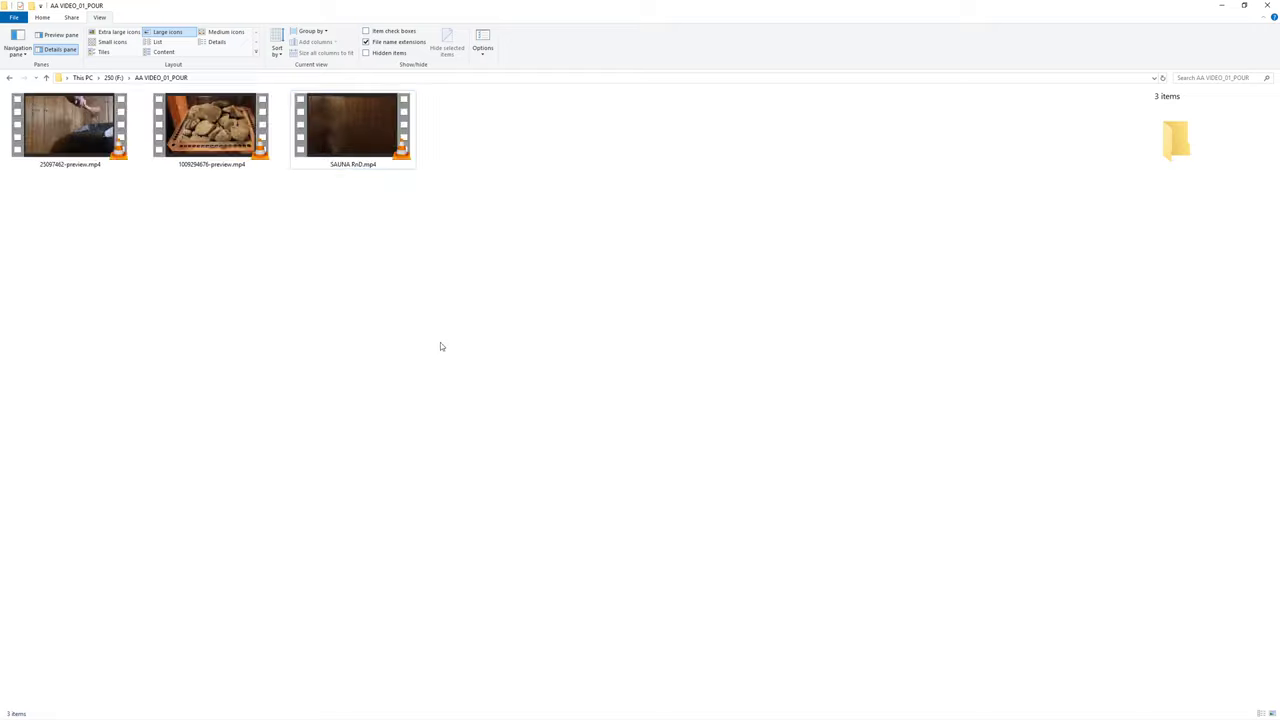
double_click(101, 145)
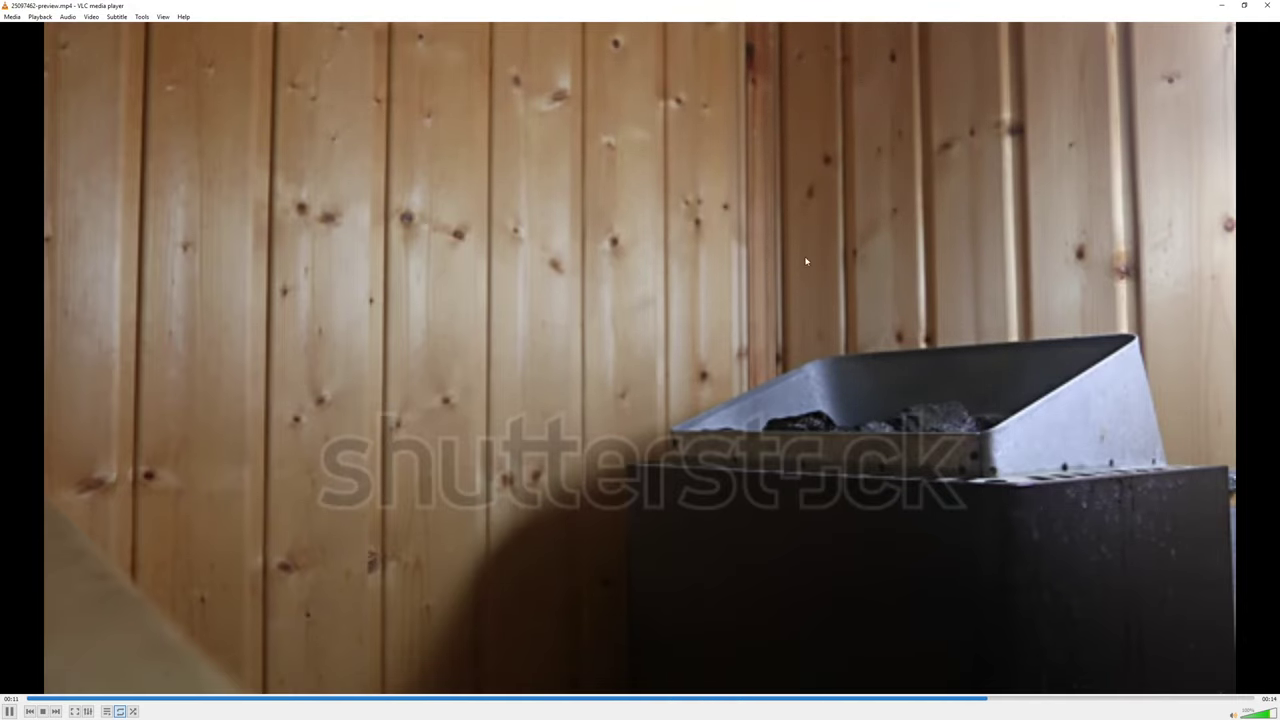
click(1269, 5)
double_click(223, 132)
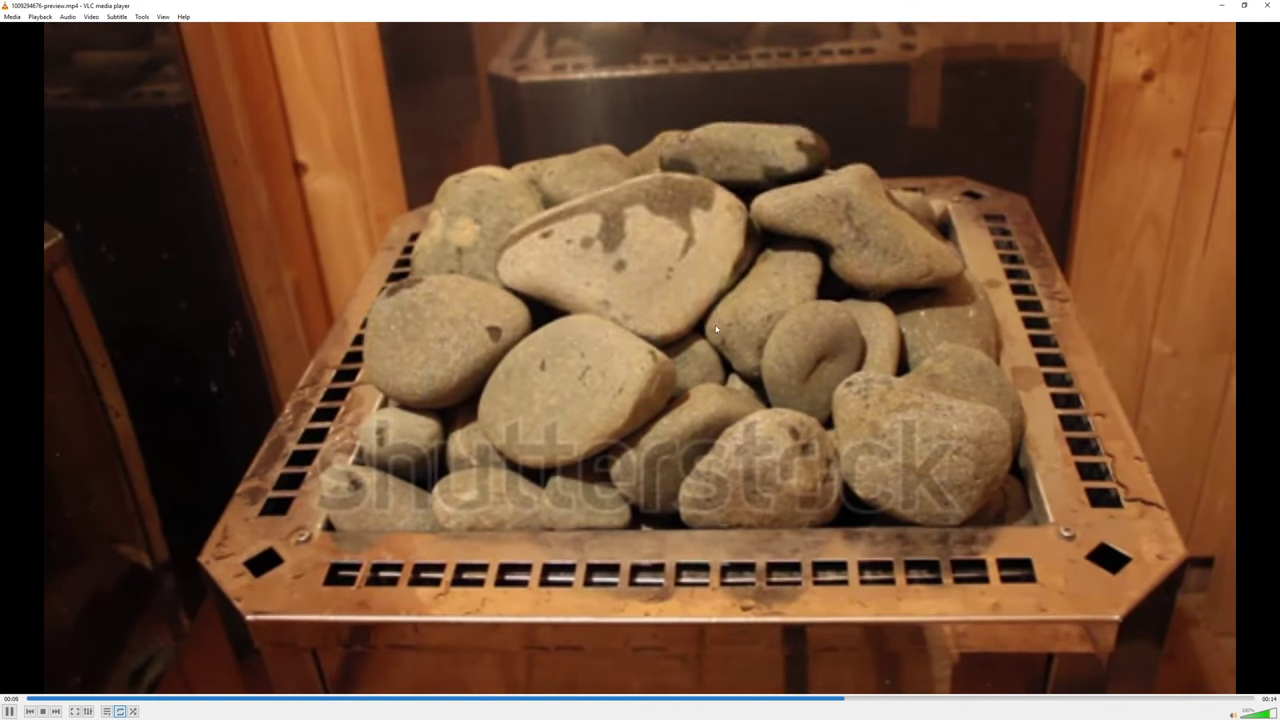
click(1269, 5)
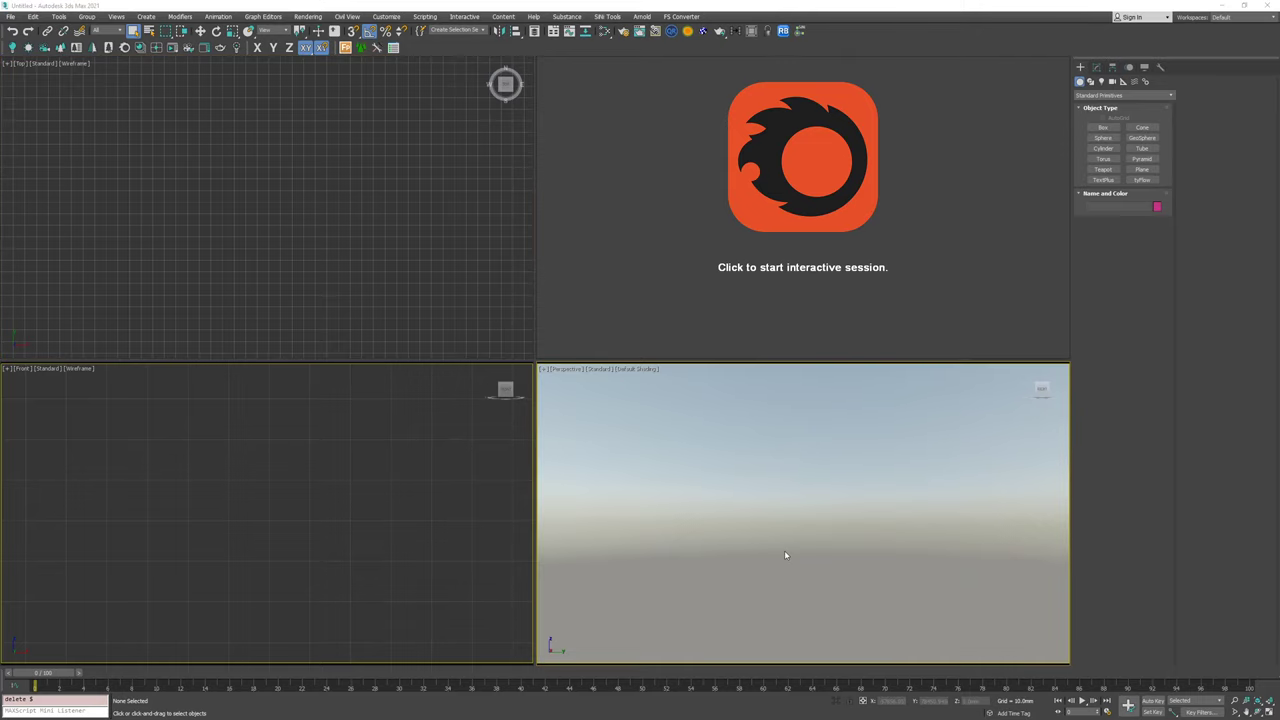
In 3ds Max, show the Layer Explorer and turn off safe frames in the Front and Perspective viewports.
key(l)
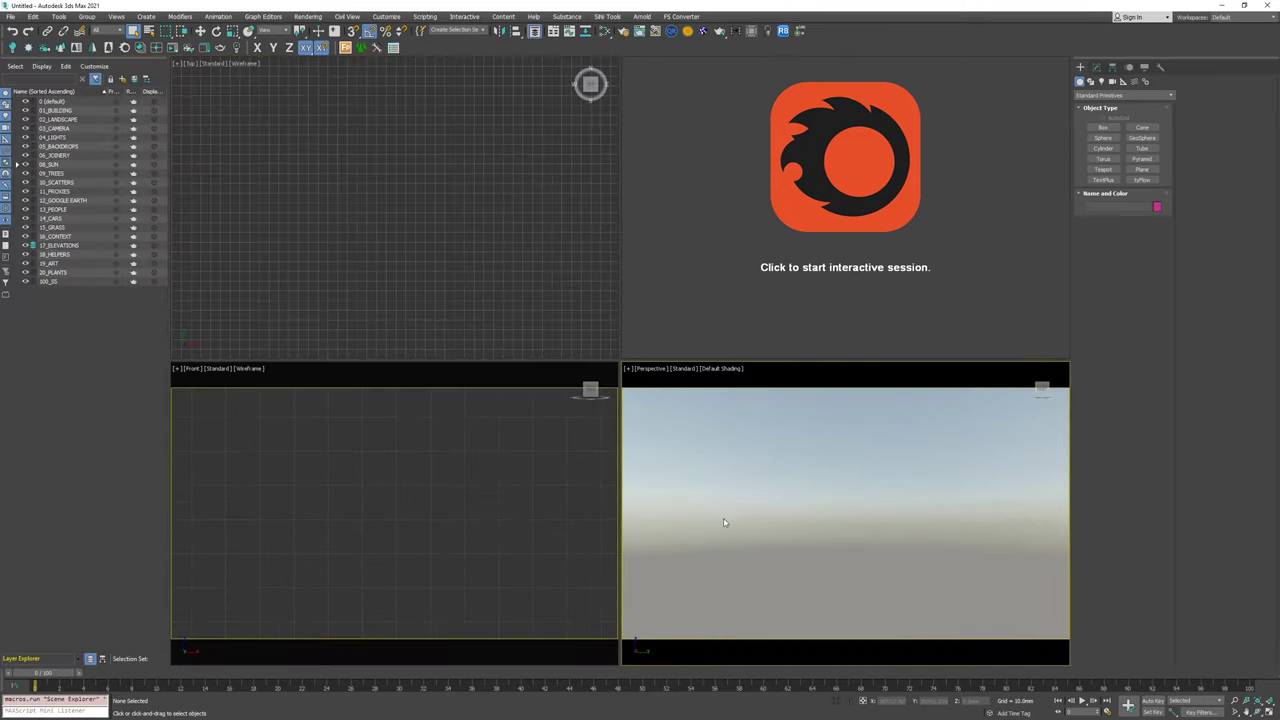
key(shift+f)
click(440, 495)
key(shift+f)
click(877, 528)
alt+middle_drag(893, 495, 881, 512)
Create a freehand Box primitive on the ground in the Perspective viewport.
click(1102, 128)
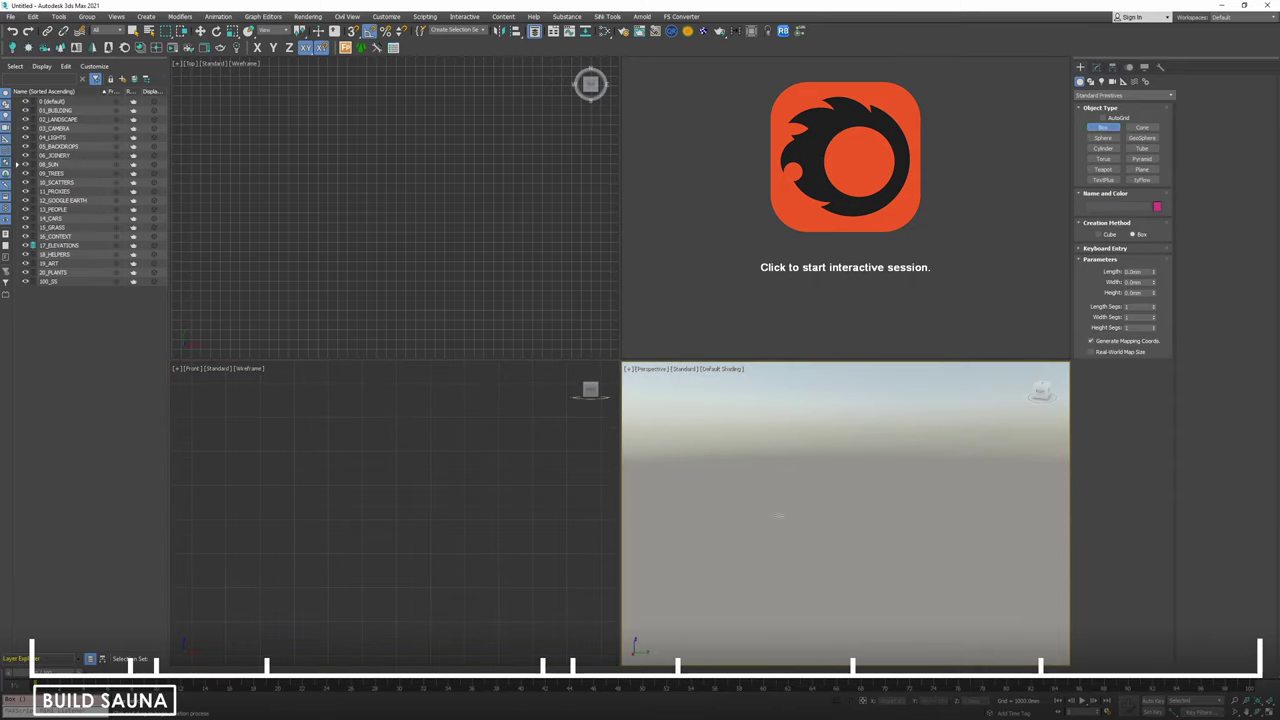
drag(906, 547, 964, 532)
click(964, 452)
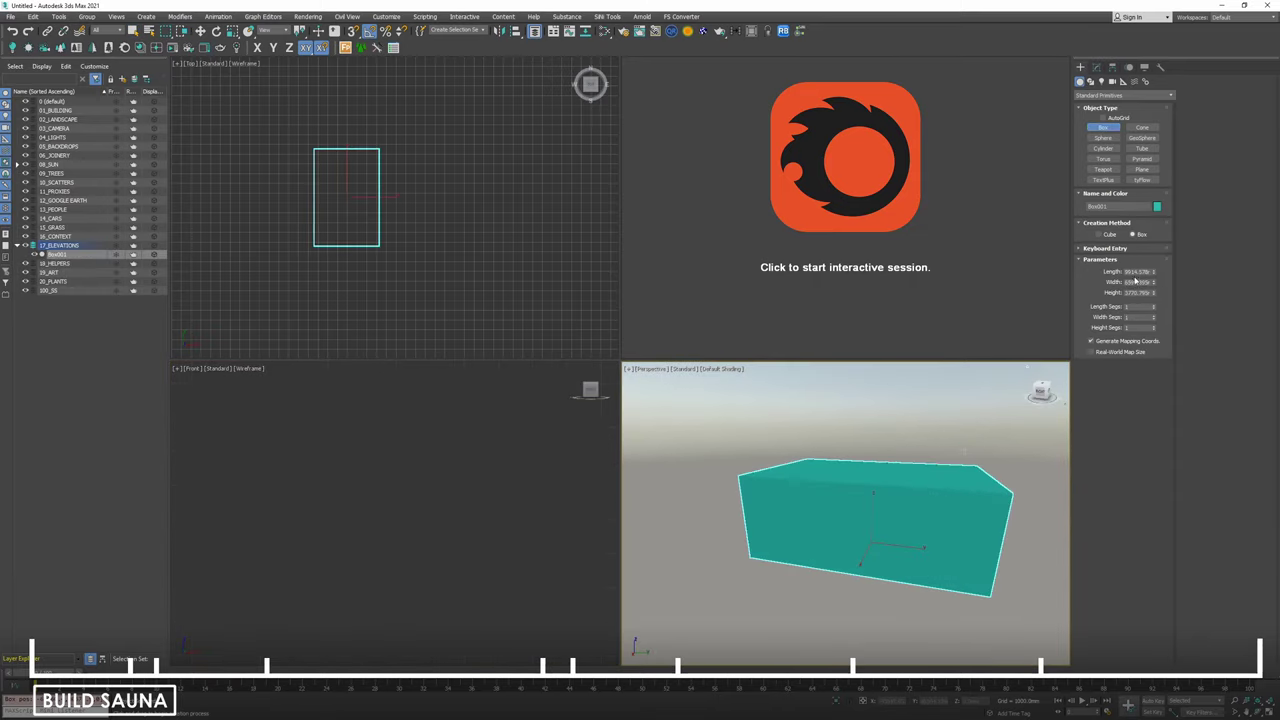
Set the box's length, width and height to 3000 mm each, and maximize the Perspective viewport.
key(Tab)
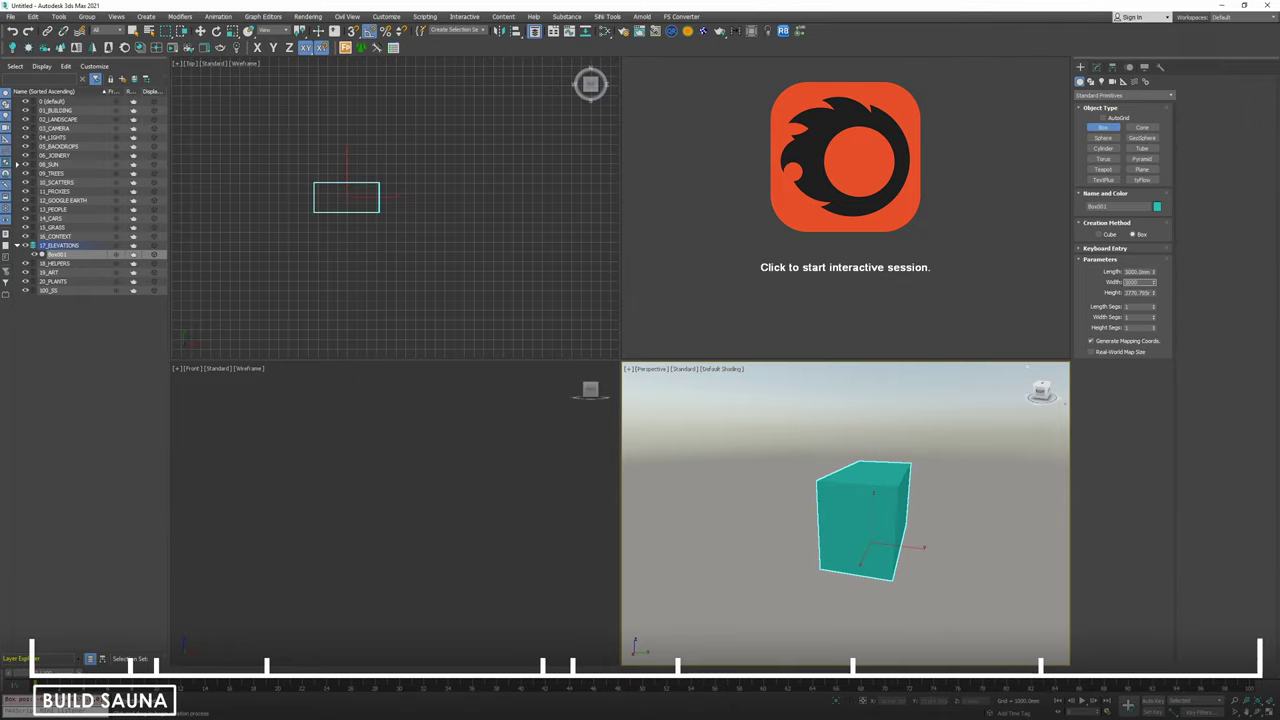
text(3000)
key(Tab)
text(300)
key(Tab)
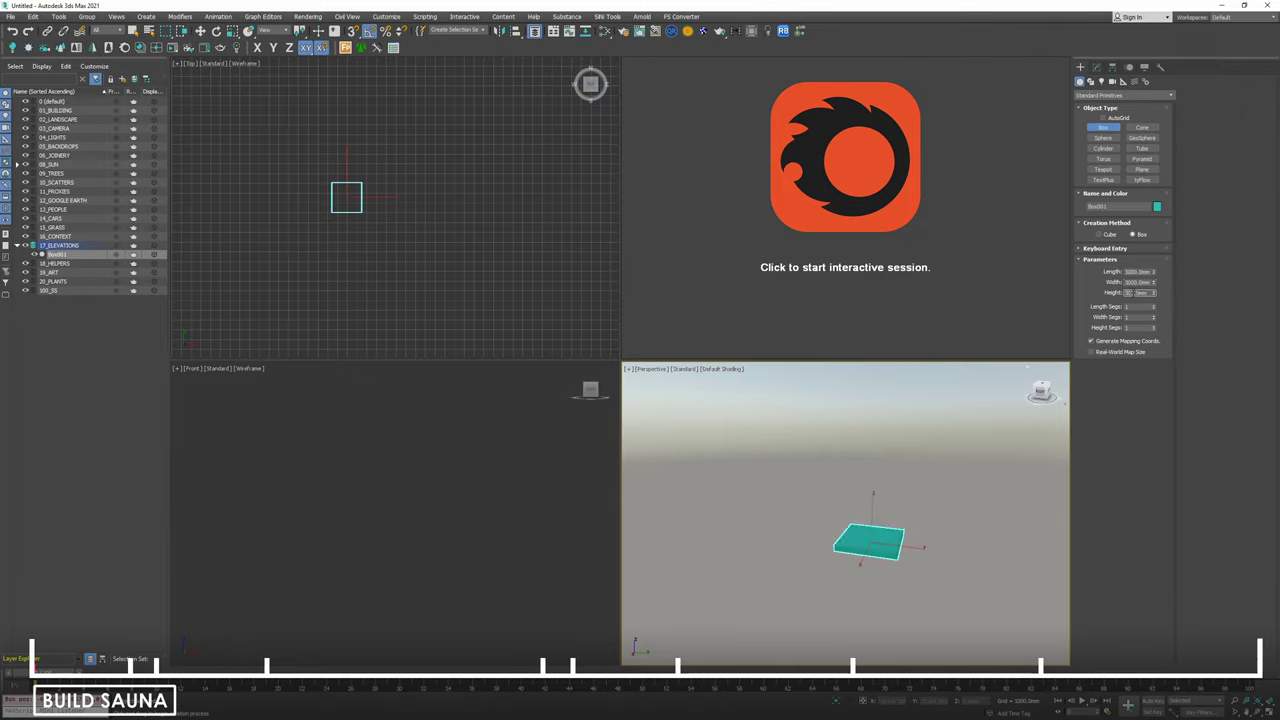
text(0)
key(Return)
alt+middle_drag(882, 530, 823, 457)
key(z)
right_click(928, 487)
key(alt+w)
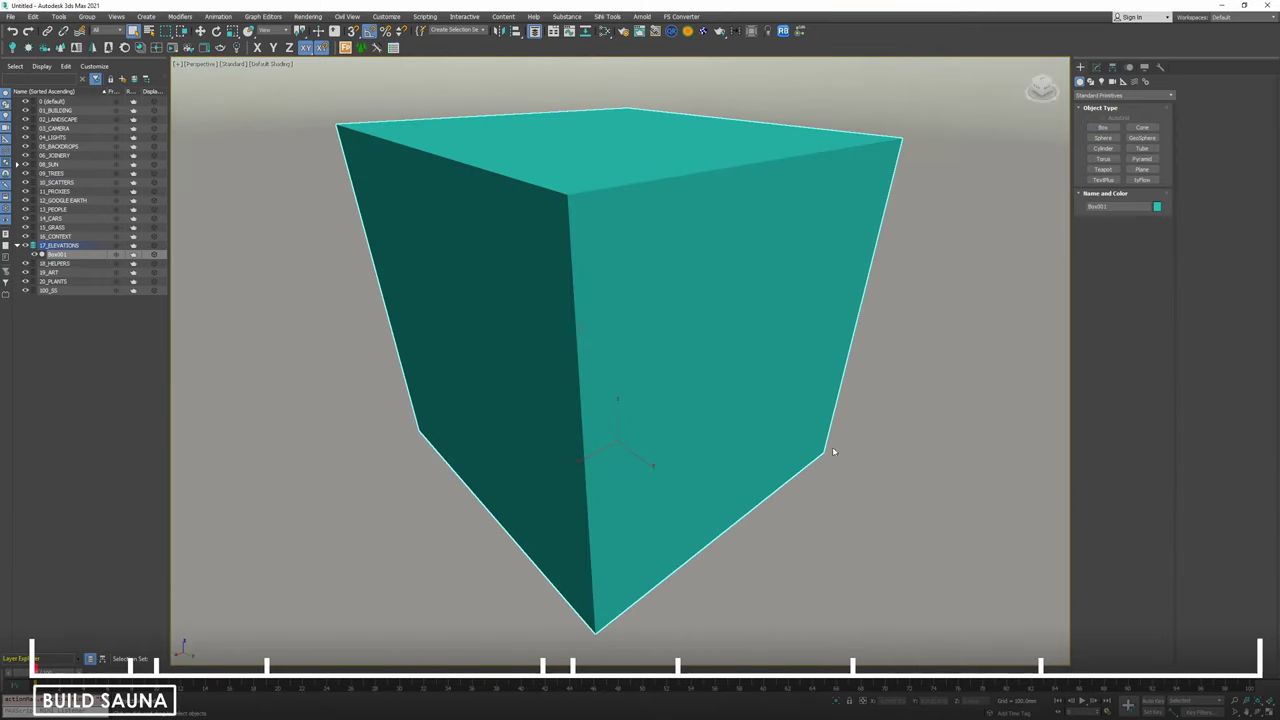
Add an Edit Poly modifier to the box and delete the two side polygons facing the view.
click(1097, 67)
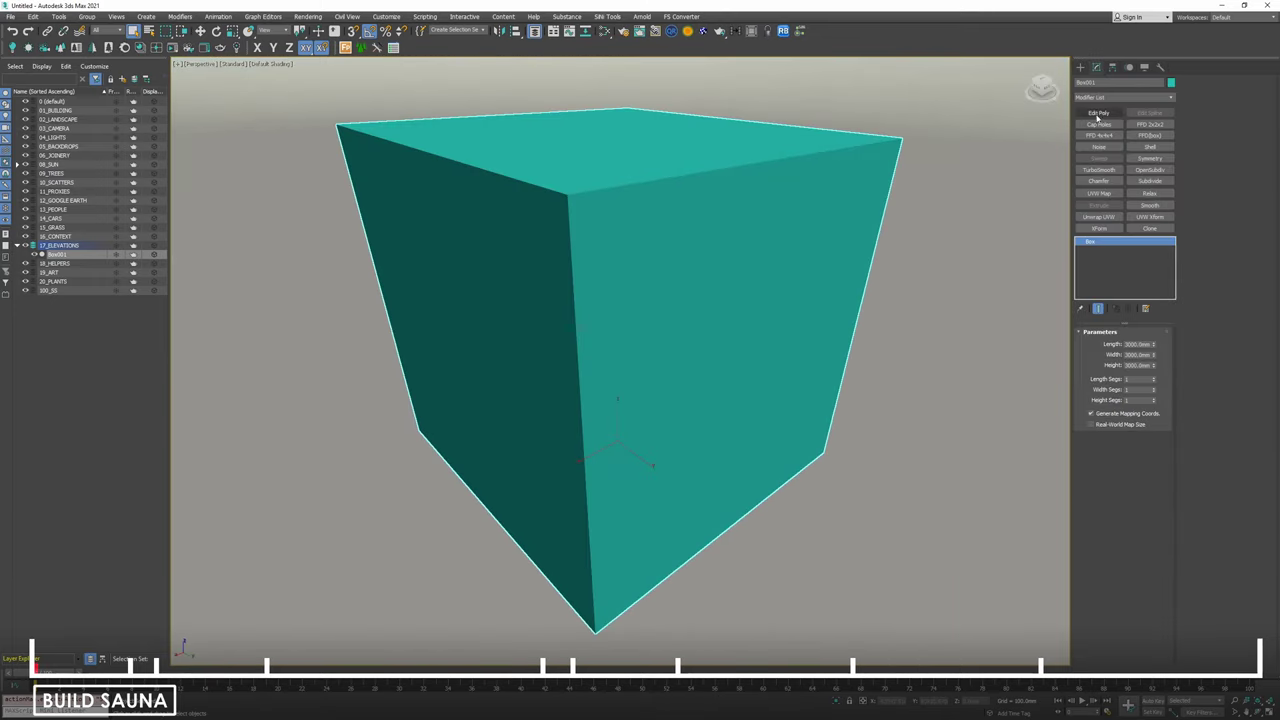
middle_drag(713, 434, 715, 431)
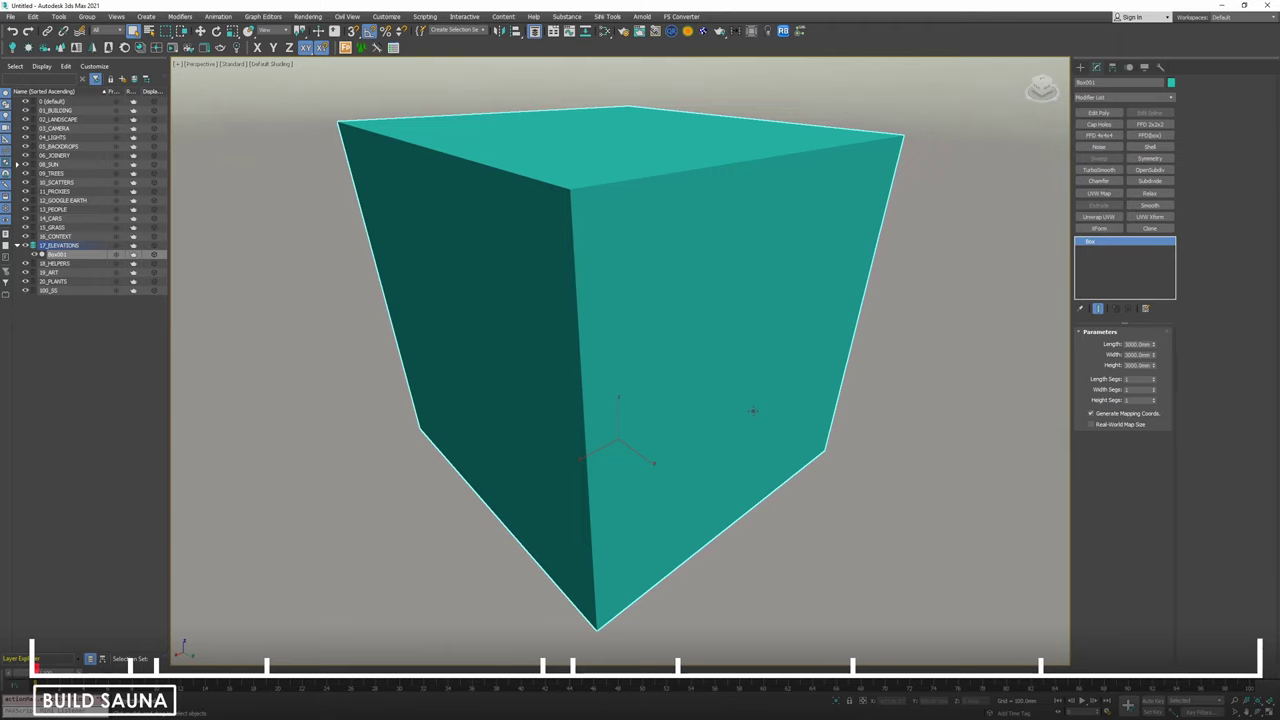
click(1097, 113)
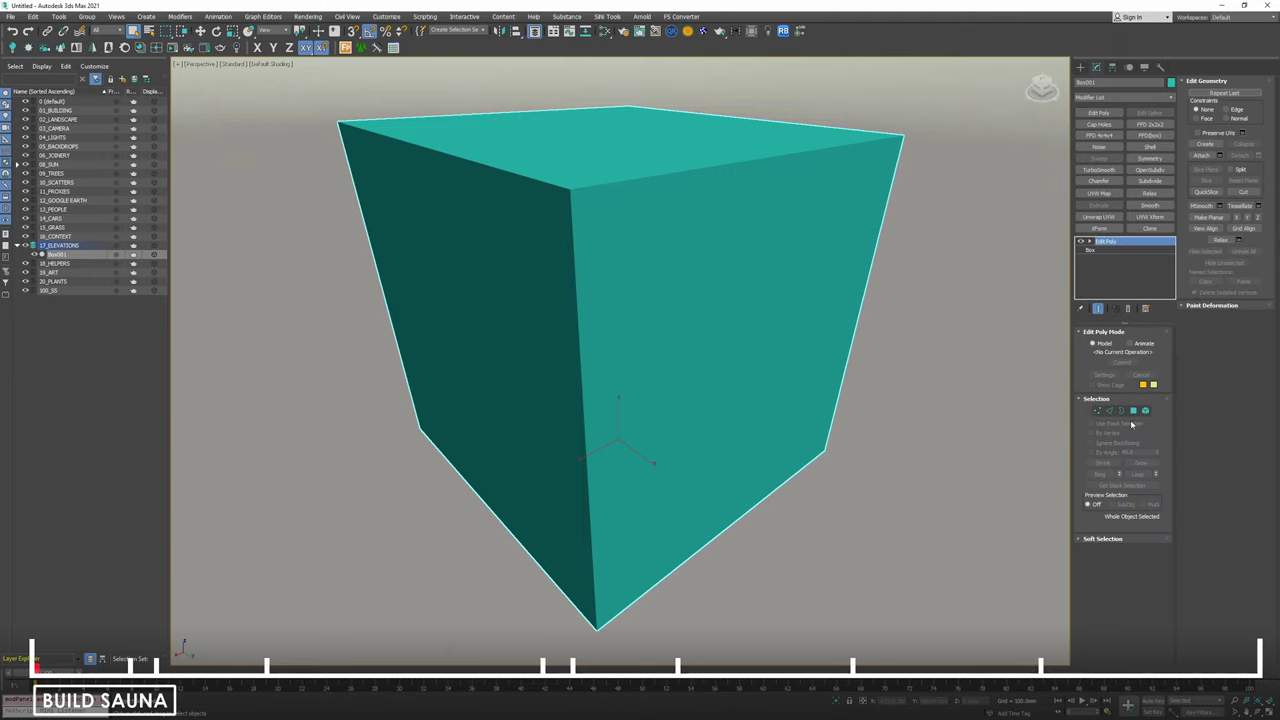
key(4)
click(617, 352)
key(Delete)
click(520, 314)
key(Delete)
Detach the box's two remaining wall polygons as a cloned object named Object001.
middle_drag(745, 306, 741, 362)
alt+middle_drag(741, 362, 758, 329)
click(758, 329)
ctrl+click(546, 350)
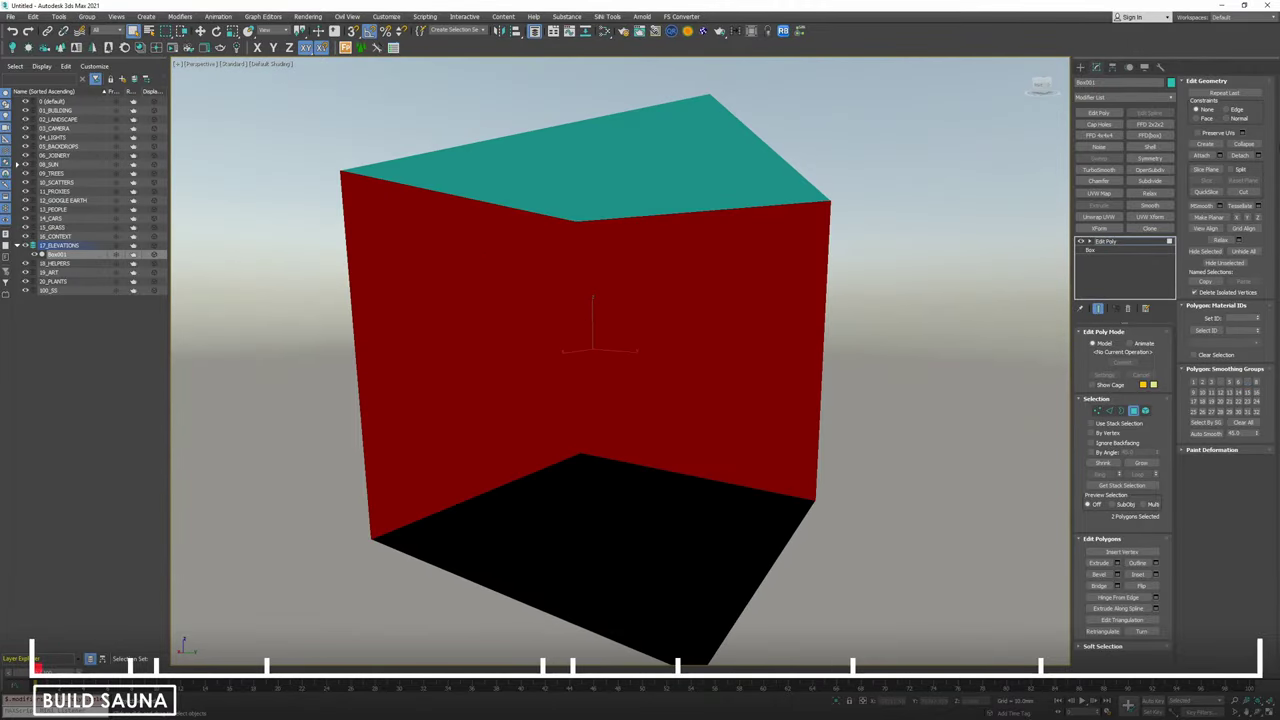
click(1259, 156)
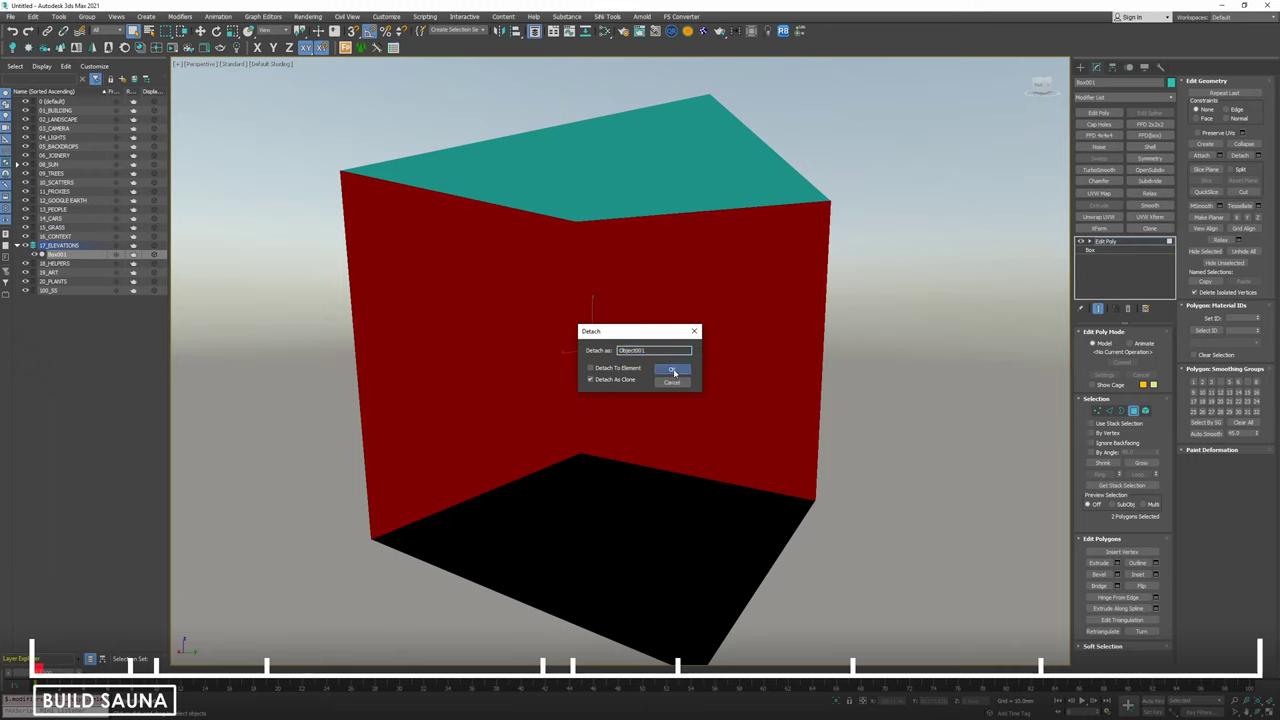
click(672, 370)
Detach the right-hand wall polygon from the cloned walls so that it is a separate object.
click(709, 309)
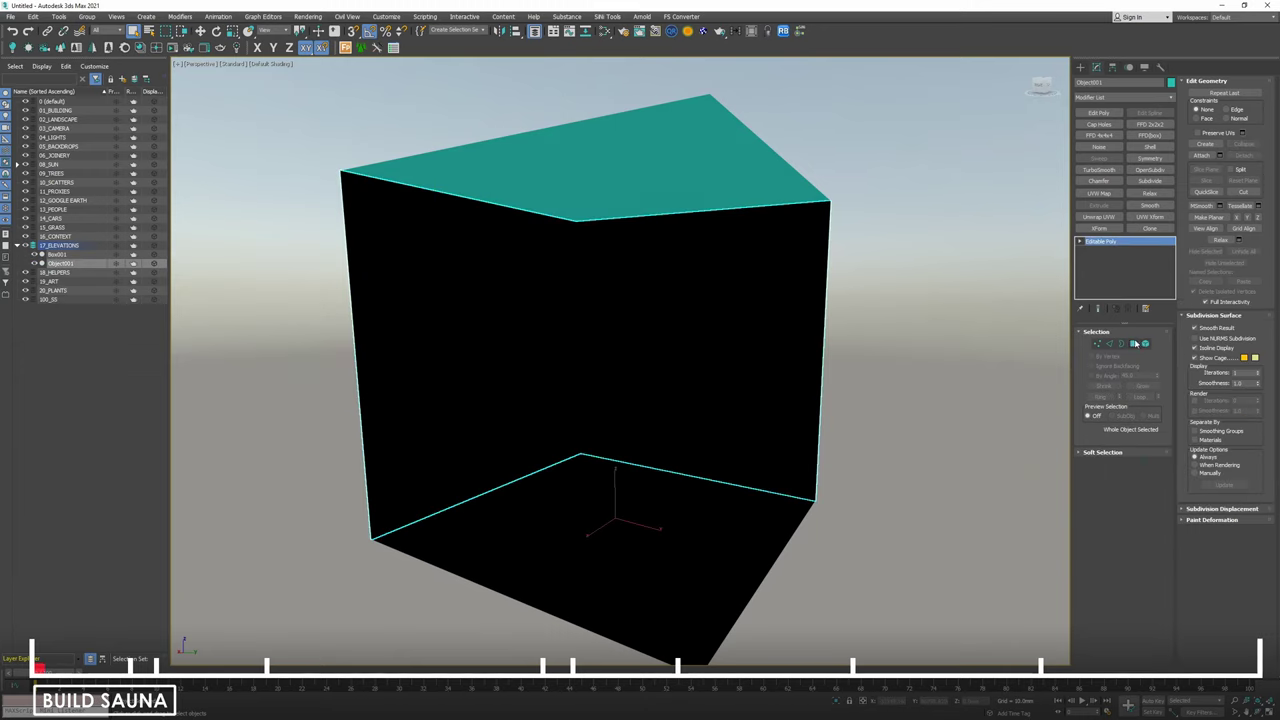
click(1135, 343)
click(1245, 157)
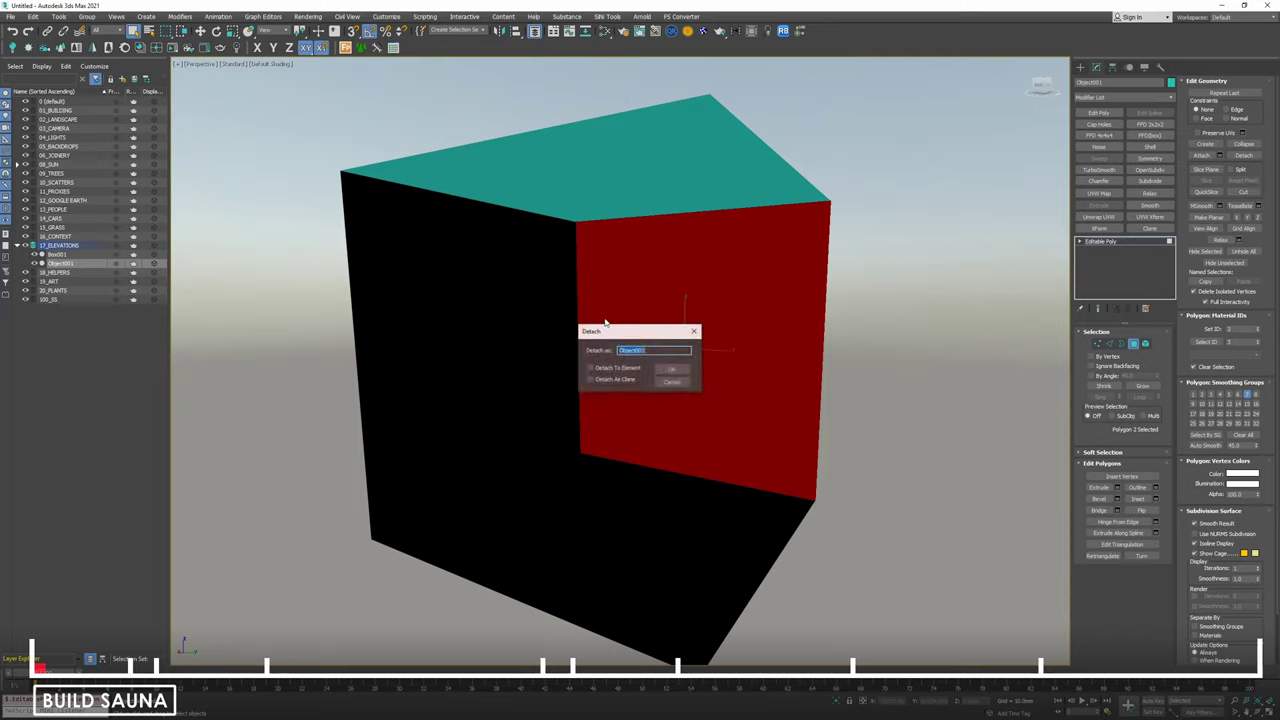
click(672, 371)
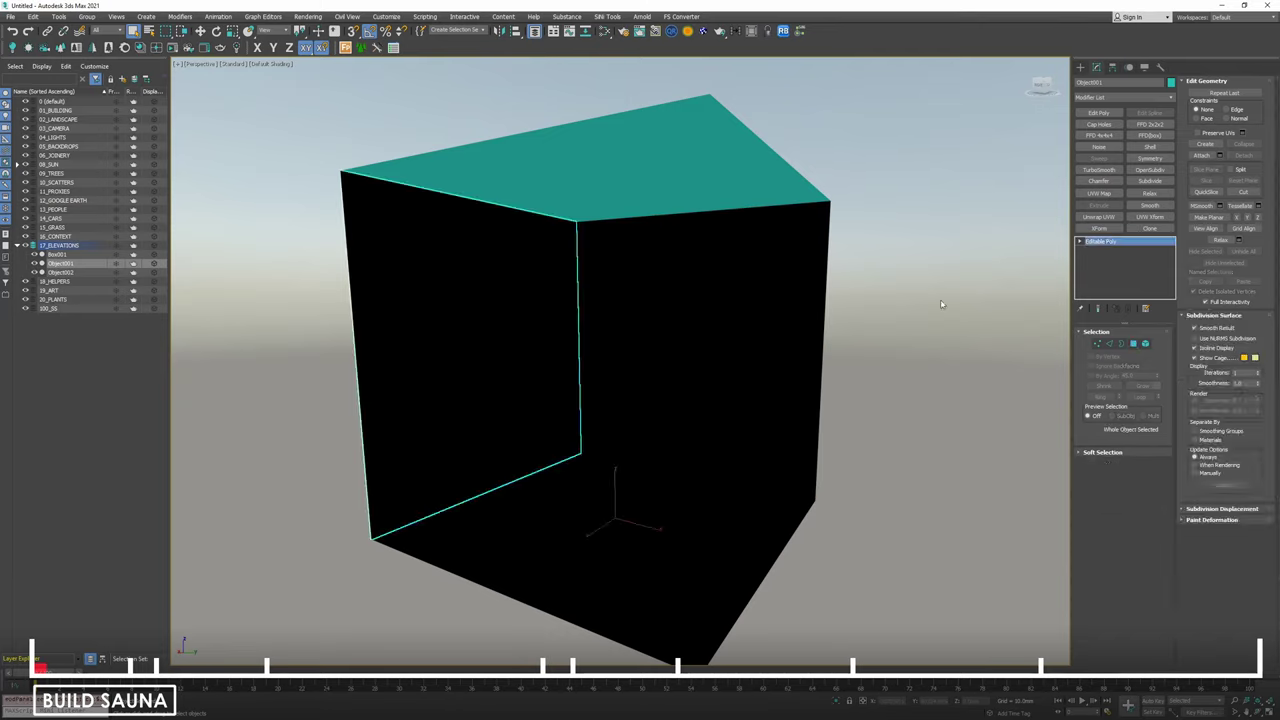
click(657, 406)
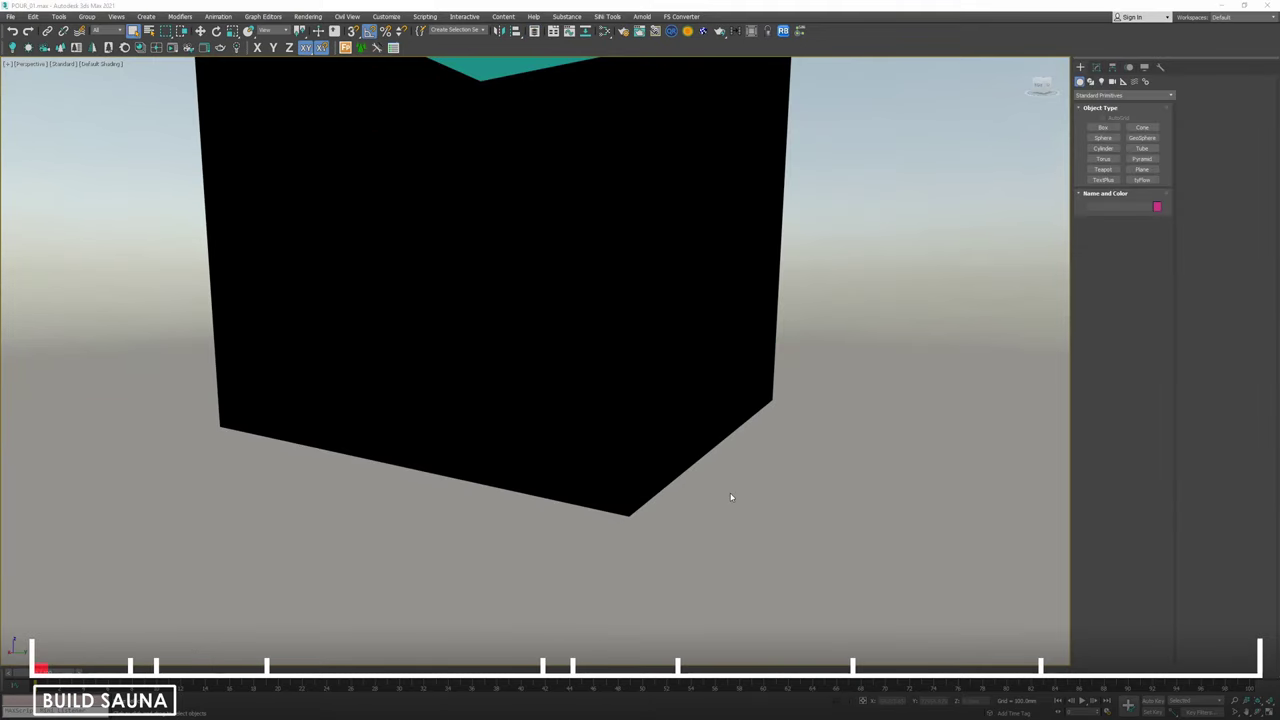
Apply a Normal modifier to both wall objects so their faces flip toward the room's interior.
drag(329, 75, 329, 75)
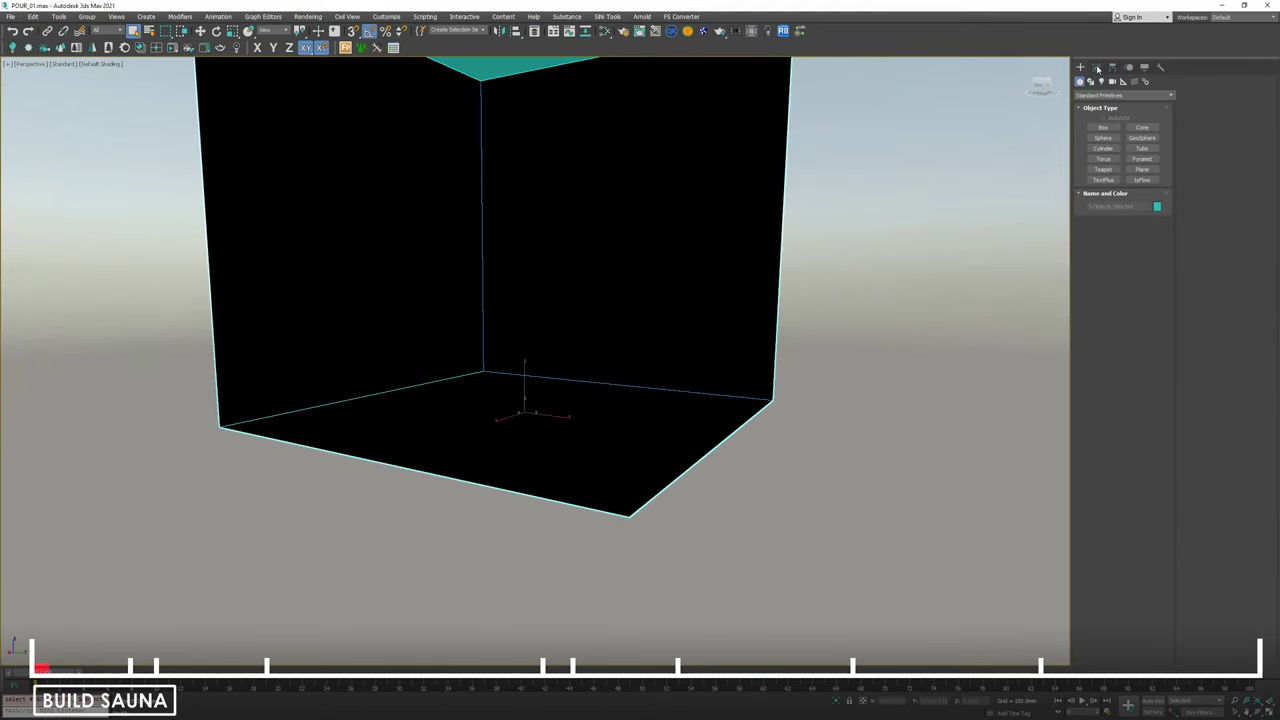
click(1096, 67)
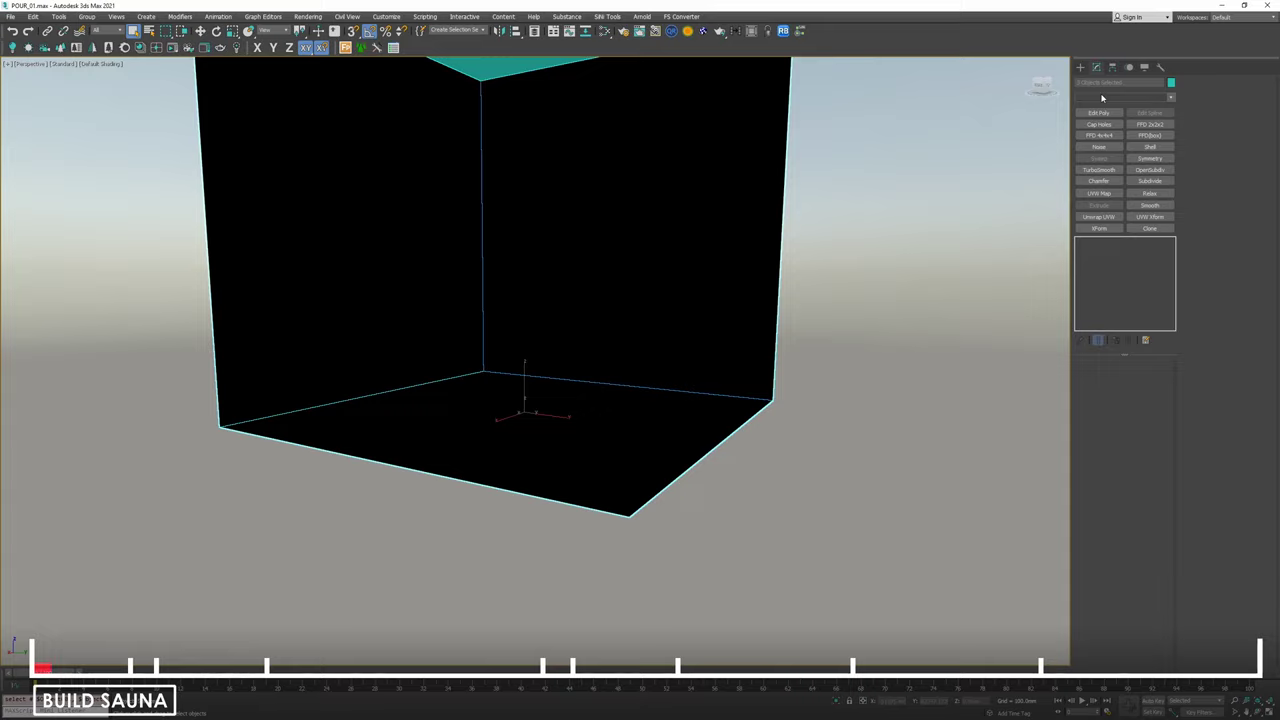
click(1102, 97)
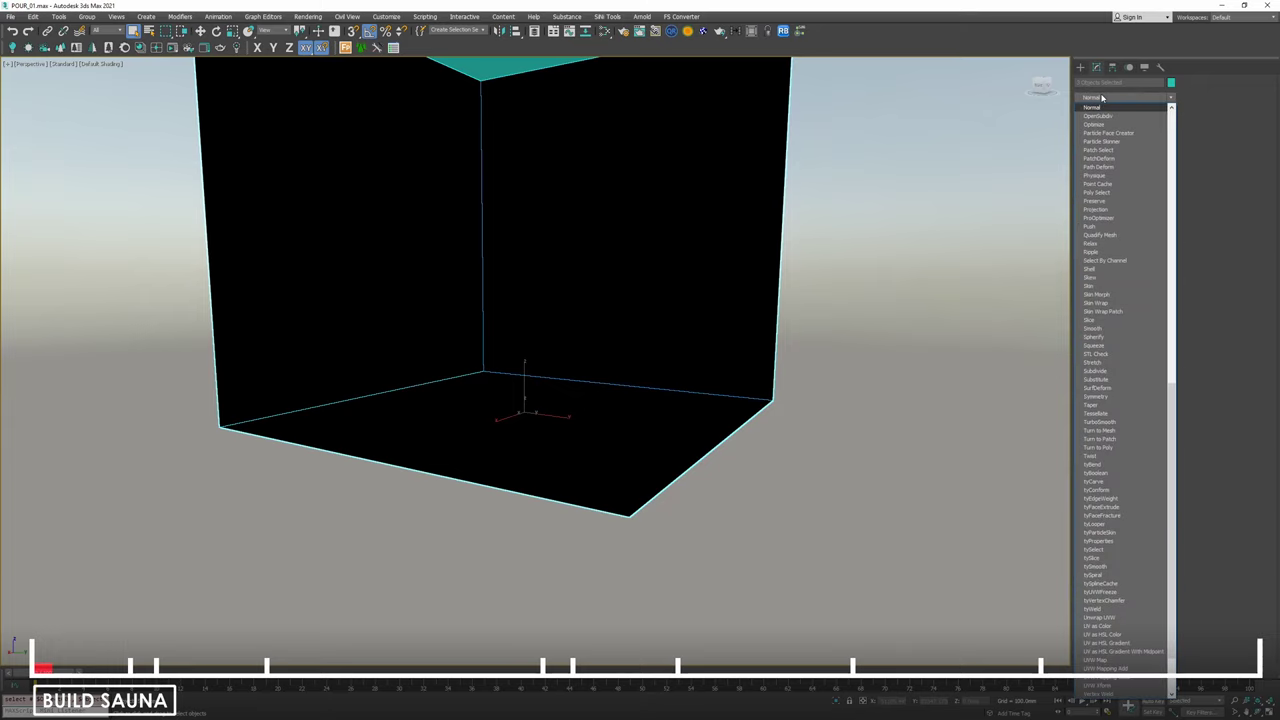
key(Return)
click(960, 306)
middle_drag(666, 220, 646, 308)
scroll(703, 331, down, 4)
click(677, 343)
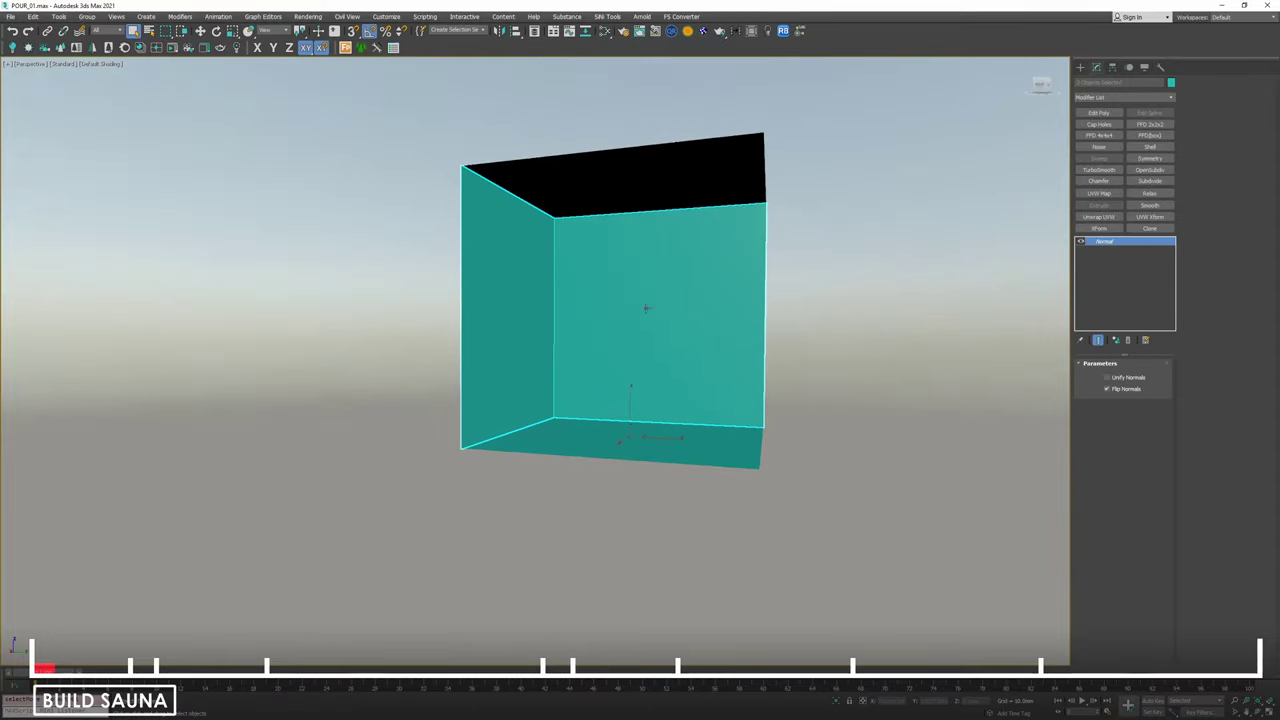
Apply the FloorGenerator modifier to both walls and display edged faces in the viewport.
click(1108, 98)
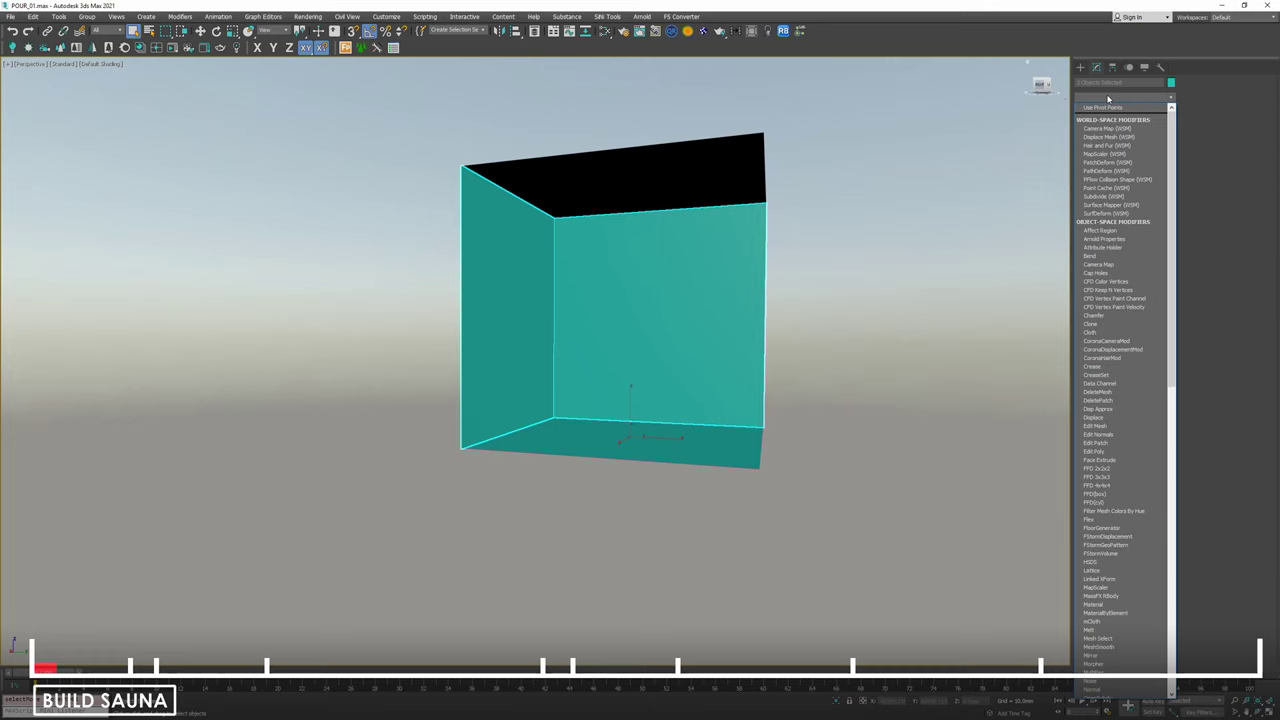
text(flo)
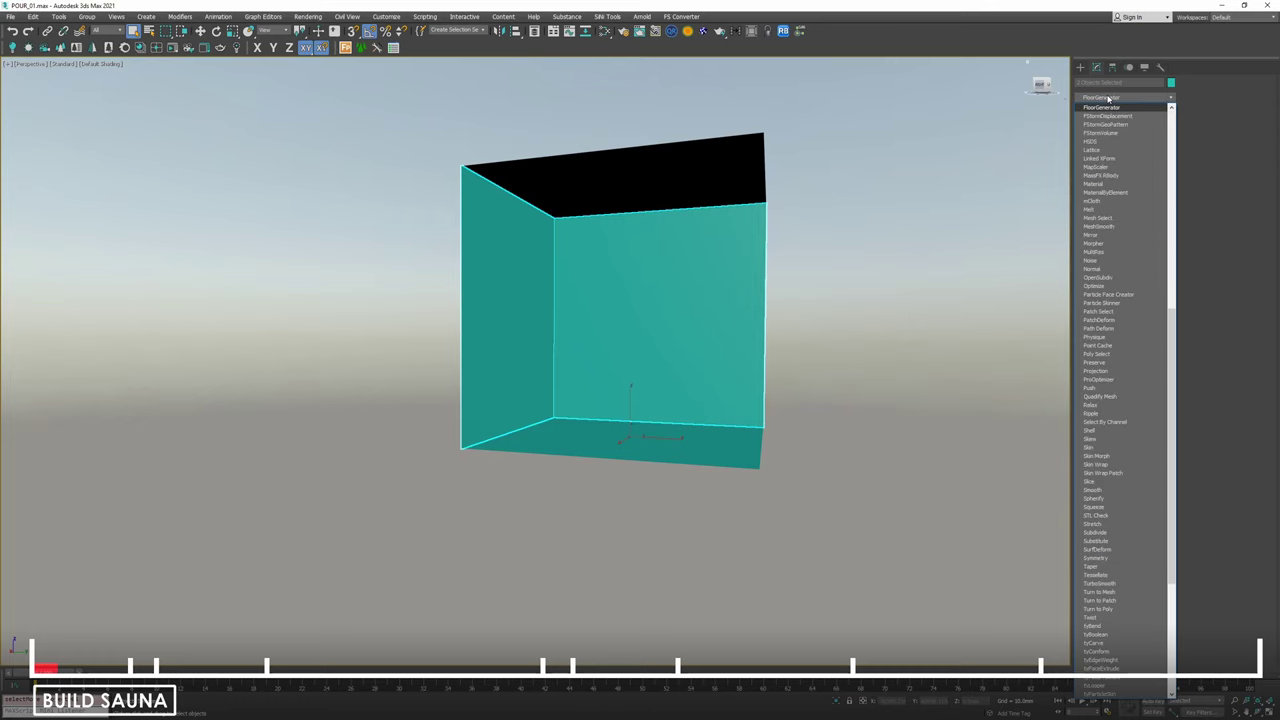
key(Return)
alt+middle_drag(867, 334, 740, 340)
scroll(752, 316, up, 6)
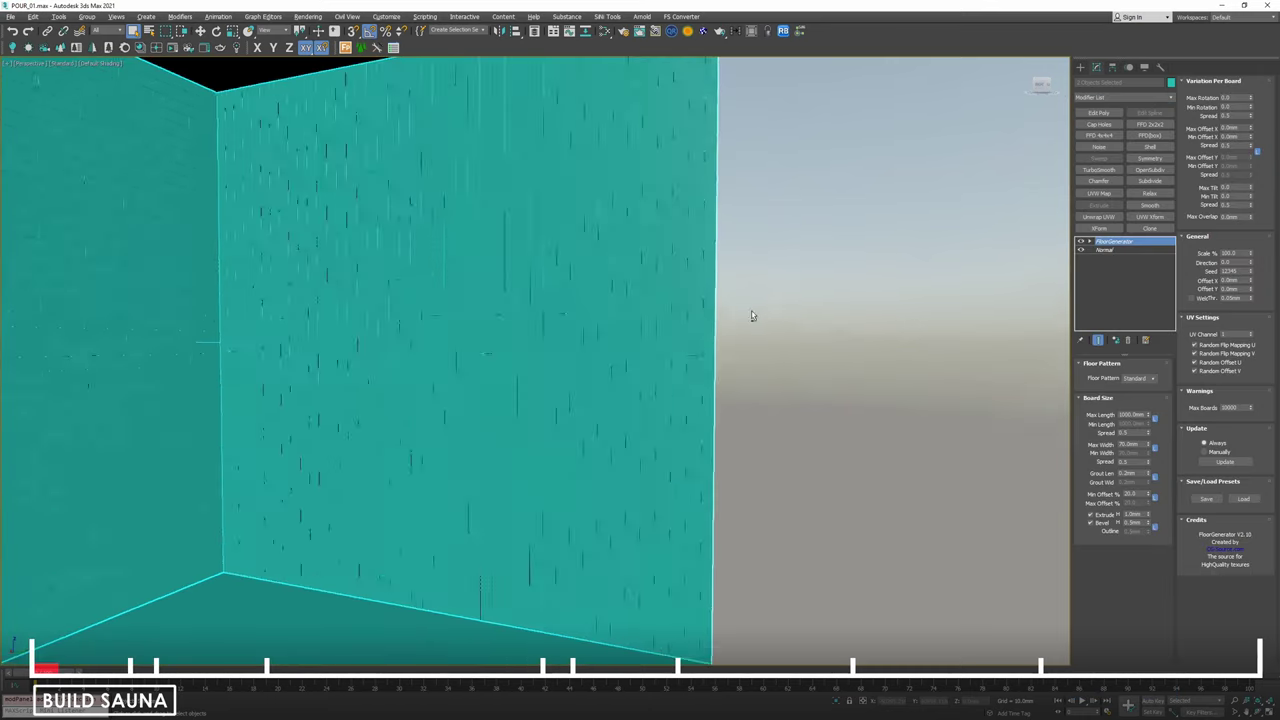
mouse_move(703, 302)
middle_down()
mouse_move(749, 301)
mouse_move(571, 320)
mouse_move(416, 317)
mouse_move(731, 309)
mouse_move(637, 280)
mouse_move(589, 291)
mouse_move(600, 289)
mouse_move(592, 278)
mouse_move(603, 286)
mouse_move(570, 373)
middle_up()
scroll(751, 302, up, 4)
scroll(731, 309, down, 3)
scroll(668, 255, down, 4)
scroll(668, 255, down, 3)
scroll(589, 291, up, 5)
scroll(592, 278, down, 3)
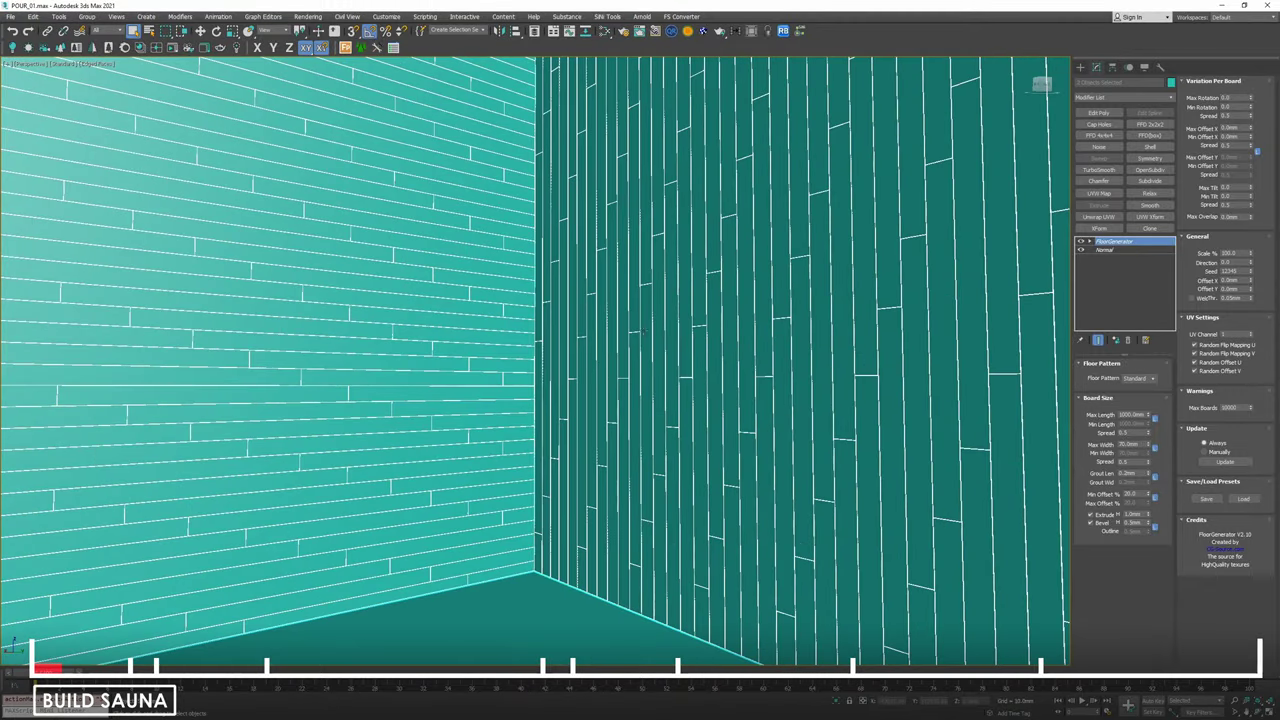
Set the FloorGenerator direction of the left-hand wall to 90 so its boards run vertically.
click(532, 350)
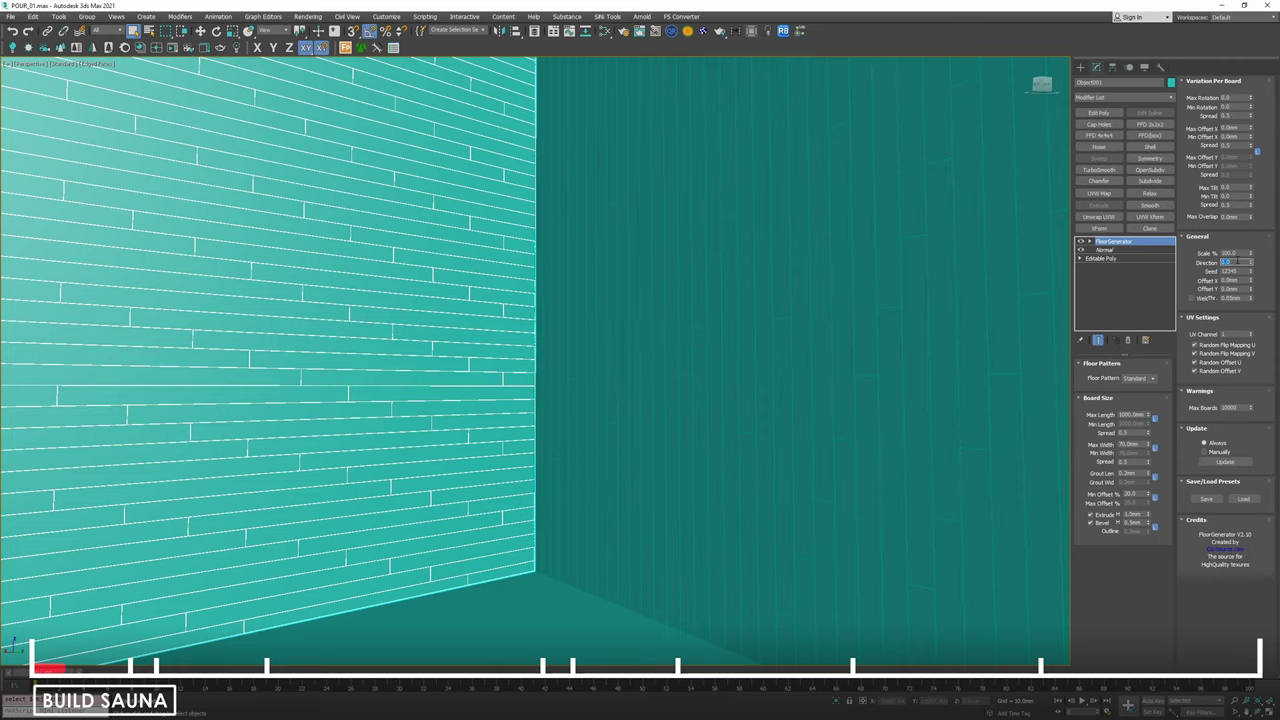
text(90)
key(Return)
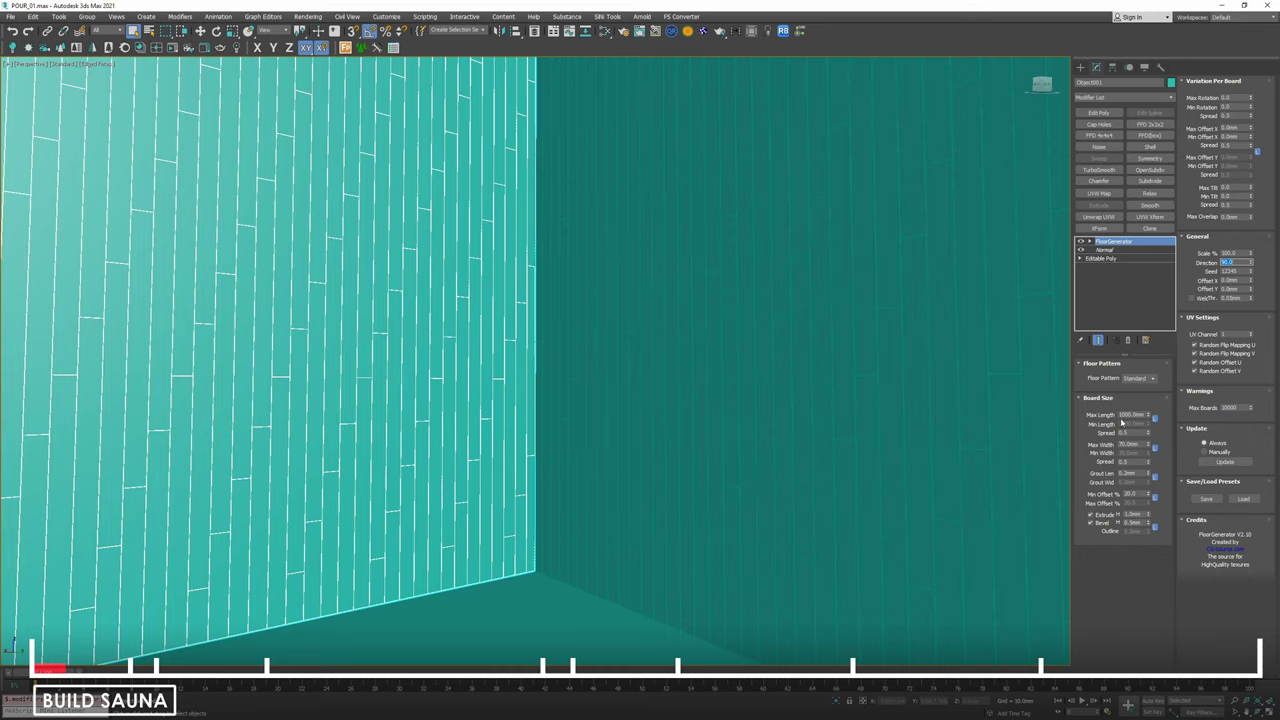
Set the left-hand wall's maximum board length to 10000 mm and its minimum offset to 0 %.
text(10000)
key(Return)
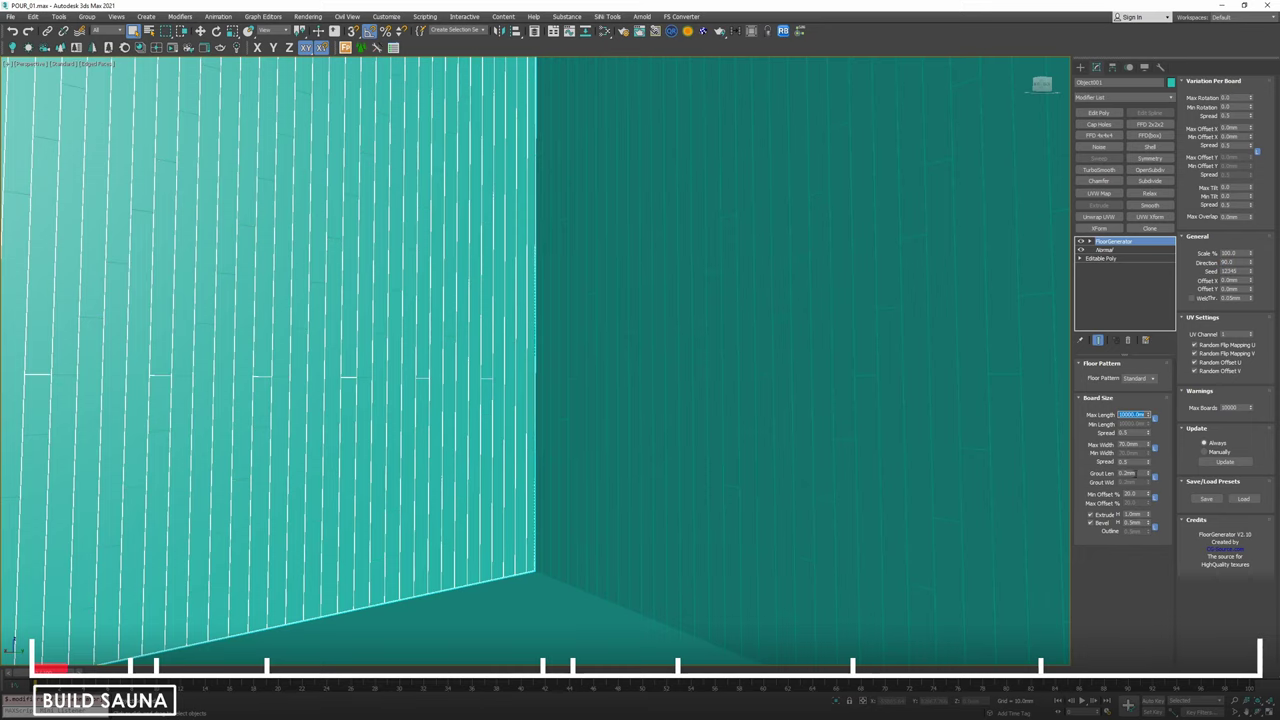
drag(1141, 493, 1014, 493)
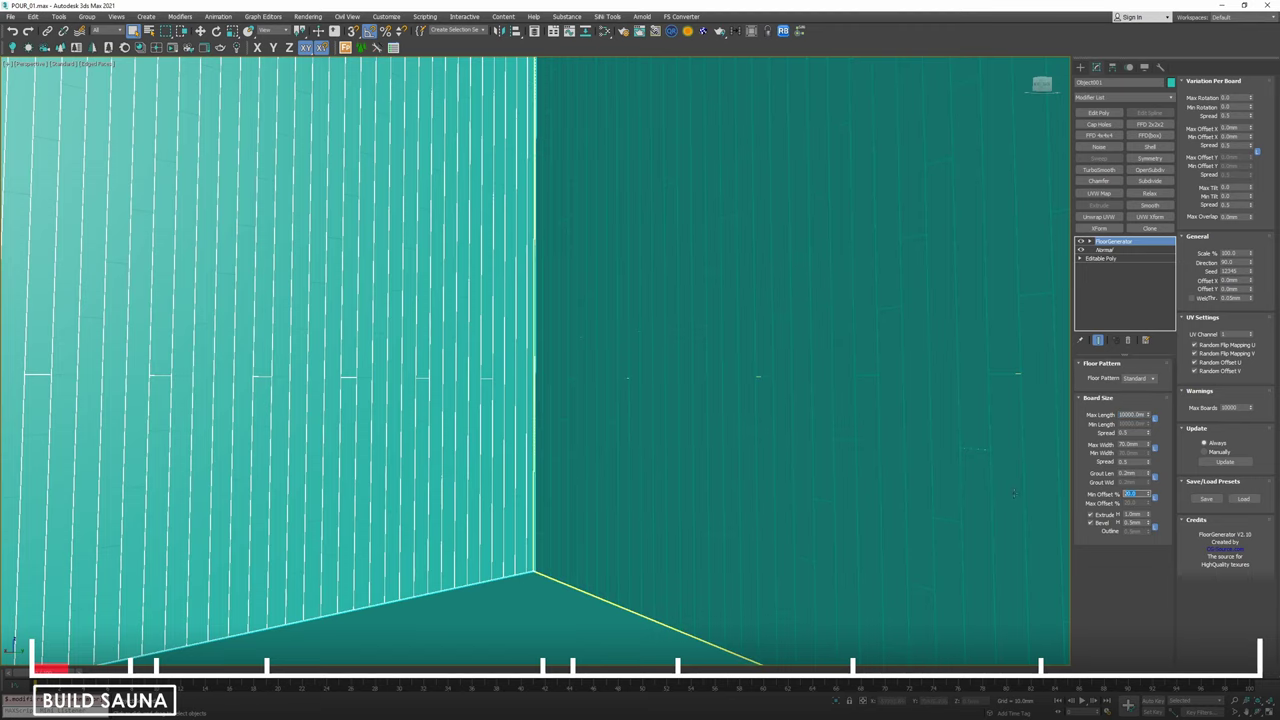
scroll(525, 409, down, 10)
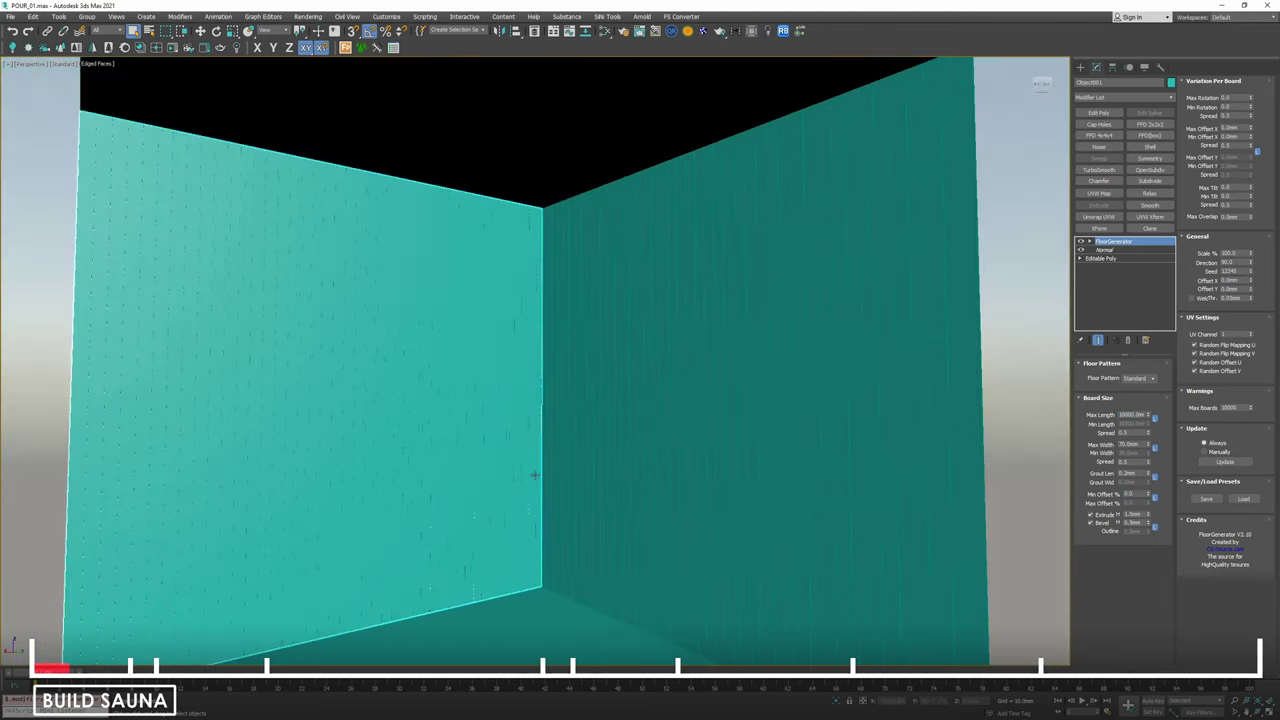
Set the left-hand wall's board extrusion height to 15 mm and its bevel height to 5 mm.
scroll(502, 460, up, 10)
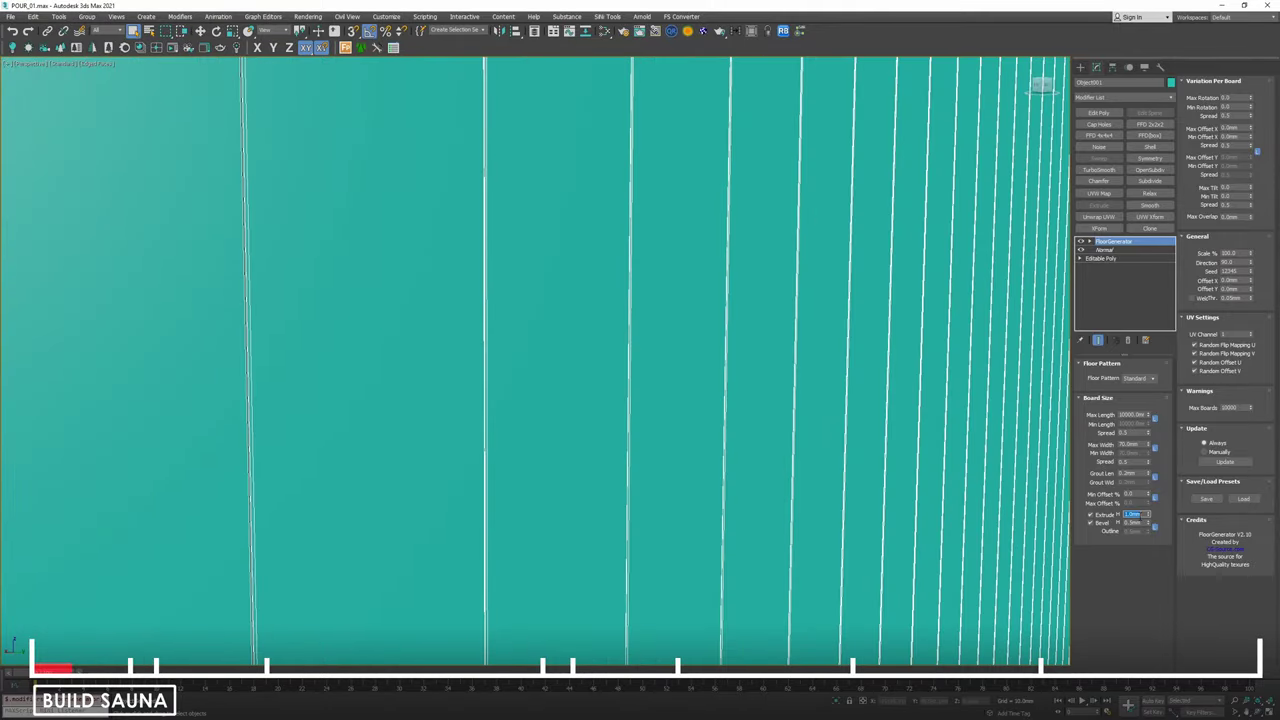
text(15)
key(Tab)
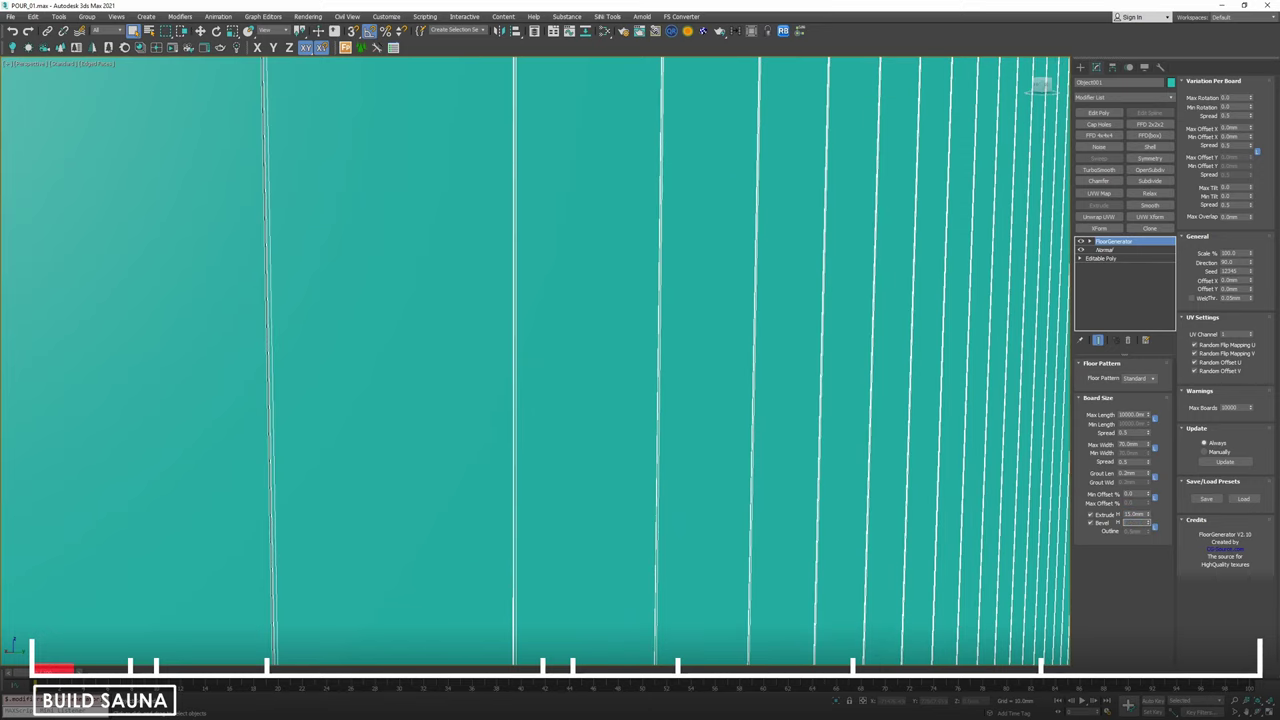
text(5)
key(Return)
alt+middle_drag(850, 485, 785, 466)
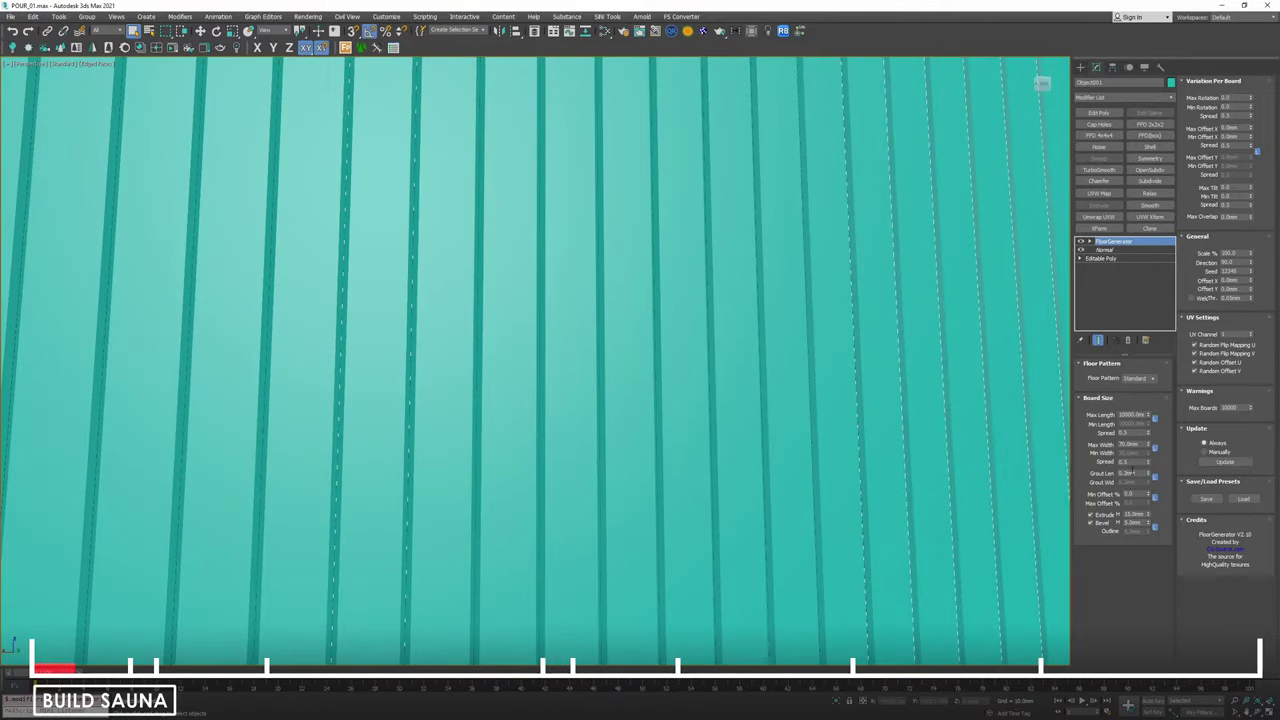
Try a grout length of 15 mm between the left-hand wall's boards and inspect the gaps.
text(15)
key(Return)
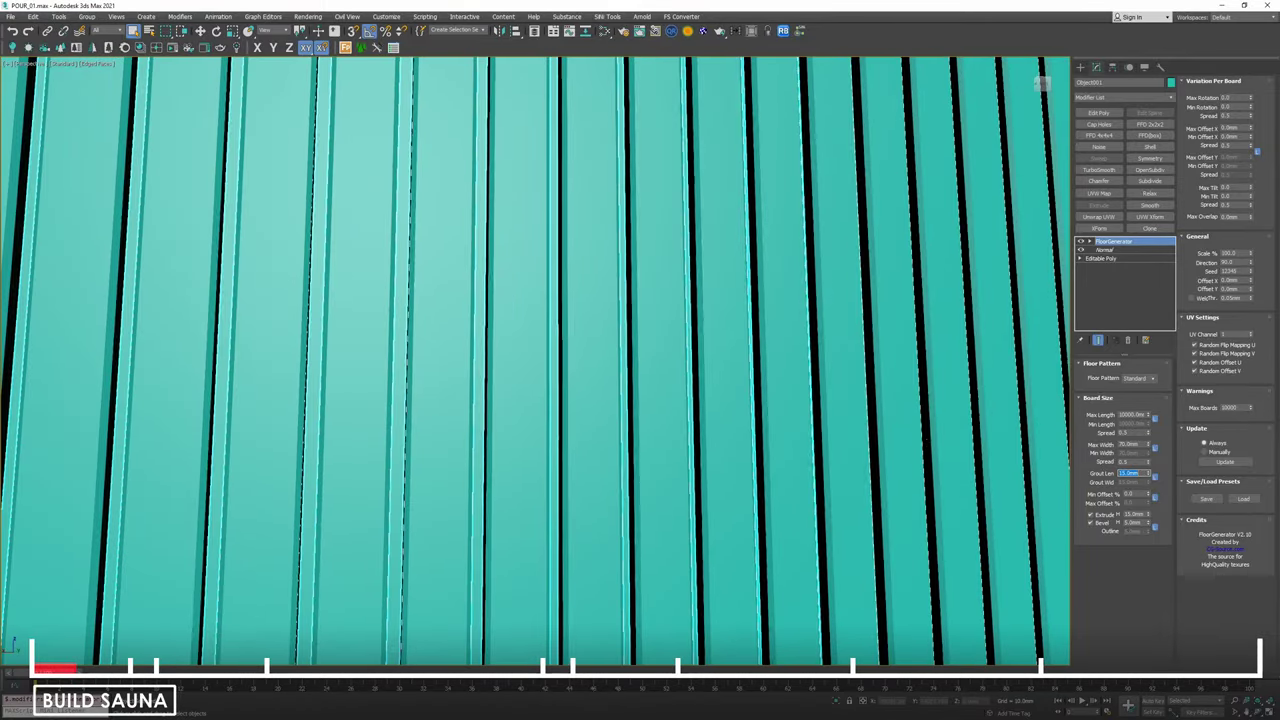
scroll(637, 431, down, 5)
middle_drag(637, 431, 548, 444)
scroll(547, 444, up, 8)
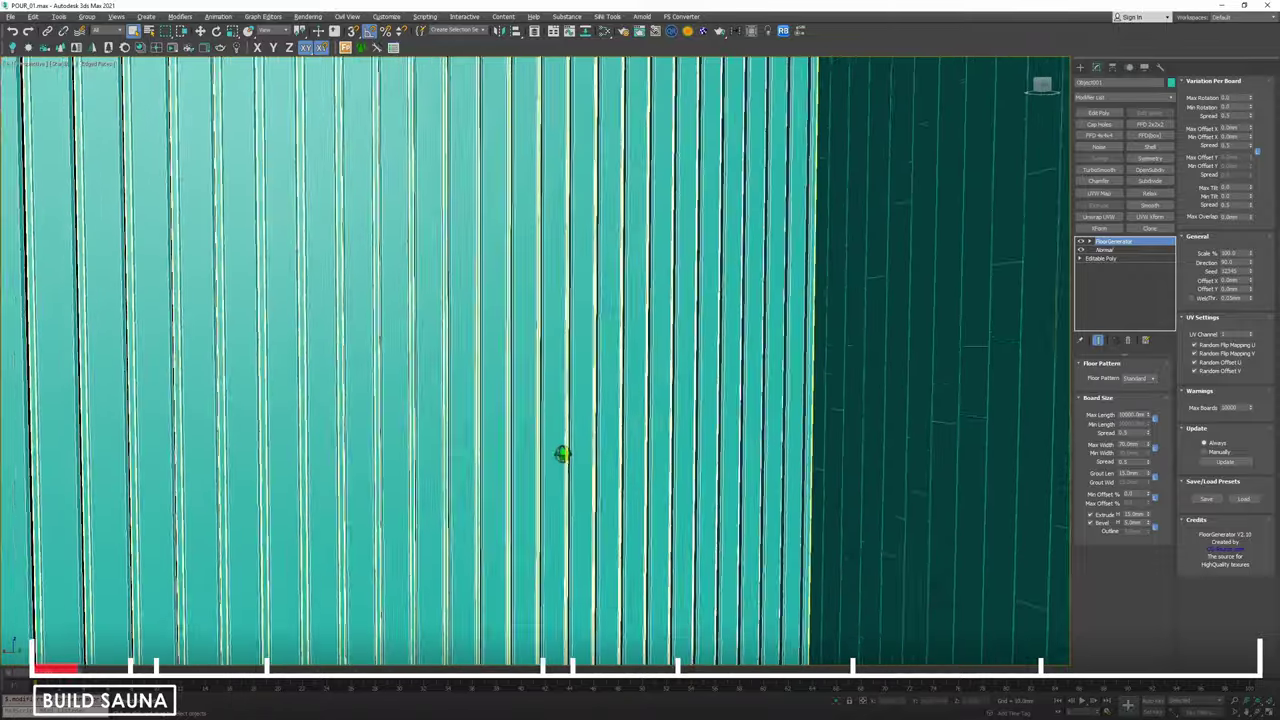
scroll(566, 453, down, 3)
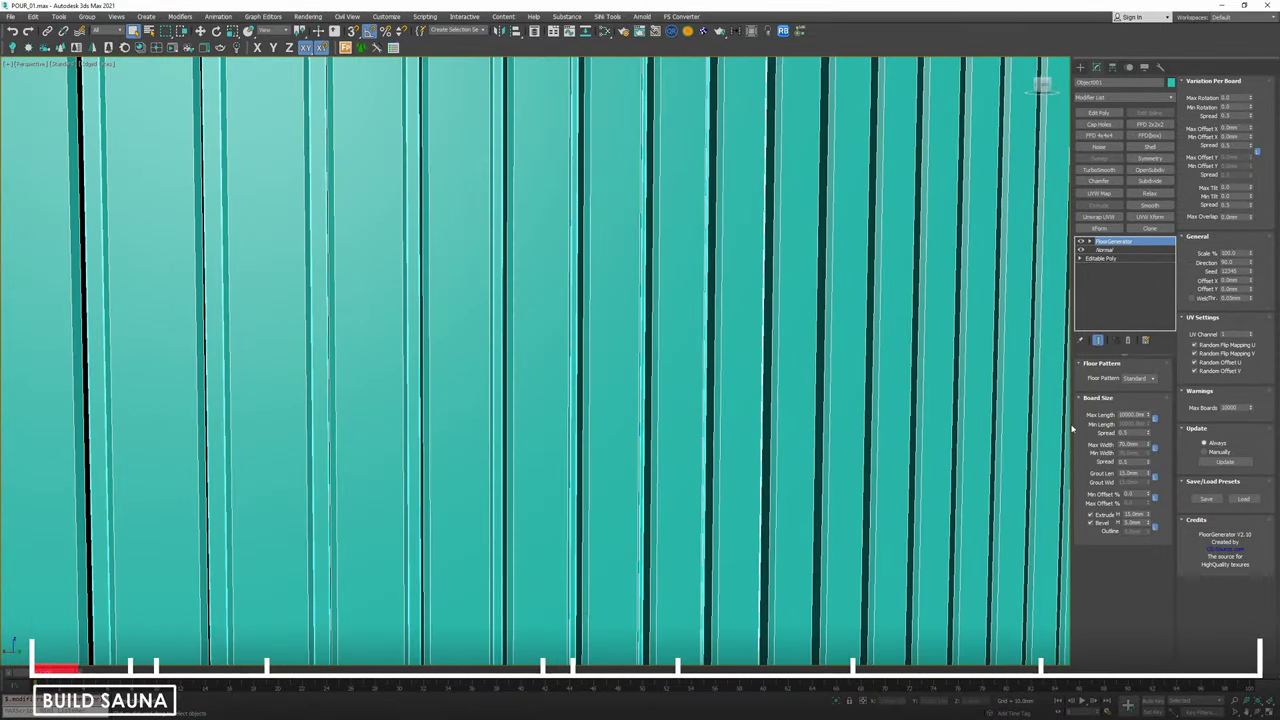
Set the grout length between the left-hand wall's boards to 25 mm.
text(25)
key(Return)
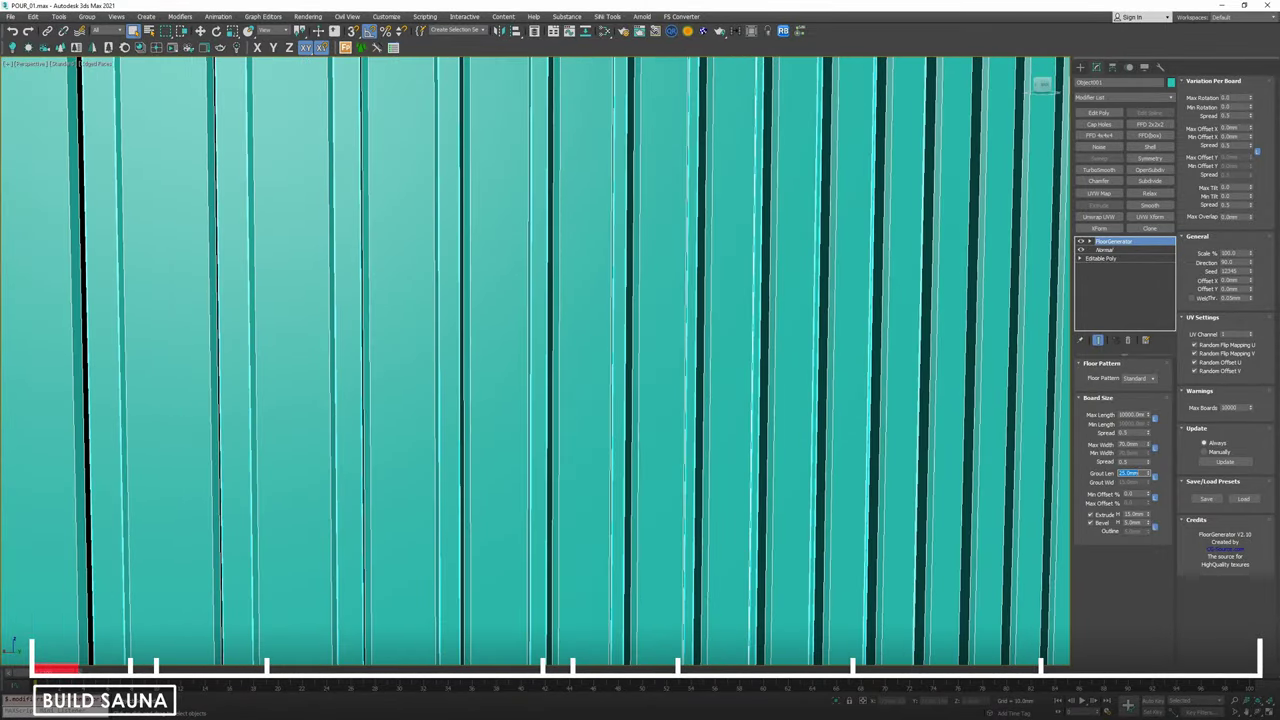
scroll(549, 408, down, 4)
alt+middle_drag(537, 417, 575, 420)
scroll(556, 411, up, 3)
Replace the right-hand wall's FloorGenerator modifier with a copy of the one from the left-hand wall.
right_click(1119, 242)
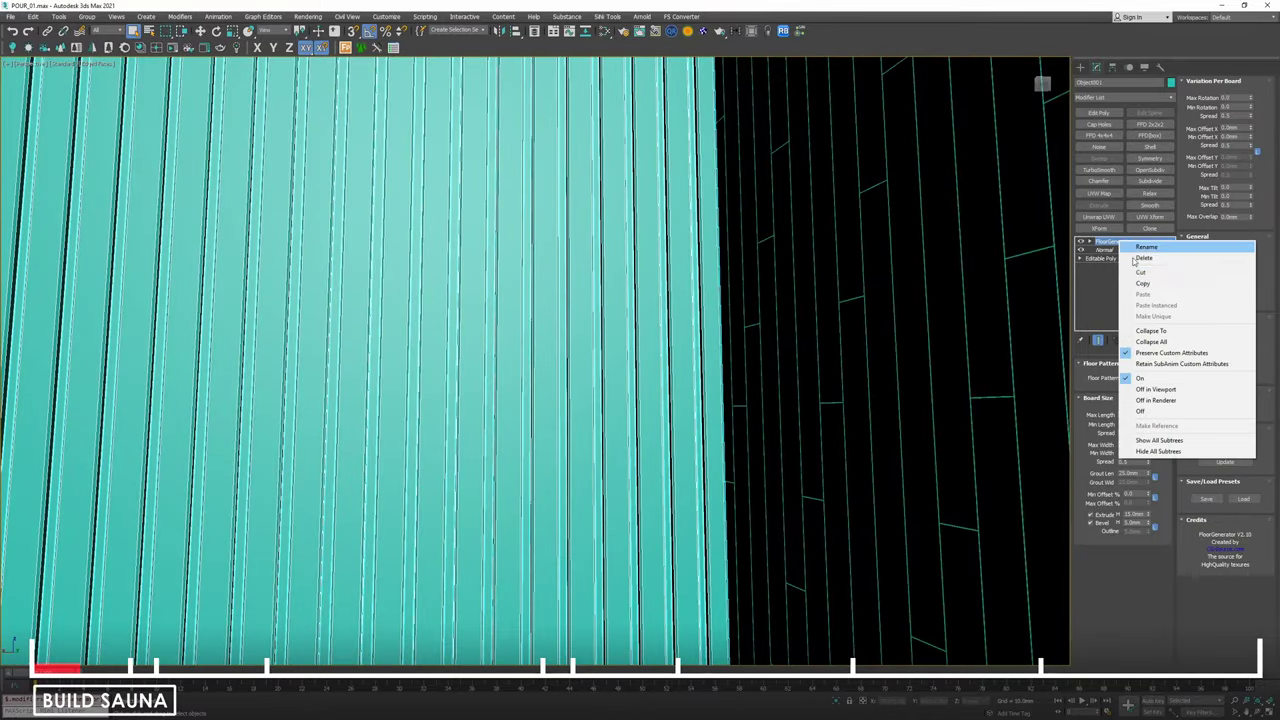
click(1143, 284)
click(942, 351)
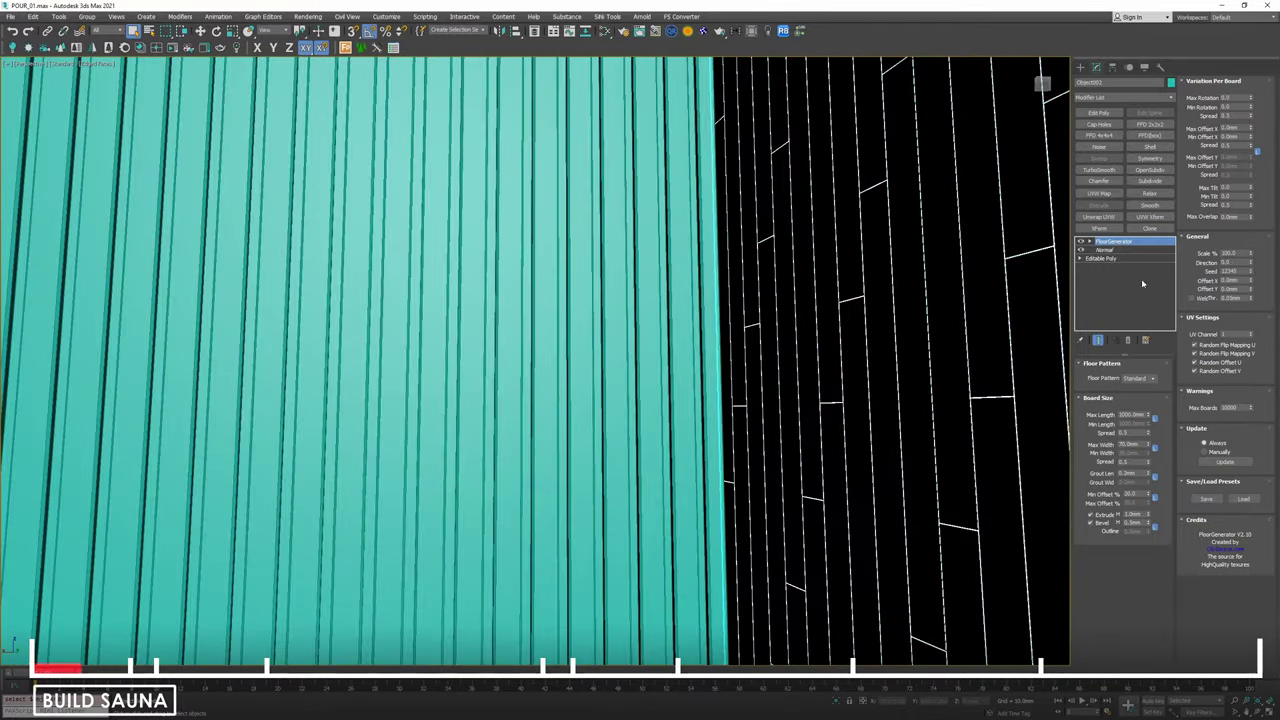
click(1129, 338)
right_click(1119, 242)
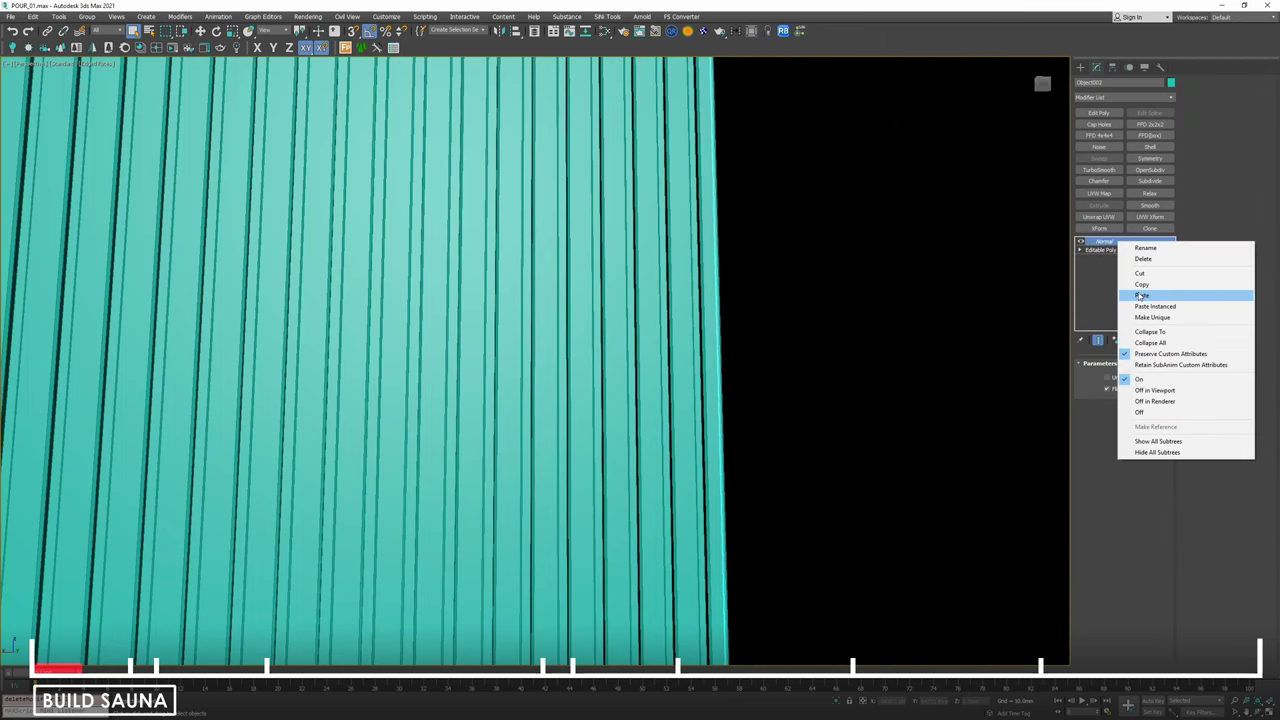
click(1139, 297)
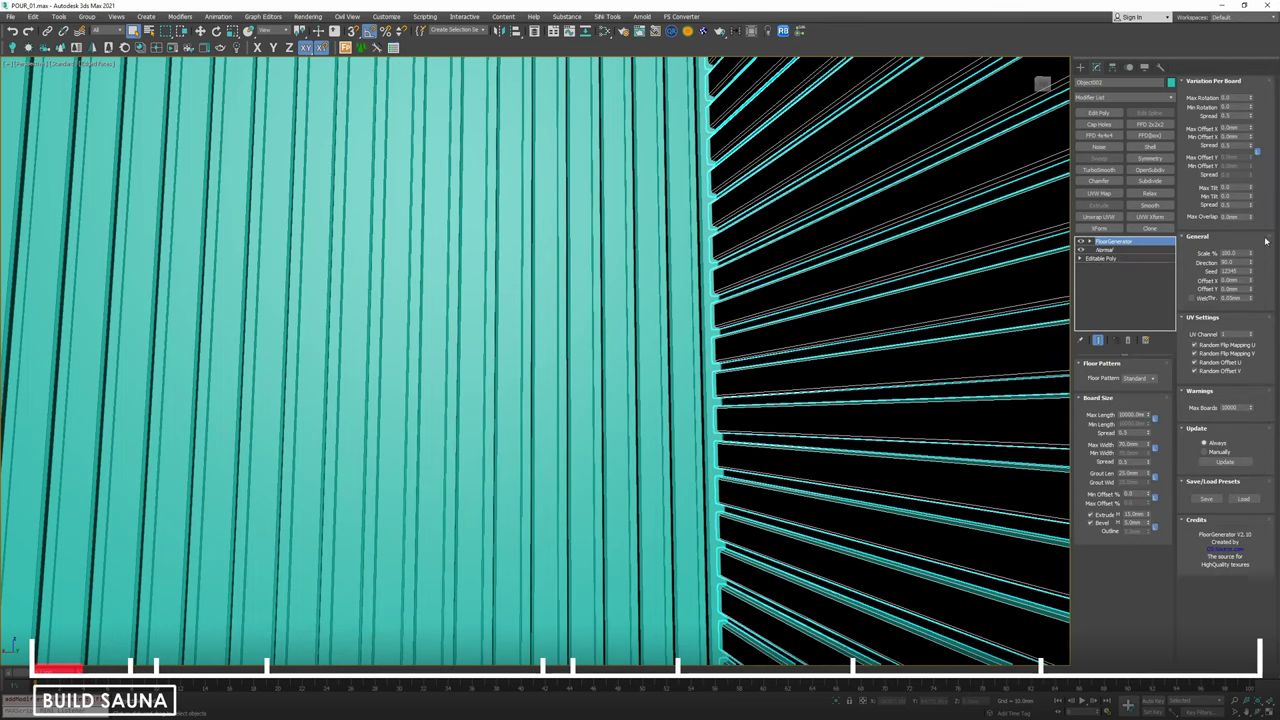
Set the FloorGenerator direction of the right-hand wall to 0 so its boards run vertically.
text(0)
key(Return)
scroll(811, 297, down, 3)
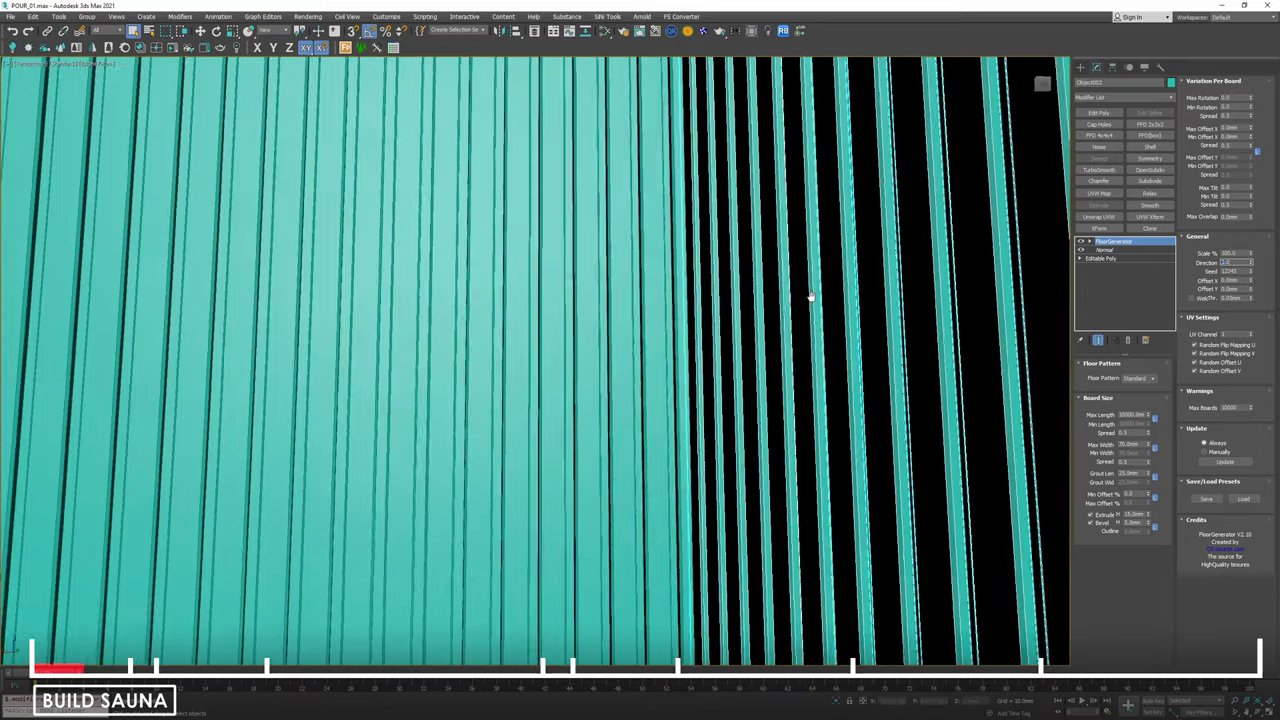
alt+middle_drag(811, 297, 713, 294)
scroll(713, 294, down, 4)
scroll(713, 294, down, 1)
middle_drag(592, 430, 609, 489)
scroll(606, 495, up, 5)
scroll(620, 493, down, 4)
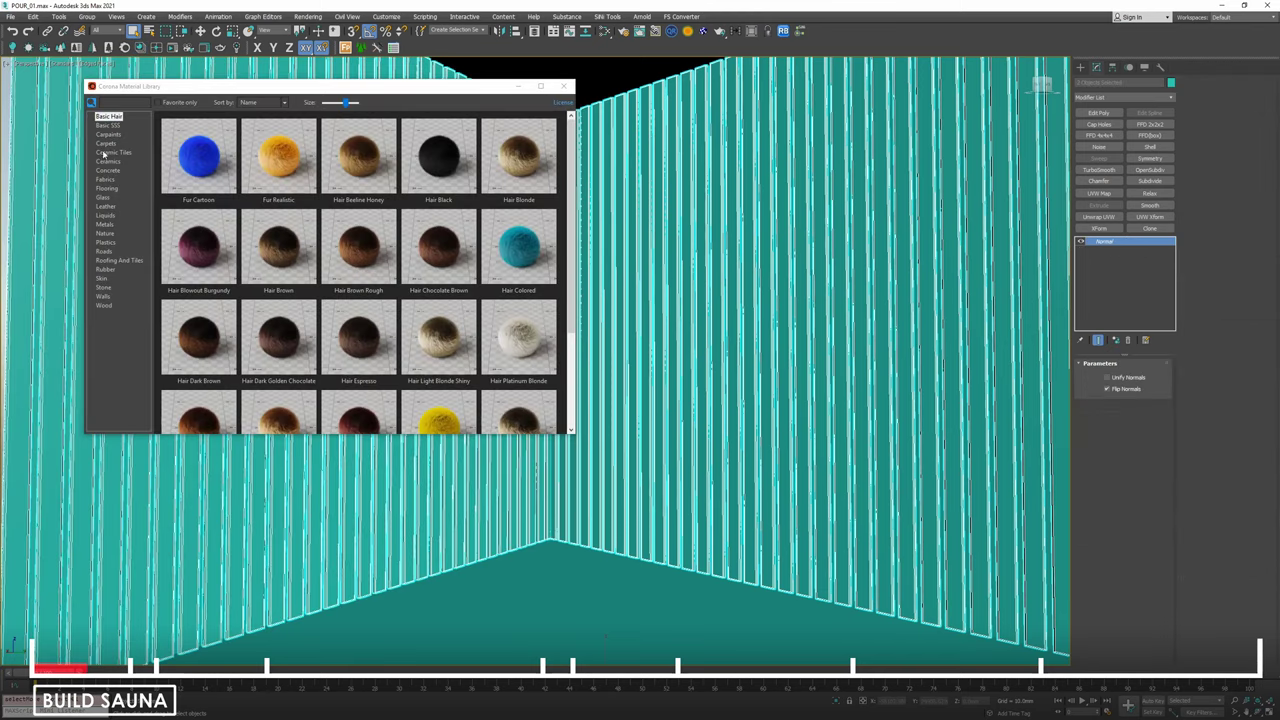
Assign the Oak Honey Matte wood material from the Corona Material Library to both walls.
click(102, 308)
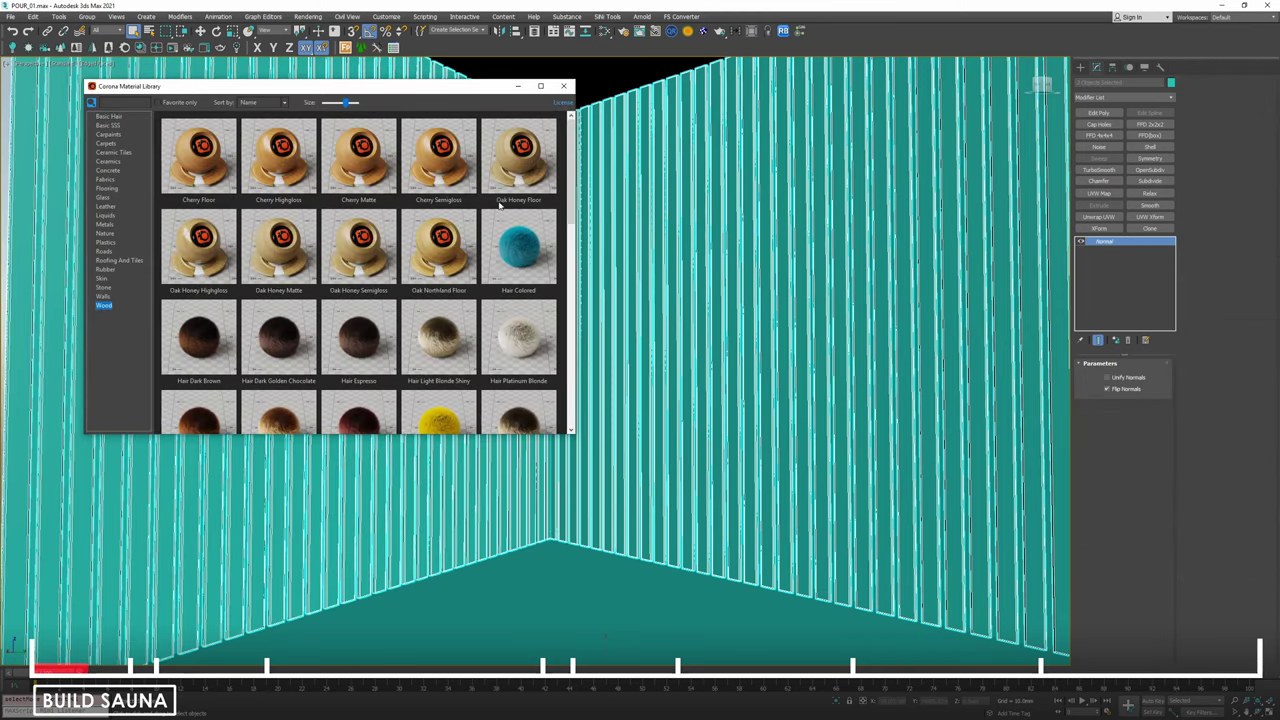
right_click(360, 252)
click(316, 272)
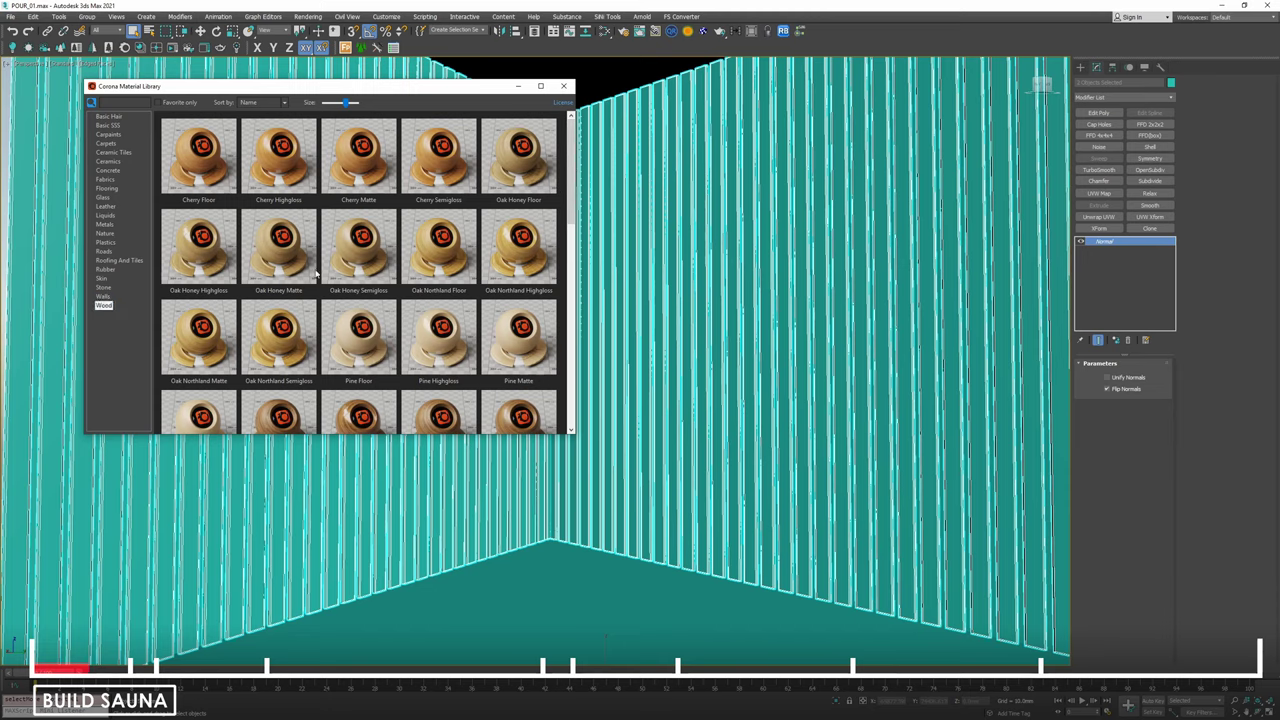
right_click(288, 246)
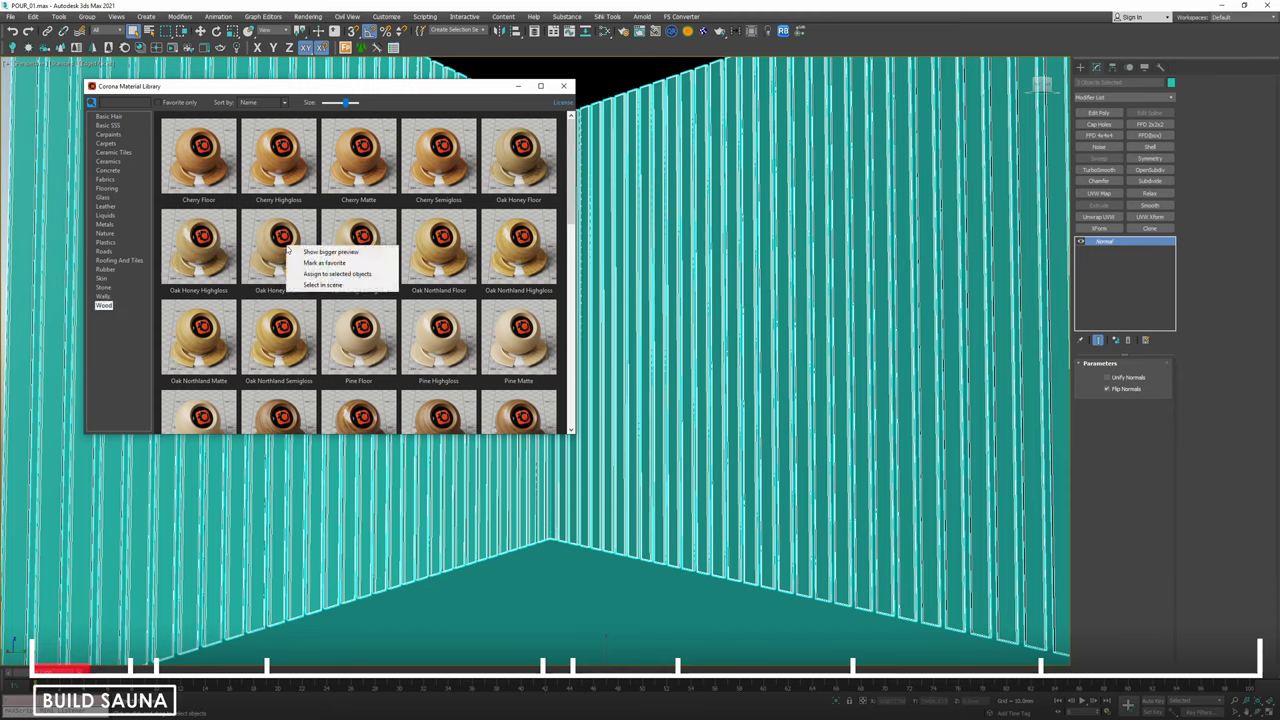
click(340, 282)
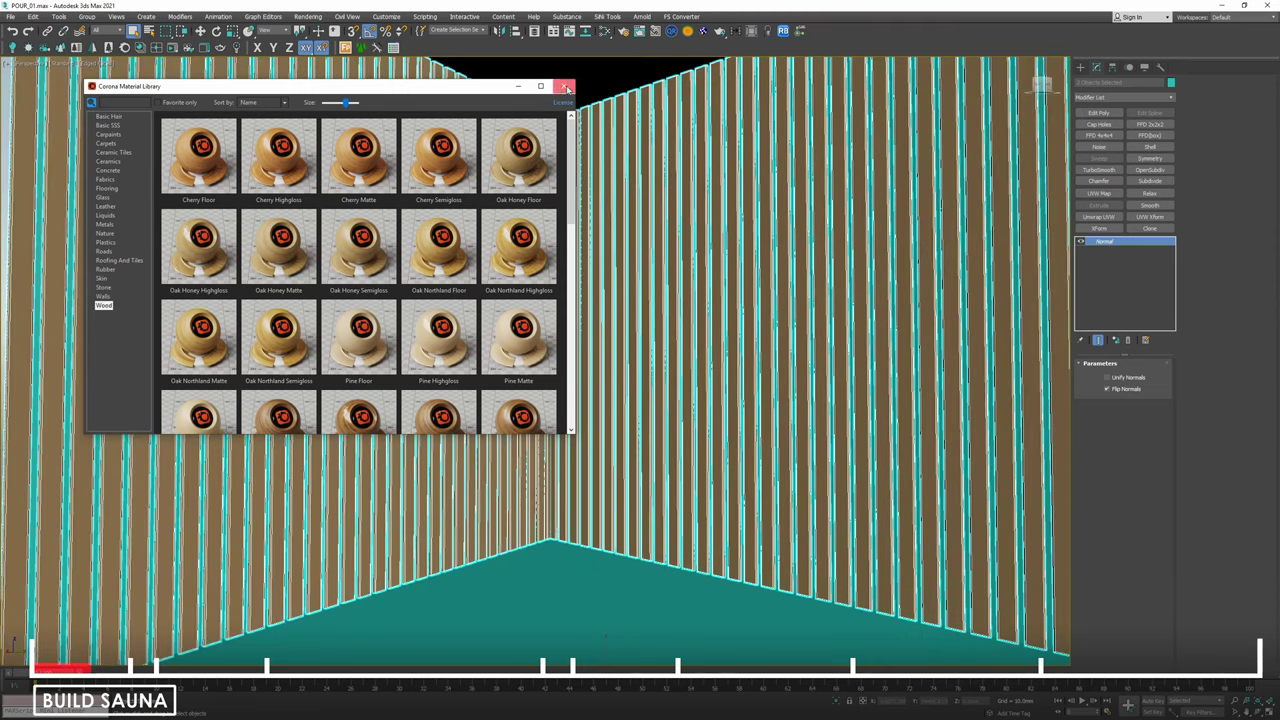
click(564, 86)
Add a UVW Map modifier to both walls with Box mapping, Real-World Map Size and X alignment.
scroll(634, 346, up, 5)
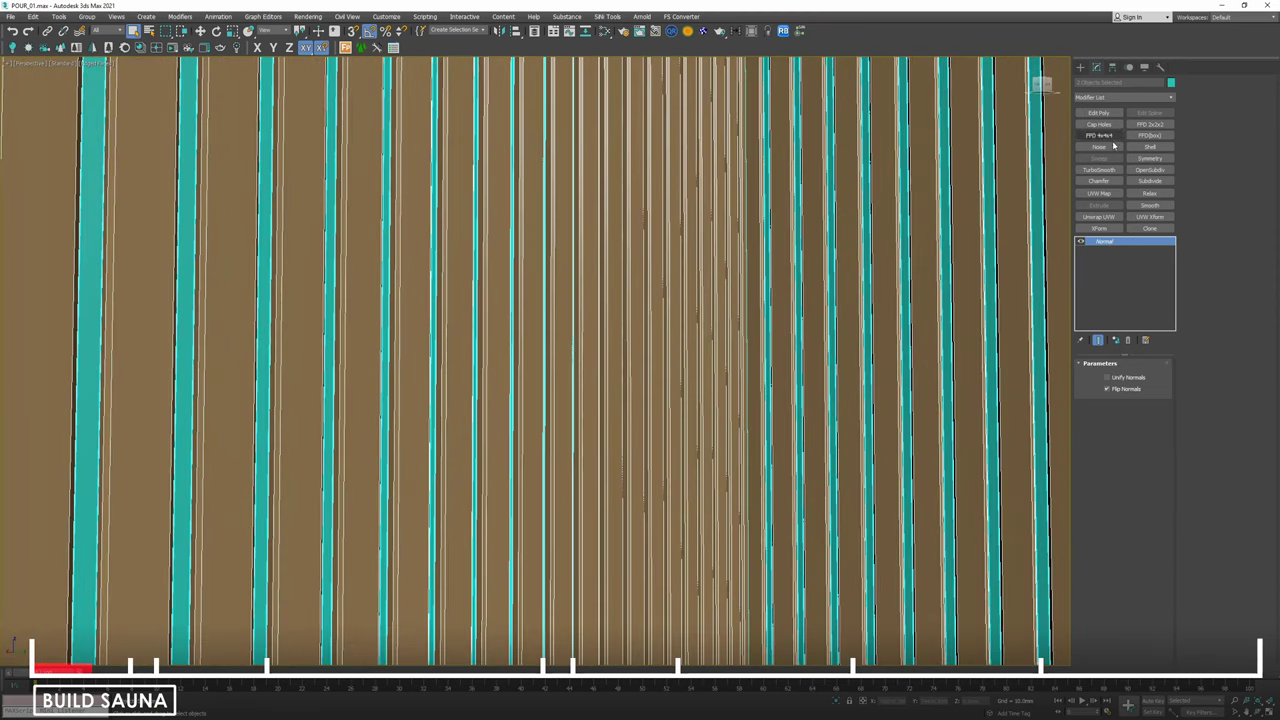
click(1099, 193)
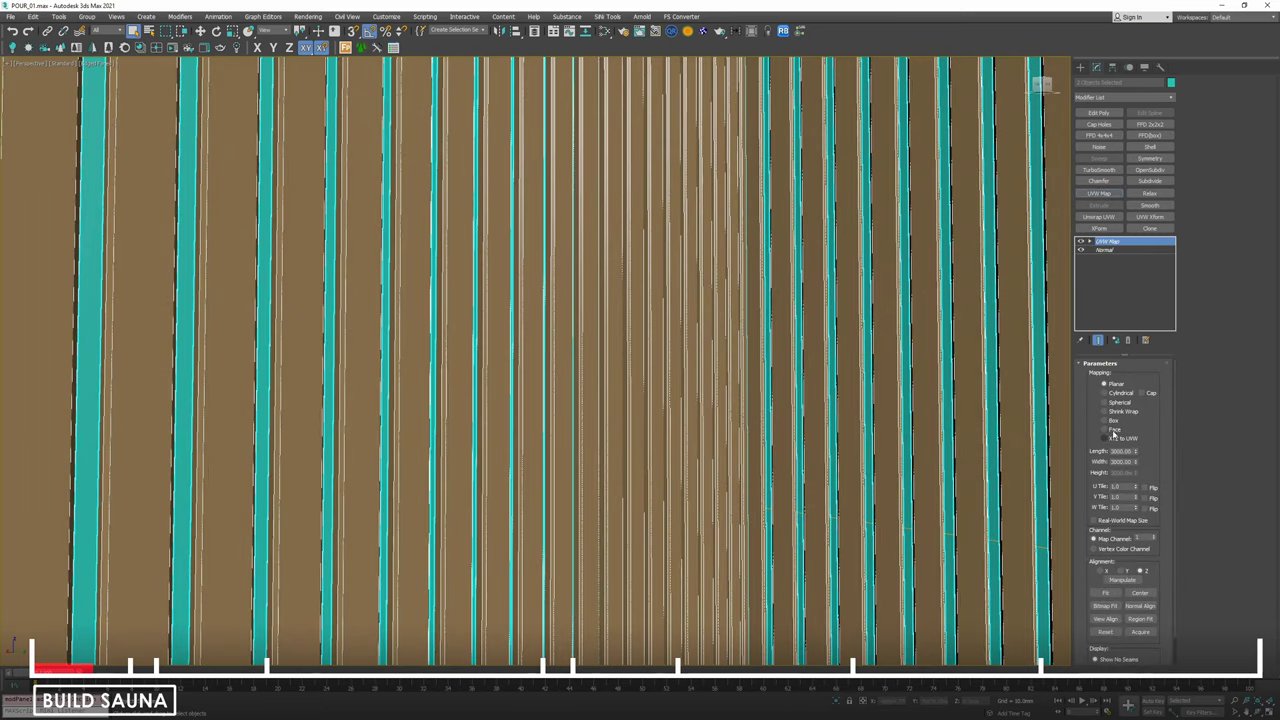
click(1119, 521)
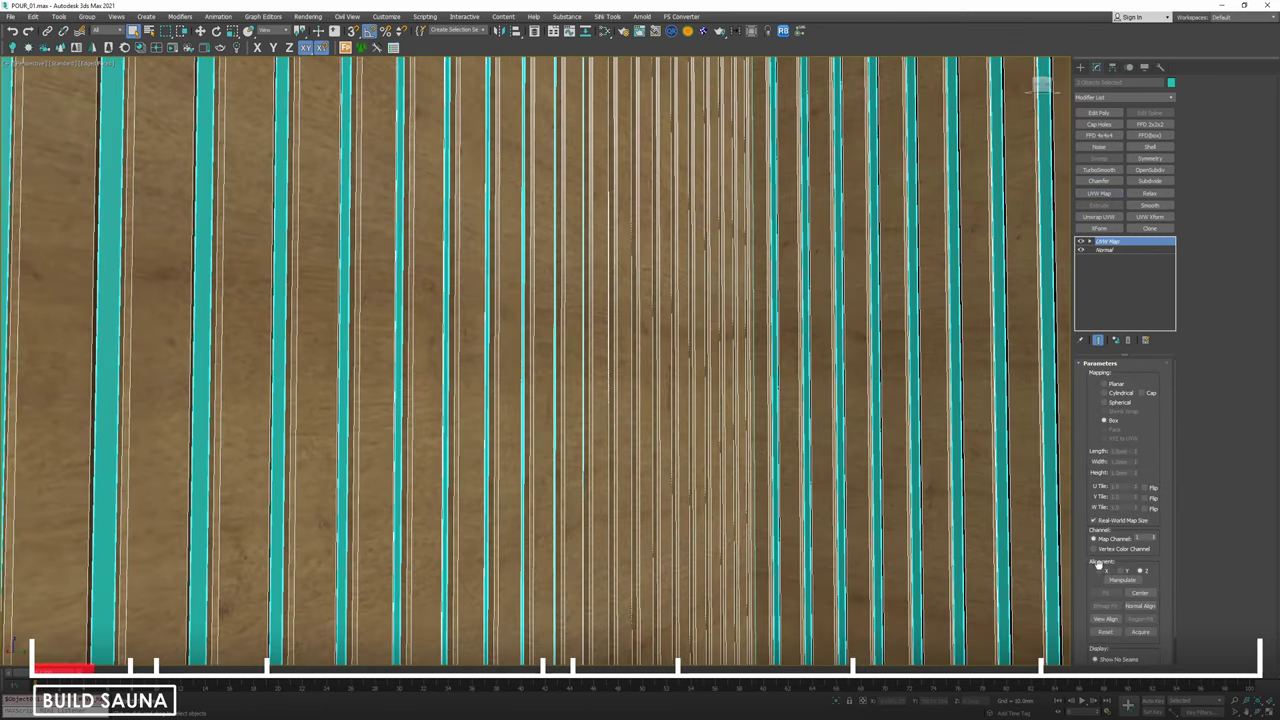
click(1099, 569)
scroll(697, 394, down, 5)
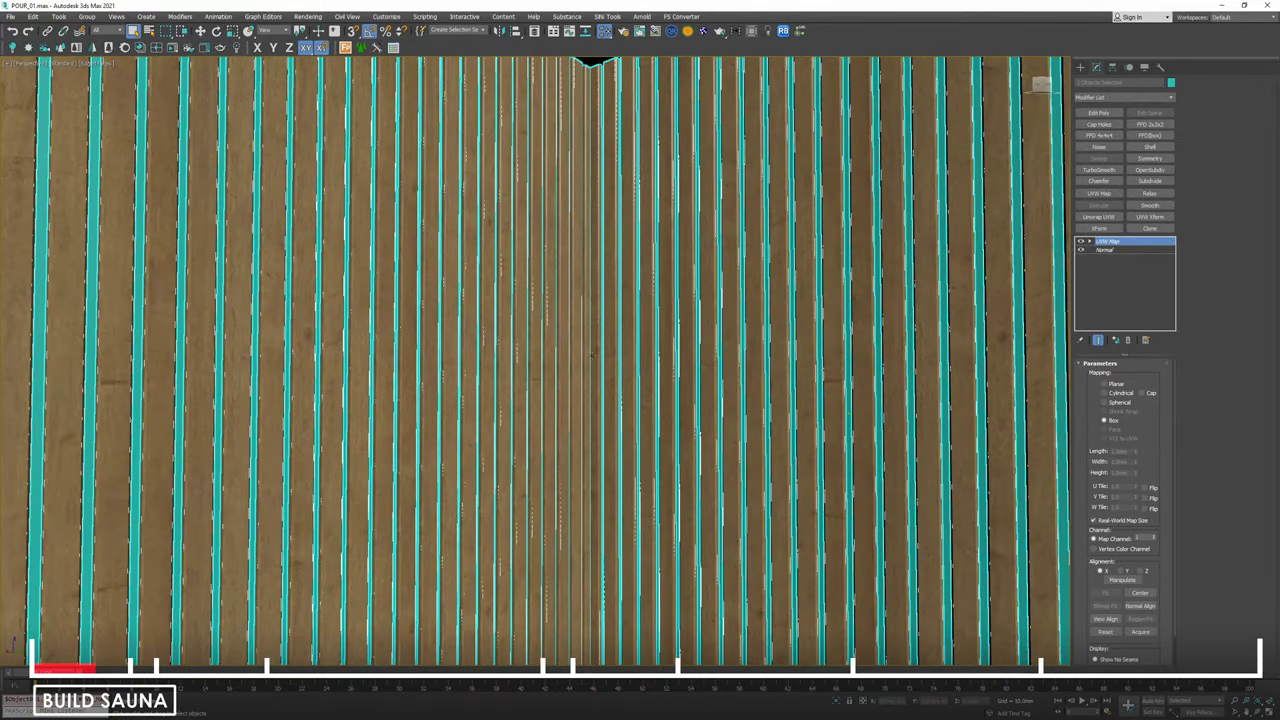
Load the walls' Oak Honey Matte material into the Slate Material Editor and bring its bitmap node into view.
key(m)
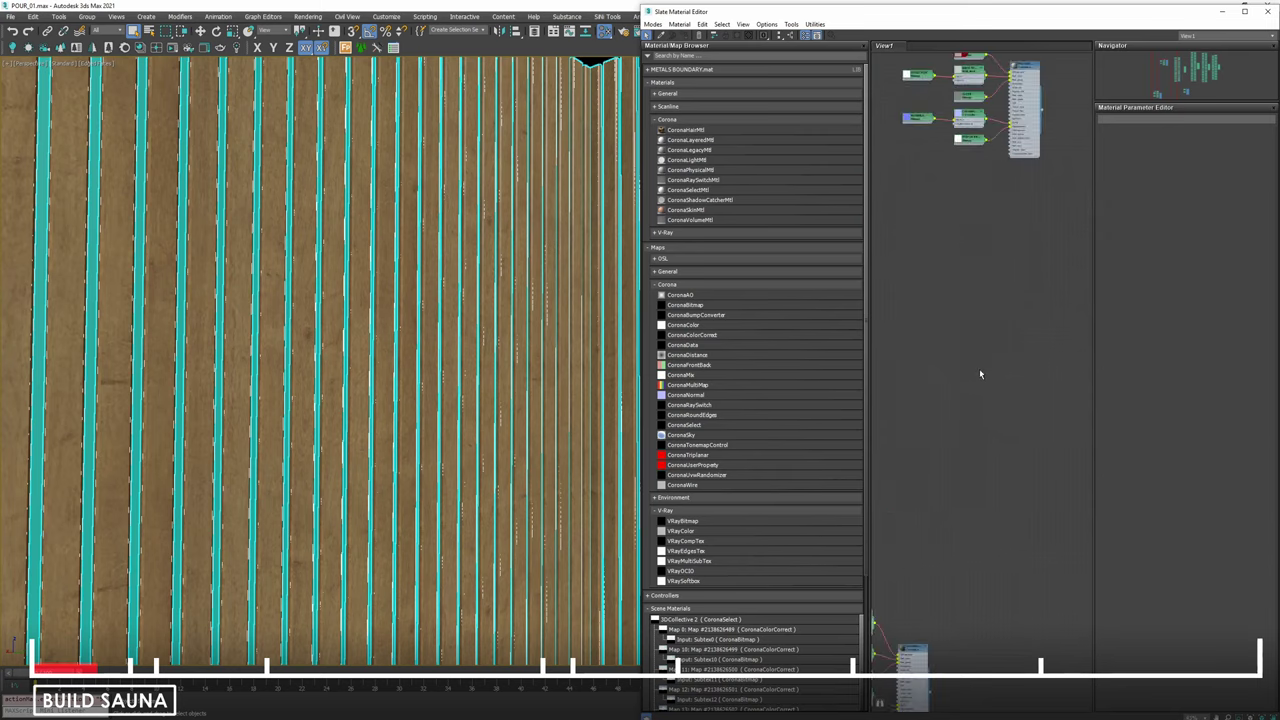
drag(868, 219, 754, 225)
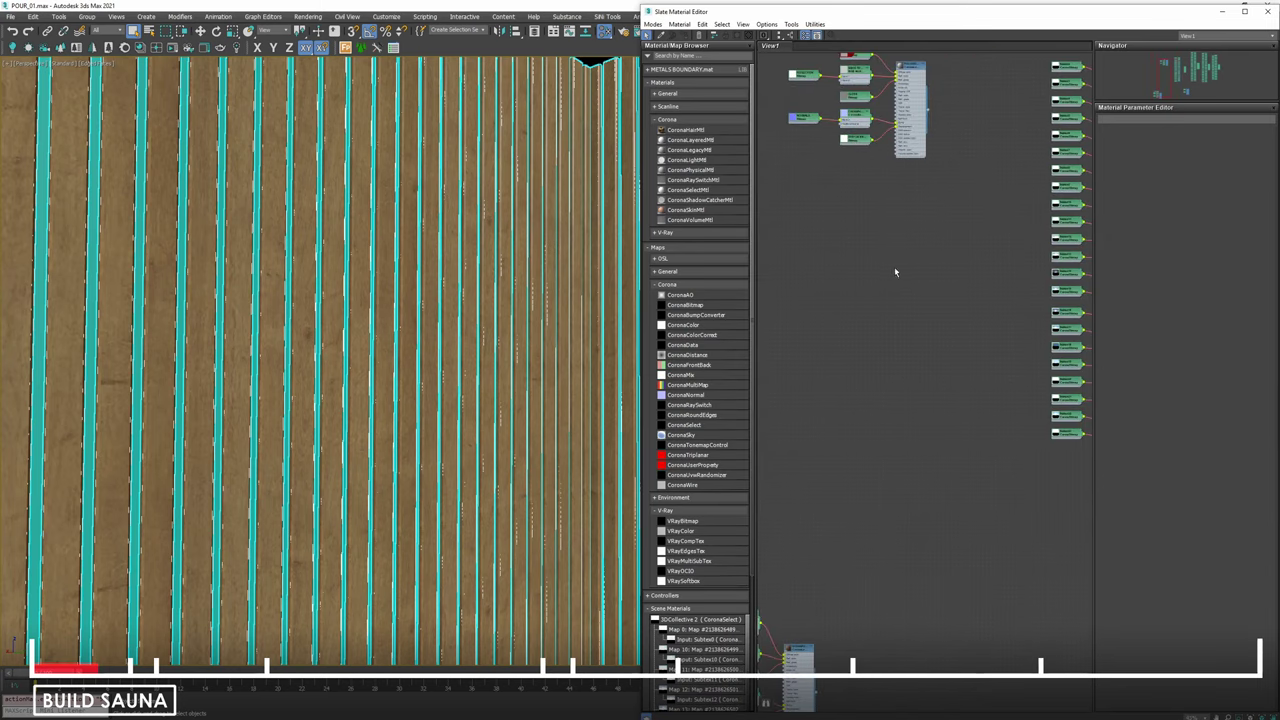
click(661, 36)
click(588, 170)
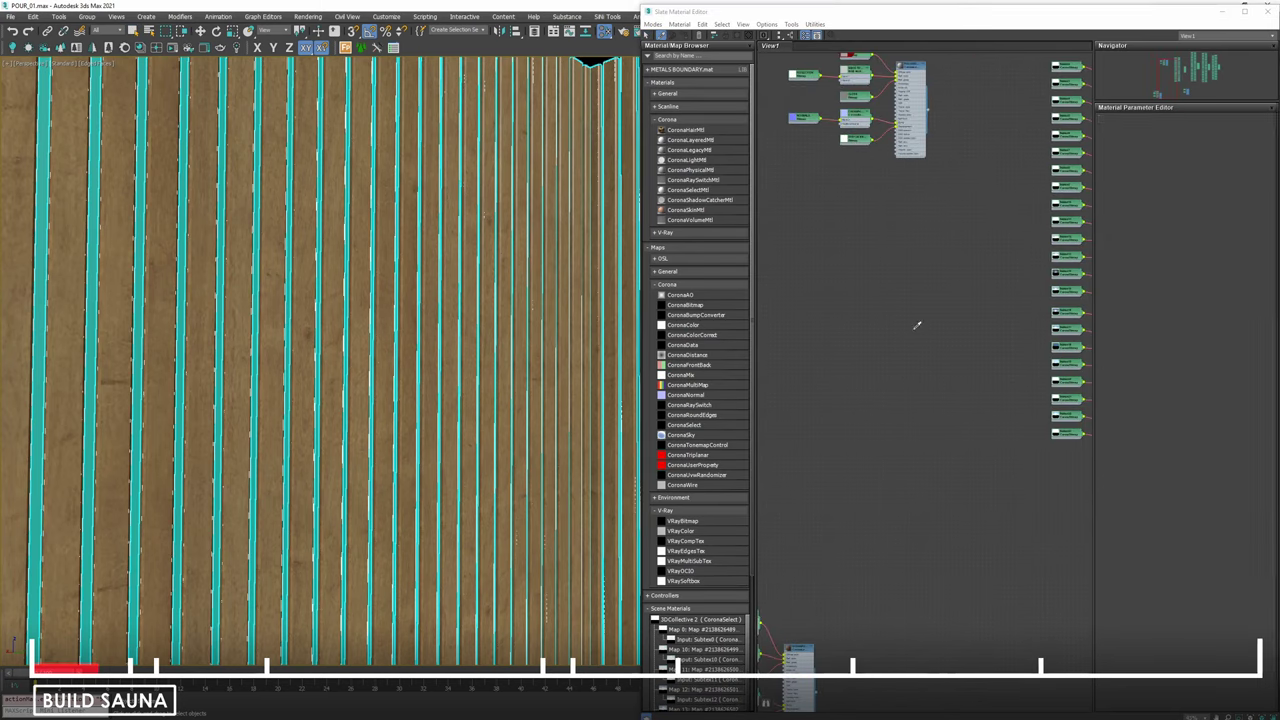
scroll(826, 370, up, 5)
click(868, 297)
right_click(865, 286)
drag(868, 298, 761, 127)
middle_drag(726, 322, 804, 359)
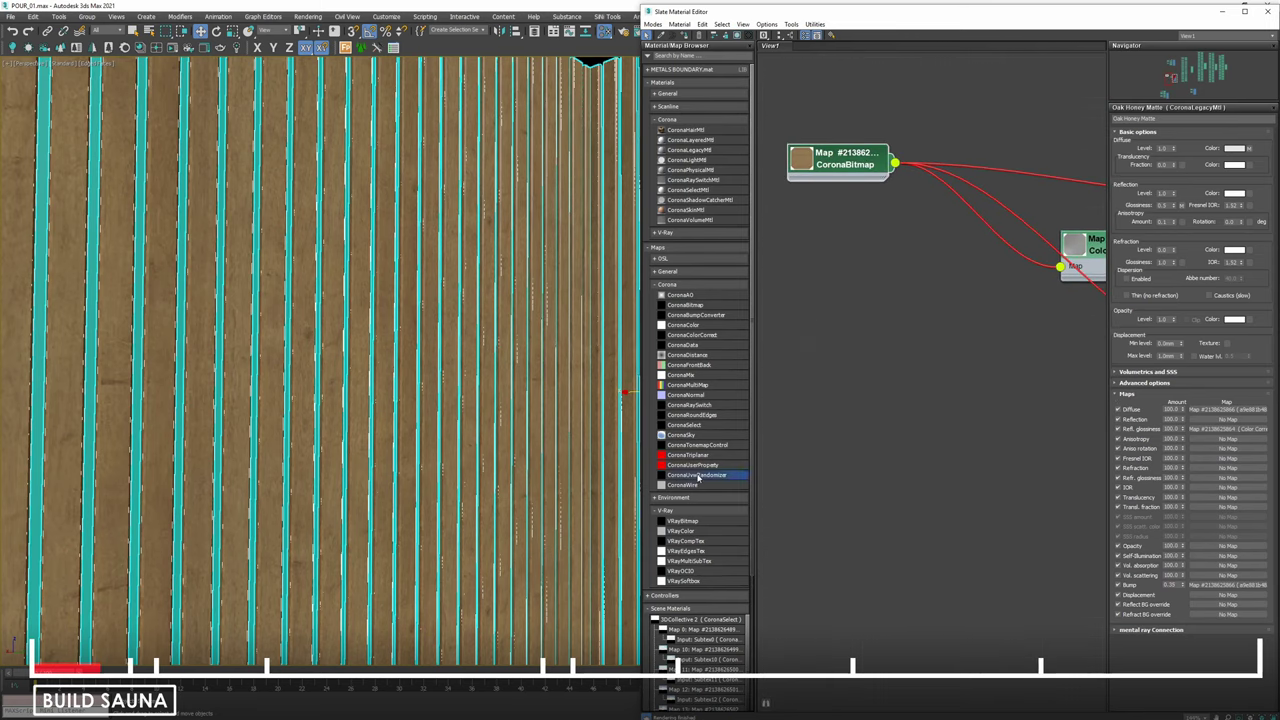
Insert a CoronaUvwRandomizer between the wood bitmap and the material's diffuse, Color Correction and bump connections.
drag(989, 165, 989, 165)
middle_drag(1104, 192, 1020, 224)
scroll(955, 225, down, 1)
drag(949, 220, 972, 290)
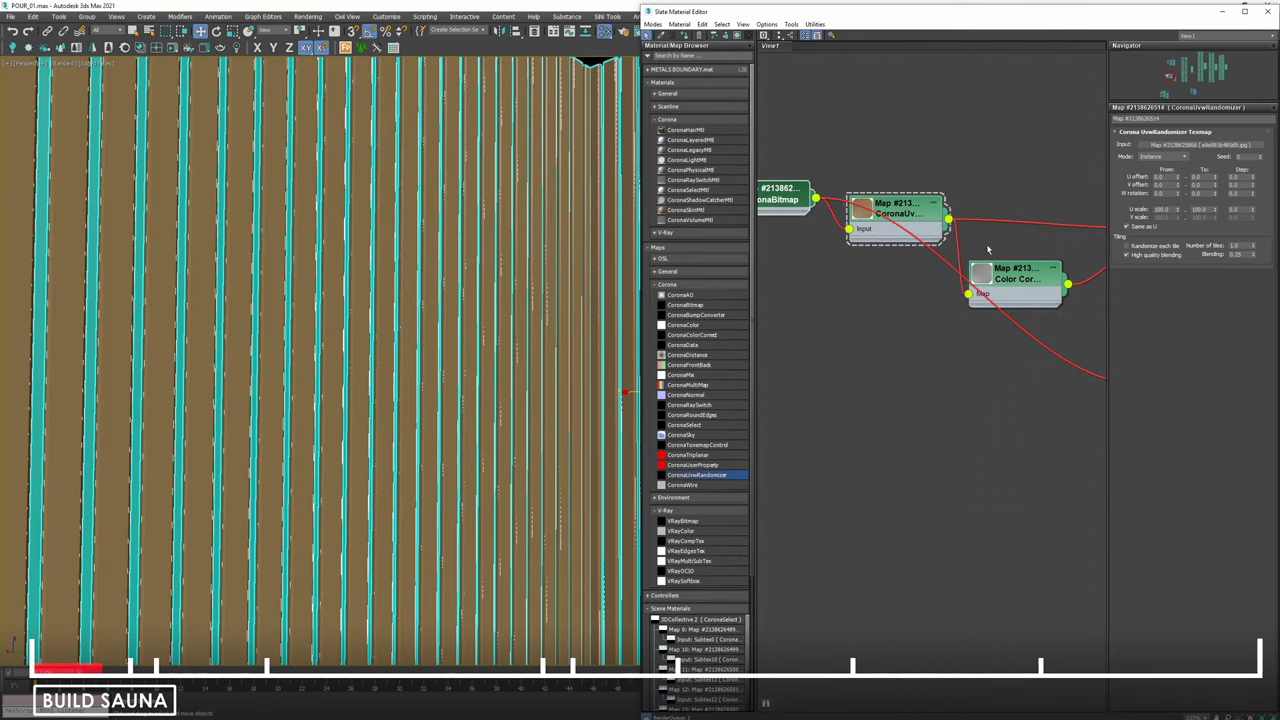
middle_drag(990, 254, 883, 225)
scroll(868, 212, down, 1)
drag(1019, 333, 1021, 342)
middle_drag(872, 258, 944, 262)
Set the randomizer's W rotation to 0–360 with step 180, its U scale to 90–110, and its mode to Mesh Element.
click(863, 186)
double_click(1197, 193)
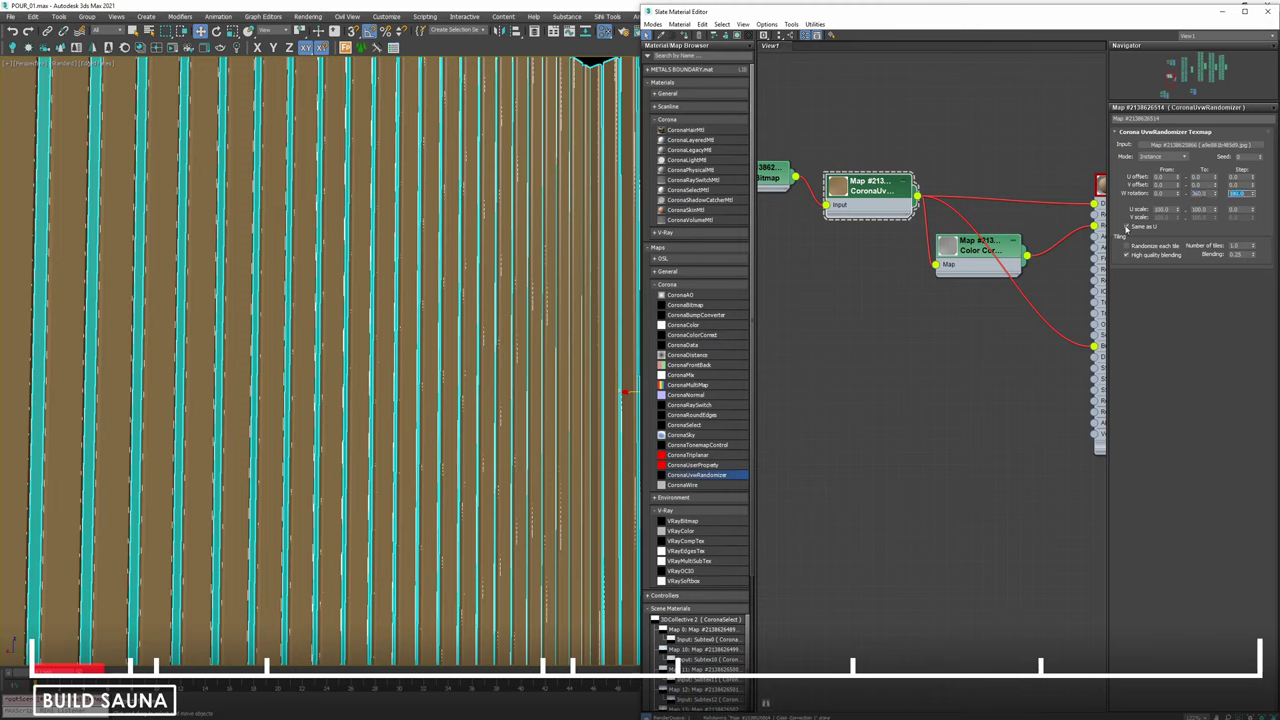
text(11)
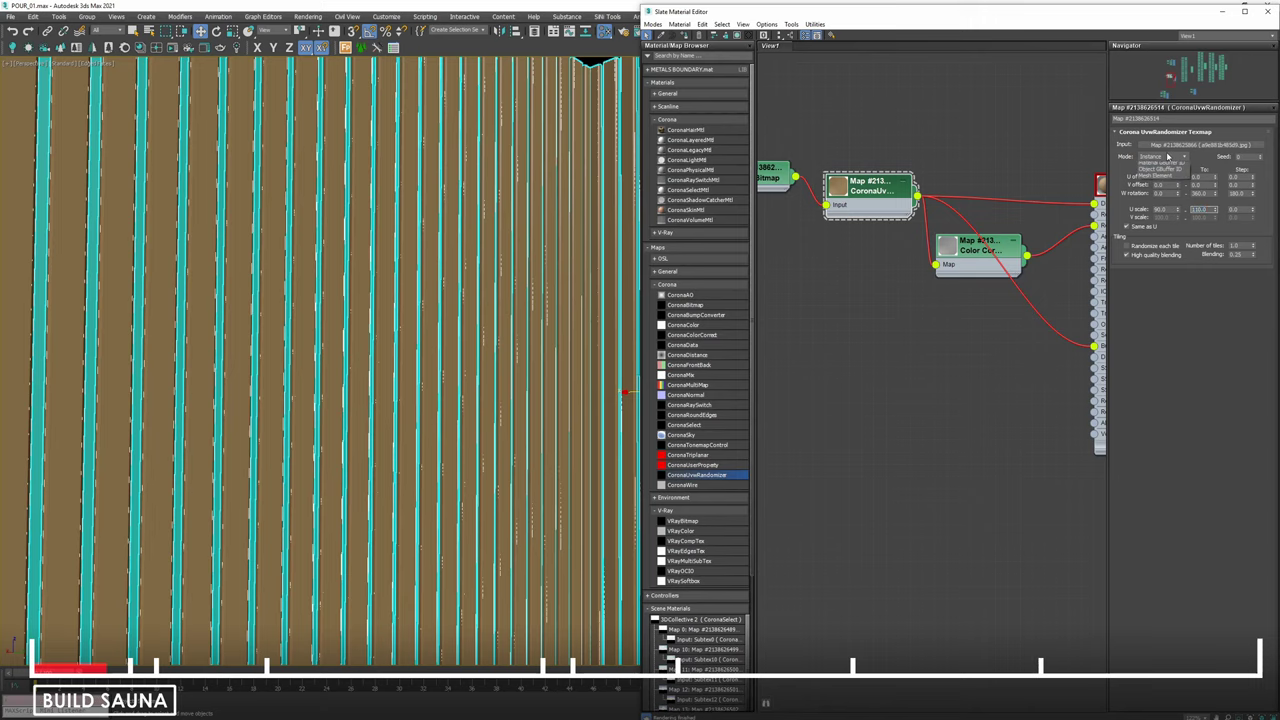
click(1167, 156)
click(1155, 205)
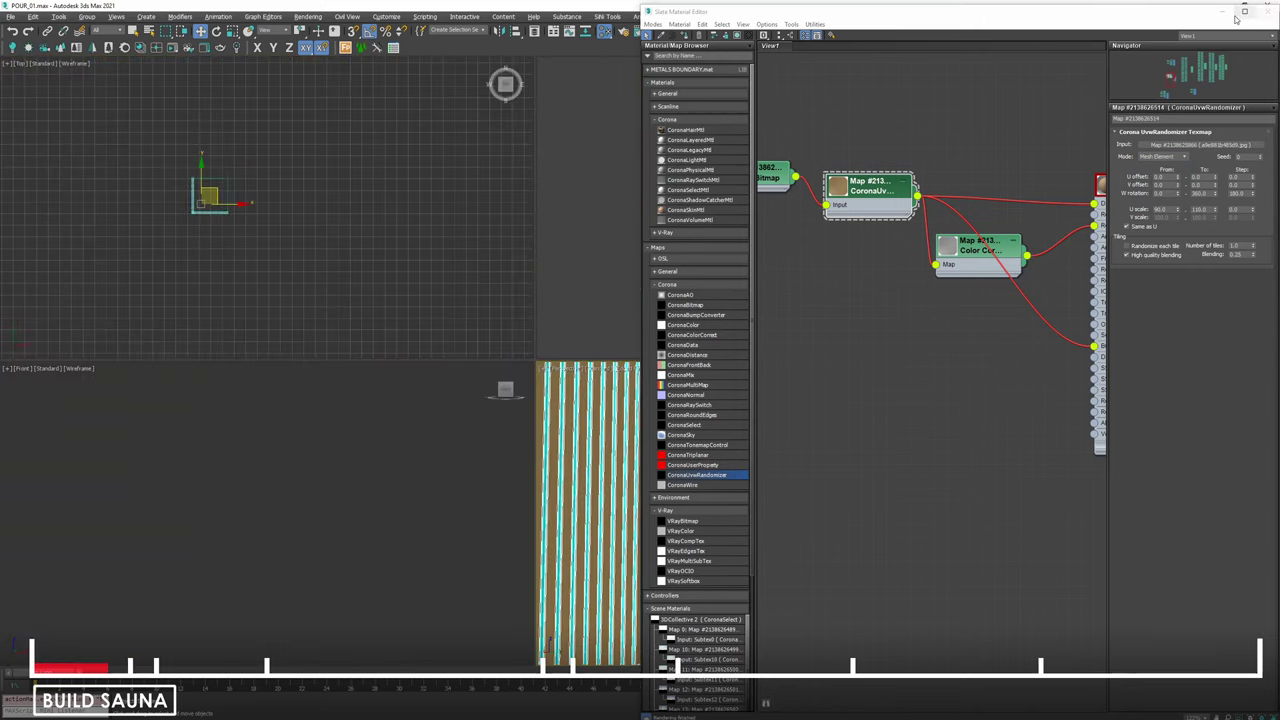
Open the render setup and start a Corona interactive render of the room corner in the perspective view.
click(1236, 16)
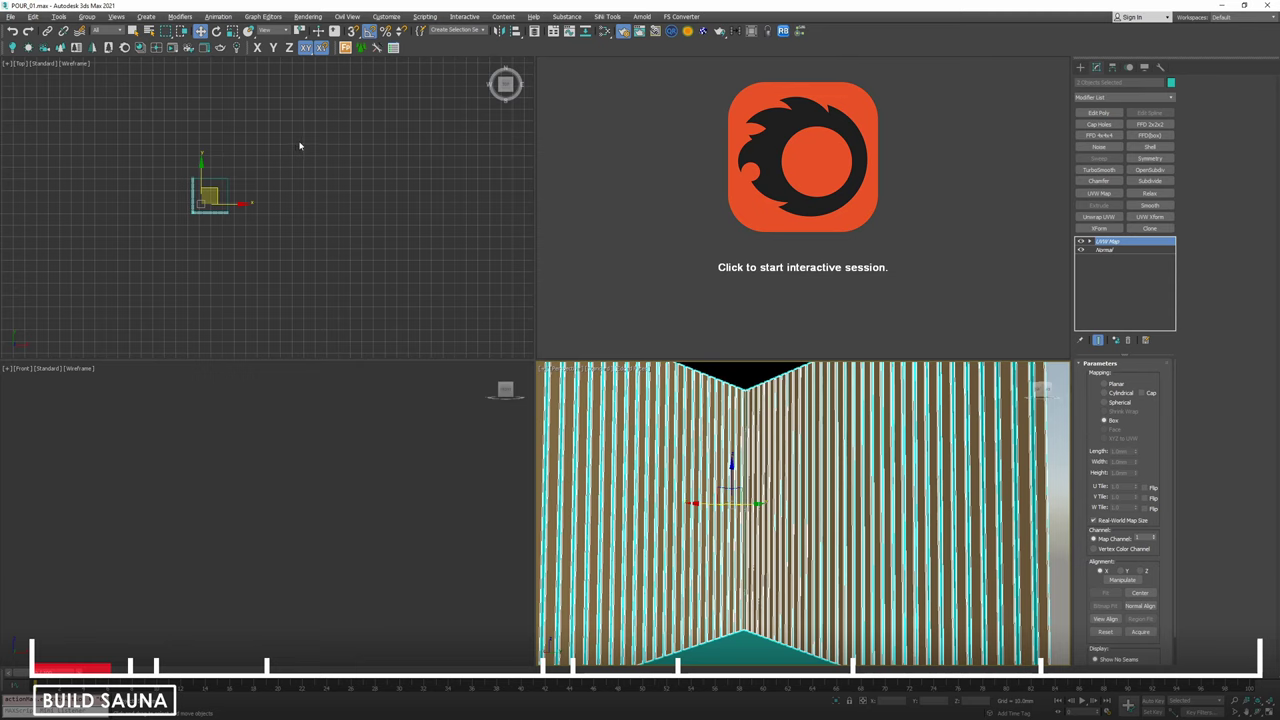
key(F10)
drag(310, 148, 197, 138)
alt+middle_drag(777, 475, 652, 483)
scroll(774, 508, up, 2)
scroll(653, 483, down, 5)
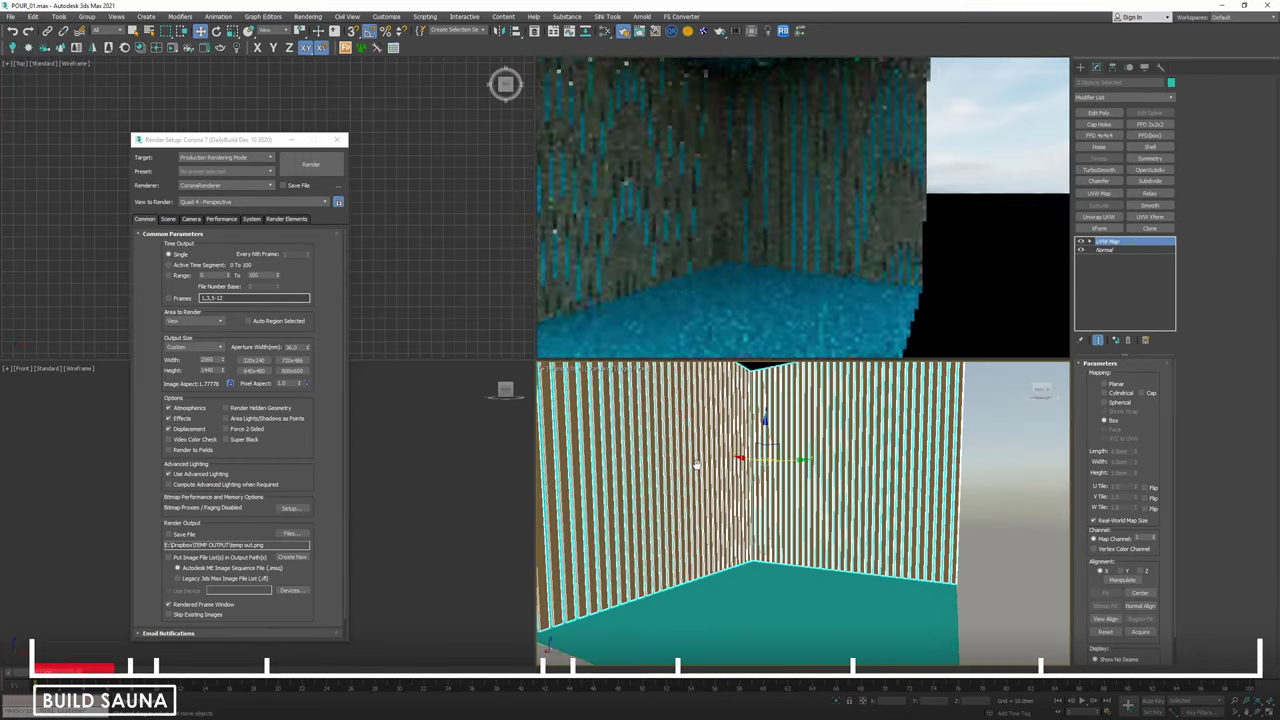
Hide both timber-board walls so that only the base room box remains.
click(753, 569)
alt+middle_drag(650, 460, 740, 467)
click(746, 468)
key(alt+h)
click(670, 494)
key(alt+h)
Assign the Oak Honey Matte material to the base room box.
click(750, 480)
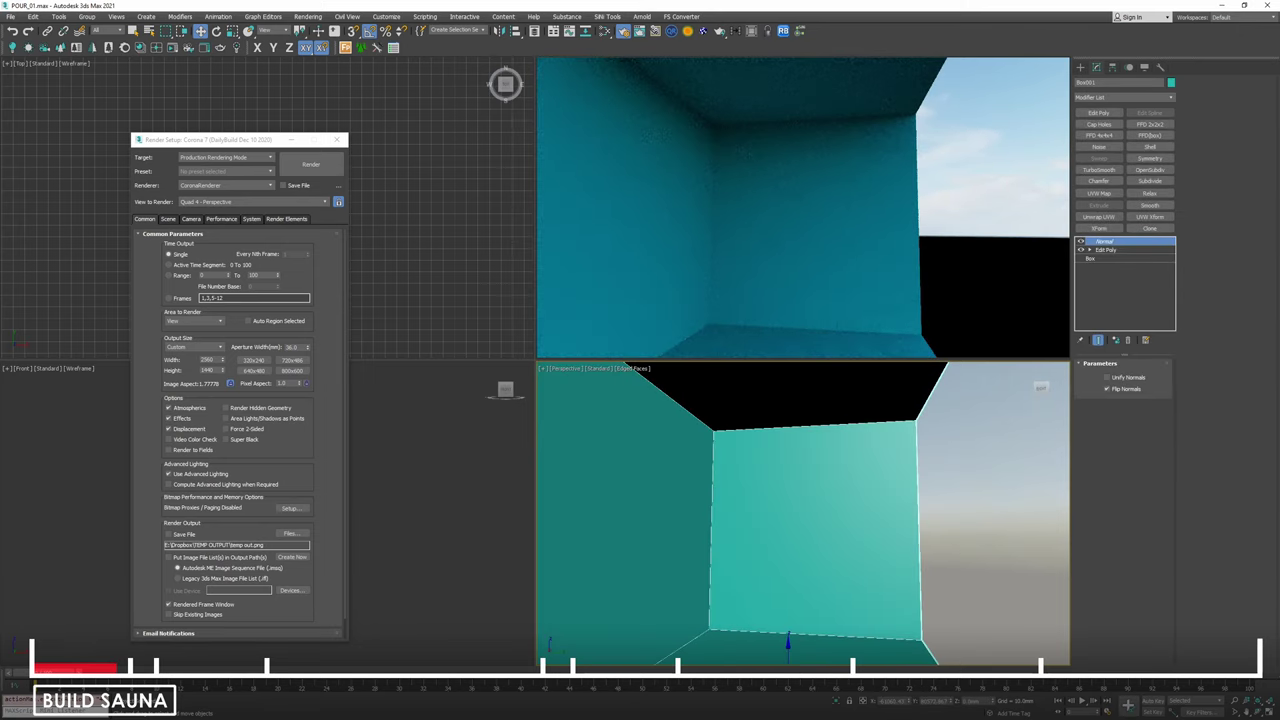
key(m)
key(m)
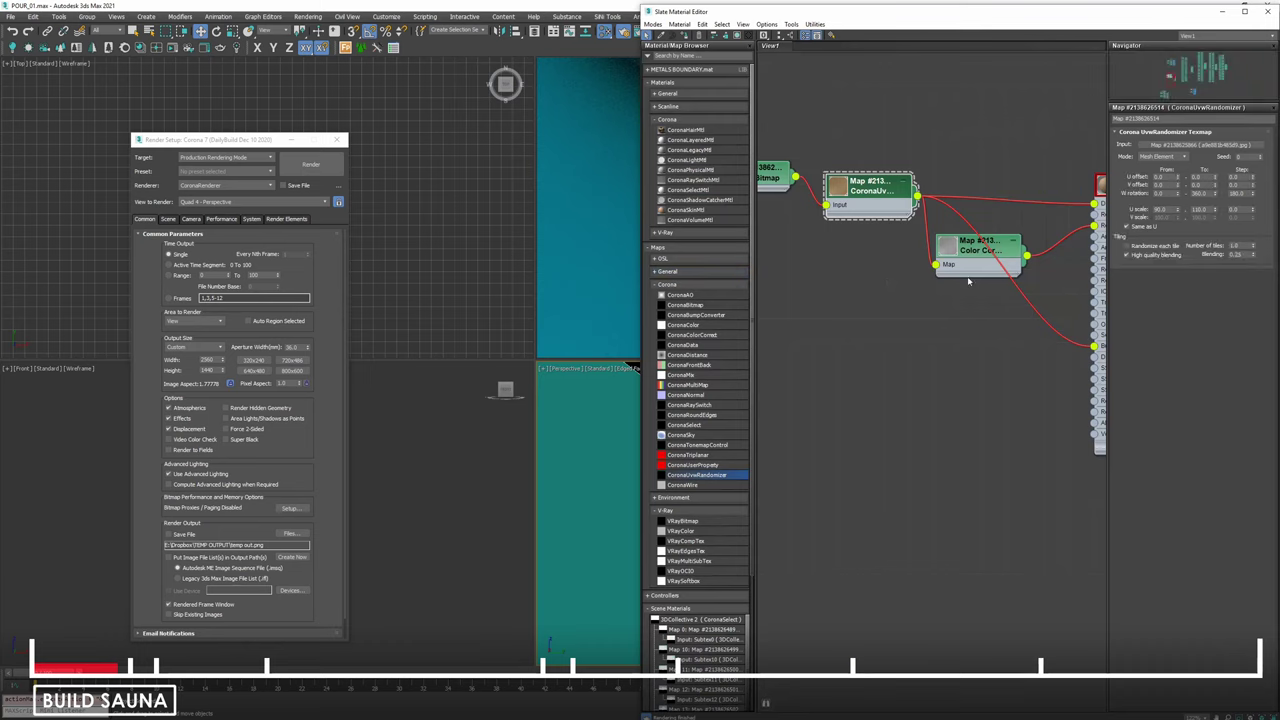
double_click(1048, 204)
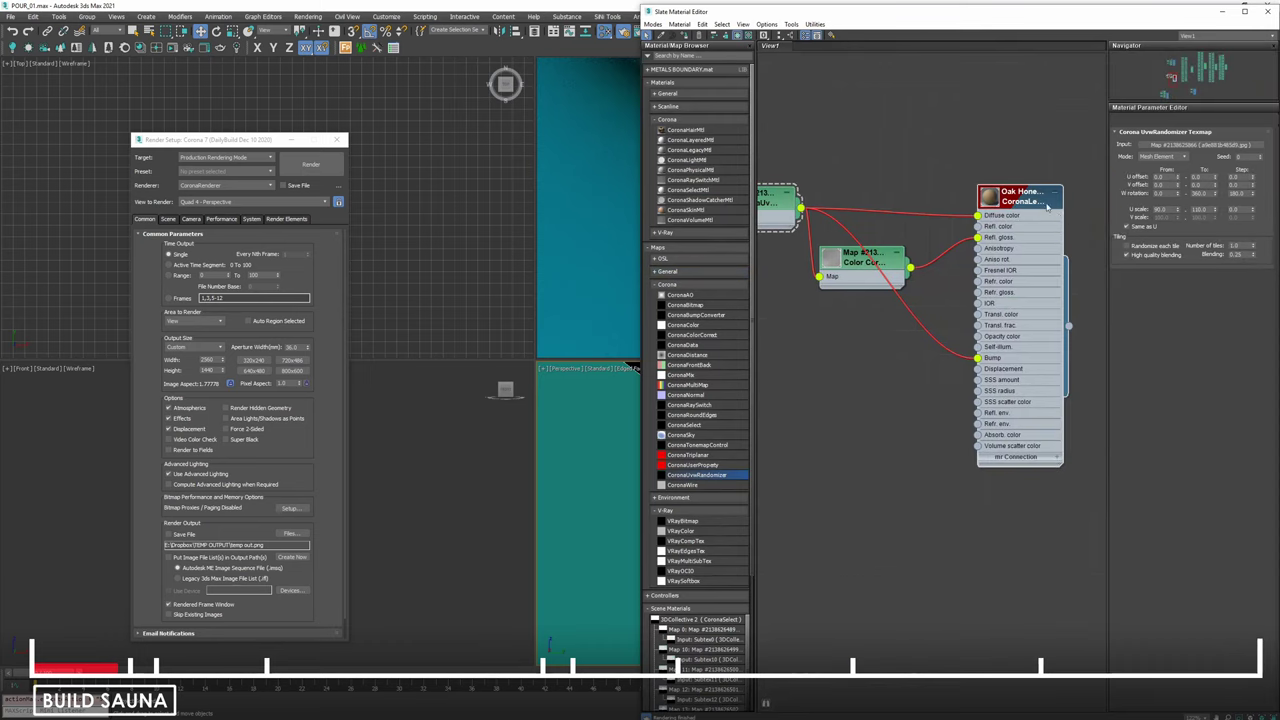
right_click(1026, 201)
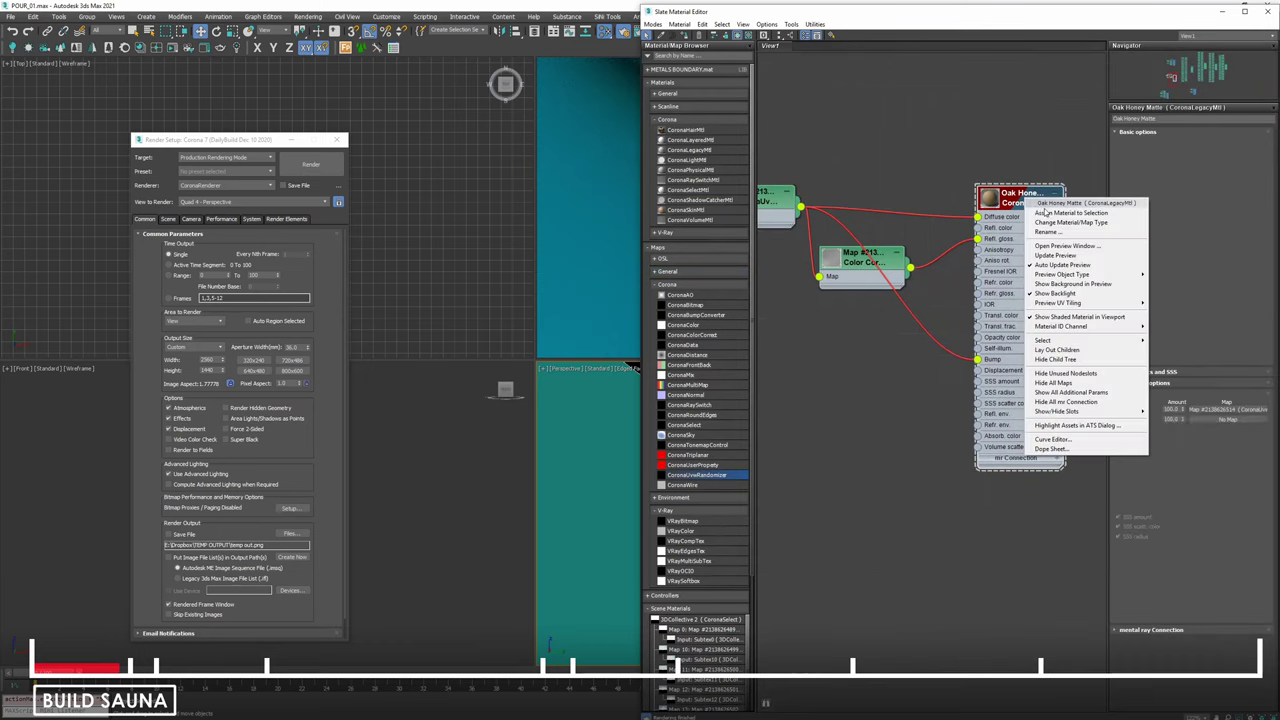
click(1090, 210)
scroll(582, 423, down, 5)
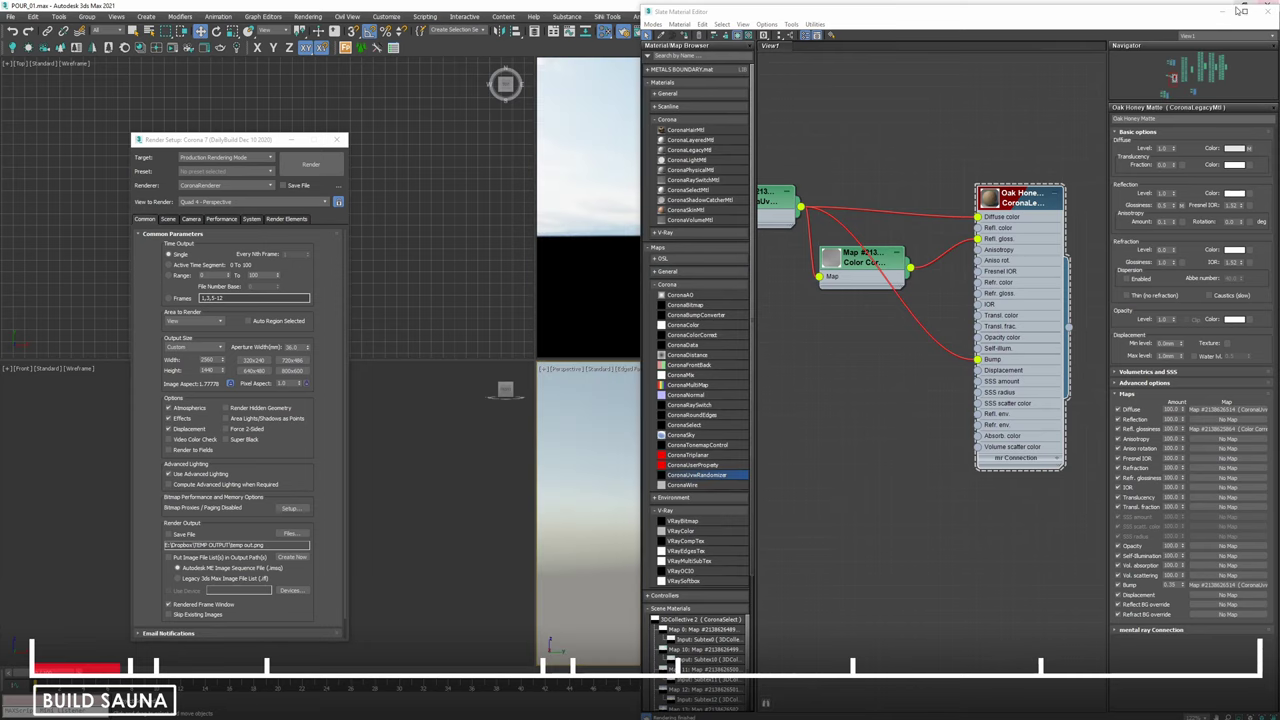
click(1222, 12)
scroll(700, 451, up, 1)
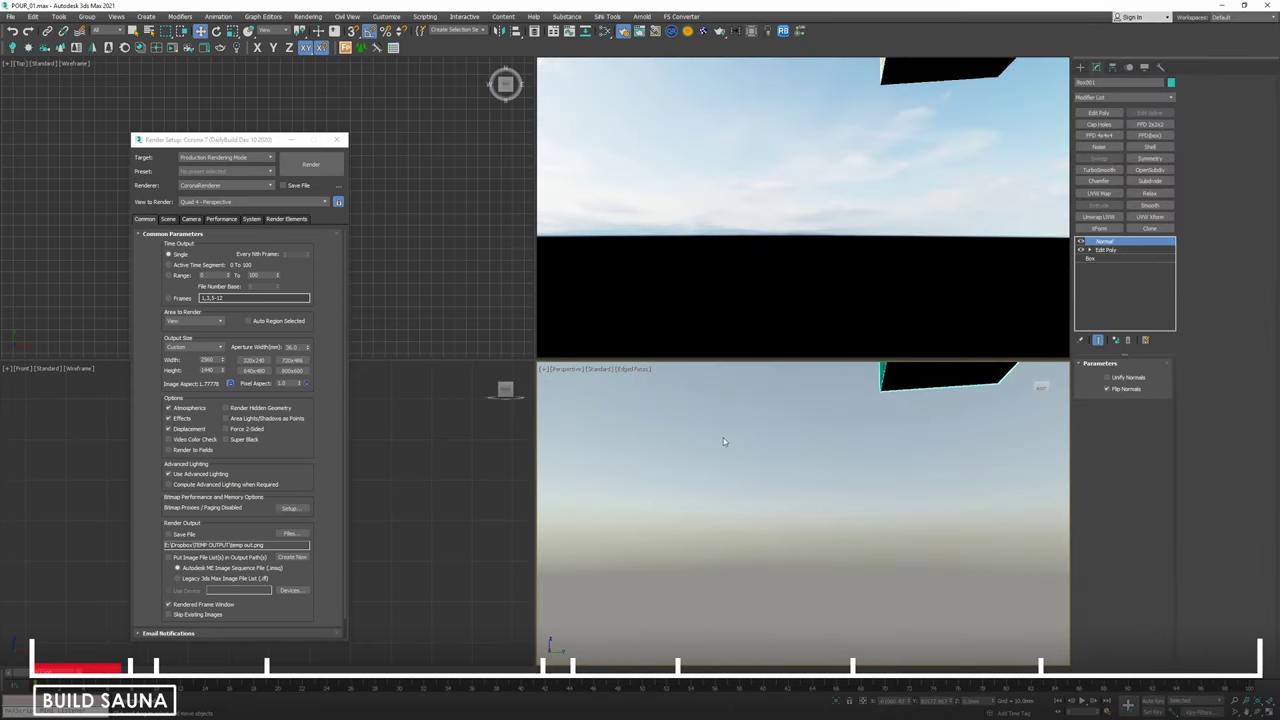
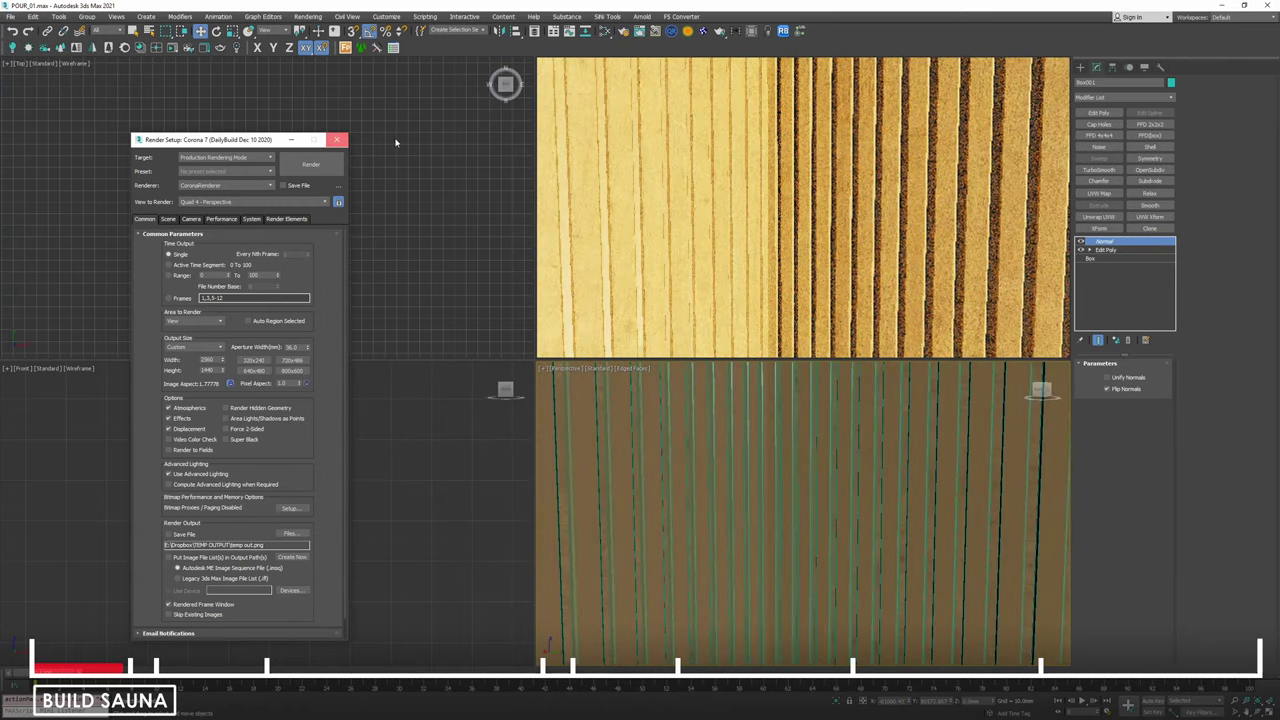
Close the render setup and delete the Corona Sun from the 08_SUN layer.
click(395, 347)
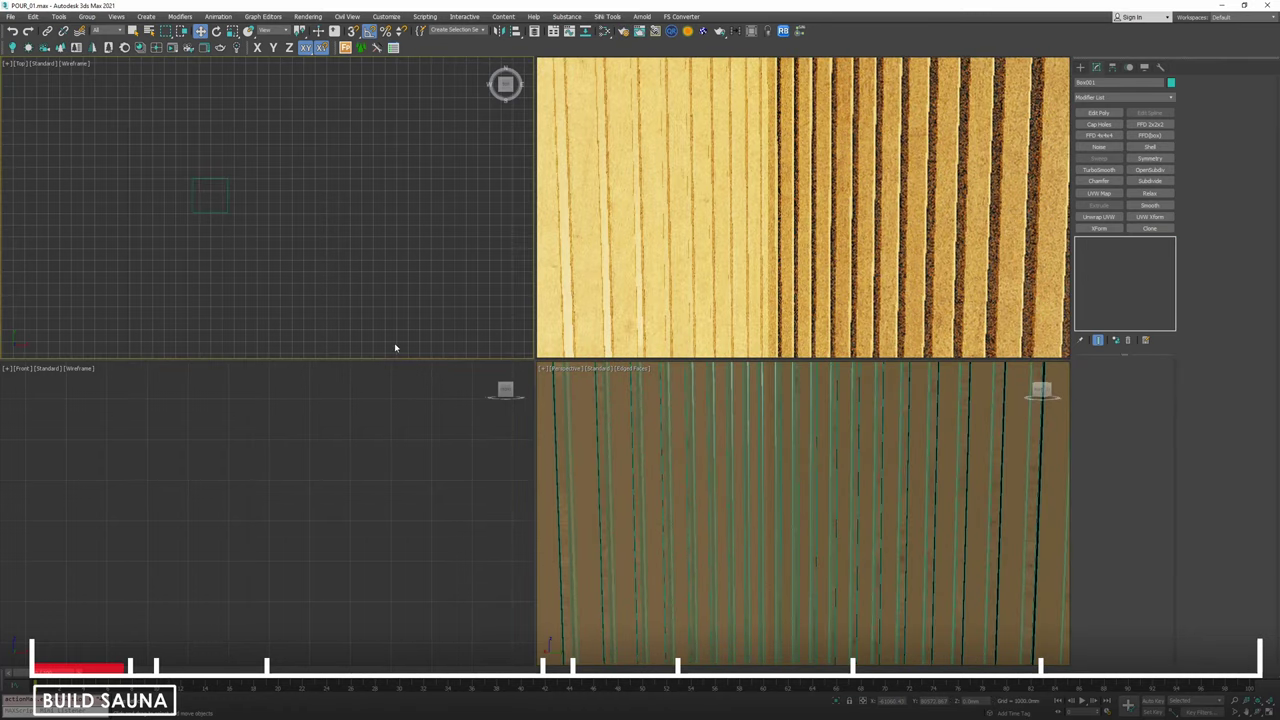
key(l)
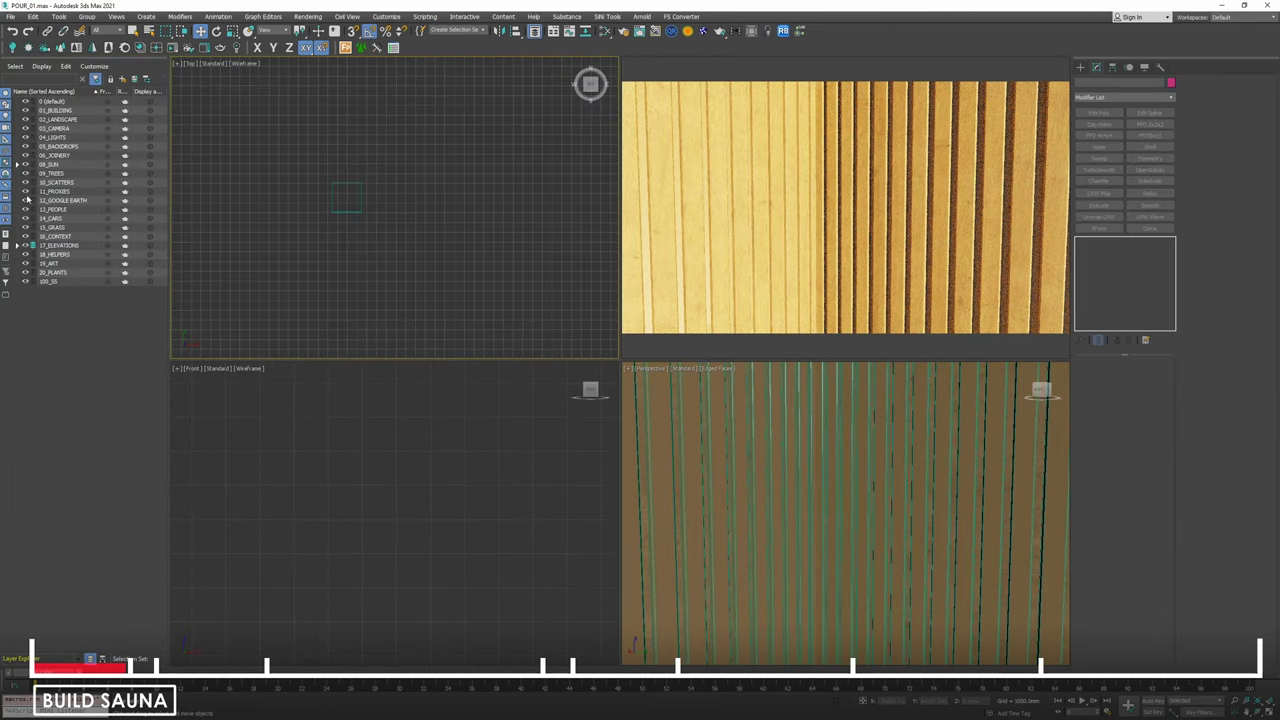
click(16, 164)
click(62, 173)
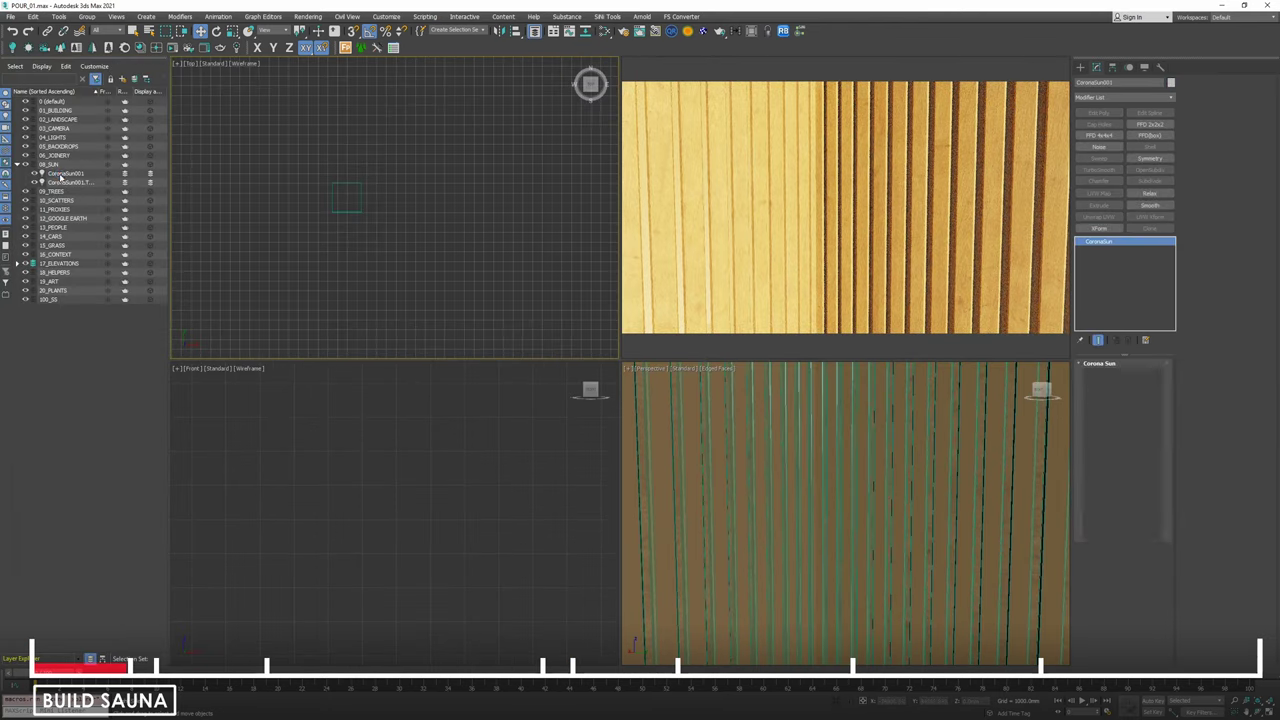
key(Delete)
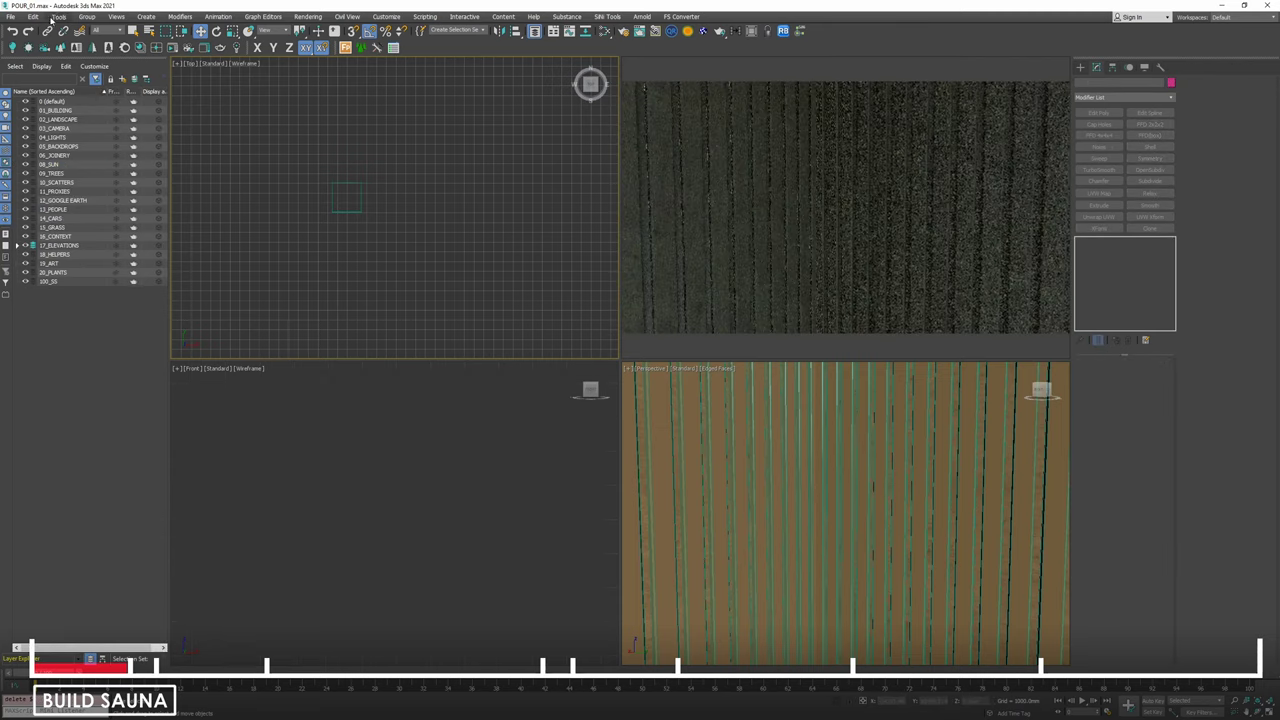
Create a spherical Corona light inside the lower half of the room in the top view.
scroll(337, 192, up, 10)
click(29, 48)
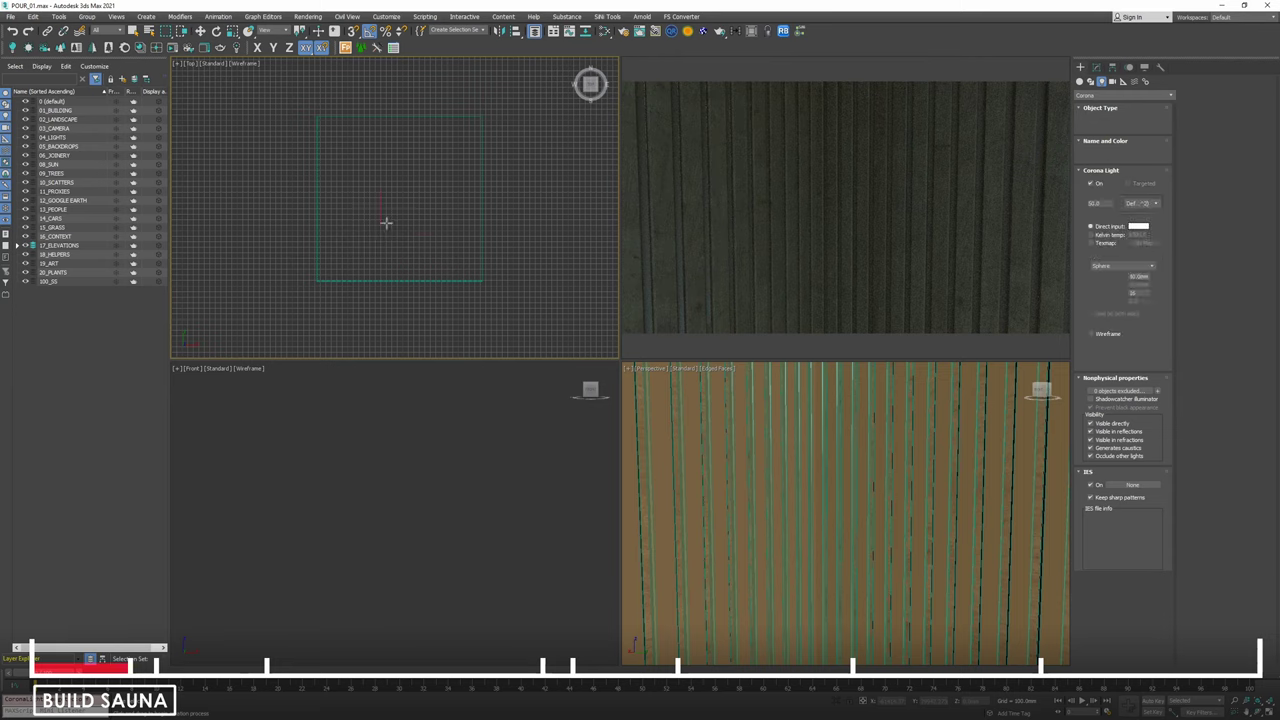
click(384, 226)
key(w)
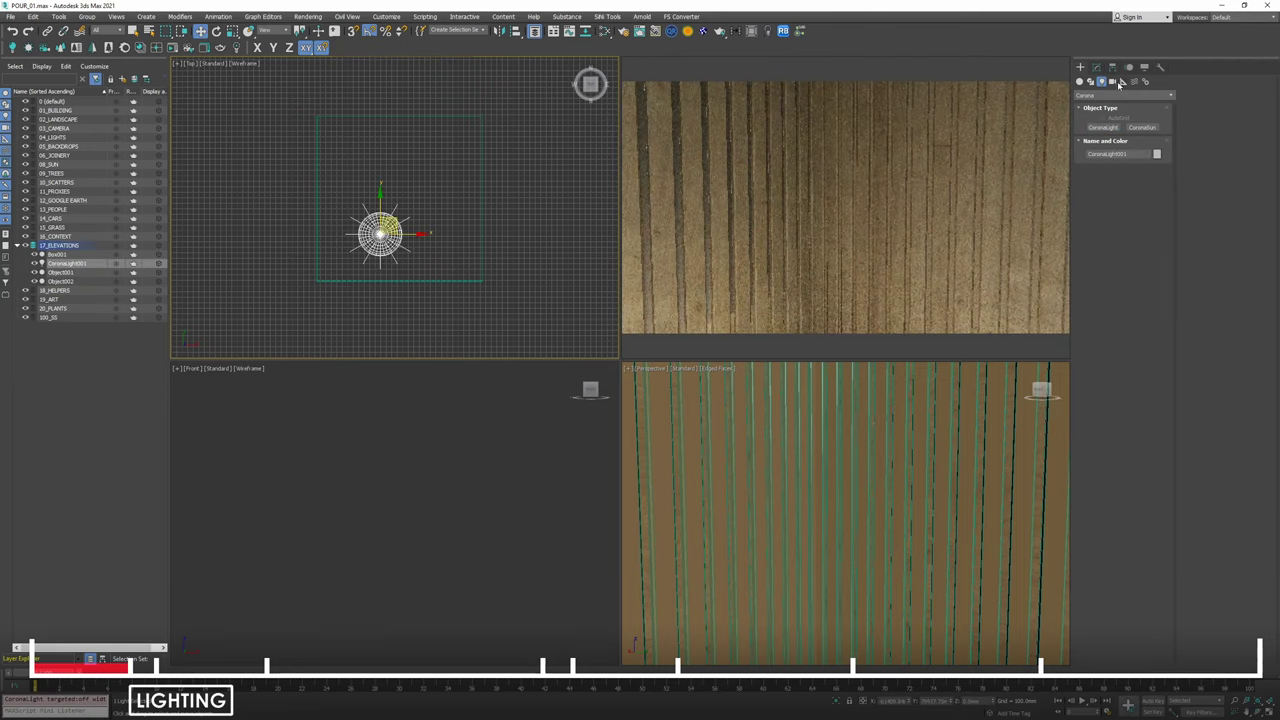
Change the Corona light's shape to Rectangle and make it targeted.
click(1097, 67)
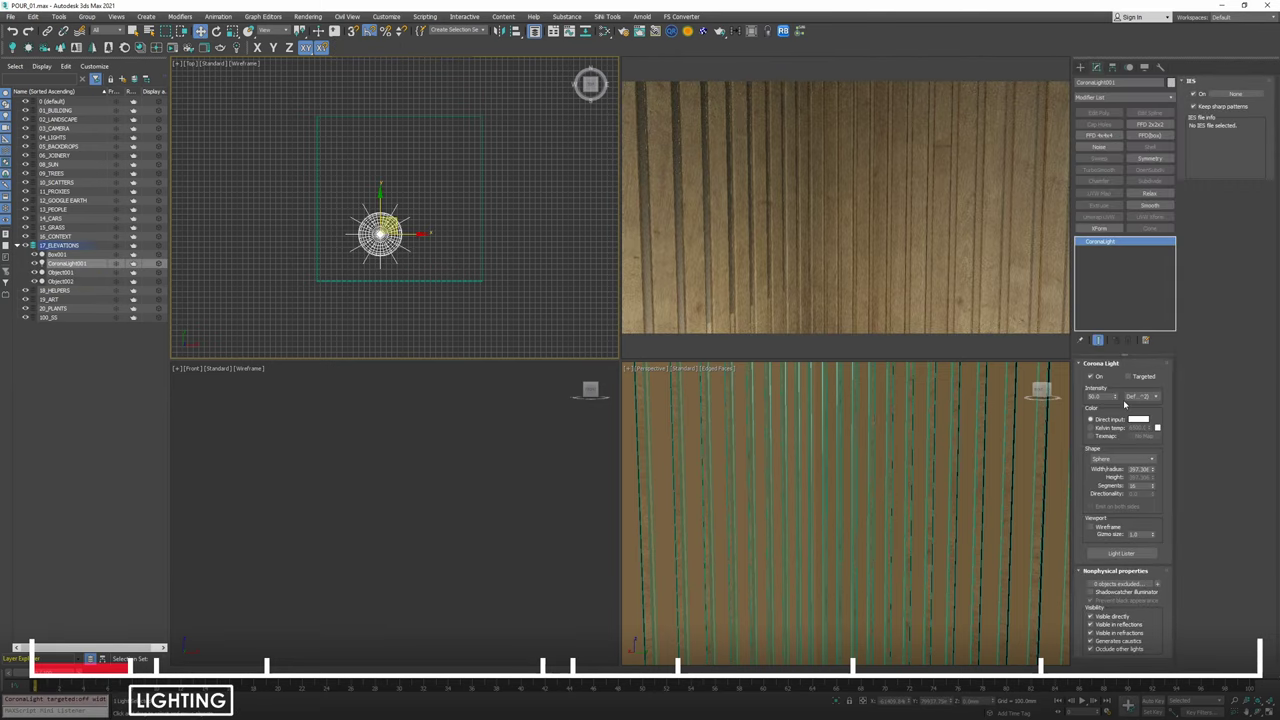
click(1110, 474)
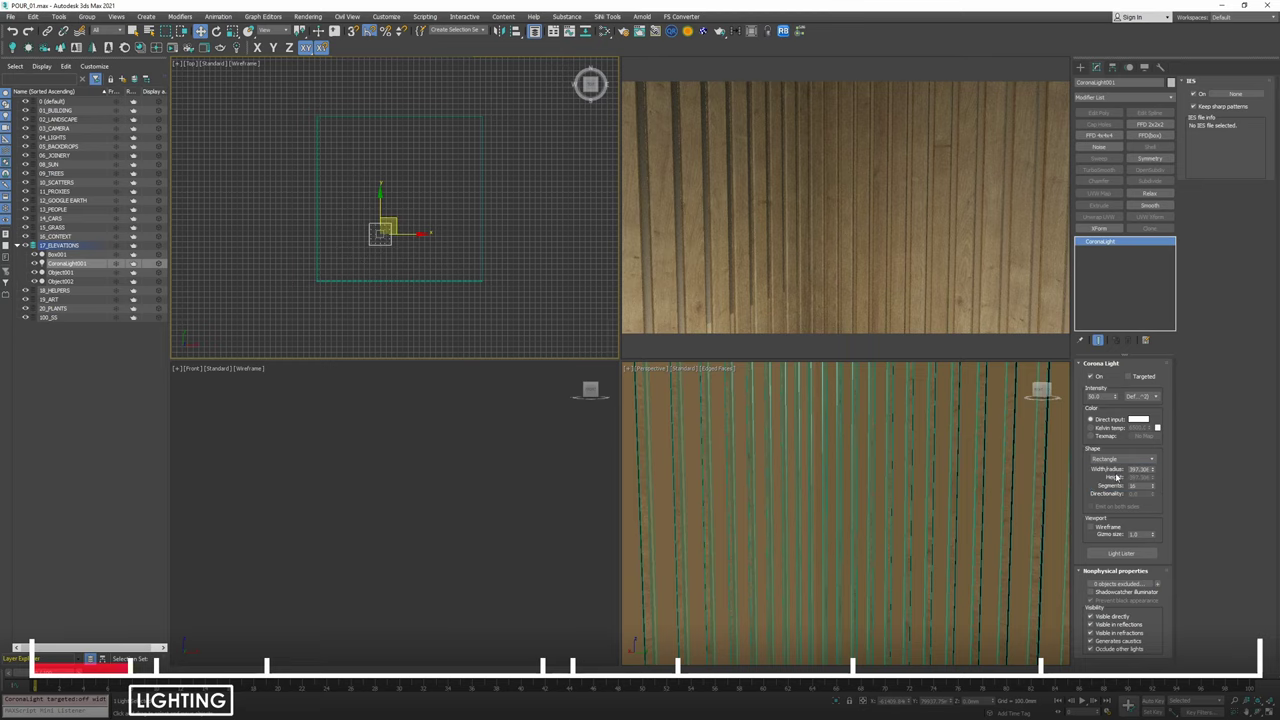
click(1140, 377)
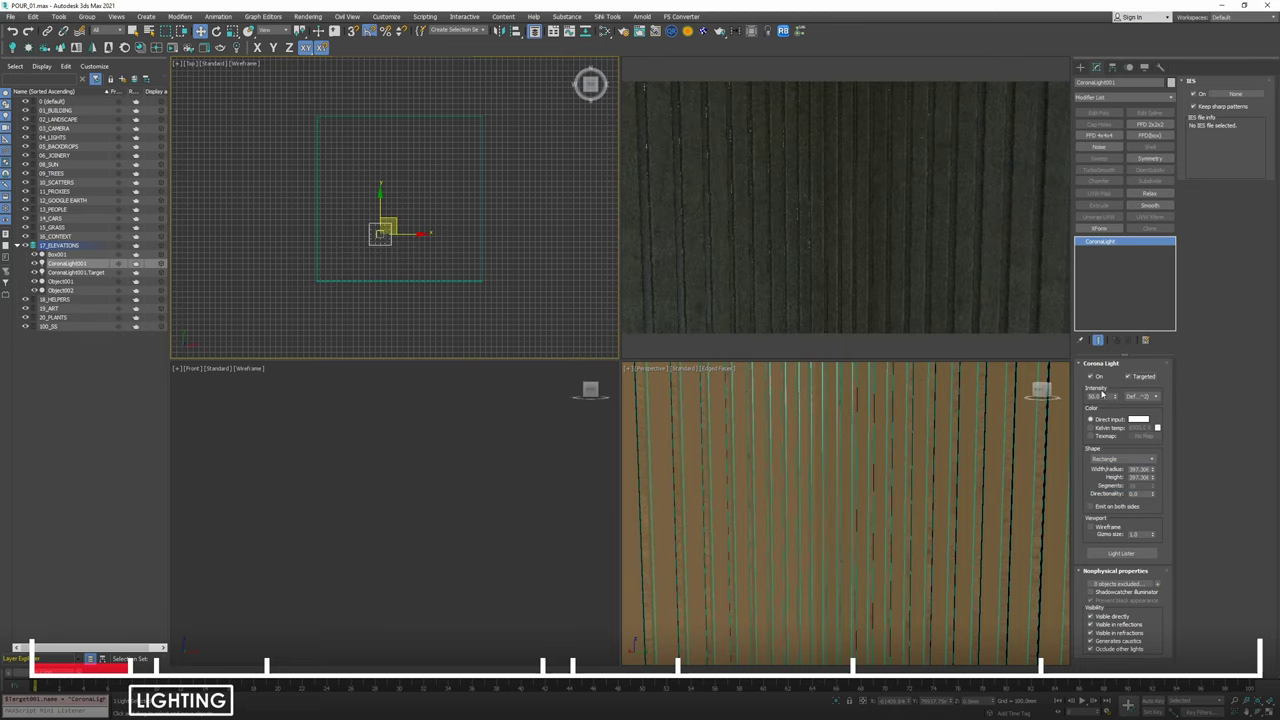
Move the light's target into the lower-left corner of the room in the top view.
click(386, 230)
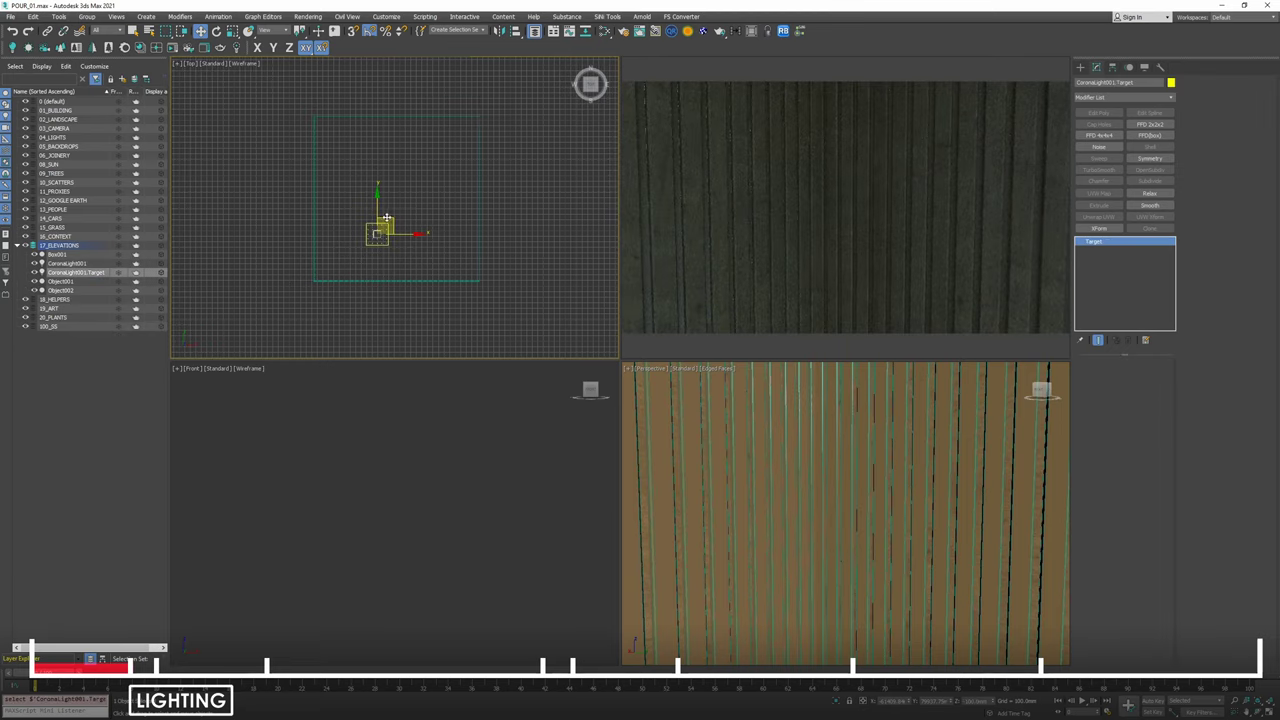
drag(386, 230, 335, 252)
click(383, 236)
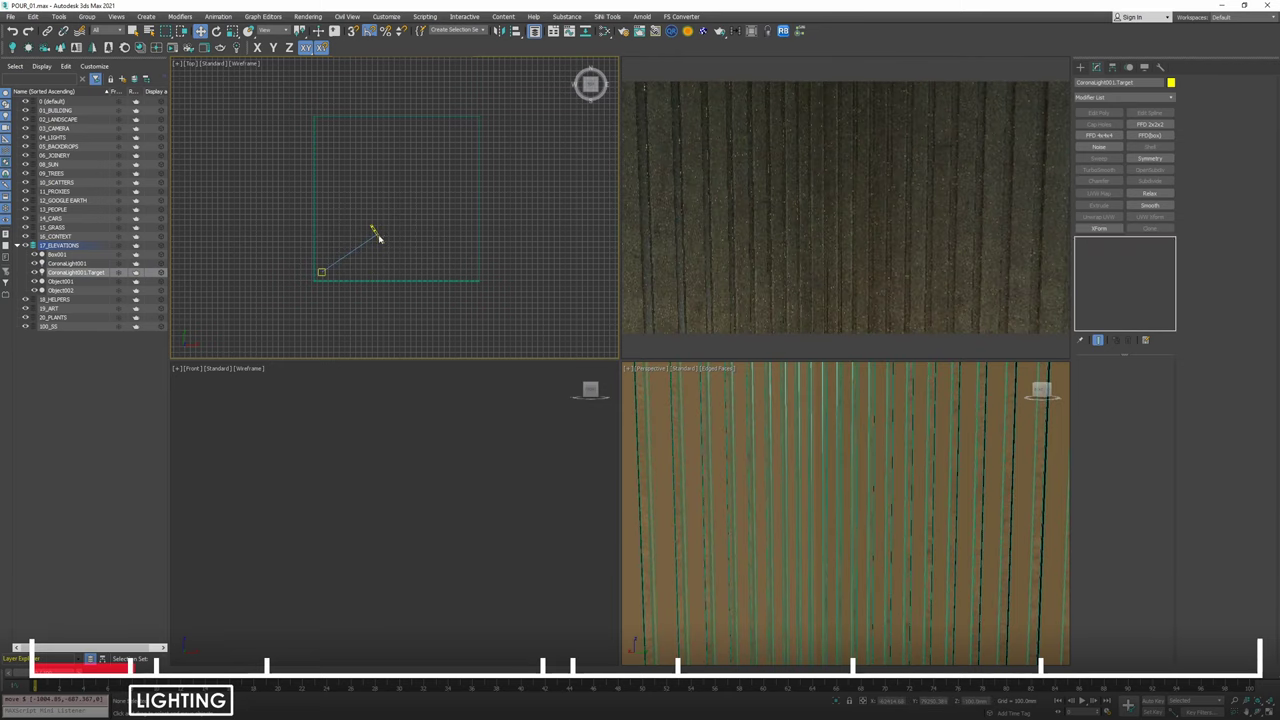
Shift the light farther right along the lower wall and place an independent copy of it near the left wall, above the shared corner.
click(377, 231)
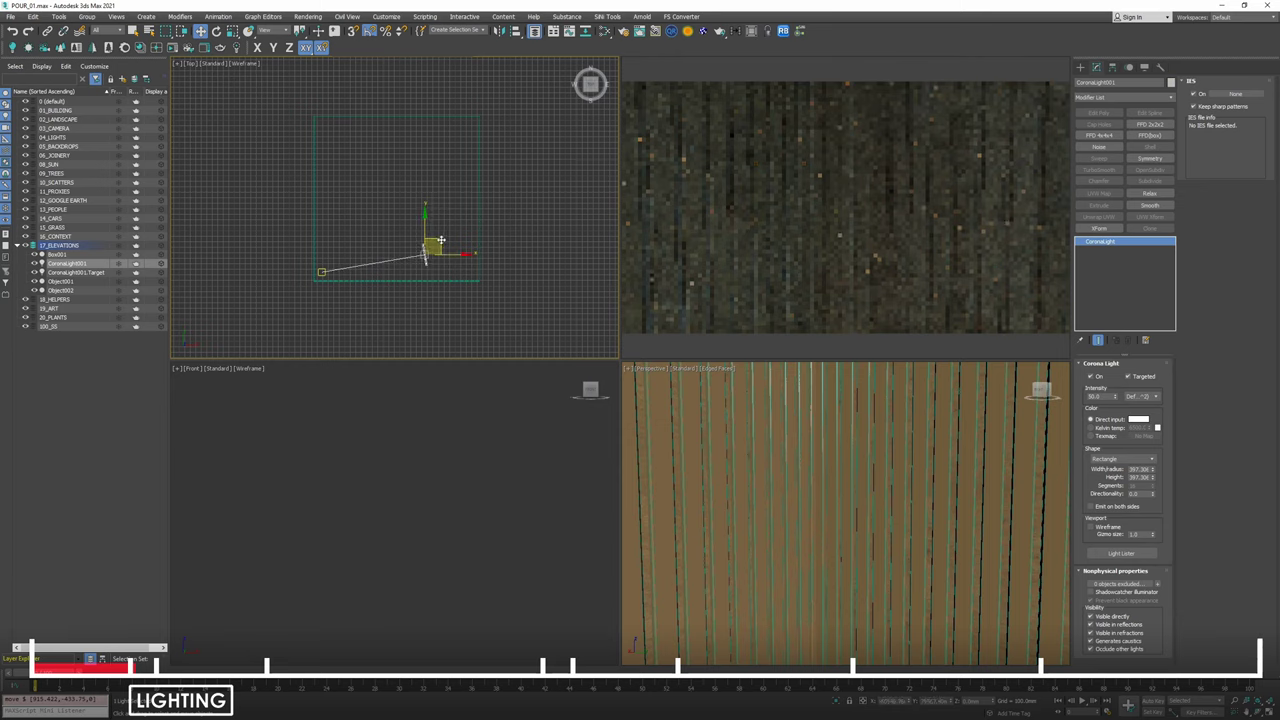
shift+drag(412, 231, 376, 178)
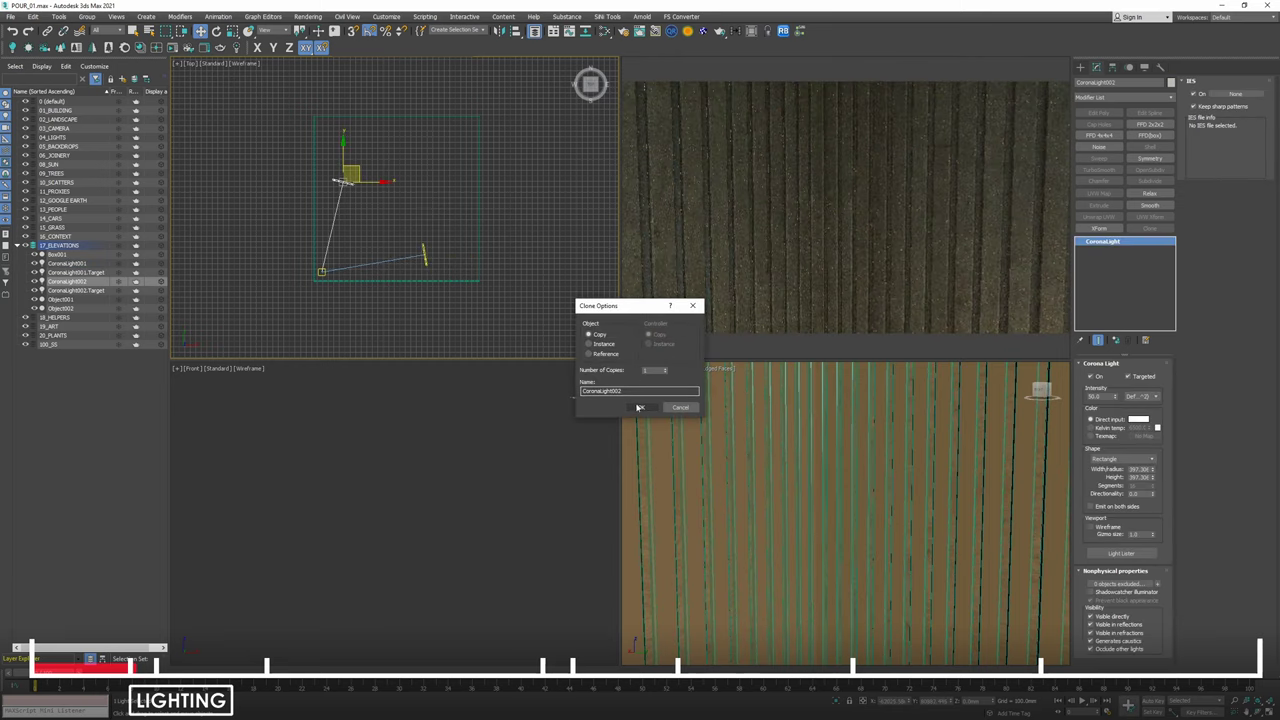
click(641, 407)
Raise both Corona lights together with their targets by about 790 mm in the front view.
middle_click(440, 429)
key(z)
scroll(440, 449, down, 8)
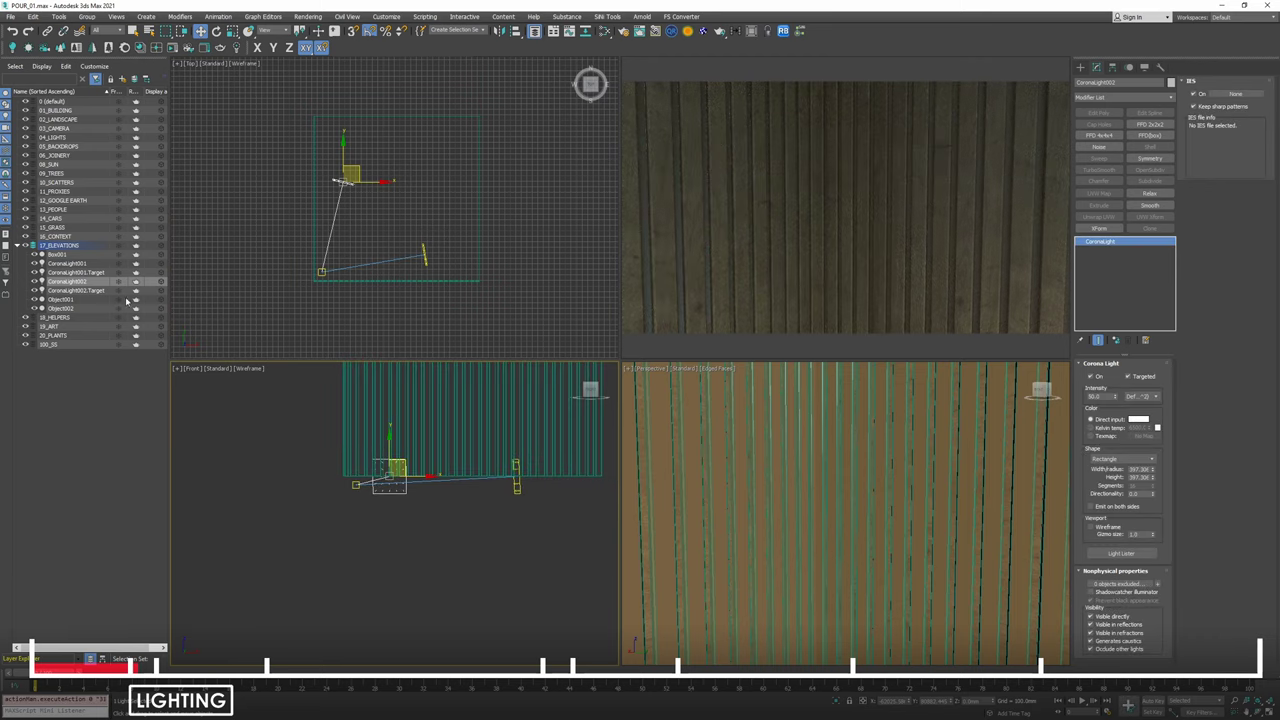
ctrl+click(72, 264)
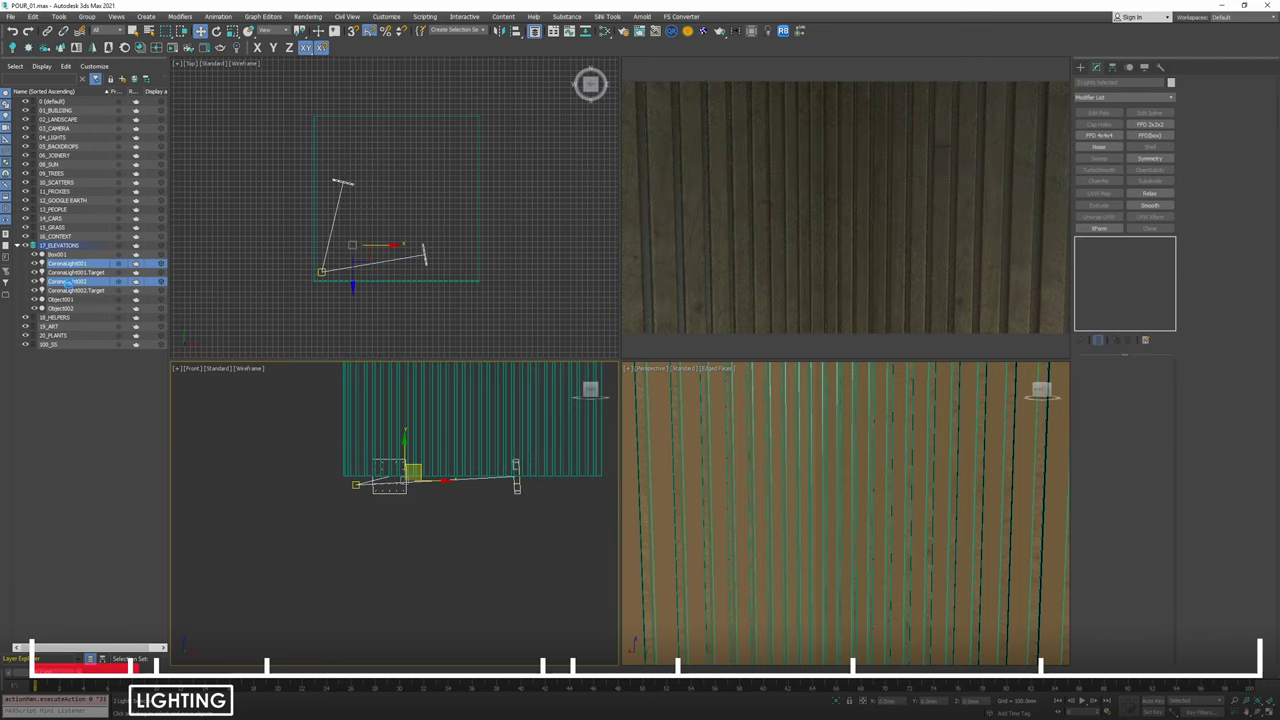
ctrl+click(74, 273)
ctrl+click(76, 291)
drag(404, 448, 410, 382)
middle_drag(411, 388, 400, 425)
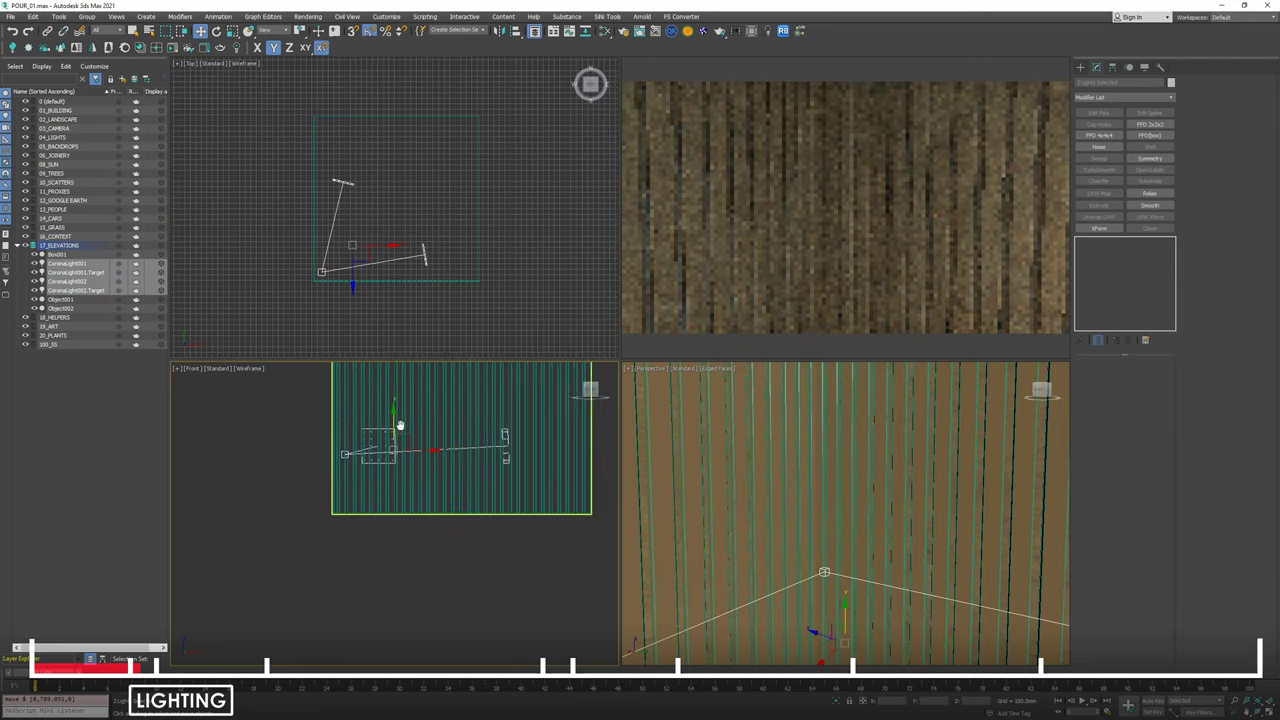
Raise the copied light above the other one in the front view and shift it slightly right in the top view.
click(406, 349)
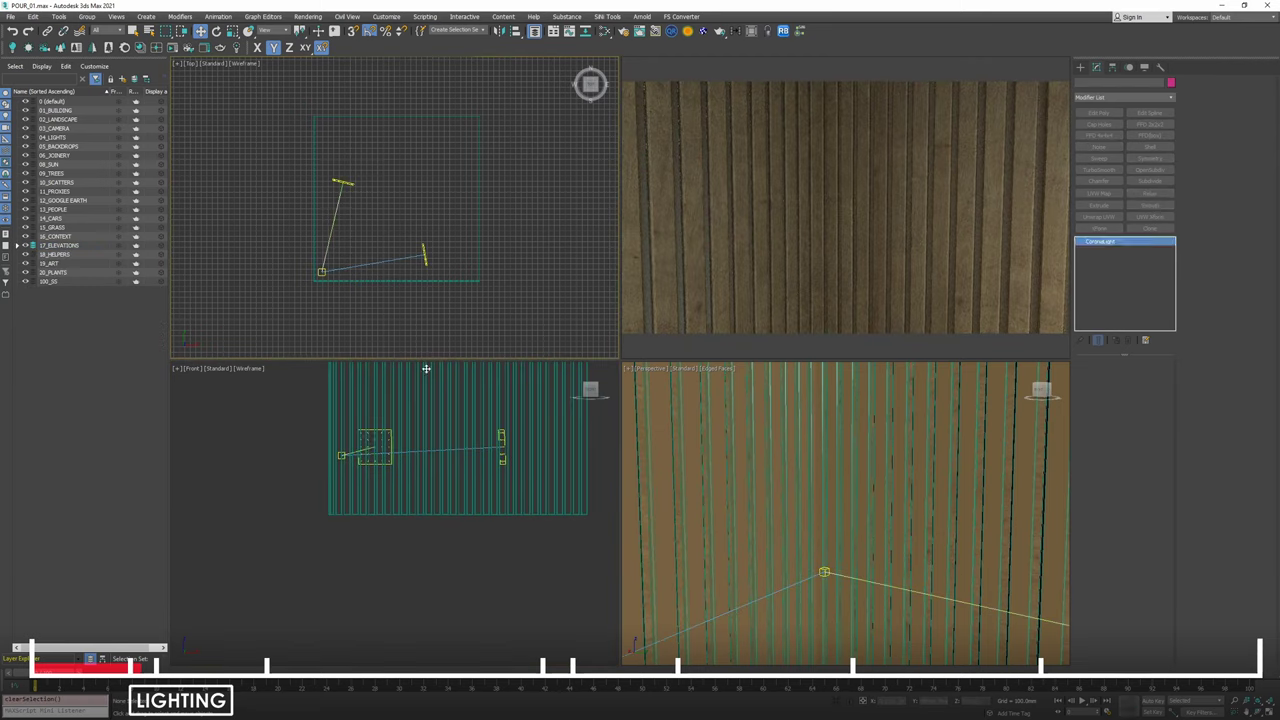
click(390, 436)
middle_drag(421, 427, 451, 474)
drag(404, 460, 408, 386)
middle_drag(353, 207, 341, 233)
drag(342, 191, 370, 190)
Move both Corona lights and their targets into the 04_LIGHTS layer.
drag(65, 264, 70, 291)
drag(70, 160, 62, 138)
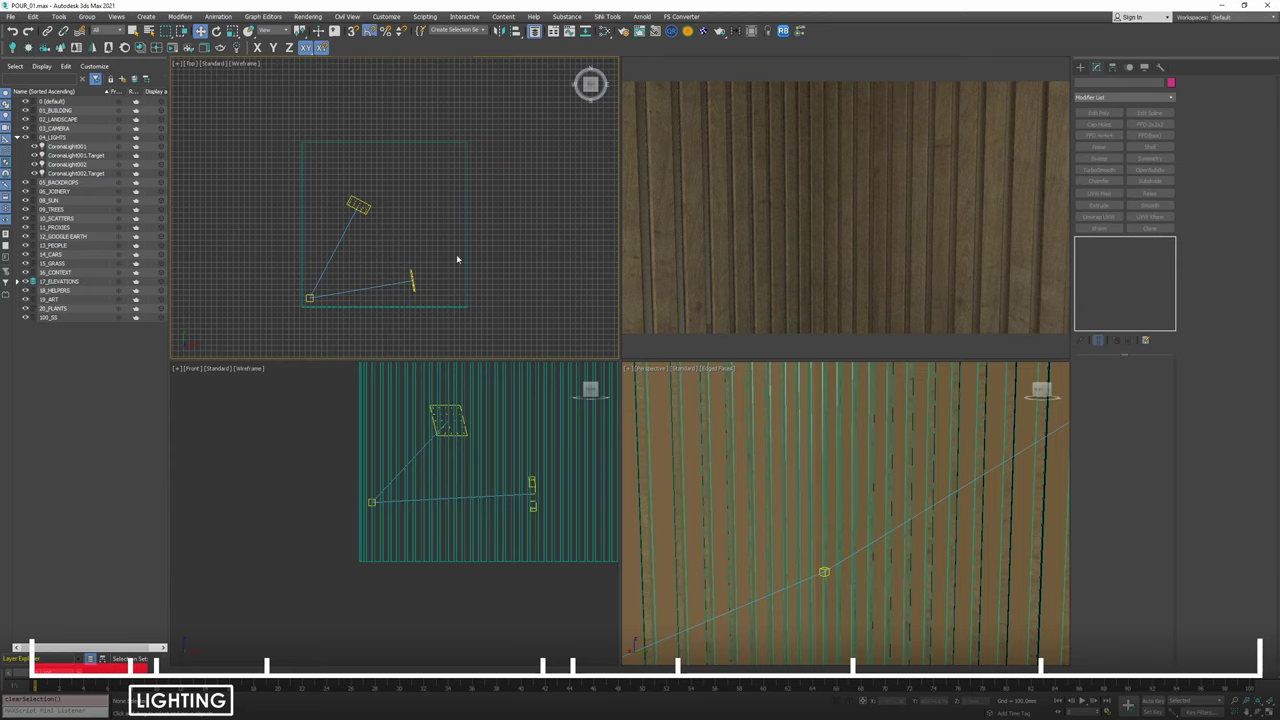
middle_drag(757, 451, 816, 481)
click(816, 481)
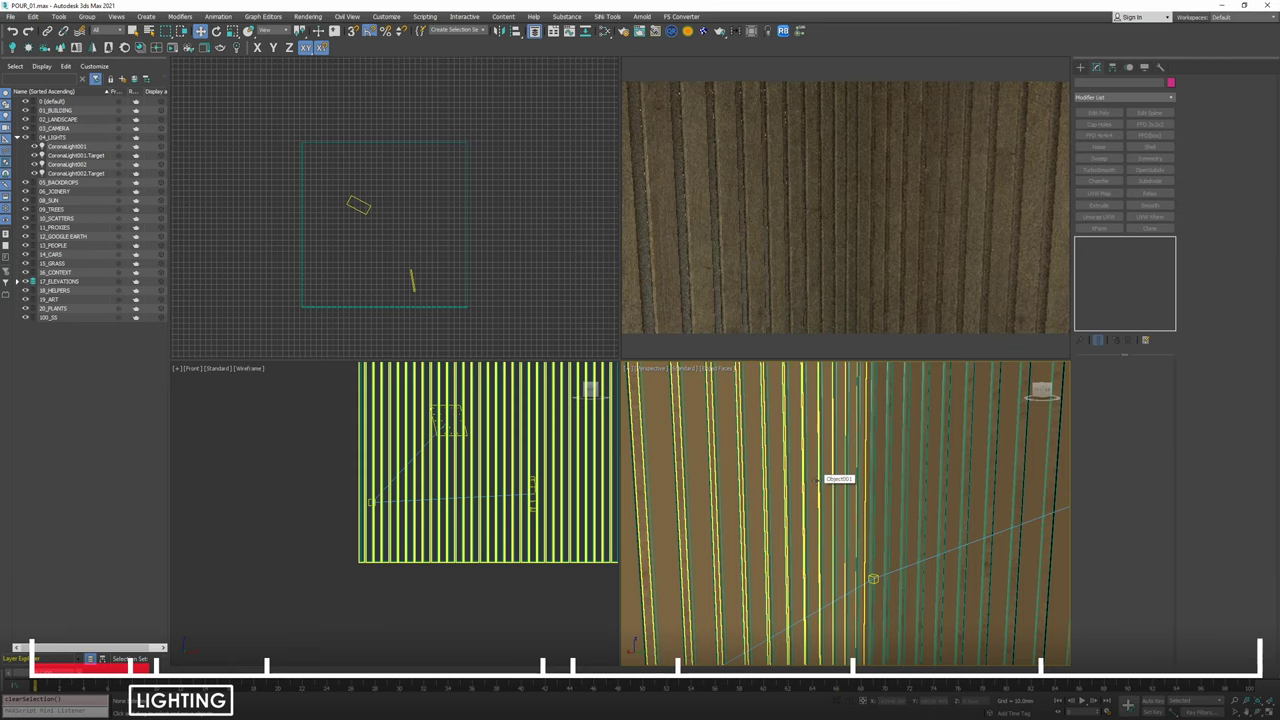
middle_drag(336, 202, 369, 154)
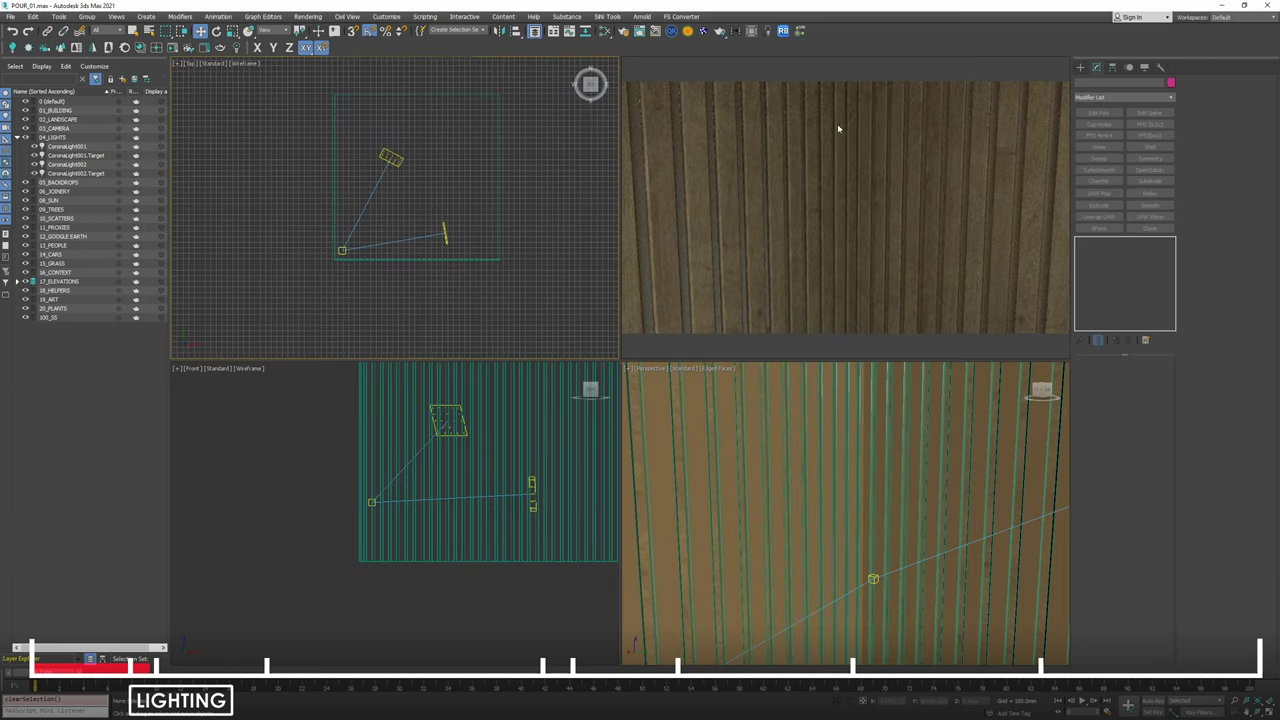
Bring up the Standard Primitives object types for creating geometry.
click(1081, 67)
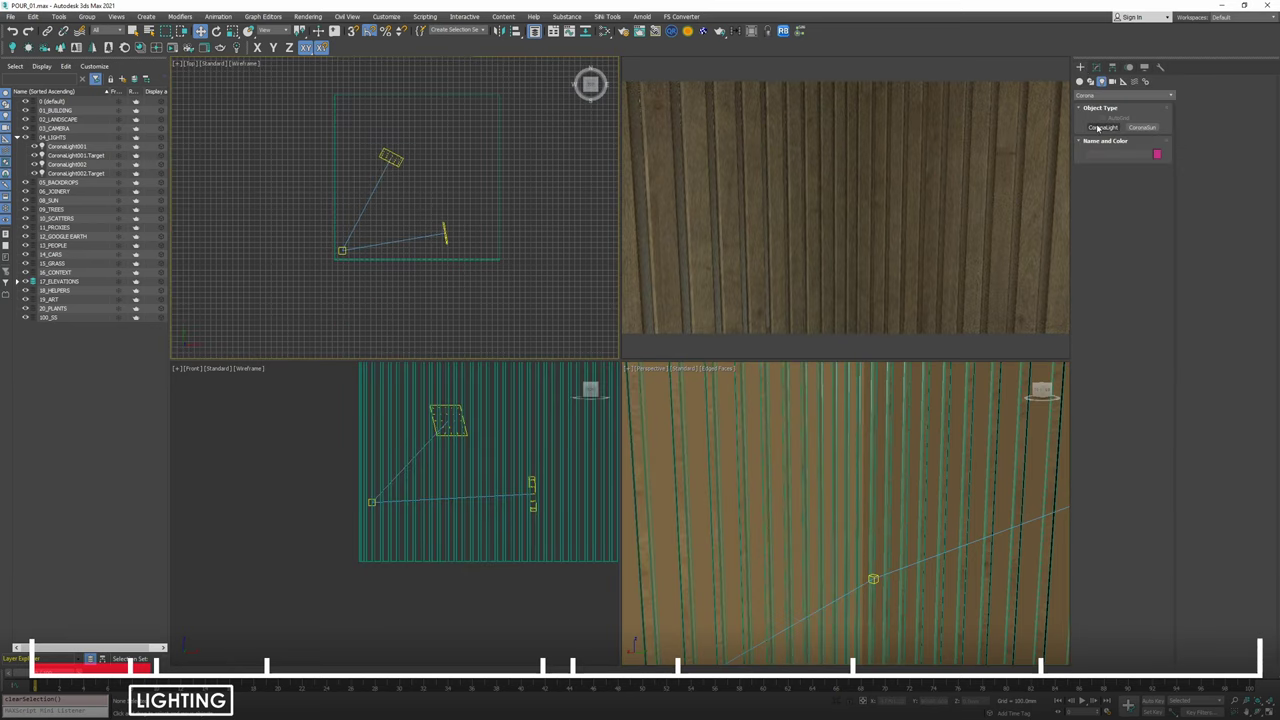
click(1081, 82)
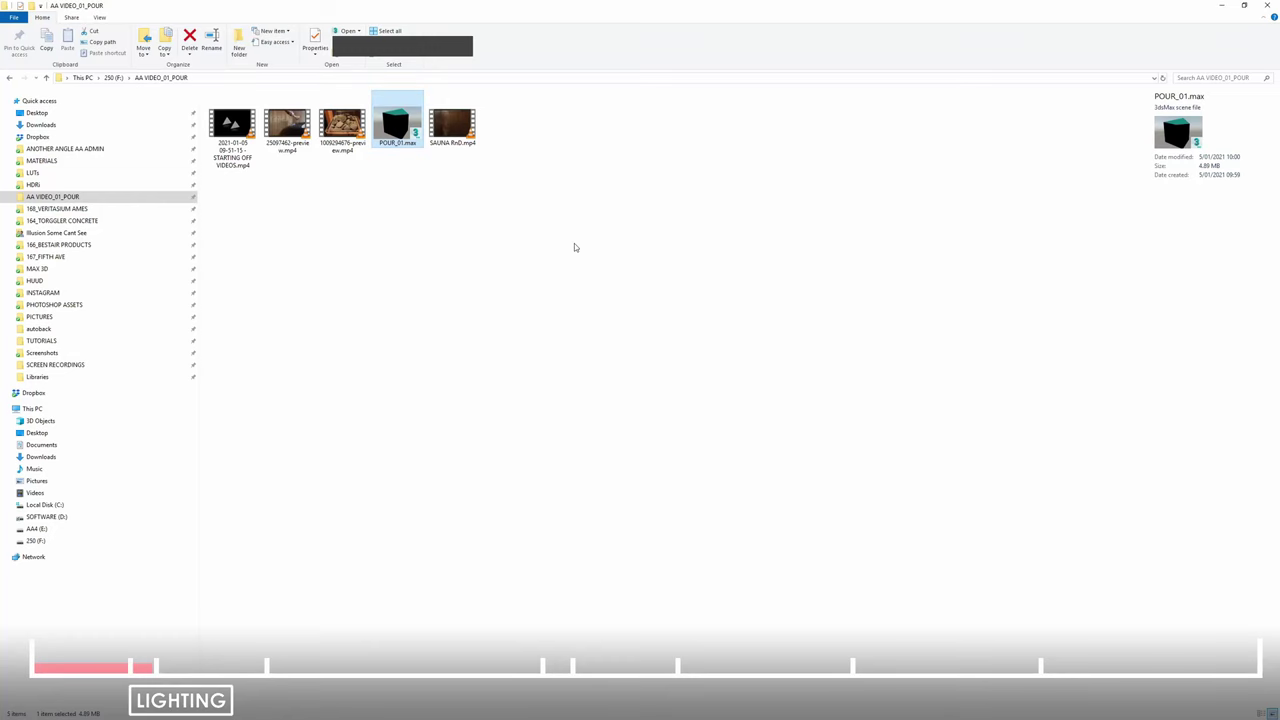
click(575, 247)
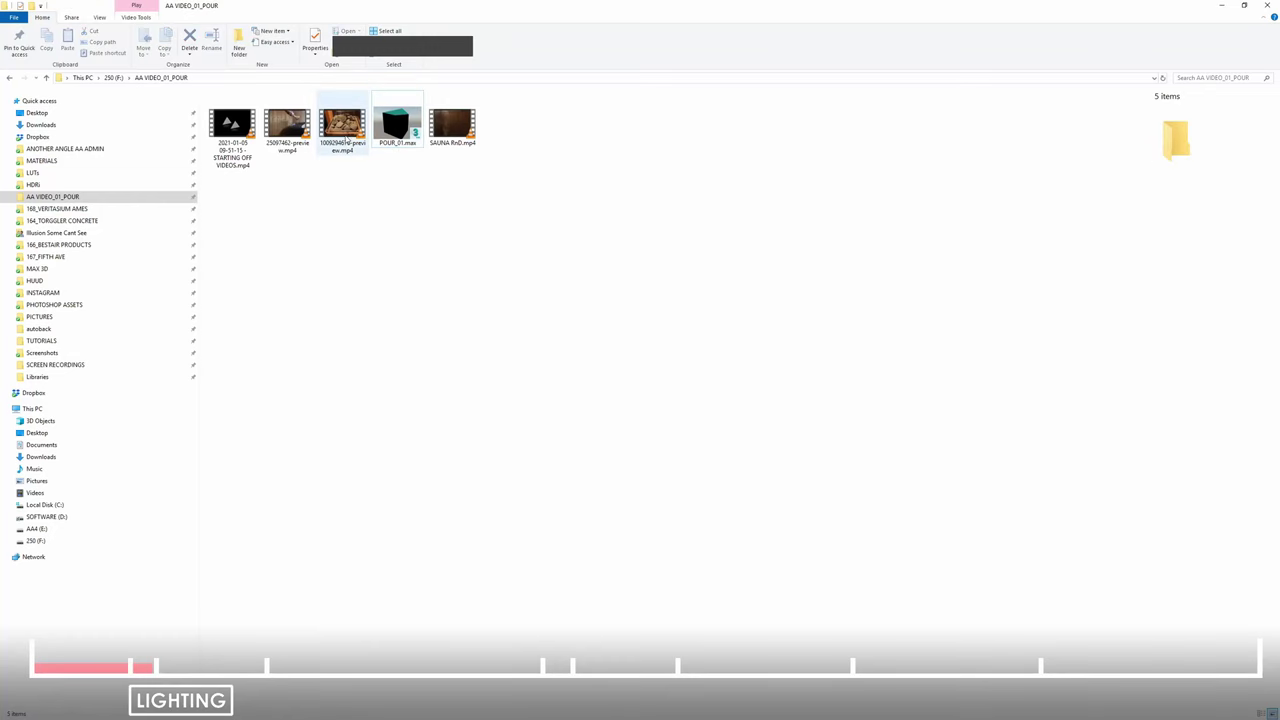
click(352, 133)
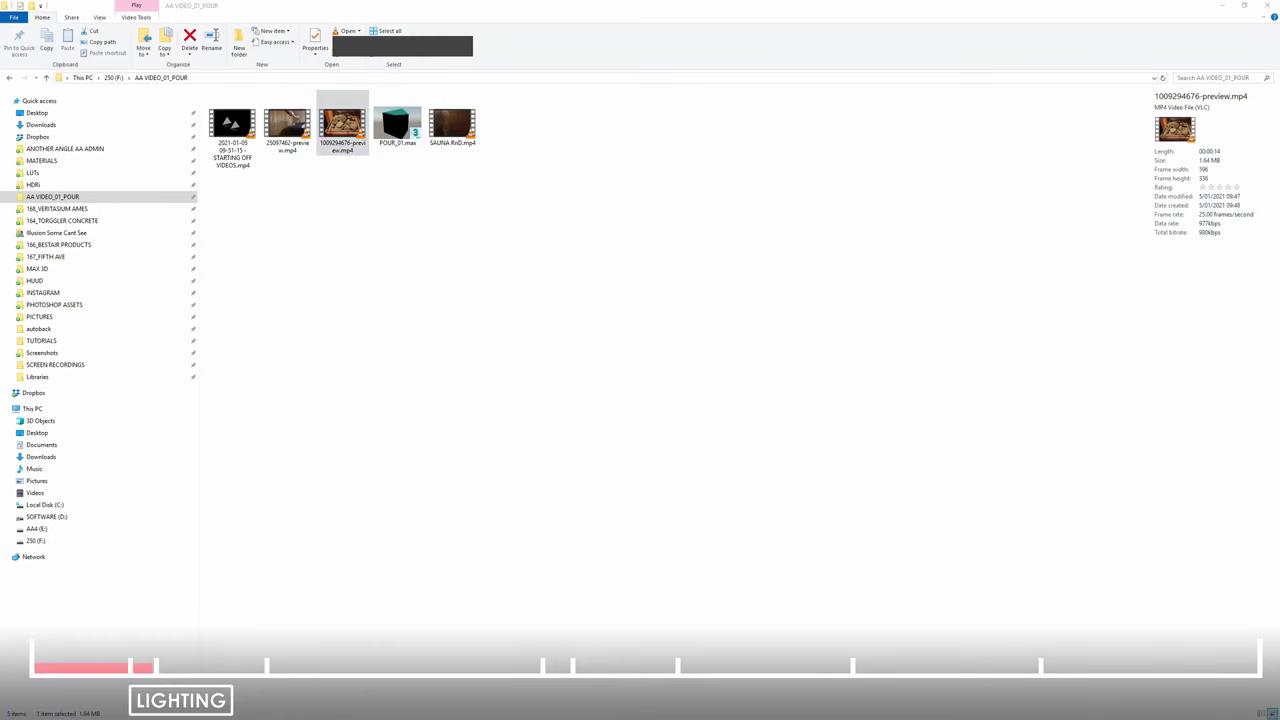
key(Return)
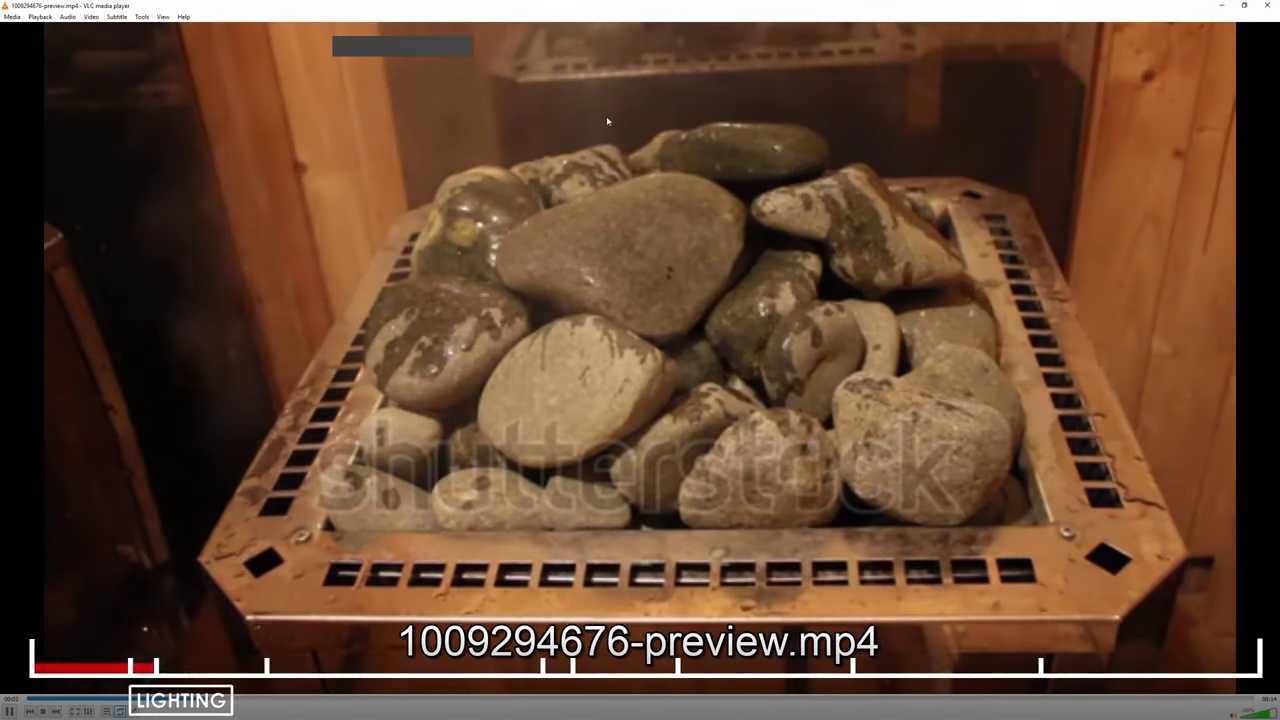
key(alt+F4)
double_click(287, 125)
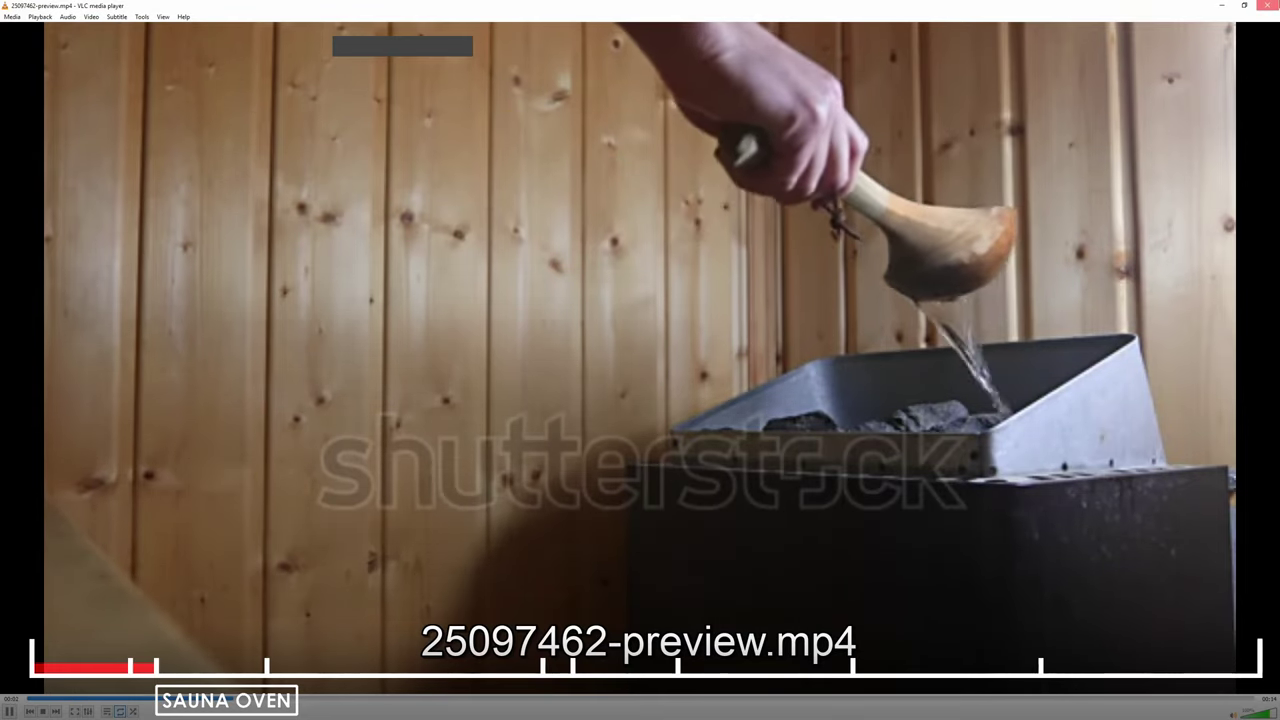
click(1268, 5)
click(888, 198)
double_click(447, 121)
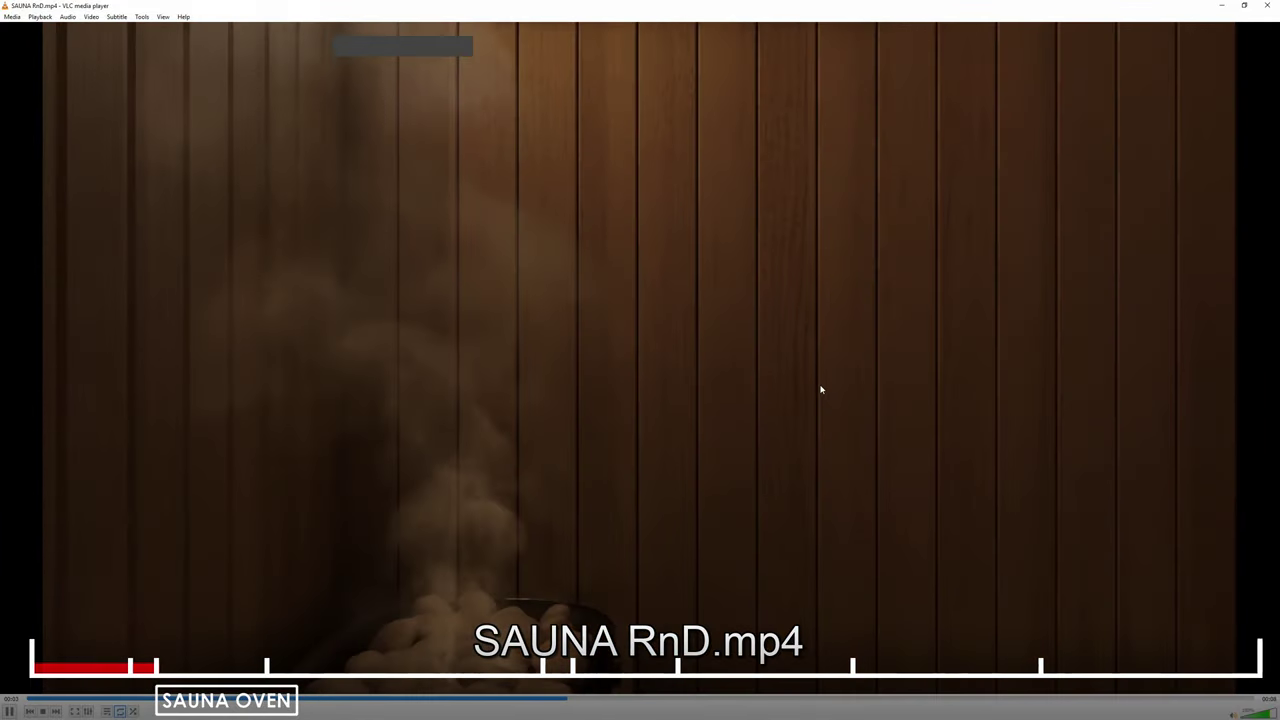
key(ctrl+q)
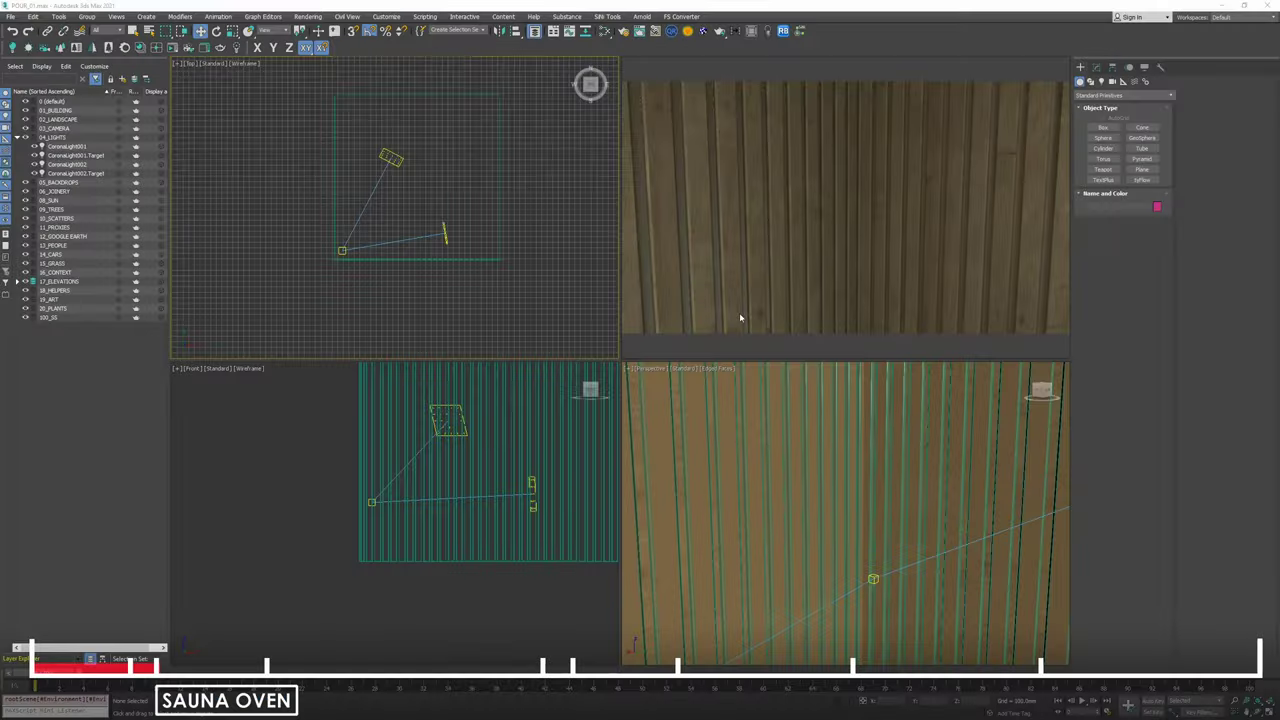
Stop the interactive render and draw a box about 360 by 840 mm in the room's corner in the top view.
right_click(800, 240)
click(830, 266)
click(439, 256)
middle_drag(439, 248, 445, 230)
click(445, 230)
click(1104, 129)
scroll(370, 232, up, 3)
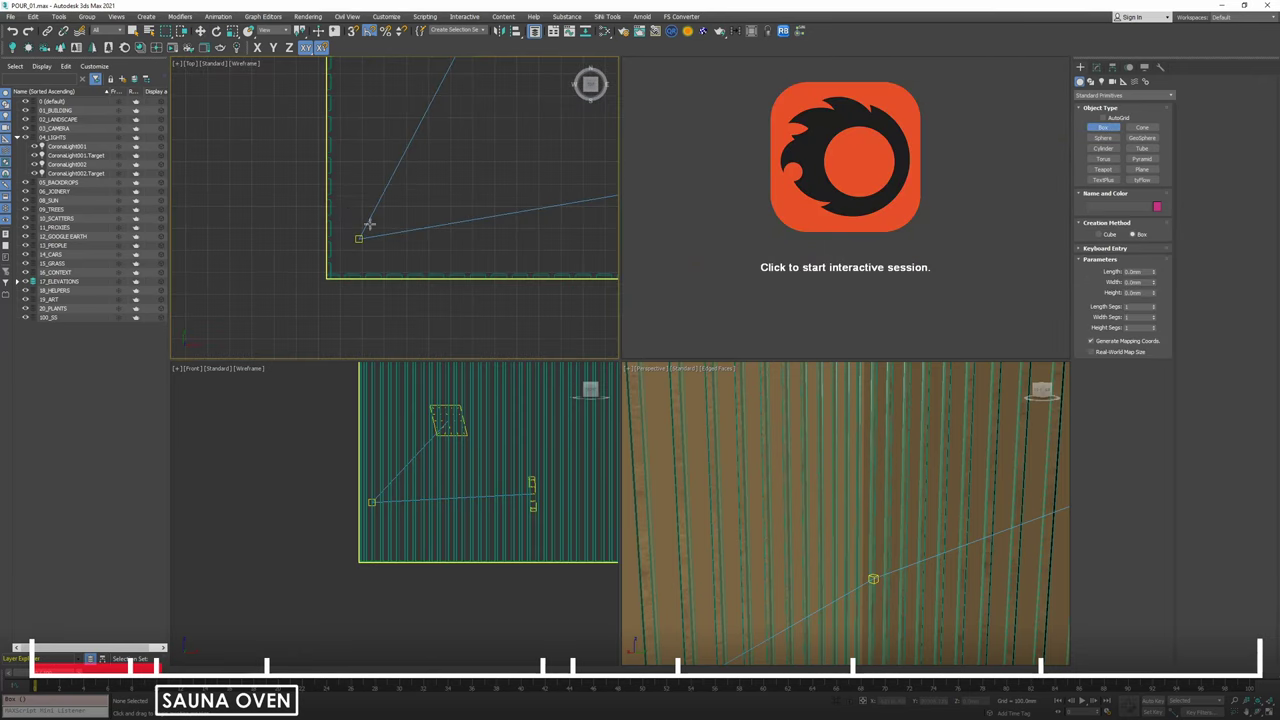
drag(356, 186, 543, 267)
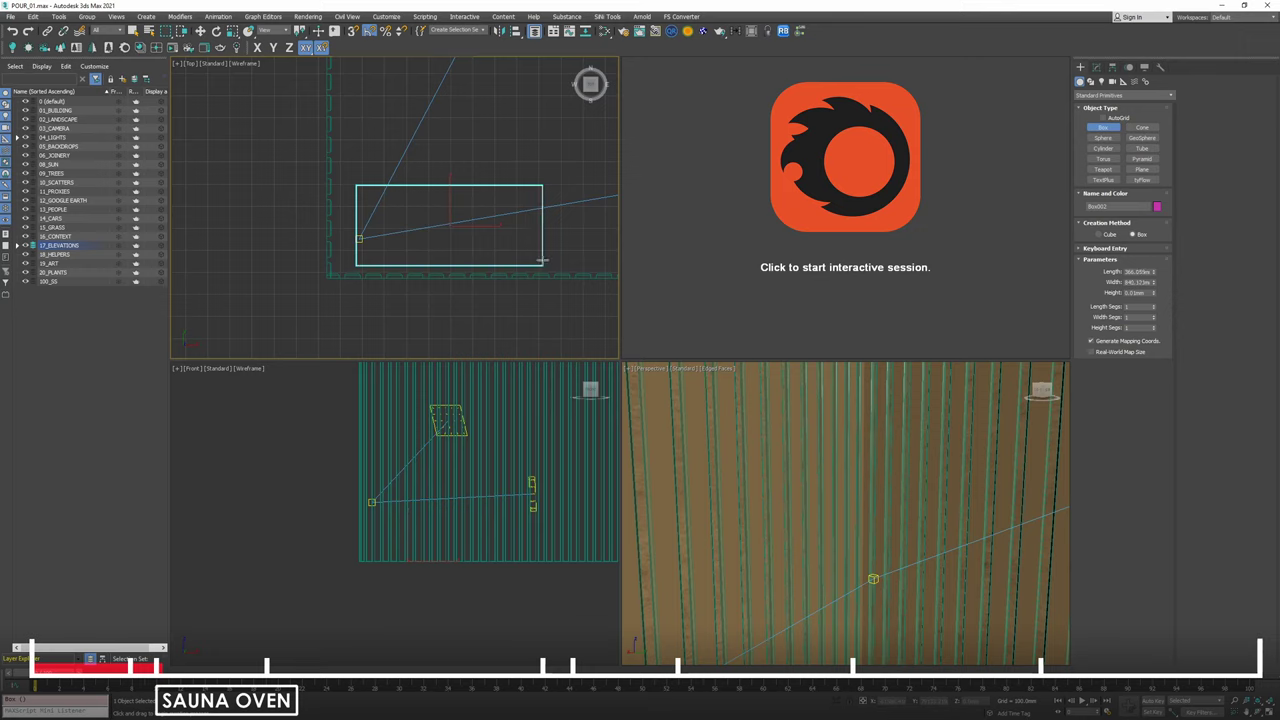
click(542, 103)
key(w)
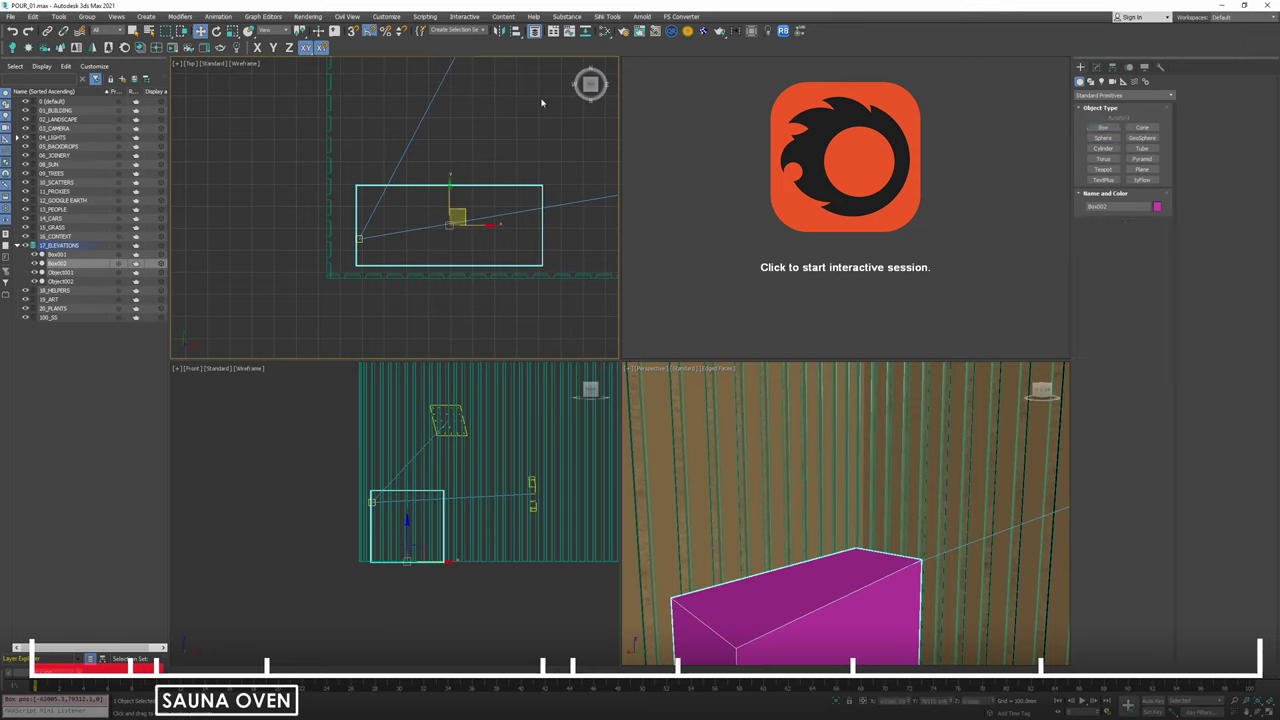
Set the box to 400 mm length, 600 mm width and 900 mm height, and reposition it near the room corner.
click(1096, 67)
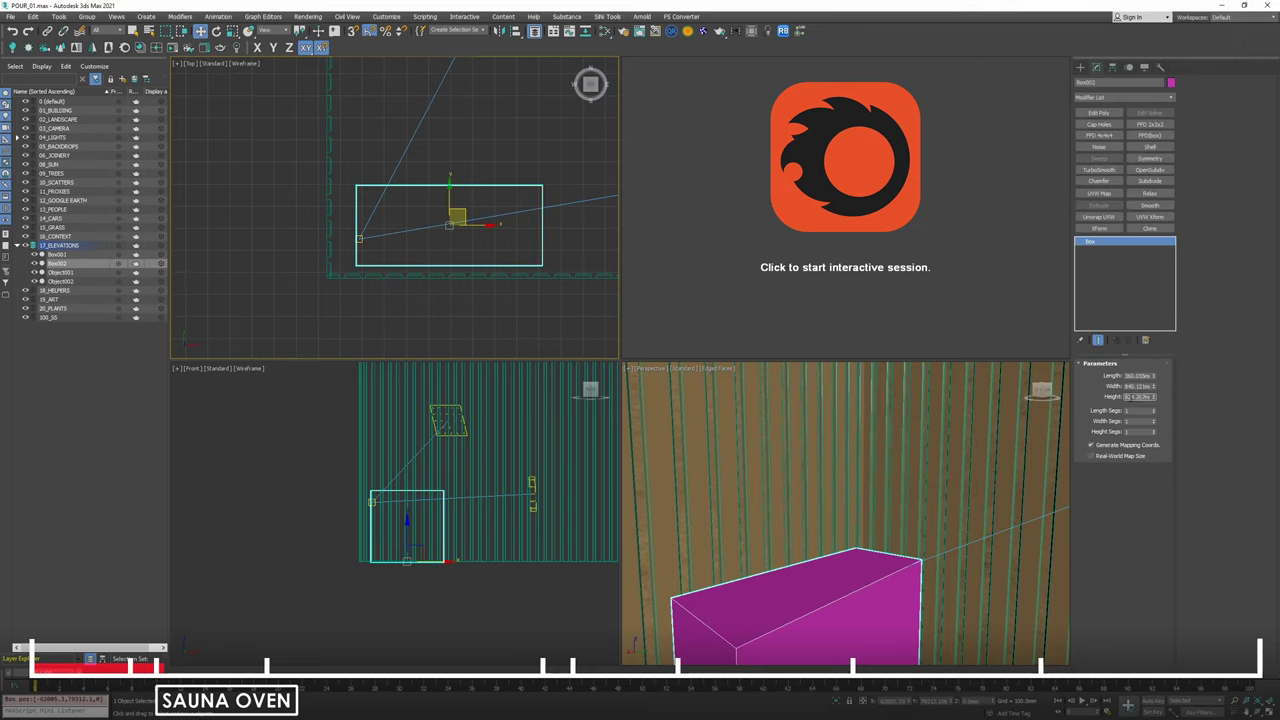
text(900)
key(Return)
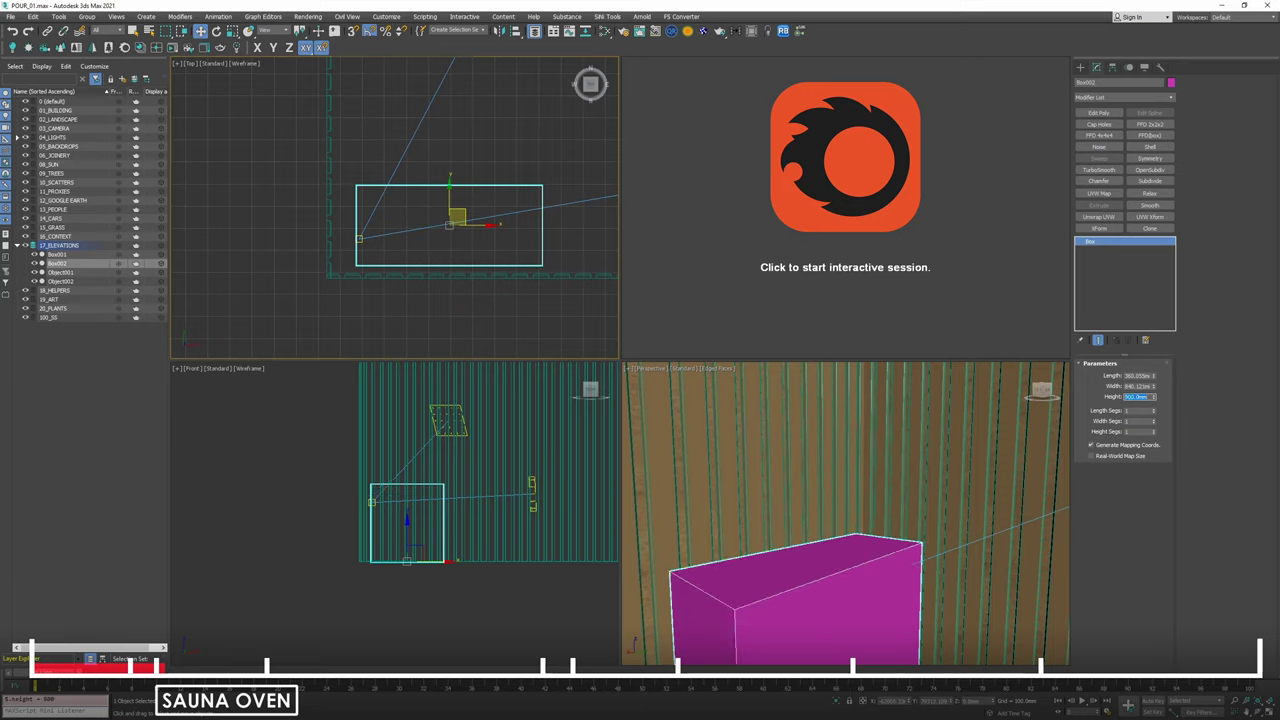
click(1128, 365)
click(1128, 365)
text(400)
key(Tab)
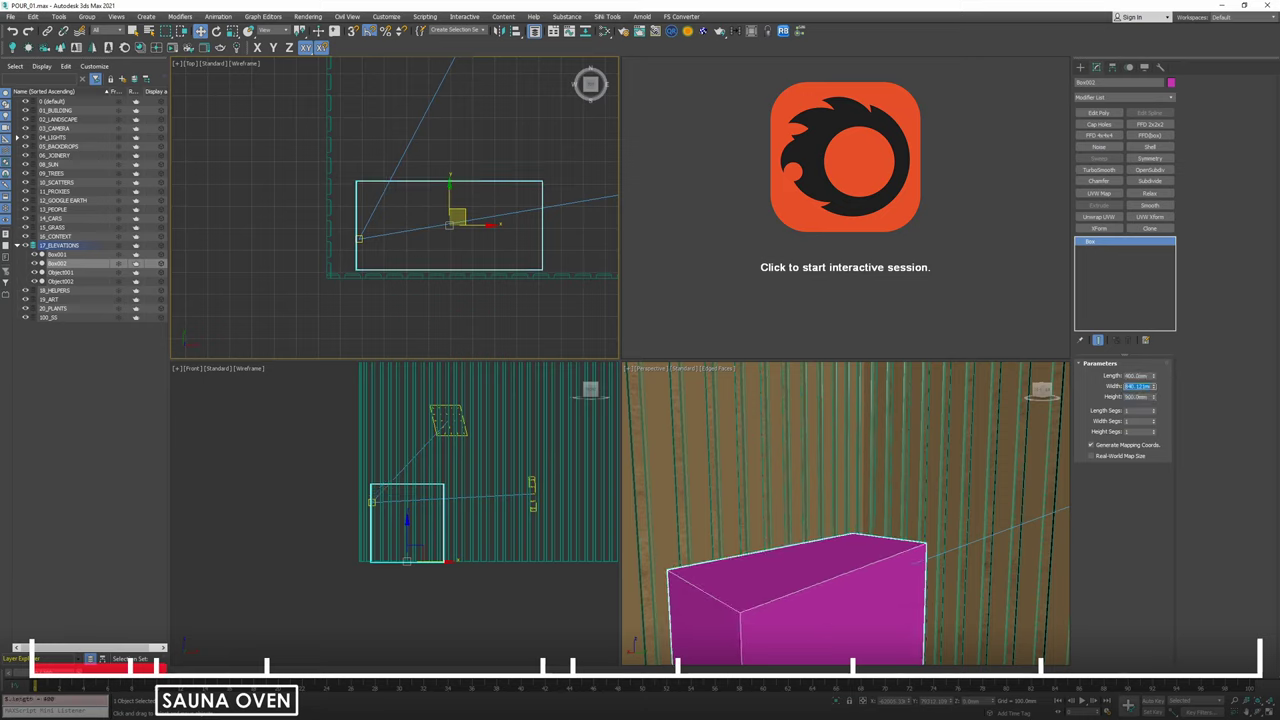
text(600)
key(Return)
drag(466, 212, 436, 219)
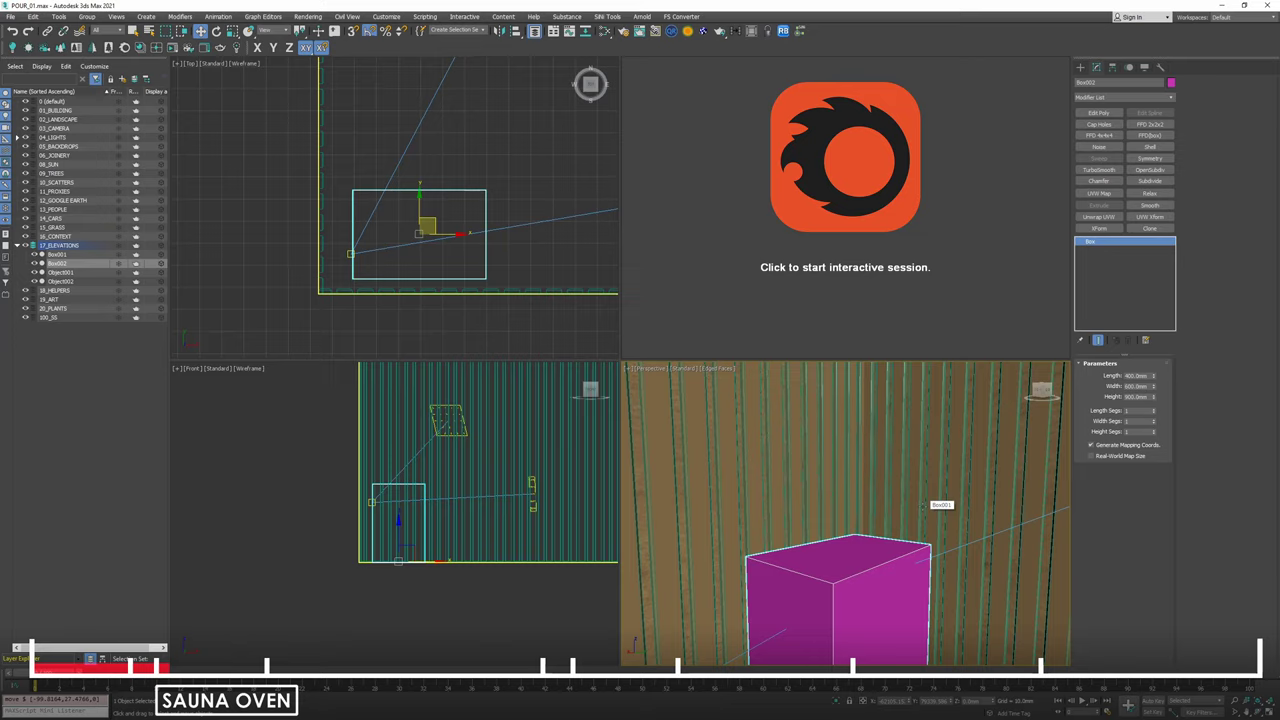
Add an Edit Poly modifier to the box and delete its top polygon to open the oven body.
key(alt+w)
key(z)
scroll(700, 371, down, 3)
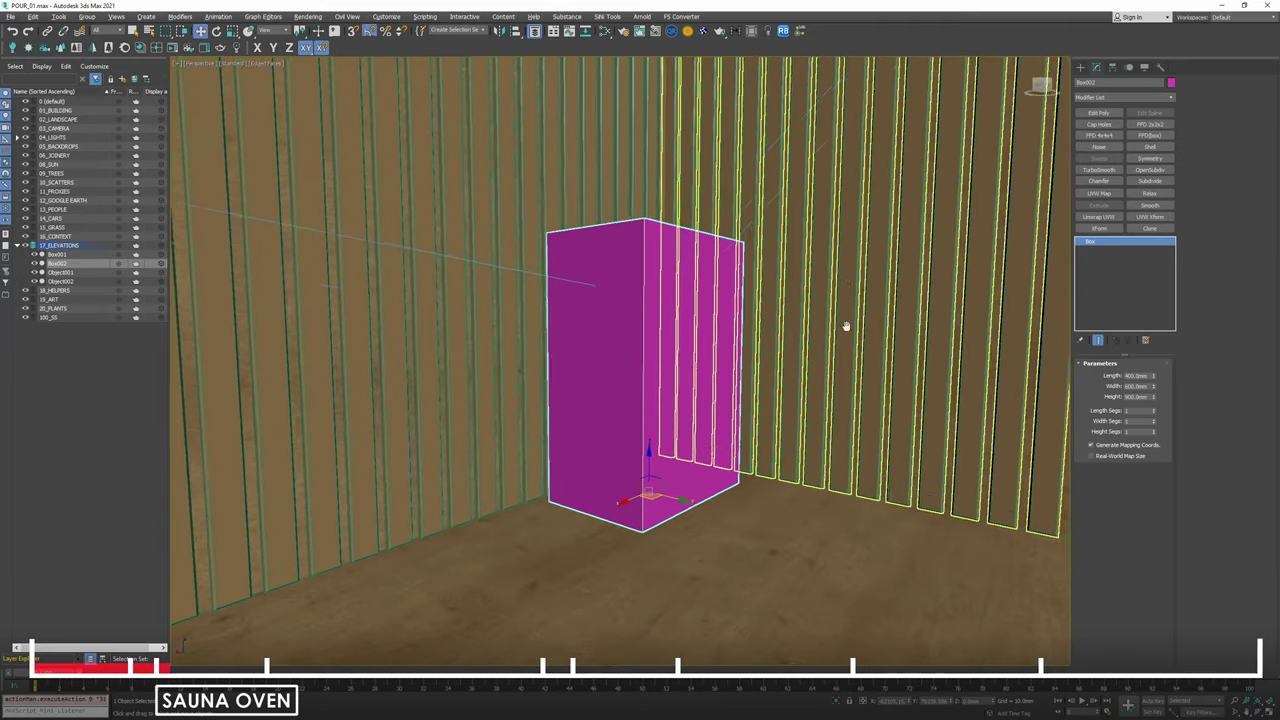
alt+middle_drag(850, 322, 880, 400)
click(1098, 112)
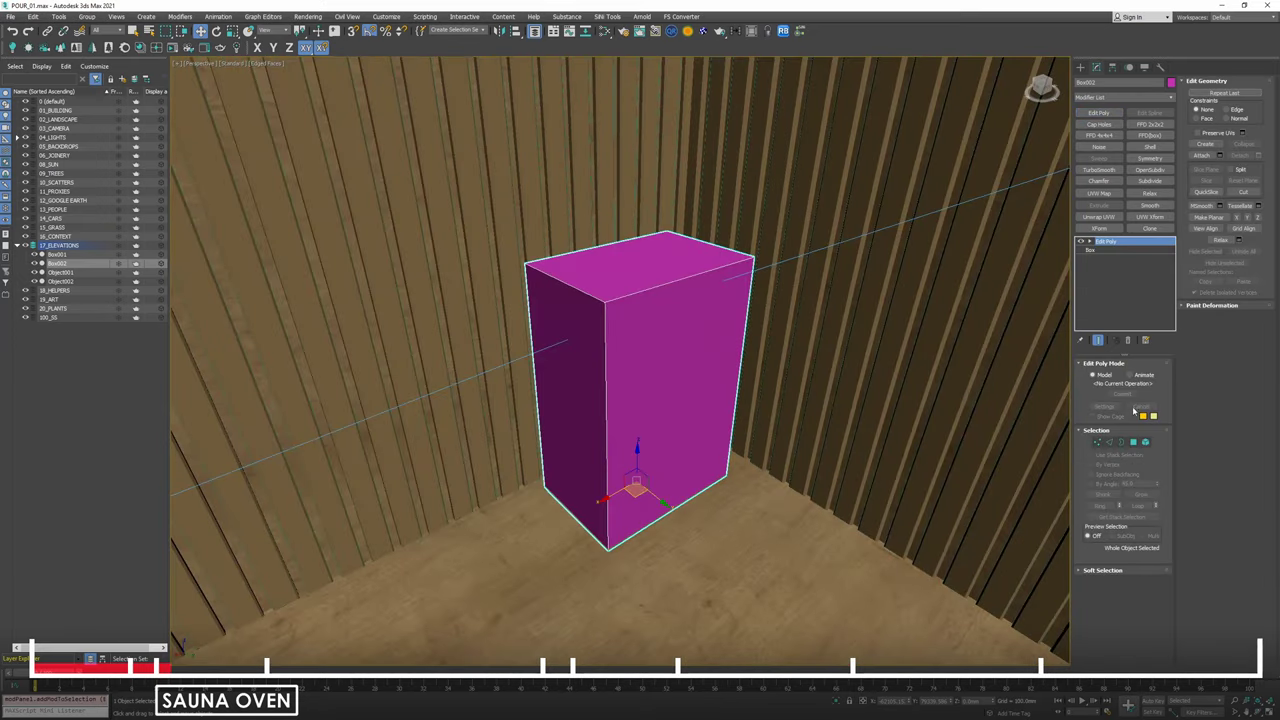
click(1108, 443)
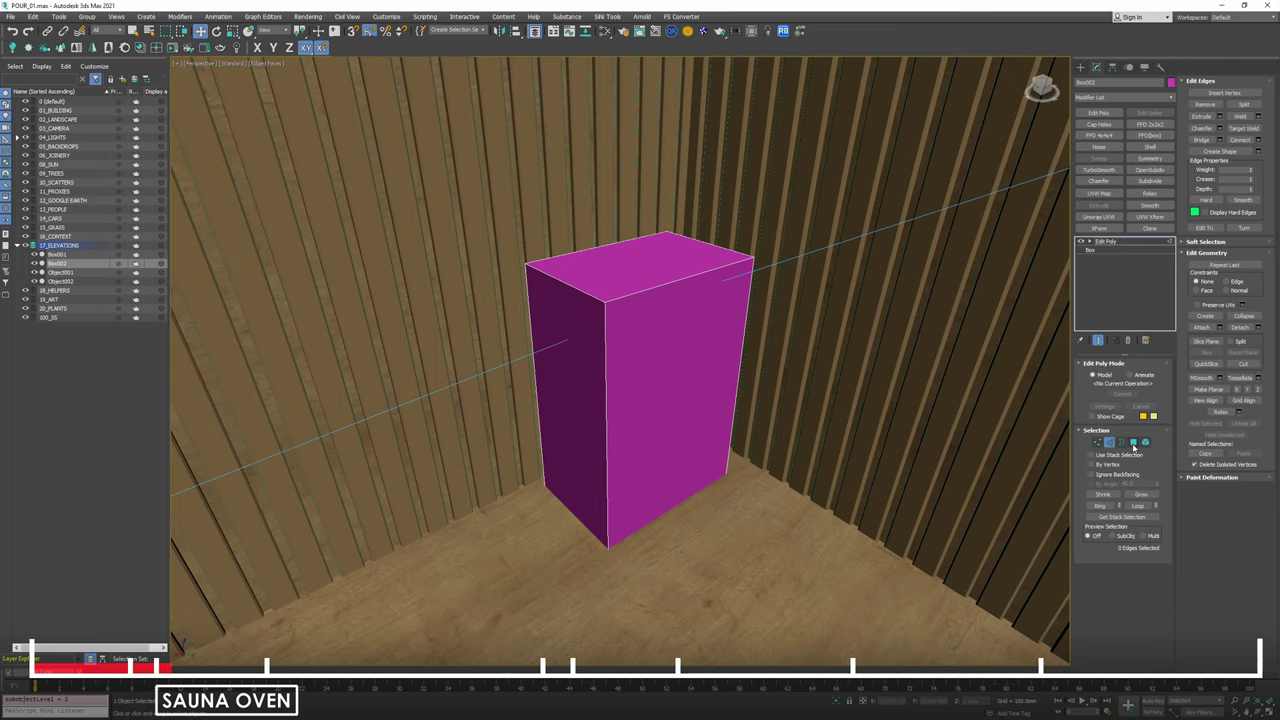
click(1134, 443)
click(636, 264)
key(Delete)
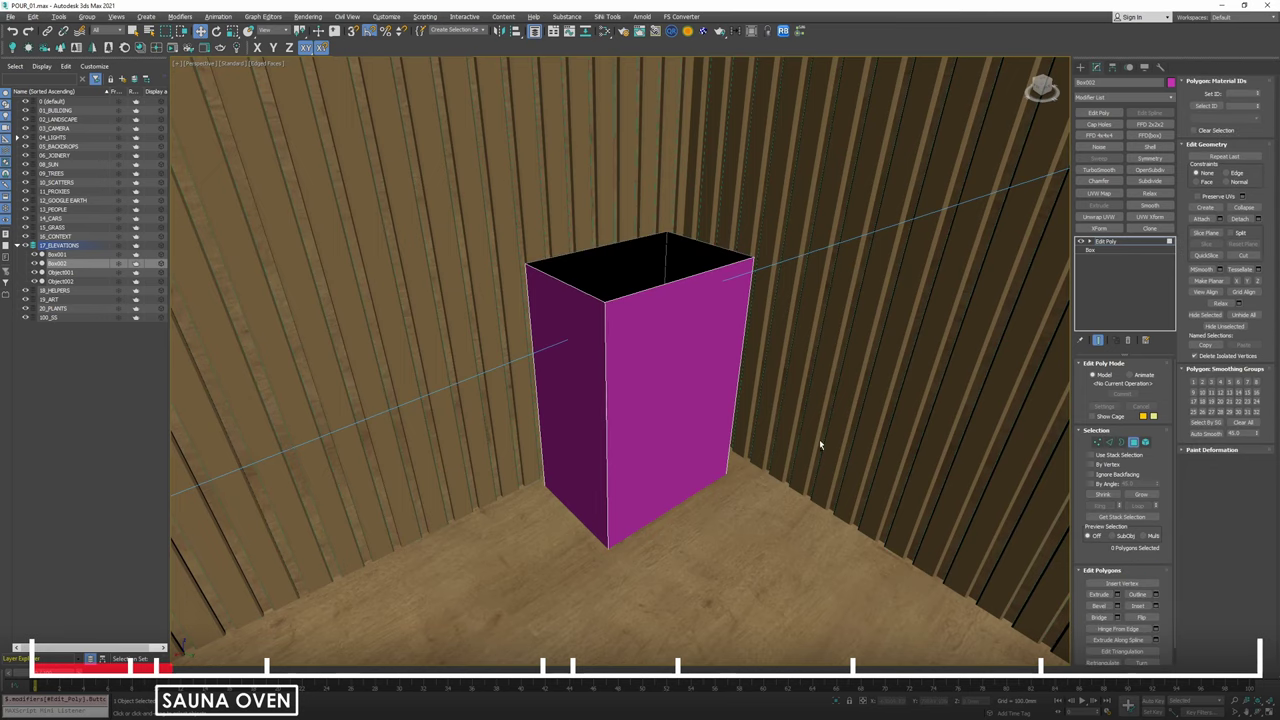
Select the oven body's four vertical edges, start a chamfer on them and raise its segment count for rounded corners.
alt+middle_drag(777, 370, 834, 435)
drag(834, 435, 377, 329)
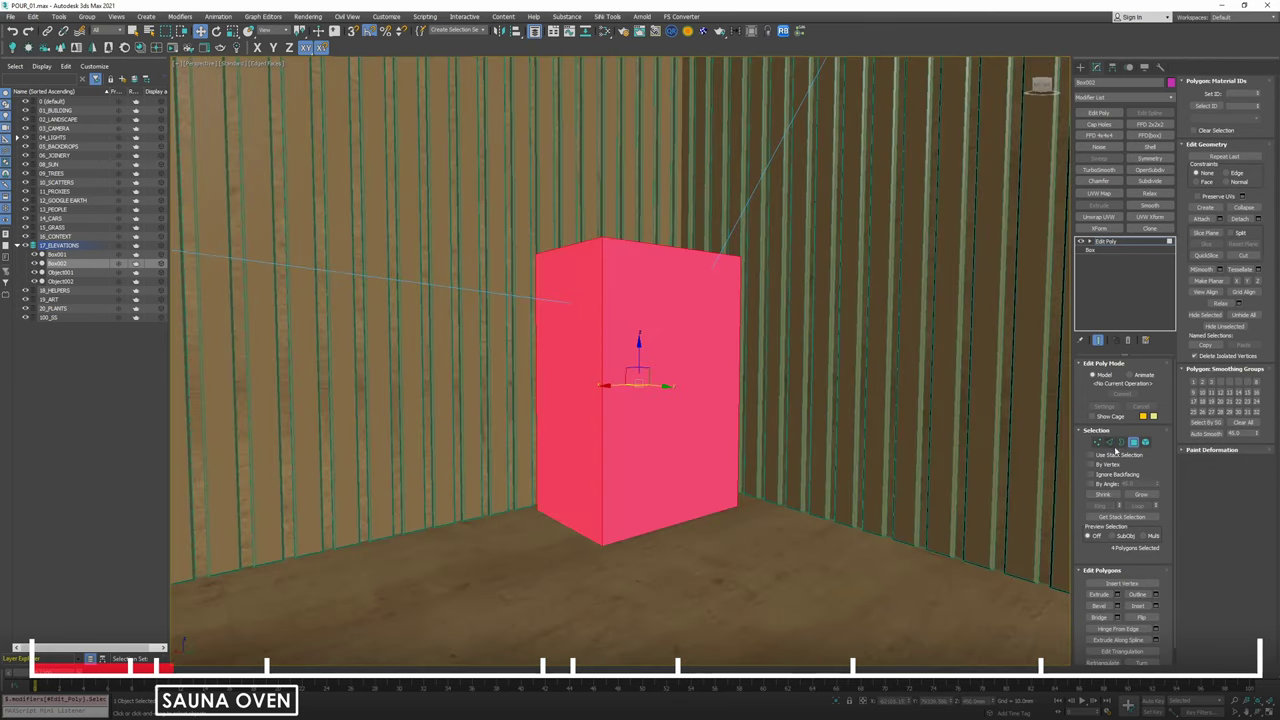
click(1109, 442)
drag(834, 403, 470, 345)
alt+middle_drag(809, 320, 822, 400)
click(1219, 129)
drag(634, 383, 696, 553)
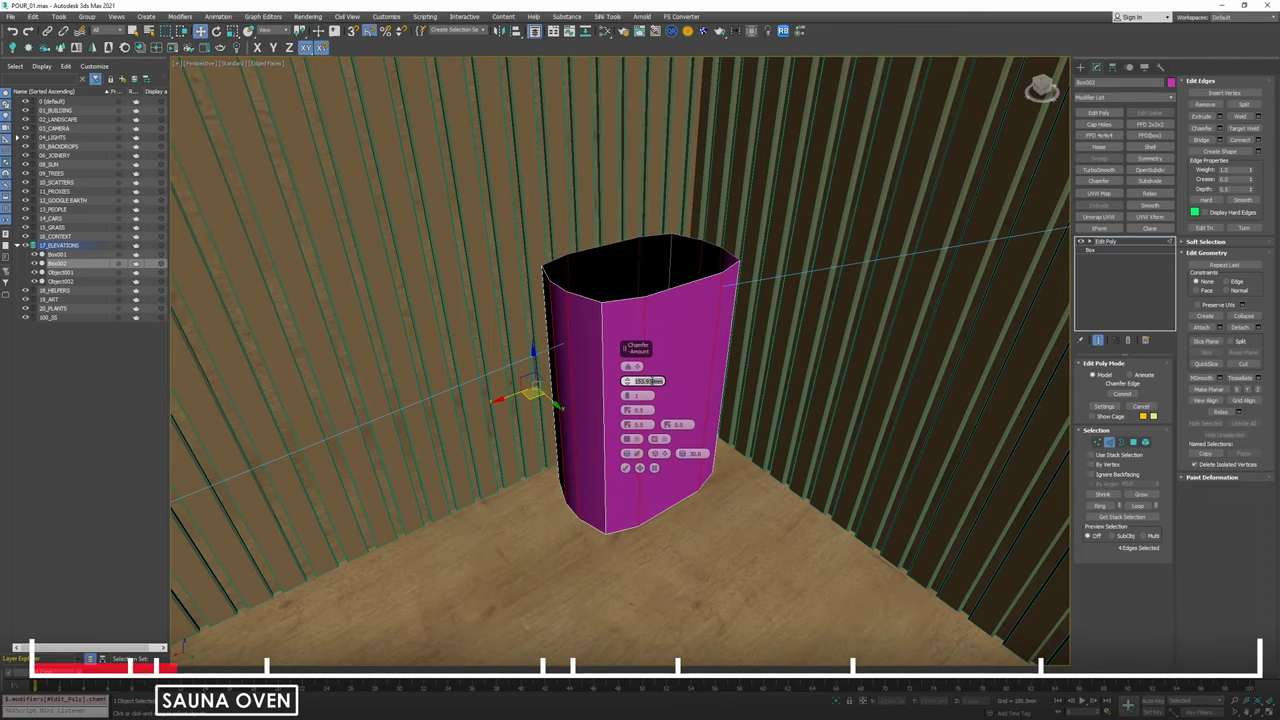
key(Return)
click(629, 394)
click(629, 394)
click(629, 394)
click(629, 394)
click(629, 394)
Set the vertical-edge chamfer amount to 175 mm, apply it and leave edge editing.
middle_drag(722, 334, 731, 349)
scroll(731, 349, up, 3)
drag(628, 381, 643, 266)
middle_drag(690, 295, 796, 359)
scroll(736, 346, up, 3)
double_click(641, 380)
text(175)
key(Return)
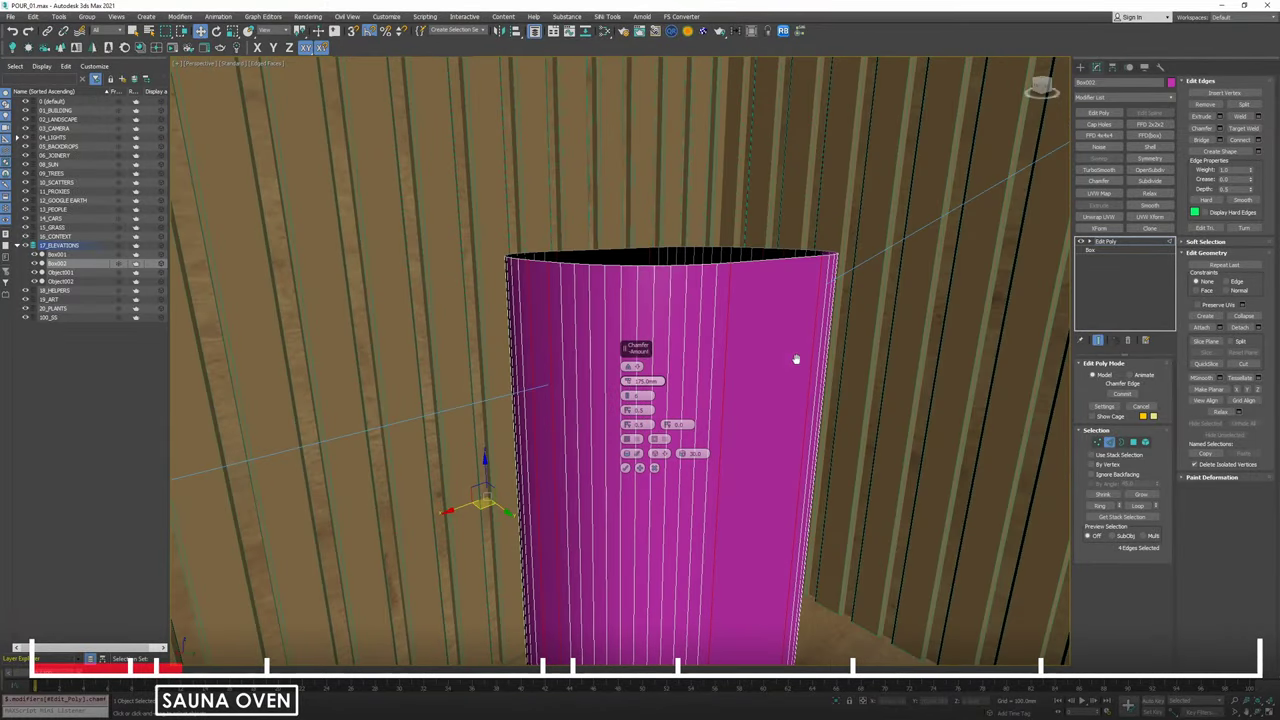
click(625, 469)
click(1105, 242)
Select the oven body's open top border and extend it slightly upward as a thin new strip of polygons.
alt+middle_drag(718, 275, 691, 294)
scroll(691, 297, up, 4)
scroll(691, 297, down, 4)
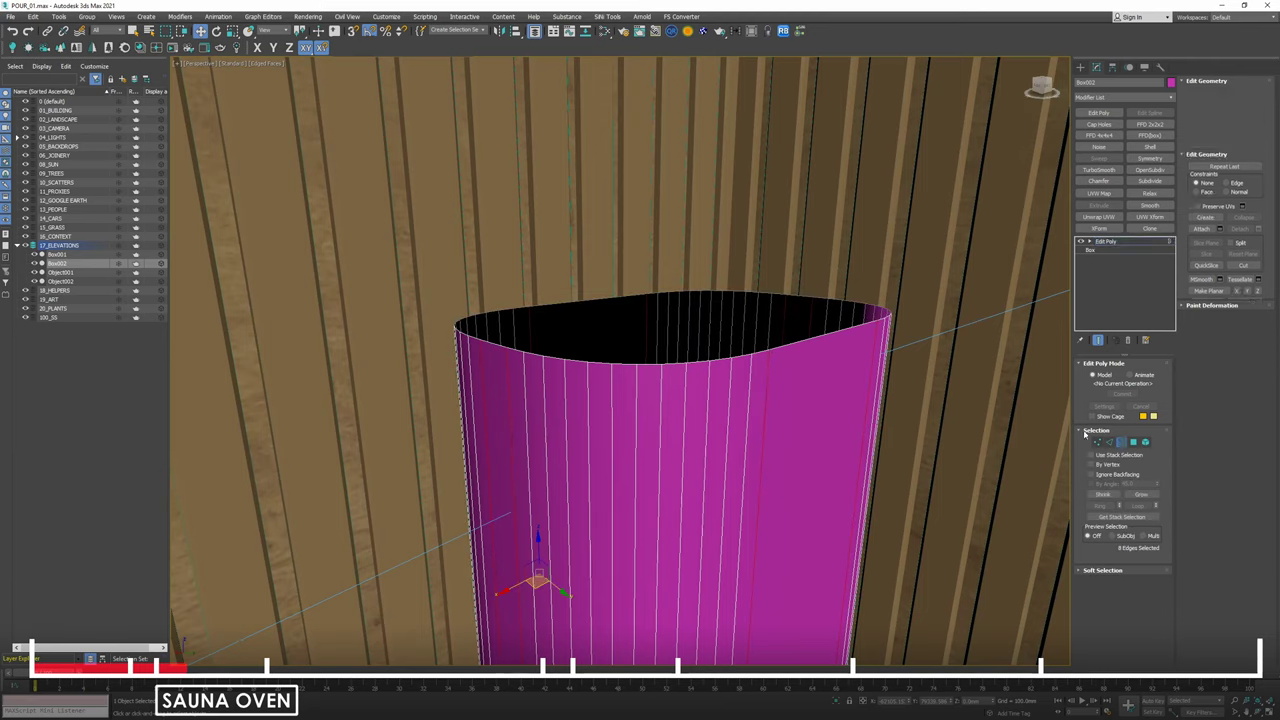
click(1121, 441)
click(777, 348)
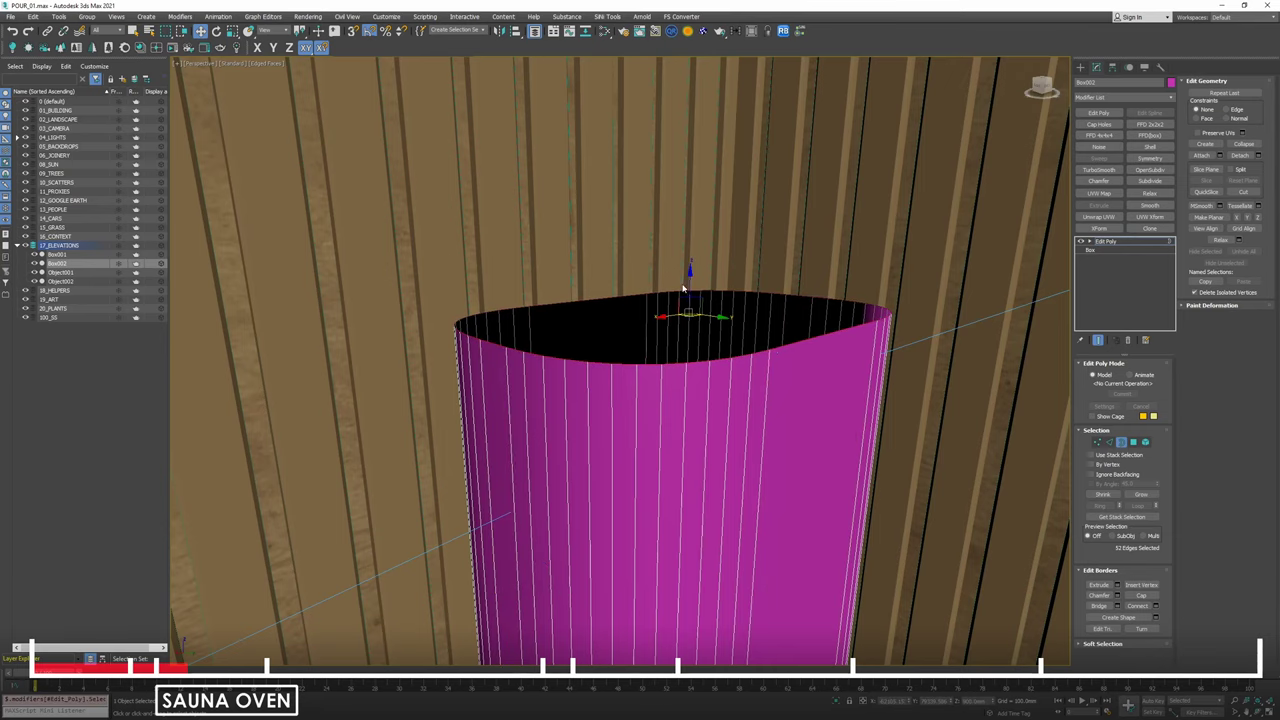
drag(690, 283, 691, 280)
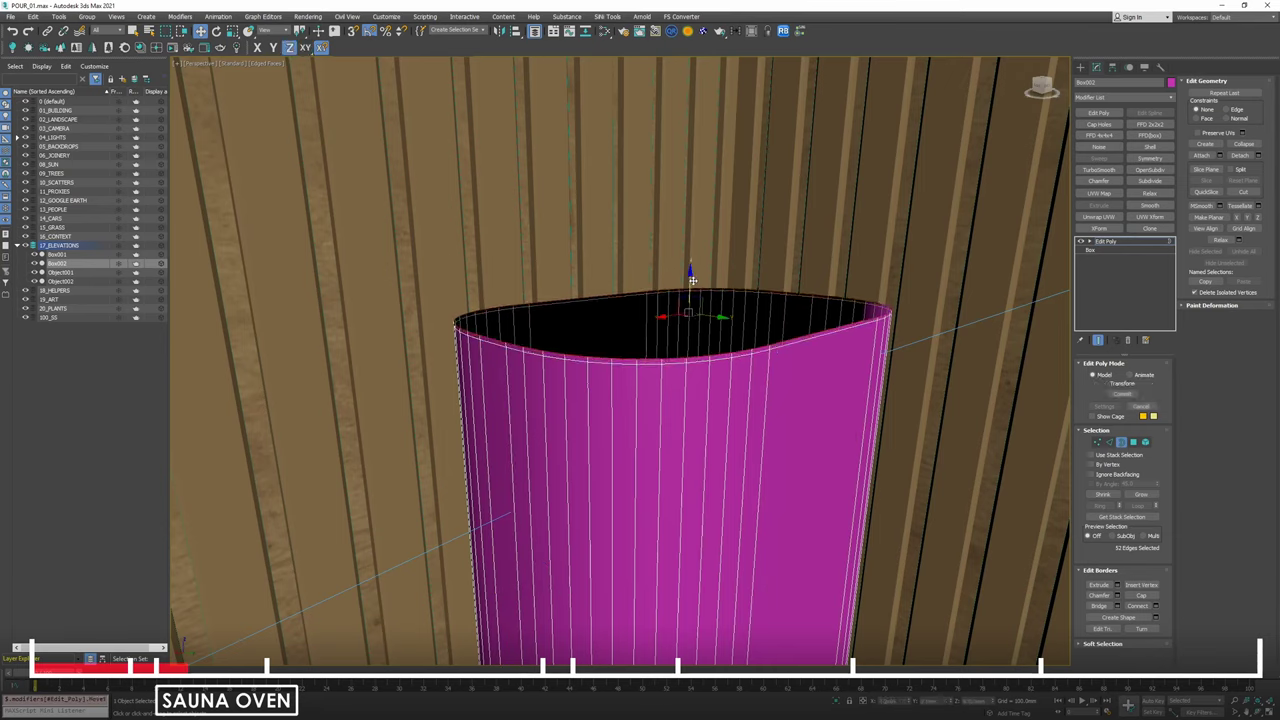
Select the whole thin polygon strip around the rim and detach it as SAUNA OVEN LIP.
key(4)
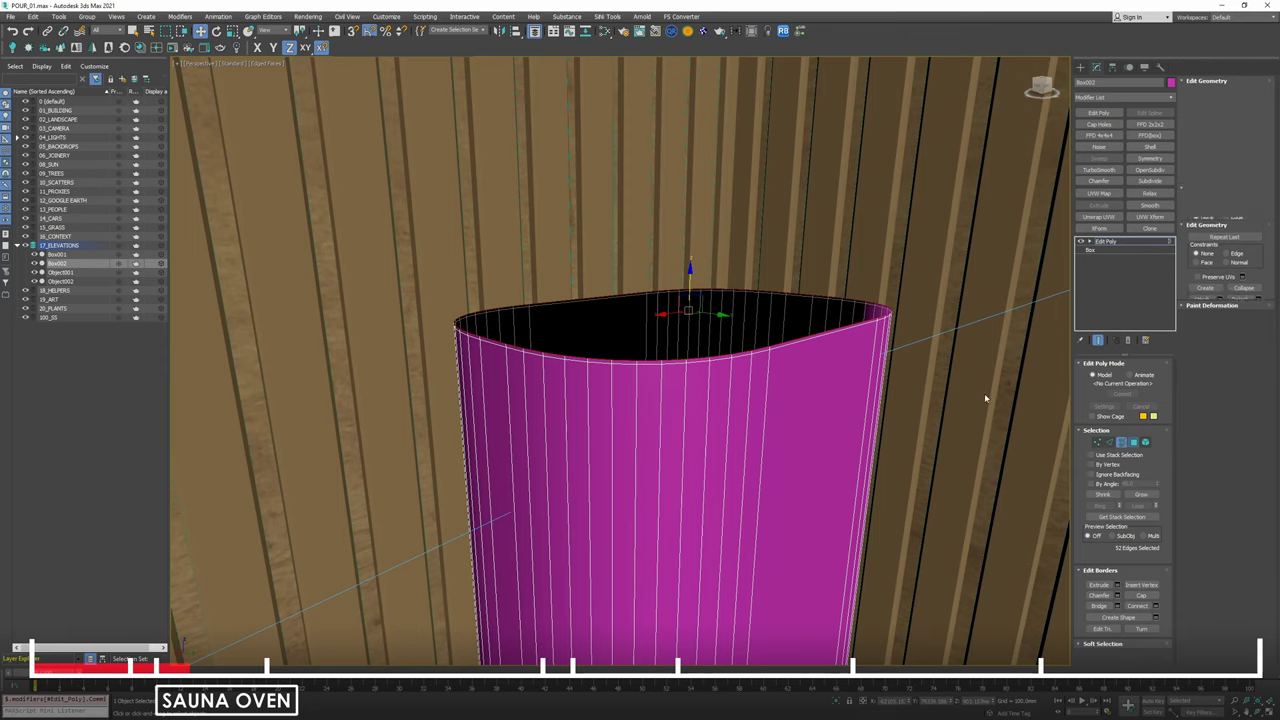
key(ctrl+a)
click(760, 348)
ctrl+click(783, 343)
click(786, 345)
shift+click(766, 349)
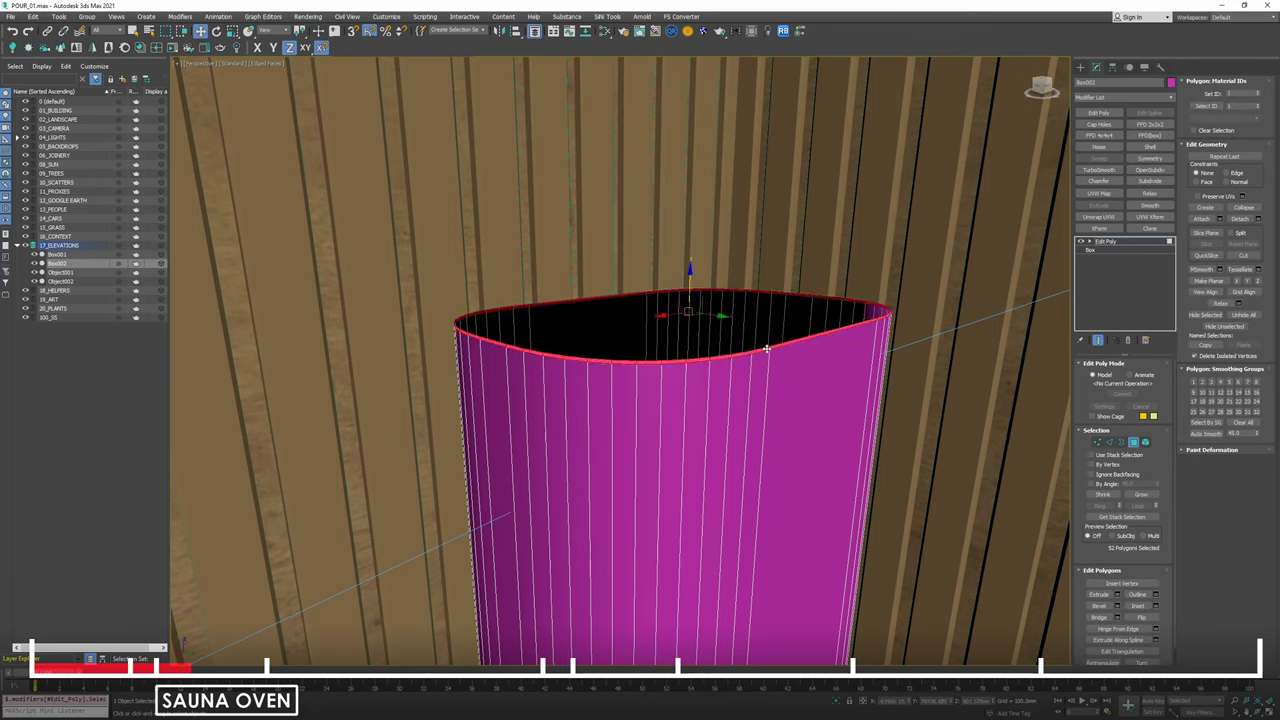
click(1260, 219)
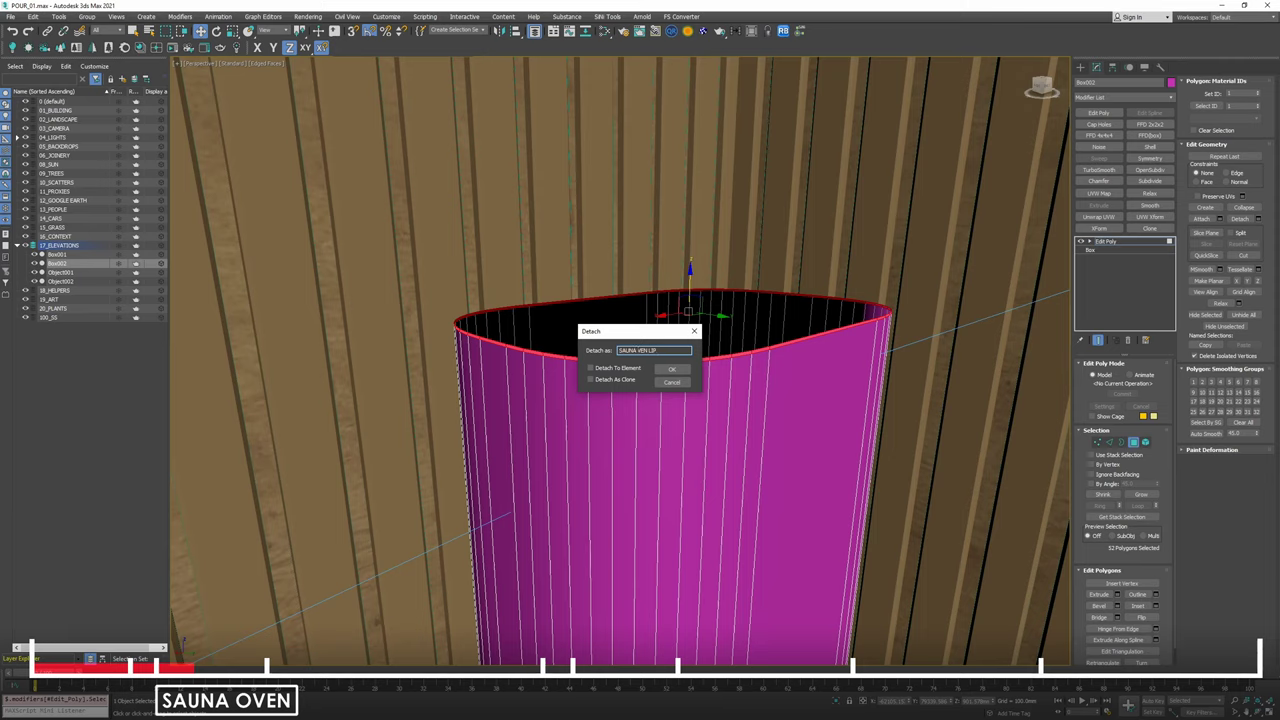
key(Return)
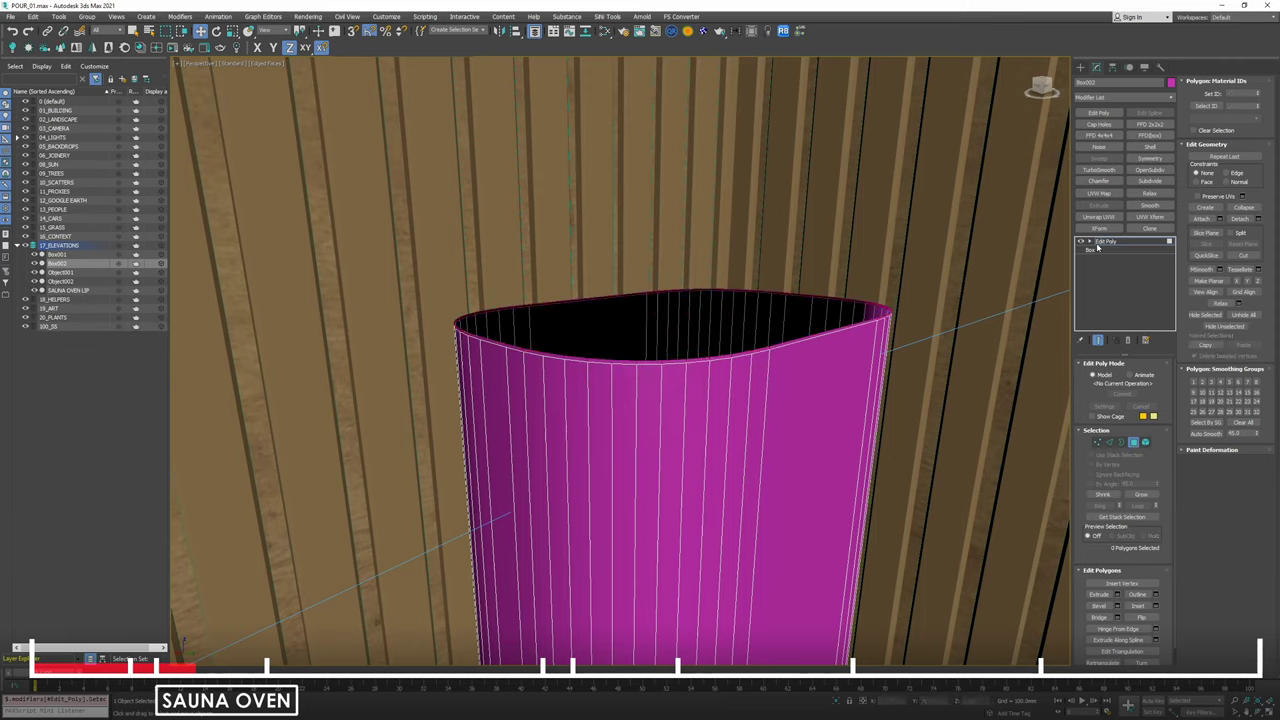
Add a Shell modifier to the detached oven lip with inner and outer amounts of 50 mm.
click(1116, 244)
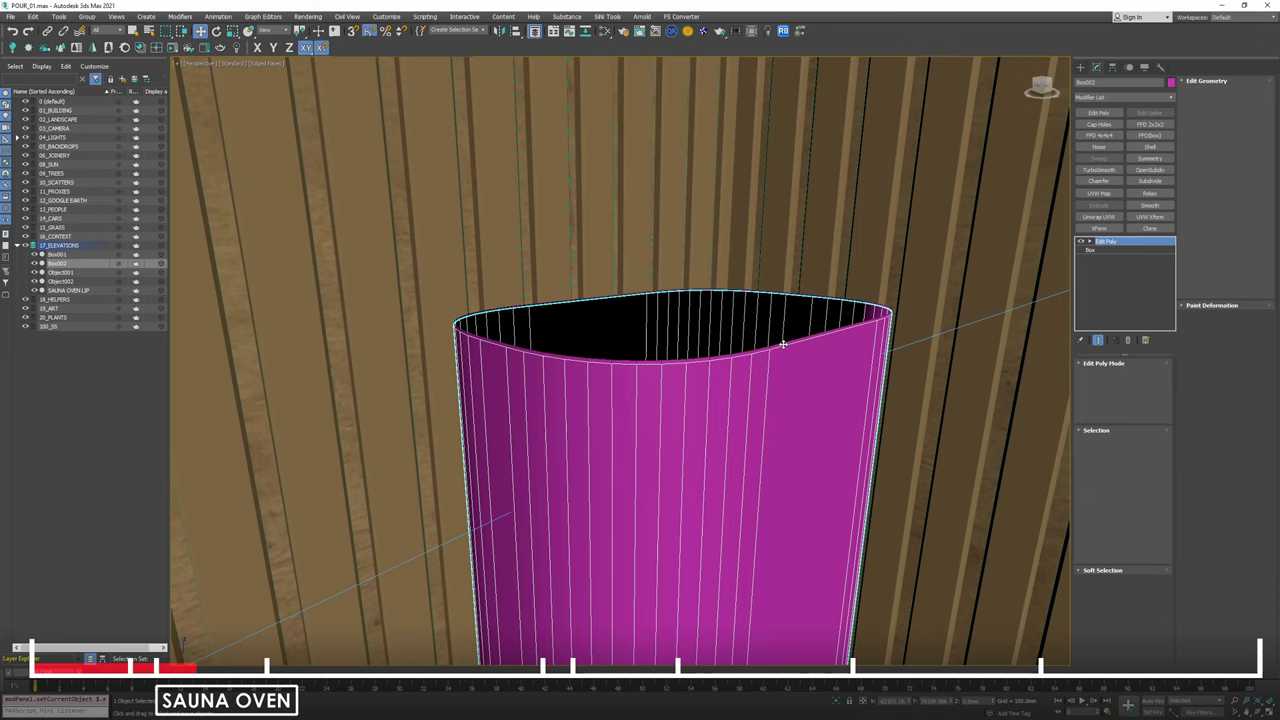
click(672, 293)
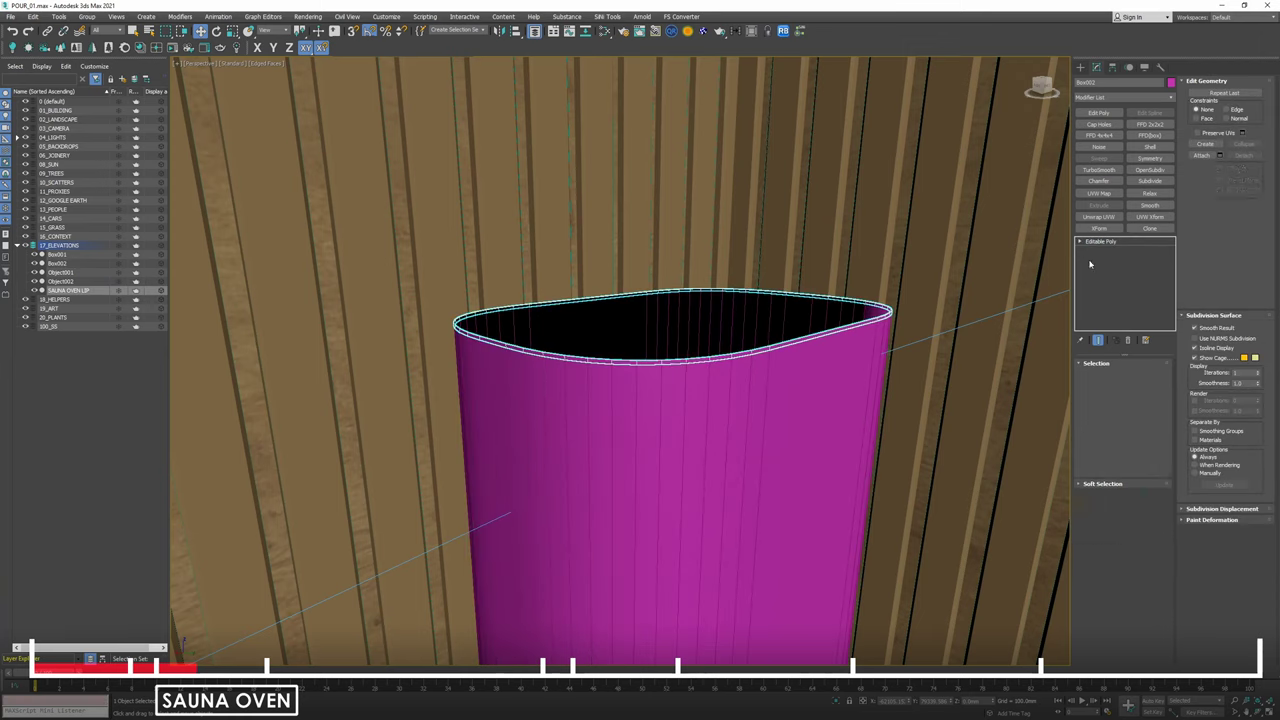
click(1150, 147)
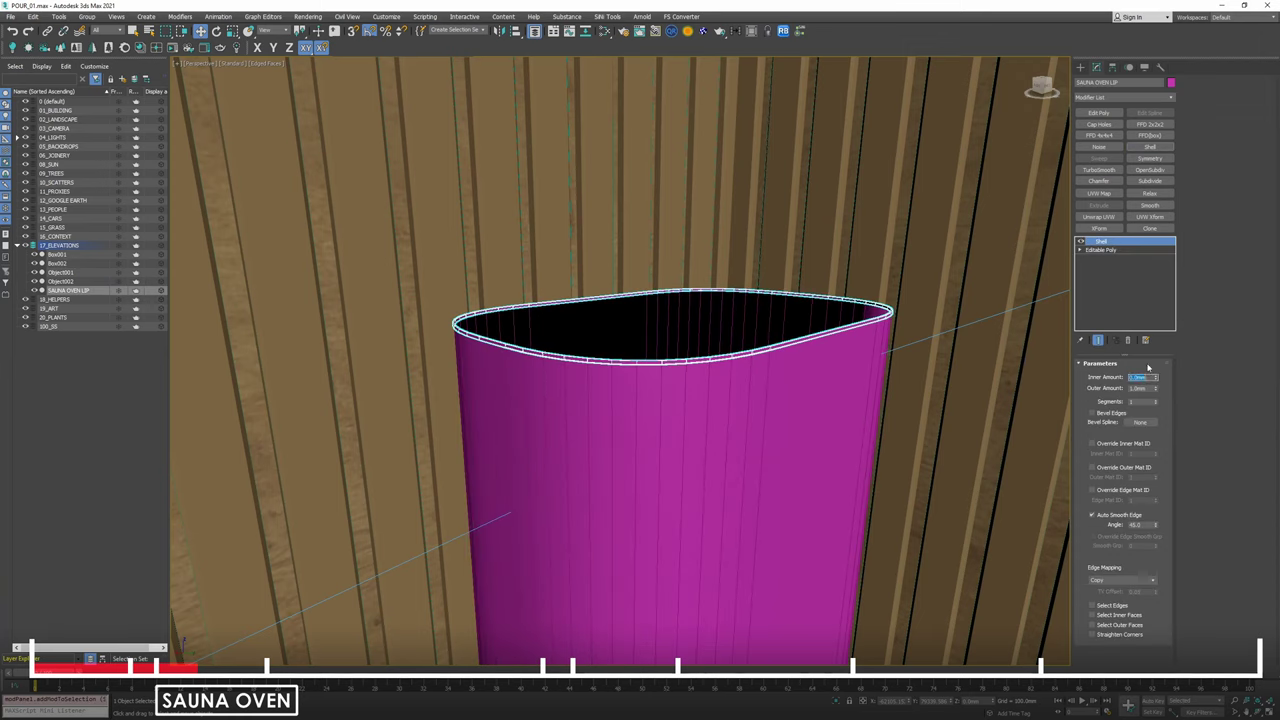
text(50)
key(Tab)
text(50)
key(Return)
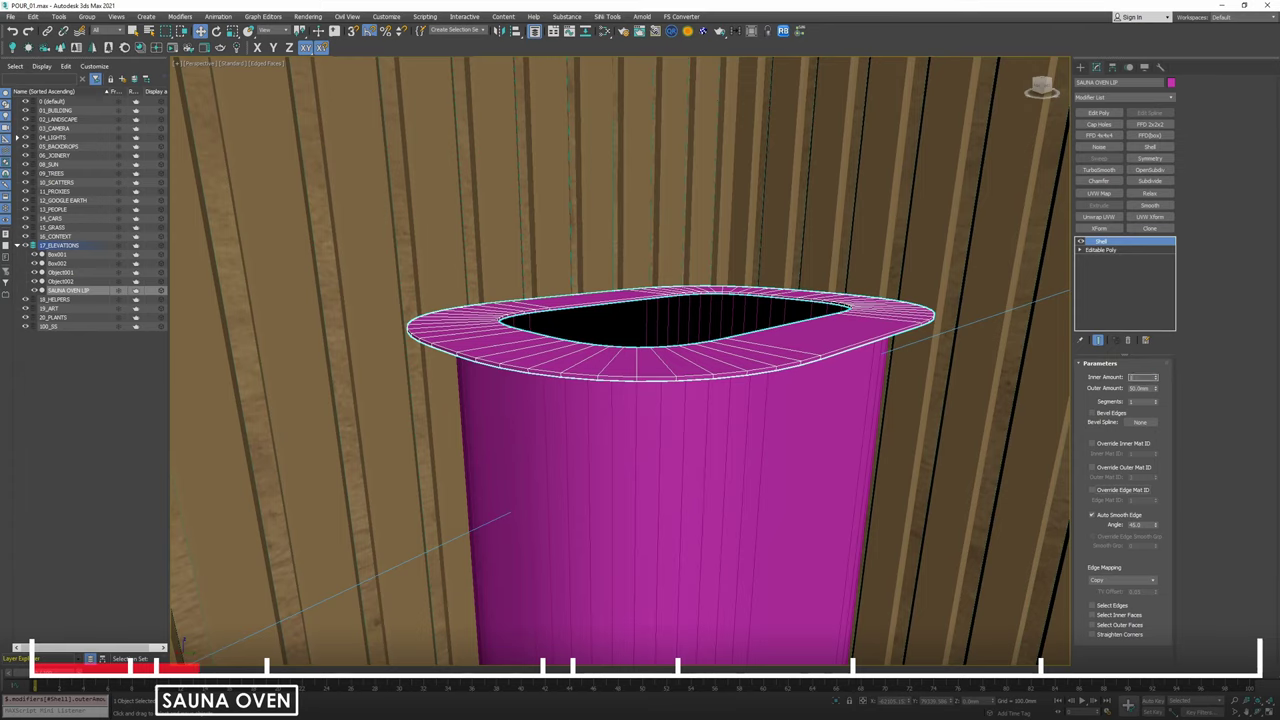
Slim down the oven lip's Shell thickness, entering amounts of 20 mm and 10 mm.
text(50.0mm)
key(Tab)
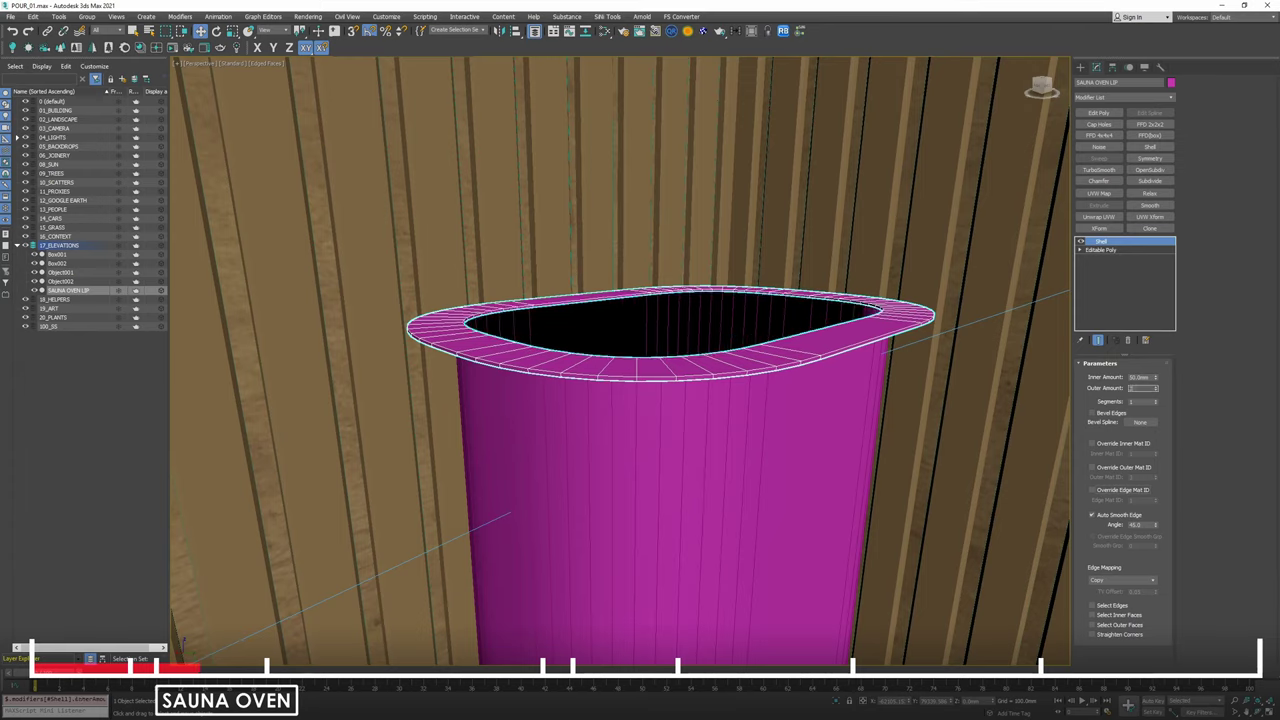
text(20)
key(Return)
alt+middle_drag(640, 420, 640, 360)
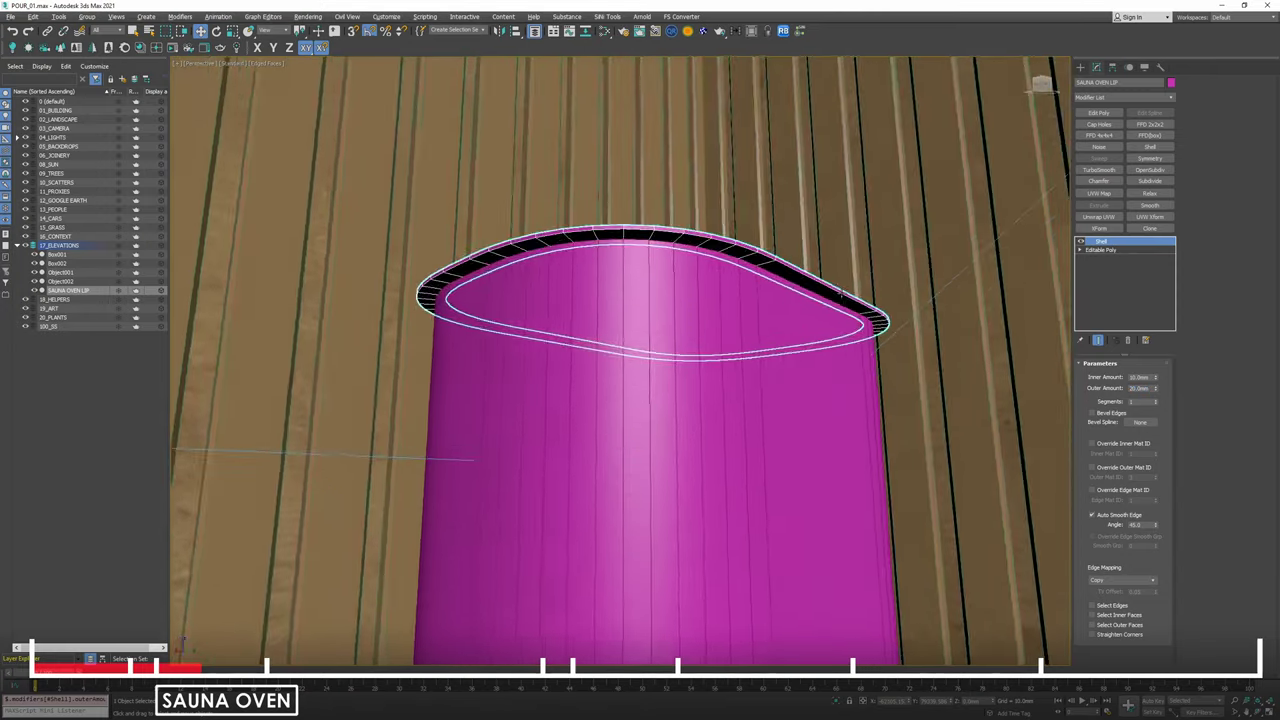
alt+middle_drag(843, 293, 890, 385)
key(Tab)
text(10)
key(Return)
Add a Chamfer modifier to the oven lip using the AADEFAULT preset with a 1 mm amount and 3 segments.
alt+middle_drag(922, 332, 922, 364)
scroll(650, 421, up, 3)
alt+middle_drag(650, 422, 706, 417)
click(1099, 180)
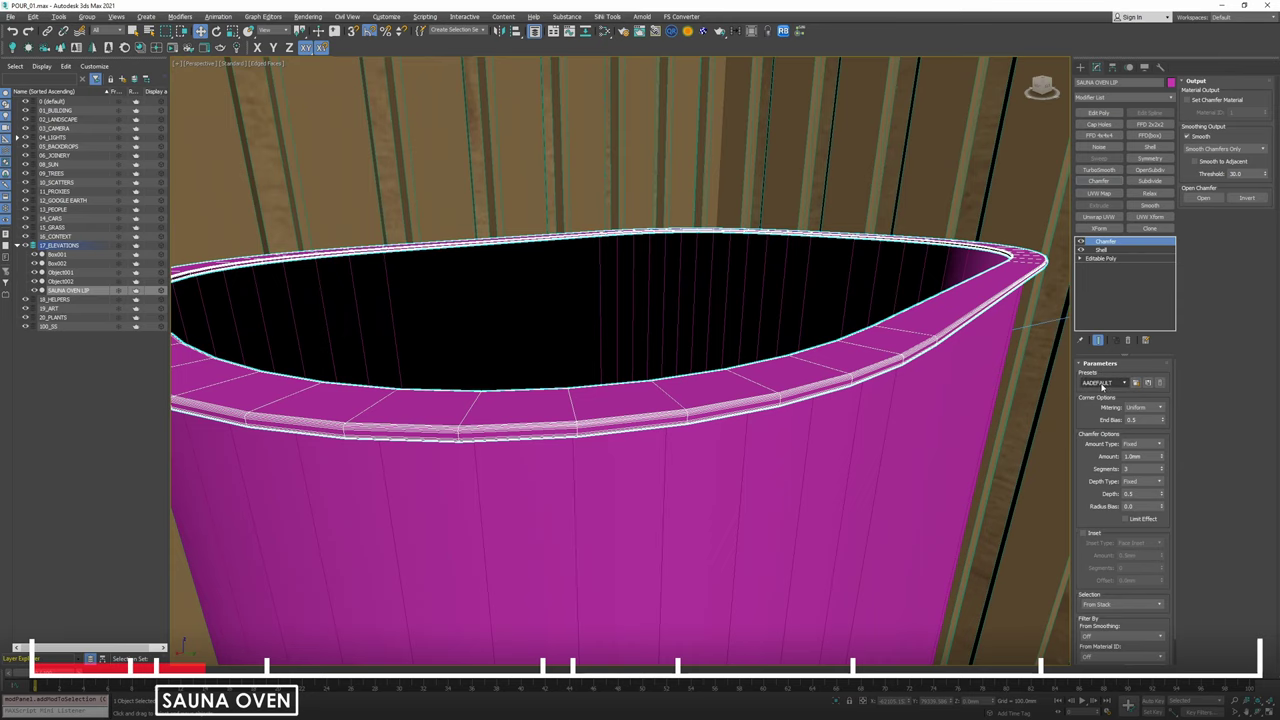
middle_drag(880, 385, 900, 366)
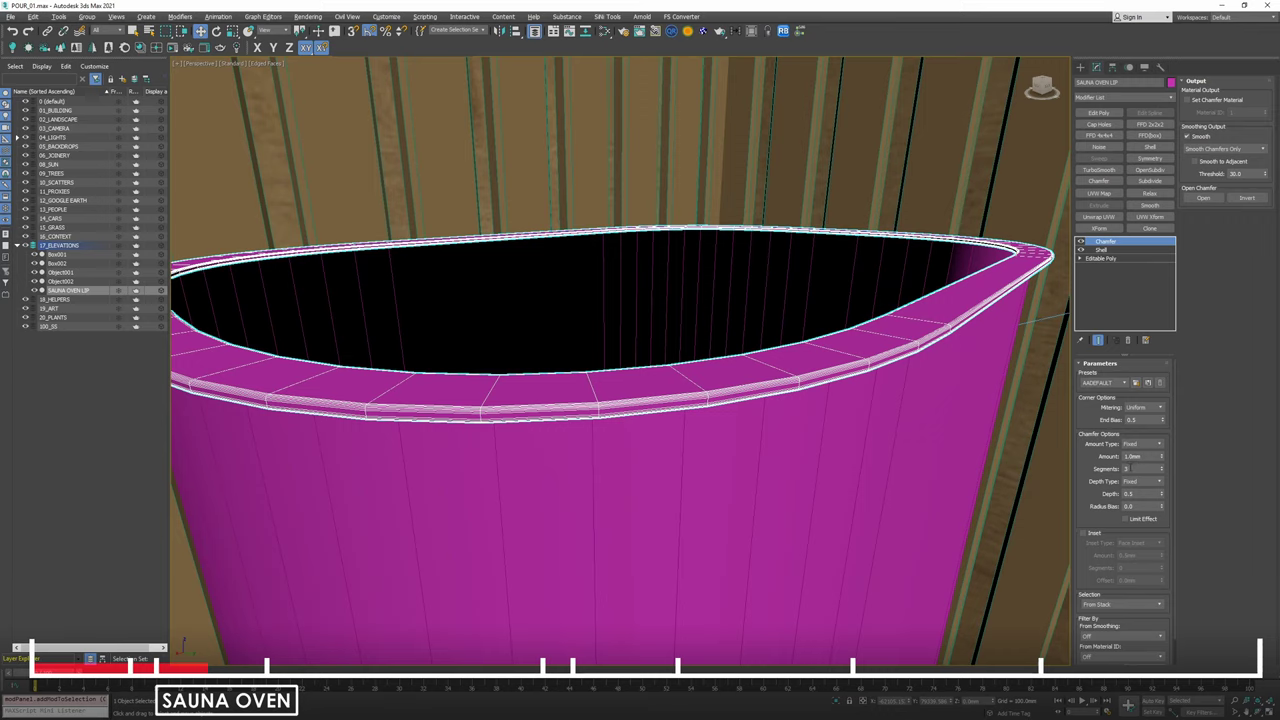
alt+middle_drag(805, 440, 843, 372)
scroll(845, 372, down, 2)
scroll(751, 386, up, 4)
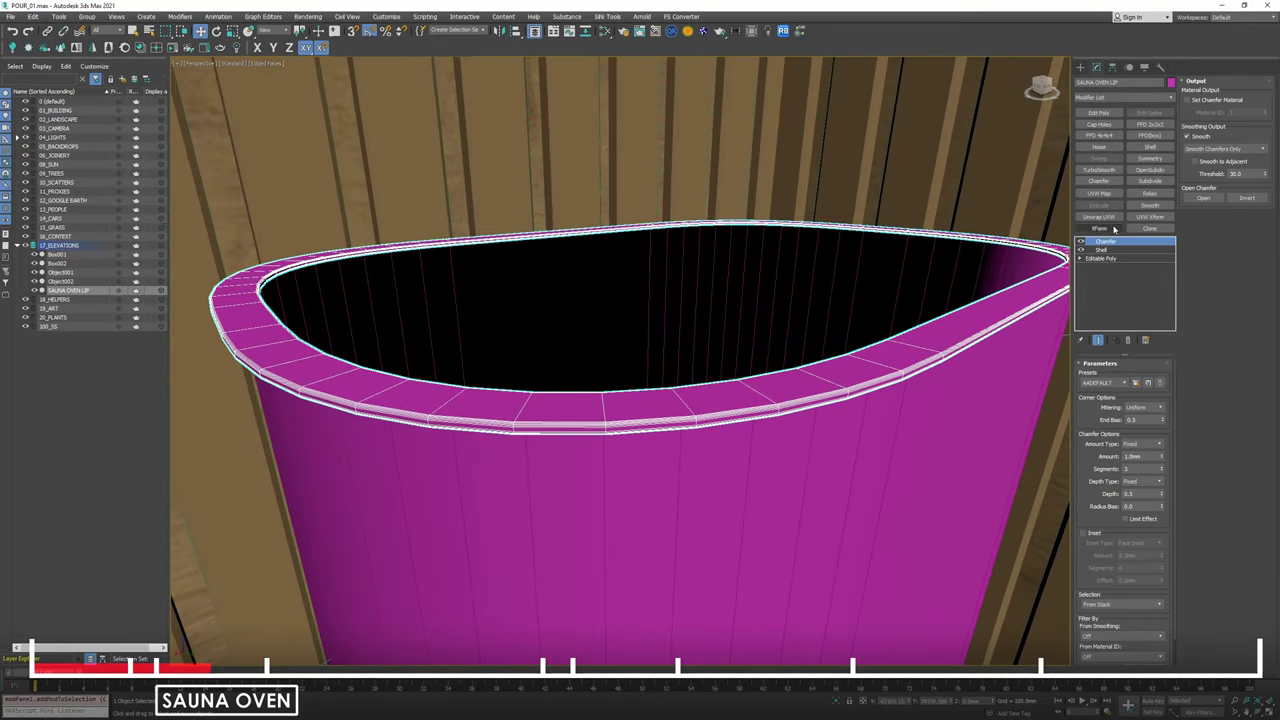
Smooth the oven lip with a TurboSmooth modifier above the Chamfer.
click(1094, 175)
alt+middle_drag(807, 339, 778, 318)
scroll(810, 338, down, 4)
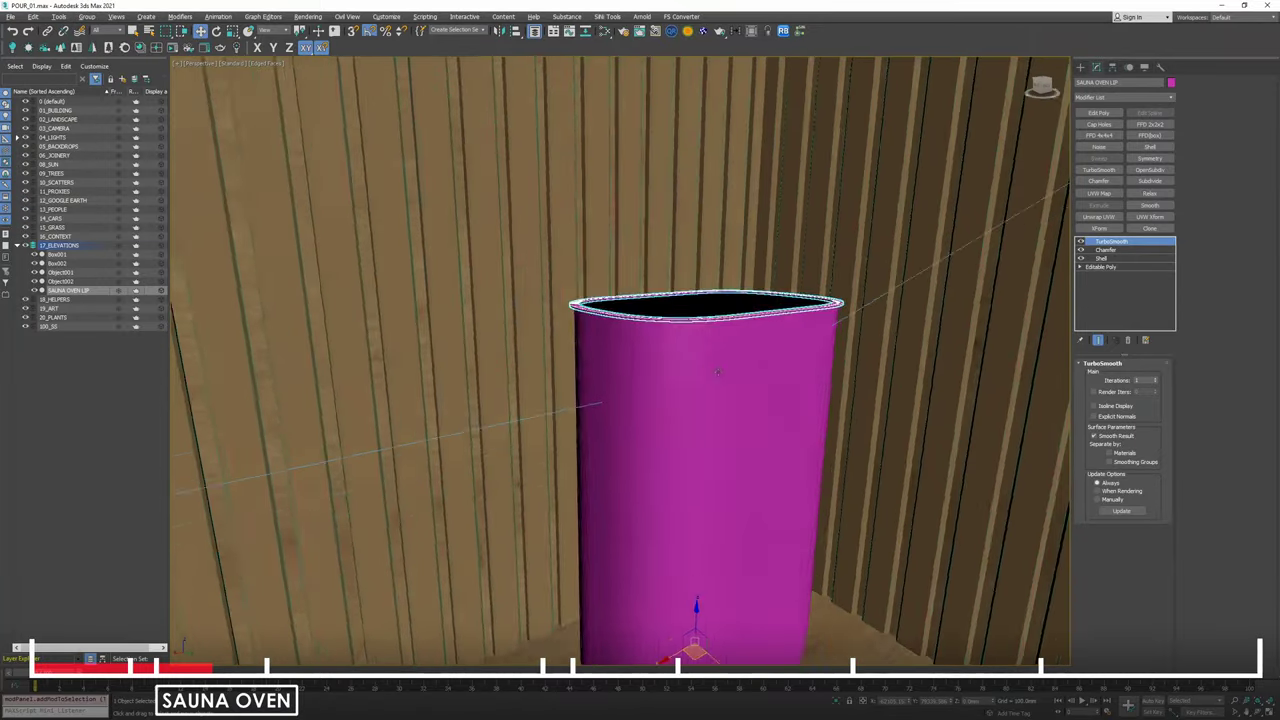
scroll(724, 345, up, 2)
Assign the Acrylic Opaque White Rough plastic from the Corona Material Library to the oven body.
click(718, 355)
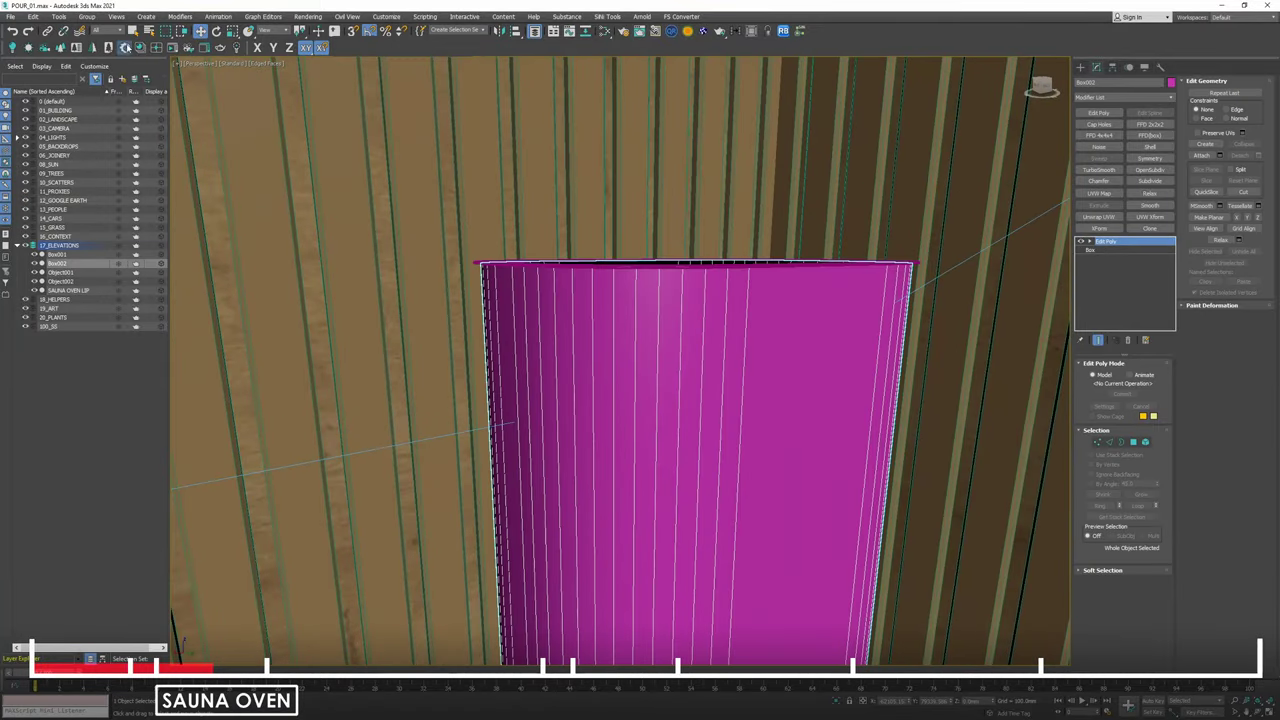
click(141, 48)
drag(346, 88, 263, 54)
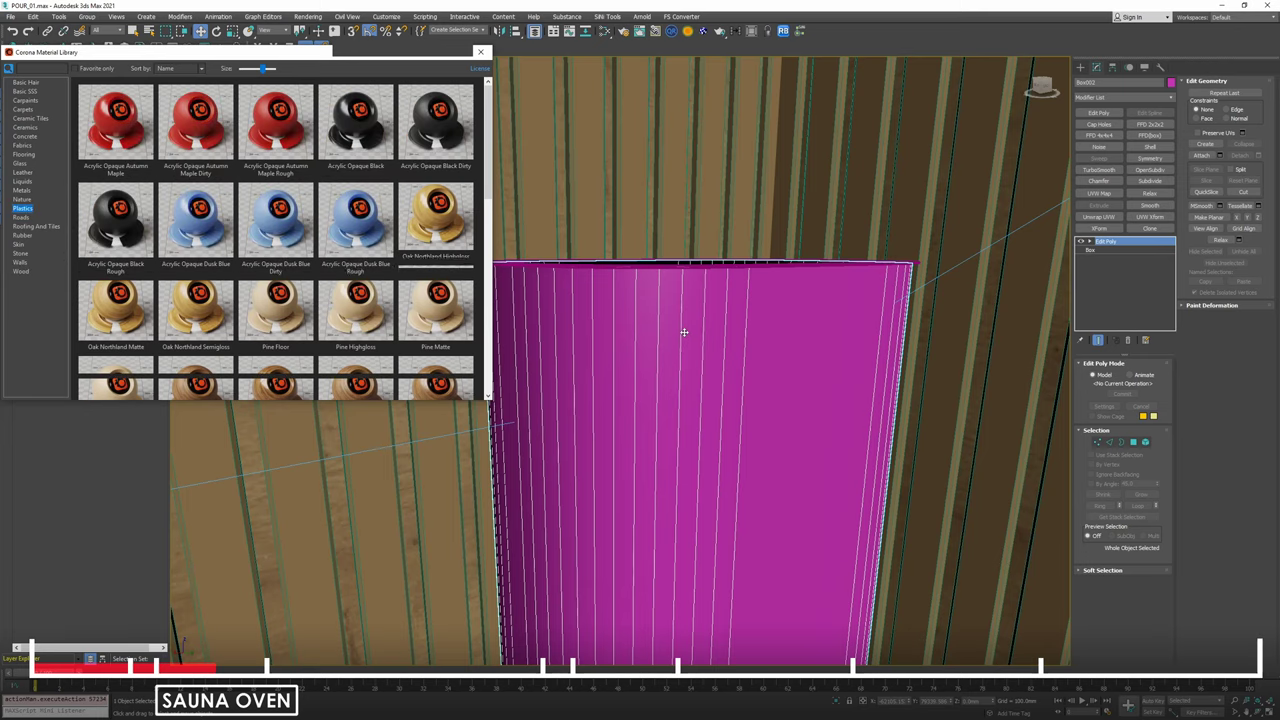
drag(487, 163, 485, 222)
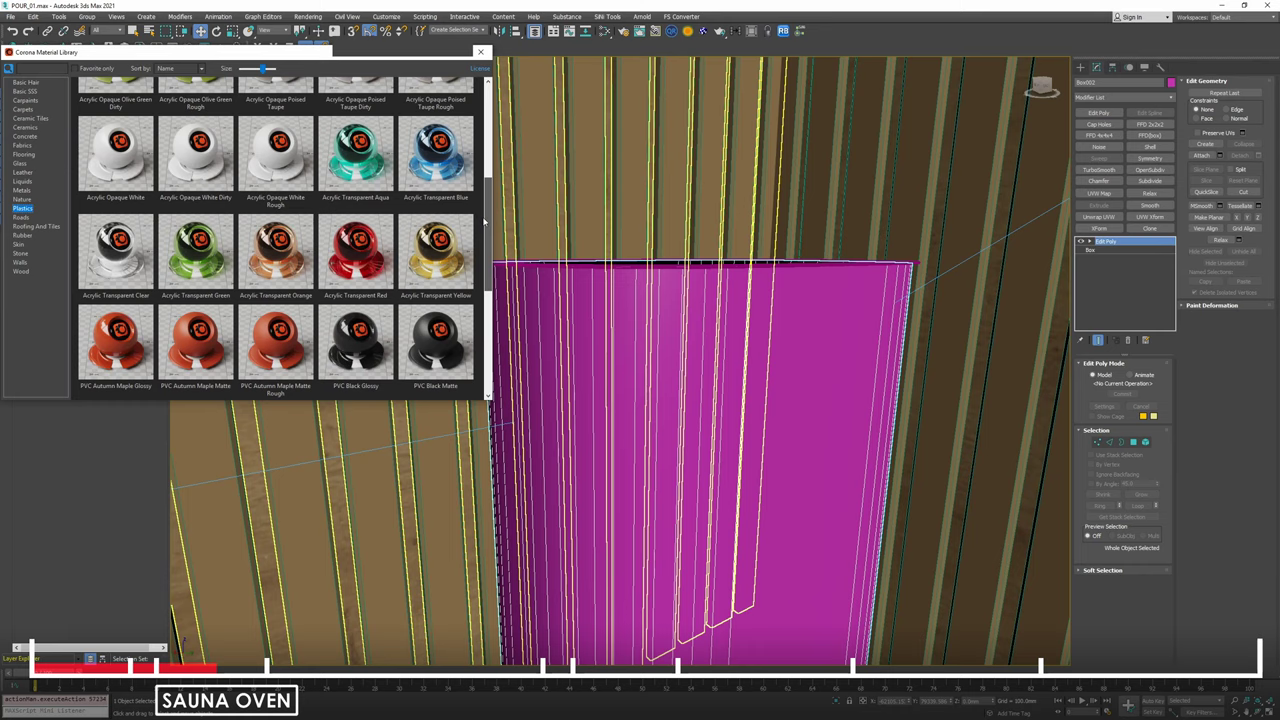
right_click(280, 172)
click(290, 197)
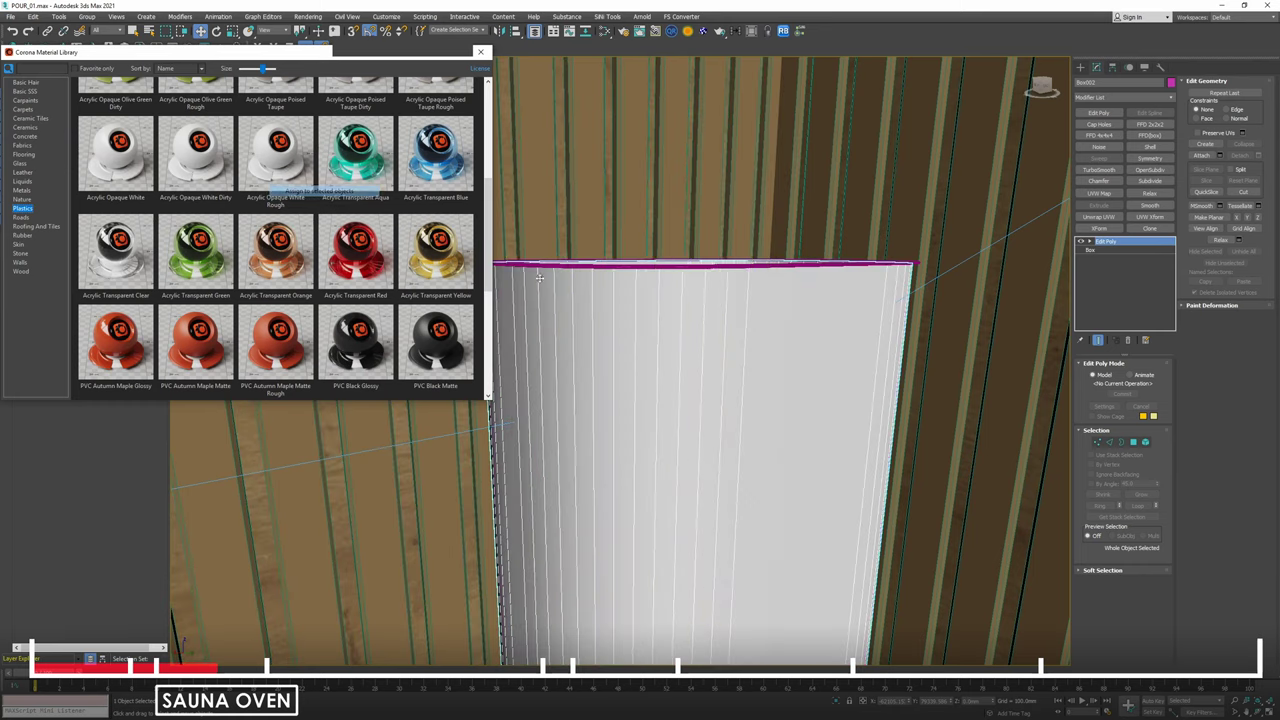
Assign the Iron Rough metal from the Corona Material Library to the sauna oven lip.
click(608, 265)
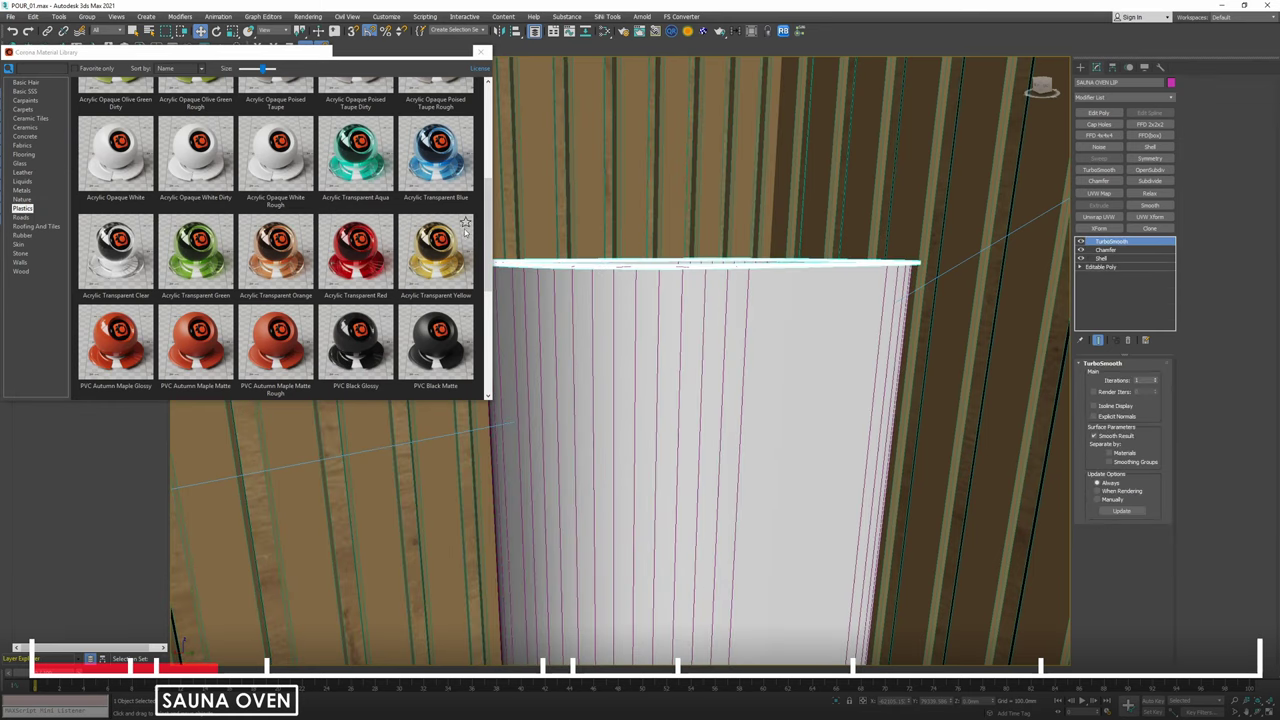
drag(489, 252, 491, 182)
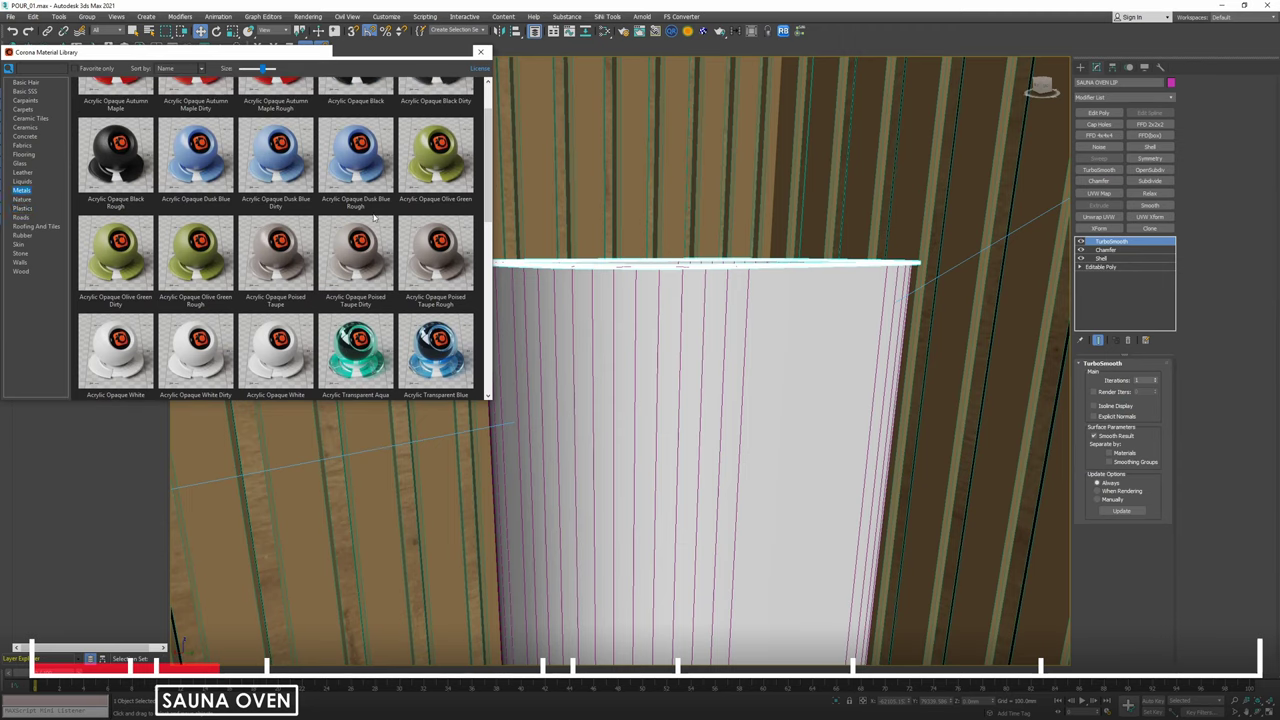
drag(487, 185, 490, 340)
right_click(255, 219)
click(279, 245)
Start the interactive Corona render of the oven in the four-viewport layout and close the material library.
alt+middle_drag(706, 306, 709, 357)
scroll(706, 350, up, 4)
key(alt+w)
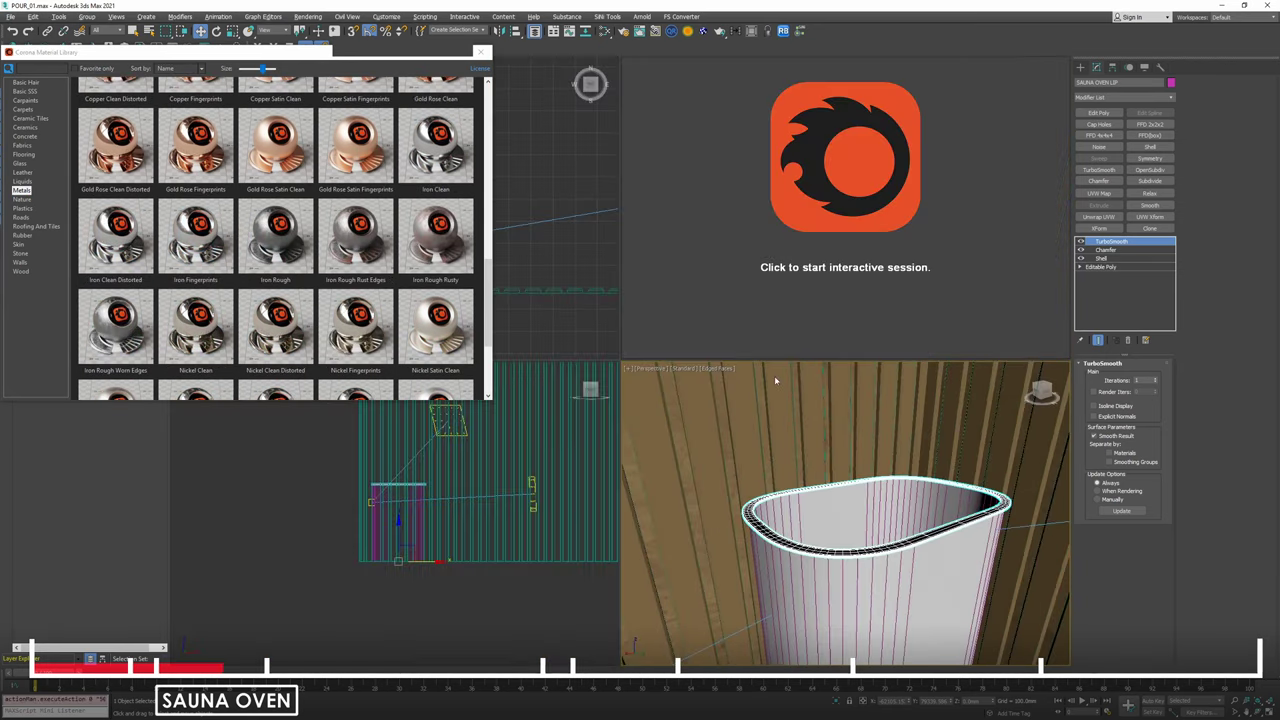
click(776, 303)
alt+middle_drag(712, 424, 601, 364)
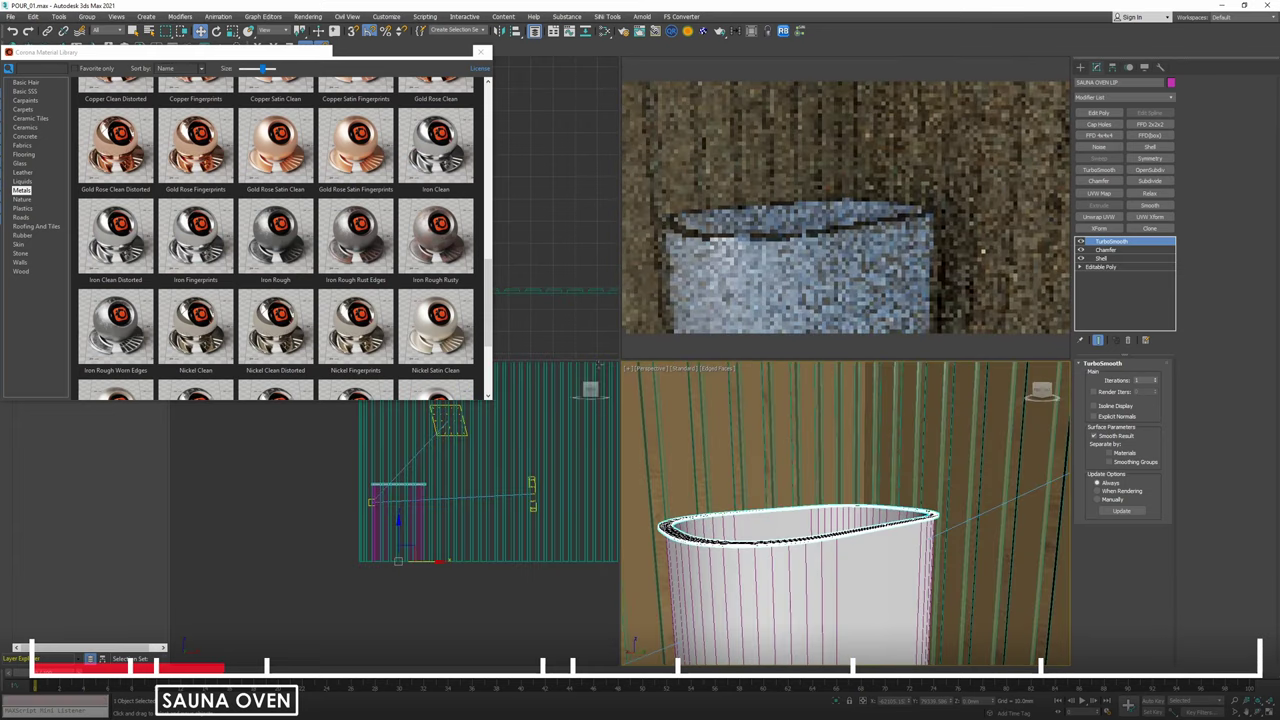
click(481, 51)
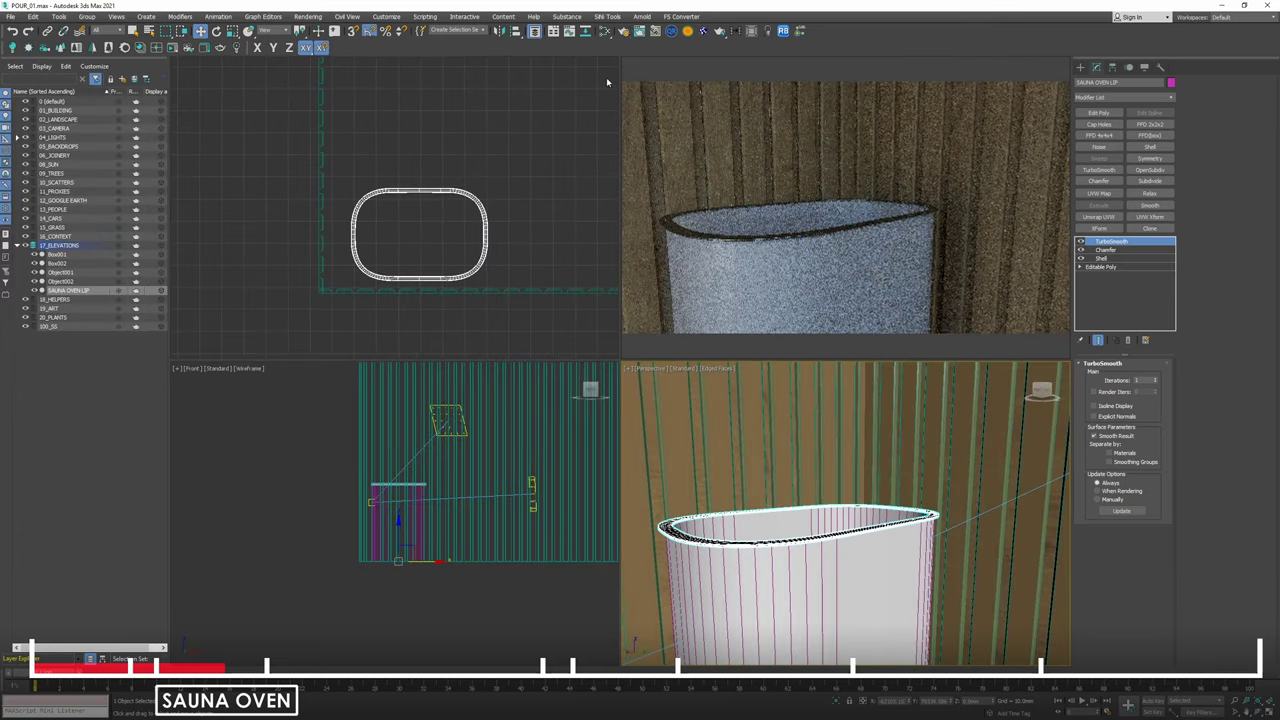
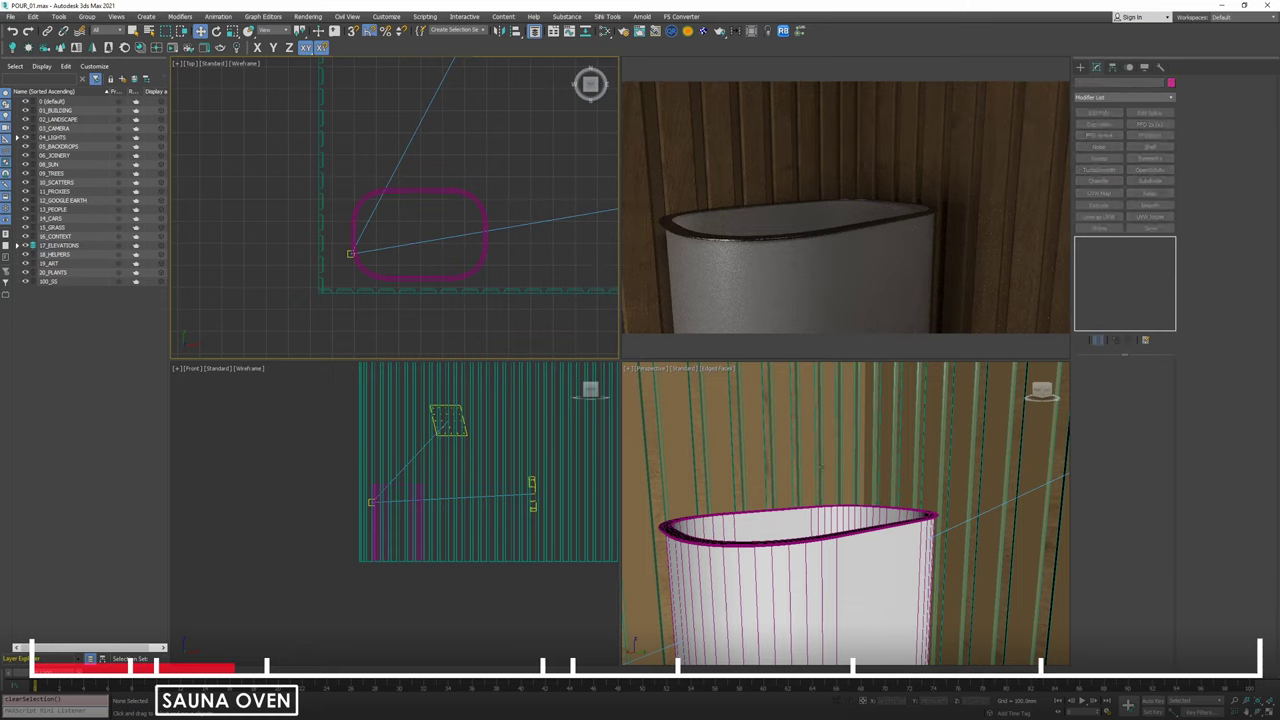
Switch CoronaLight002 to a Kelvin color temperature of 3500.
middle_drag(488, 202, 420, 284)
scroll(418, 254, down, 4)
middle_drag(437, 166, 413, 177)
click(423, 116)
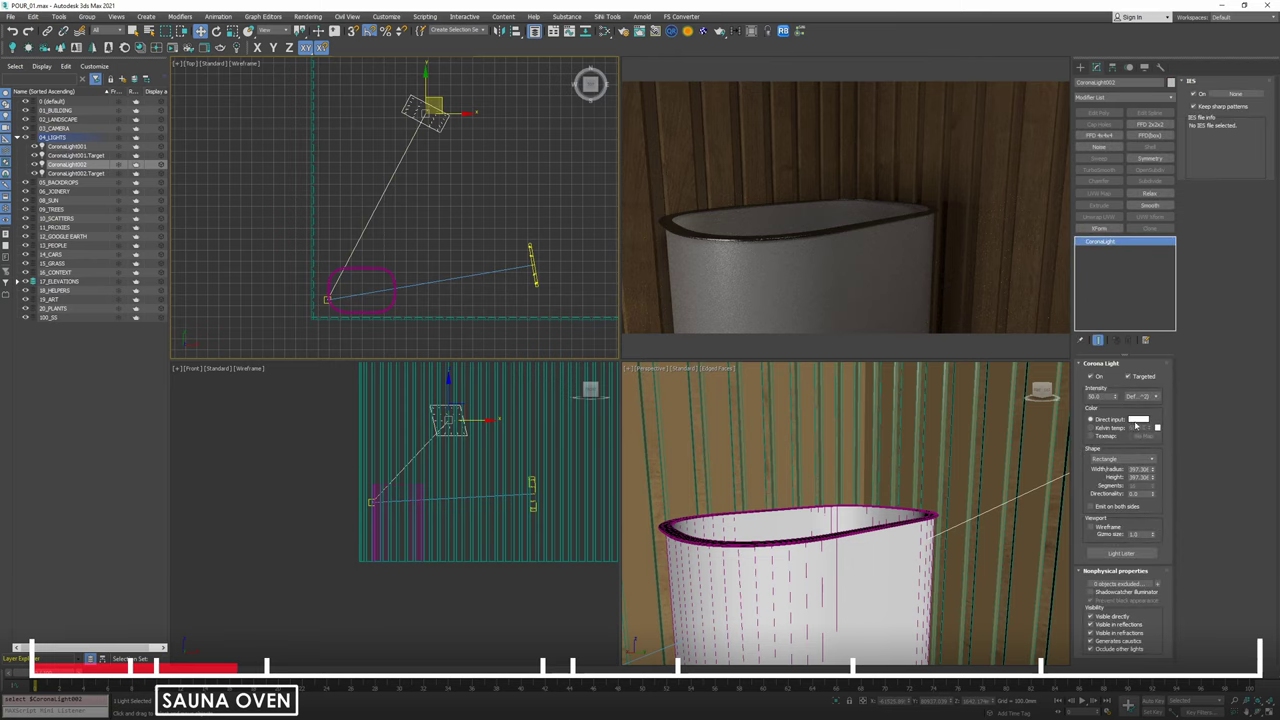
click(1116, 428)
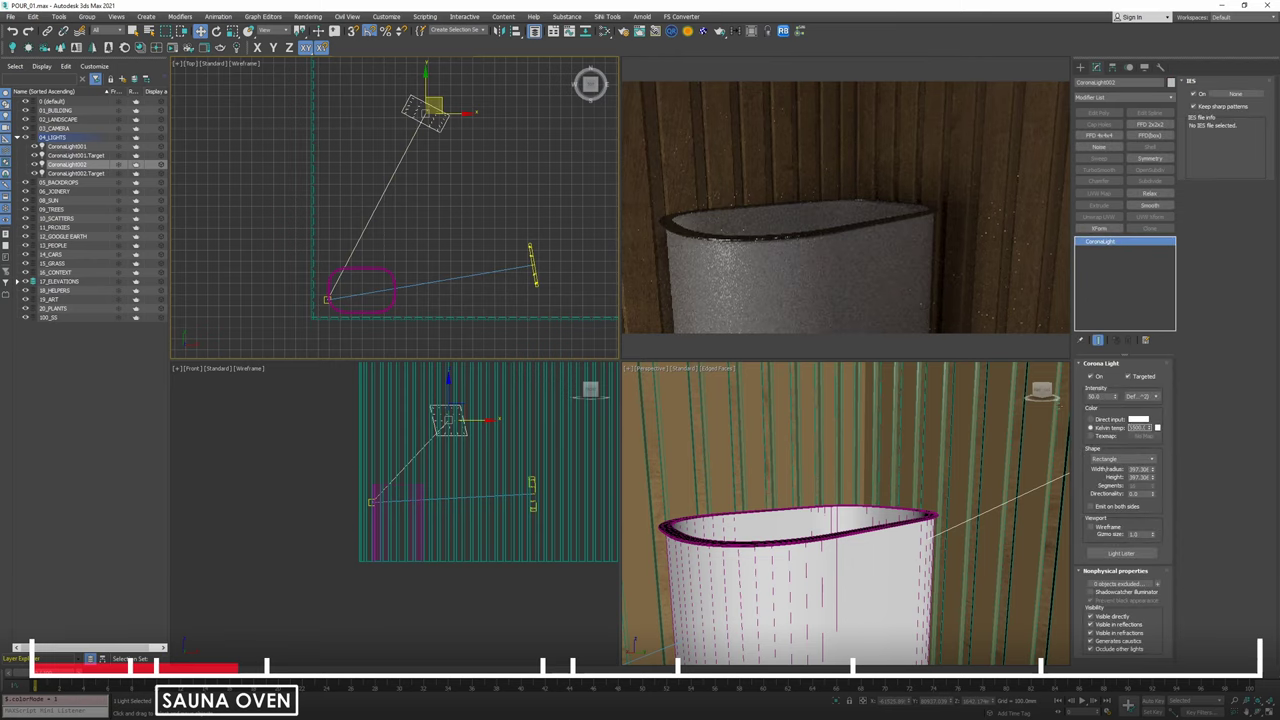
key(Return)
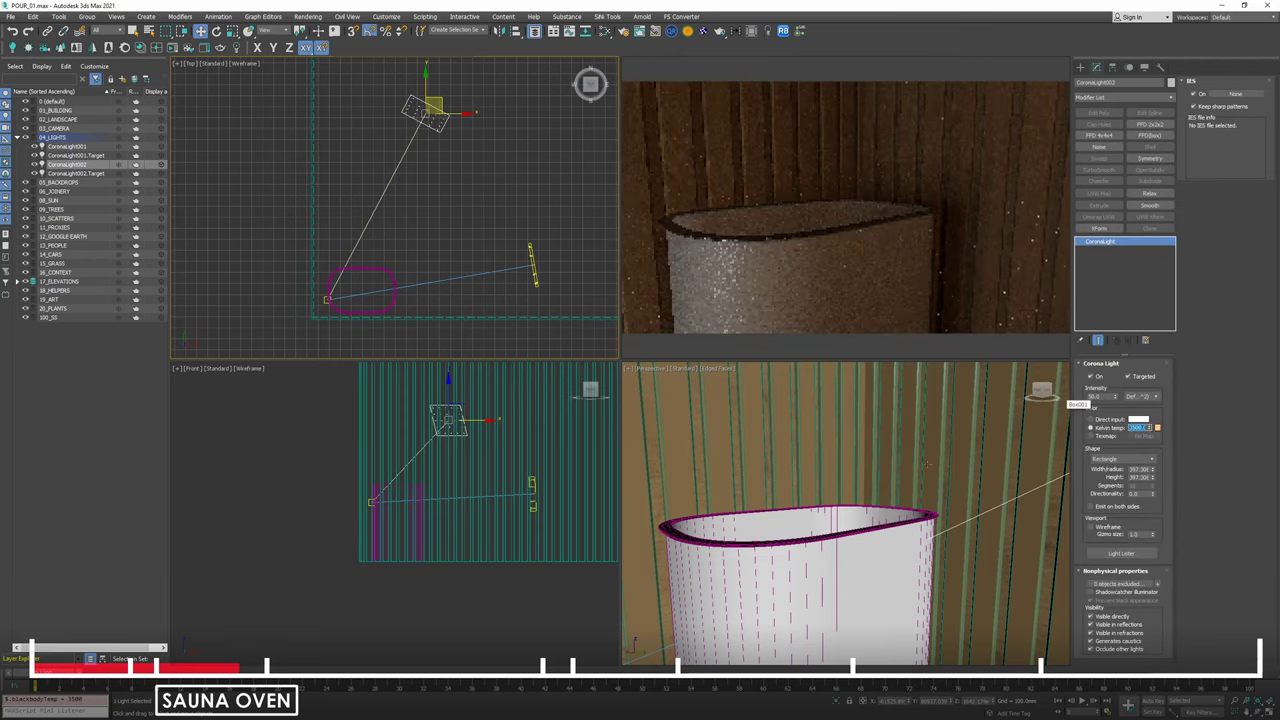
Switch CoronaLight001, on the right of the oven, to a Kelvin color temperature of 8500.
click(533, 268)
click(1109, 429)
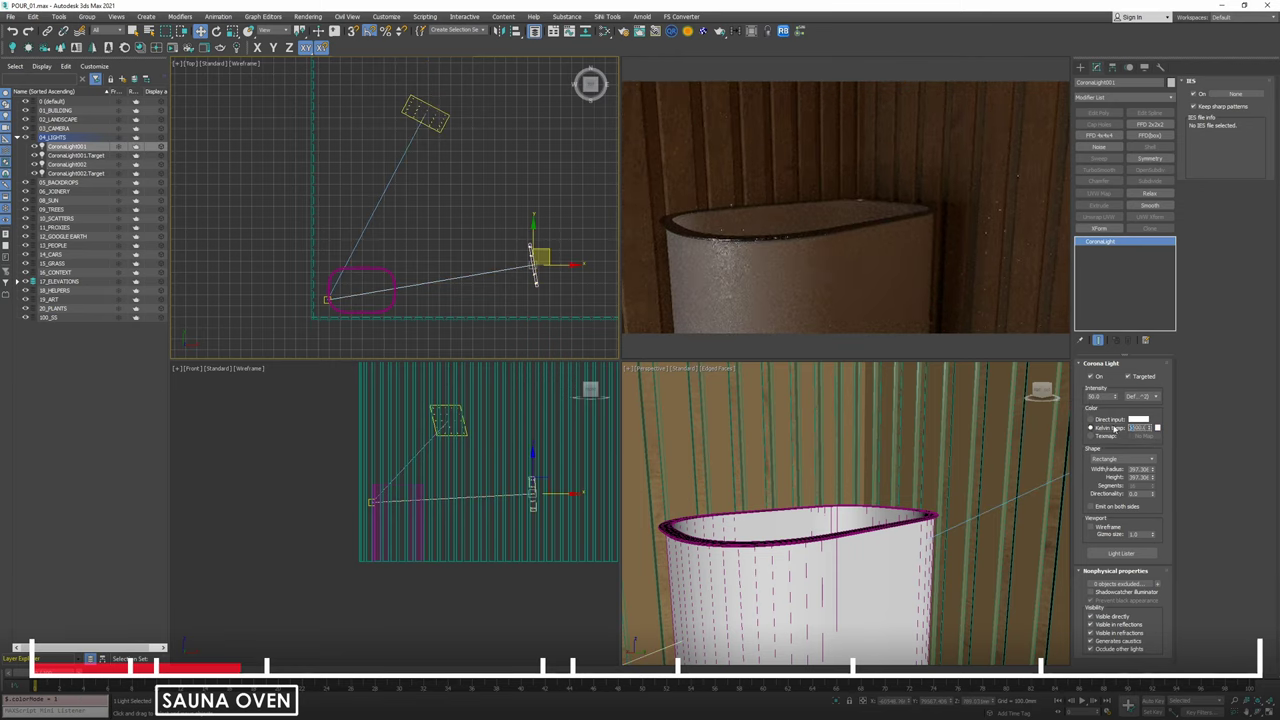
key(Return)
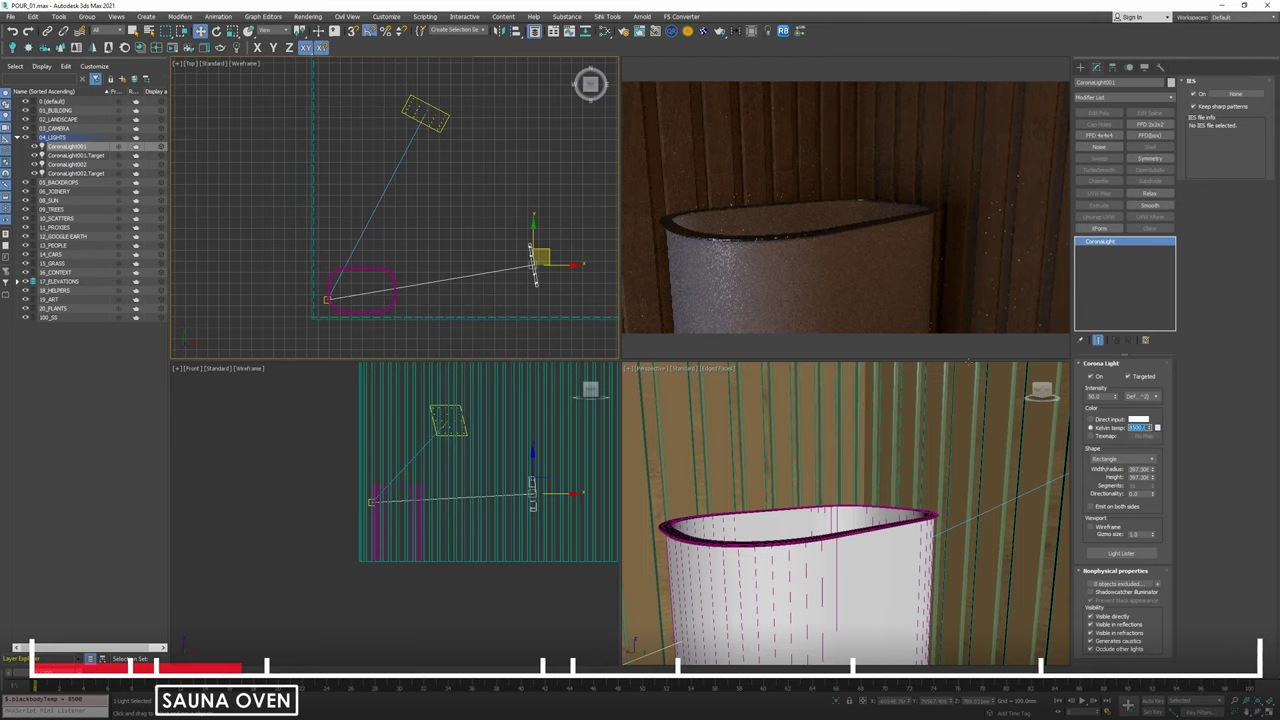
Add a UVW Map modifier with Box mapping and real-world map size to the room box Box001.
alt+middle_drag(822, 472, 845, 535)
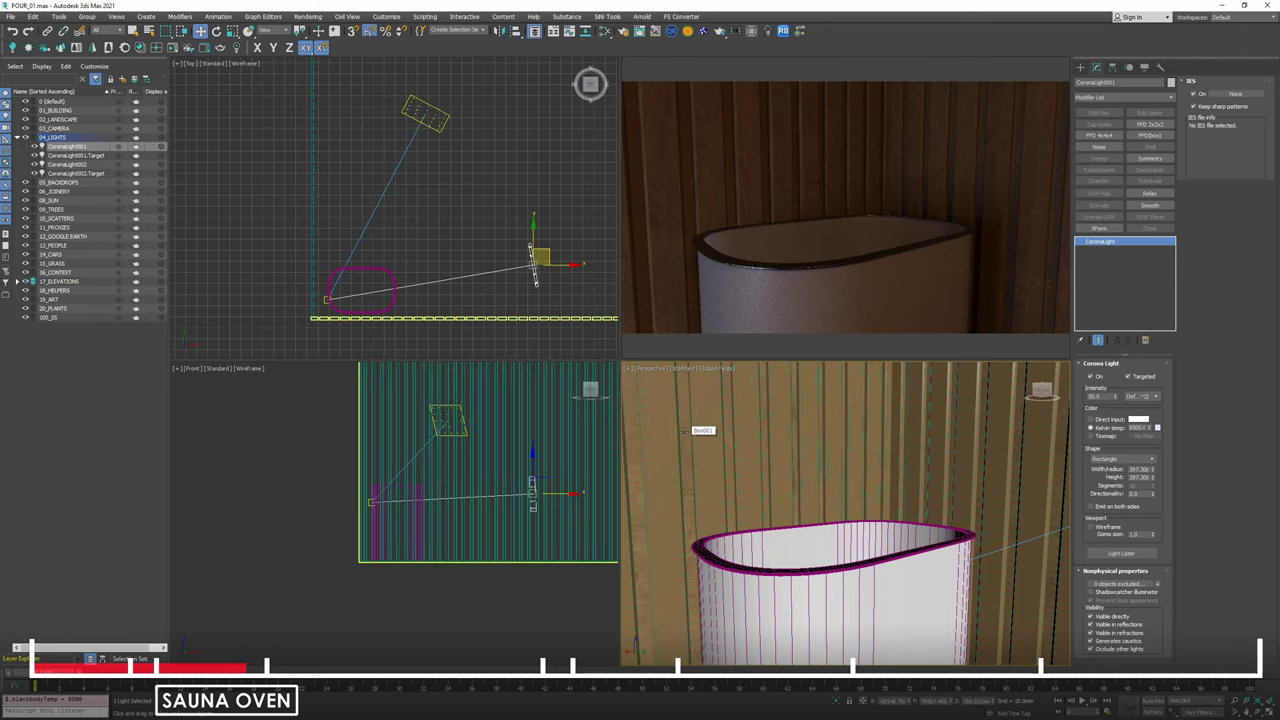
click(688, 430)
click(1123, 317)
click(1111, 240)
click(1099, 193)
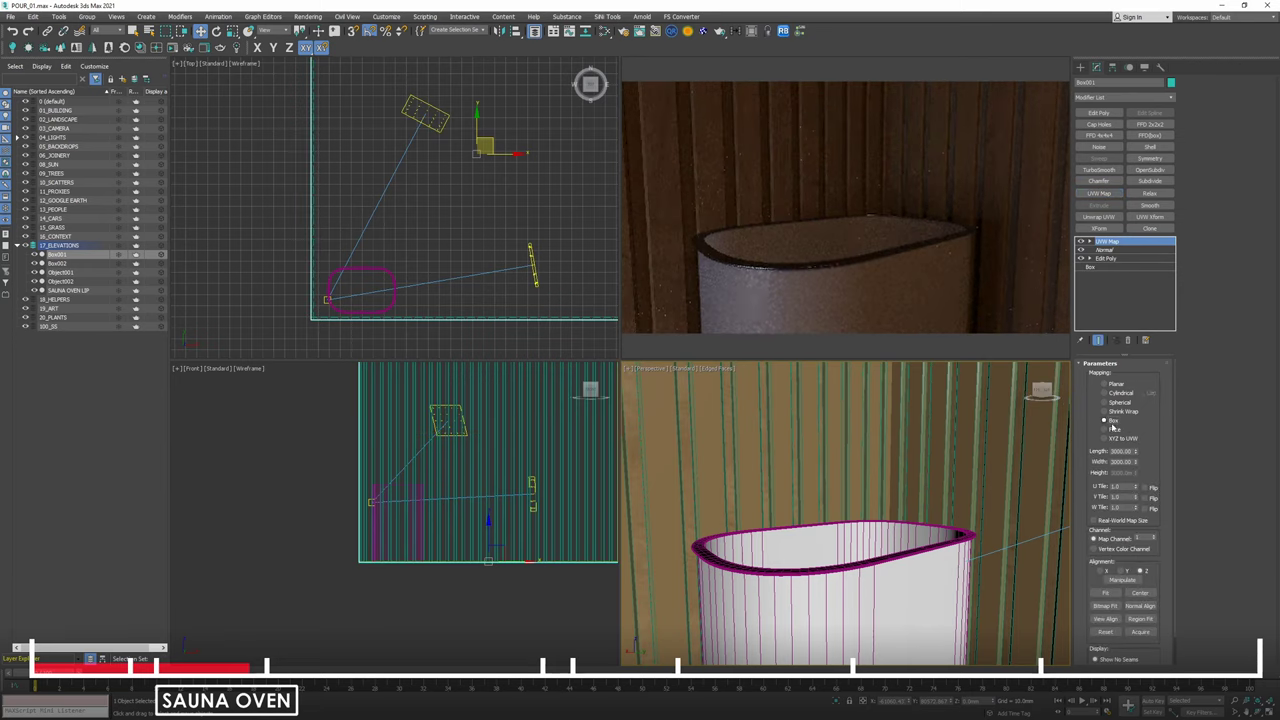
click(1113, 421)
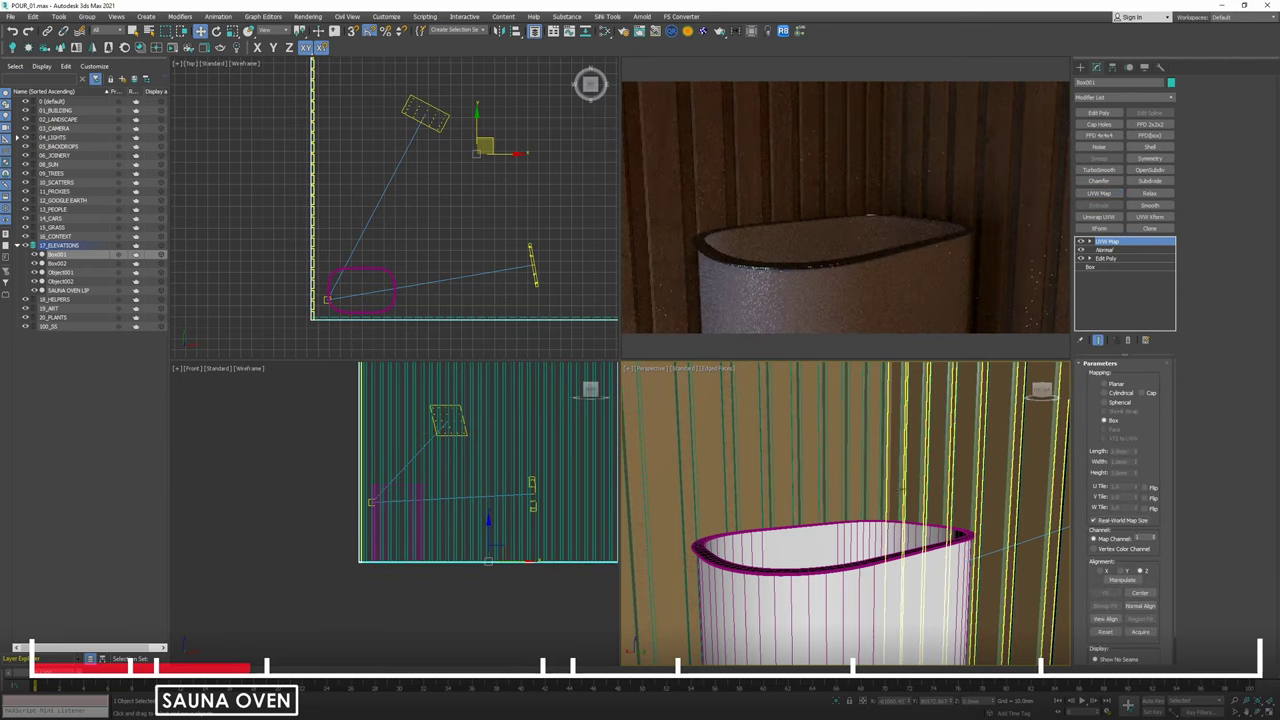
Add a Chamfer modifier with a 4 mm amount to both timber-board wall objects.
click(862, 474)
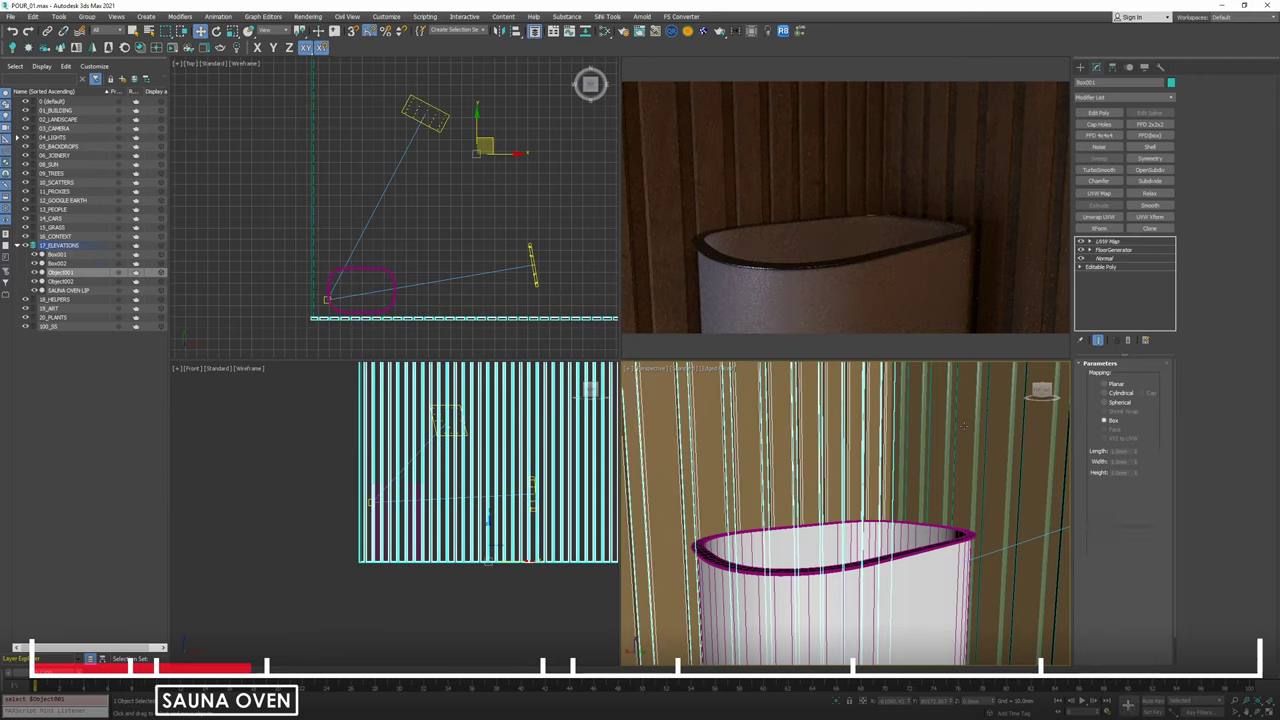
ctrl+click(1010, 450)
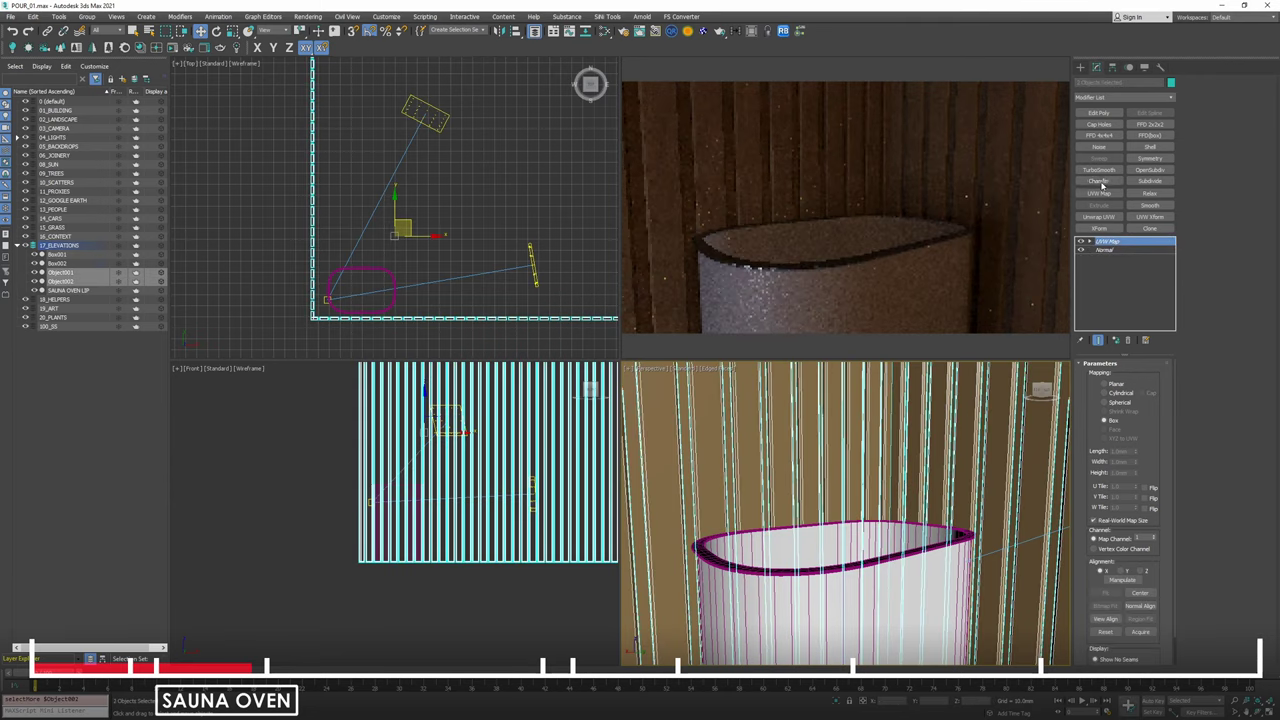
click(1100, 181)
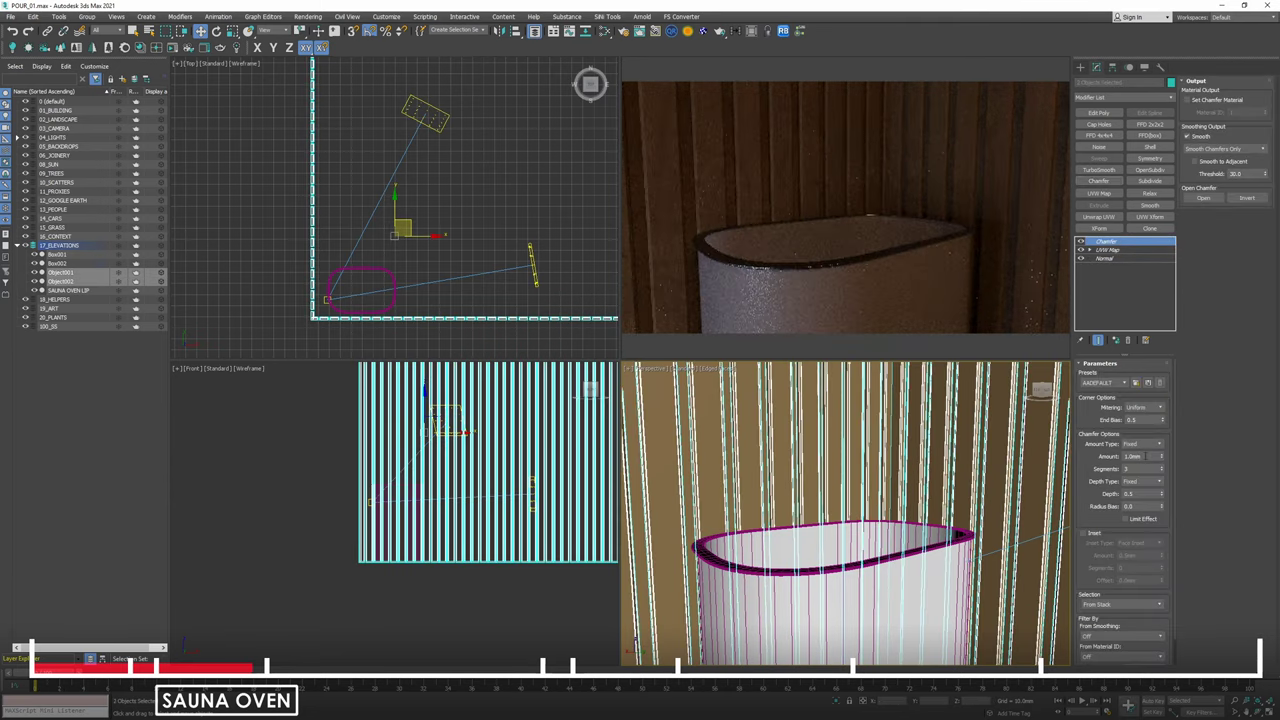
text(4)
key(Return)
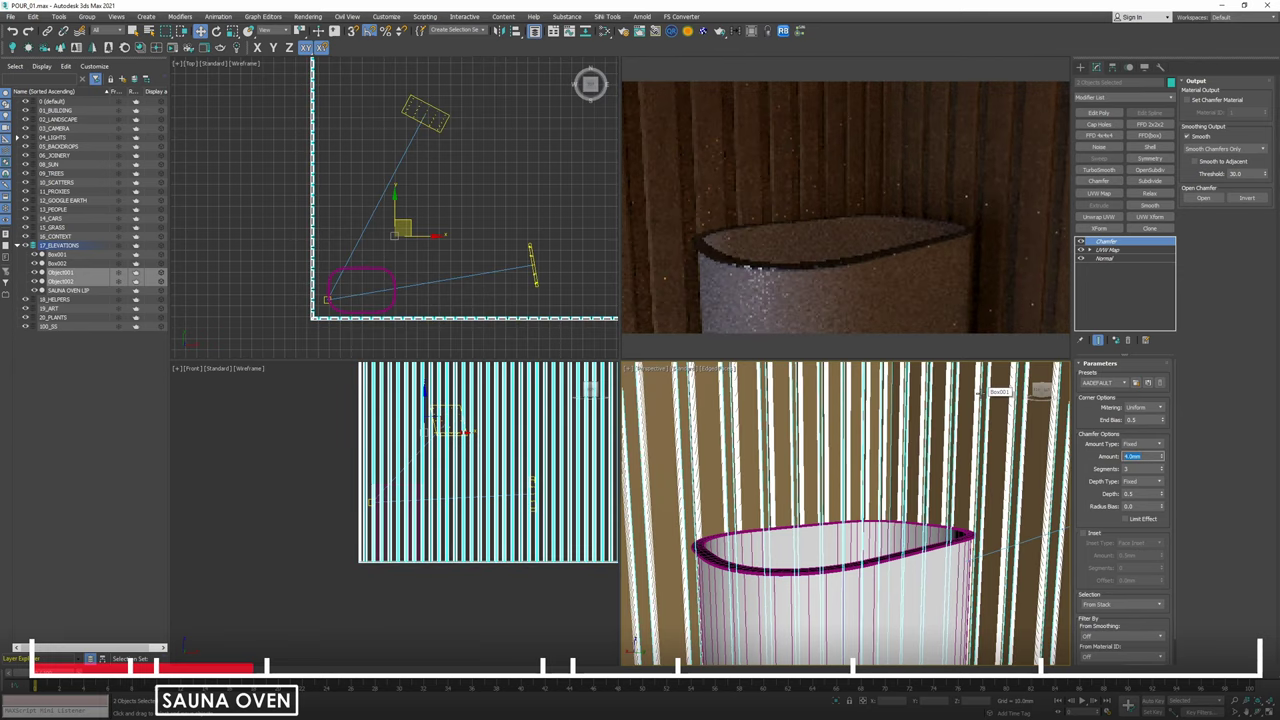
Align the UVW Map of the timber boards Object001 to the X axis.
alt+middle_drag(746, 441, 788, 446)
scroll(788, 446, up, 4)
scroll(788, 446, down, 4)
scroll(691, 474, up, 4)
scroll(691, 474, down, 2)
alt+middle_drag(691, 474, 730, 471)
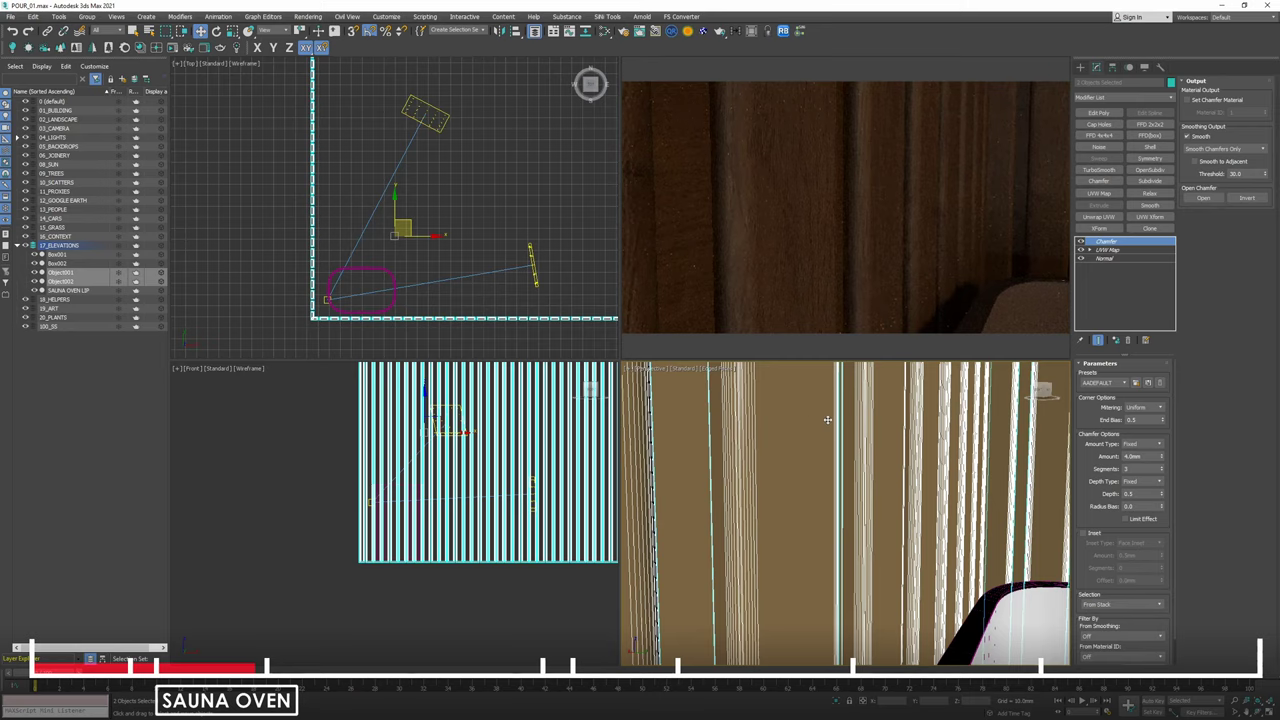
click(713, 467)
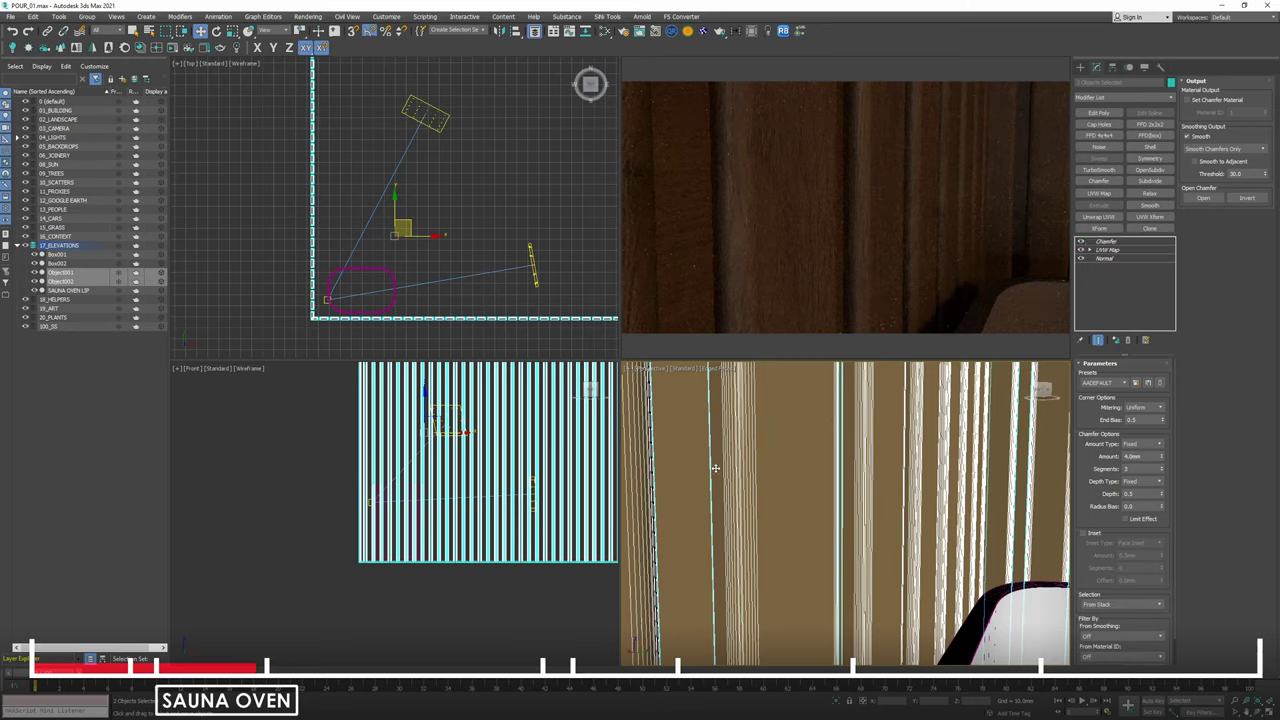
click(1111, 250)
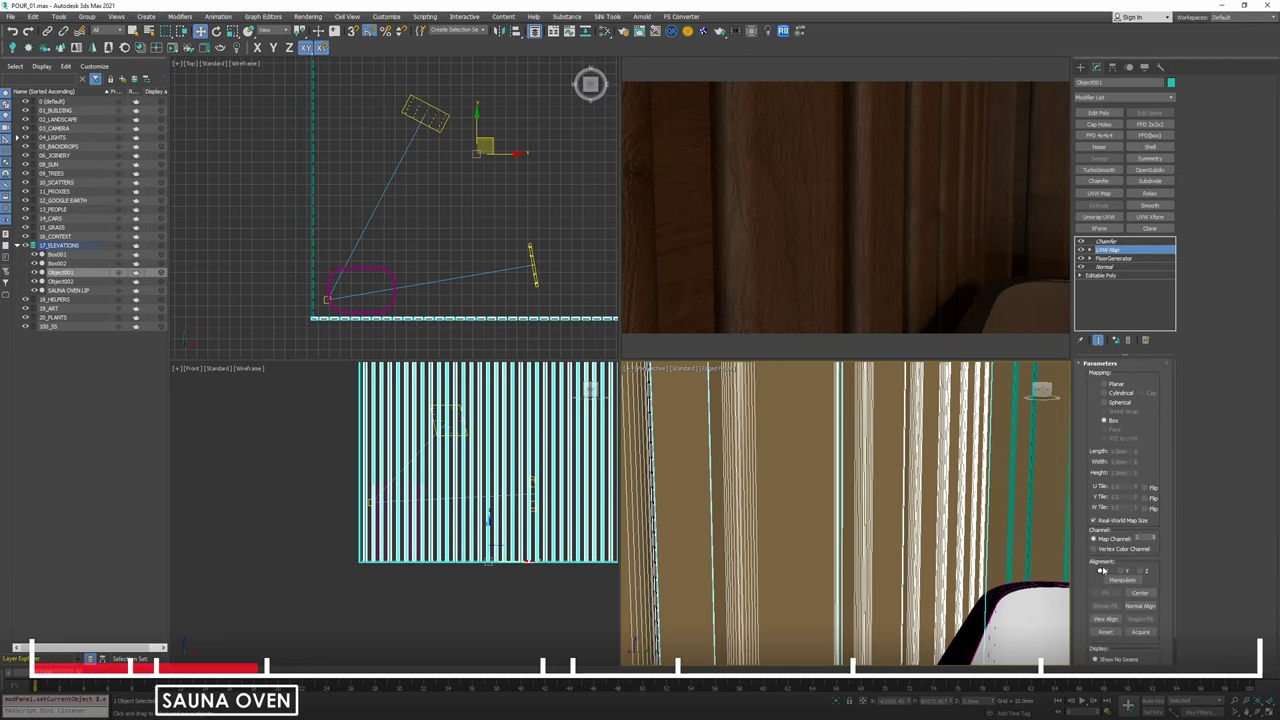
click(1102, 570)
Hide the timber boards Object001 and align the UVW mapping of the wall box behind them to X.
key(alt+q)
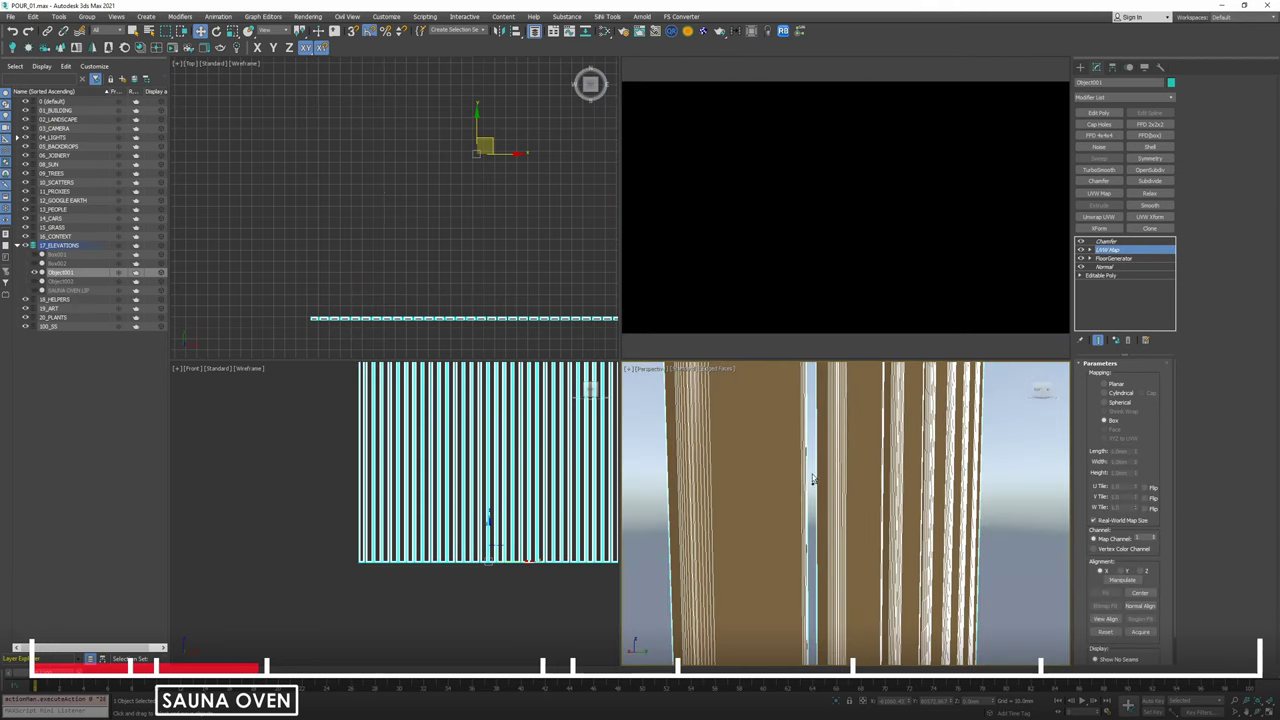
key(alt+q)
key(alt+h)
click(731, 457)
click(1101, 571)
Frame the open rim of the oven body in the perspective view and stop the interactive render.
scroll(849, 529, down, 7)
alt+middle_drag(897, 517, 855, 568)
click(848, 519)
click(885, 514)
key(z)
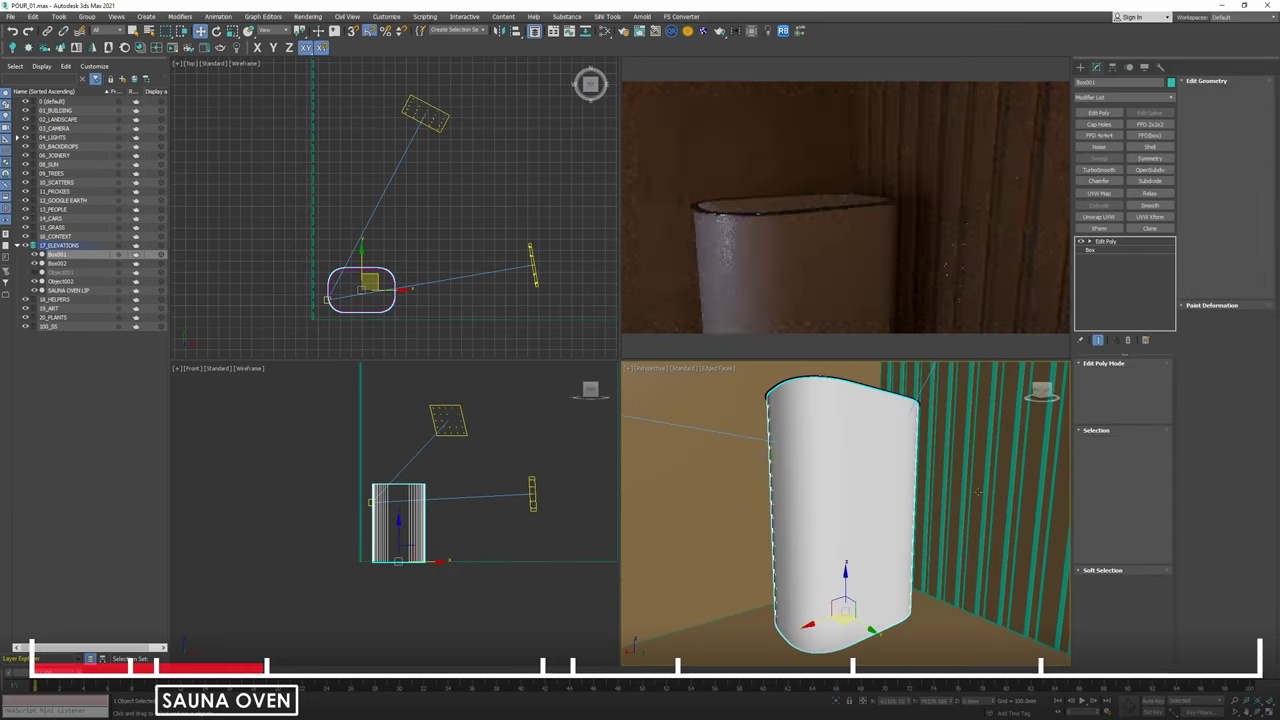
alt+middle_drag(906, 474, 880, 500)
middle_drag(877, 452, 879, 508)
scroll(861, 450, up, 4)
right_click(849, 260)
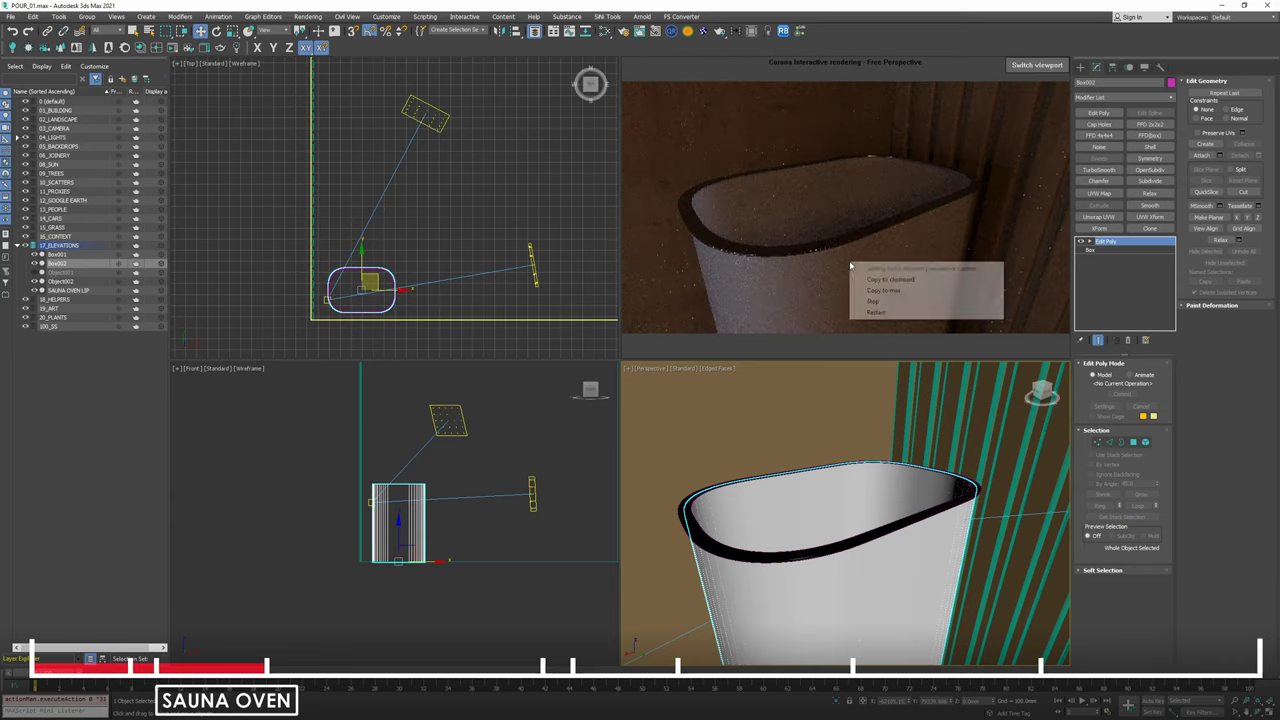
click(872, 301)
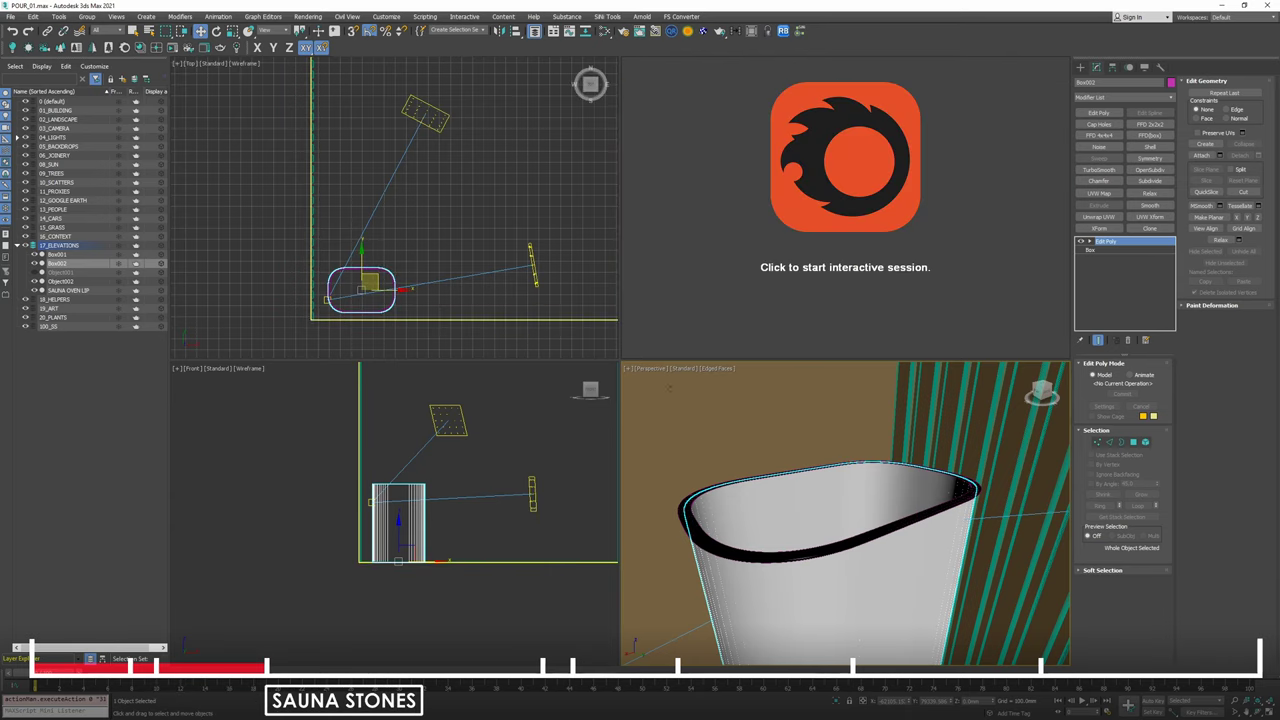
Create a sphere of about 45 mm radius inside the oven outline and raise it to the oven's opening.
click(397, 238)
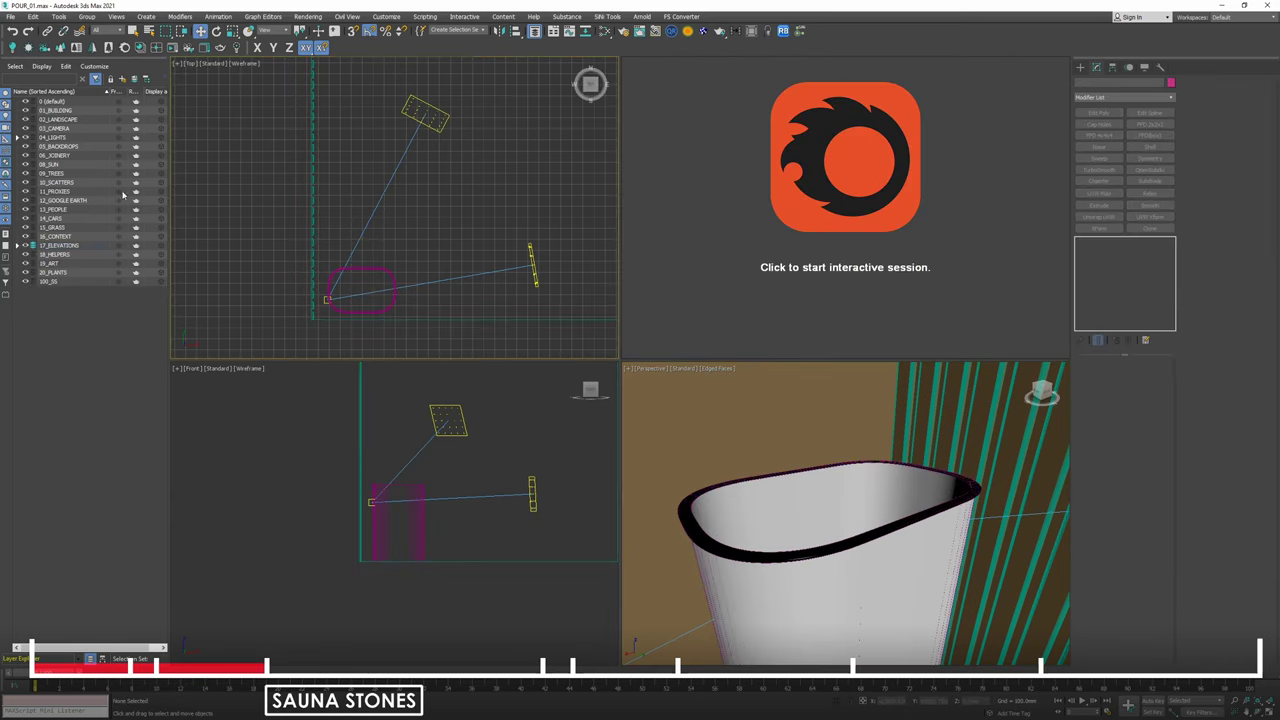
click(1080, 67)
scroll(420, 270, up, 10)
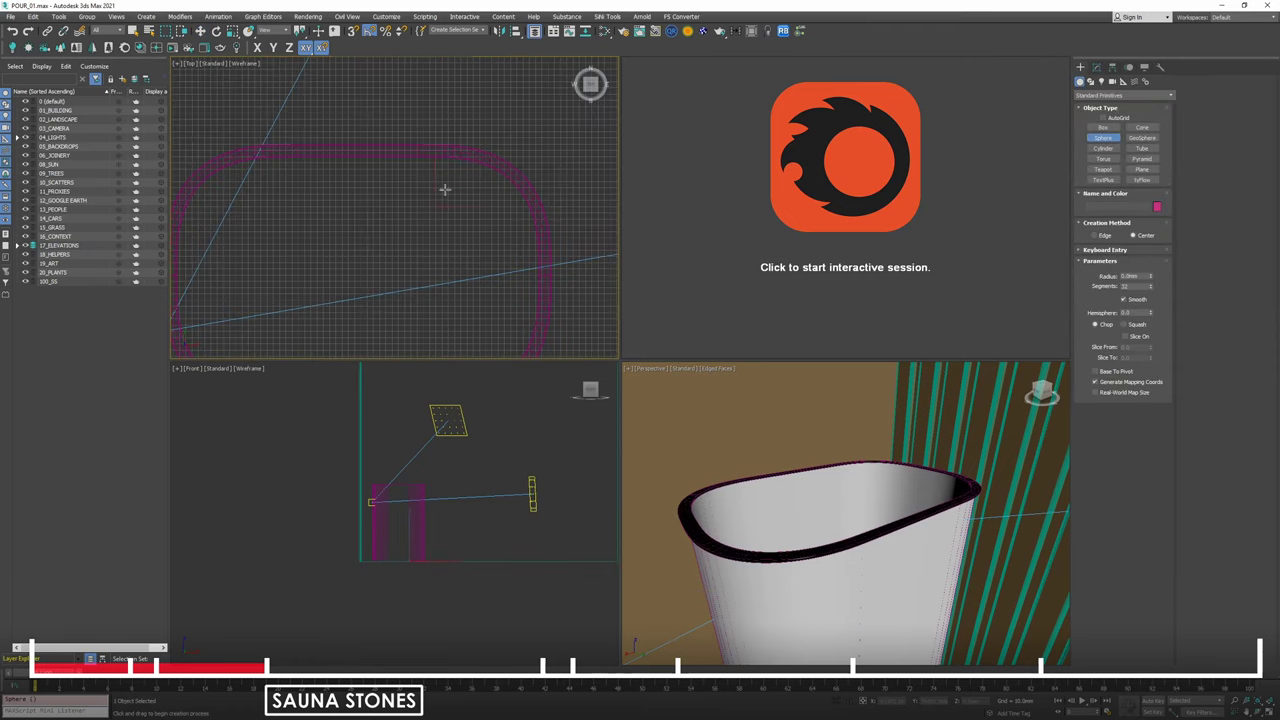
drag(434, 206, 462, 206)
key(w)
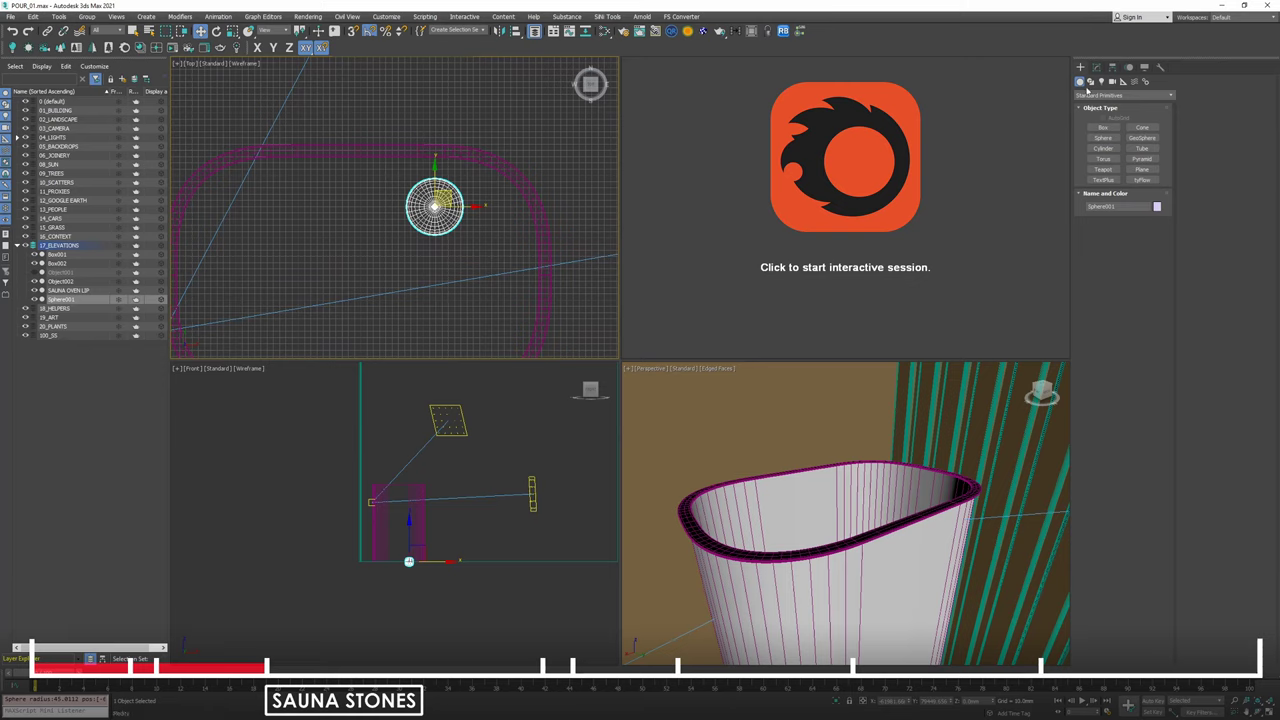
drag(408, 535, 418, 451)
Reduce the sphere's segment count, trying 12 and settling on 16.
click(1096, 67)
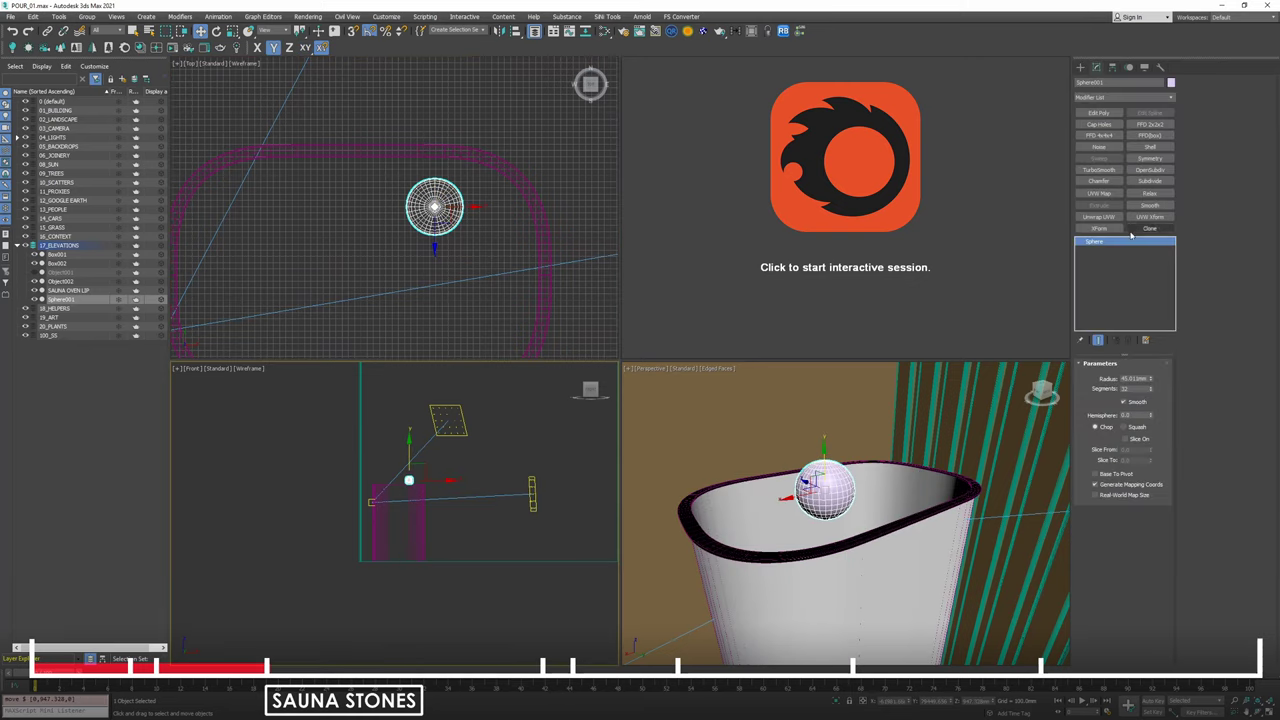
click(1101, 148)
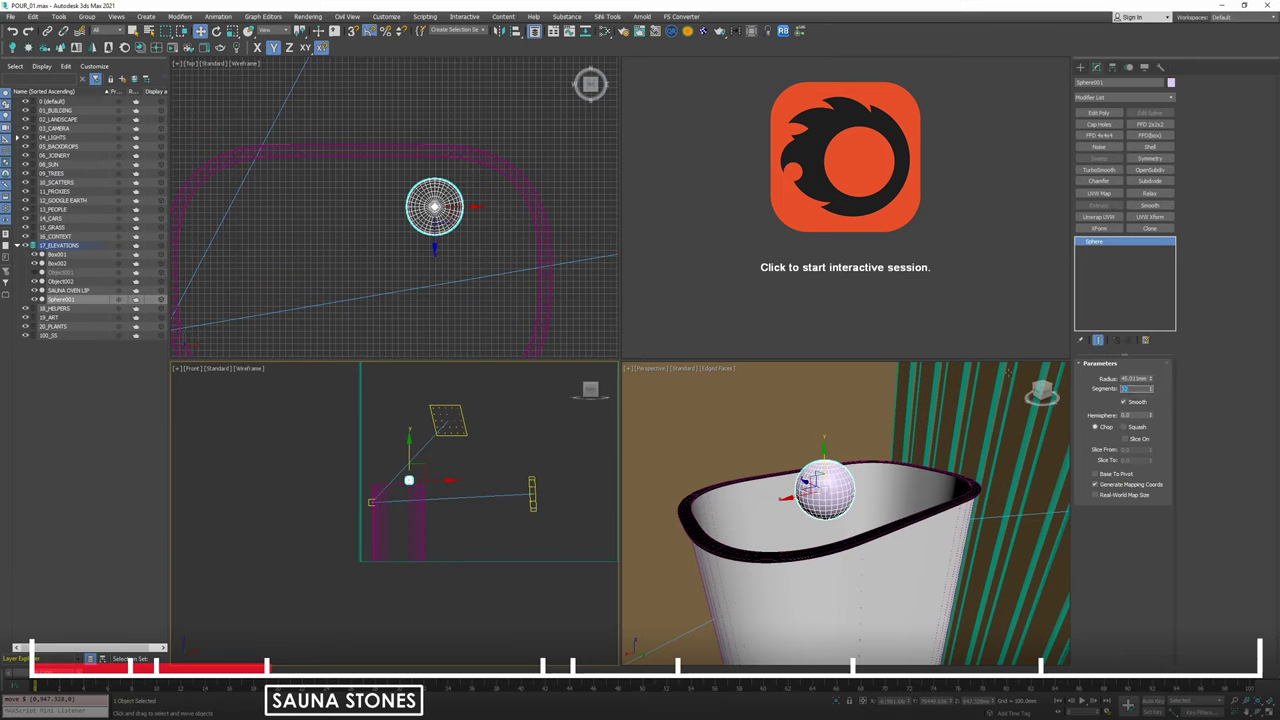
text(12)
key(Return)
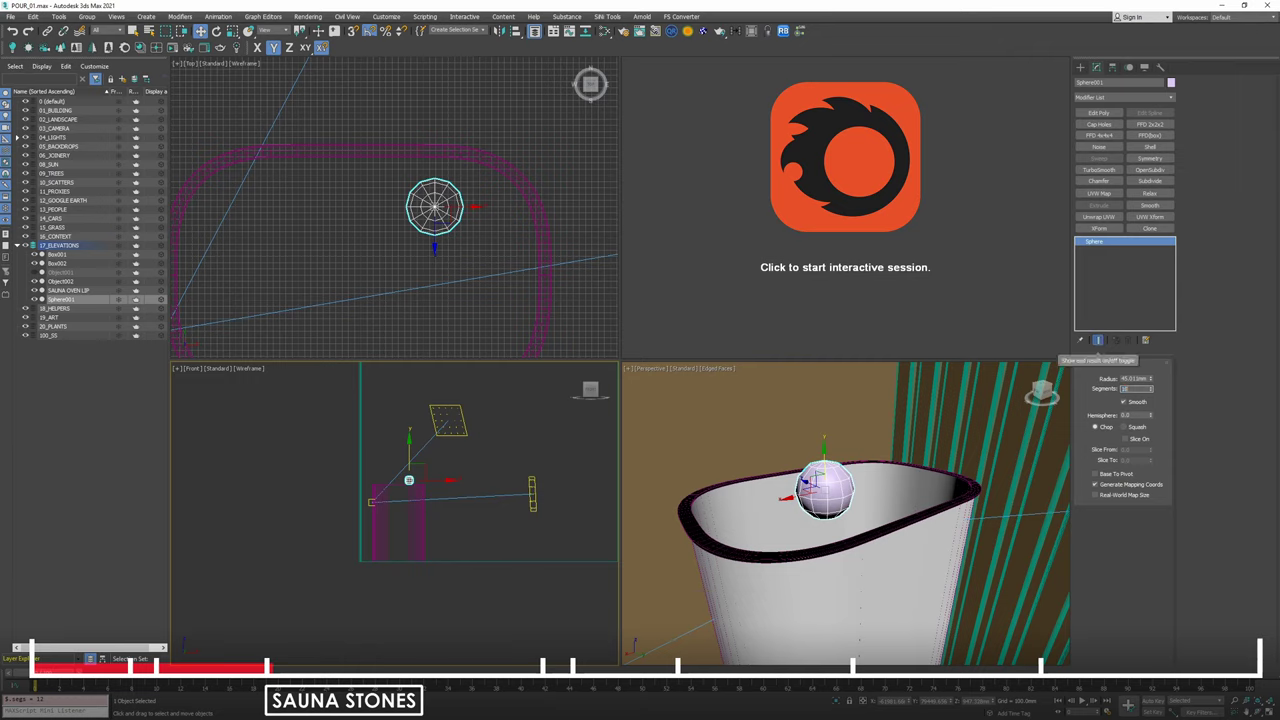
text(16)
key(Return)
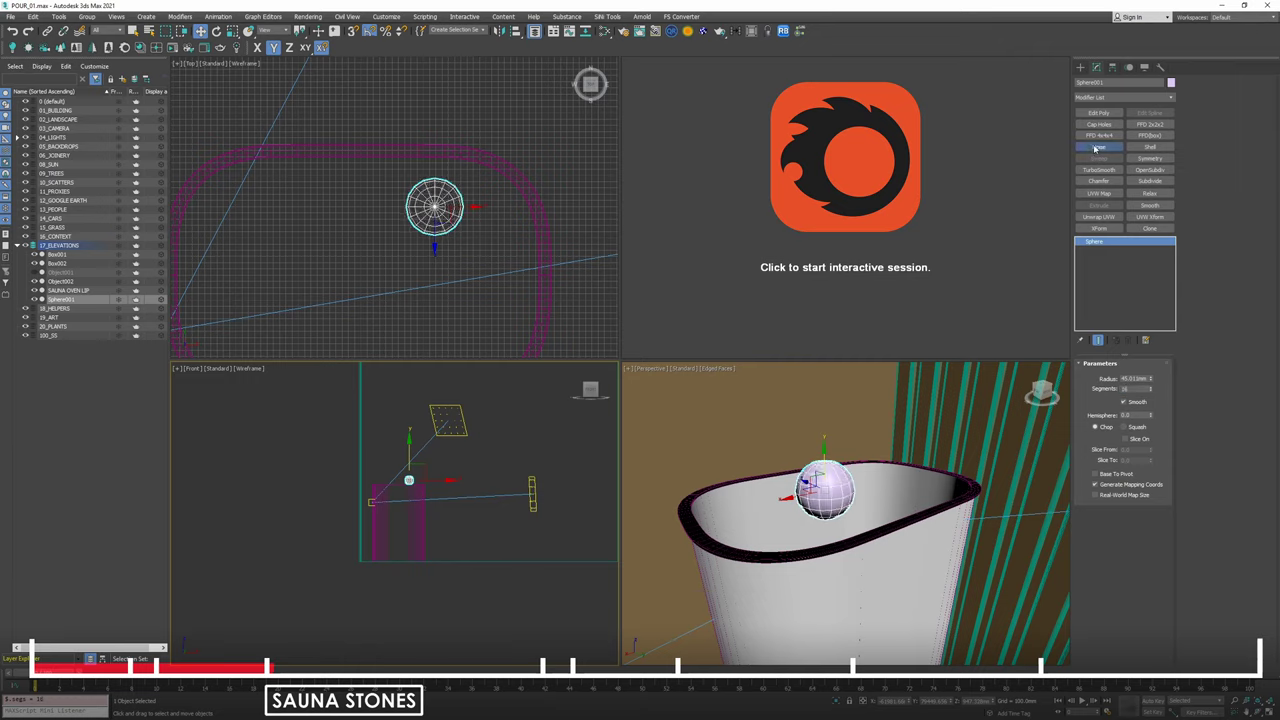
Add a Noise modifier to the sphere with a strength of 20 mm in X, Y and Z.
click(1097, 147)
text(20)
key(Tab)
text(20)
key(Tab)
text(20)
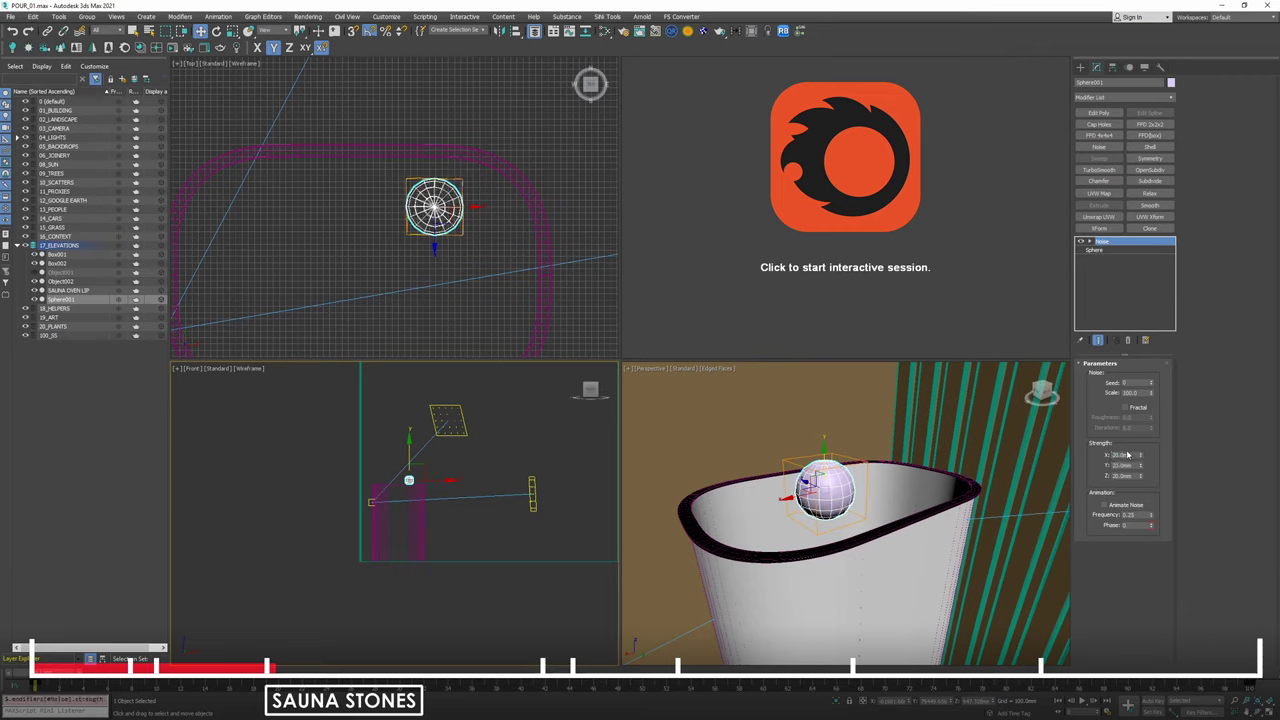
Raise the sphere's Noise strength to 50 mm on all three axes and lower the noise scale to about 54.
text(50)
key(Tab)
text(50)
key(Tab)
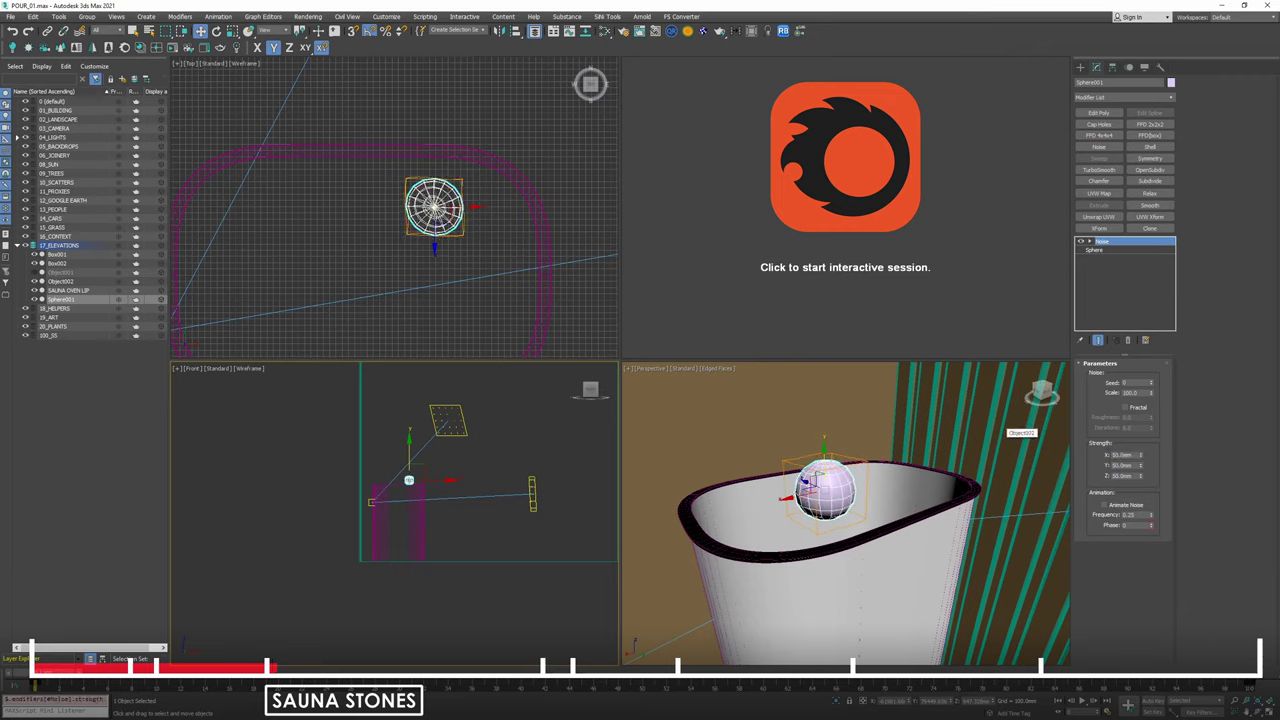
mouse_move(1152, 397)
mouse_down()
mouse_move(1161, 340)
mouse_move(1162, 414)
mouse_up()
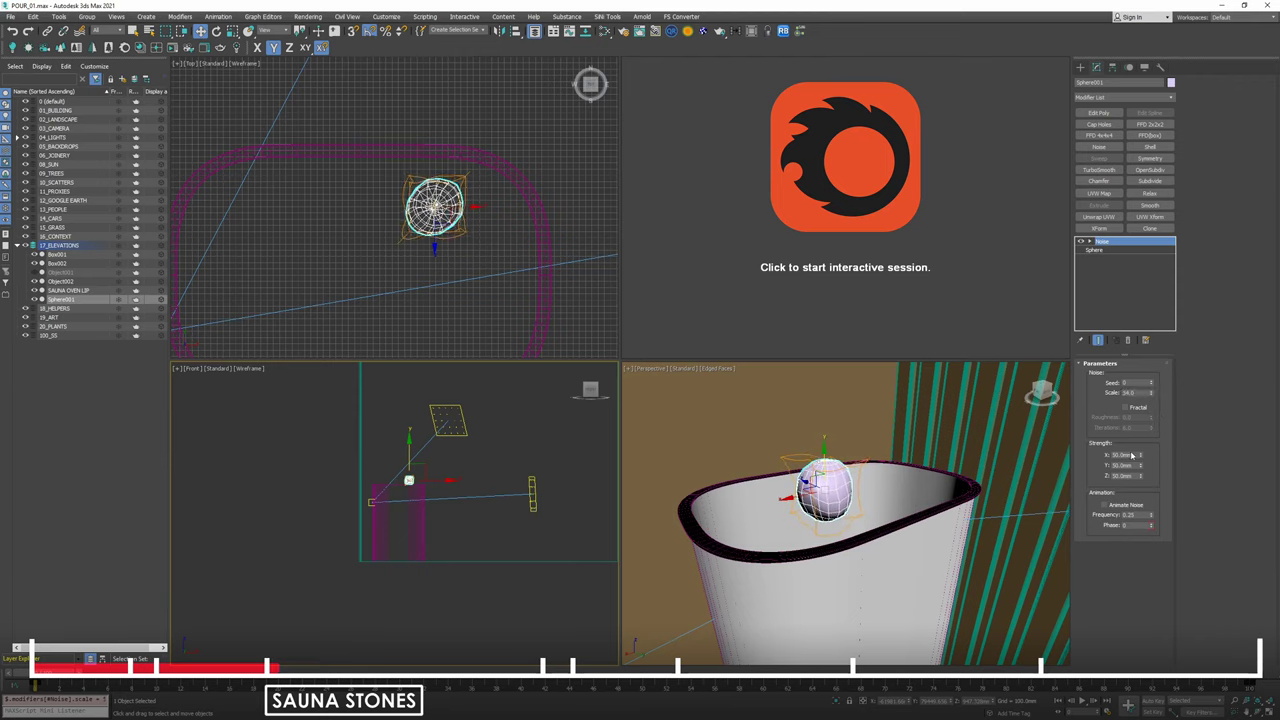
Raise the sphere's Noise strength to 200 mm in X, Y and Z and the noise scale to about 100.
key(Tab)
text(200)
key(Tab)
text(2)
drag(1156, 392, 1165, 347)
middle_click(891, 489)
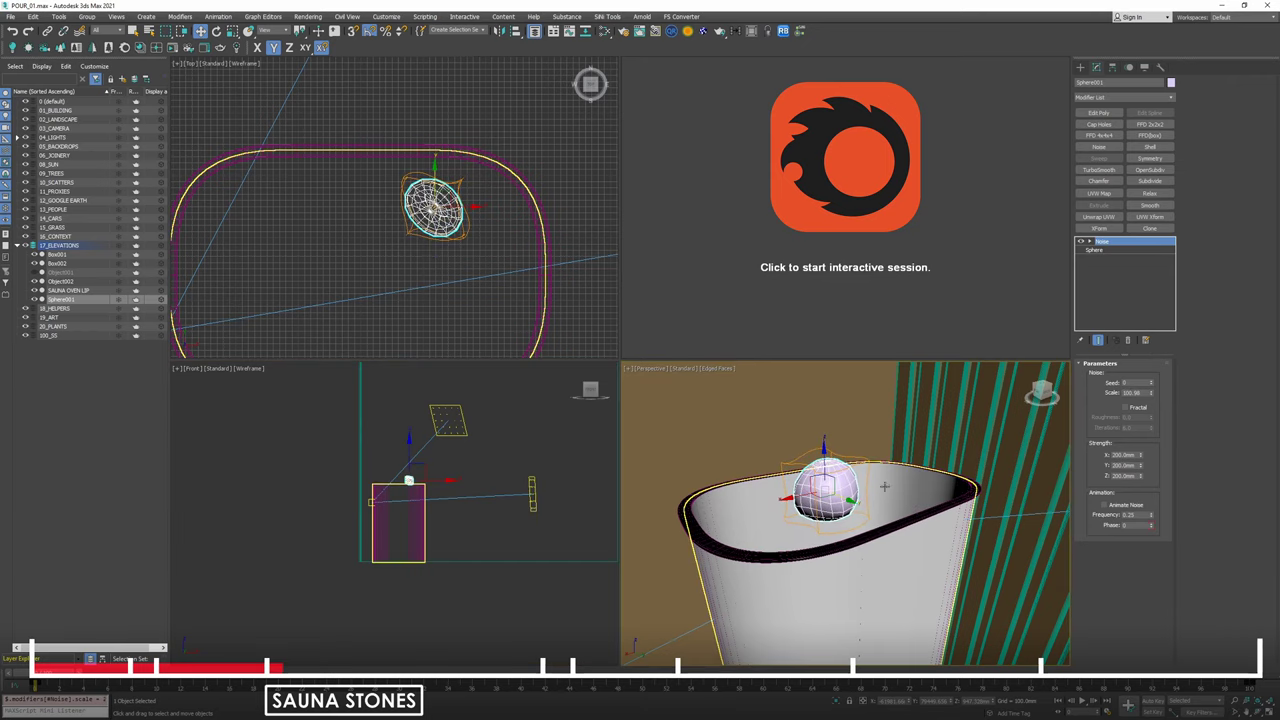
Flatten the sphere into a pebble shape with non-uniform scaling and raise it above the oven opening.
key(F7)
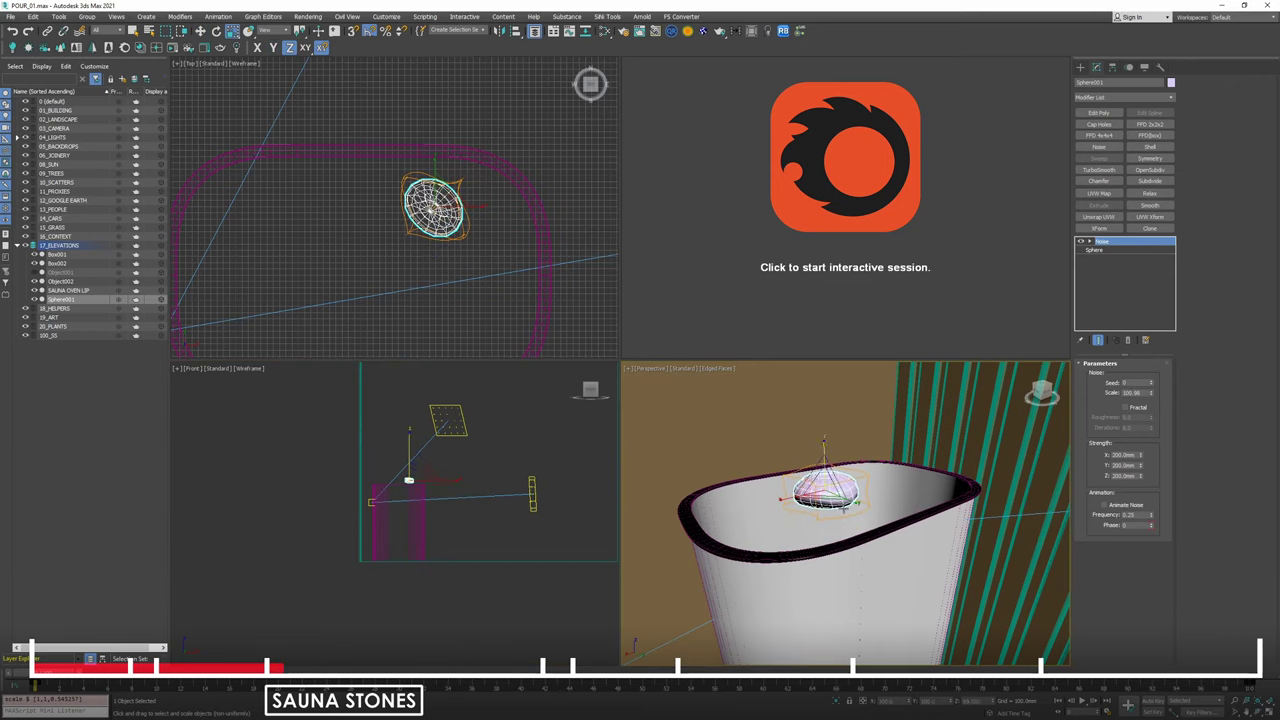
drag(856, 502, 841, 497)
key(z)
alt+middle_drag(841, 497, 815, 480)
middle_drag(825, 376, 837, 457)
key(w)
scroll(837, 457, down, 3)
drag(828, 481, 828, 429)
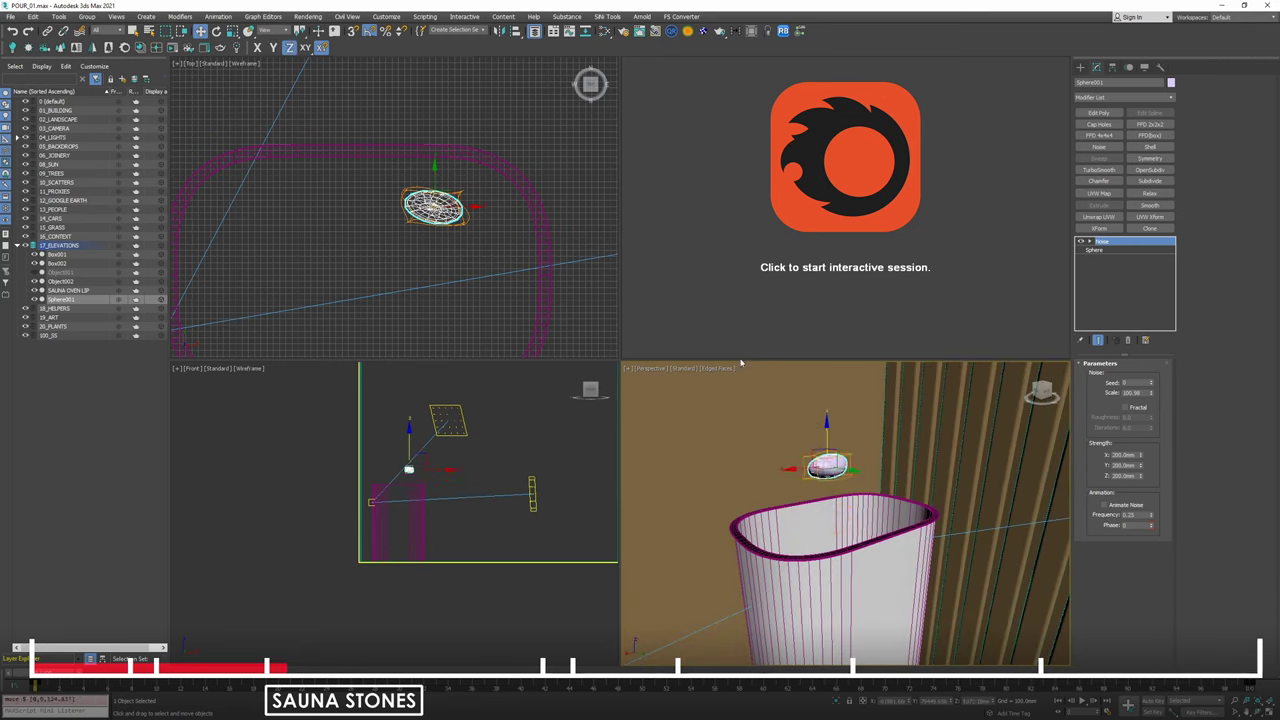
Assign the Marble Crema Marfil material from the Corona Material Library's Stone category to the pebble.
click(141, 47)
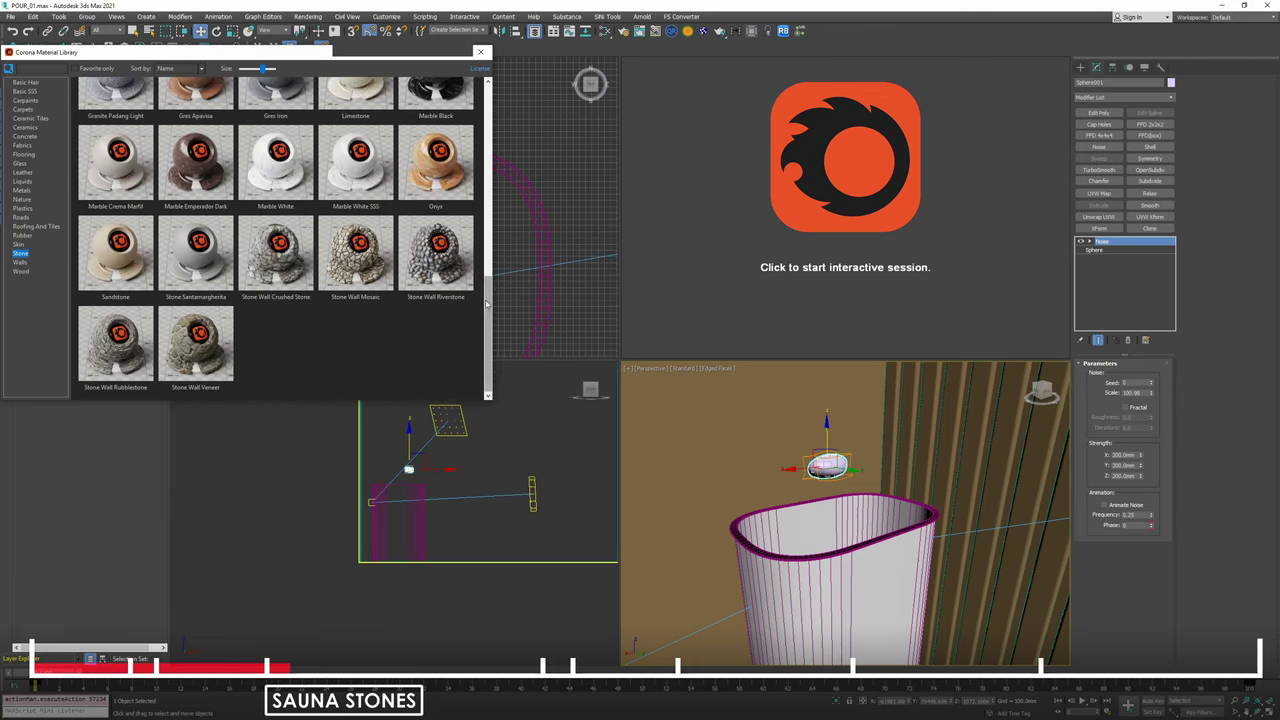
scroll(252, 327, up, 4)
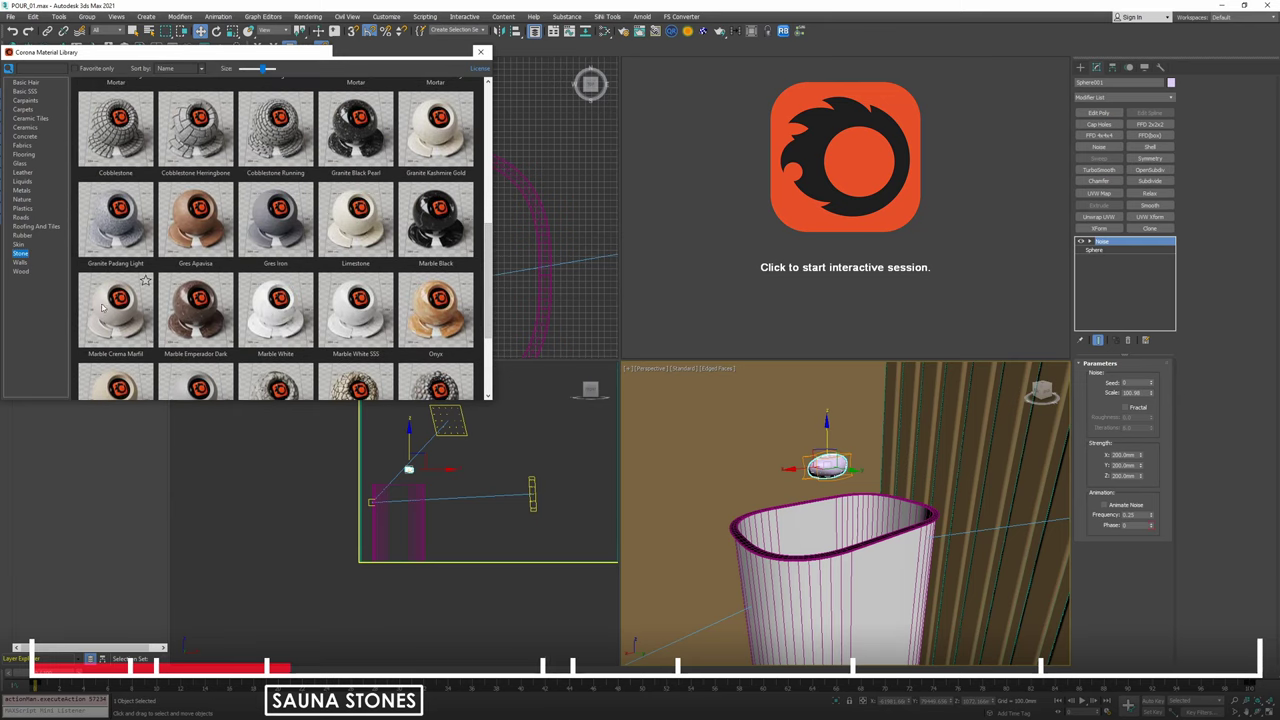
right_click(102, 302)
click(130, 333)
scroll(836, 495, up, 2)
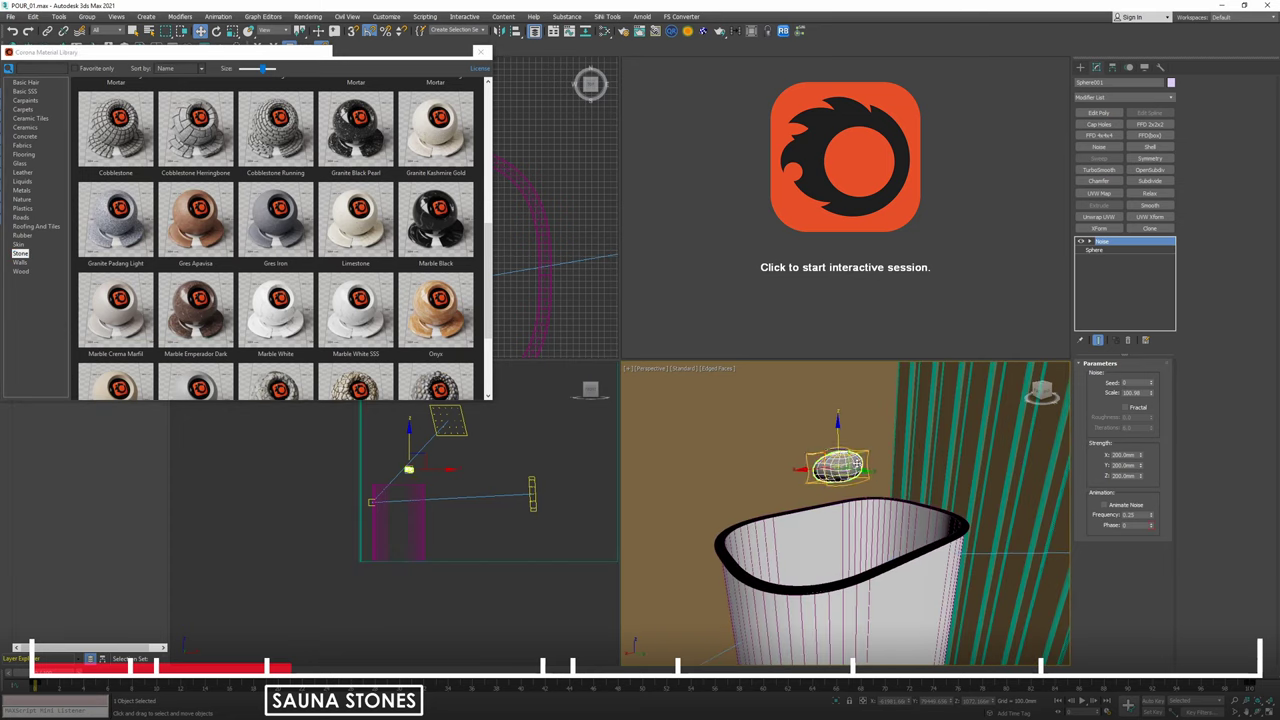
Add a UVW Map modifier to the pebble with Box mapping and real-world map size.
click(1097, 194)
click(1108, 420)
click(1096, 521)
Run the Corona interactive render to examine the pebble's stone surface up close, and stop the session.
click(763, 229)
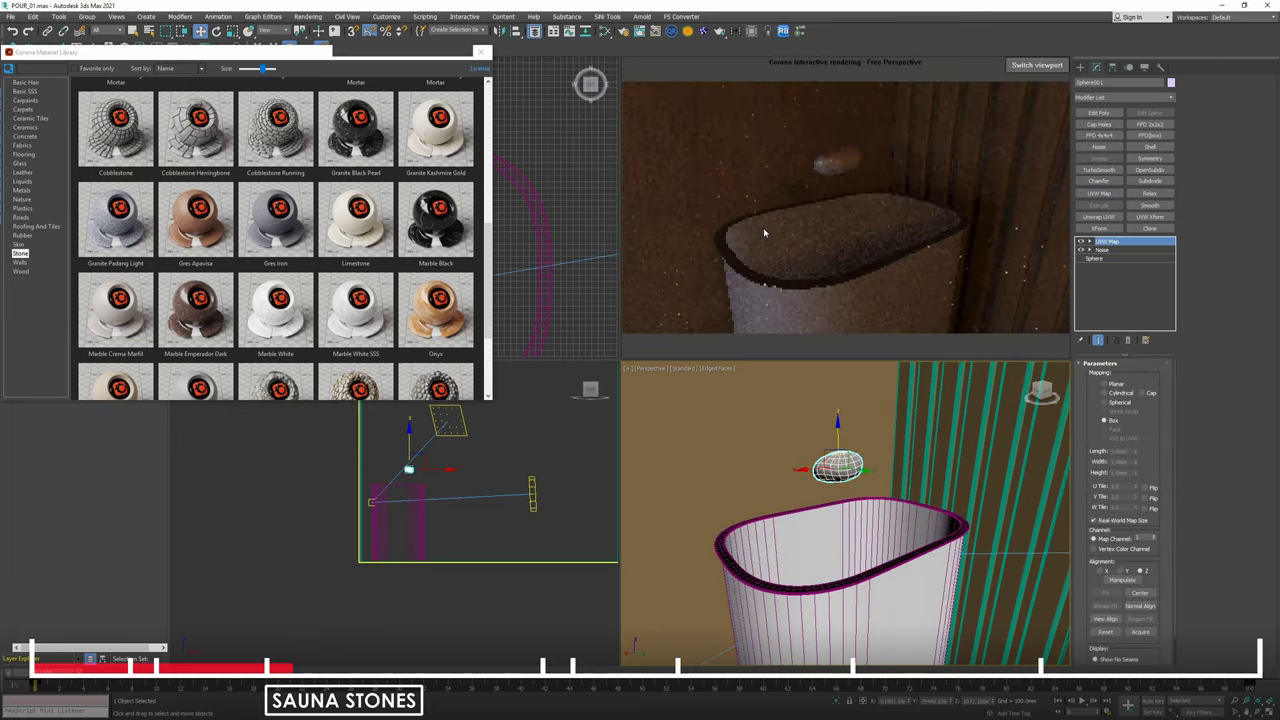
scroll(845, 500, up, 3)
scroll(826, 467, up, 4)
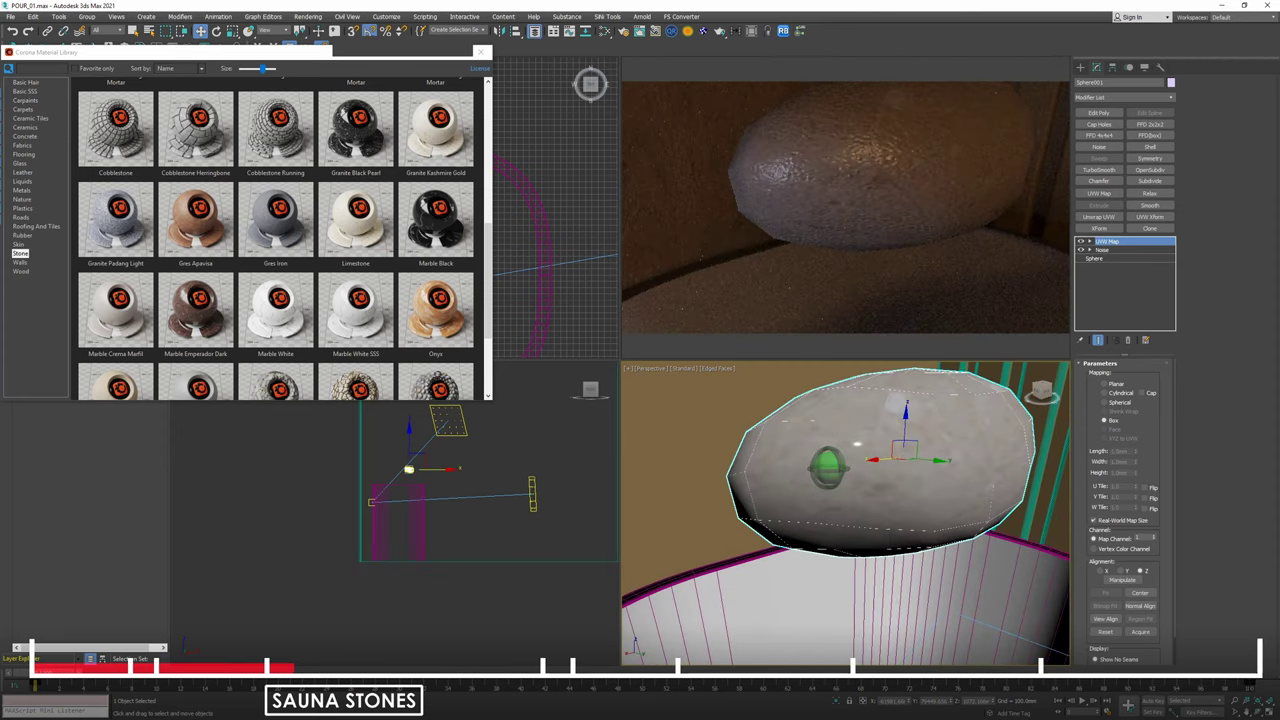
scroll(826, 467, down, 7)
middle_drag(840, 447, 833, 451)
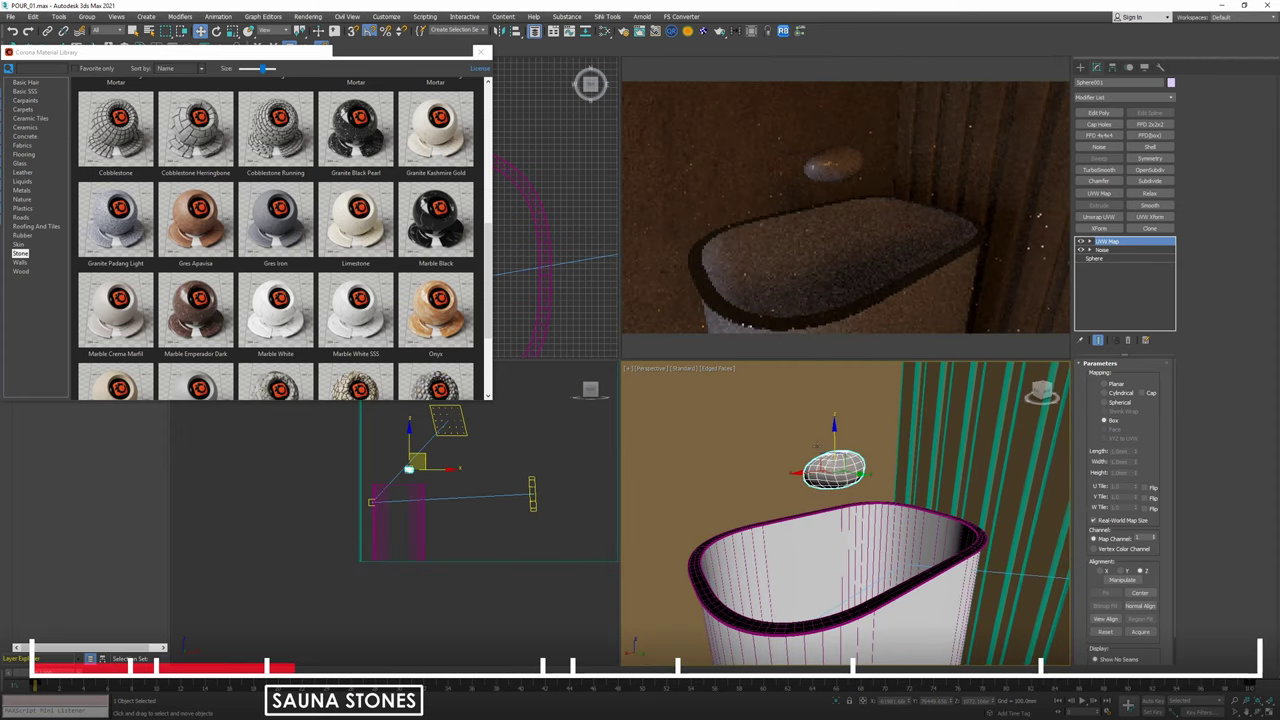
right_click(811, 234)
click(831, 272)
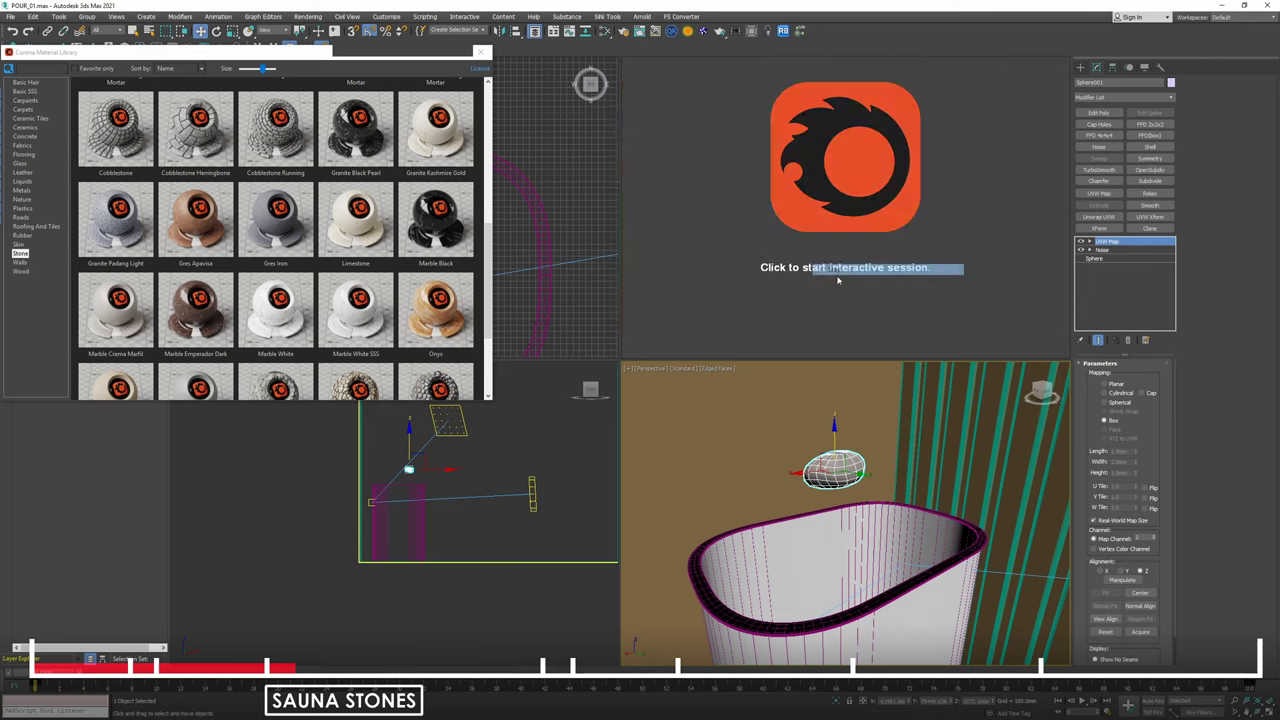
Raise the pebble higher above the oven, deselect it and close the material library.
scroll(836, 560, down, 2)
alt+middle_drag(835, 505, 833, 511)
drag(828, 473, 828, 402)
key(ctrl+d)
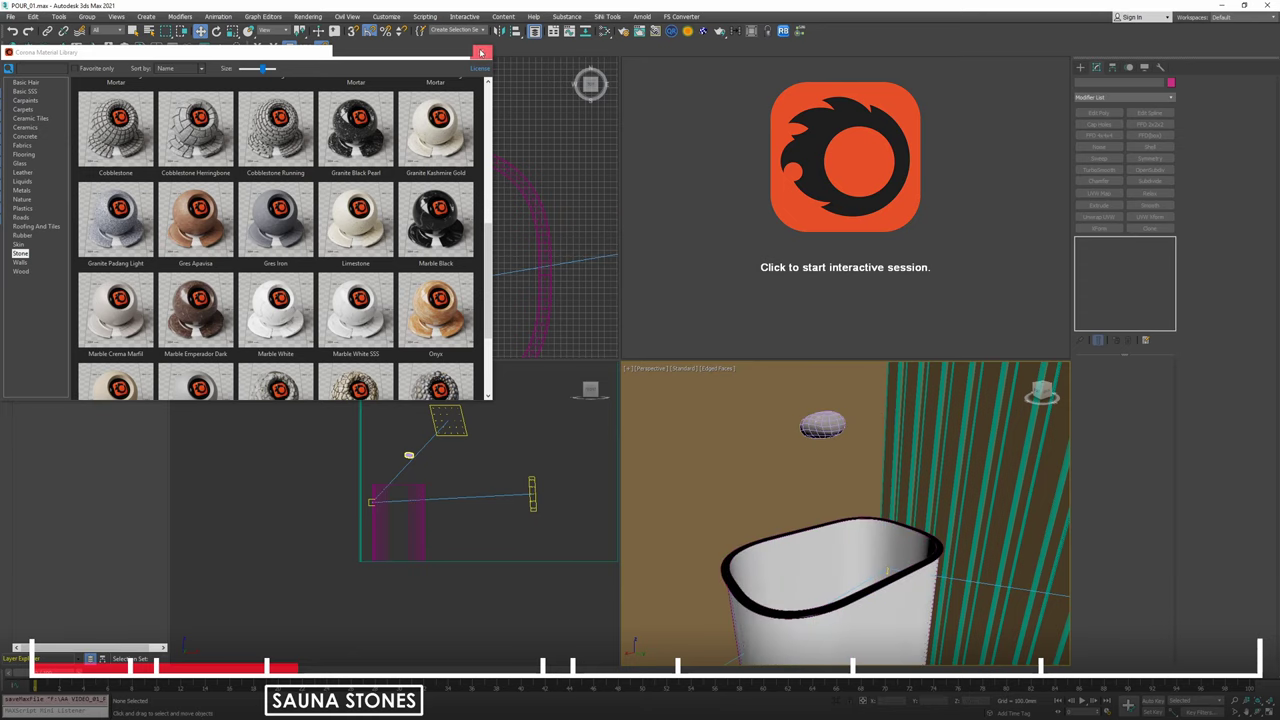
click(480, 52)
Isolate the pebble together with the oven's outer shell, hiding the rest of the scene.
click(860, 590)
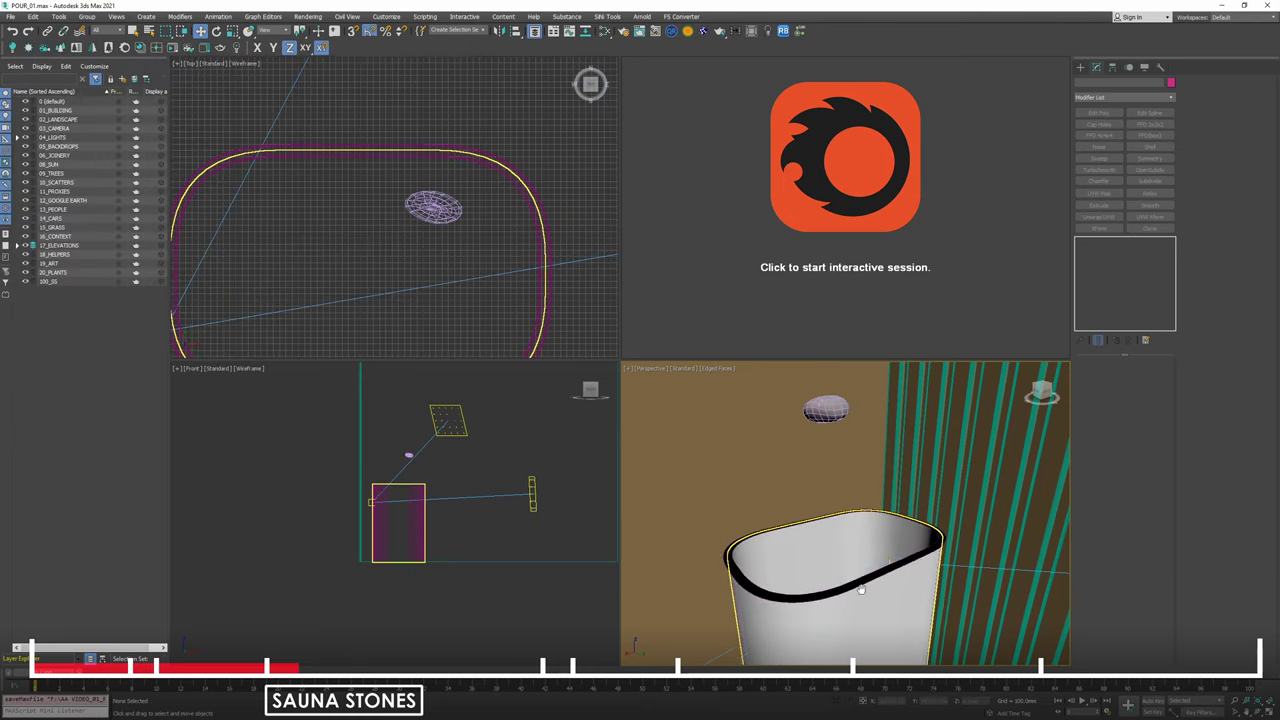
click(832, 412)
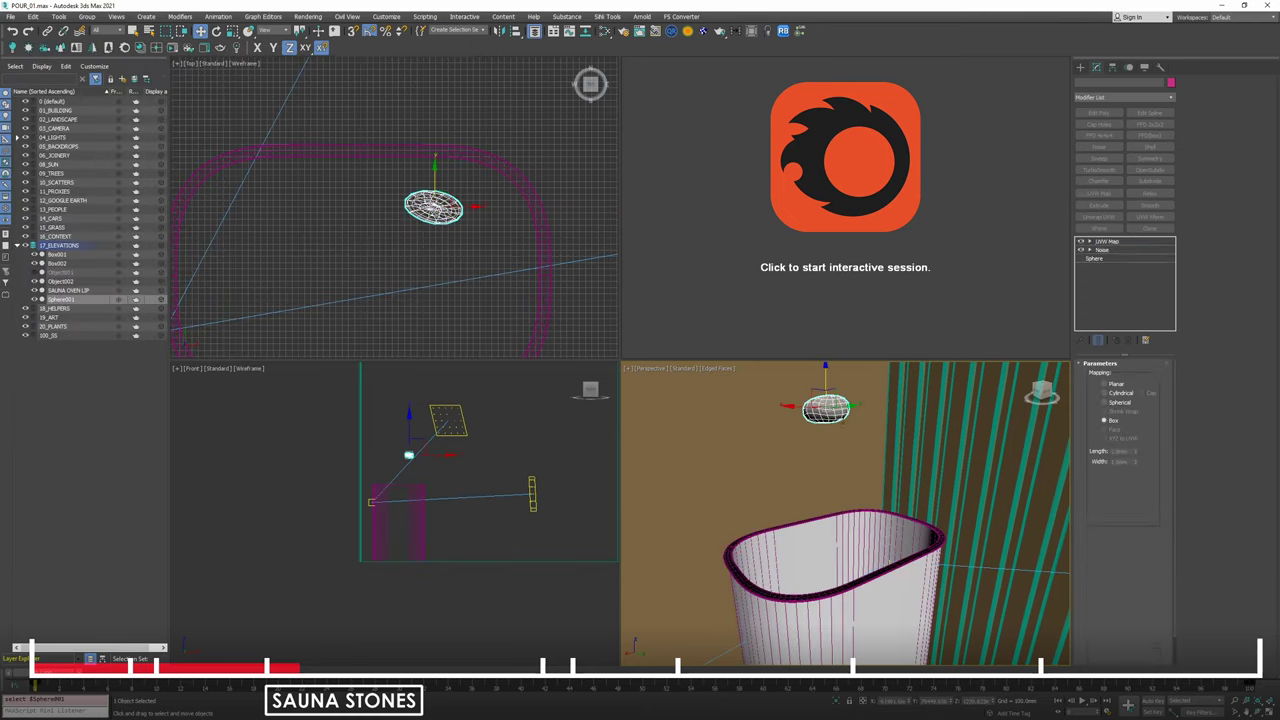
ctrl+click(845, 543)
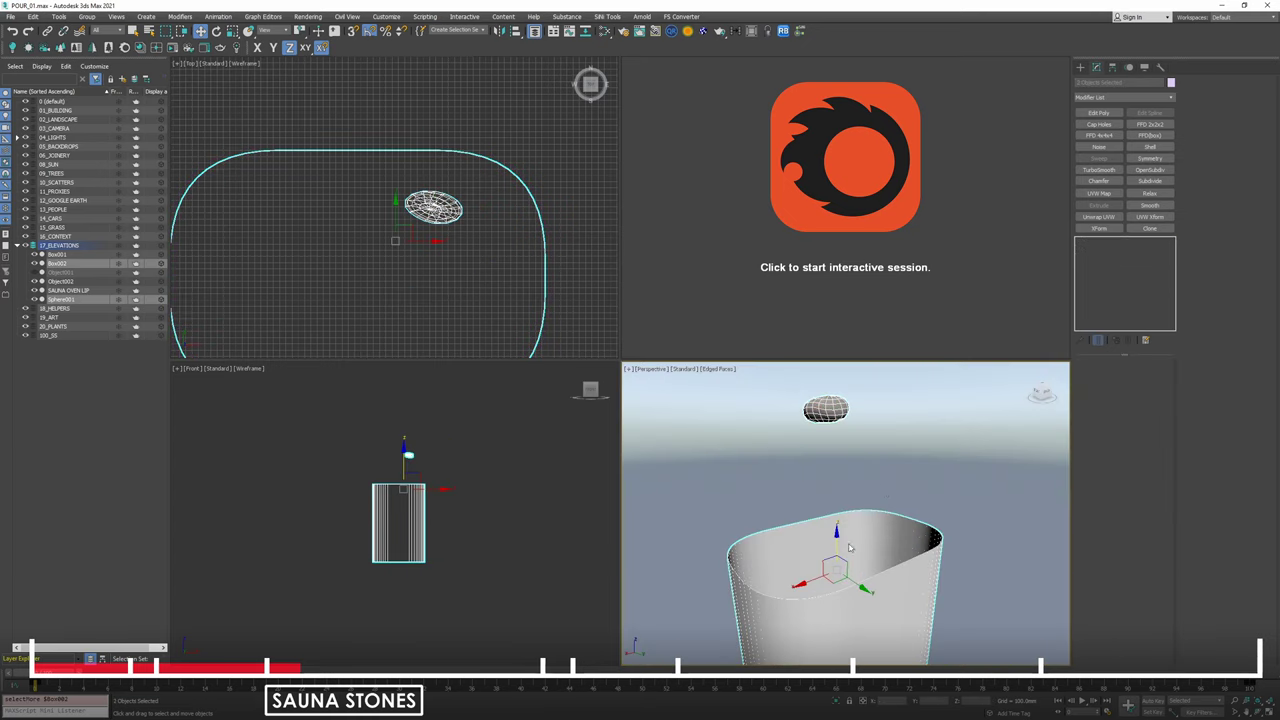
click(897, 466)
Create a plane of about 710 x 960 mm around the oven outline and raise it to just below the rim.
middle_drag(491, 216, 513, 187)
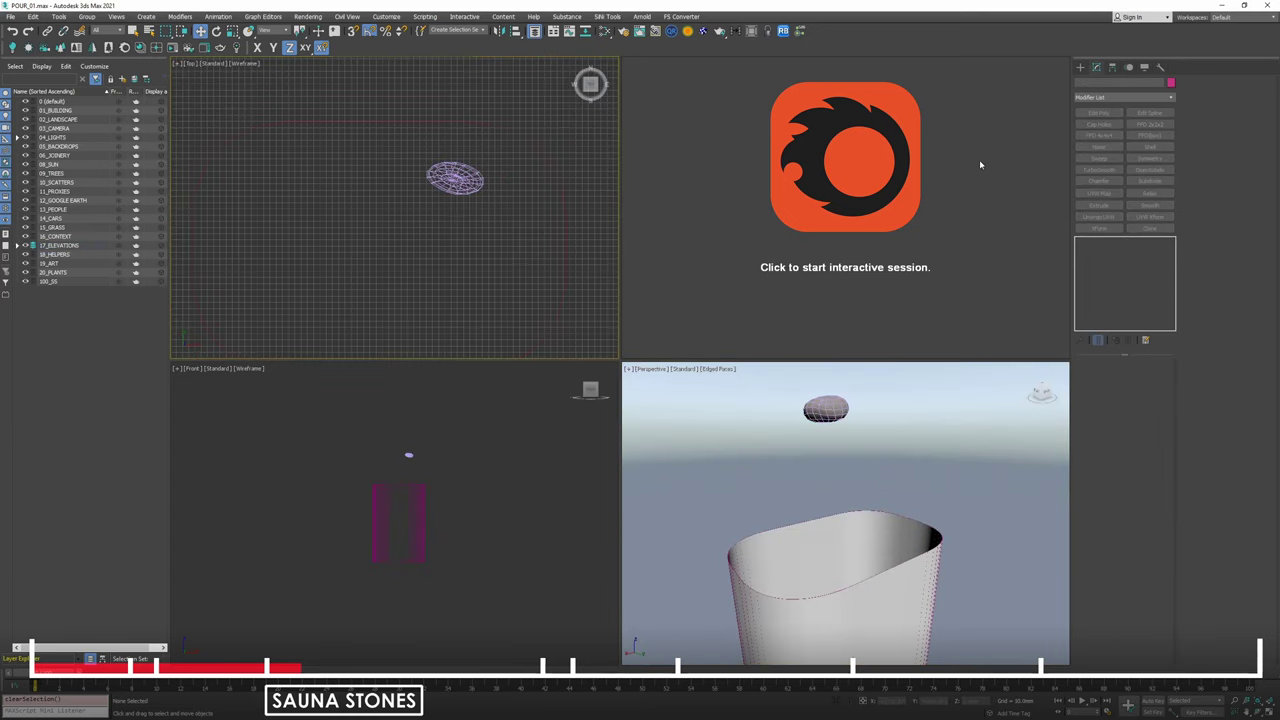
click(1080, 67)
click(1145, 170)
middle_drag(375, 247, 420, 193)
scroll(420, 193, down, 3)
mouse_move(277, 83)
mouse_down()
mouse_move(520, 286)
mouse_move(575, 304)
mouse_up()
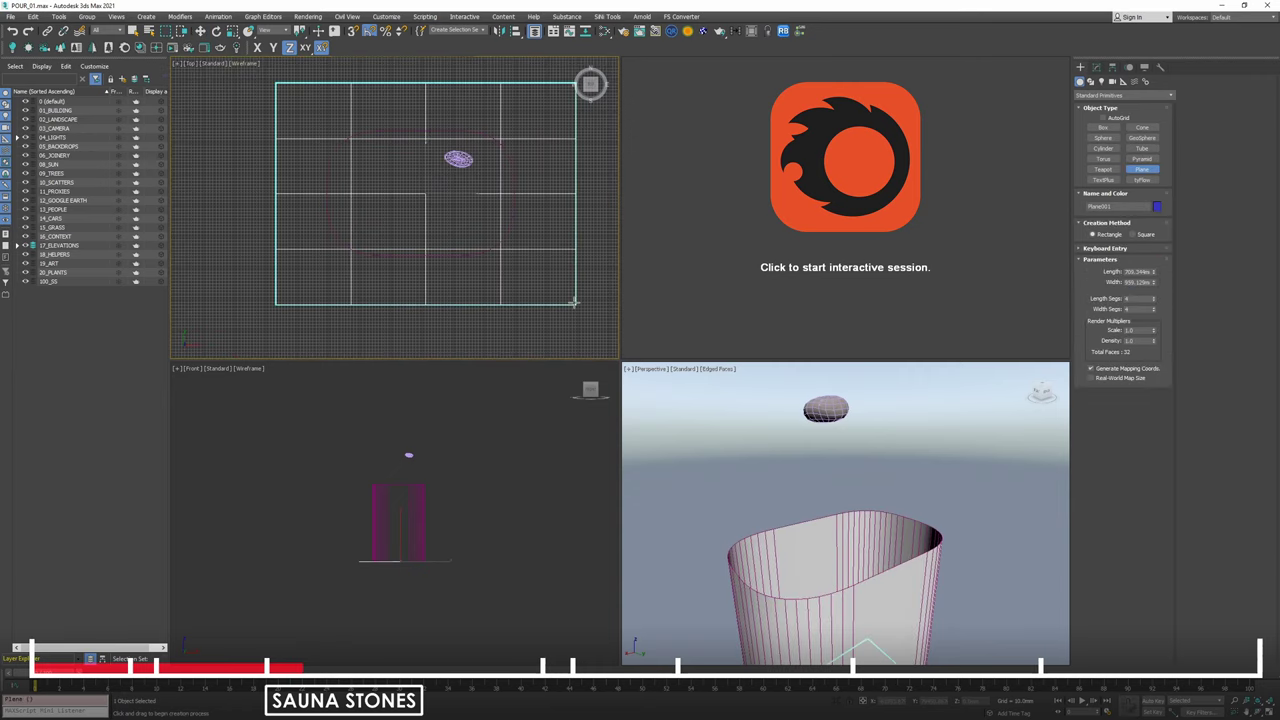
key(w)
middle_click(433, 559)
drag(397, 535, 397, 464)
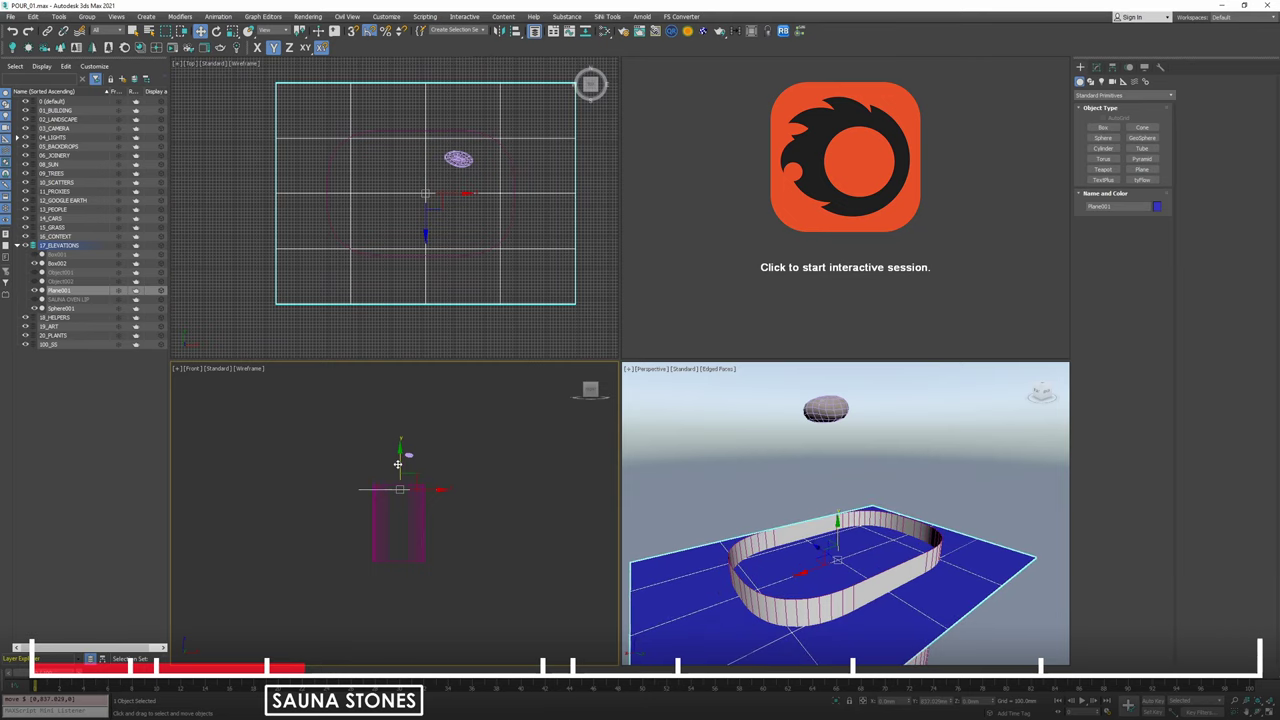
Clone the pebble as instances into a rising row of four stones across the oven opening.
click(409, 455)
middle_drag(394, 446, 395, 457)
shift+drag(423, 452, 415, 452)
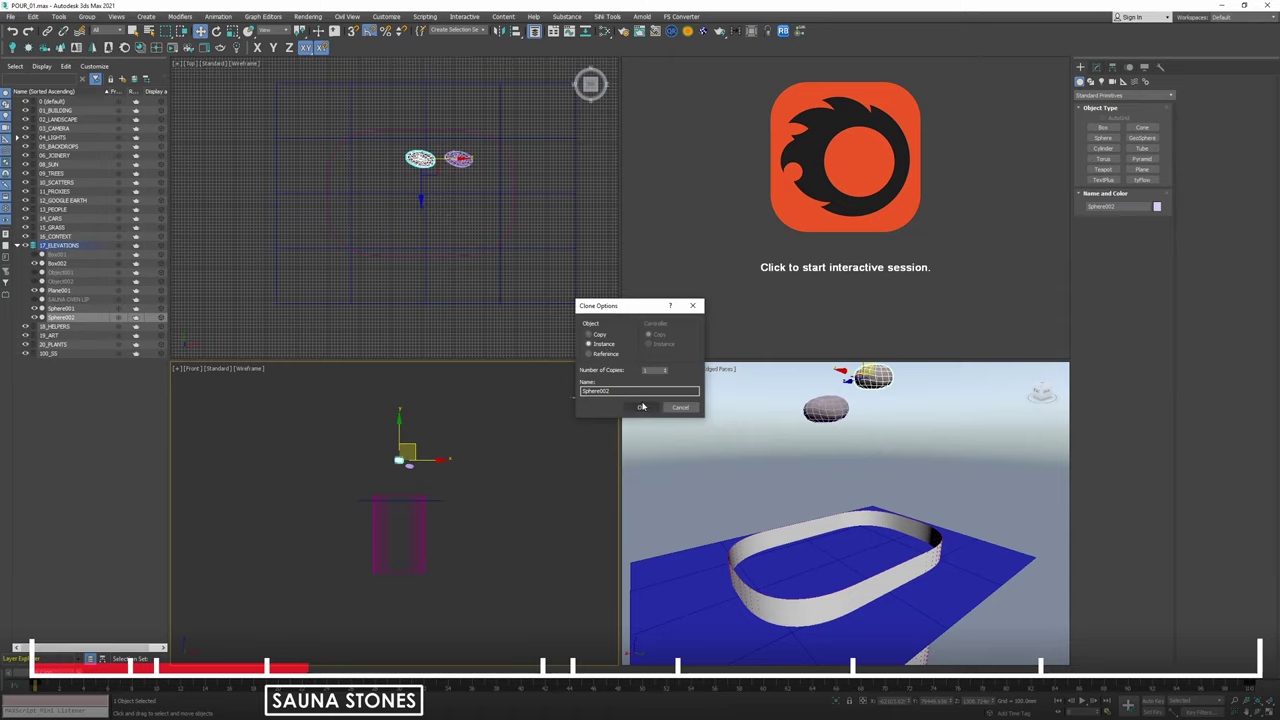
click(641, 406)
Instance two of the stones above the row, rotate that pair and turn one further stone in plan.
ctrl+click(370, 452)
drag(380, 437, 436, 484)
middle_drag(438, 148, 423, 169)
scroll(423, 169, up, 3)
key(e)
drag(433, 182, 486, 277)
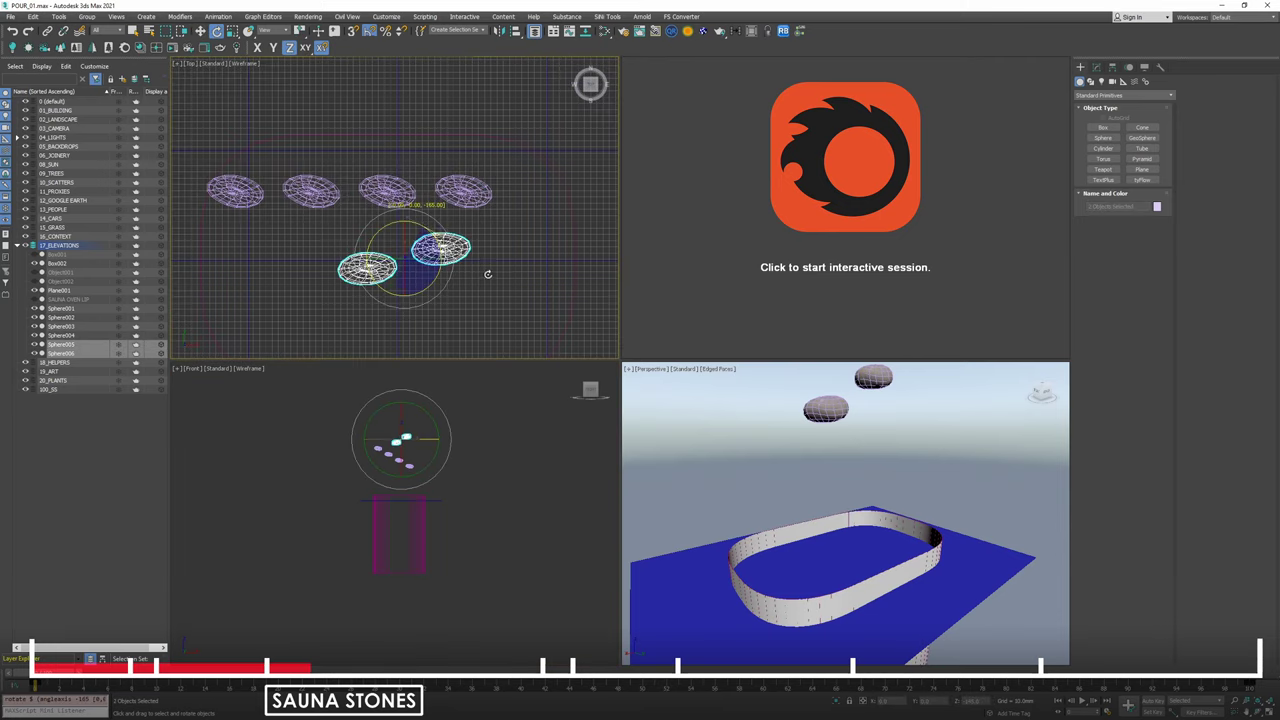
click(318, 180)
drag(339, 164, 305, 213)
key(w)
Clone all six stones as instances above the first set and rotate the new copies.
middle_drag(387, 449, 405, 468)
scroll(409, 486, up, 3)
drag(457, 497, 373, 425)
middle_drag(398, 421, 387, 465)
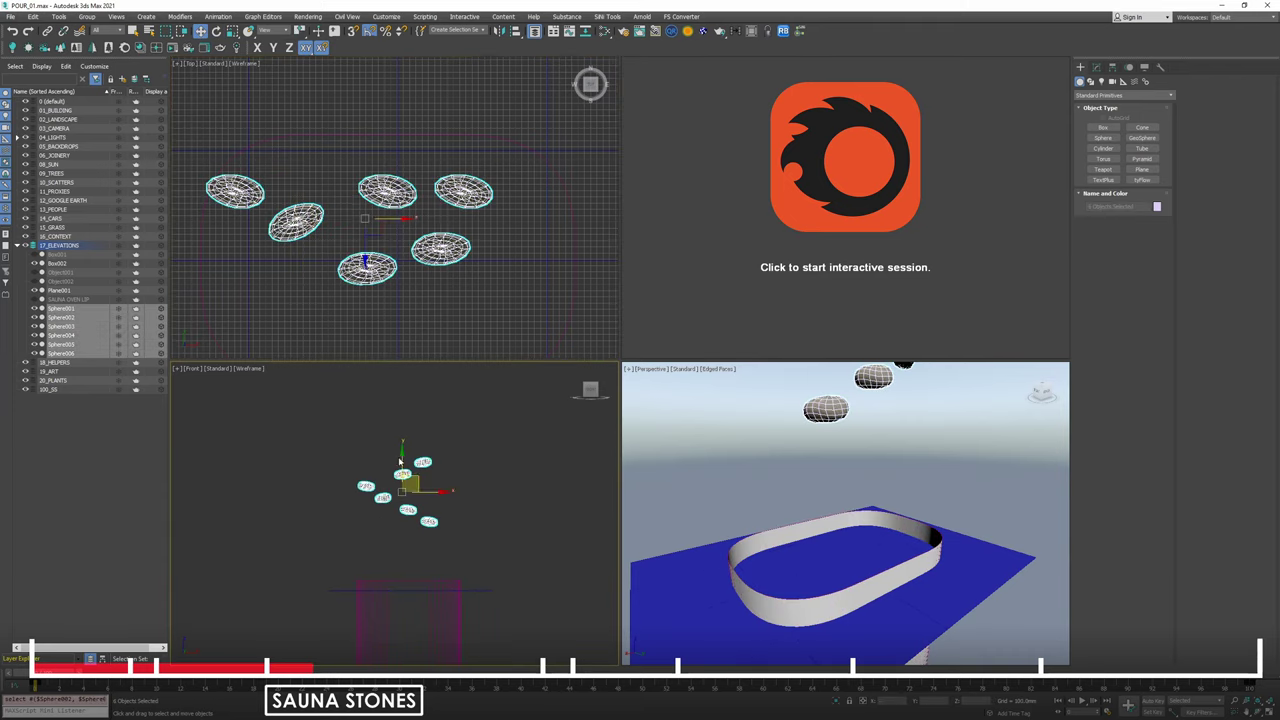
mouse_move(400, 462)
shift+mouse_down()
mouse_move(400, 397)
mouse_move(409, 453)
mouse_move(462, 418)
shift+mouse_up()
click(640, 407)
key(e)
Clone all twelve stones as instances and stack the copies above the existing column.
middle_drag(461, 505, 459, 533)
drag(459, 533, 365, 400)
key(w)
mouse_move(414, 442)
mouse_down()
mouse_move(414, 492)
mouse_move(407, 377)
mouse_up()
click(644, 409)
middle_drag(488, 472, 486, 494)
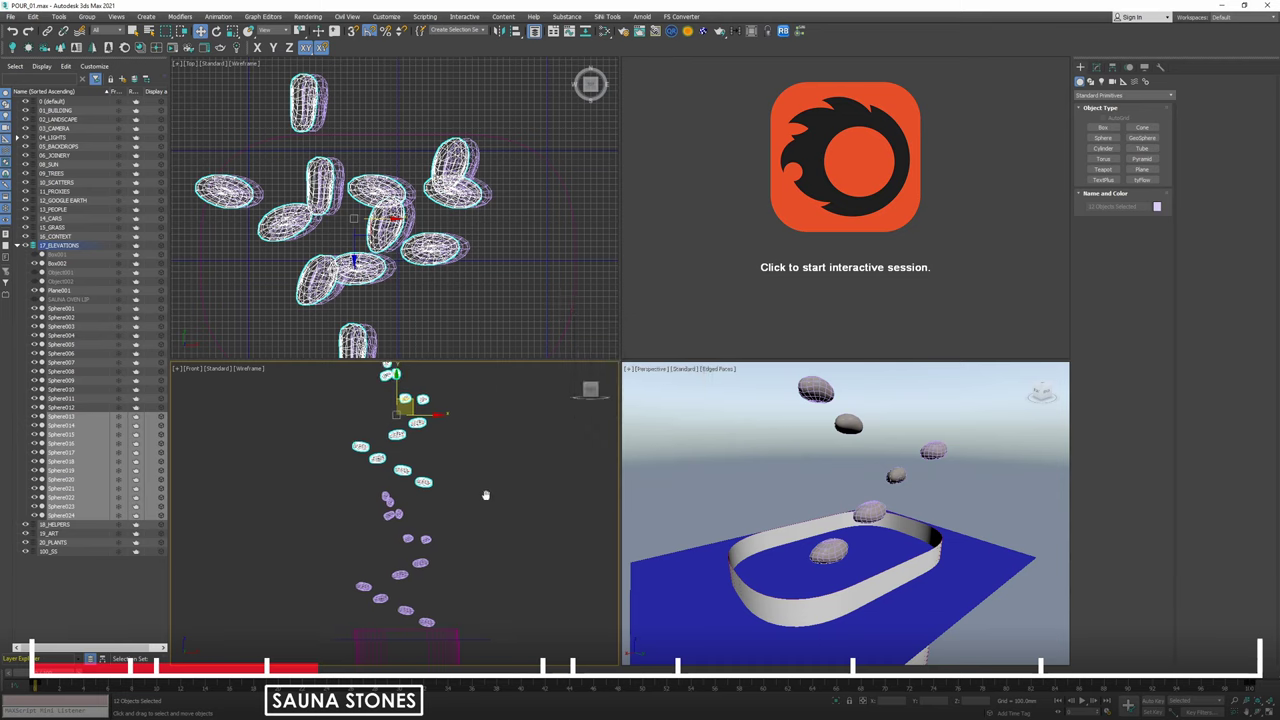
Move the outlying stones in plan to free spots inside the oven outline.
scroll(486, 494, down, 2)
click(486, 490)
middle_drag(370, 151, 357, 125)
click(295, 140)
scroll(295, 140, down, 2)
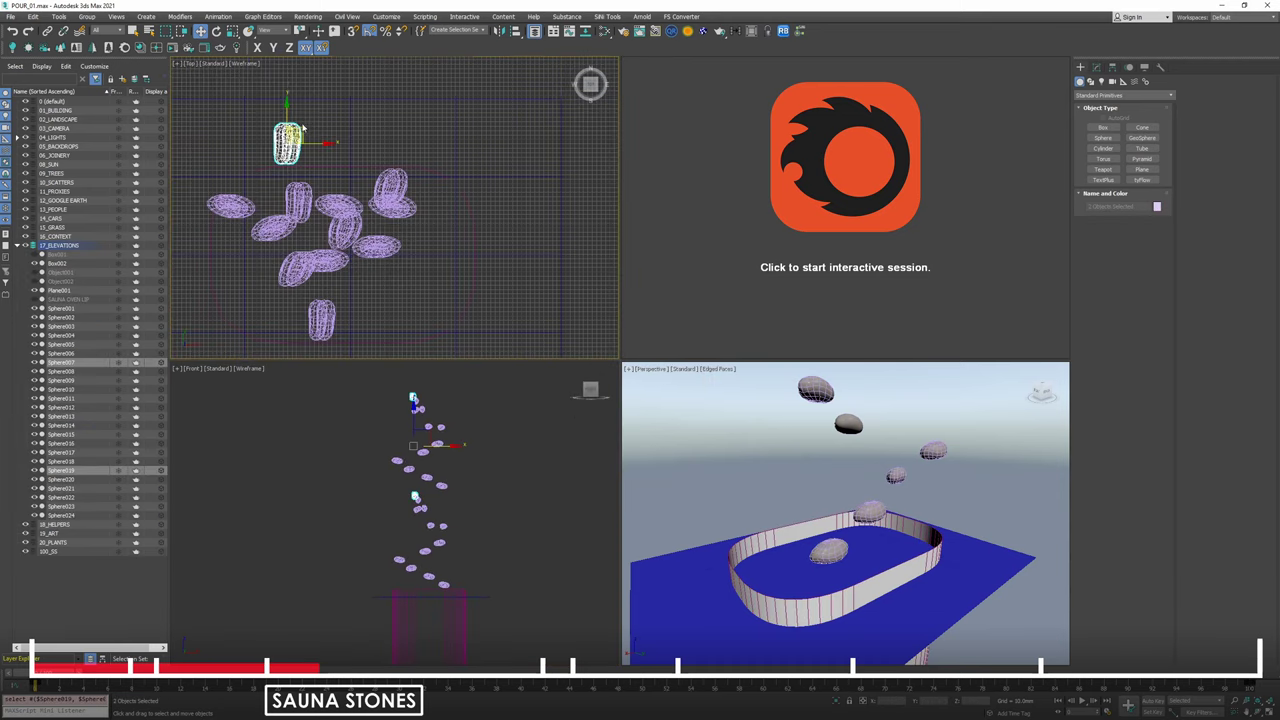
drag(295, 140, 390, 277)
click(230, 205)
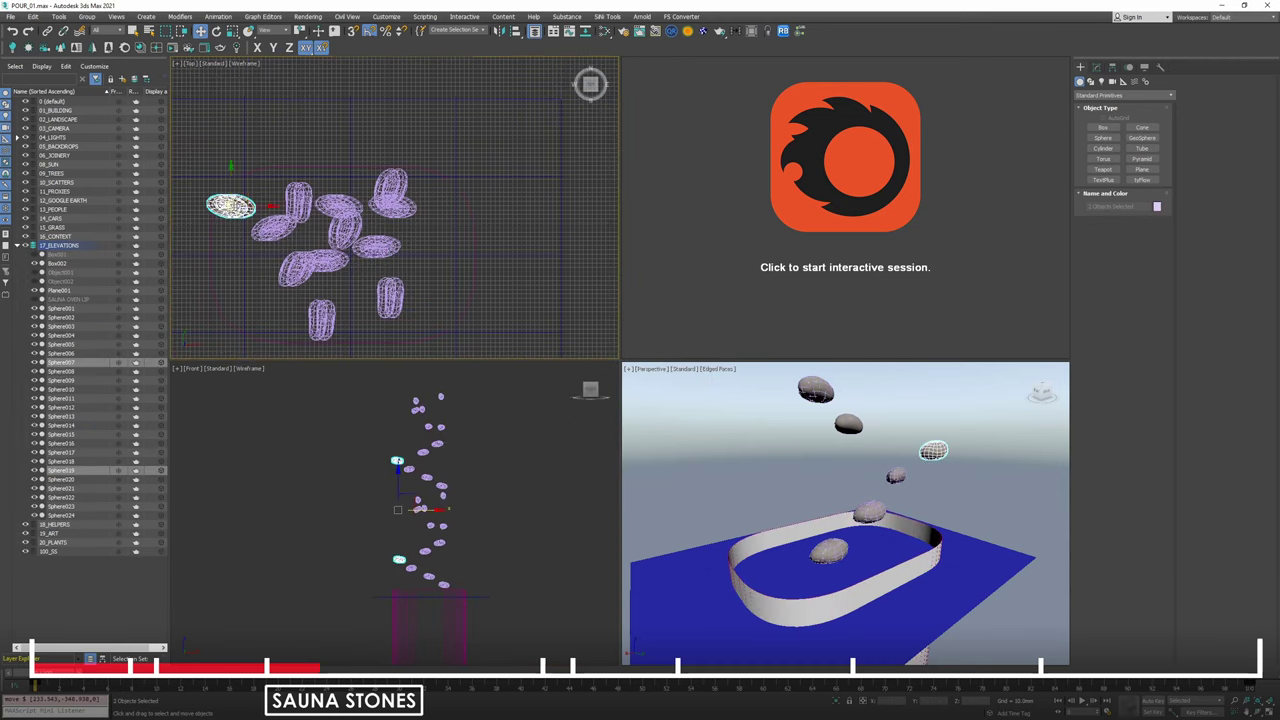
drag(230, 205, 432, 280)
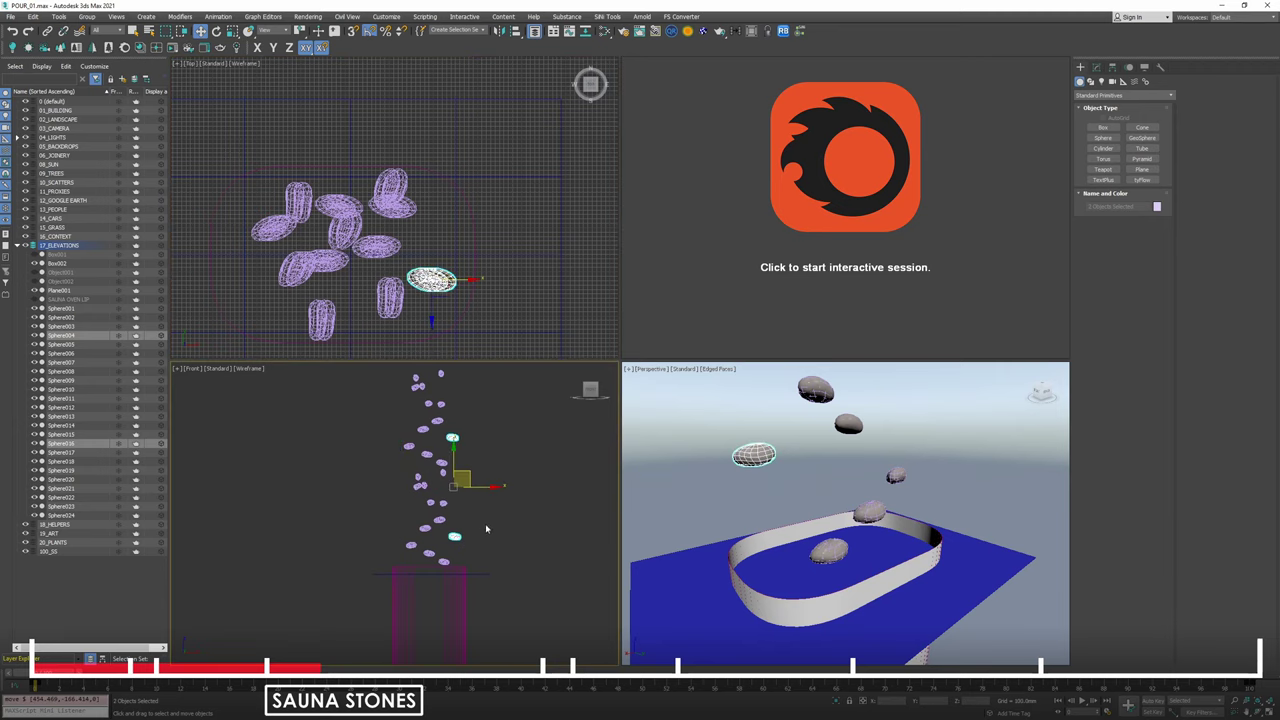
click(490, 572)
Select all the stones without the oven and clone them as instances rotated about the vertical axis, producing 72 stones.
drag(374, 371, 376, 368)
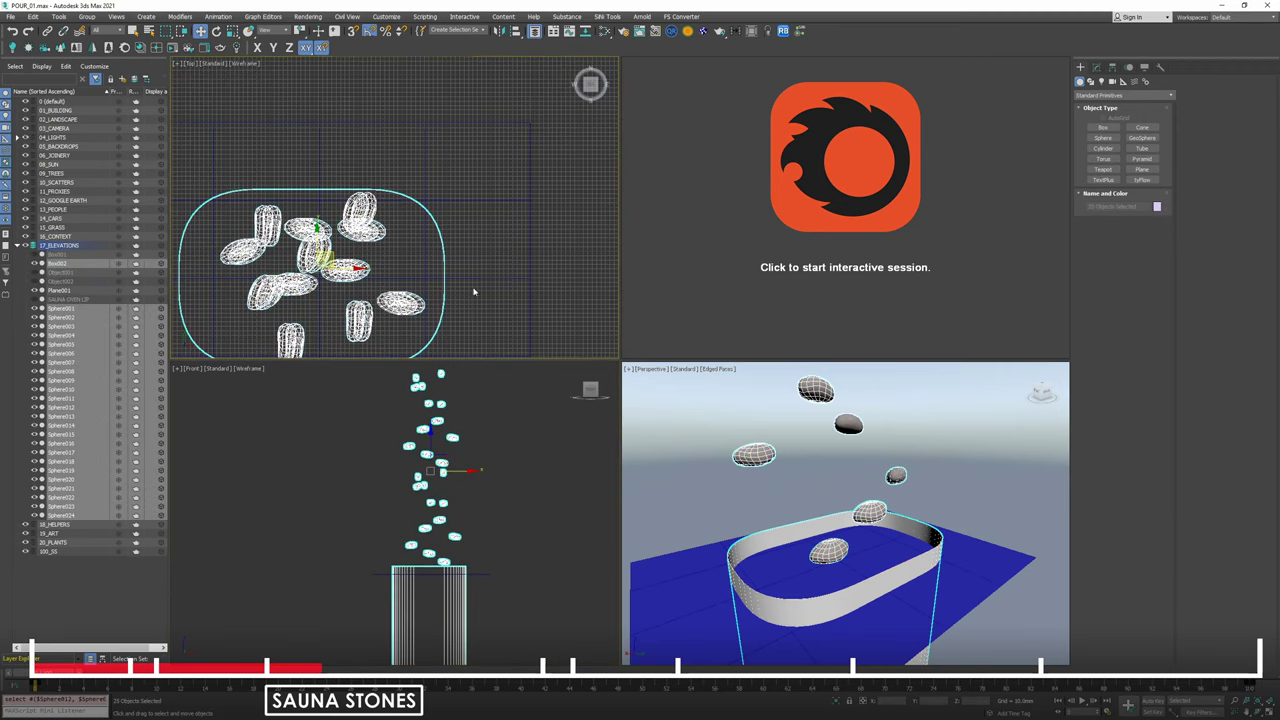
alt+click(445, 256)
key(e)
mouse_move(338, 233)
shift+mouse_down()
mouse_move(409, 242)
mouse_move(398, 221)
mouse_move(404, 232)
shift+mouse_up()
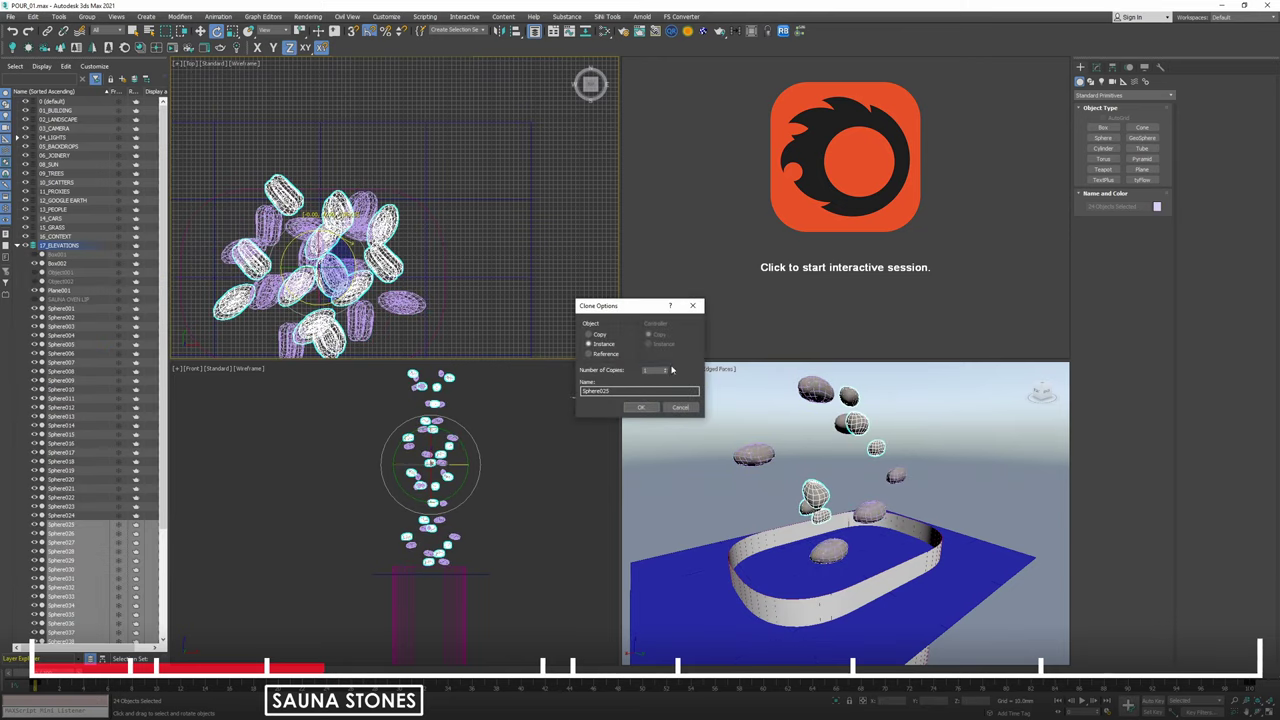
click(641, 407)
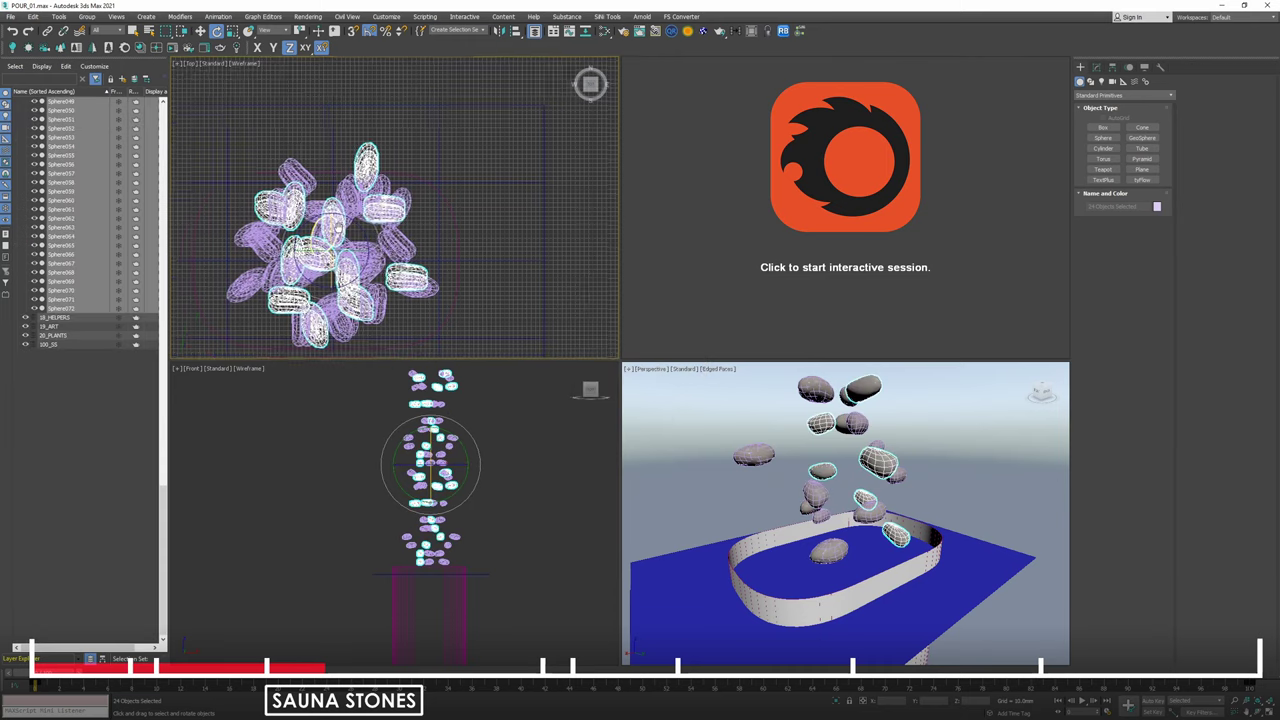
drag(543, 491, 400, 421)
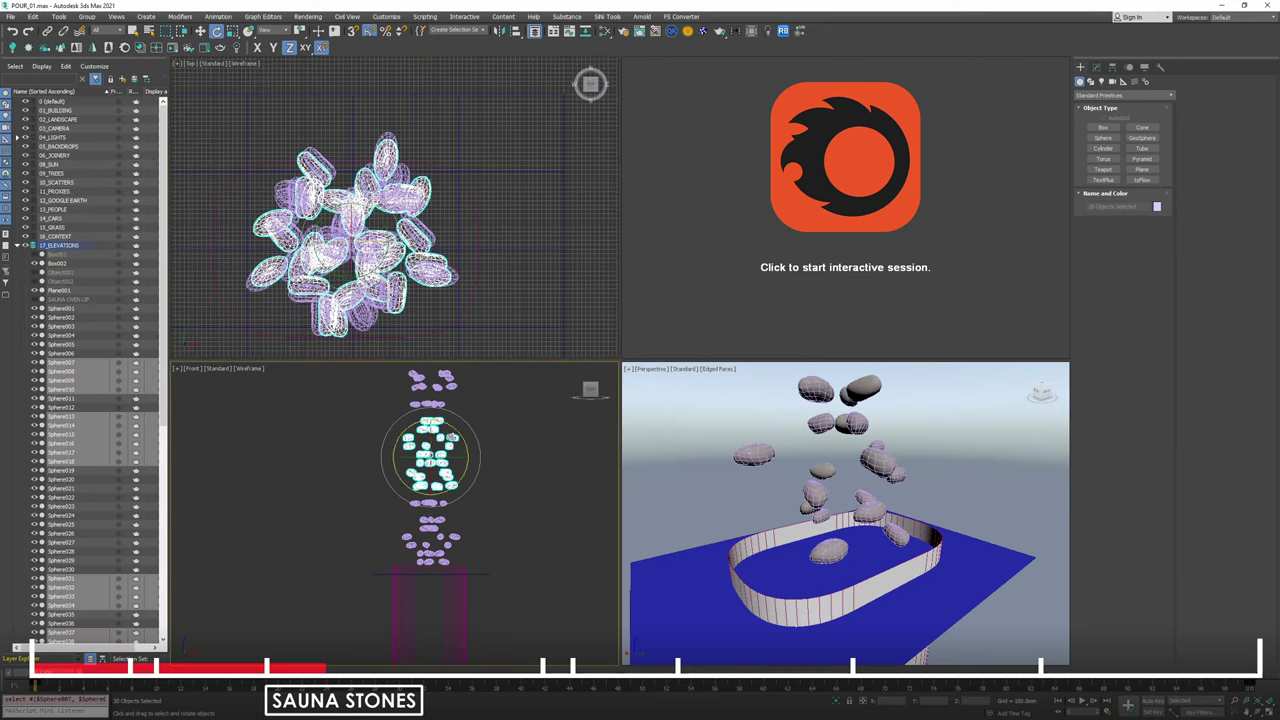
key(w)
click(500, 446)
scroll(491, 463, down, 4)
middle_drag(833, 432, 812, 494)
scroll(774, 450, down, 3)
scroll(815, 500, up, 2)
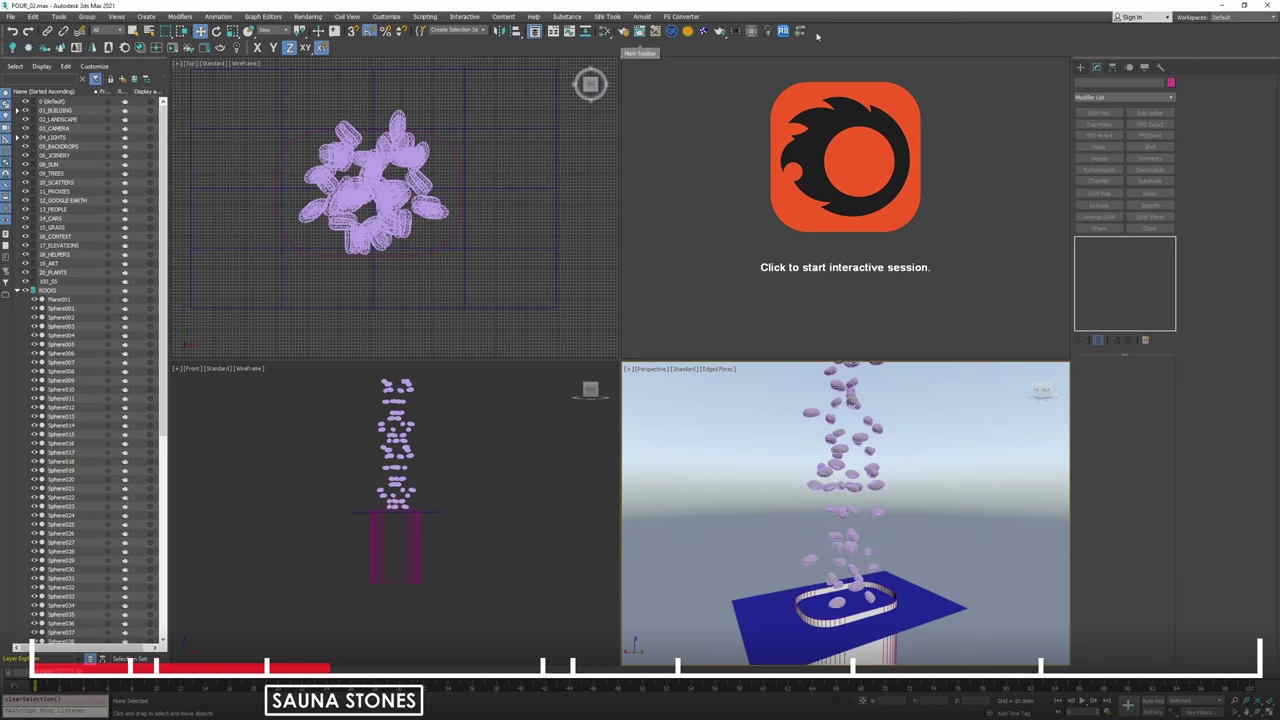
Show the MassFX Toolbar and dock it beside the main toolbar.
right_click(816, 34)
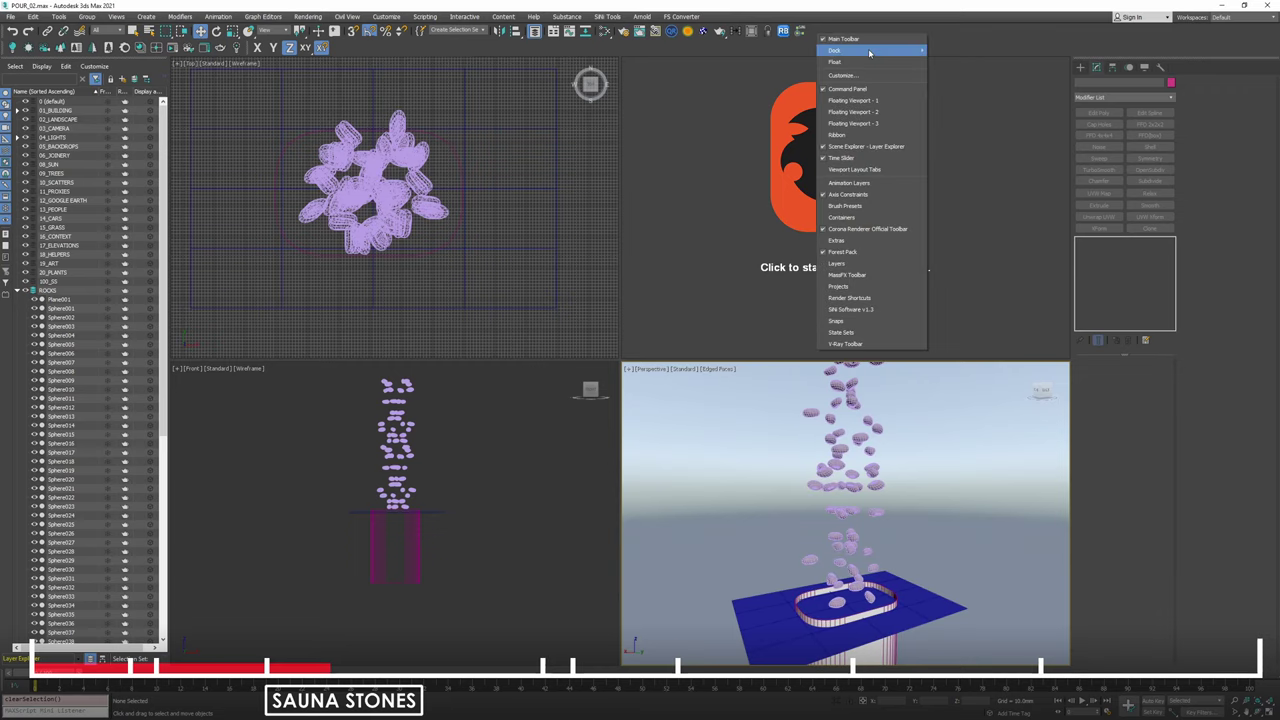
click(858, 276)
drag(528, 258, 838, 47)
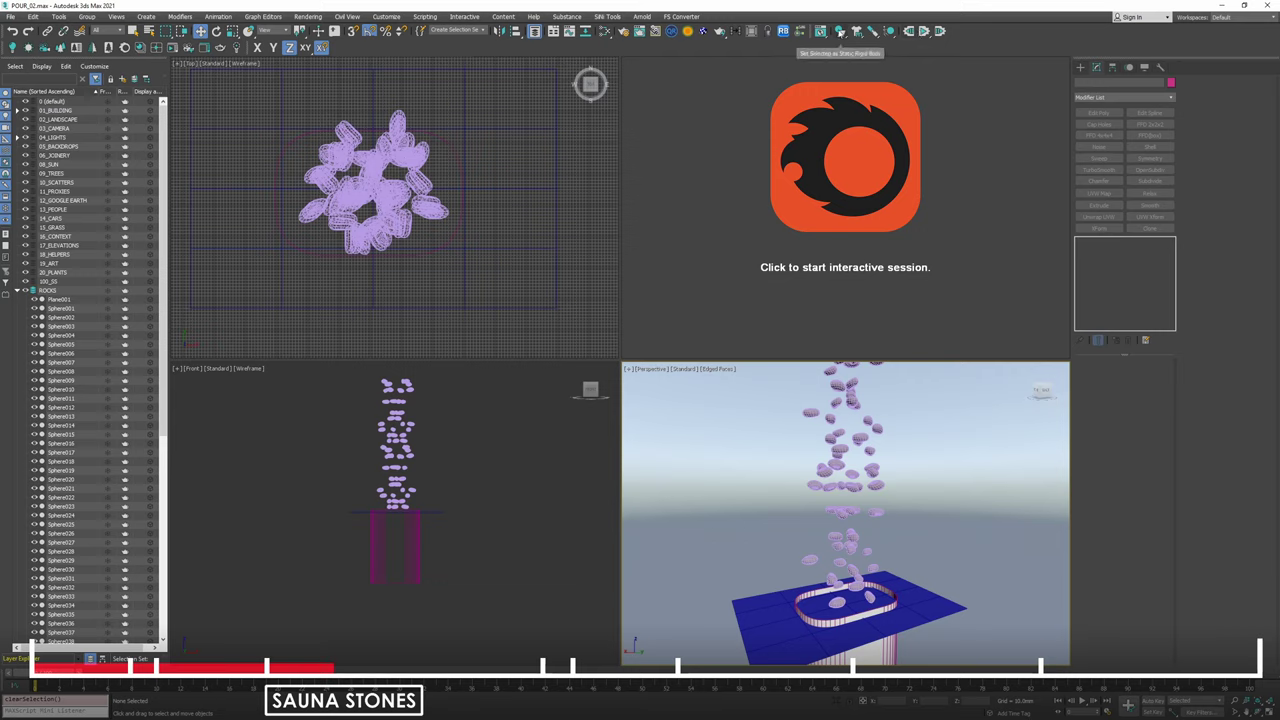
Select all the stones above the oven and set them as MassFX dynamic rigid bodies.
middle_drag(482, 485, 487, 515)
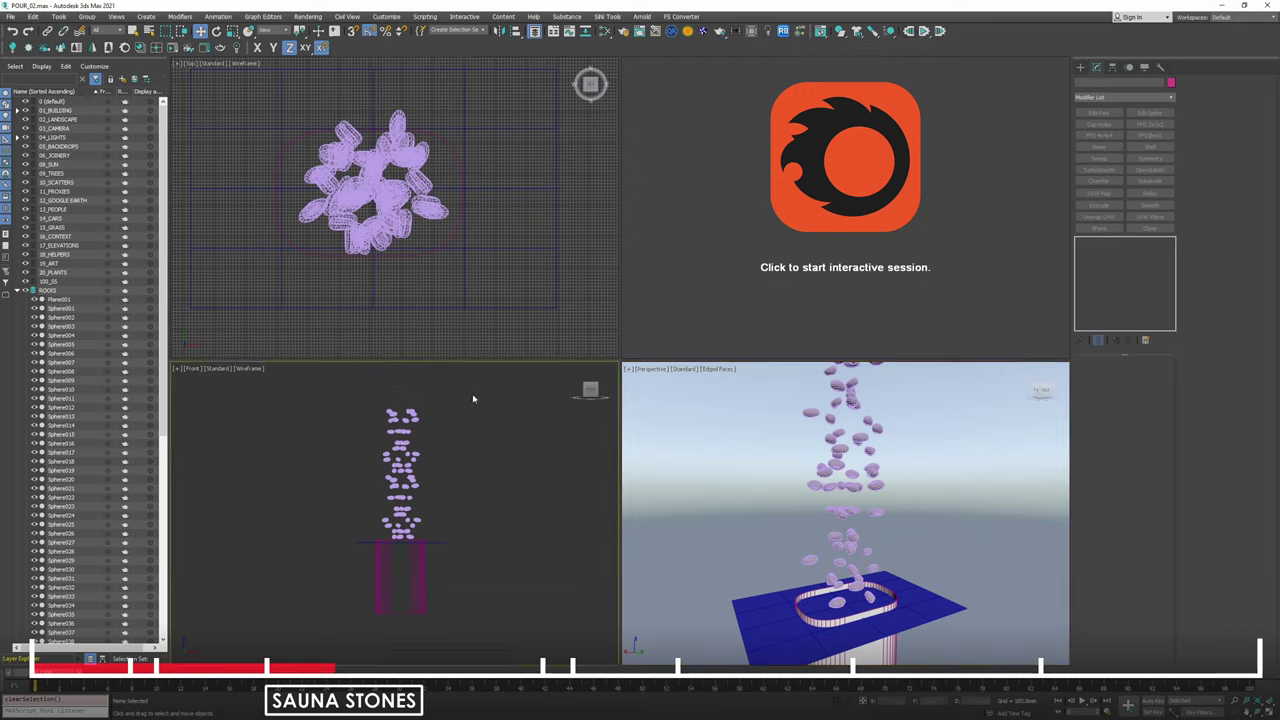
drag(320, 538, 319, 537)
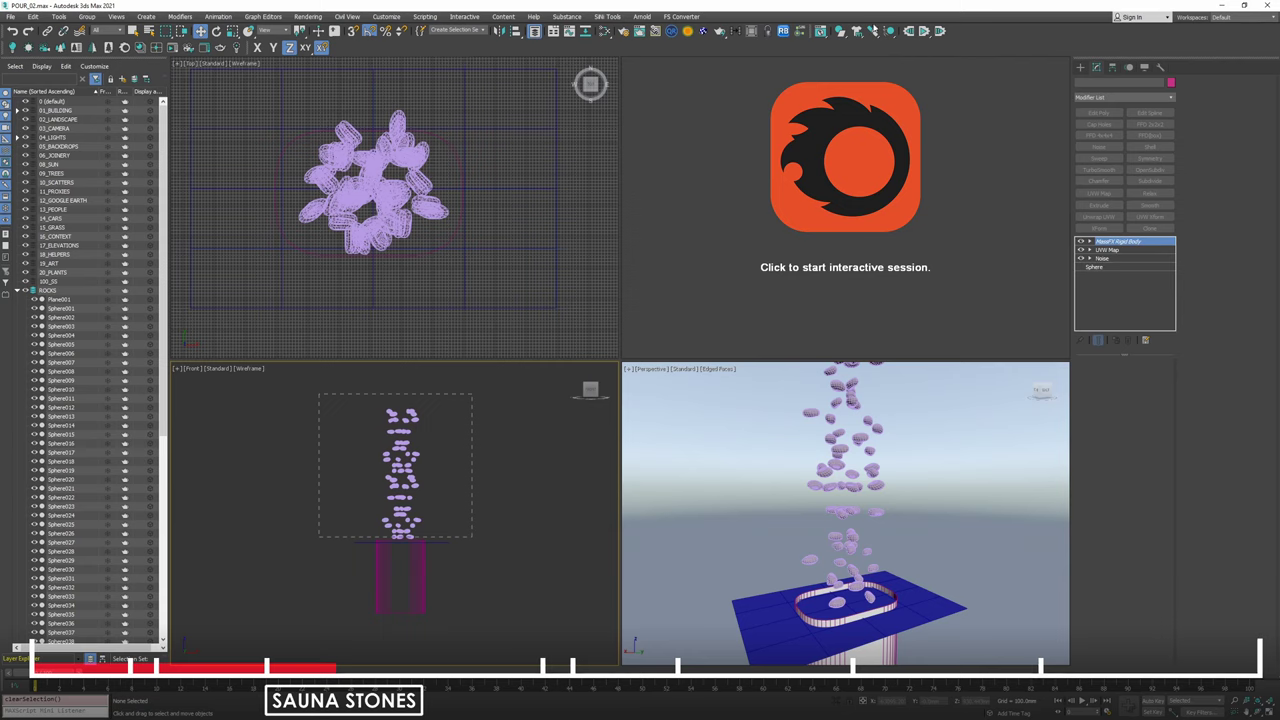
key(ctrl+a)
click(842, 33)
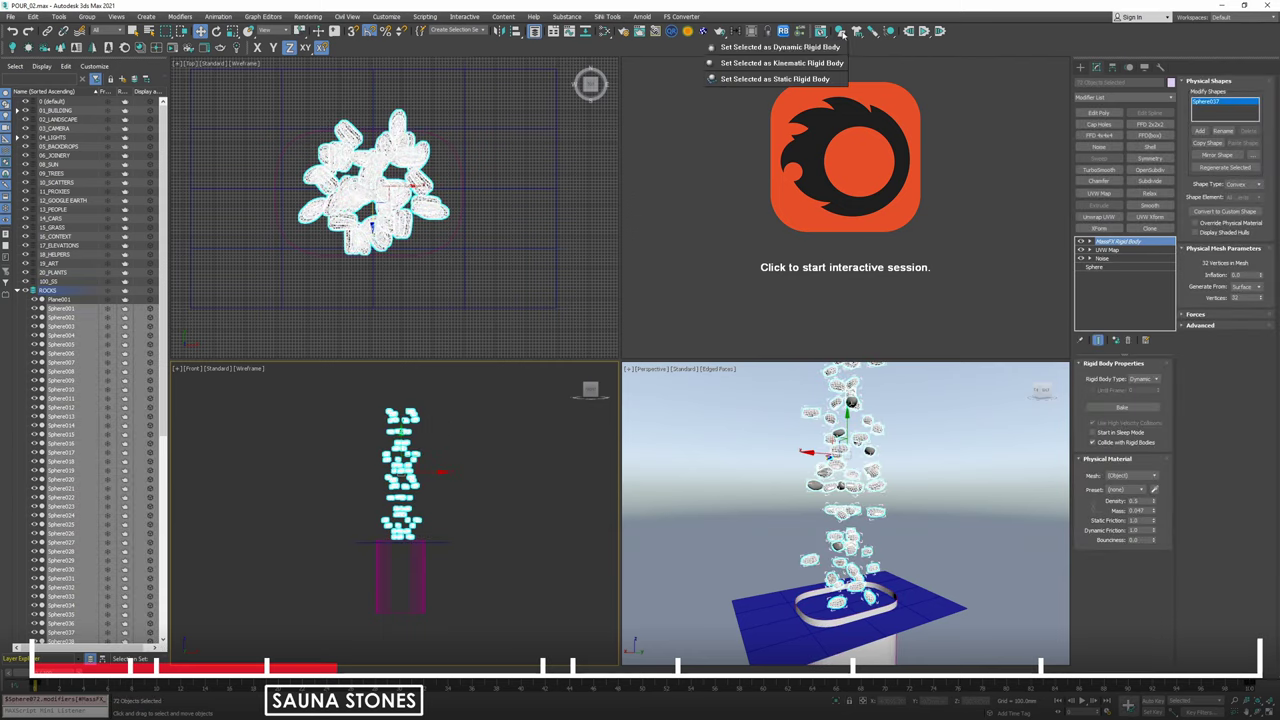
click(830, 48)
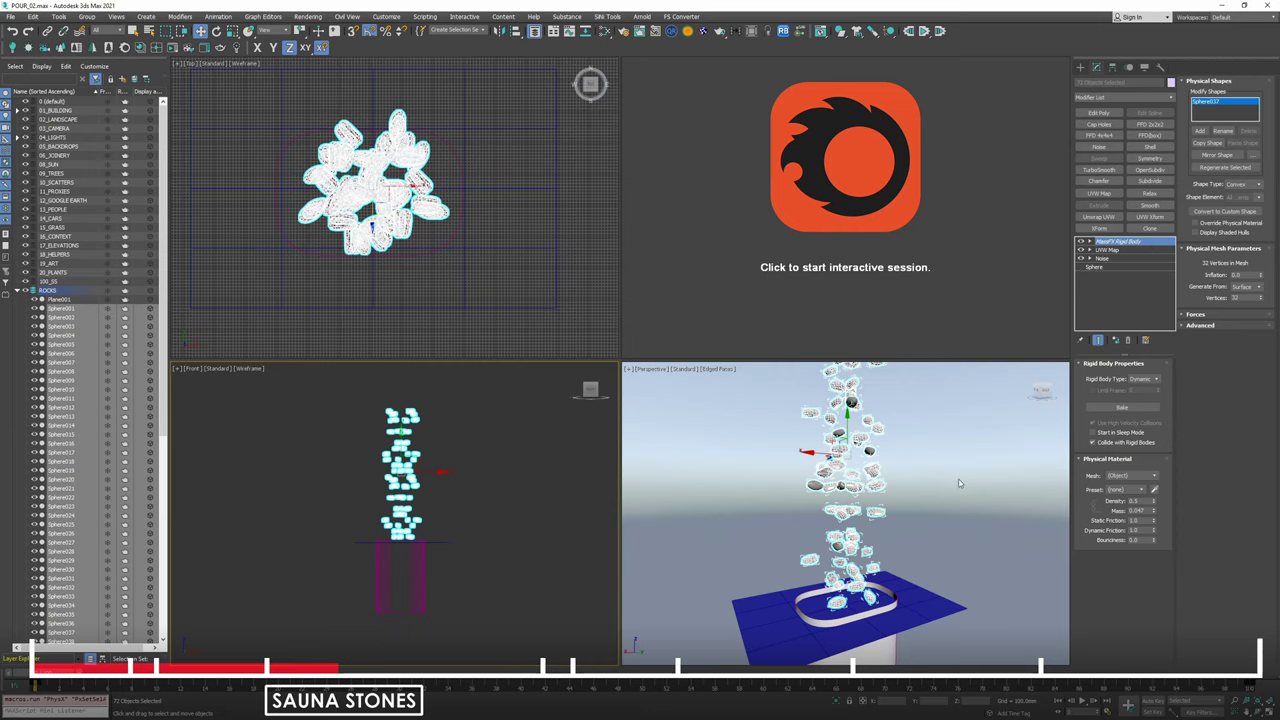
Set the plane beneath the stones as a MassFX static rigid body.
middle_drag(916, 465, 925, 414)
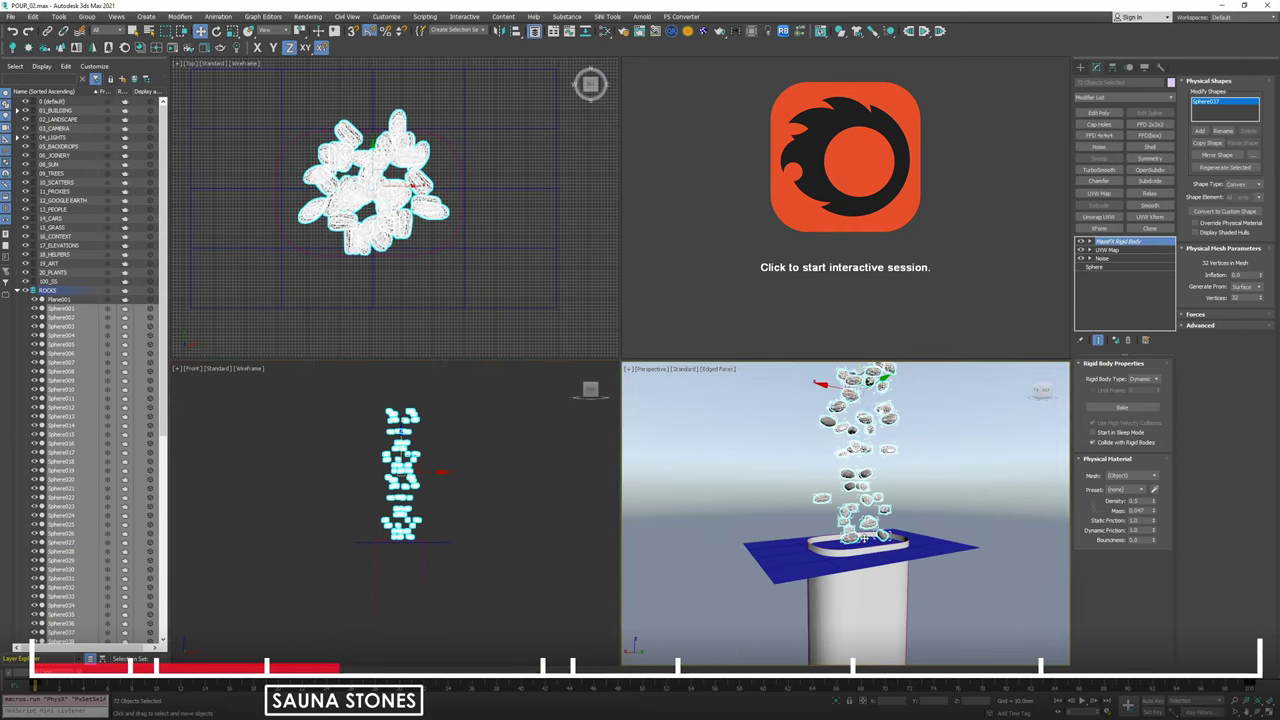
click(917, 546)
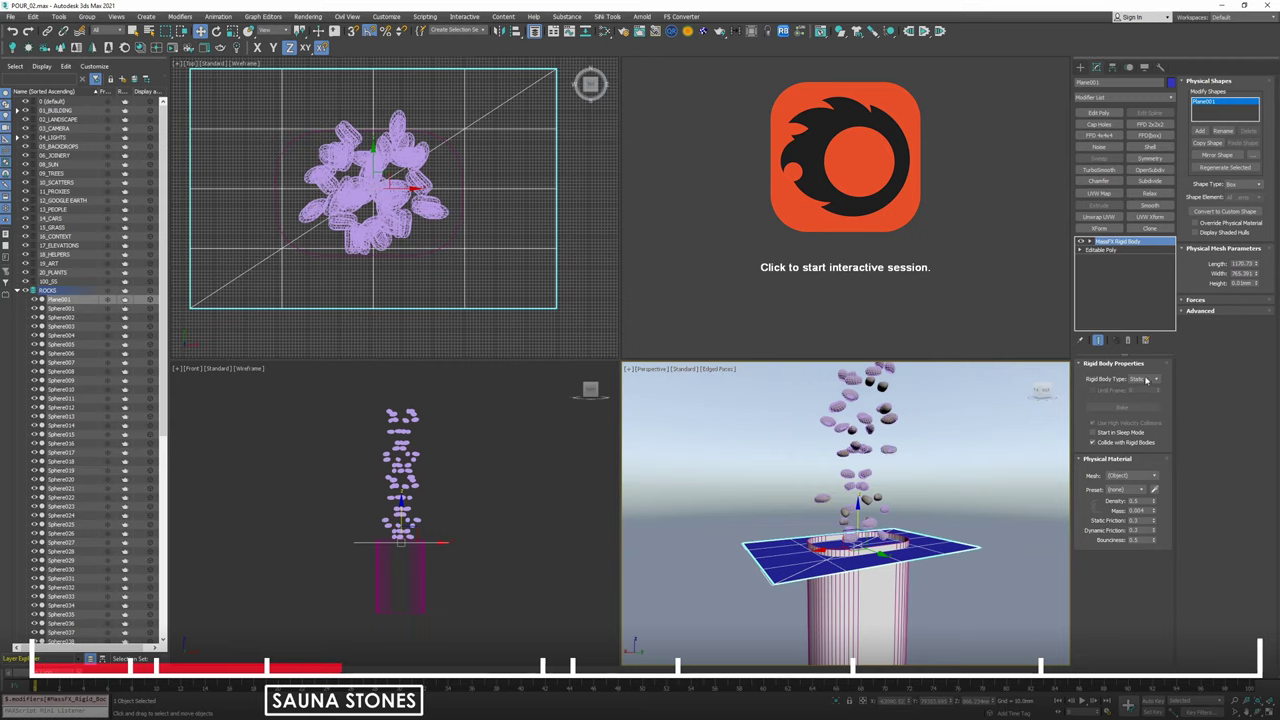
scroll(862, 547, up, 3)
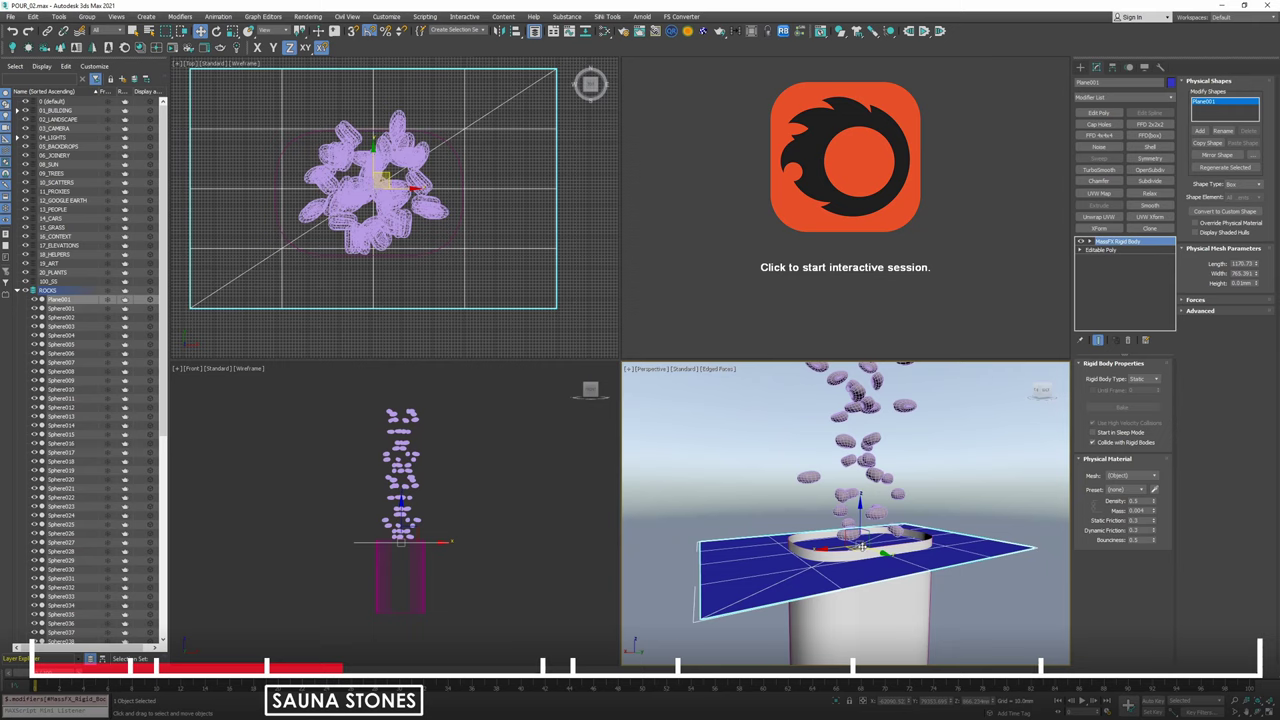
Isolate the stones and the plane together with the oven lip, leaving the oven body out.
click(845, 560)
key(Delete)
key(ctrl+a)
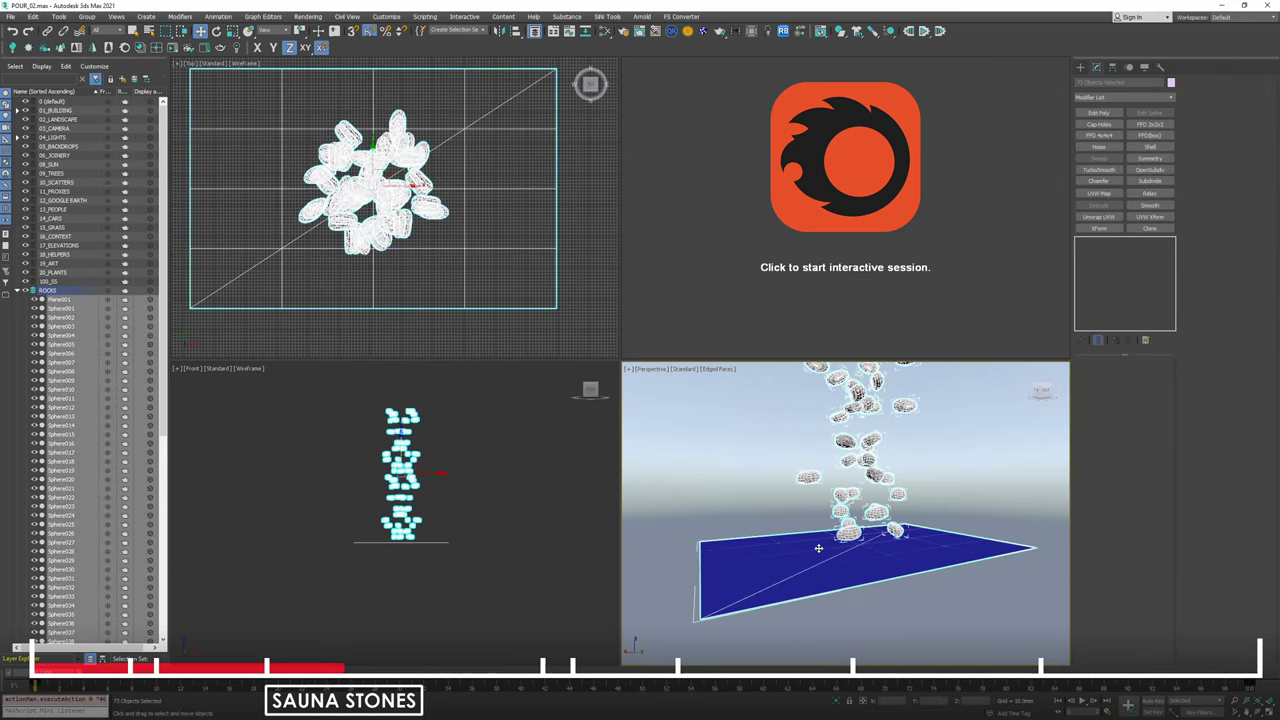
key(alt+u)
ctrl+click(806, 546)
key(alt+q)
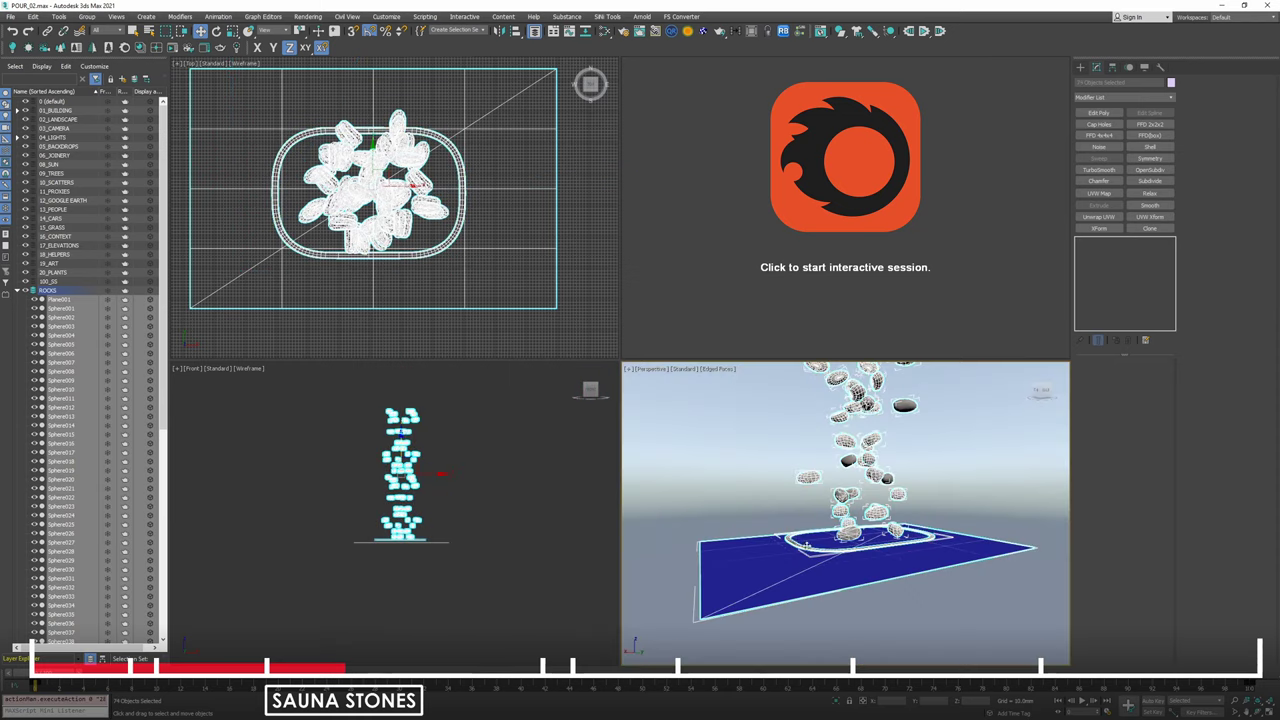
Set the oven lip as a MassFX static rigid body with the Original shape type.
click(760, 505)
click(808, 541)
click(1120, 243)
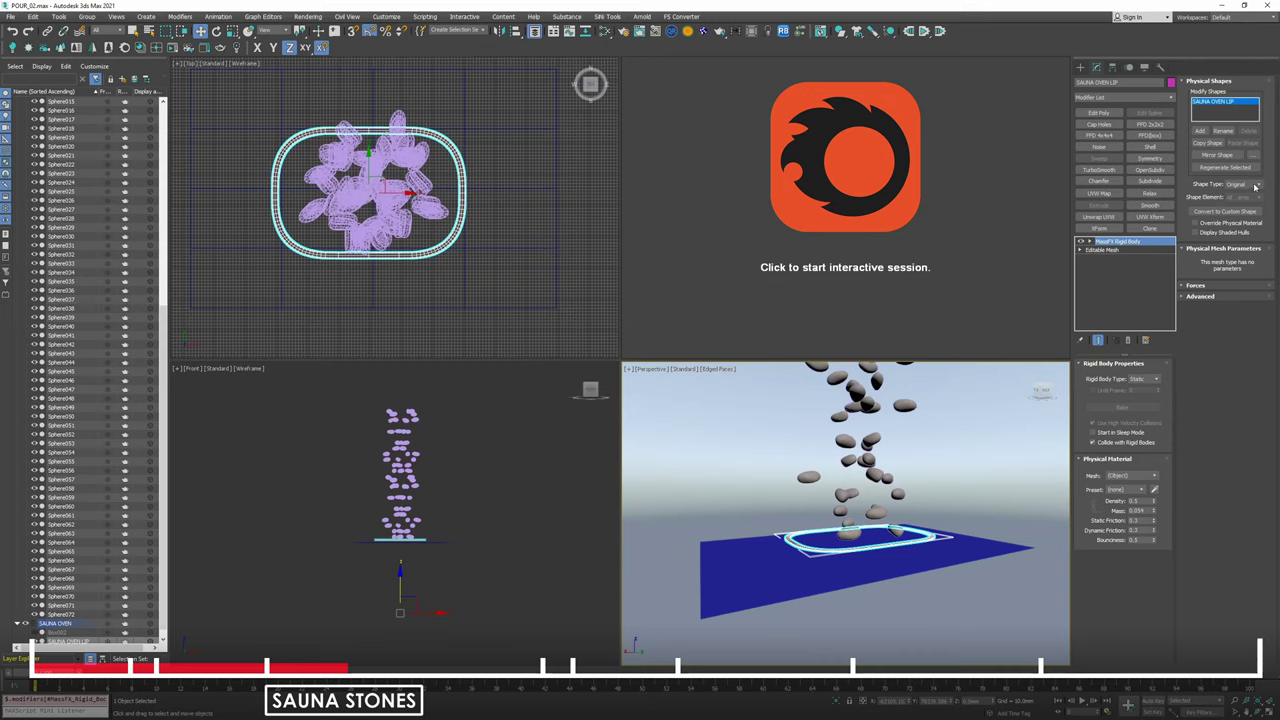
Check the plane's height relative to the oven lip from a low side angle.
alt+middle_drag(842, 553, 936, 489)
click(1008, 447)
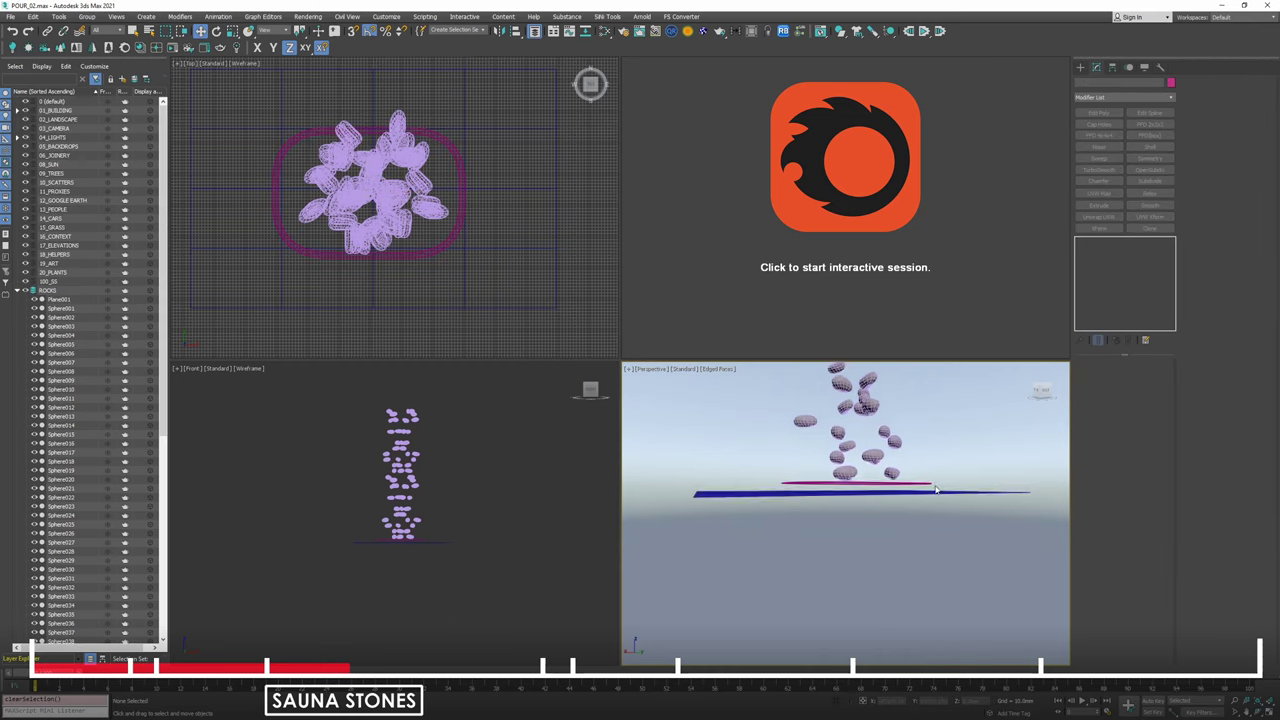
click(930, 499)
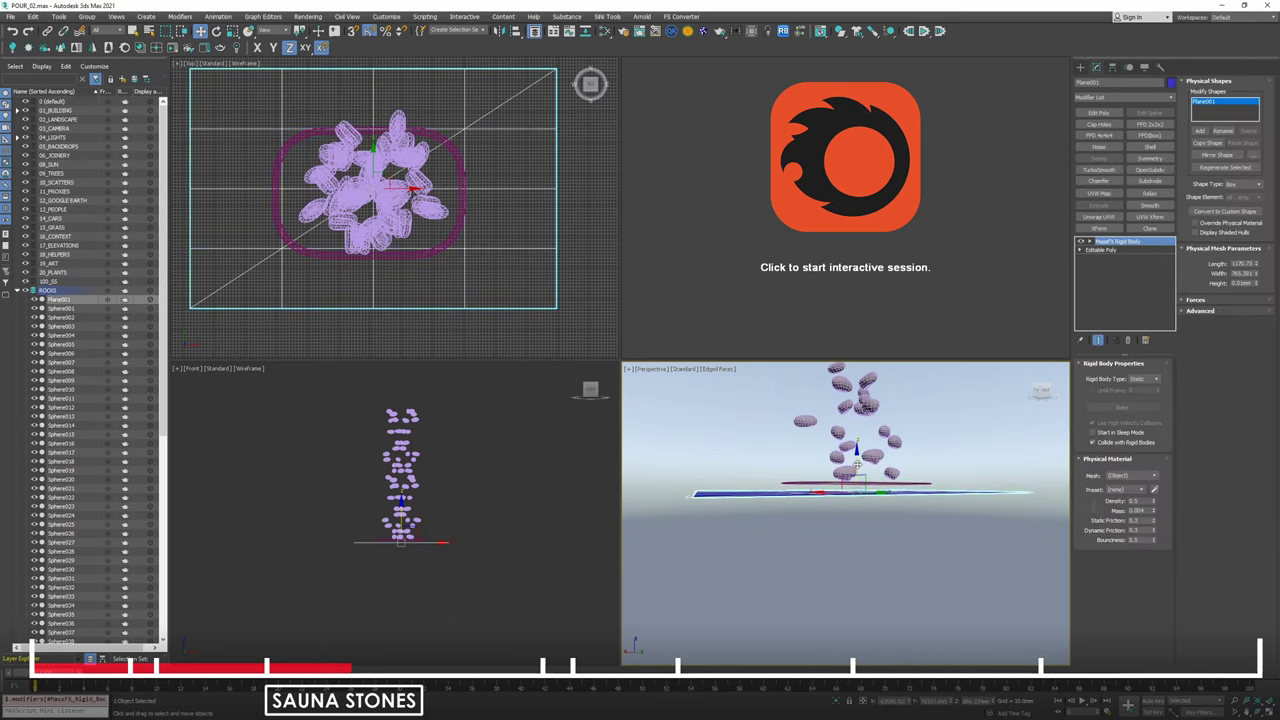
click(997, 423)
alt+middle_drag(997, 423, 986, 478)
Spread groups of stones in plan toward the oven's empty sides and bring the outlying stones inside the lip.
scroll(440, 470, up, 3)
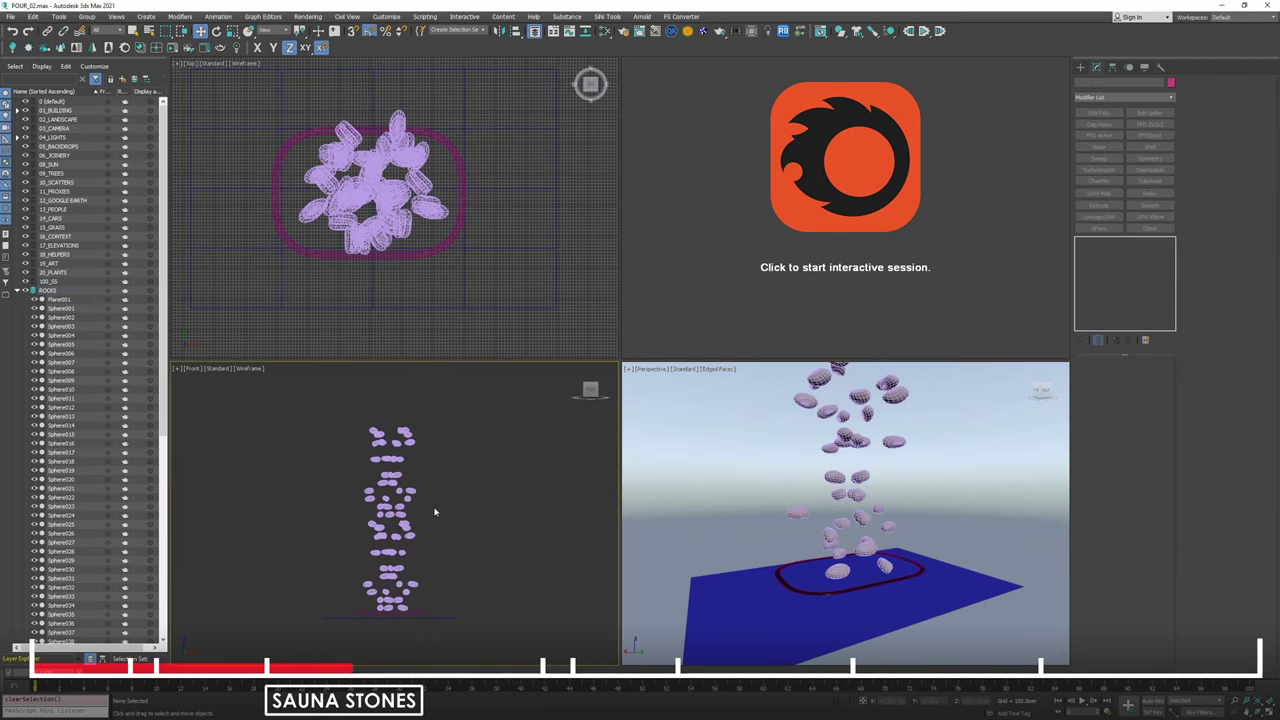
click(404, 495)
drag(400, 488, 432, 504)
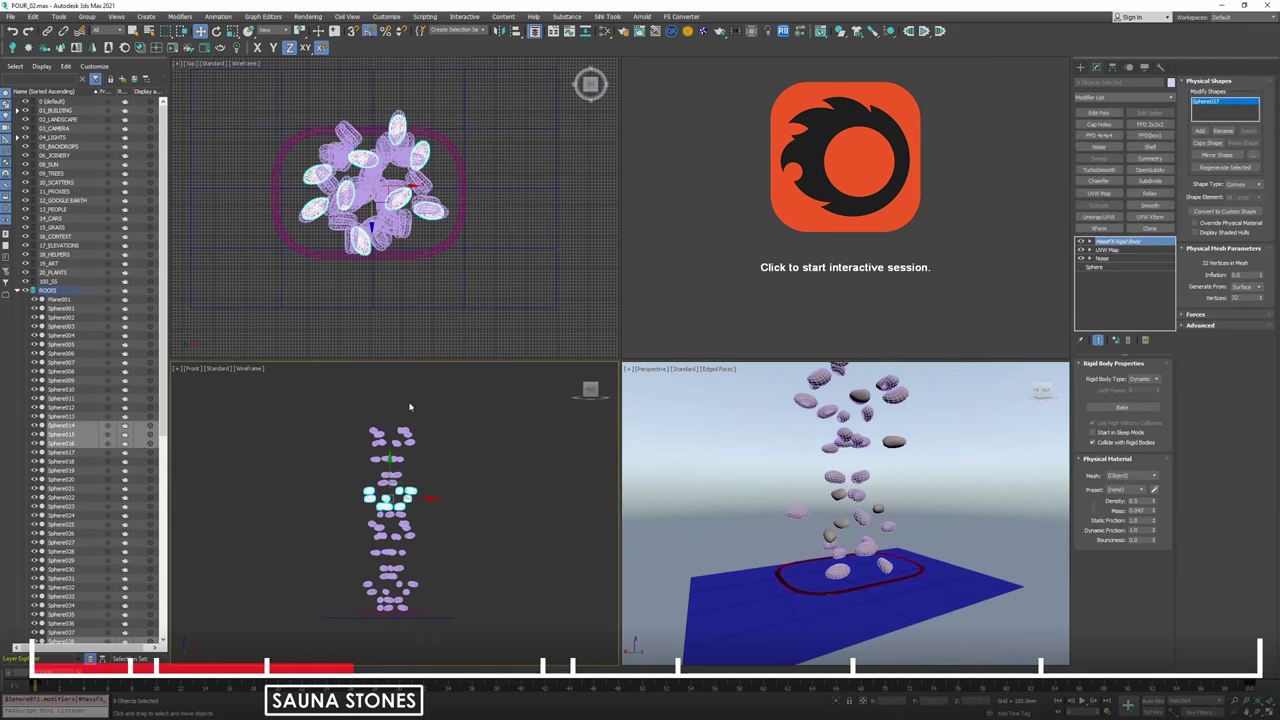
drag(434, 259, 425, 224)
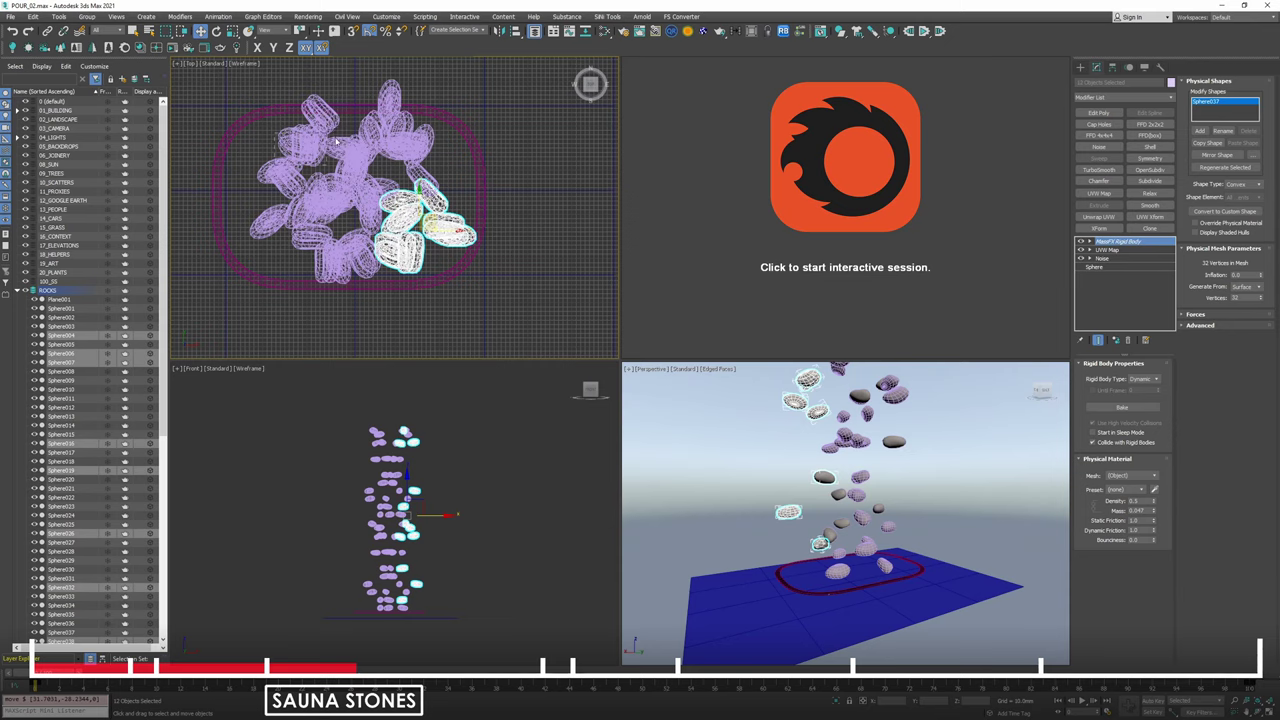
drag(325, 145, 270, 175)
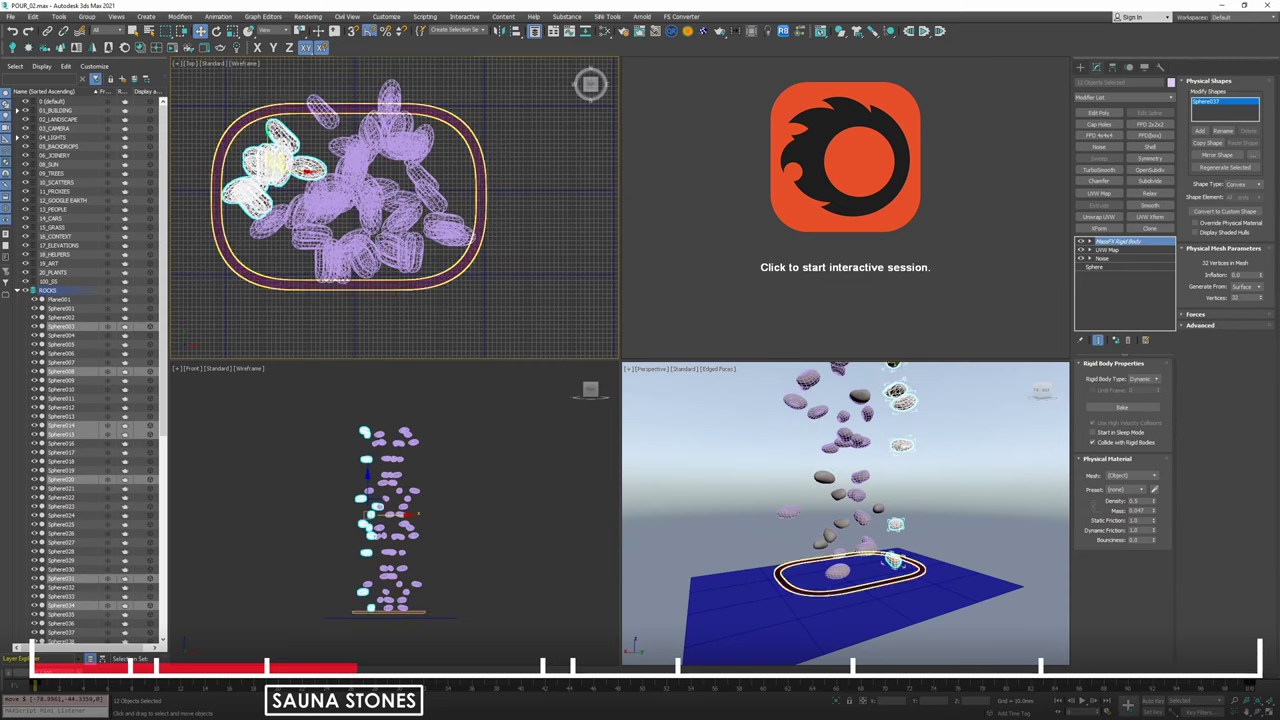
drag(388, 72, 457, 155)
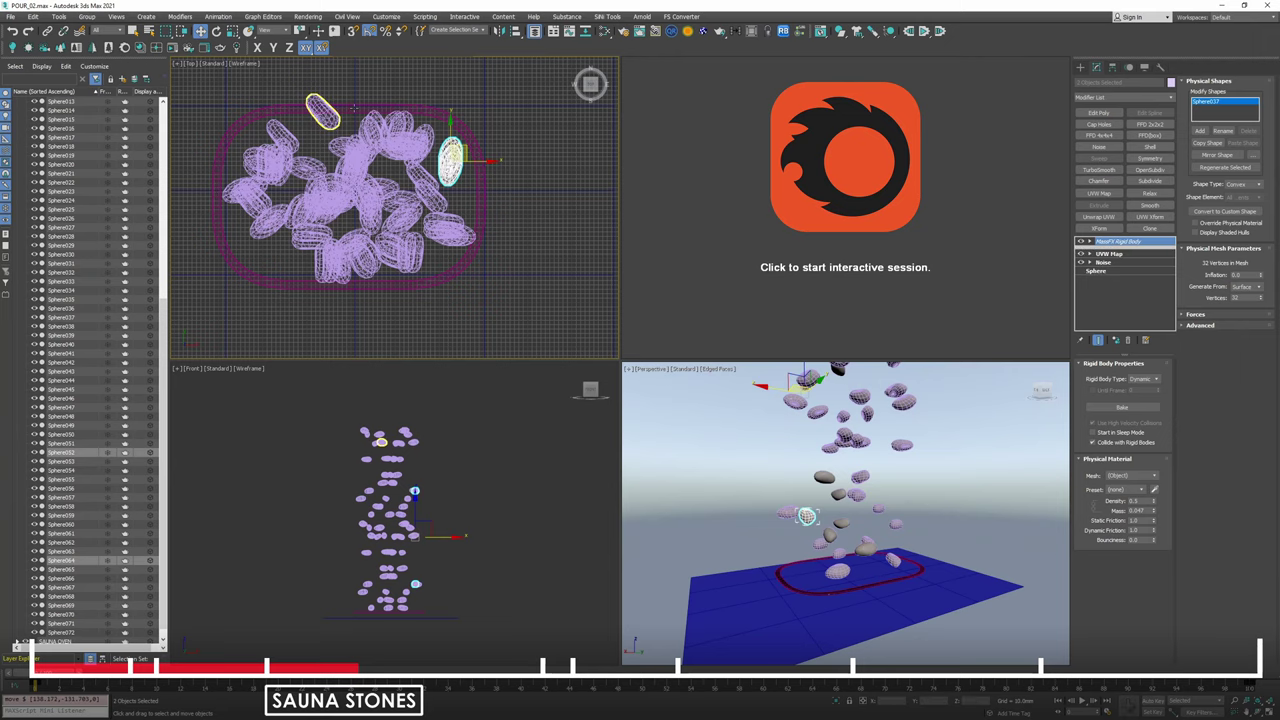
drag(335, 108, 320, 131)
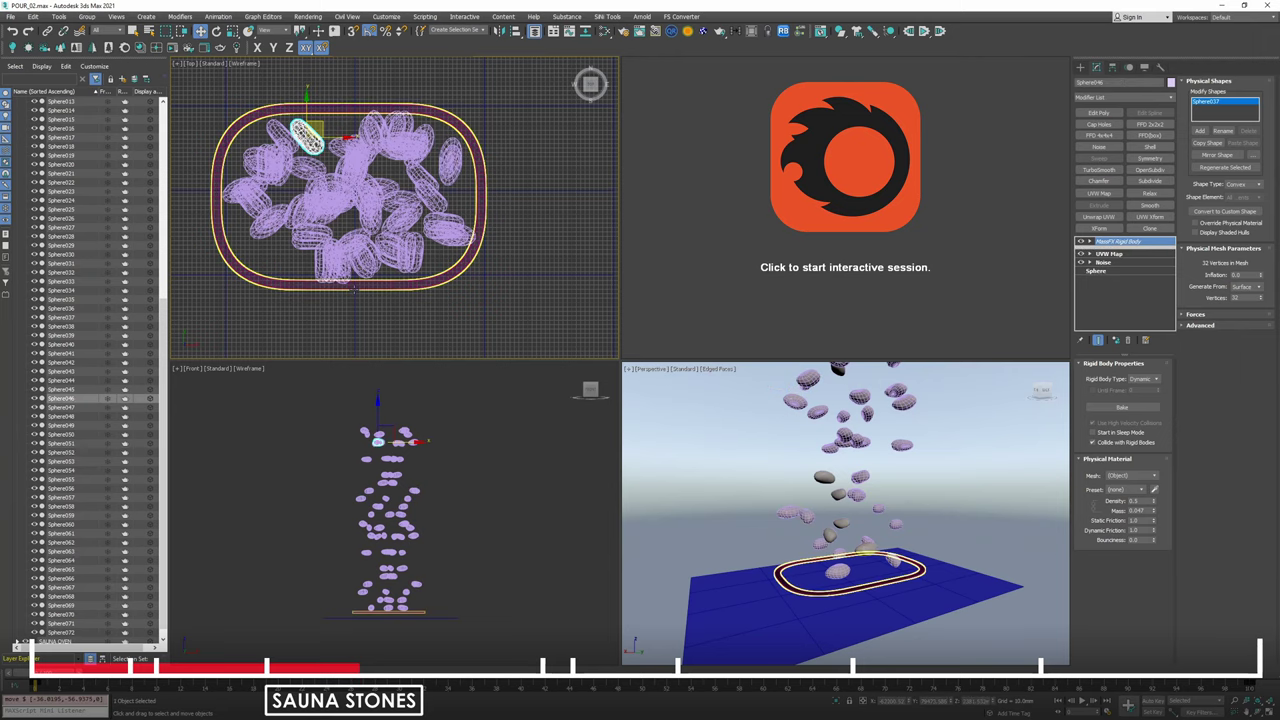
Move the stone cluster near the lower edge of the oven plan further left, inside the lip.
scroll(374, 240, up, 5)
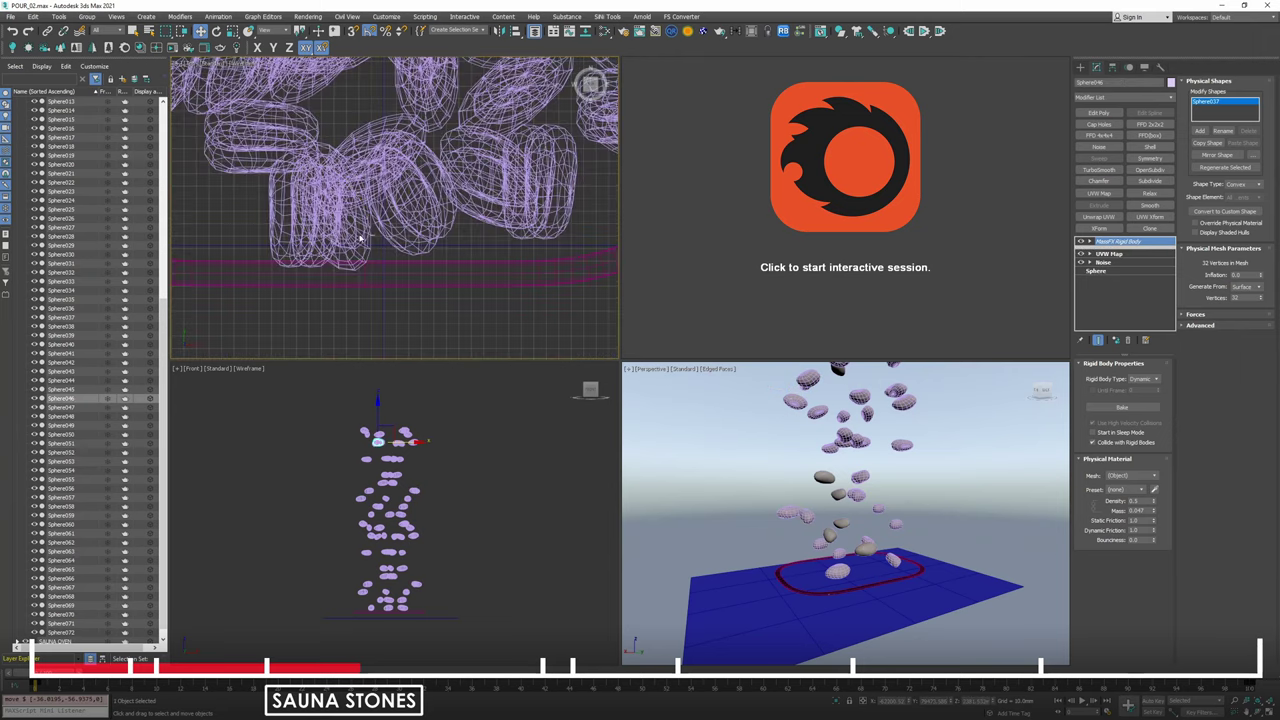
drag(382, 229, 322, 236)
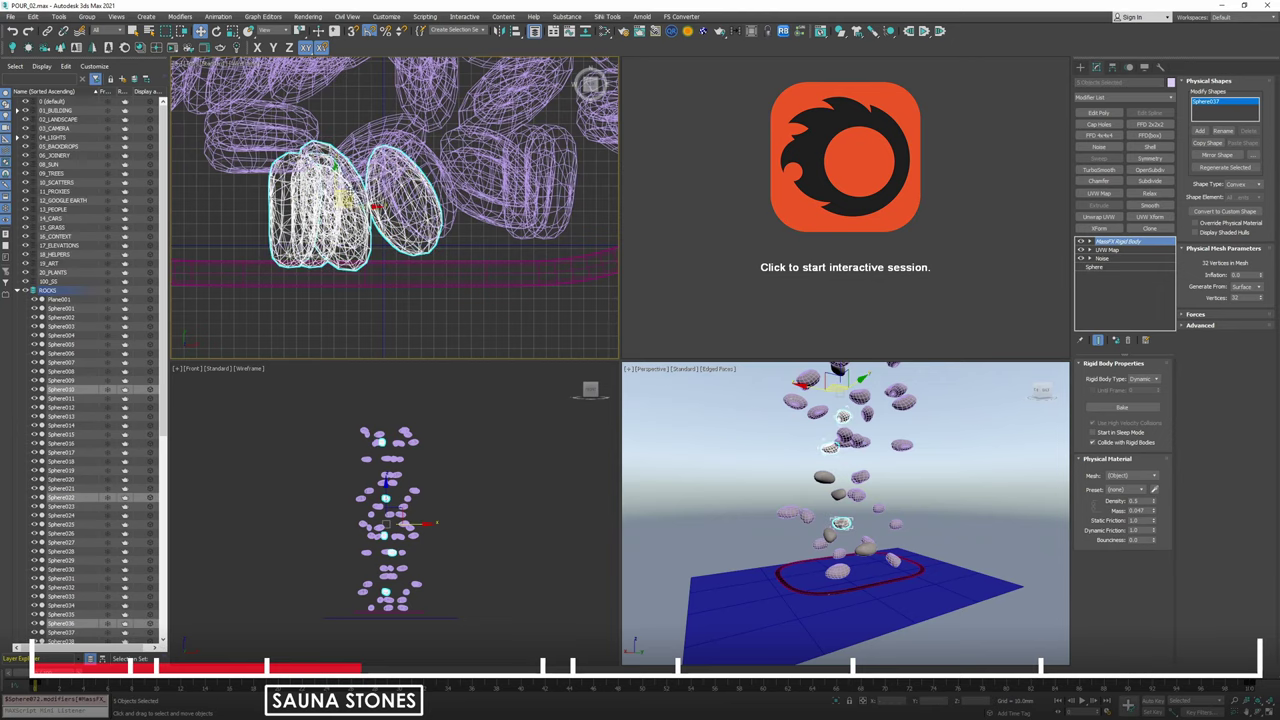
drag(346, 186, 240, 168)
middle_drag(289, 175, 420, 240)
scroll(454, 200, down, 2)
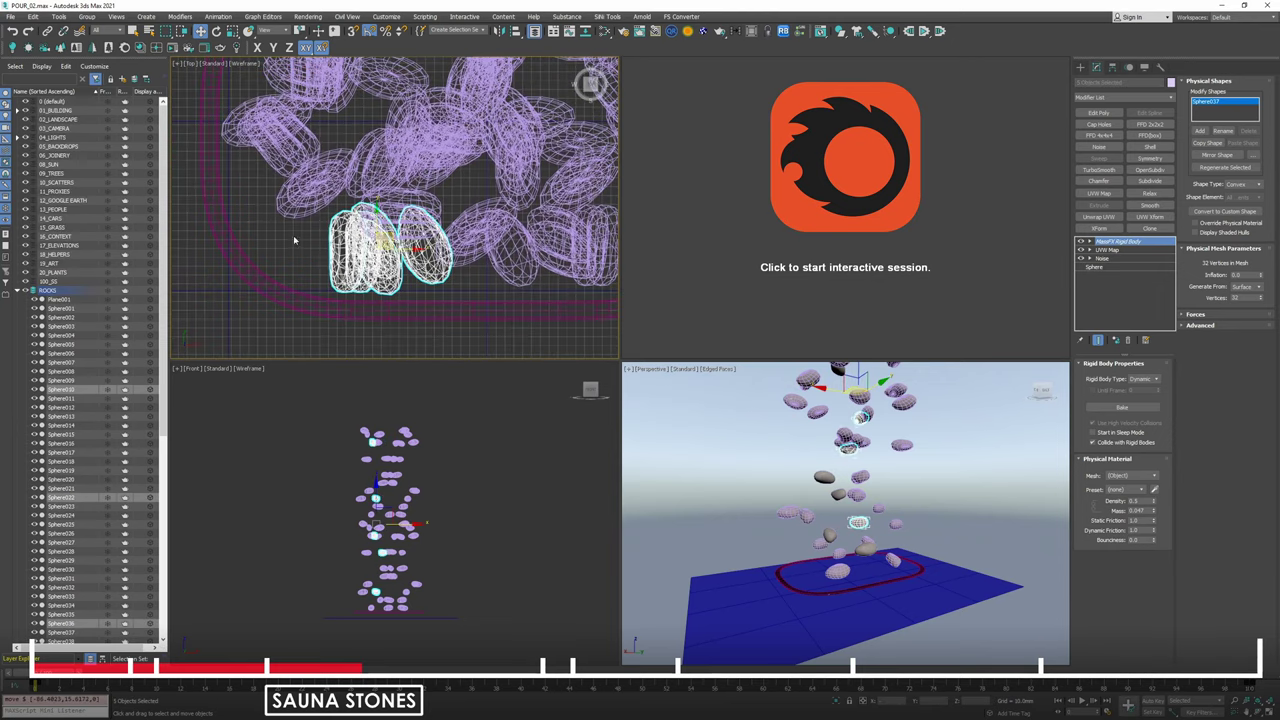
click(297, 243)
Clone six stones as copies into the free space at the lower-left corner of the oven outline in plan.
click(470, 152)
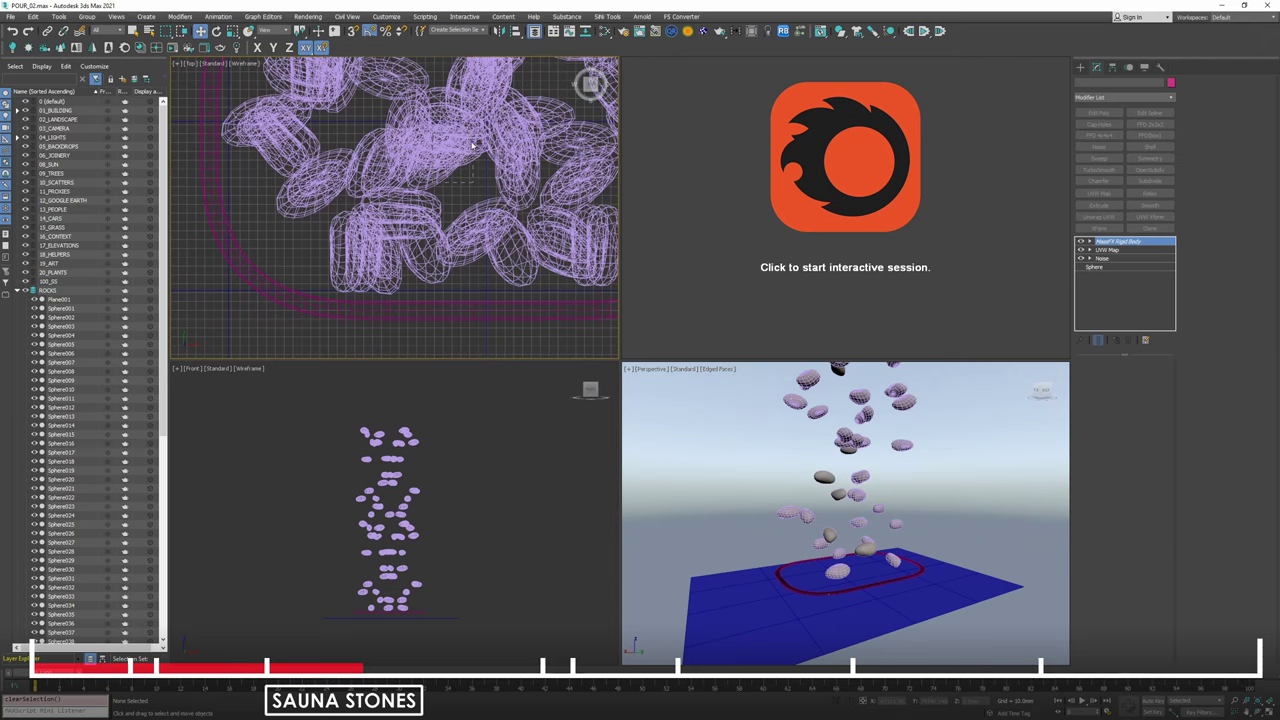
shift+drag(300, 190, 290, 205)
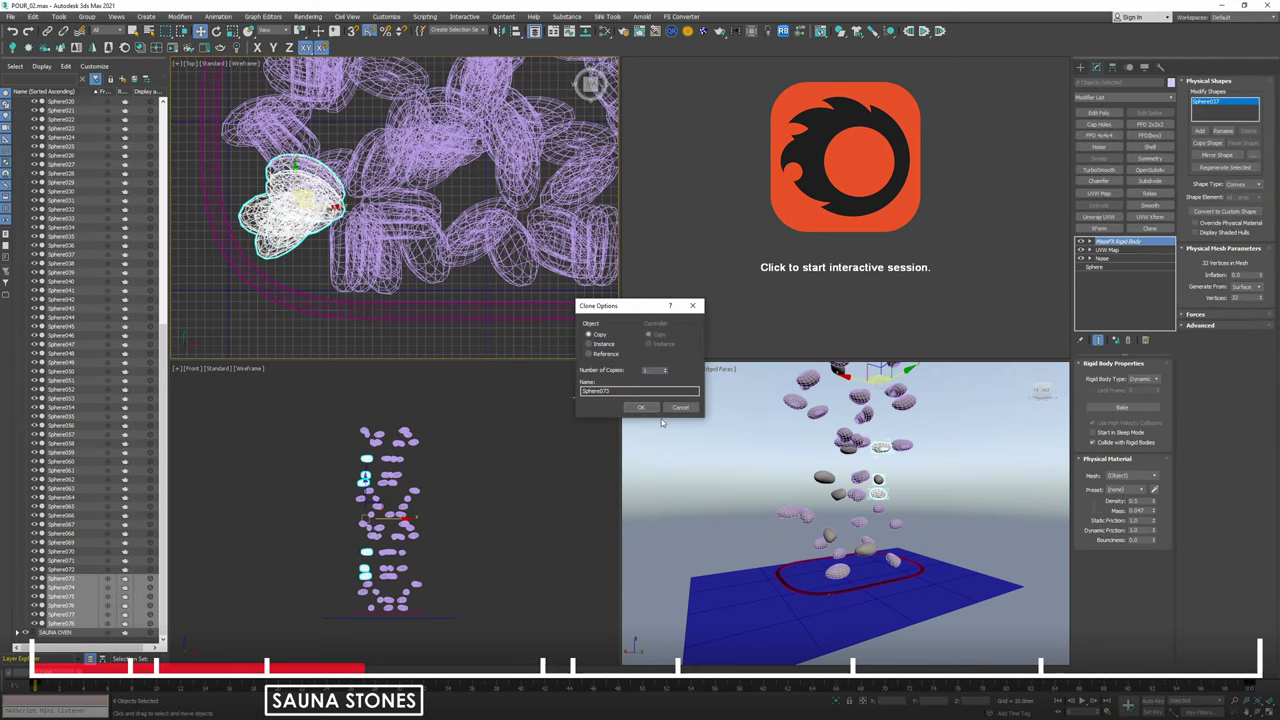
click(640, 406)
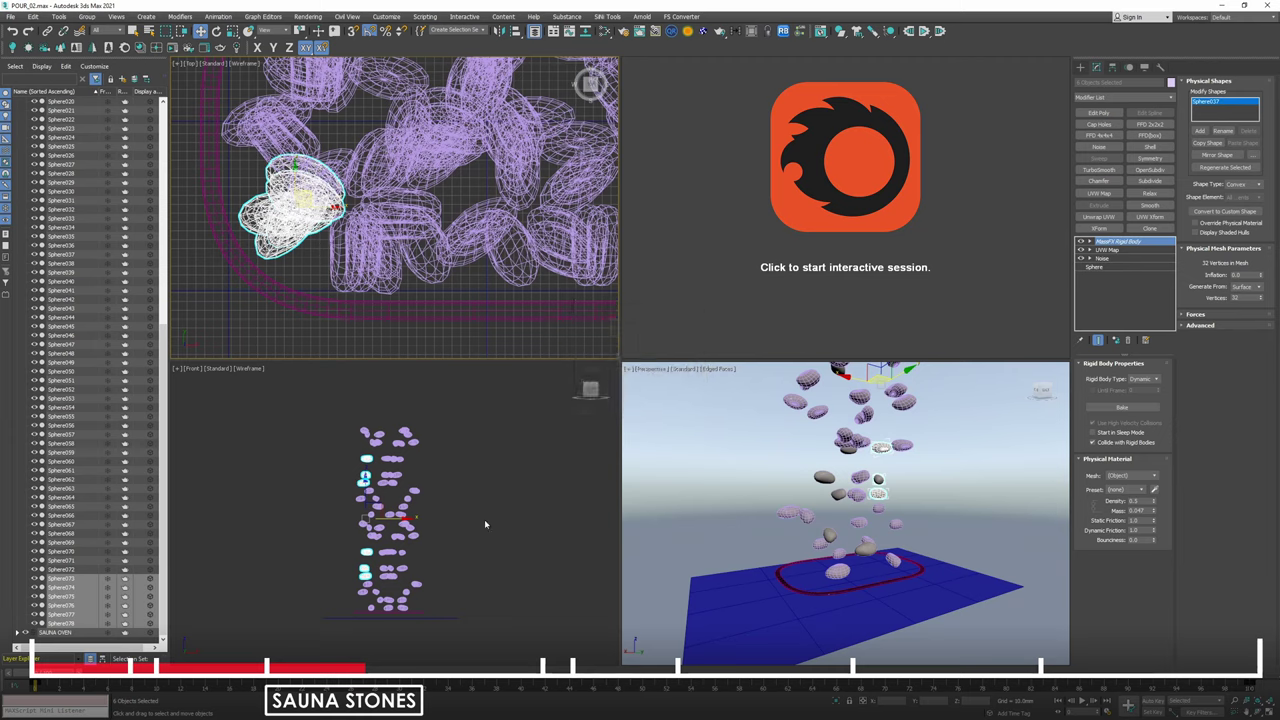
Examine the spacing of the stacked stones up close from the front and in perspective for overlaps.
click(383, 588)
scroll(383, 586, up, 3)
middle_drag(383, 586, 404, 455)
scroll(401, 492, up, 9)
scroll(402, 494, down, 2)
click(405, 467)
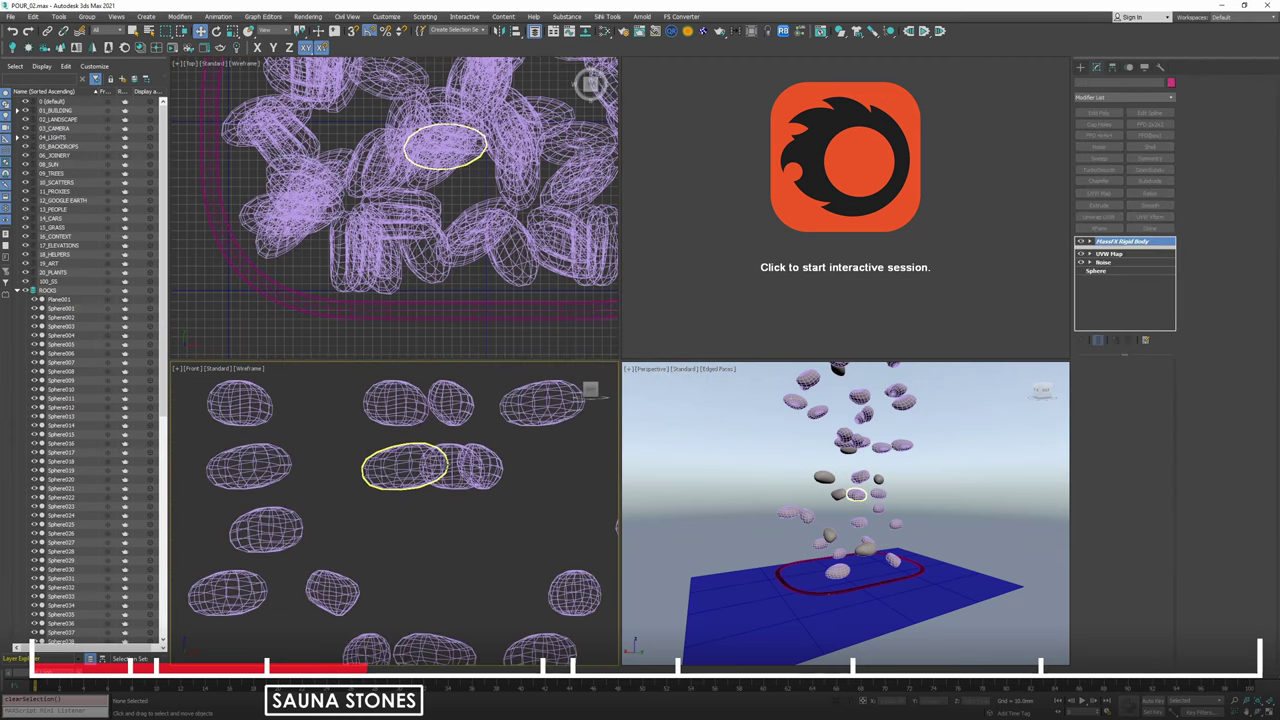
key(p)
alt+middle_drag(451, 543, 408, 598)
scroll(409, 595, up, 8)
alt+middle_drag(411, 554, 421, 511)
middle_drag(421, 511, 406, 612)
scroll(446, 552, down, 4)
mouse_move(434, 485)
middle_down()
mouse_move(416, 532)
mouse_move(441, 527)
mouse_move(441, 470)
middle_up()
key(f)
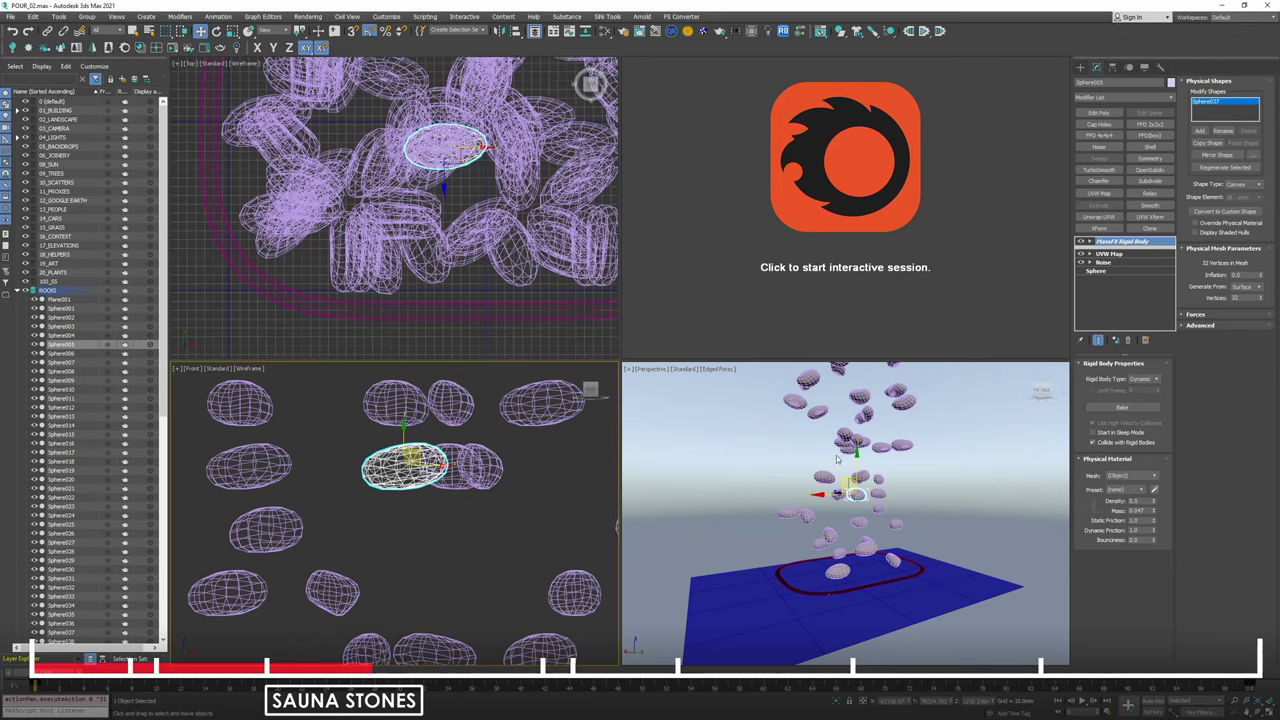
Save the scene and run the MassFX simulation to drop the stones onto the oven.
click(791, 466)
key(ctrl+s)
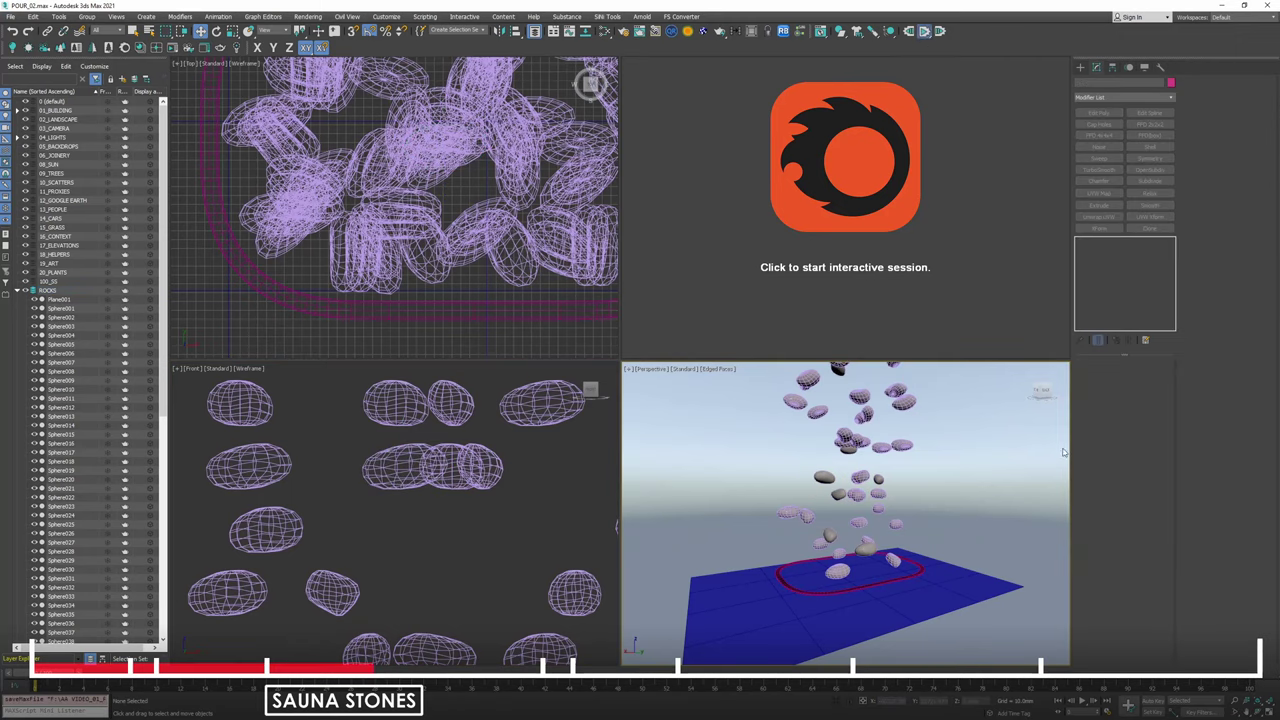
key(alt+p)
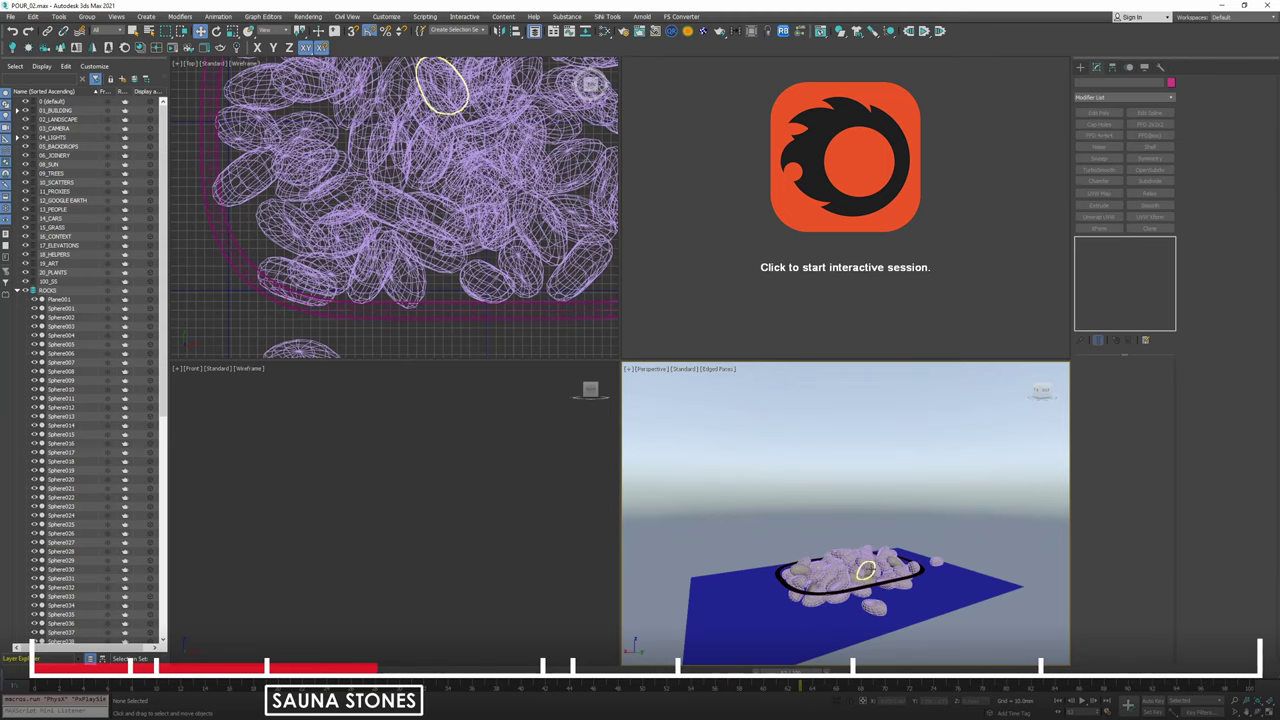
Select all the stones without the plane and bake their MassFX rigid body simulation.
click(442, 86)
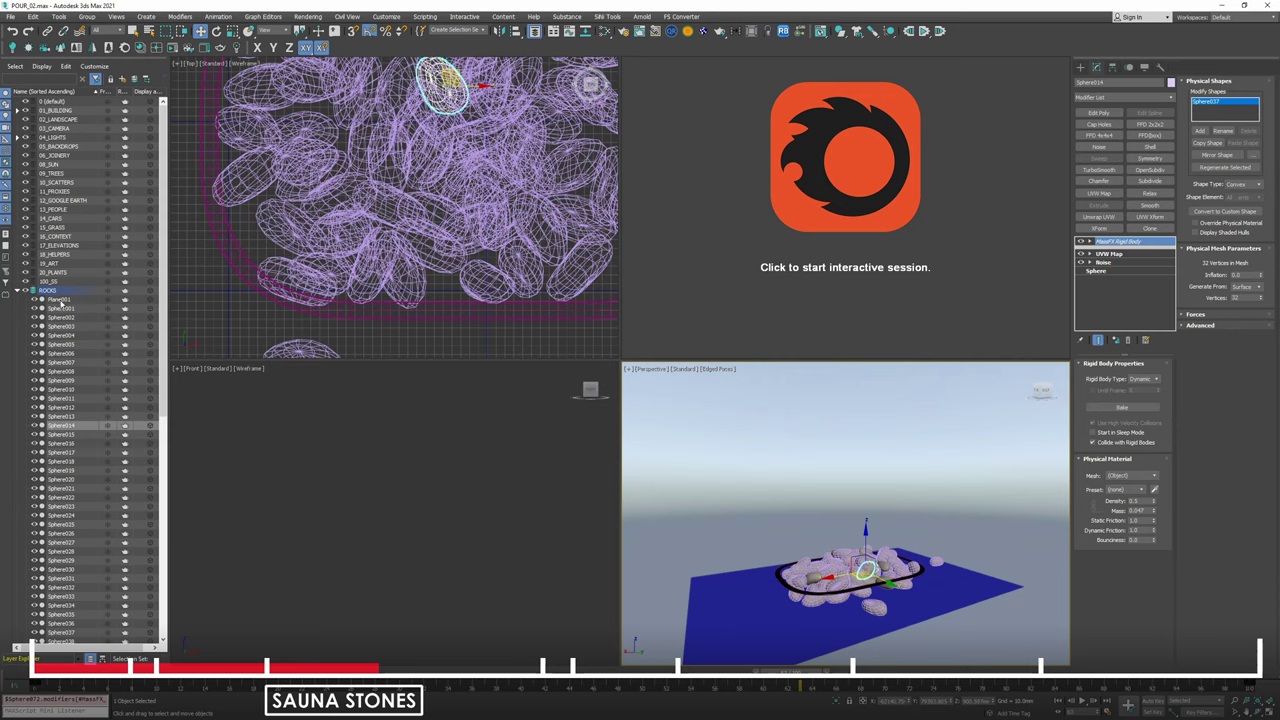
key(ctrl+a)
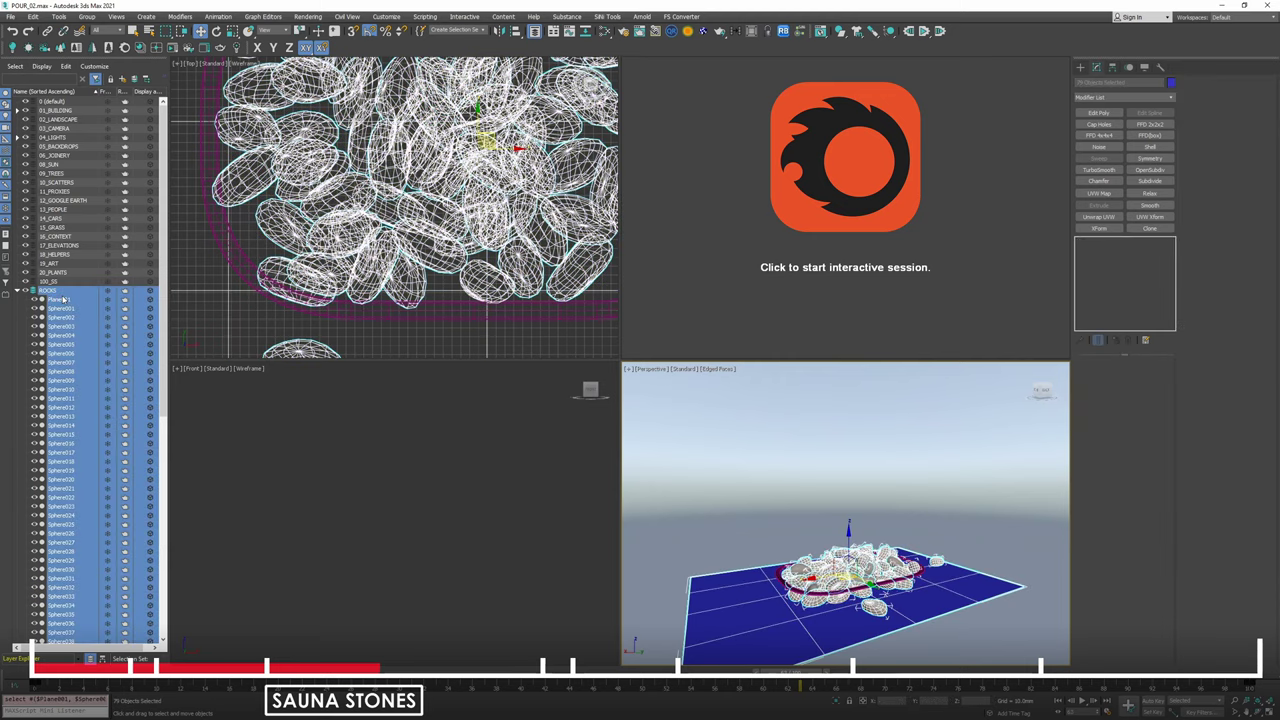
drag(164, 304, 162, 577)
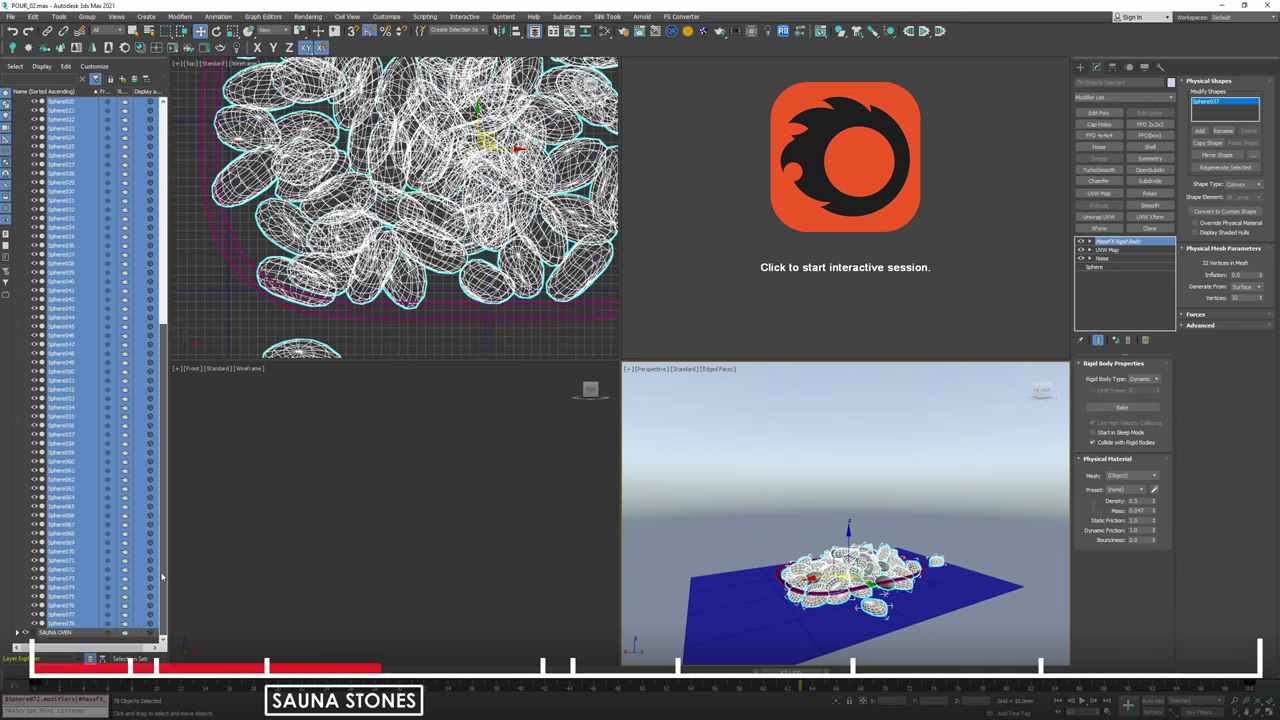
click(1129, 408)
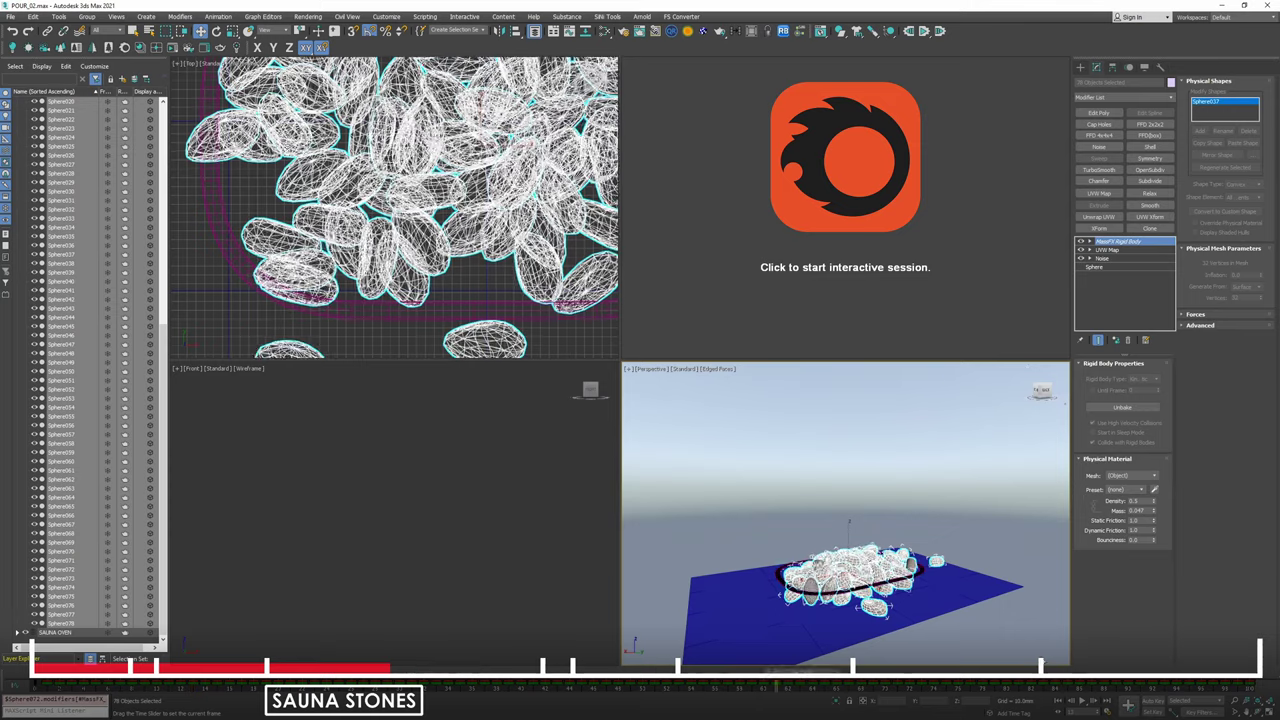
Unhide the rest of the scene and hide the plane beneath the stones.
click(980, 594)
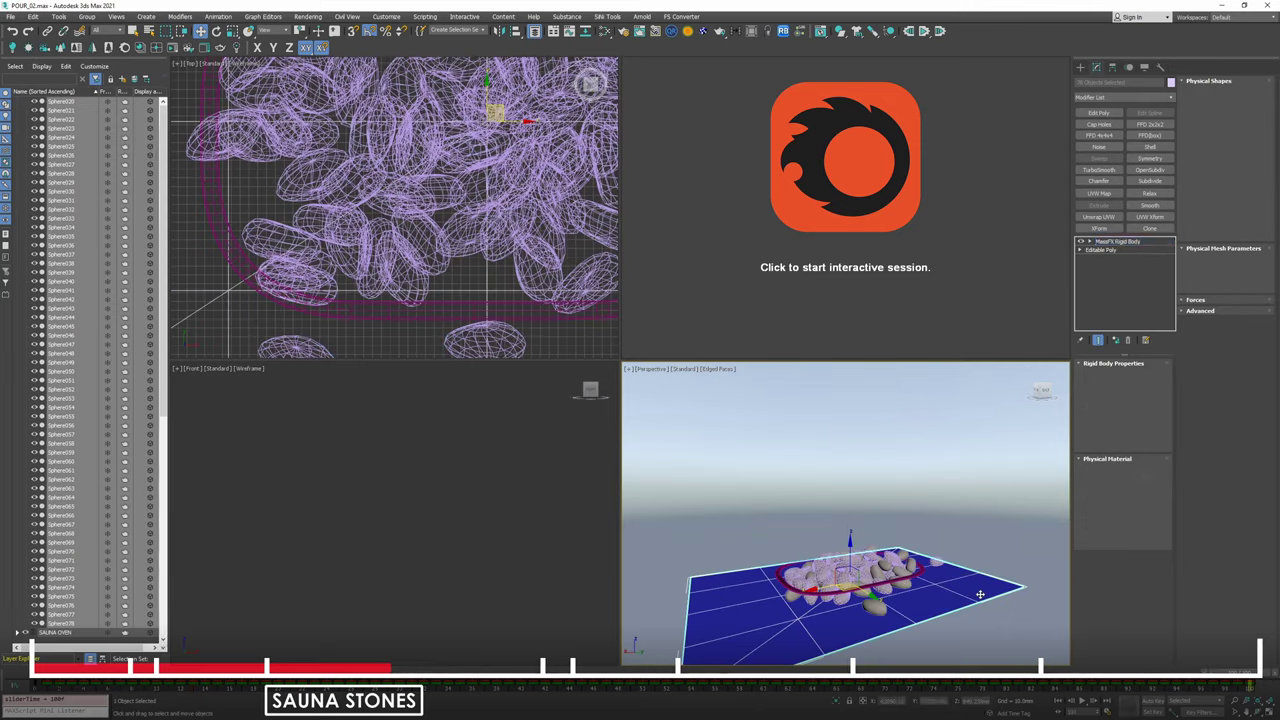
key(alt+h)
key(alt+u)
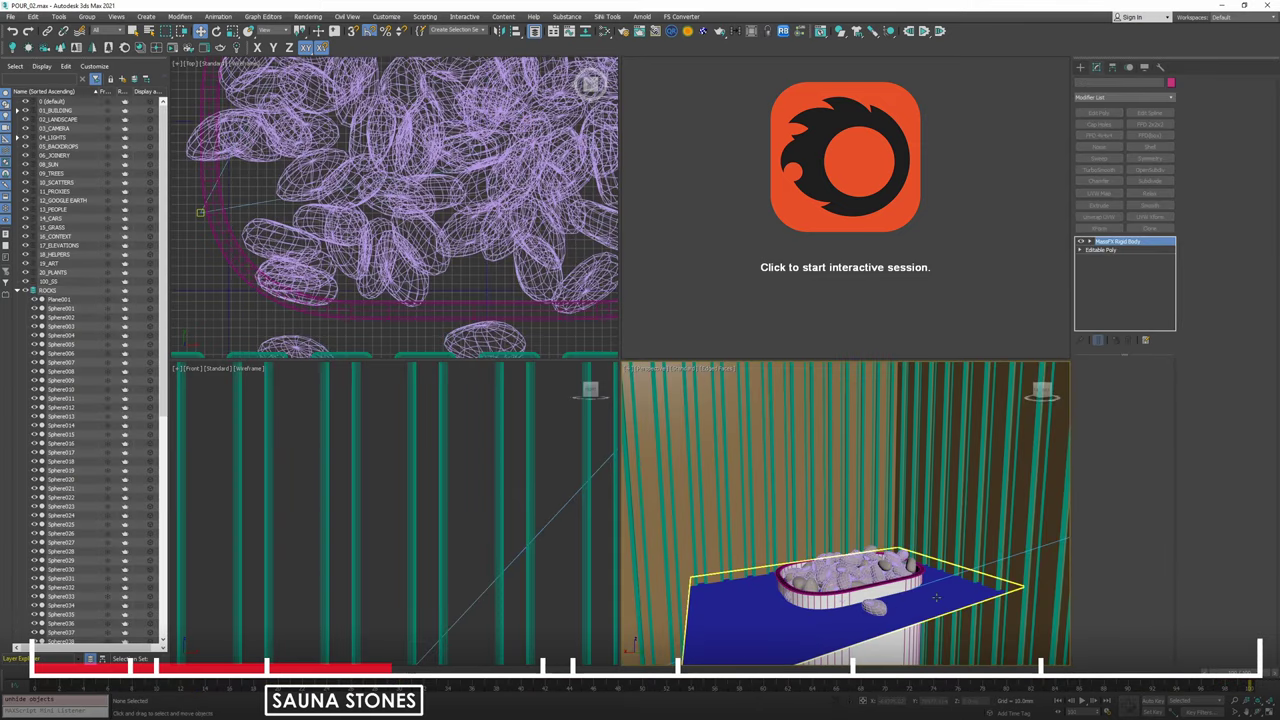
key(alt+h)
Delete all the stones that landed outside the sauna oven.
click(873, 607)
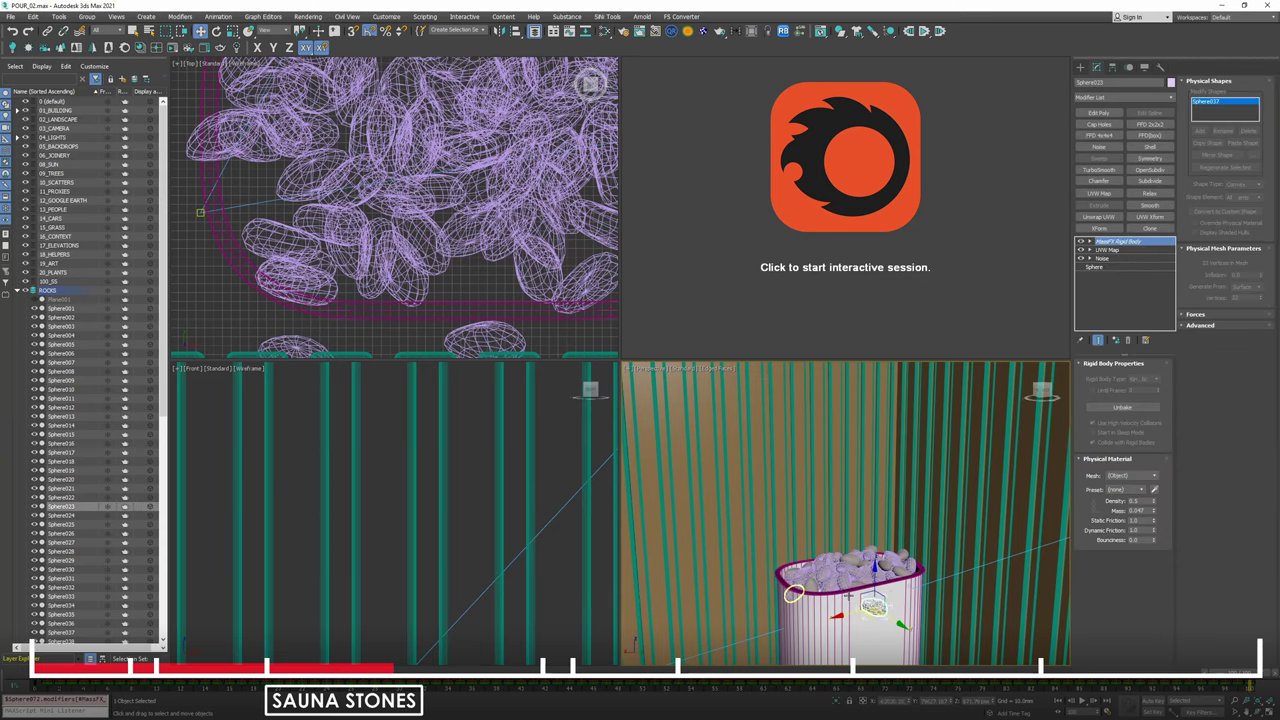
key(Delete)
scroll(290, 210, down, 5)
scroll(314, 224, down, 2)
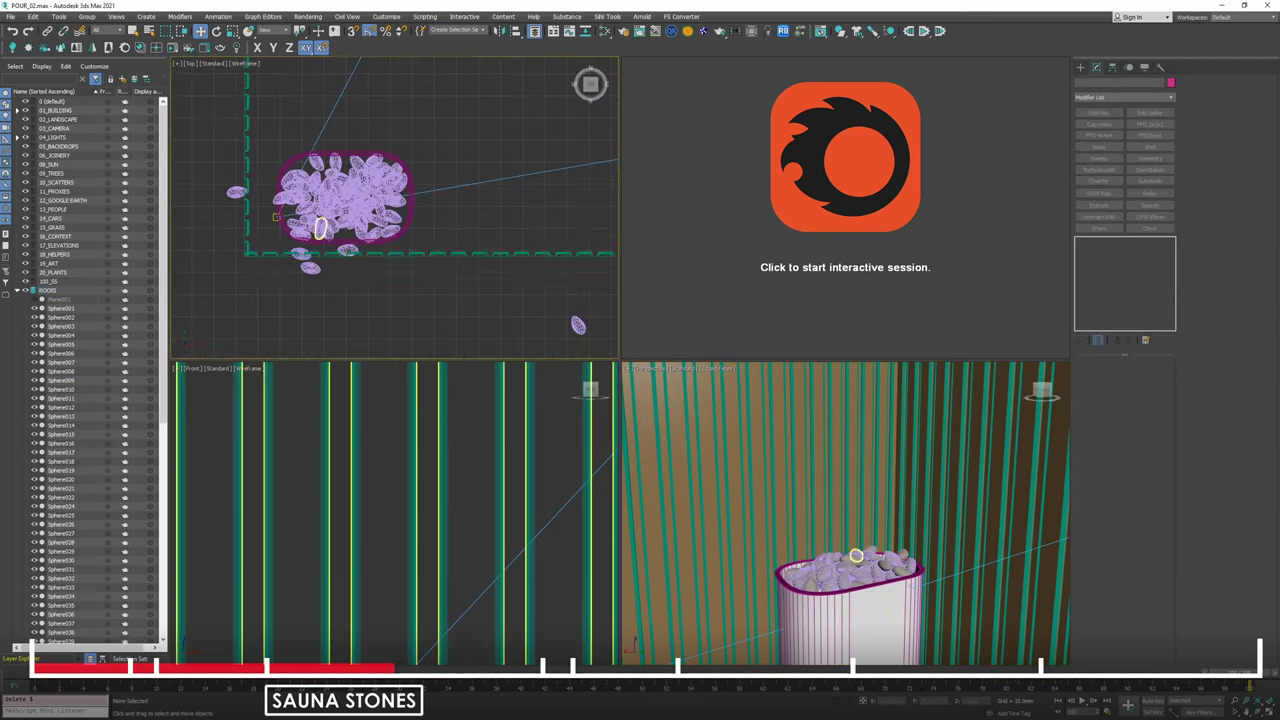
drag(249, 275, 251, 271)
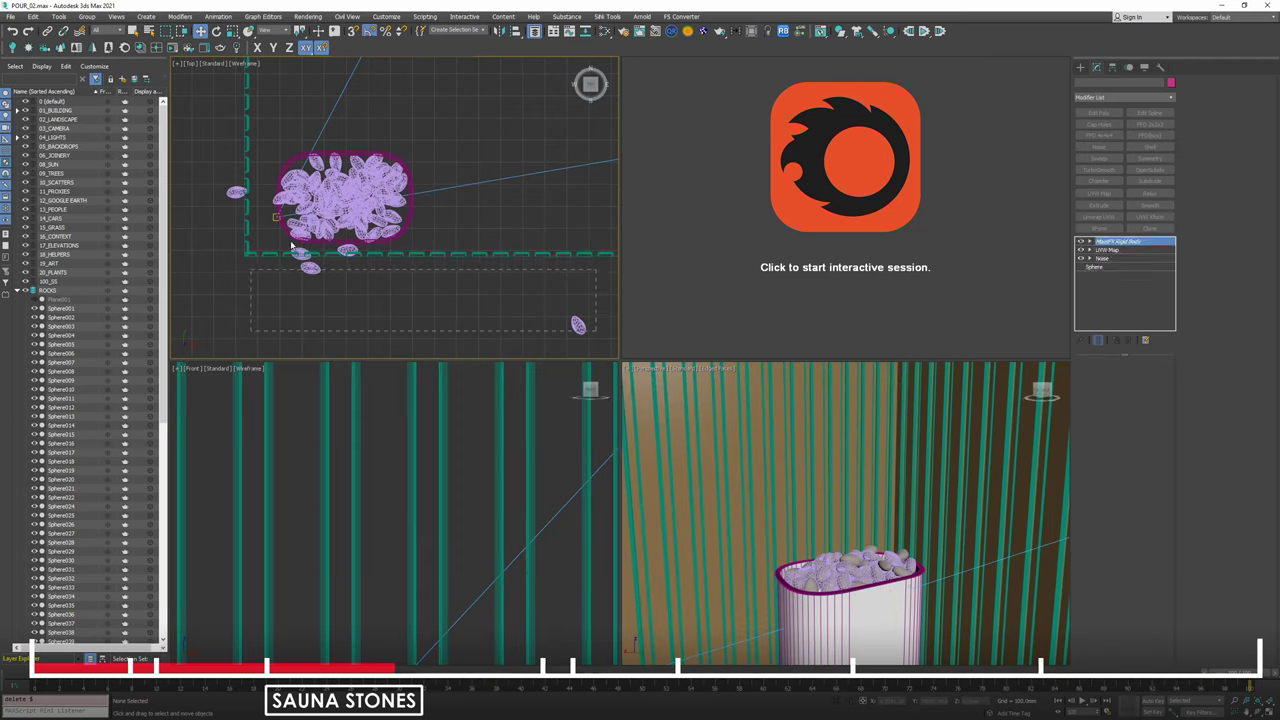
scroll(301, 254, up, 2)
ctrl+click(310, 267)
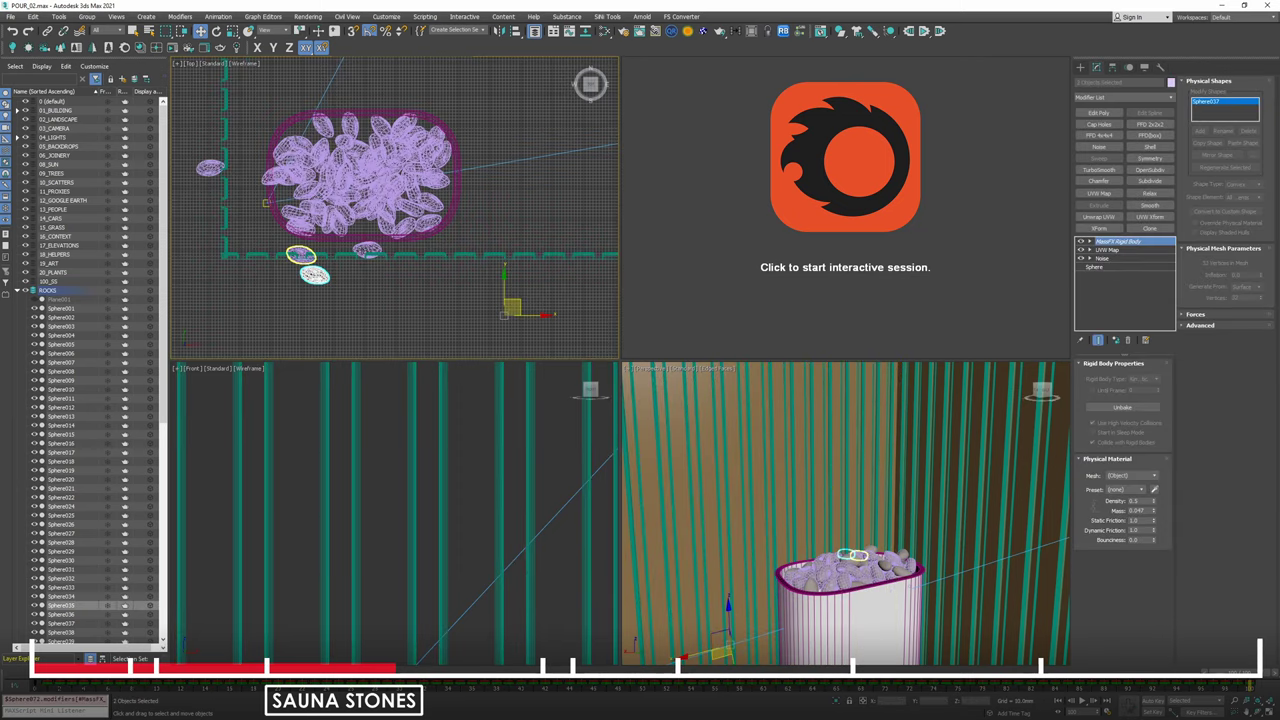
ctrl+click(301, 254)
ctrl+click(367, 250)
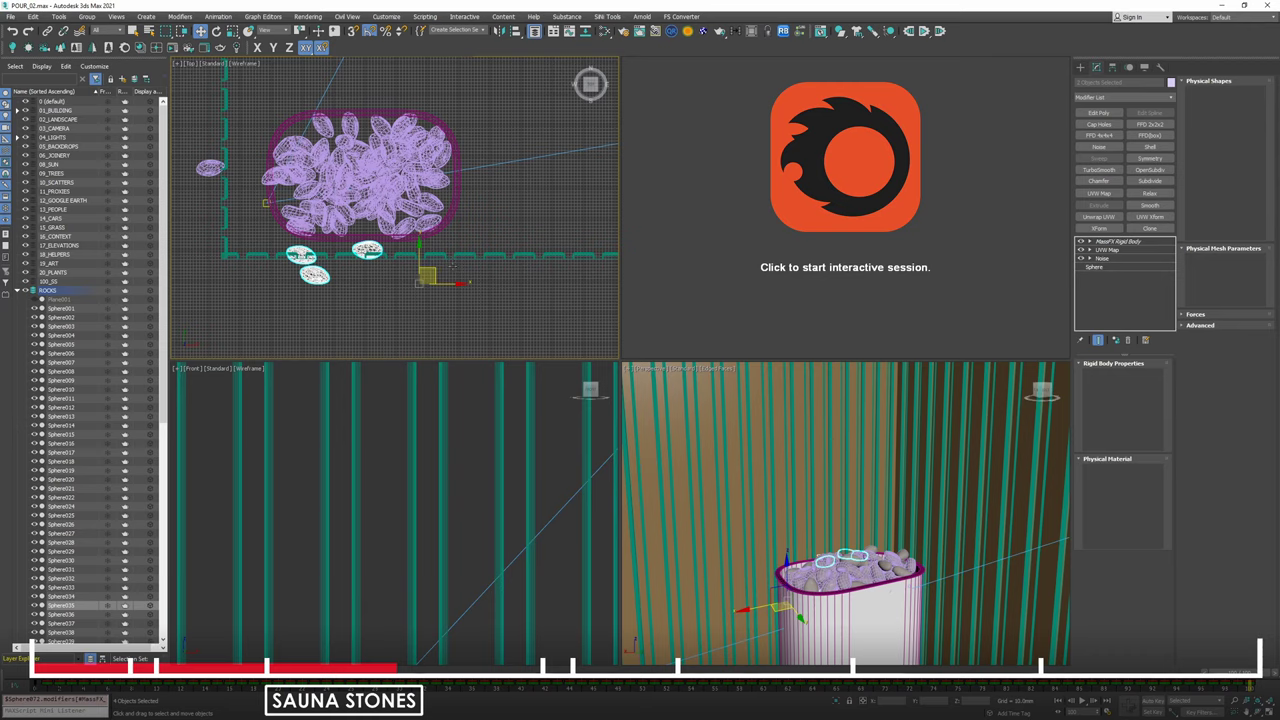
ctrl+click(210, 168)
middle_drag(427, 238, 357, 216)
scroll(437, 283, down, 8)
scroll(437, 283, up, 4)
key(Delete)
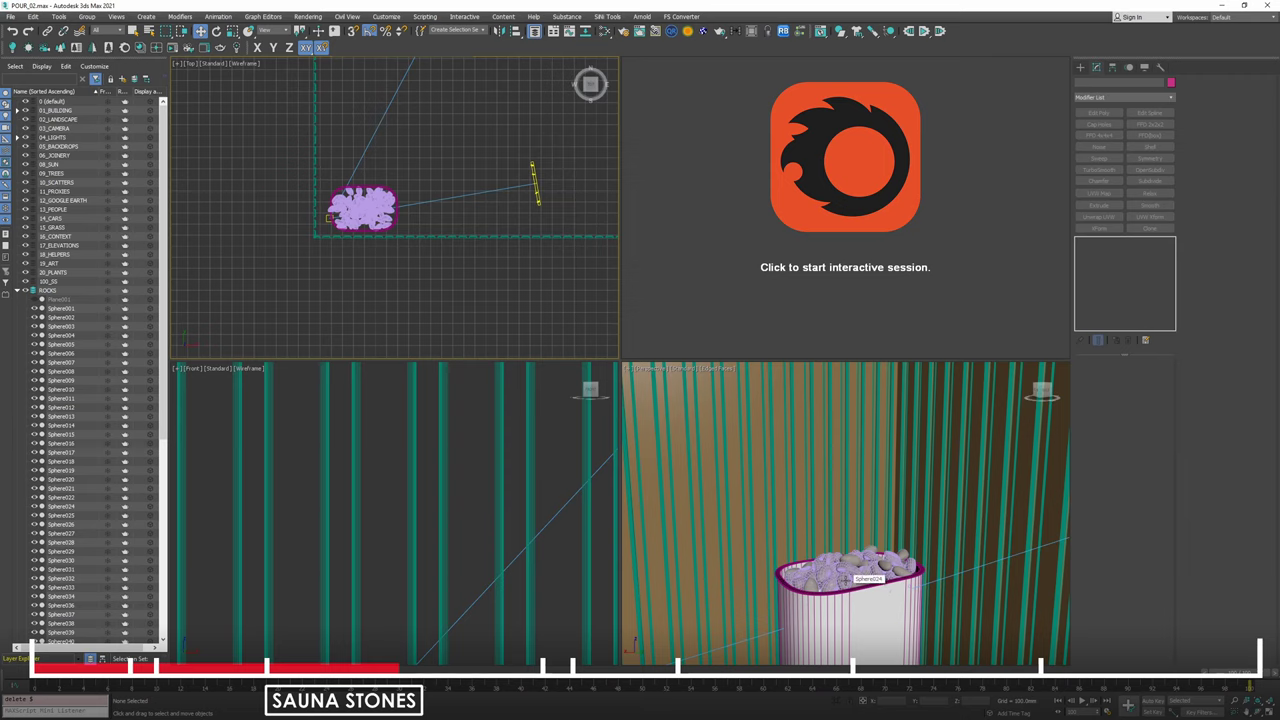
Start the Corona interactive rendering and inspect the oven and its stones from above and up close.
scroll(845, 580, up, 6)
middle_drag(838, 541, 862, 508)
scroll(860, 505, down, 3)
click(840, 290)
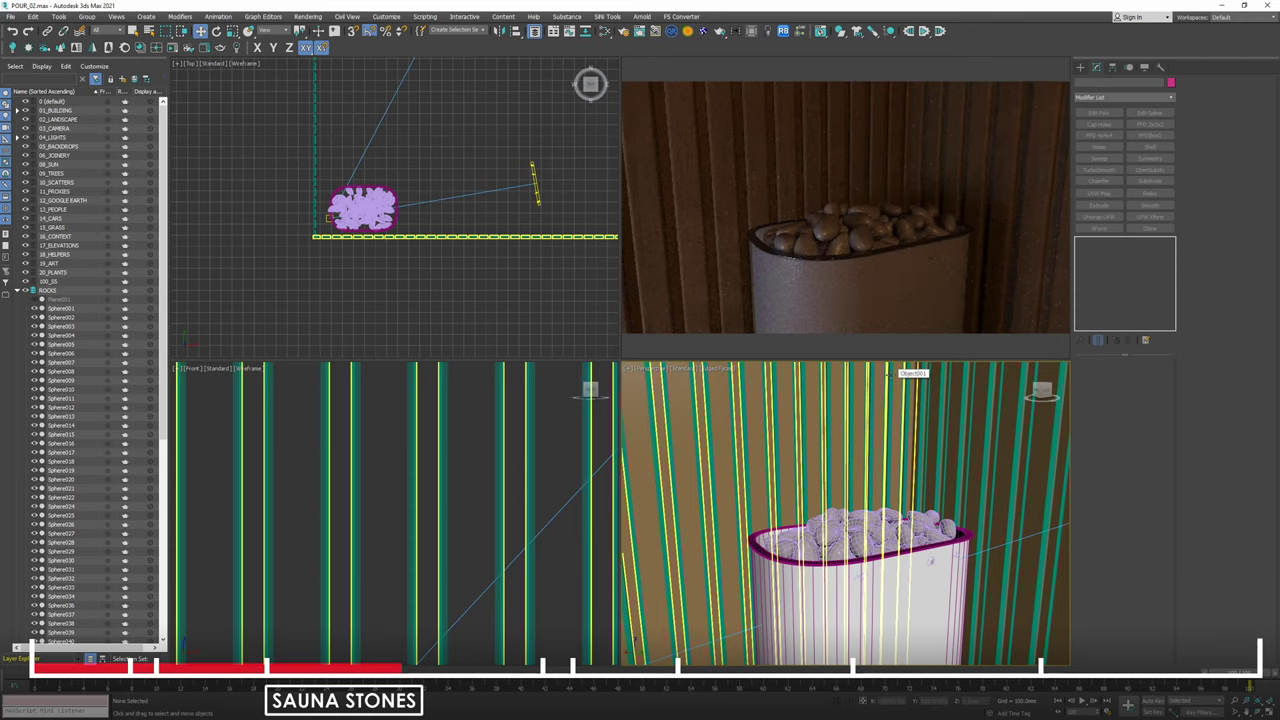
alt+middle_drag(881, 570, 877, 487)
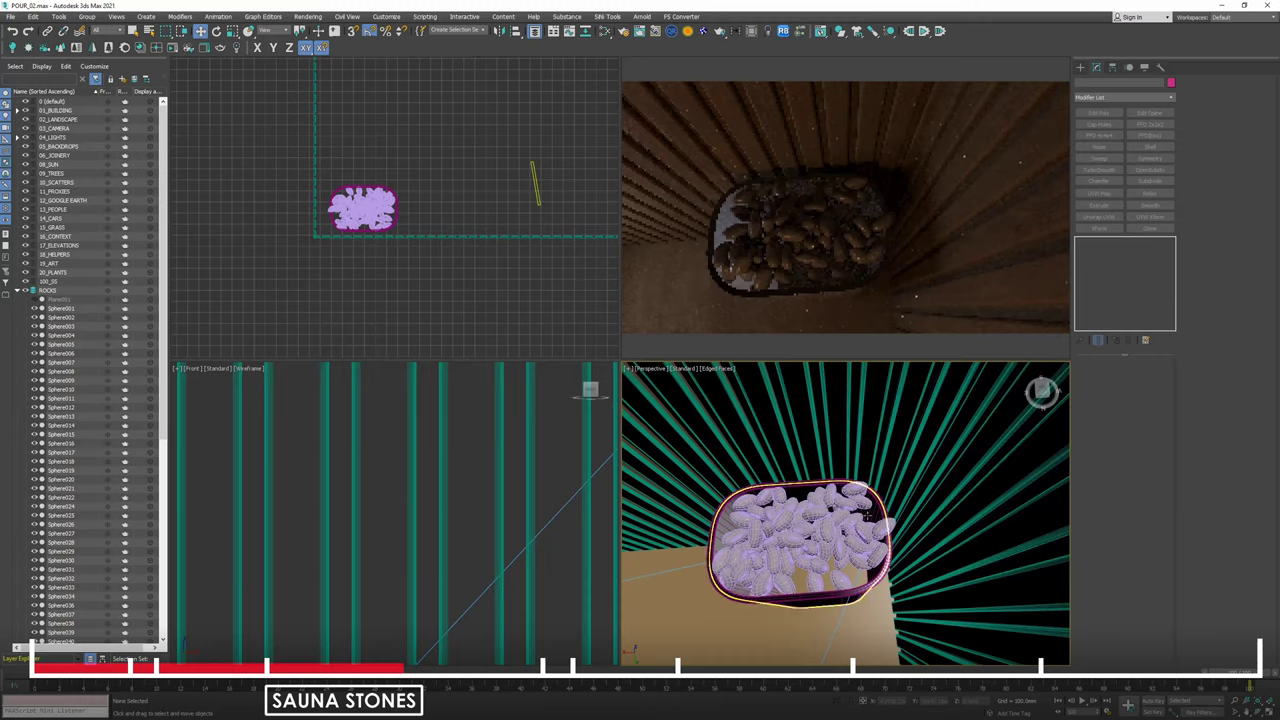
middle_drag(868, 515, 887, 491)
scroll(903, 443, up, 5)
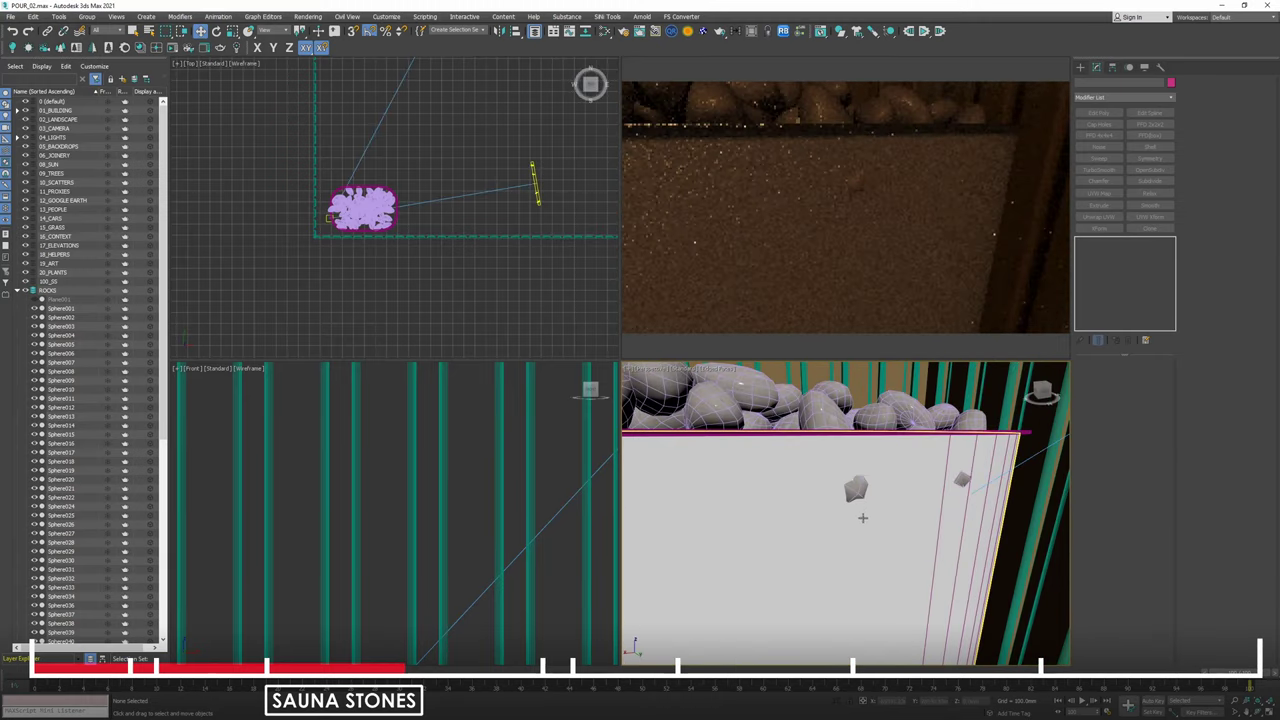
scroll(862, 514, down, 5)
Add a Shell modifier to the sauna oven body with an outer amount of 5 mm.
click(862, 514)
click(1150, 147)
double_click(1140, 389)
text(5)
key(Return)
alt+middle_drag(985, 490, 860, 530)
alt+middle_drag(900, 463, 895, 510)
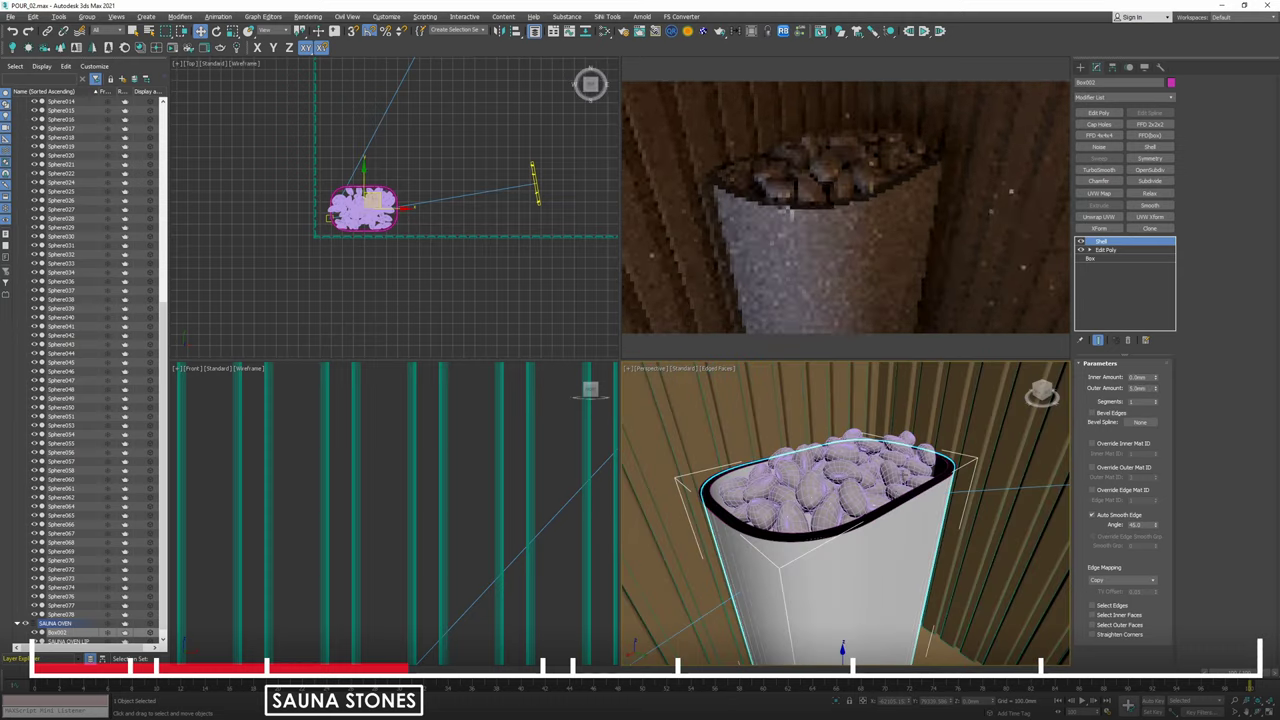
Remove the MassFX Rigid Body modifier from the sauna oven lip and thicken the lip with a Push modifier.
click(896, 488)
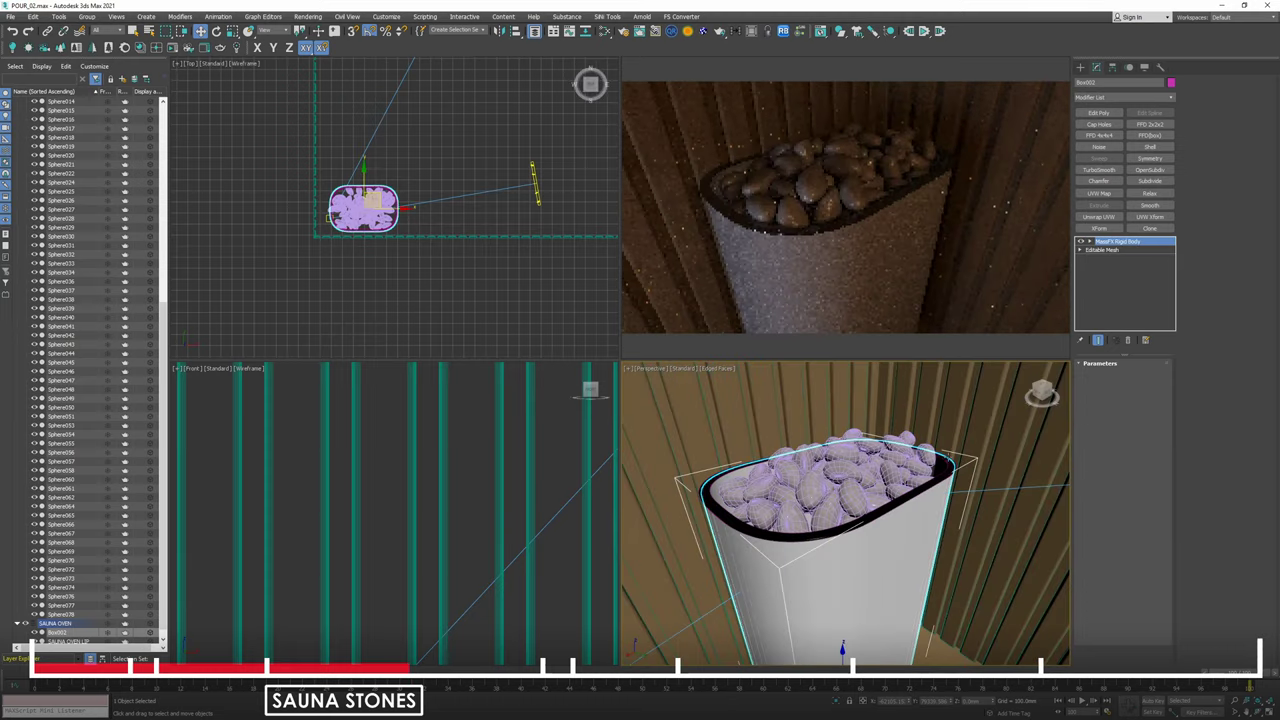
click(944, 459)
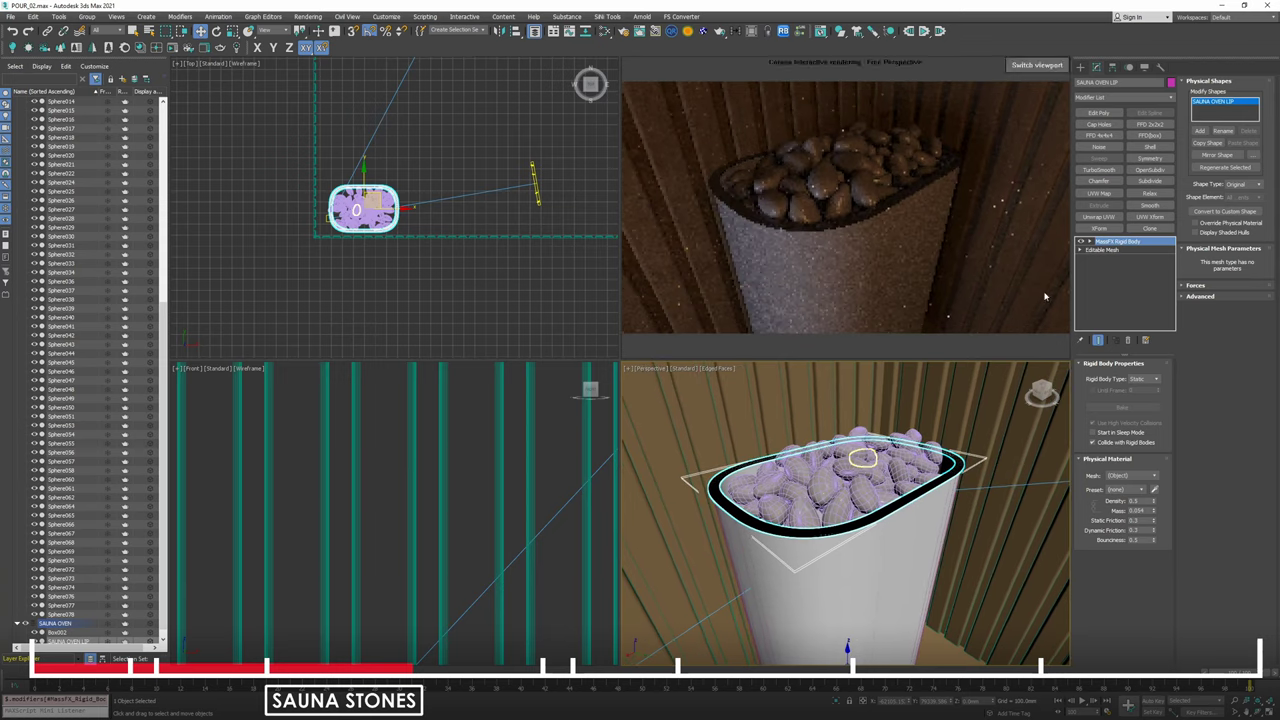
click(1129, 341)
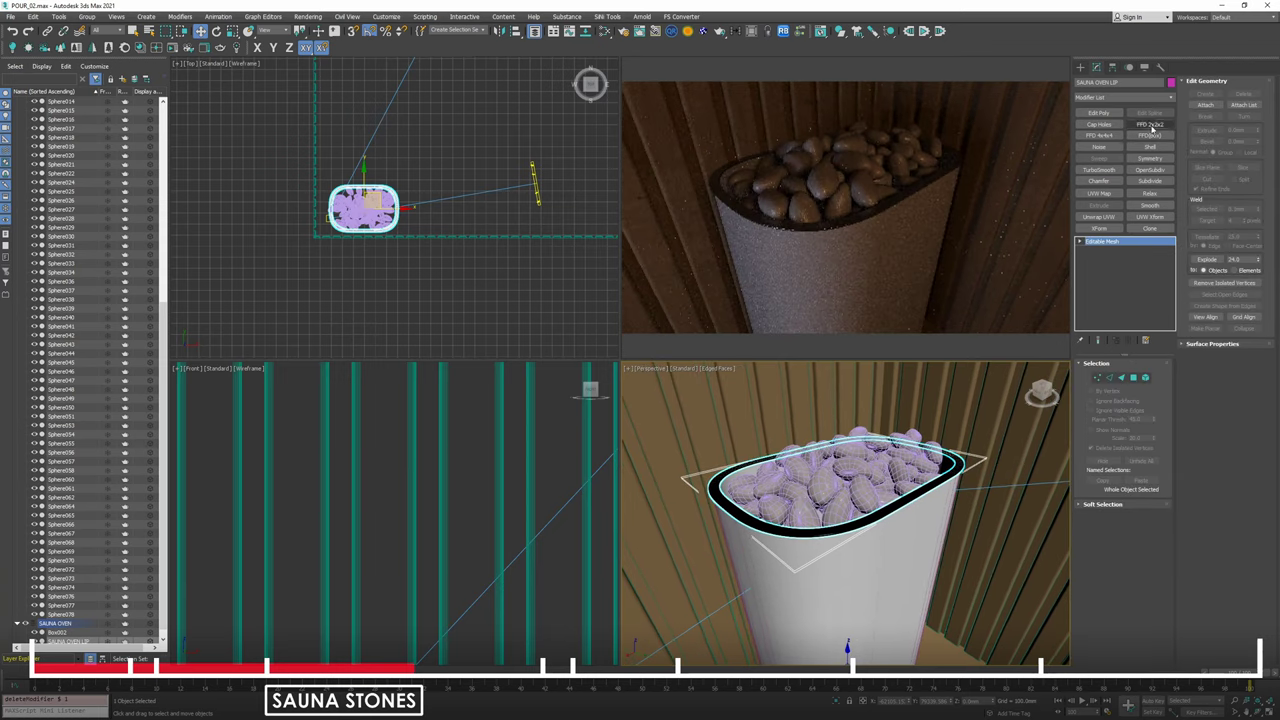
click(1100, 98)
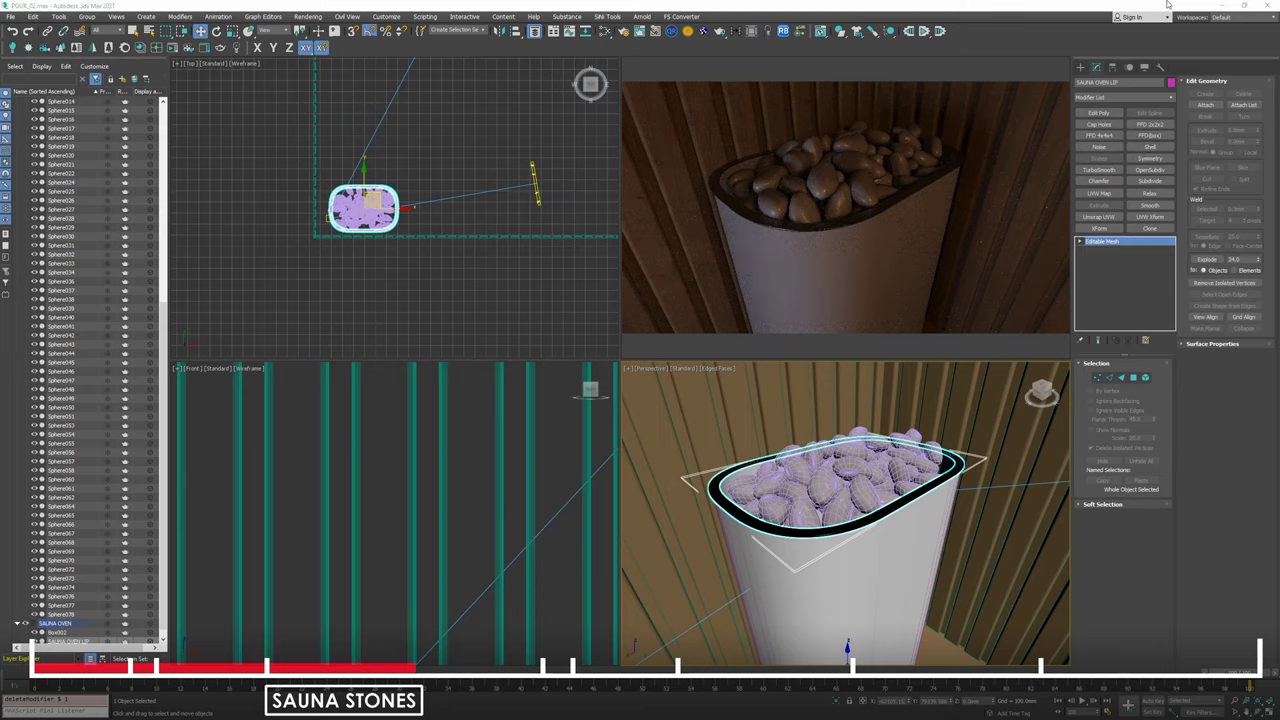
click(1164, 102)
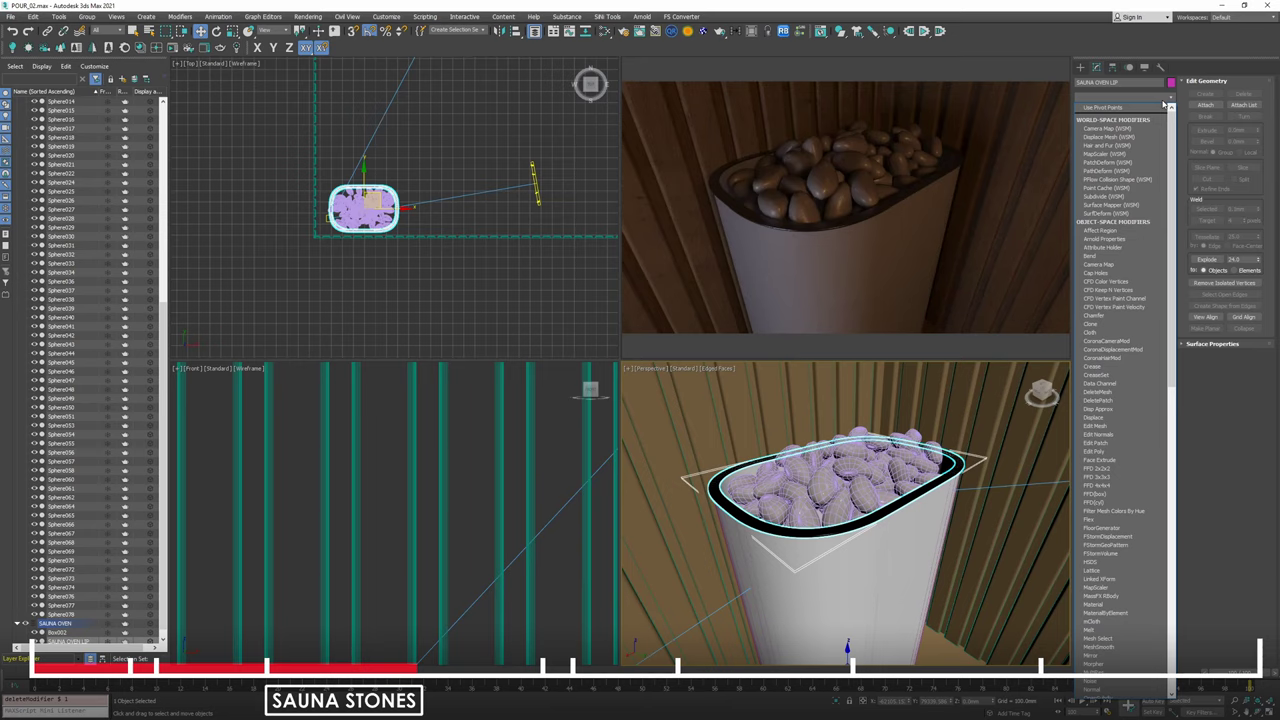
scroll(1120, 200, down, 10)
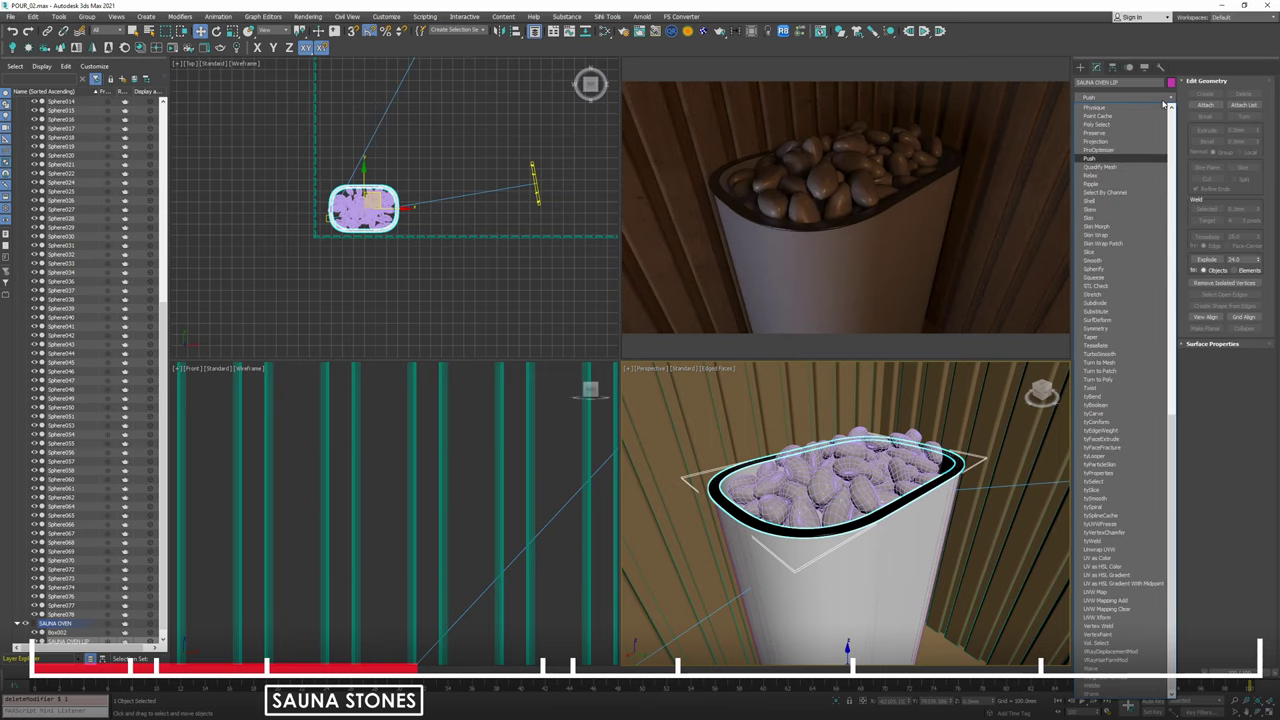
click(1102, 159)
drag(1165, 344, 1165, 343)
Scale the oven lip vertically in the front view to about 75% of its height.
middle_click(408, 480)
key(z)
key(r)
scroll(546, 414, up, 3)
scroll(412, 480, down, 3)
key(alt+c)
scroll(416, 500, up, 3)
drag(412, 466, 412, 481)
middle_drag(800, 540, 845, 490)
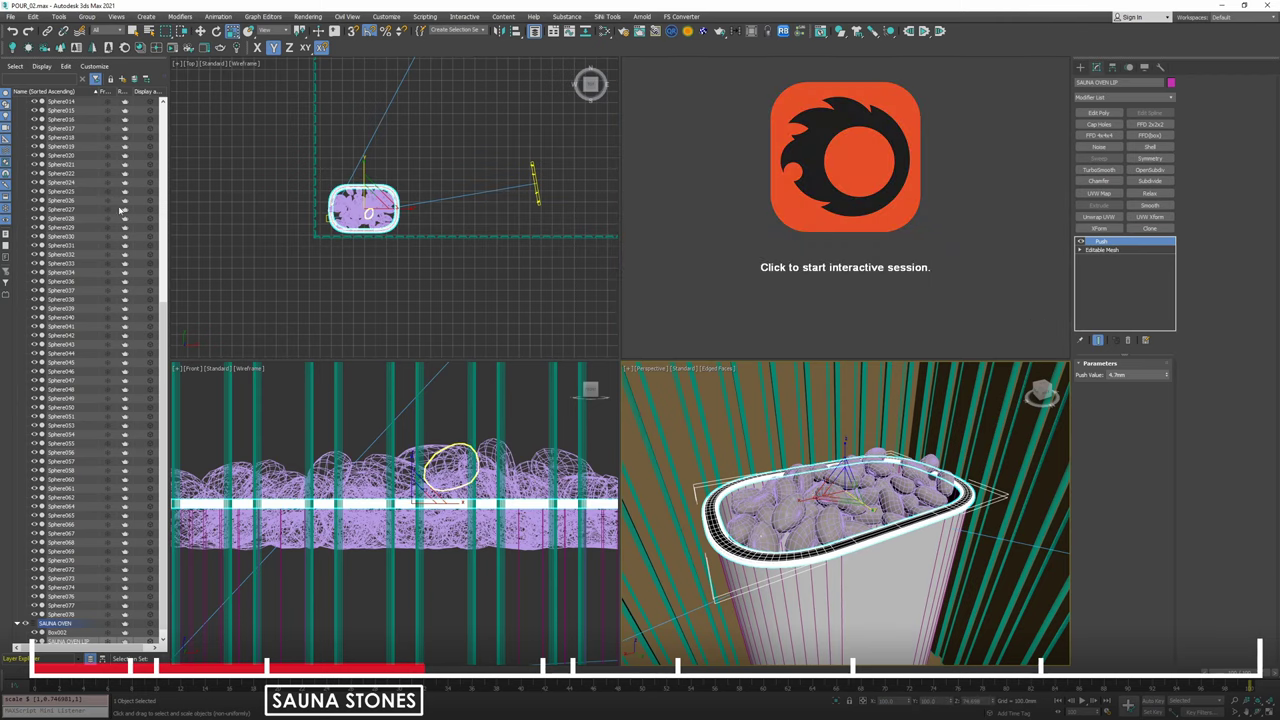
Delete the baked animation keys of all the stones and return the timeline to frame 0, keeping the stones themselves.
drag(168, 461, 168, 280)
double_click(50, 264)
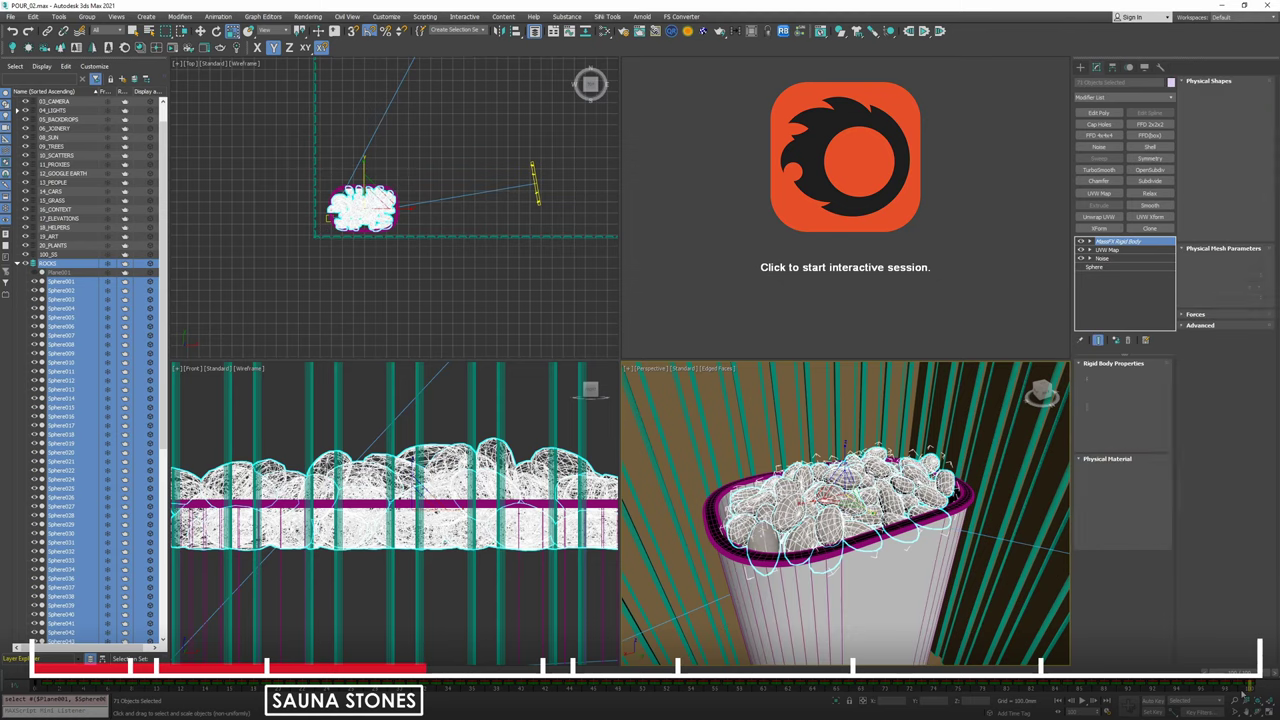
drag(1244, 694, 1099, 672)
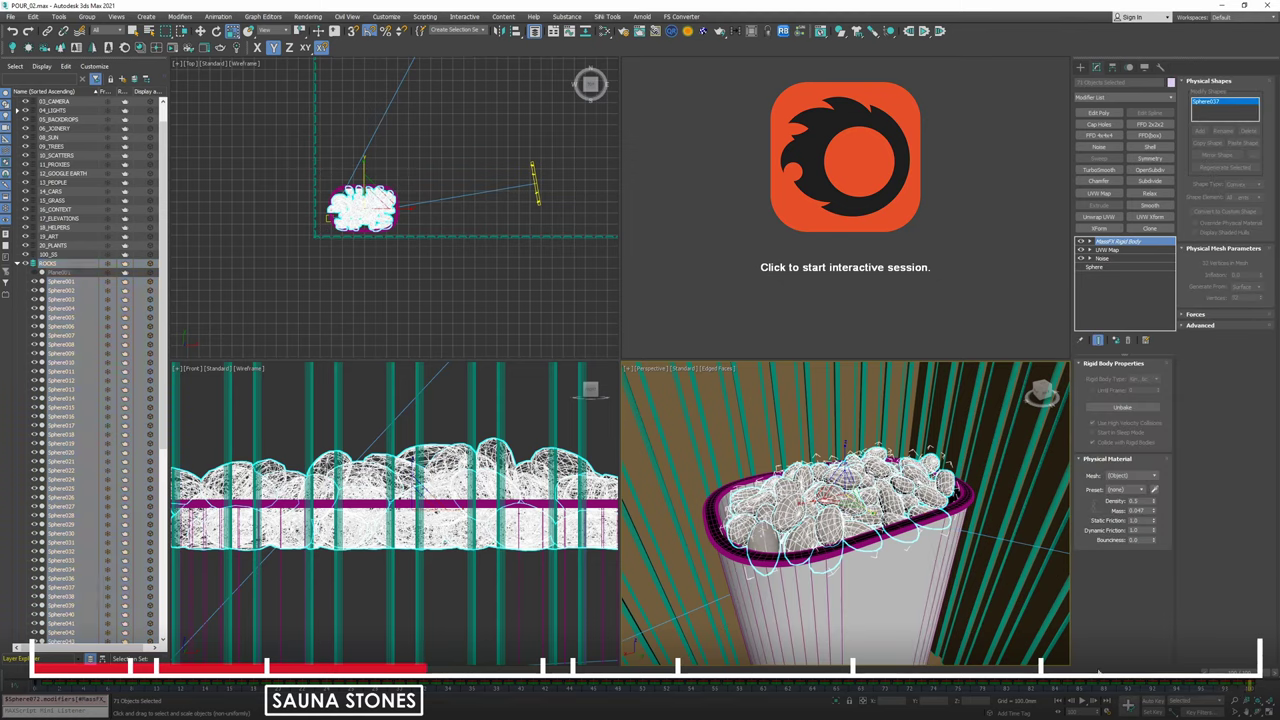
key(Delete)
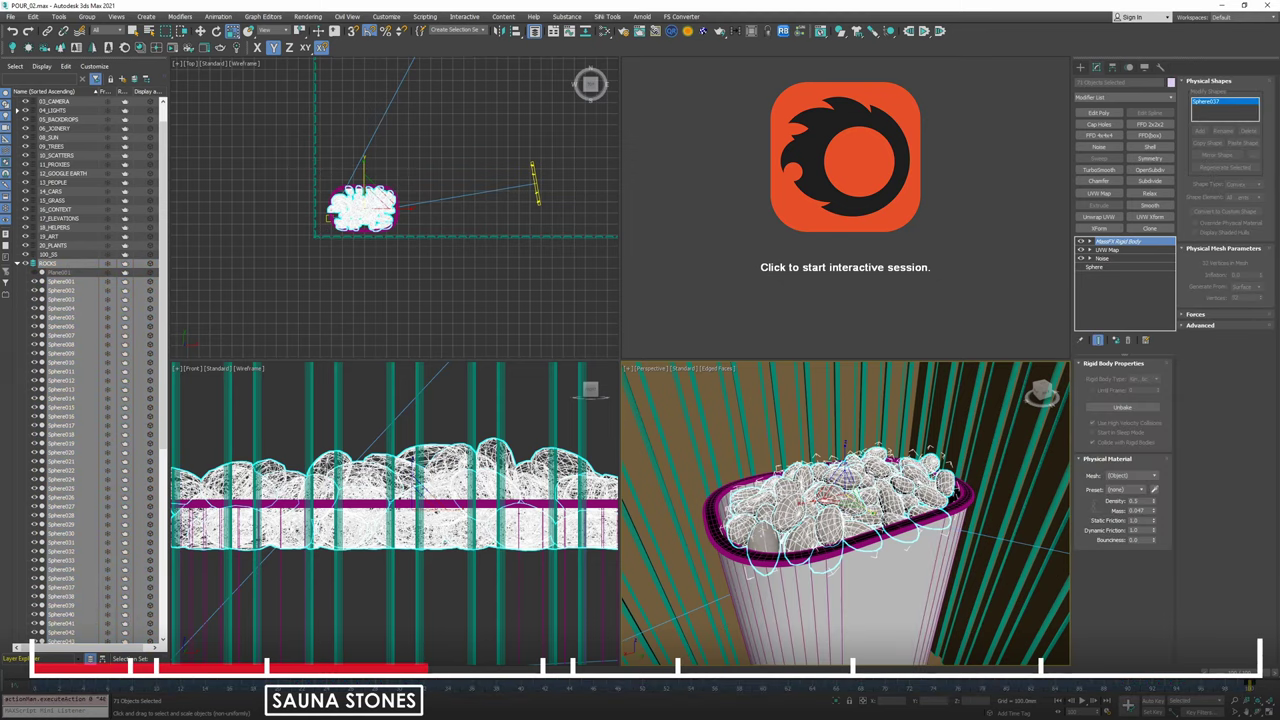
drag(1249, 686, 8, 697)
drag(1236, 673, 20, 673)
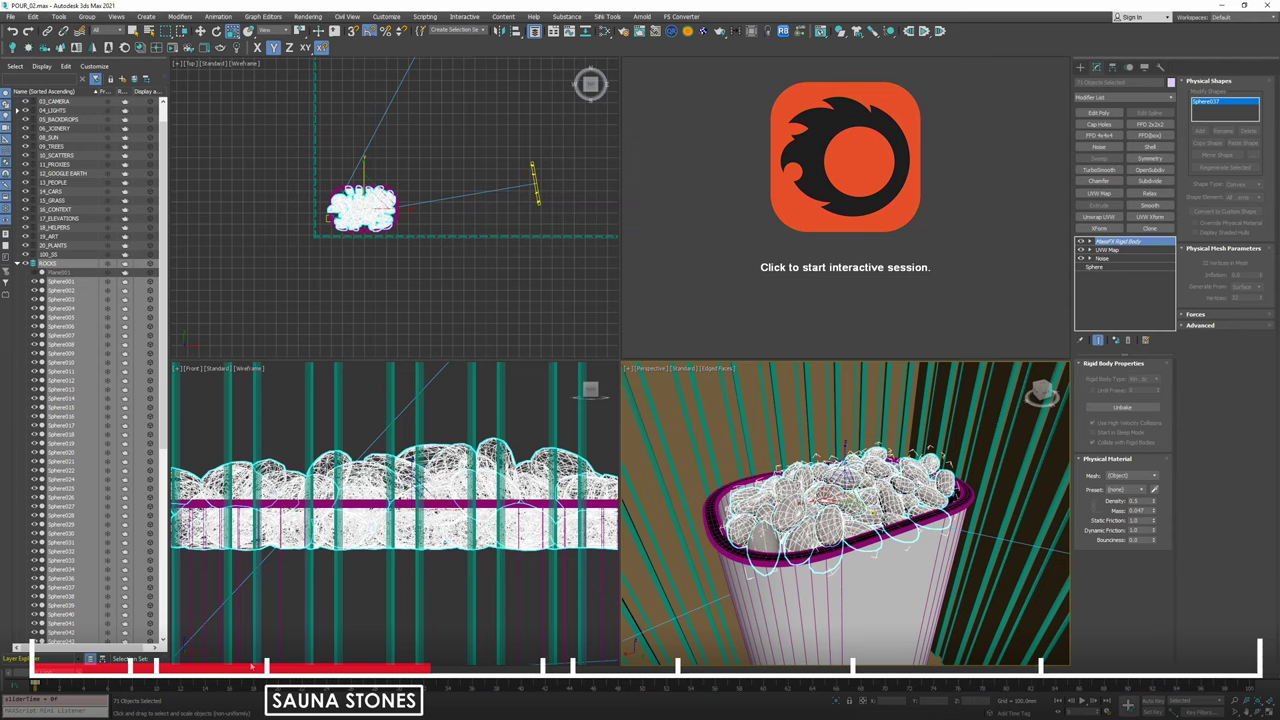
key(Delete)
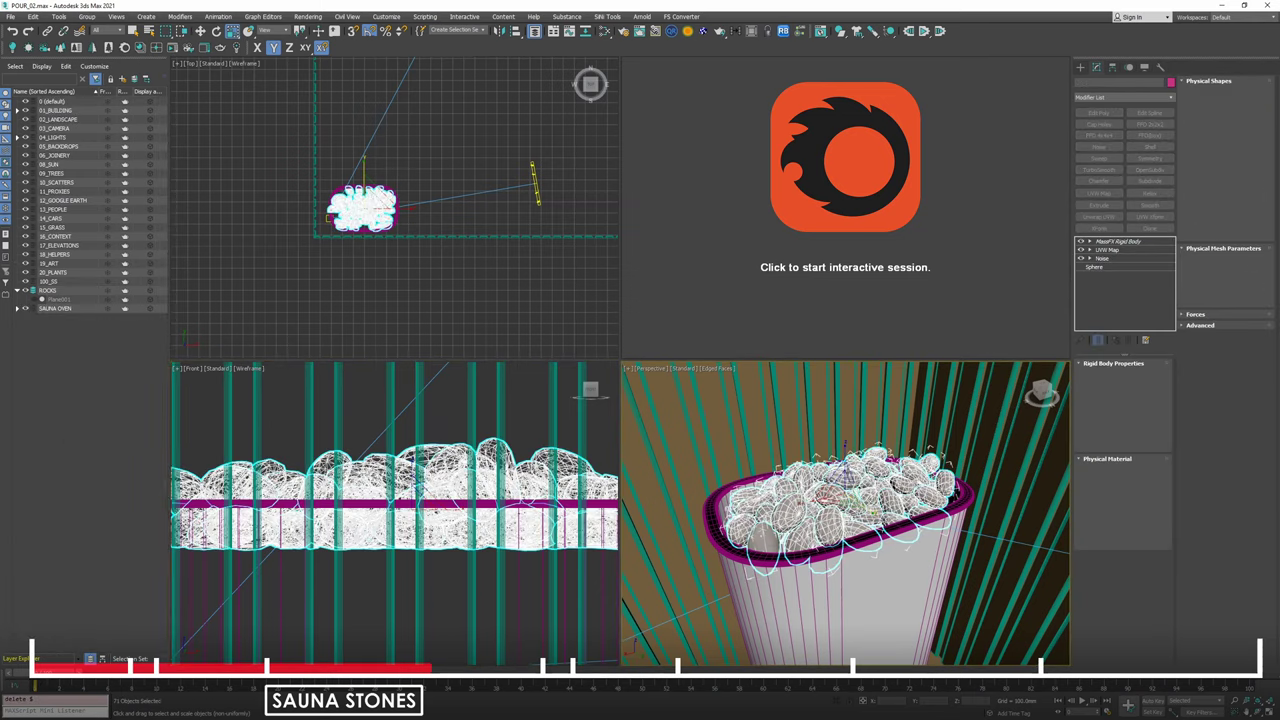
key(ctrl+z)
click(560, 294)
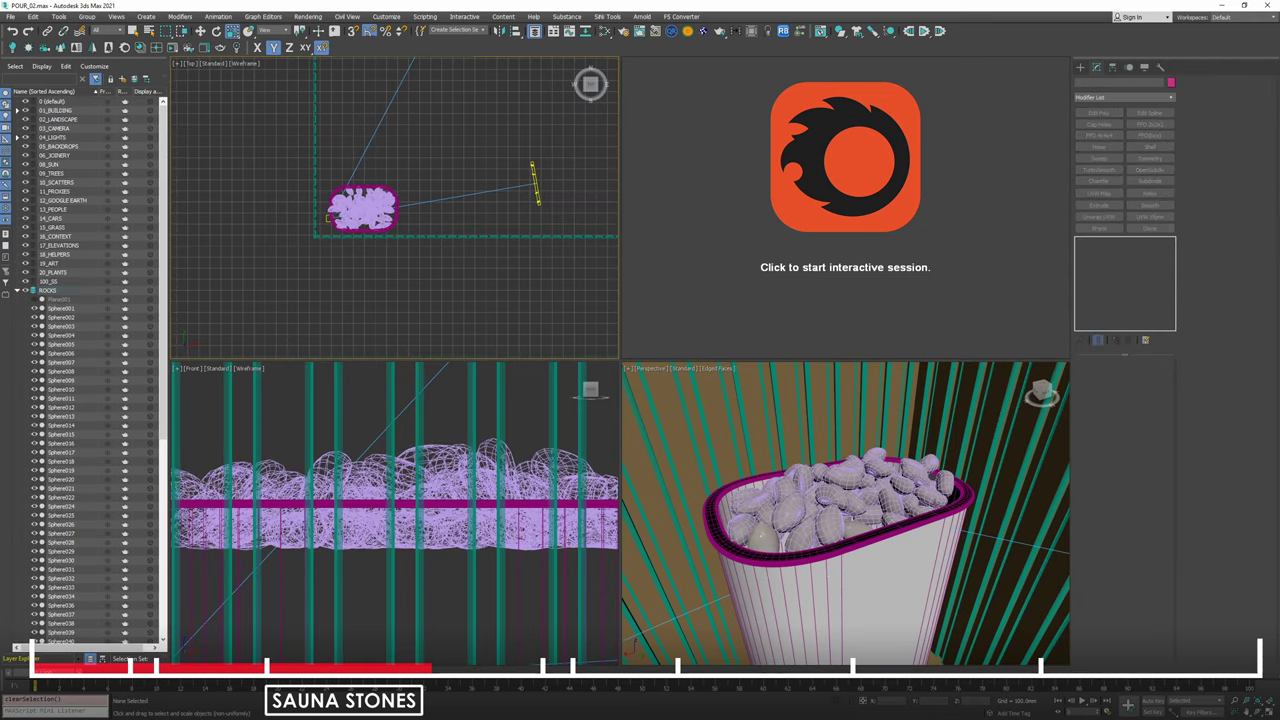
Restart the interactive rendering and inspect the stones and the reshaped oven lip up close.
click(863, 493)
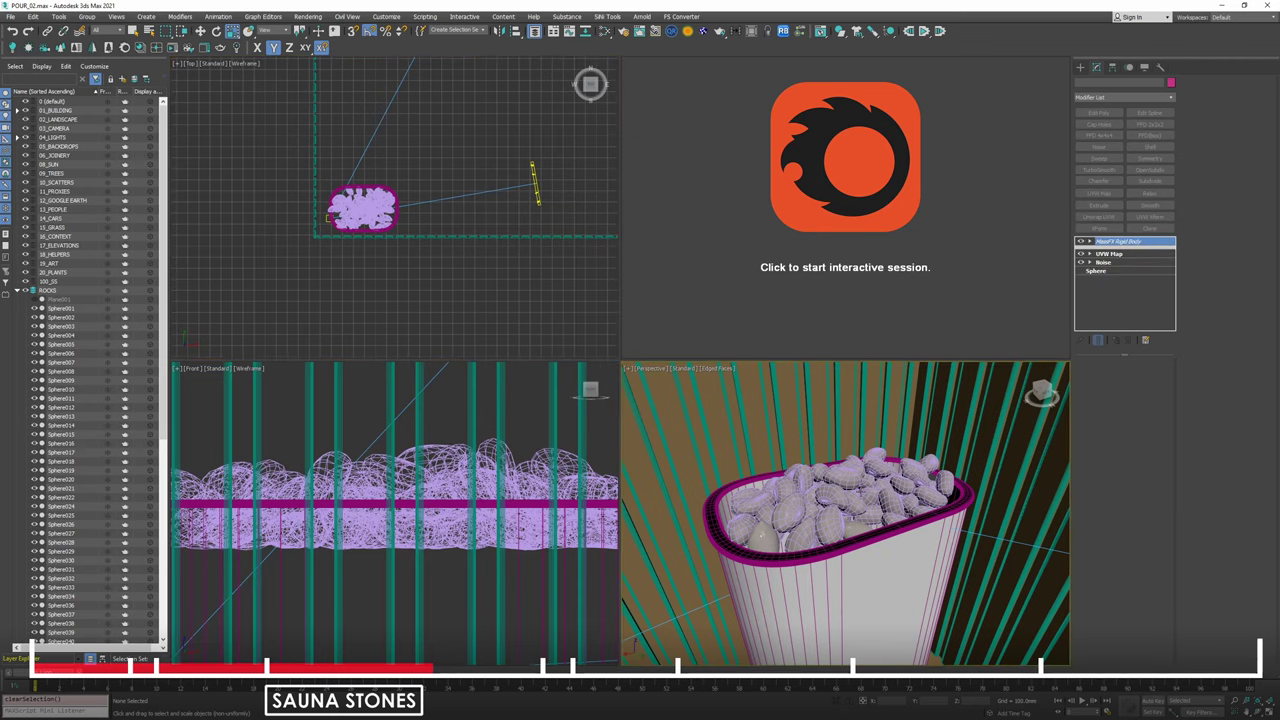
alt+middle_drag(863, 496, 876, 504)
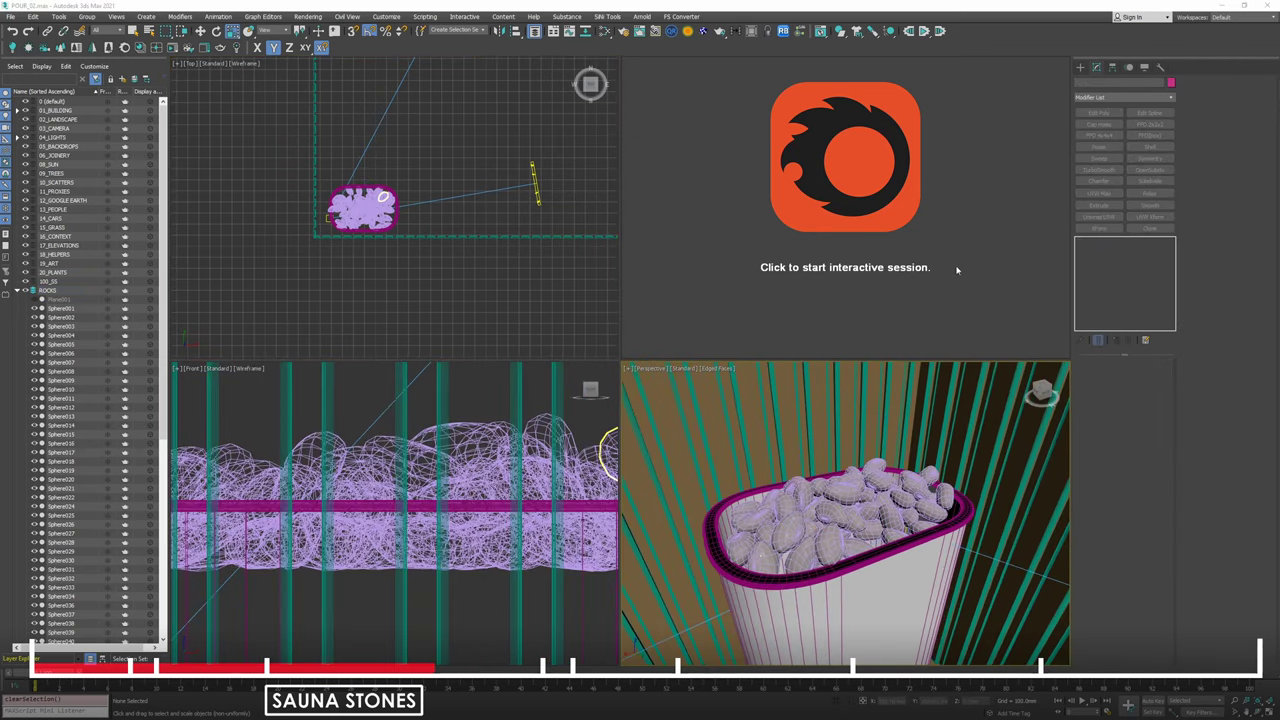
click(958, 270)
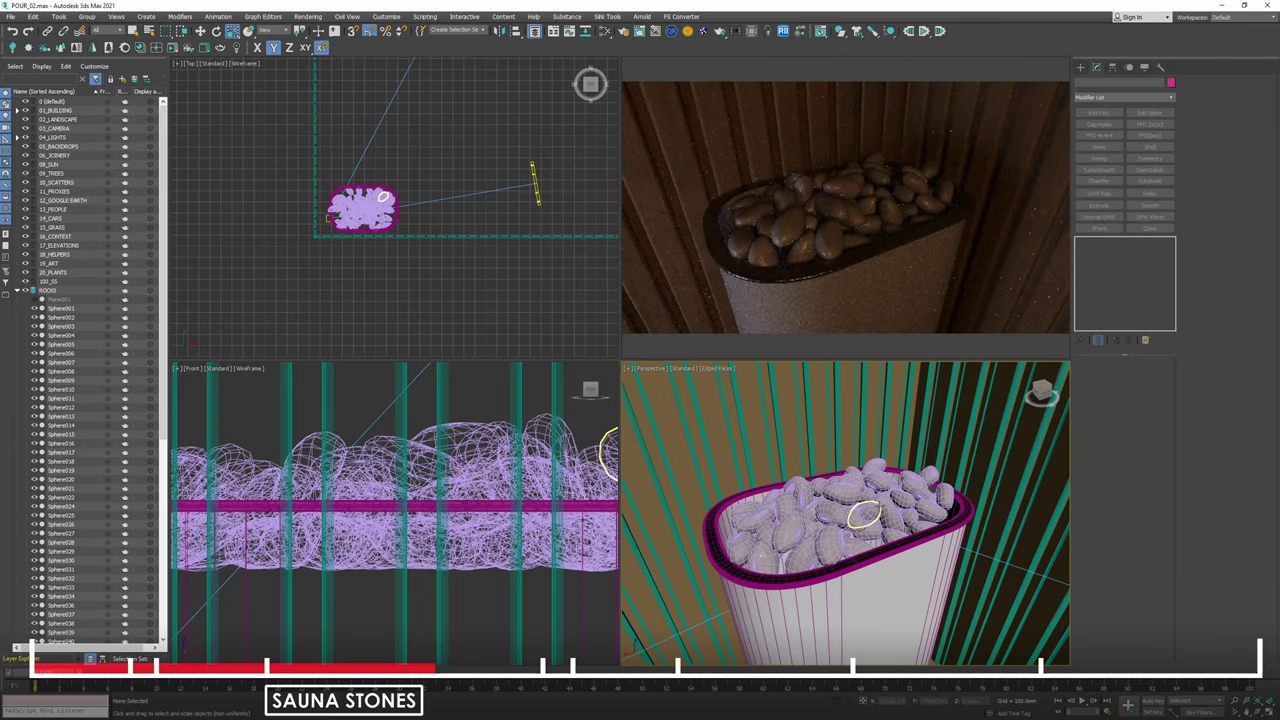
mouse_move(878, 502)
alt+middle_down()
mouse_move(897, 491)
mouse_move(890, 500)
alt+middle_up()
scroll(866, 492, up, 3)
click(860, 498)
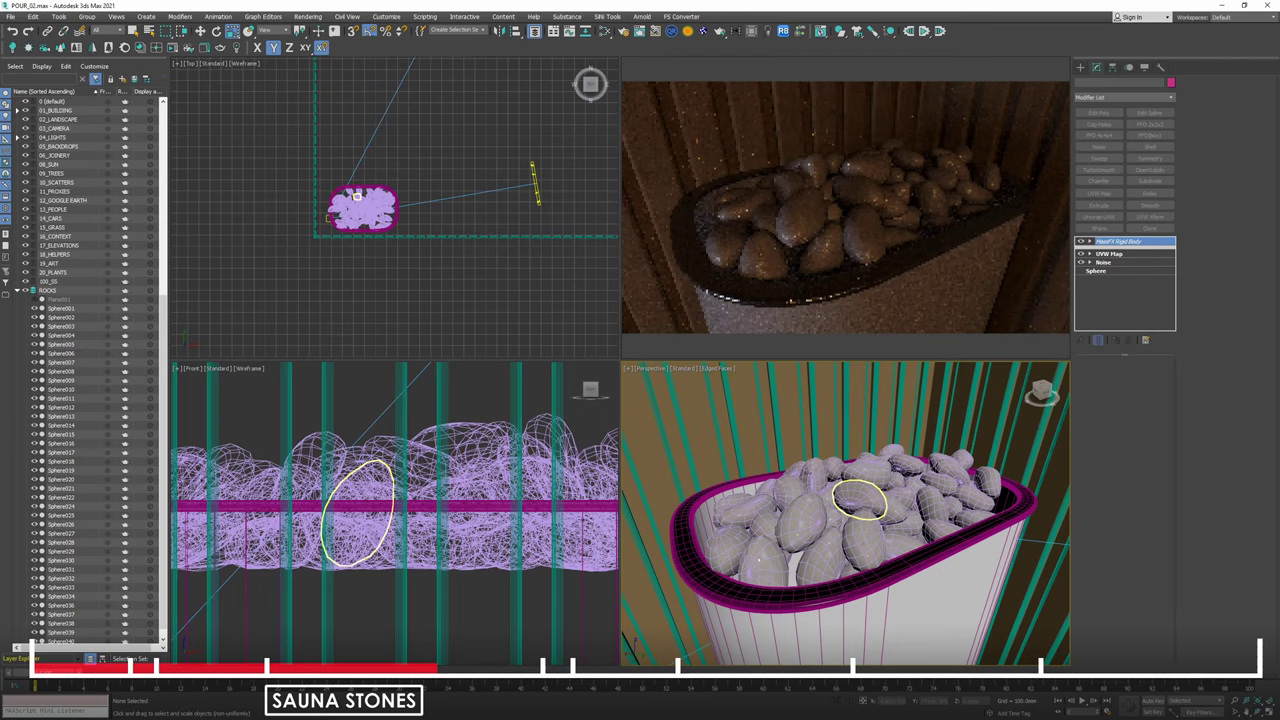
click(860, 497)
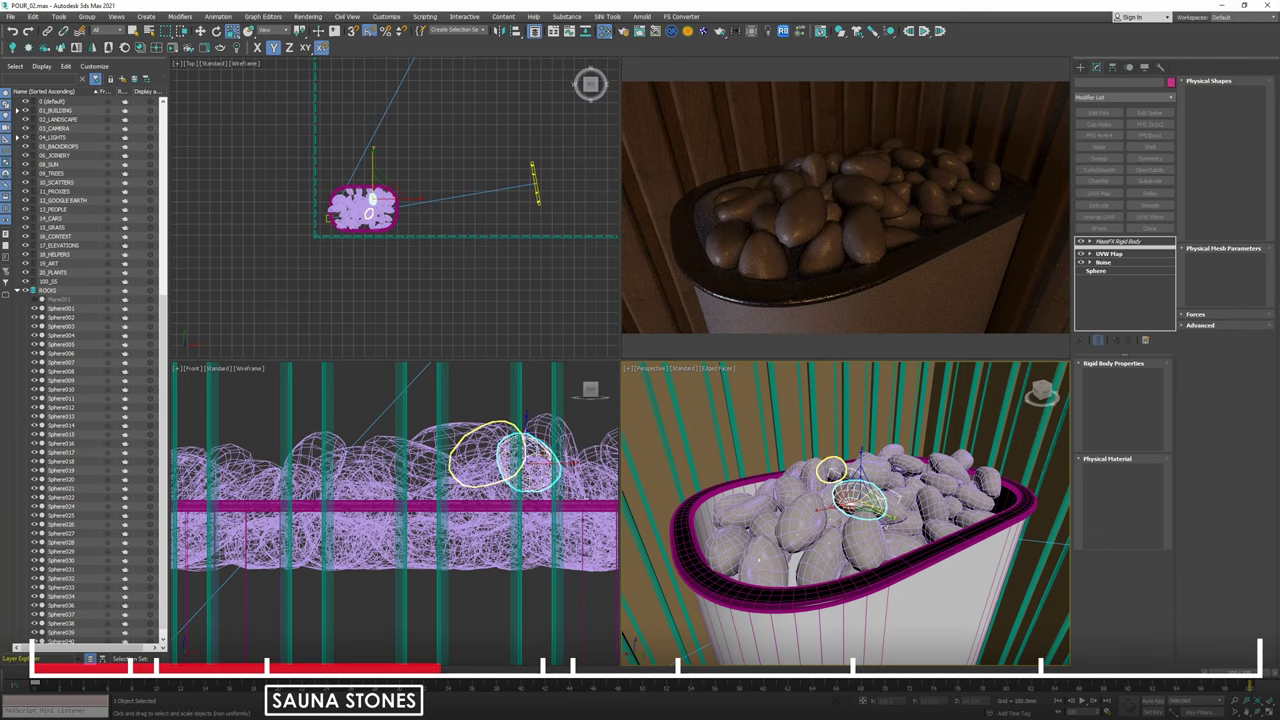
key(m)
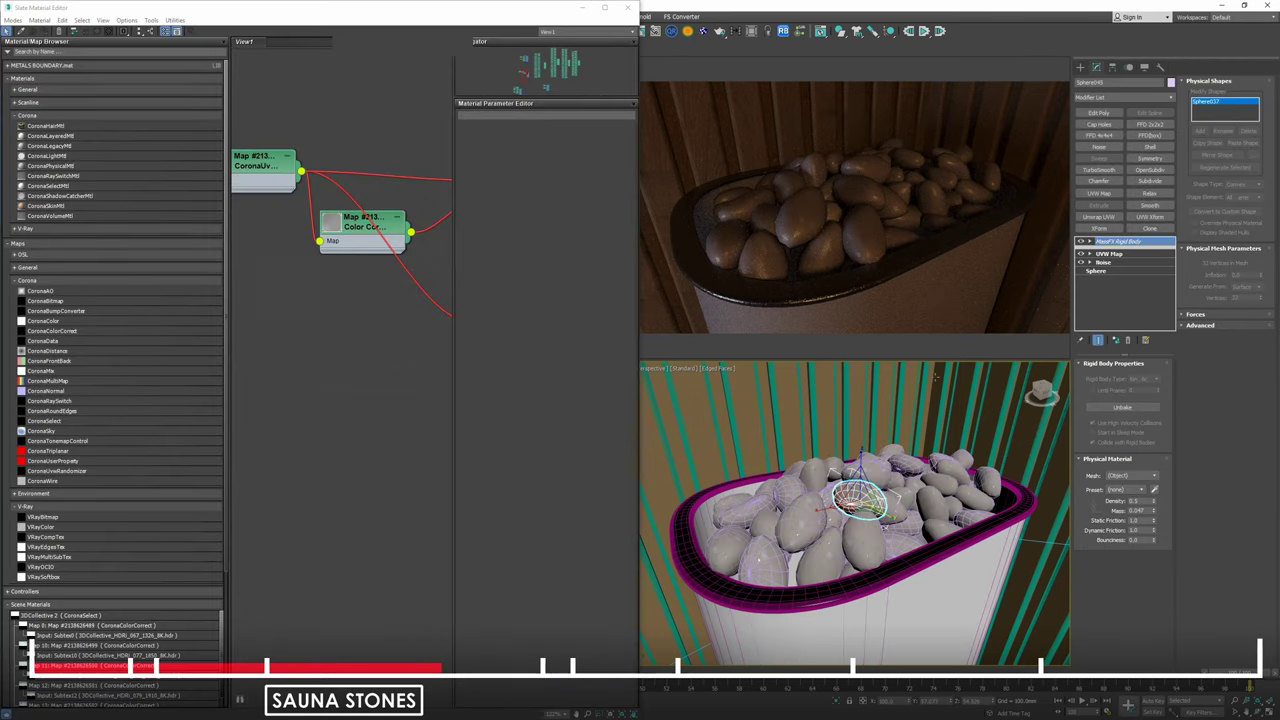
click(627, 7)
Delete the hidden simulation plane from the ROCKS layer.
drag(164, 314, 165, 134)
click(20, 299)
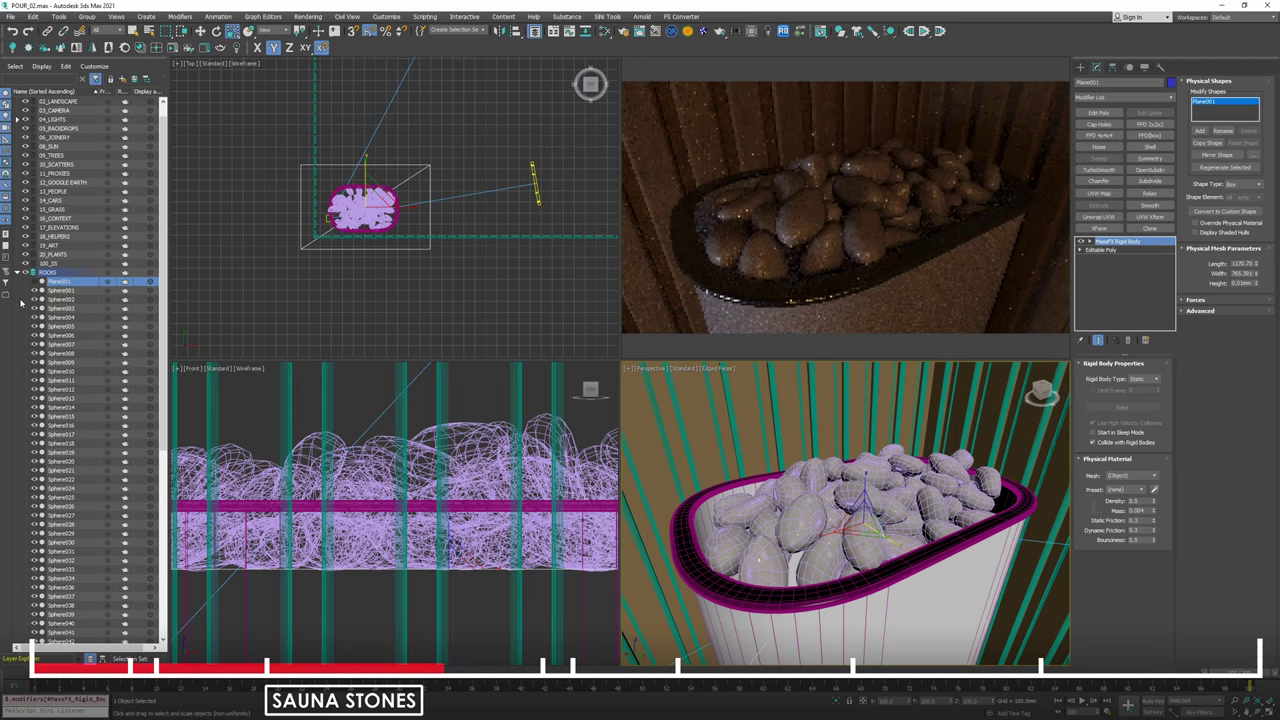
key(Delete)
Collapse all the stones in the ROCKS layer into a single mesh object and refresh the interactive rendering.
click(44, 289)
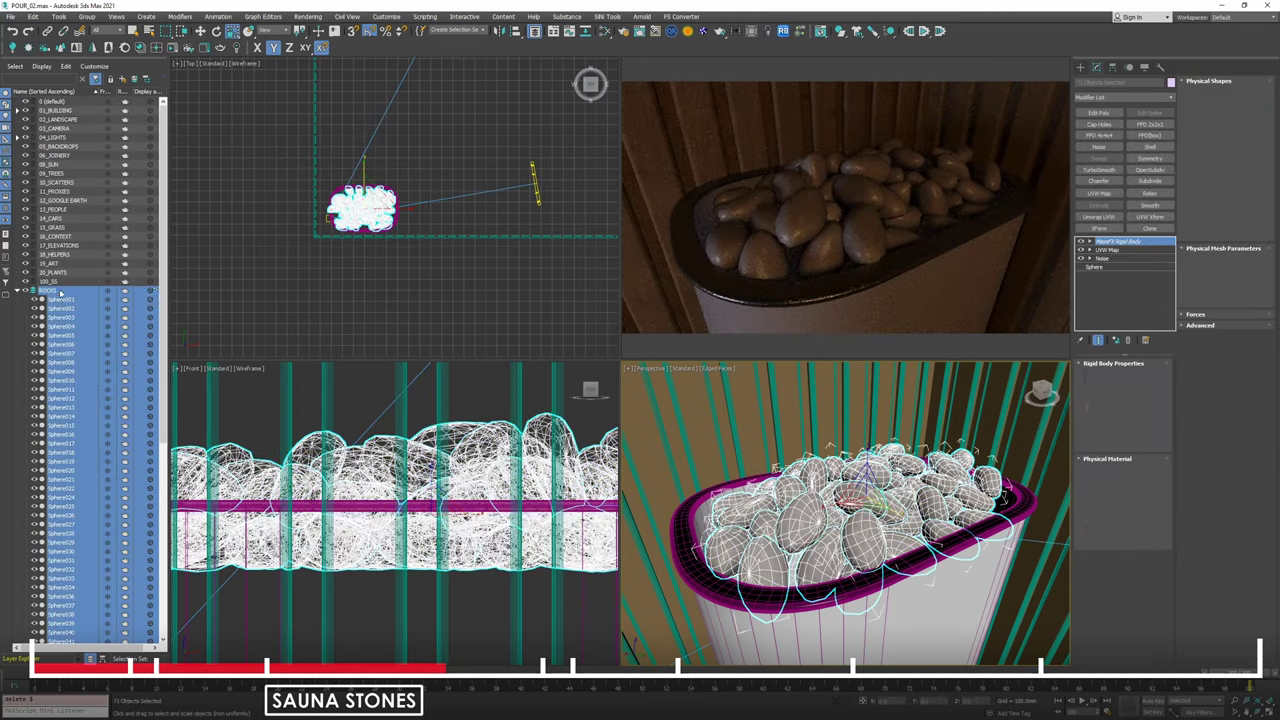
click(1160, 67)
click(1160, 67)
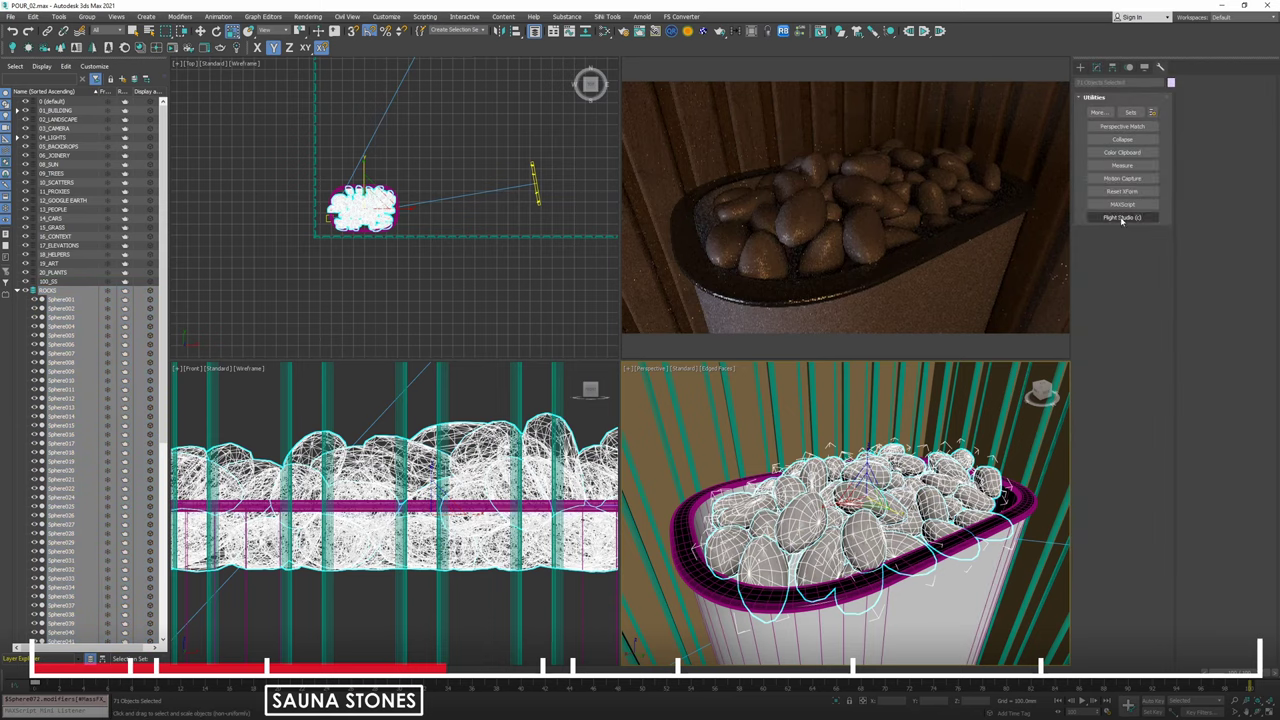
click(1122, 139)
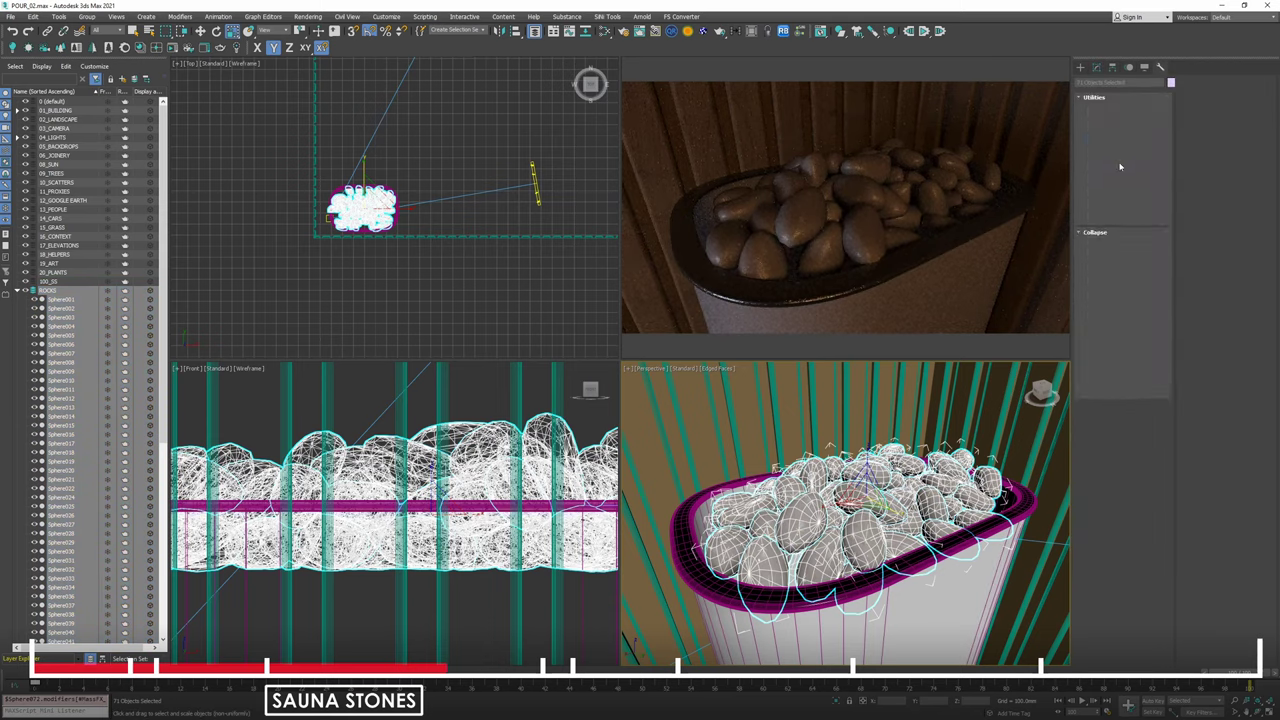
click(1124, 265)
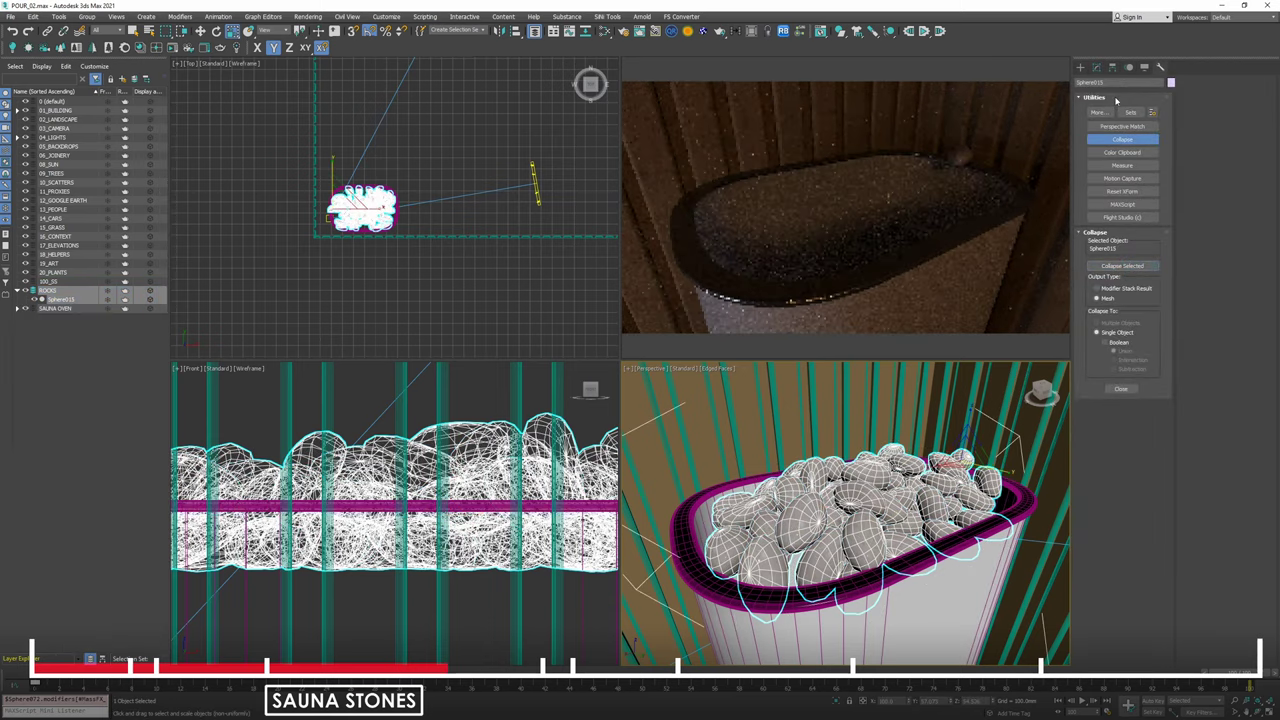
right_click(921, 233)
click(949, 286)
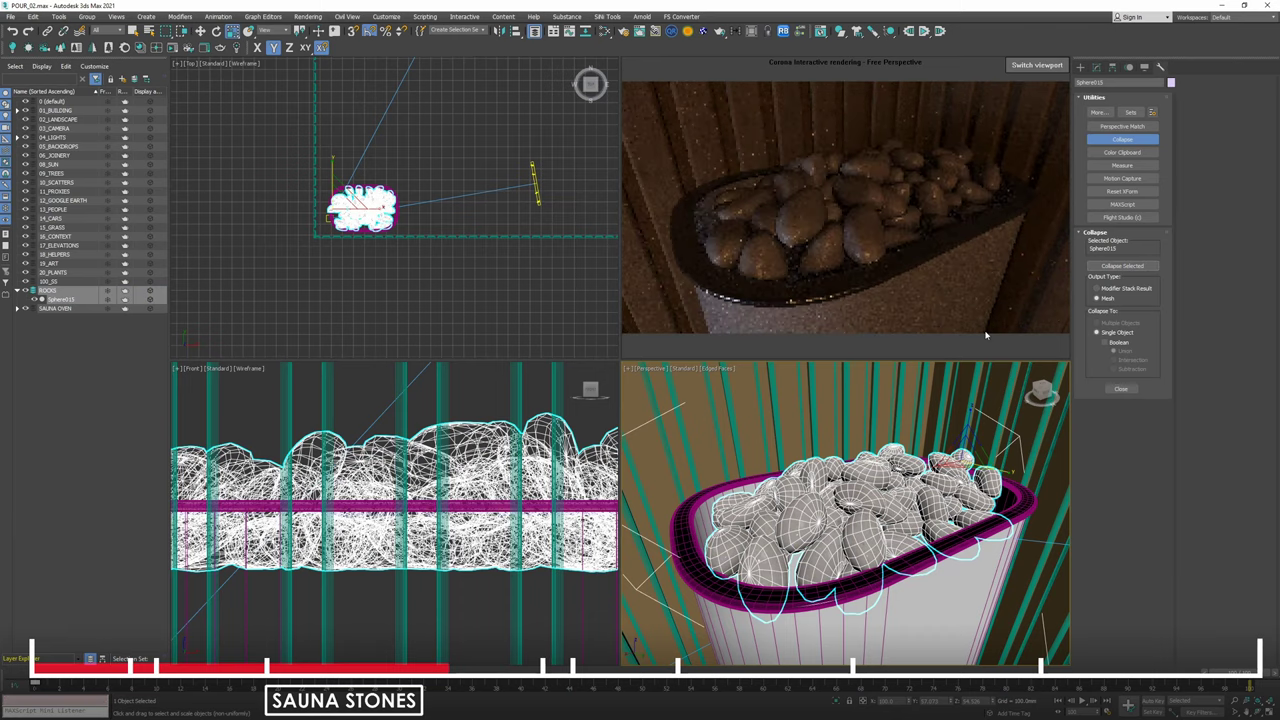
Convert the collapsed stone mesh to an Editable Poly and add a TurboSmooth modifier to it.
click(1096, 68)
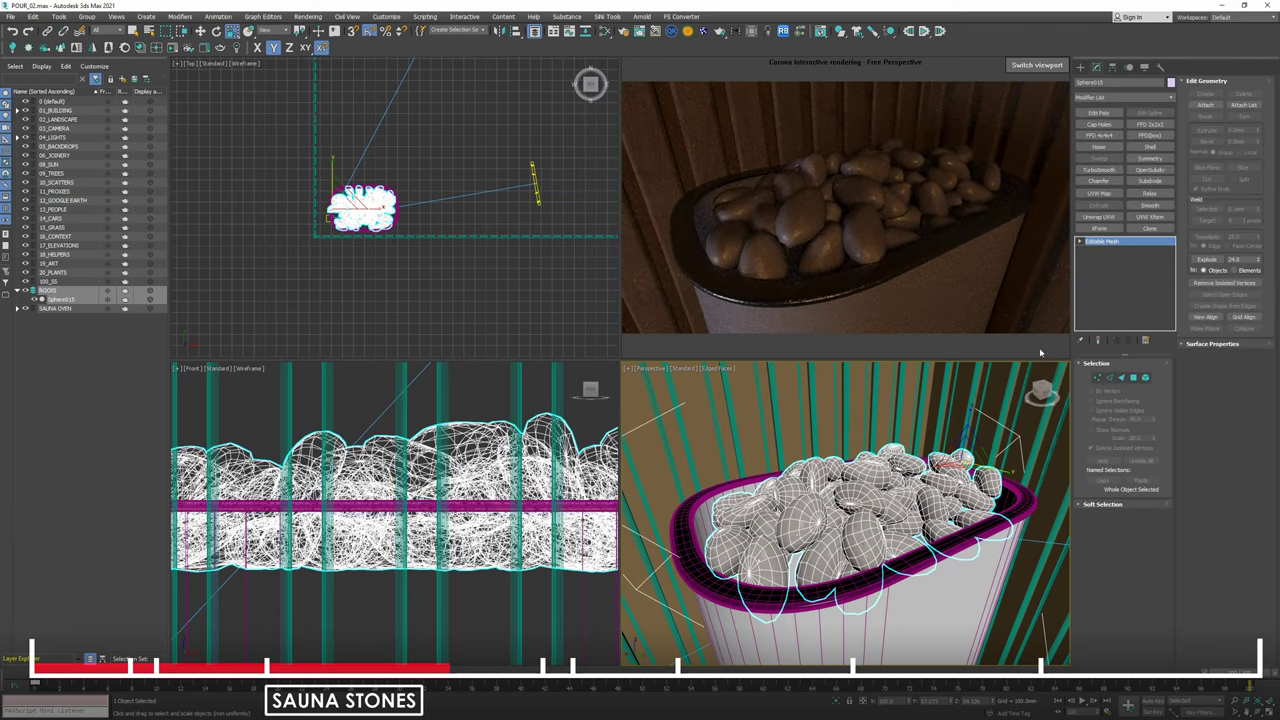
right_click(1101, 243)
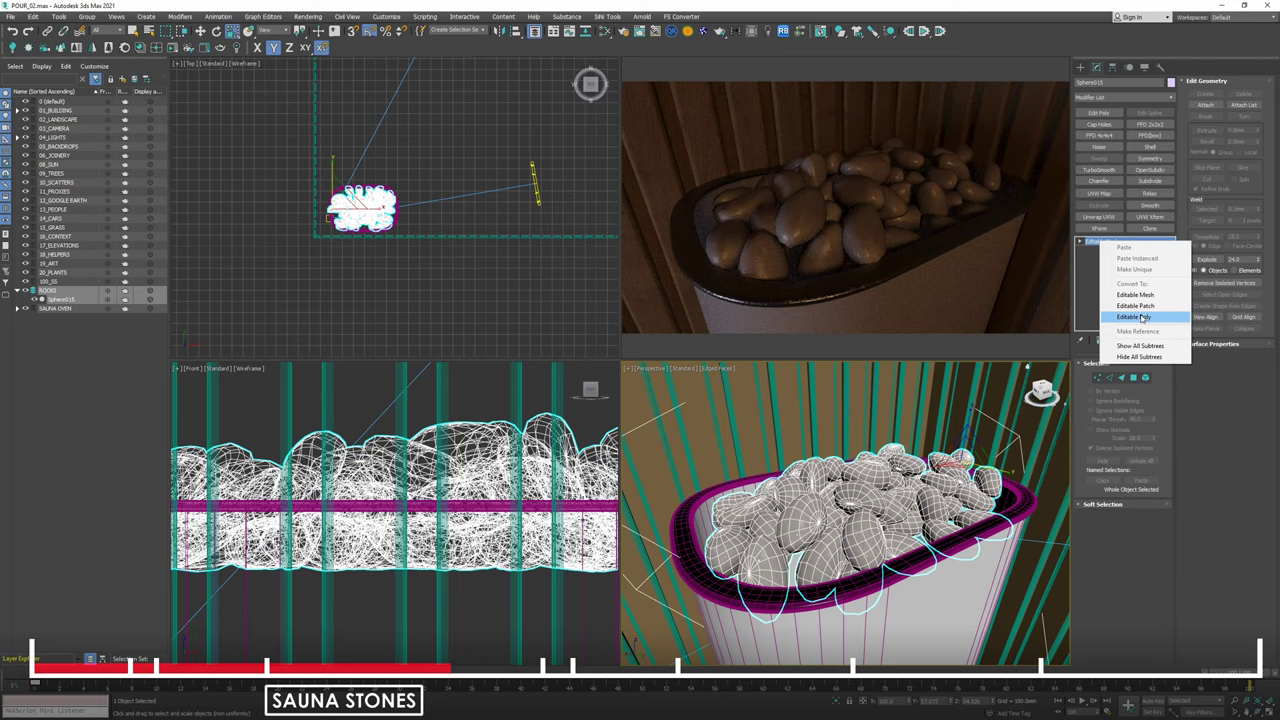
click(1137, 315)
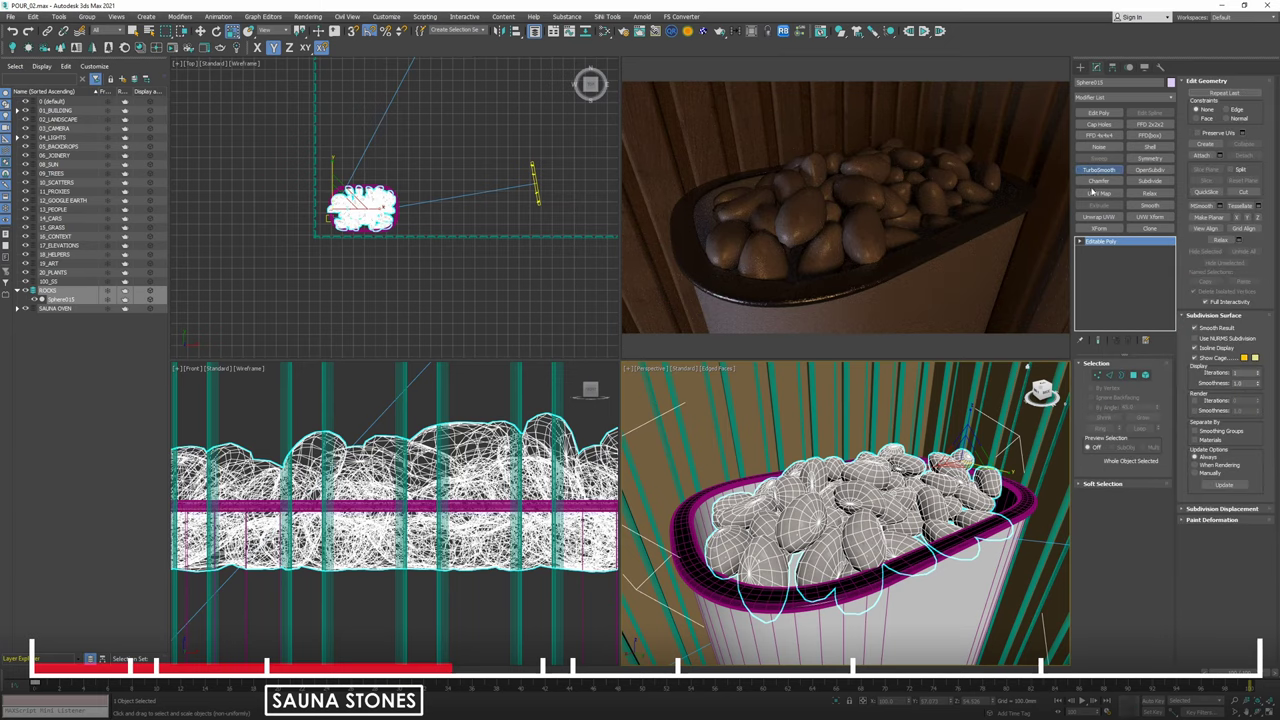
click(1097, 171)
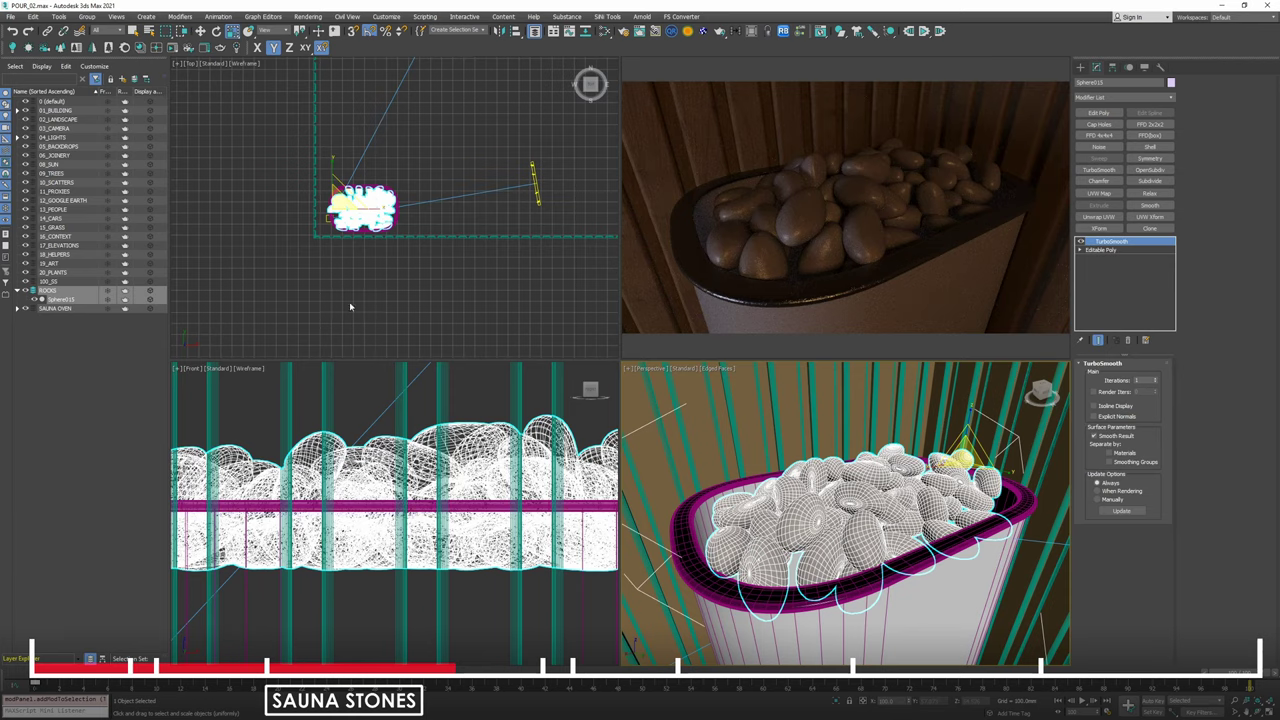
Sample the stones' assigned material from the perspective viewport into the Slate Material Editor's node view.
key(m)
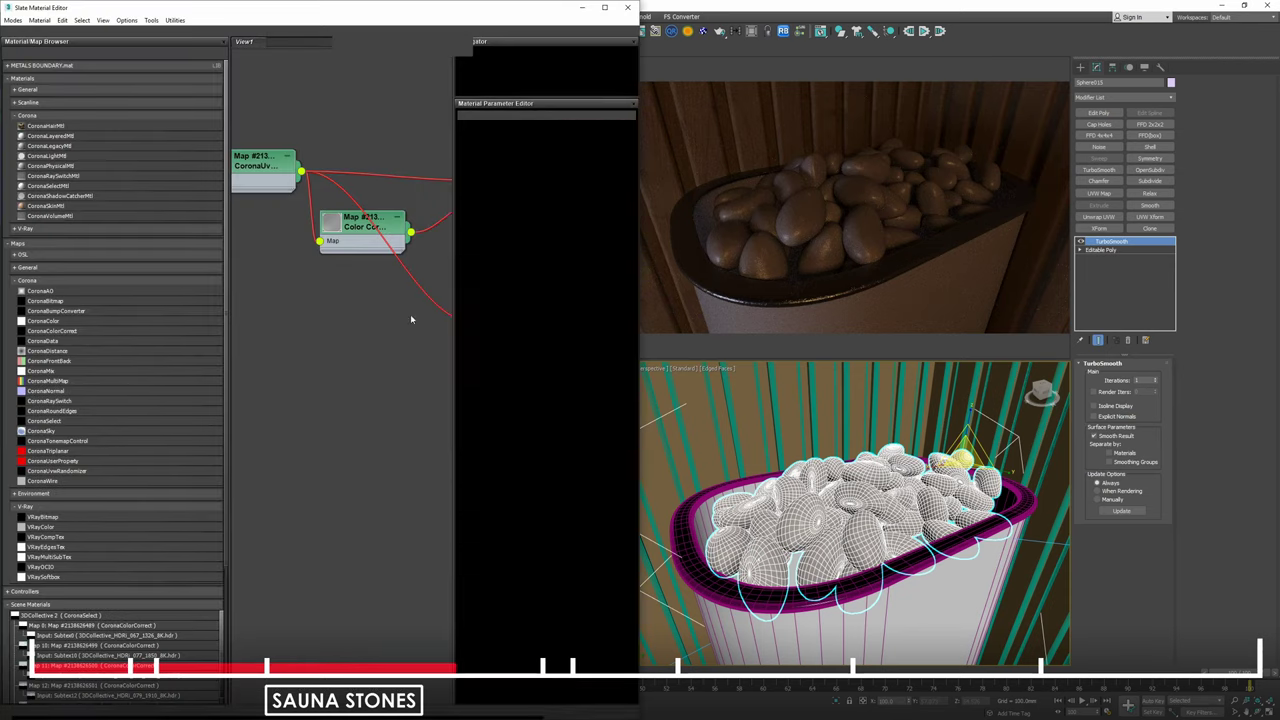
drag(229, 330, 143, 331)
middle_drag(342, 512, 414, 208)
click(19, 31)
click(873, 541)
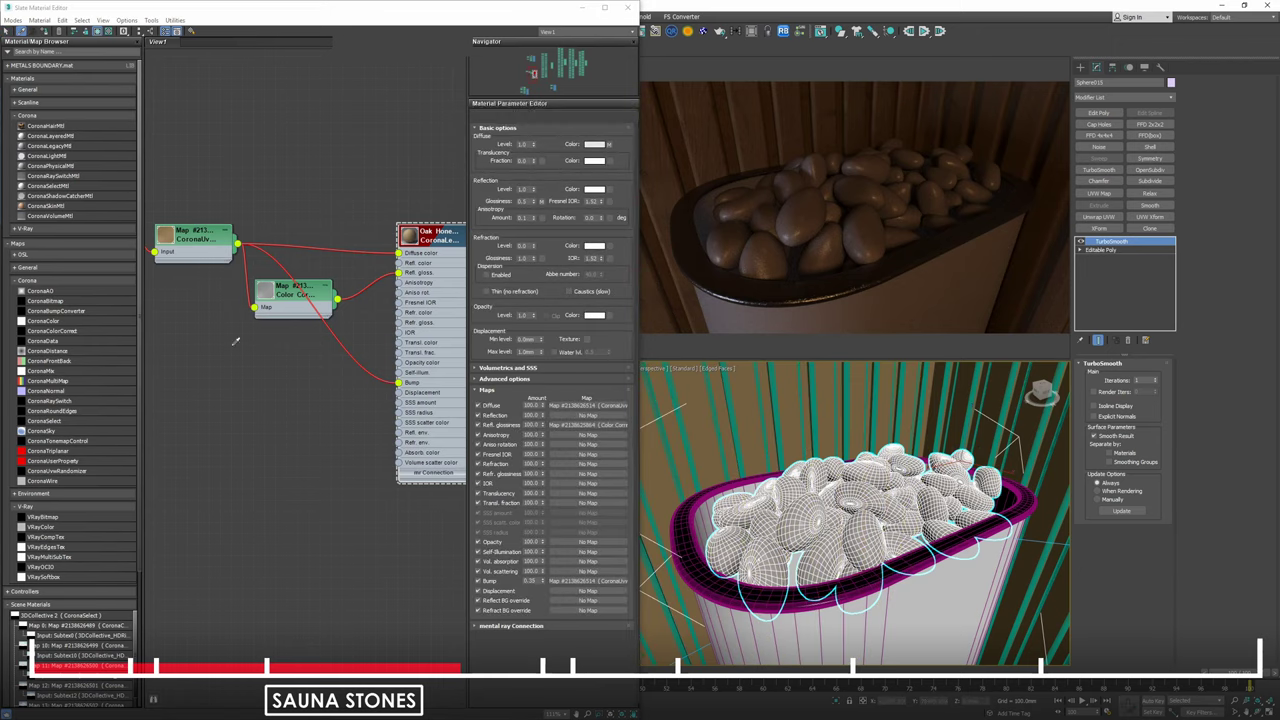
click(810, 520)
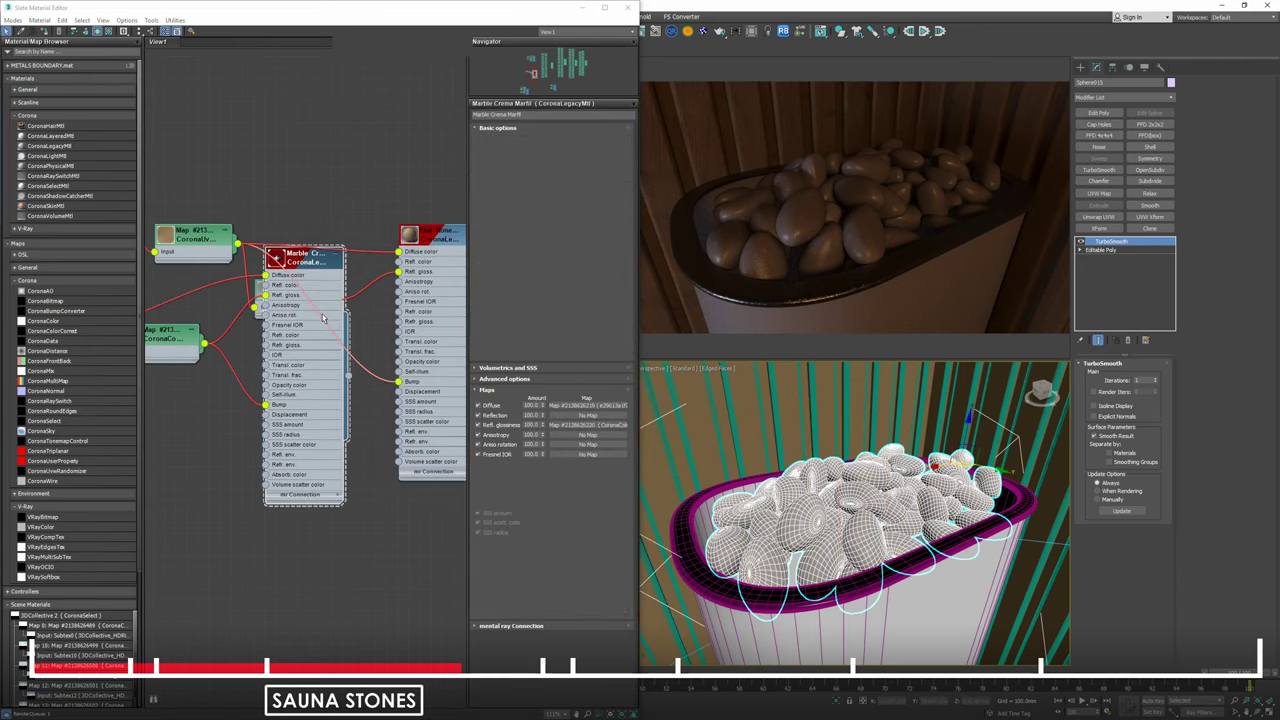
Arrange the Marble Crema Marfil material and its connected map nodes below the oak material's node tree.
middle_drag(296, 295, 369, 223)
scroll(369, 223, down, 1)
drag(376, 190, 416, 398)
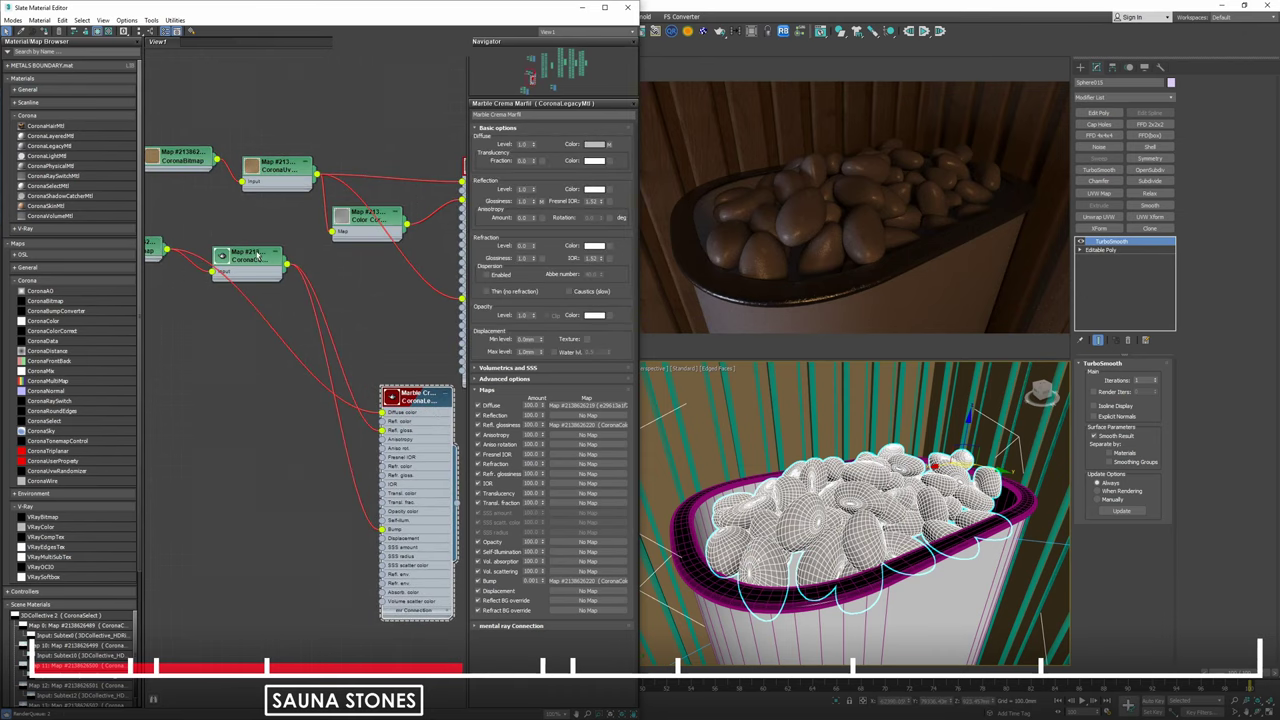
middle_drag(270, 371, 382, 296)
drag(362, 186, 383, 415)
middle_drag(312, 172, 276, 157)
drag(214, 170, 260, 288)
middle_drag(409, 320, 321, 327)
middle_drag(407, 289, 368, 288)
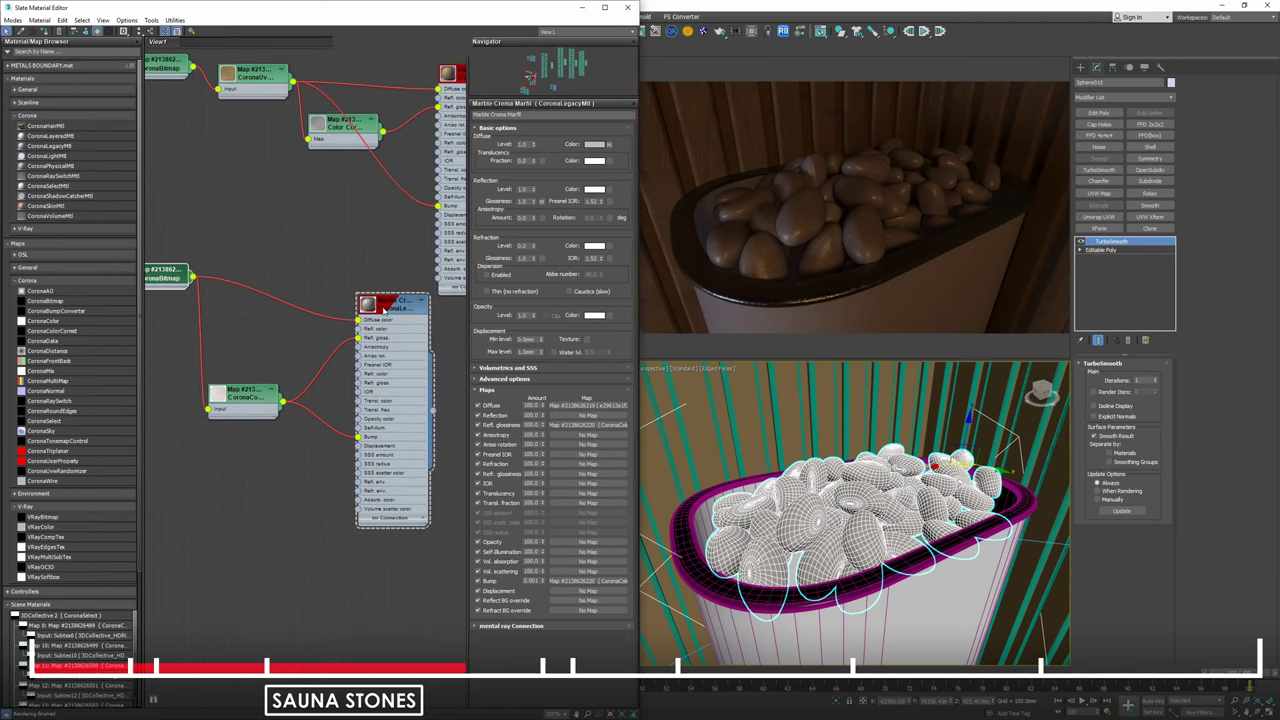
click(385, 310)
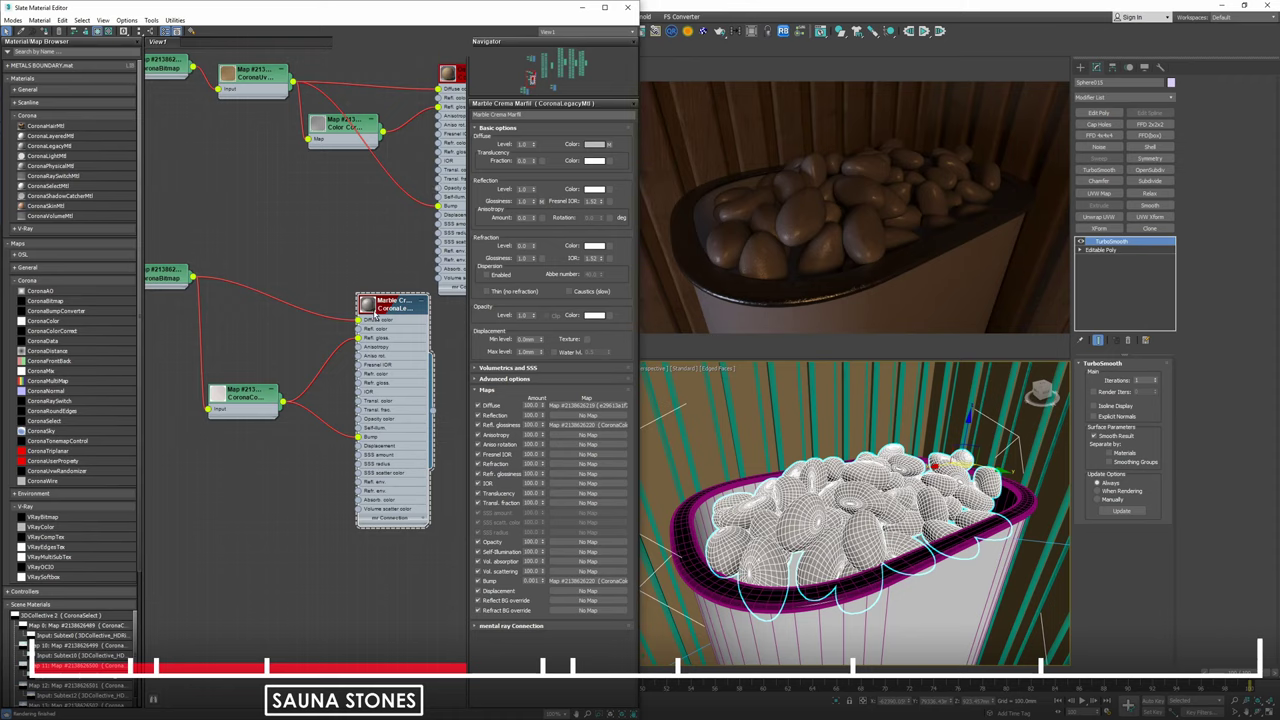
Add a new CoronaPhysicalMtl node in the empty space below the marble material's bitmap and color-correction maps.
mouse_move(358, 328)
middle_down()
mouse_move(356, 353)
mouse_move(379, 337)
middle_up()
drag(189, 281, 187, 319)
middle_drag(187, 318, 281, 230)
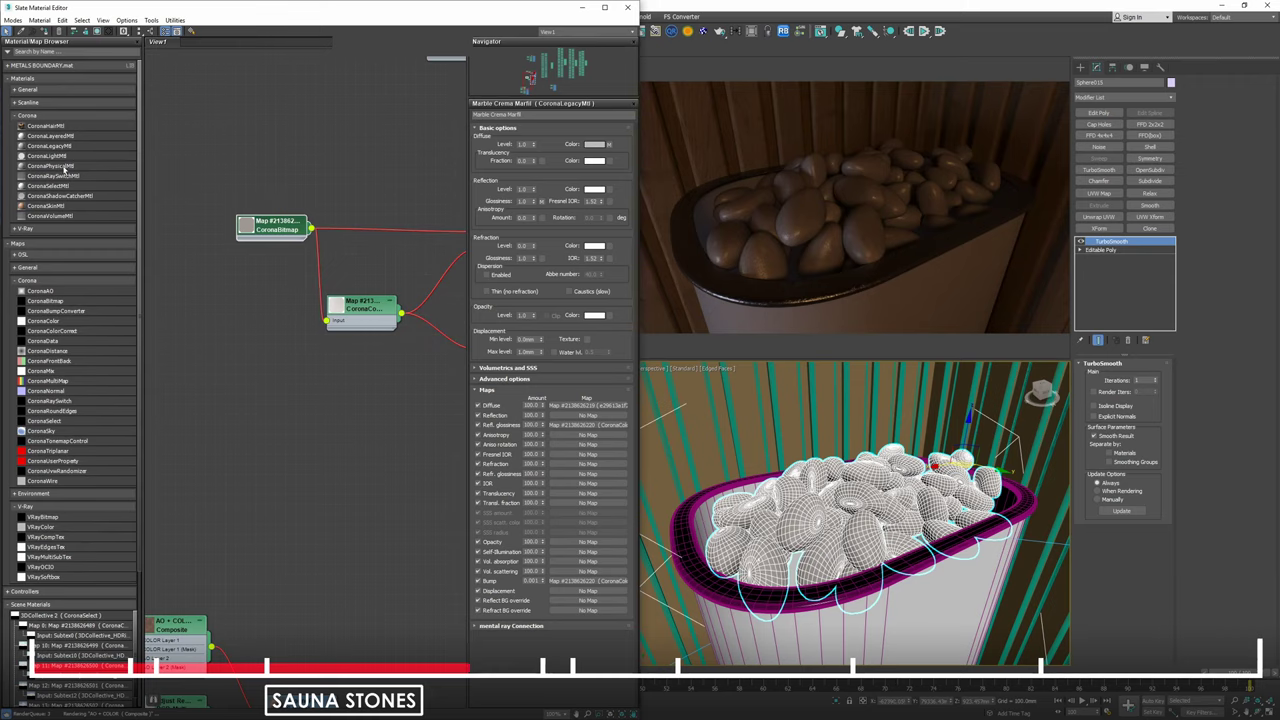
drag(50, 166, 252, 390)
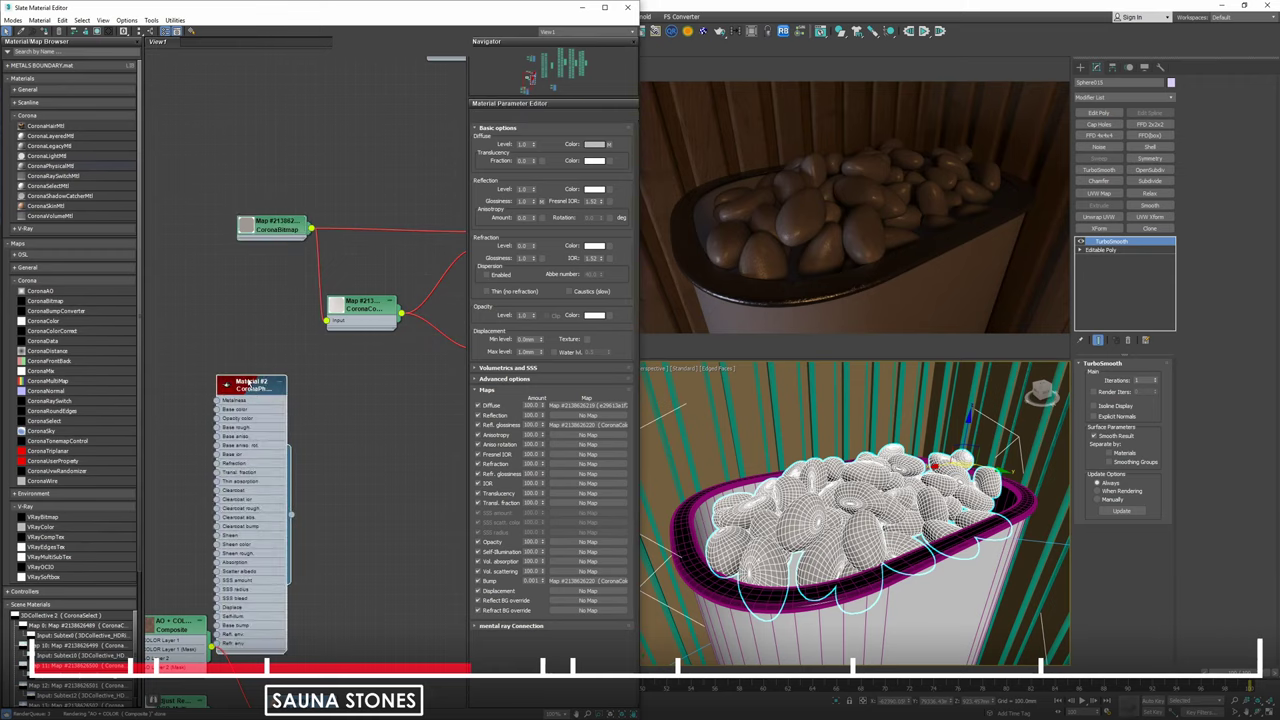
Delete the unused Material #2 CoronaPhysicalMtl node from the material graph.
double_click(222, 398)
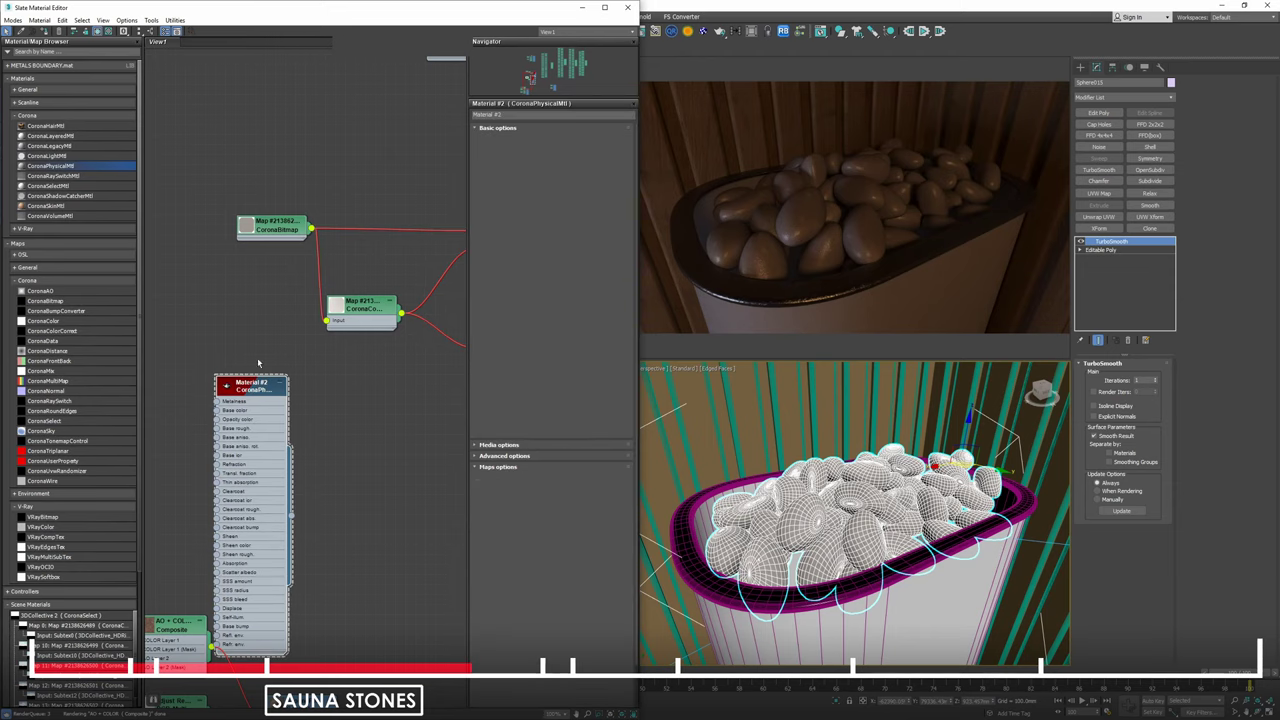
drag(256, 388, 233, 320)
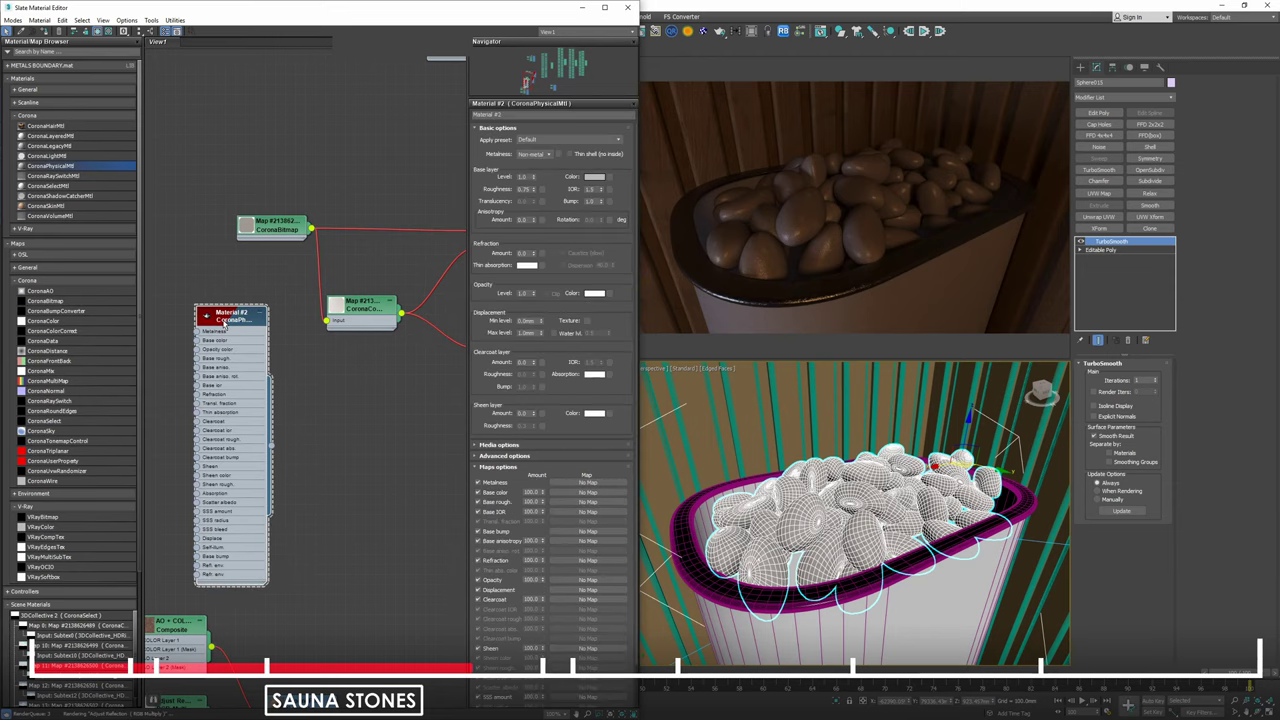
key(Delete)
Lower the reflection glossiness and the reflection glossiness map amount of the Marble Crema Marfil material.
middle_drag(433, 287, 394, 277)
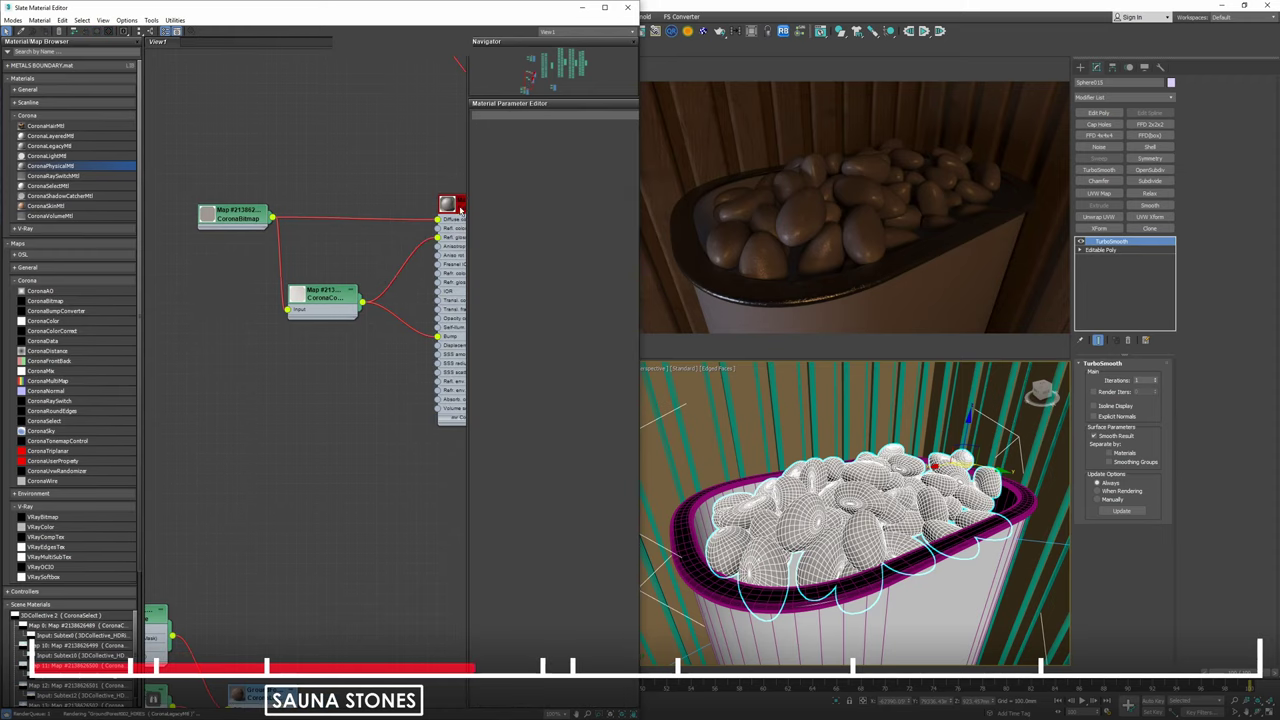
middle_drag(462, 207, 310, 203)
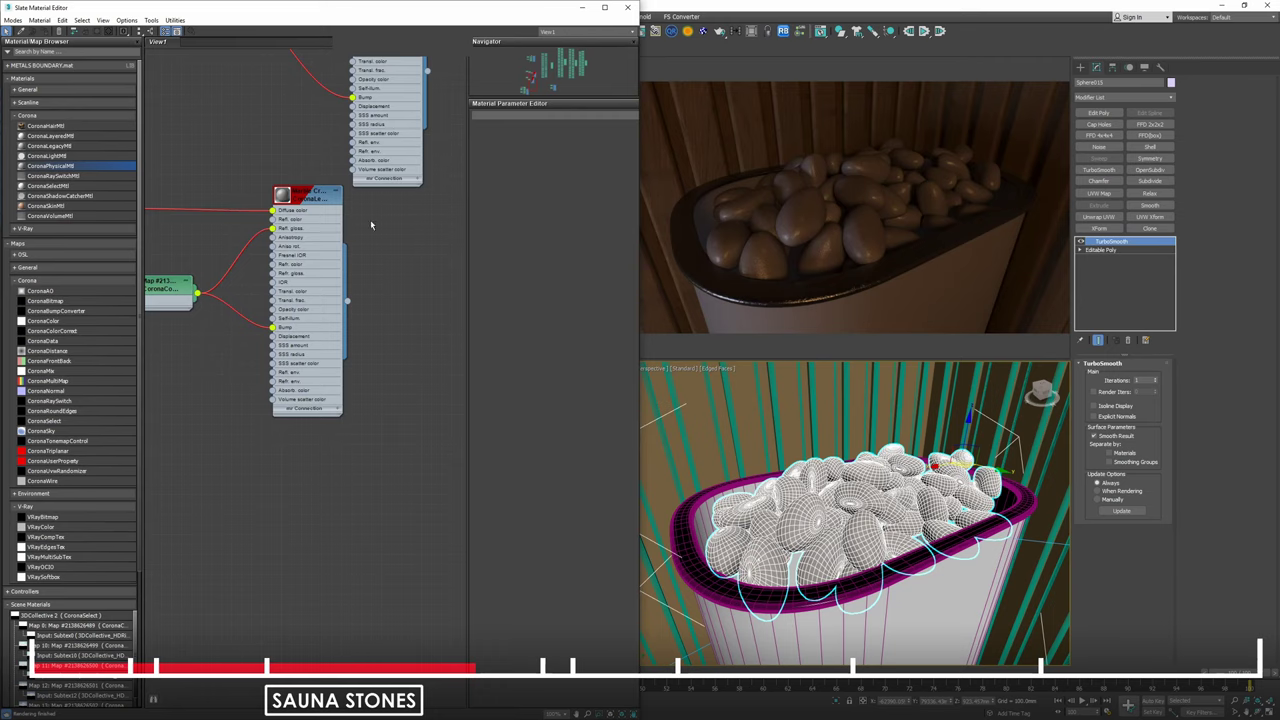
double_click(310, 203)
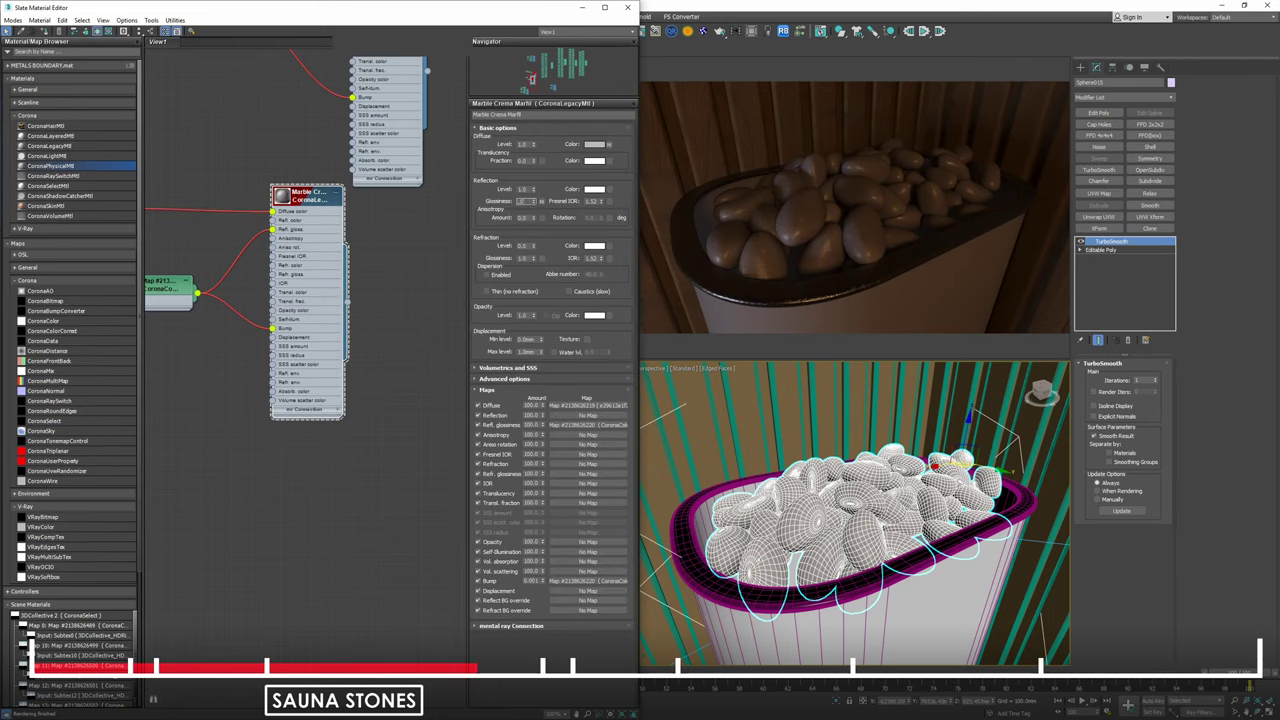
click(530, 425)
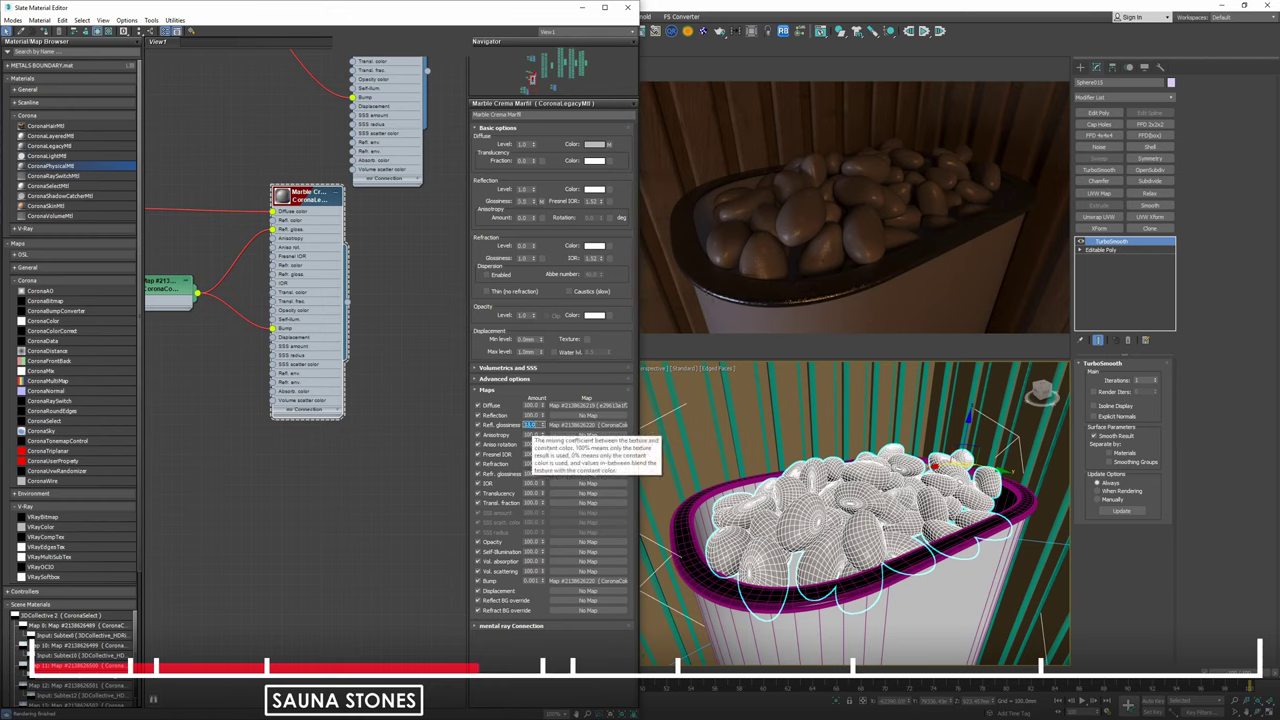
key(Return)
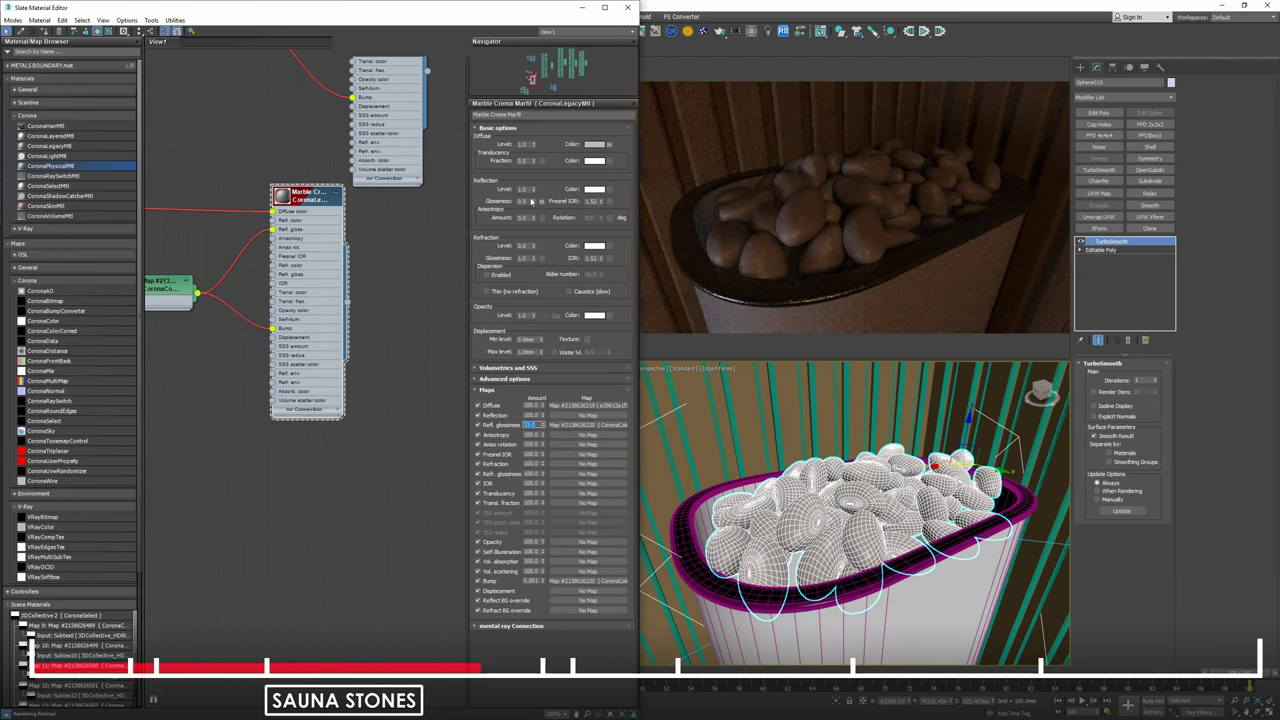
double_click(523, 189)
Add a CoronaBitmap node below the existing maps and load RockGrey004_NRM_6K.jpg into it.
middle_drag(367, 341, 420, 323)
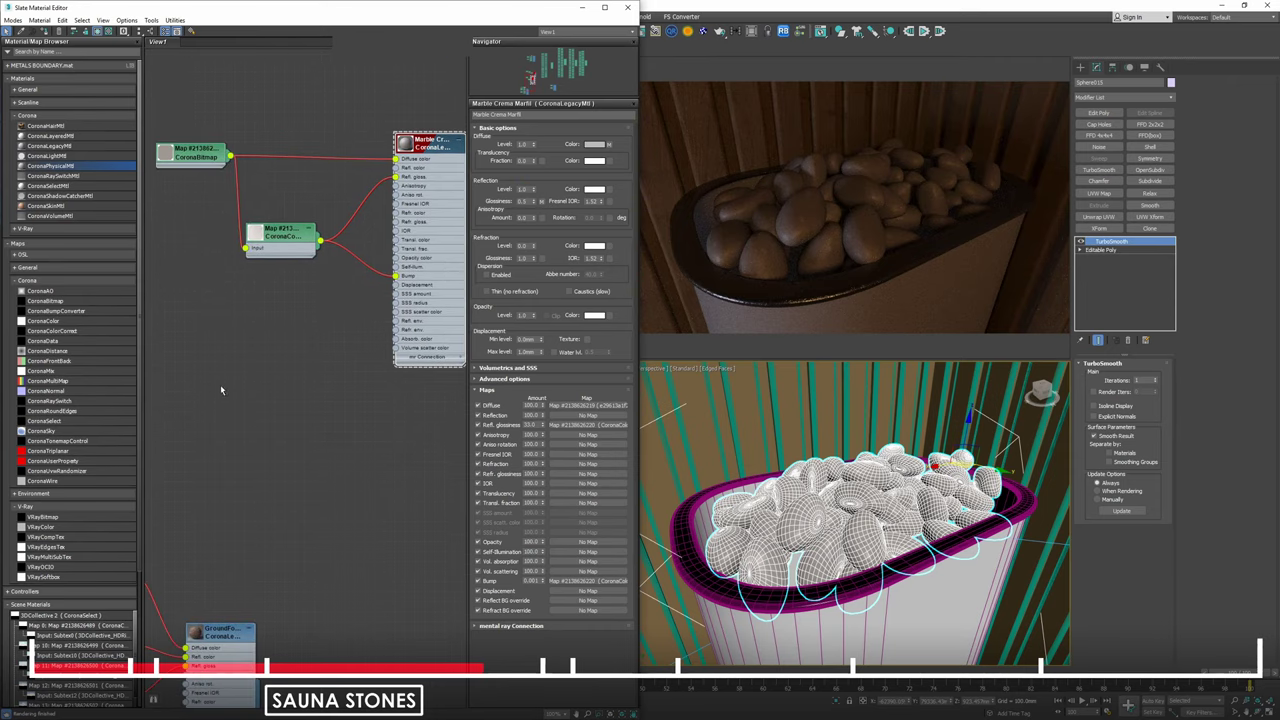
right_click(250, 344)
click(224, 326)
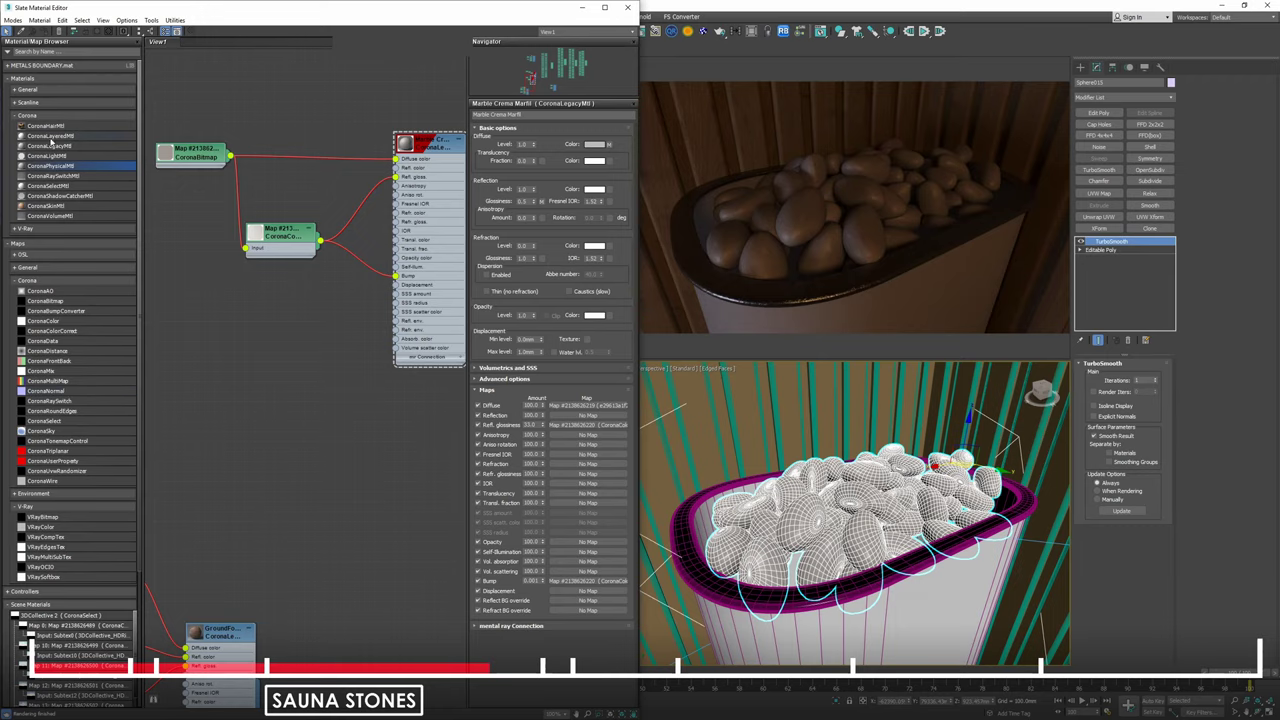
drag(47, 302, 277, 334)
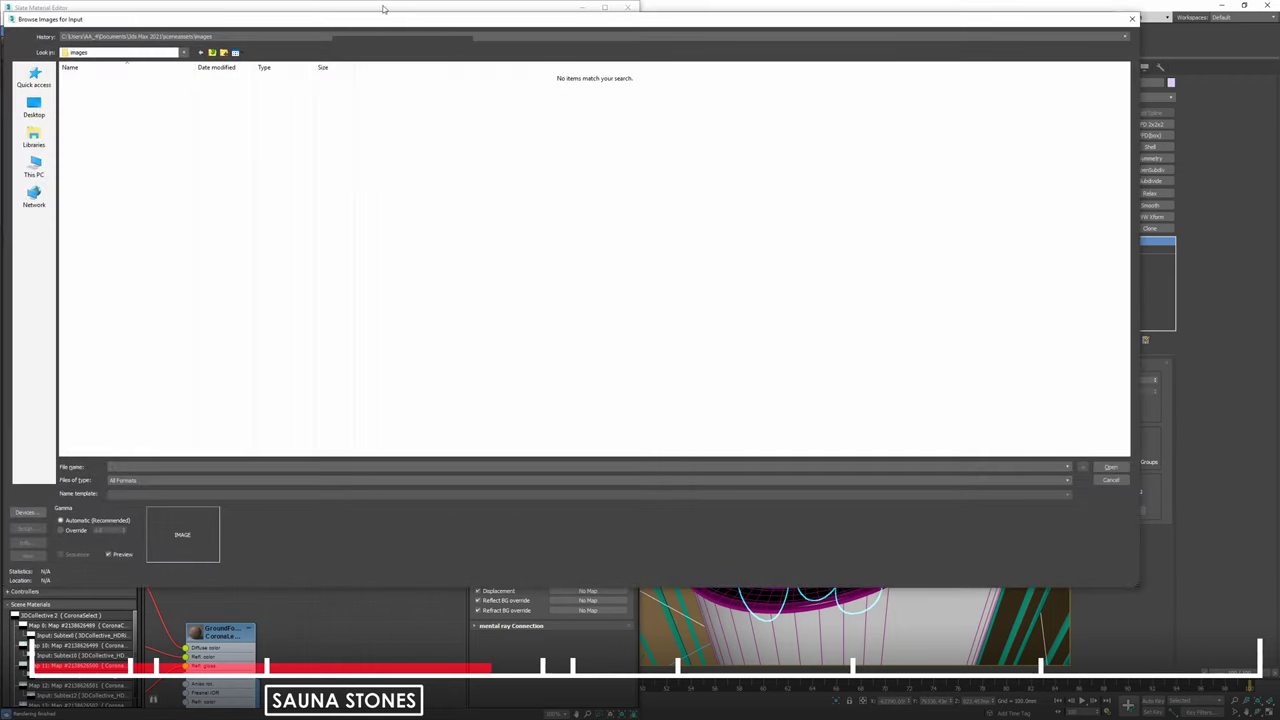
drag(387, 20, 380, 28)
key(Escape)
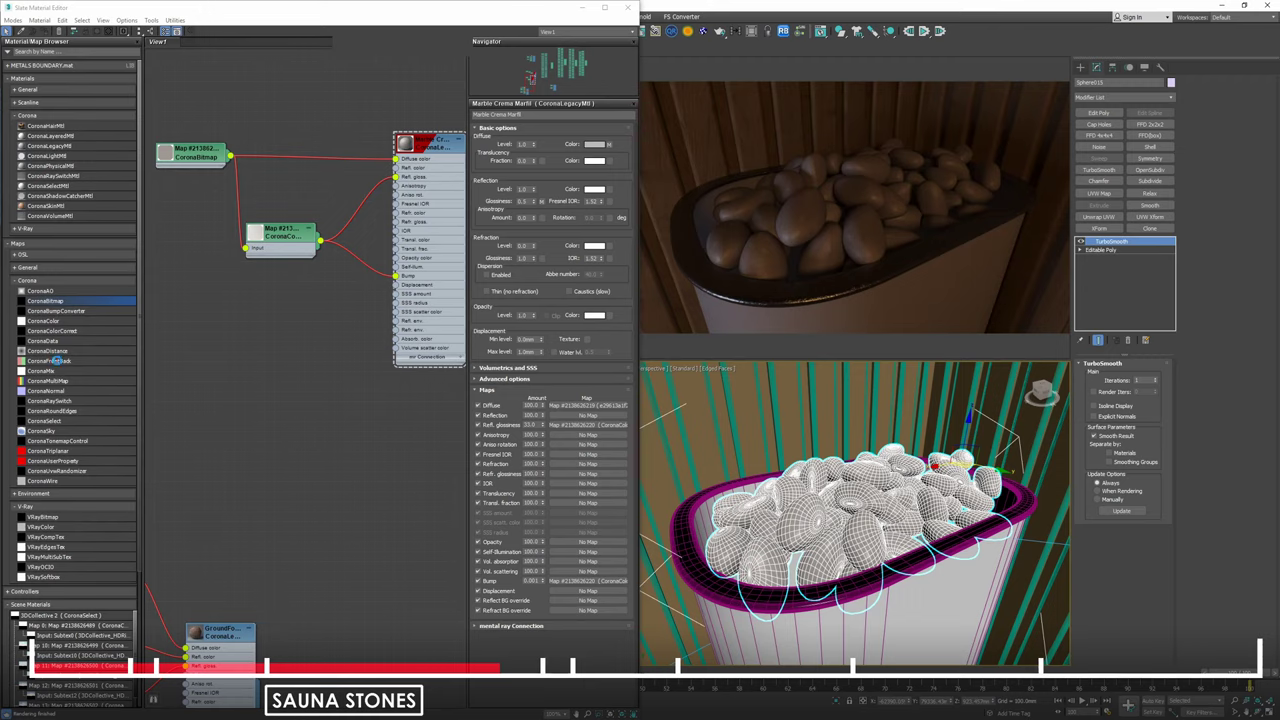
click(249, 397)
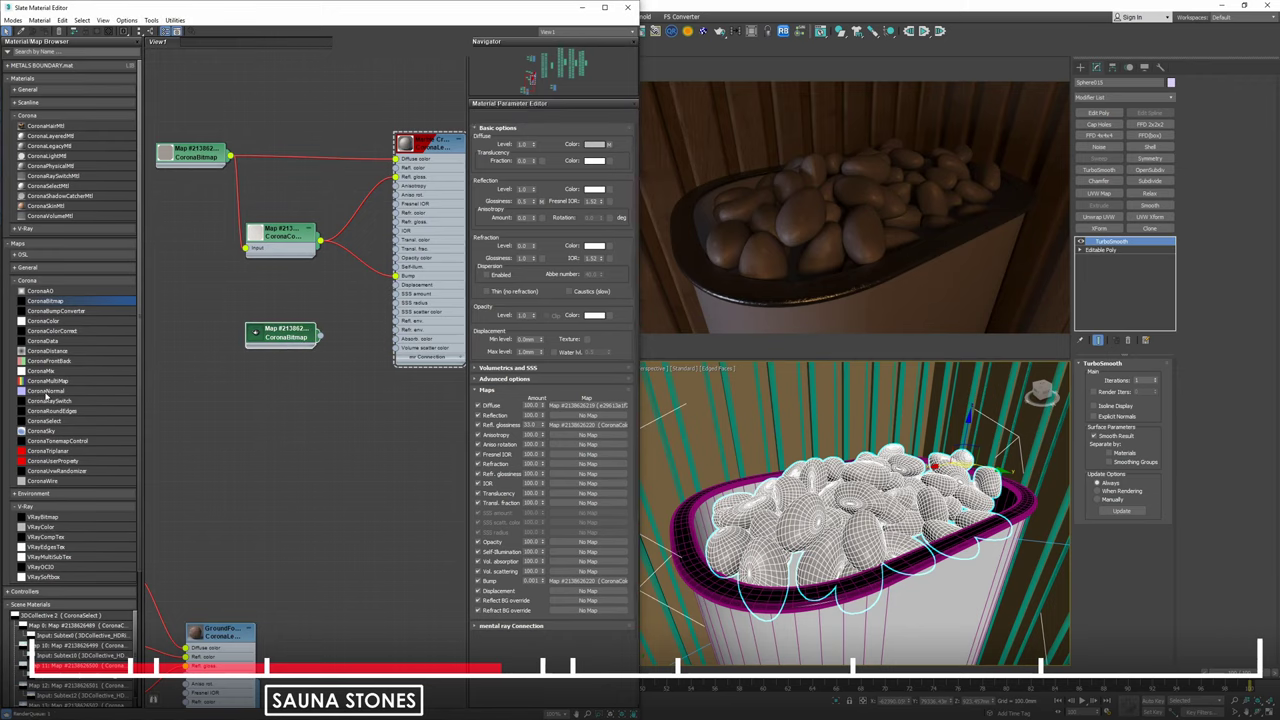
Add a CoronaNormal node, feed it with the new rock bitmap and connect it to the marble material's Bump input.
drag(45, 395, 340, 391)
mouse_move(285, 337)
mouse_down()
mouse_move(199, 337)
mouse_move(296, 399)
mouse_move(310, 339)
mouse_up()
middle_drag(346, 316, 308, 357)
drag(303, 388, 360, 321)
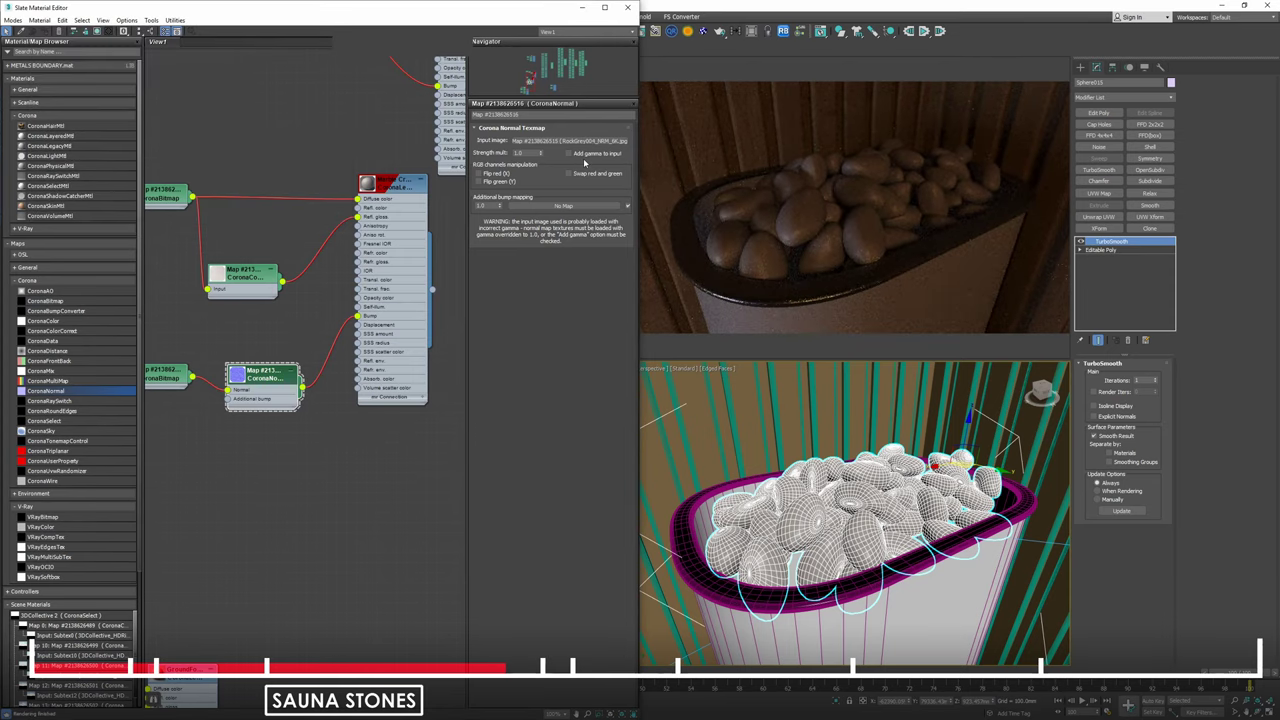
Enable Add gamma to input on the CoronaNormal map and set the marble material's Bump amount to 1.0.
click(576, 154)
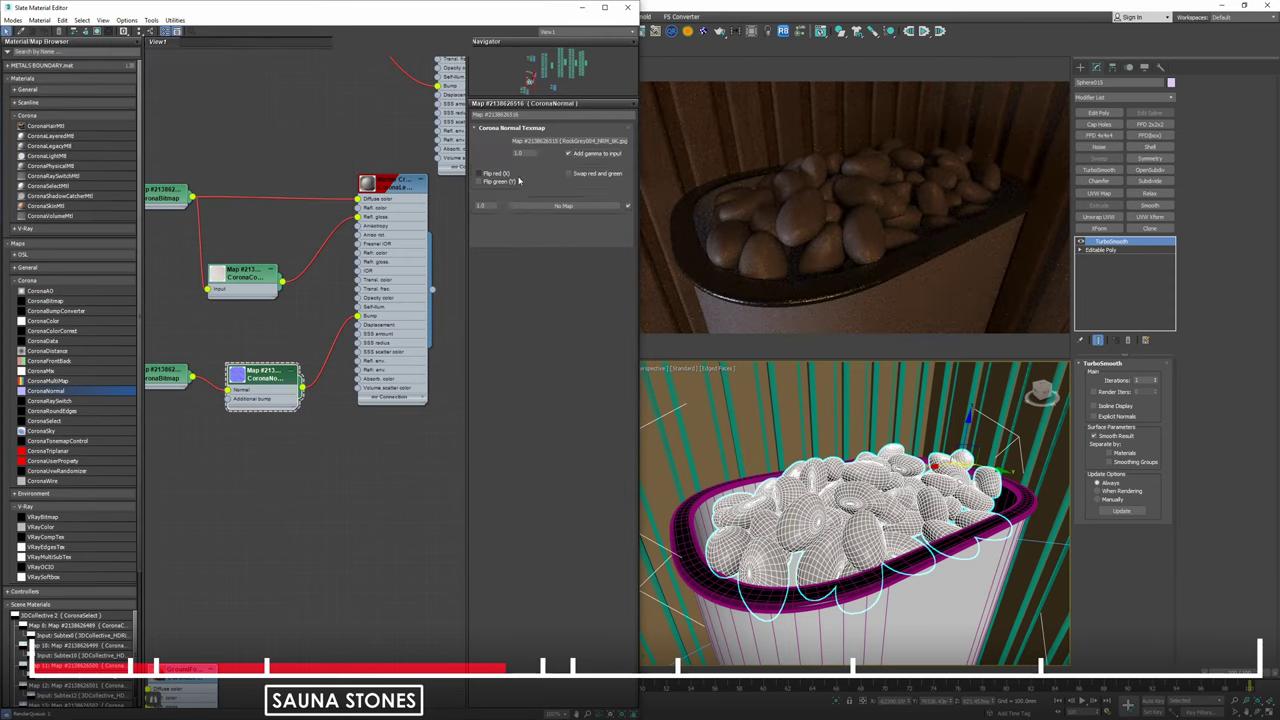
click(410, 192)
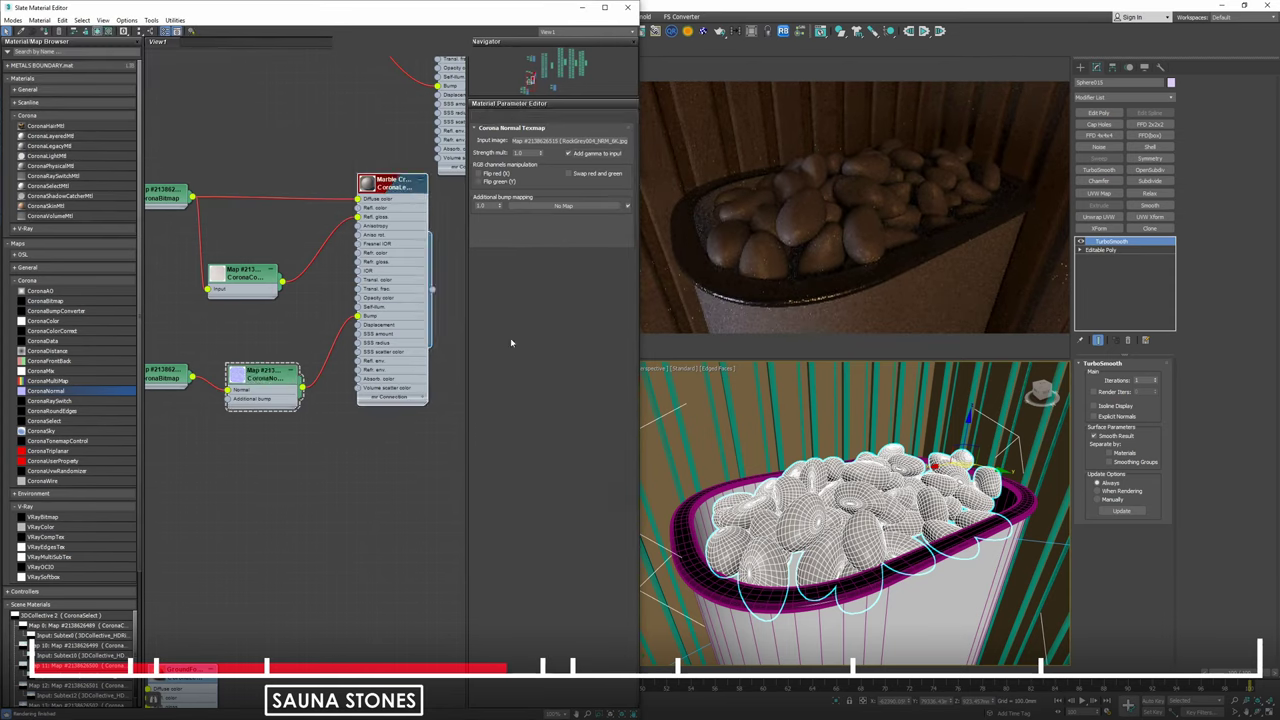
double_click(535, 581)
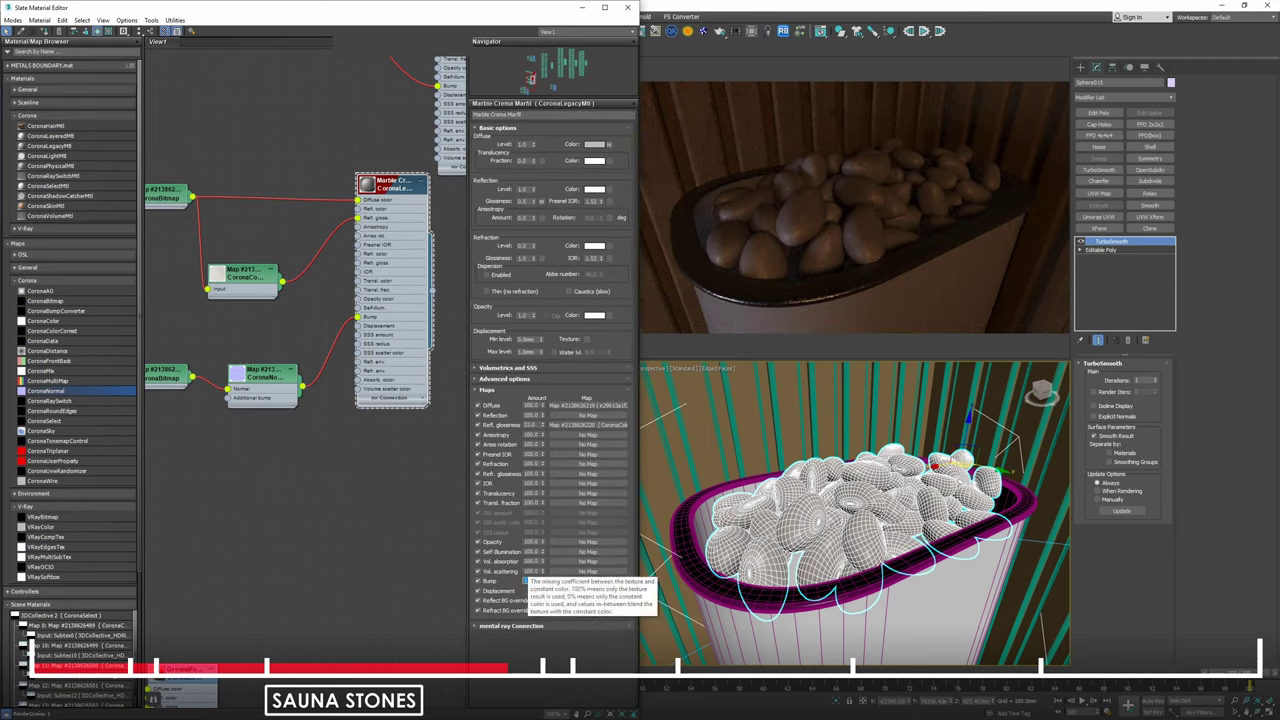
Set the normal bitmap's real-world width and height to 500 mm.
middle_drag(282, 416, 374, 394)
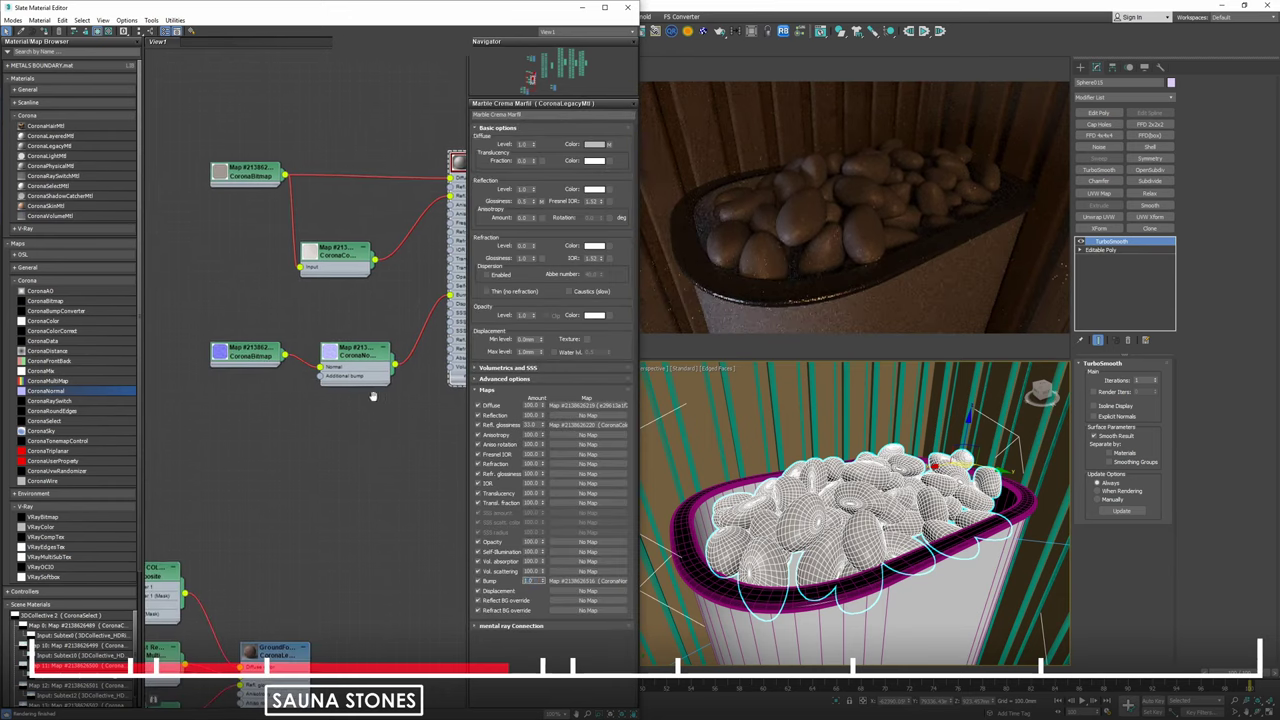
double_click(267, 352)
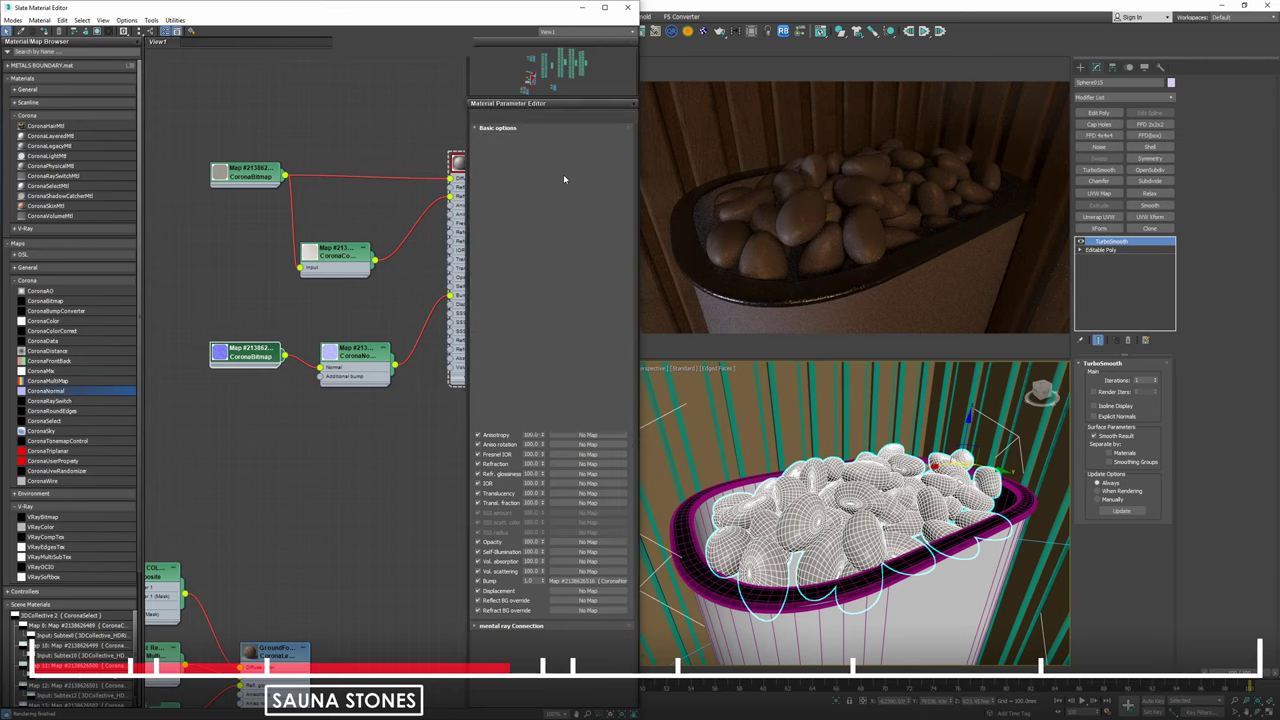
double_click(549, 181)
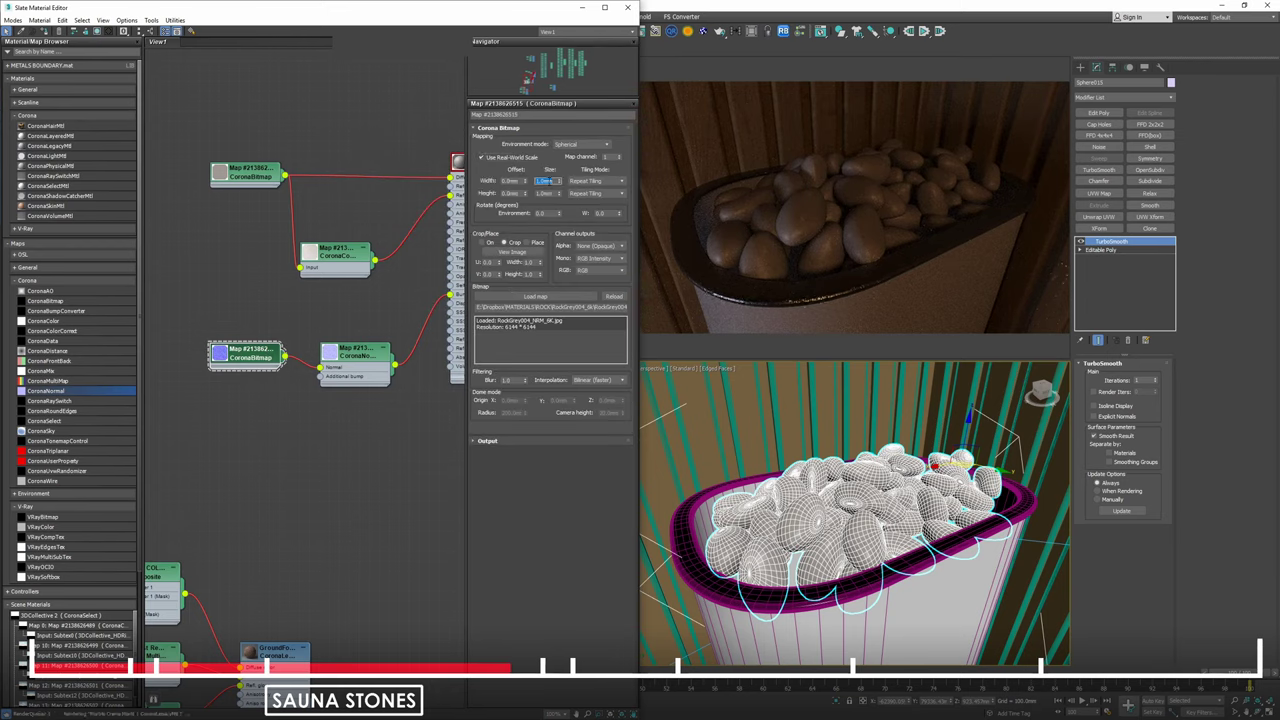
text(500)
key(Return)
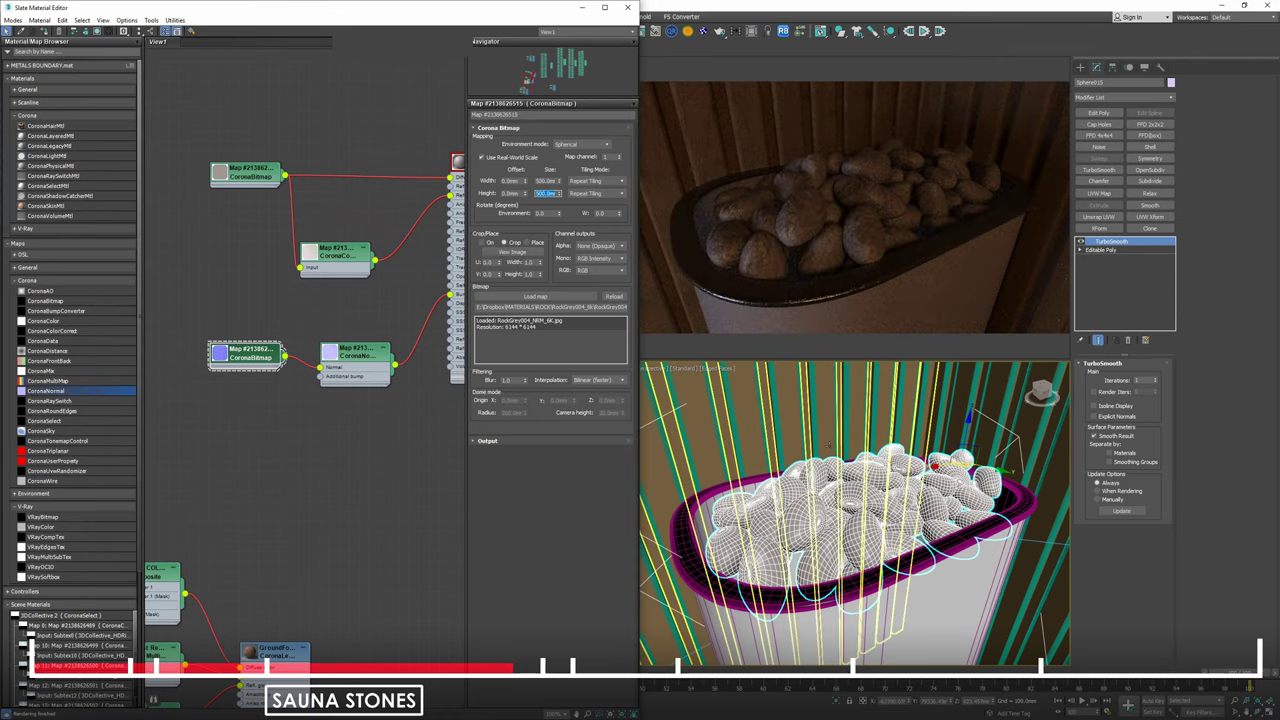
Move the marble material node lower in the graph and add a CoronaColorCorrect node above the diffuse bitmap.
middle_drag(417, 311, 289, 413)
drag(375, 279, 425, 349)
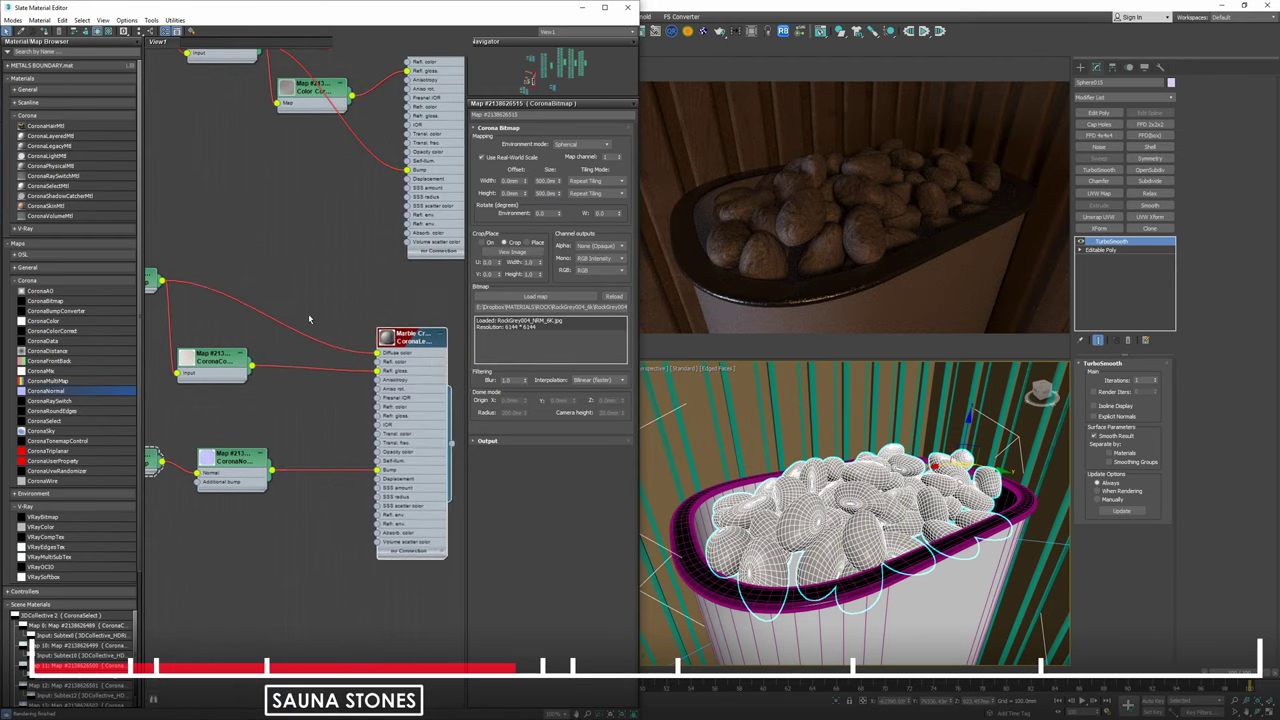
middle_drag(254, 323, 336, 323)
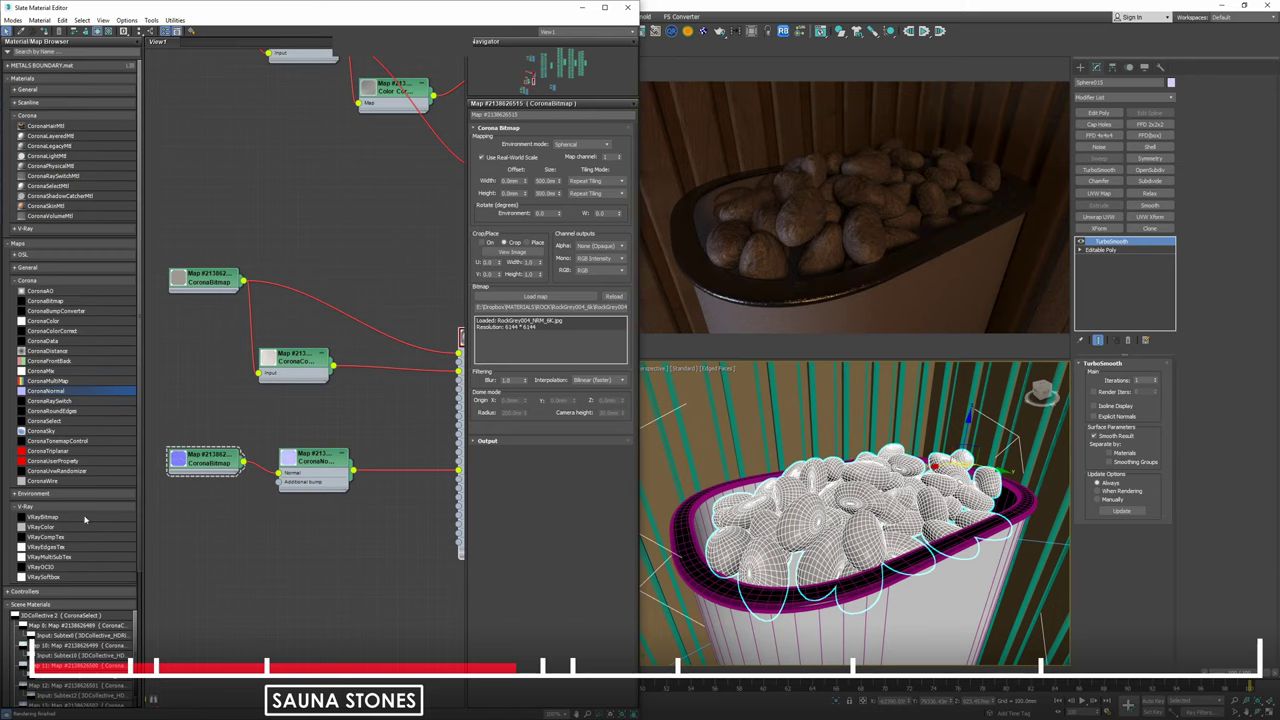
drag(72, 333, 287, 287)
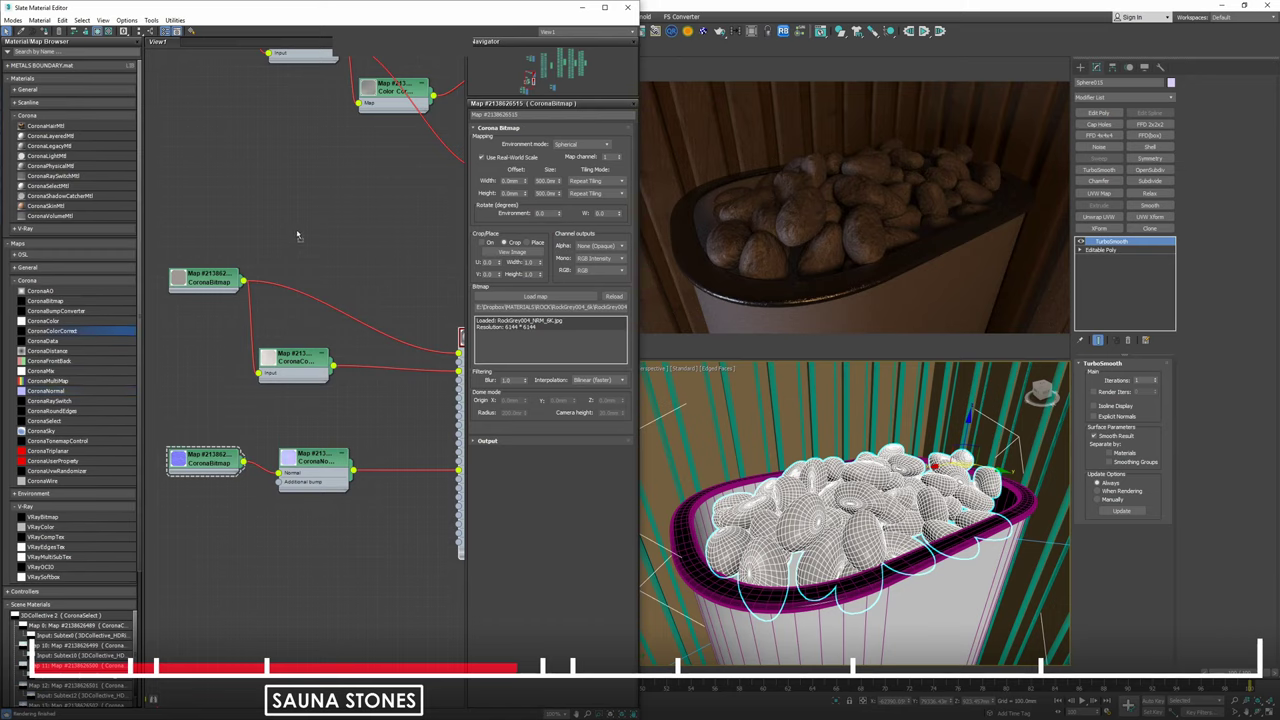
click(254, 181)
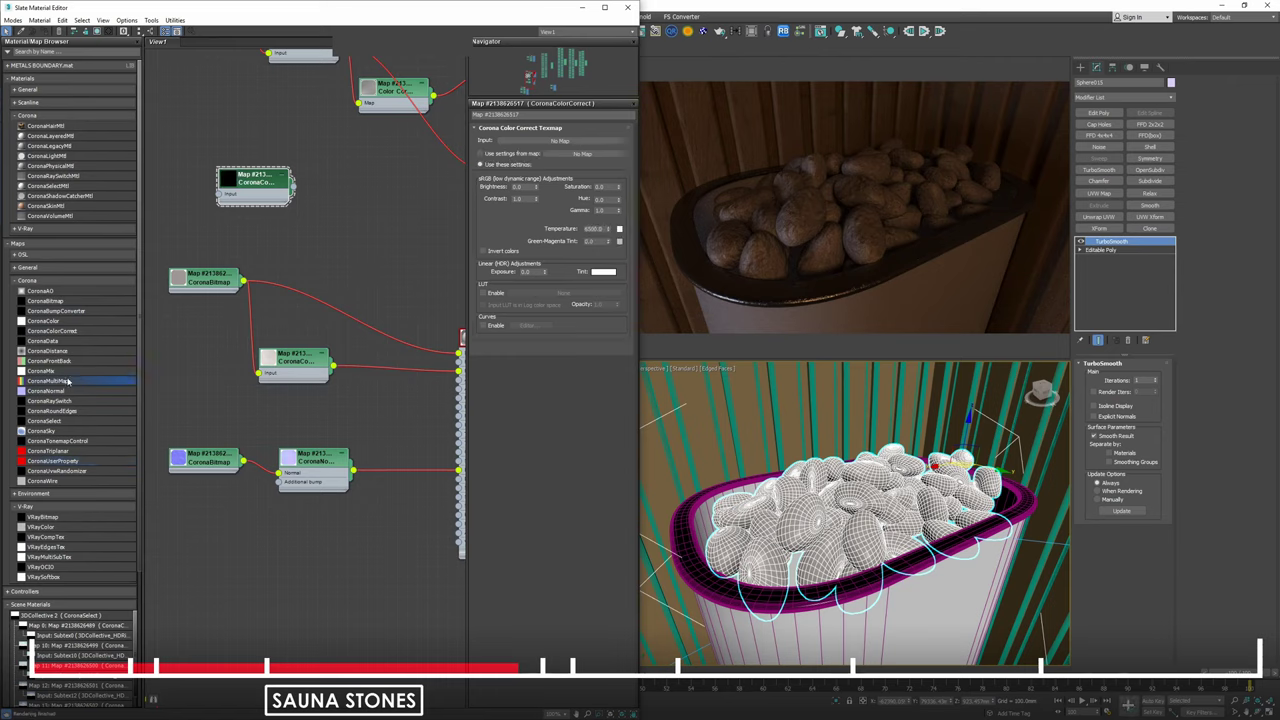
Add a CoronaMultiMap node, connect the diffuse bitmap to Color 1 and set its item count to 1.
drag(55, 383, 352, 262)
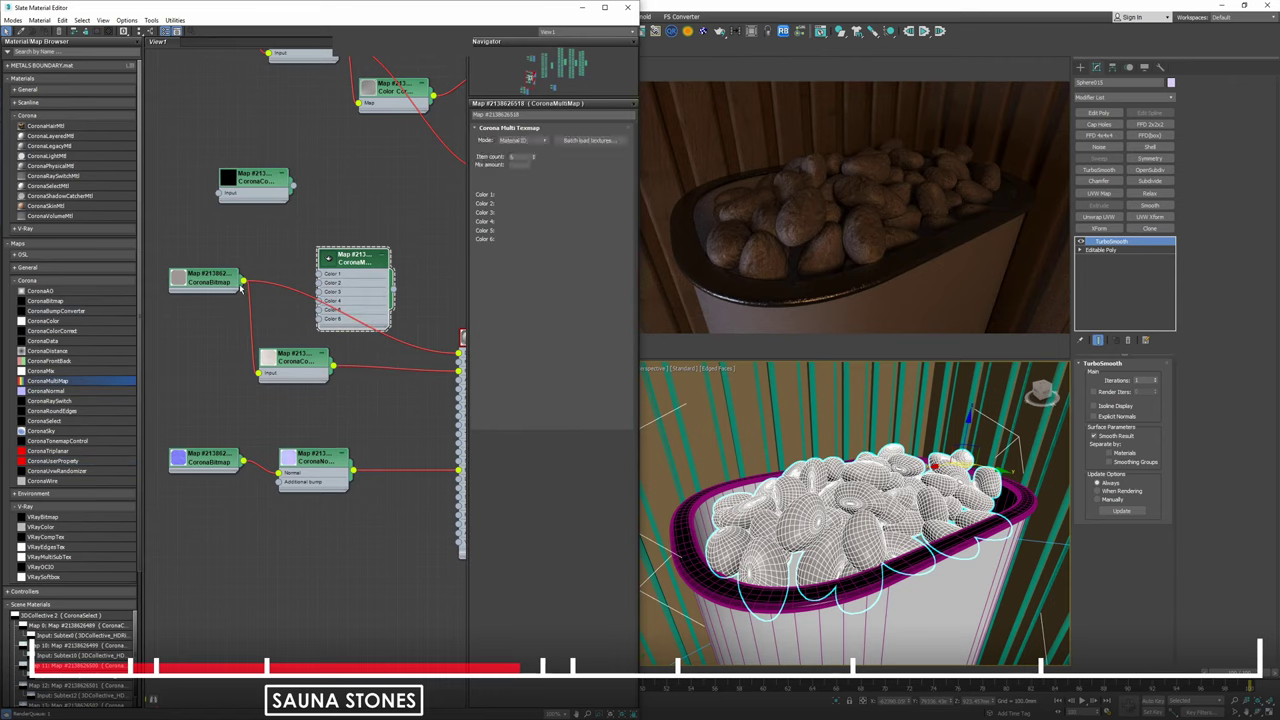
drag(241, 283, 320, 274)
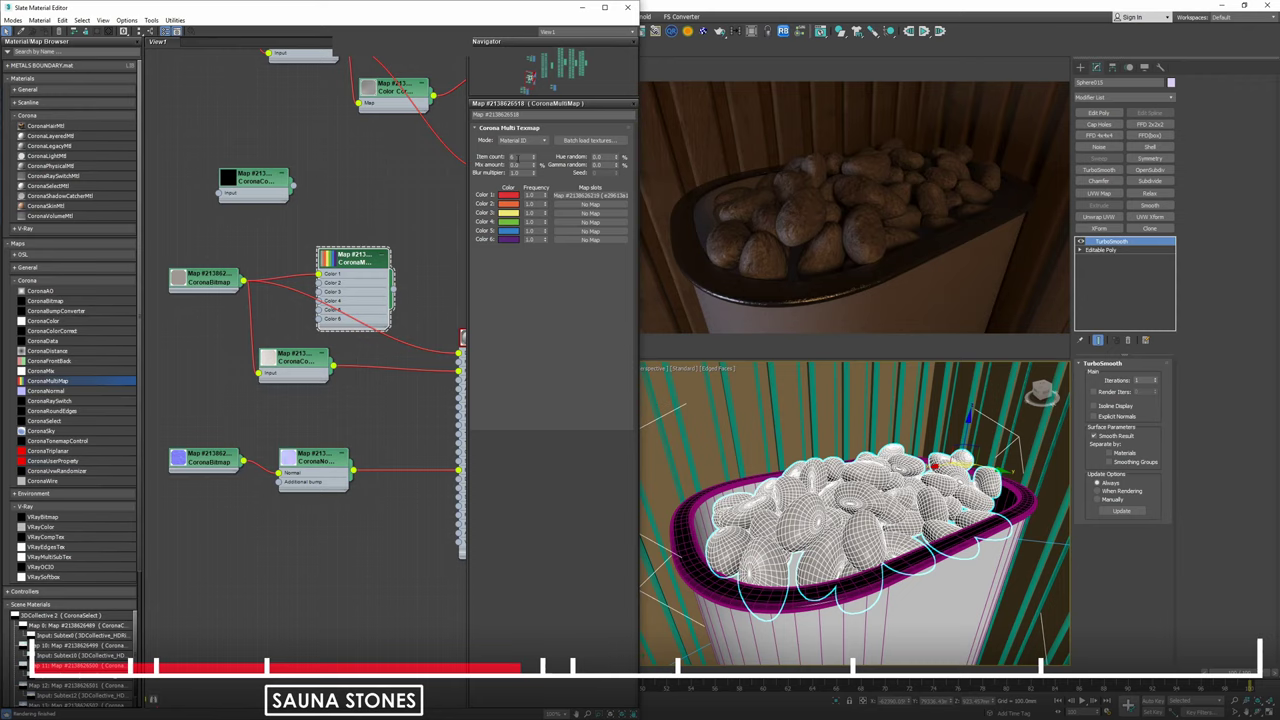
text(1)
key(Tab)
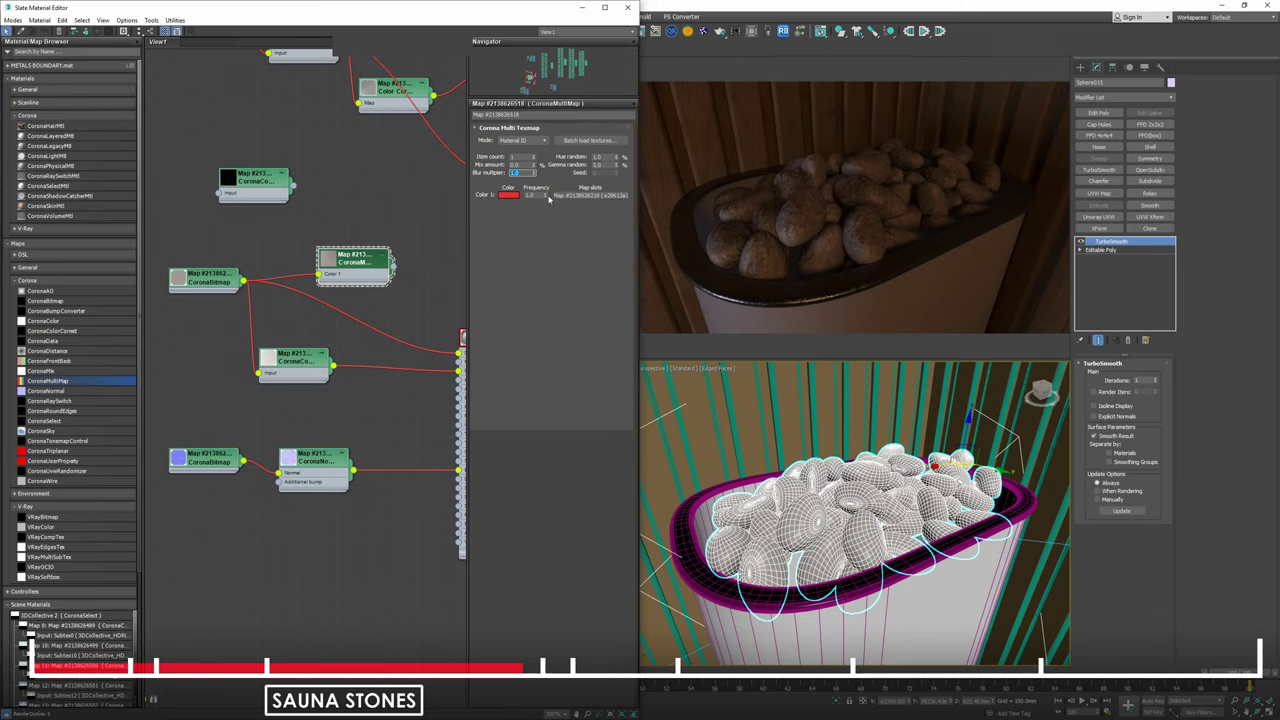
Set the MultiMap mode to Mesh Element and connect its output to the marble material's Diffuse color.
click(516, 141)
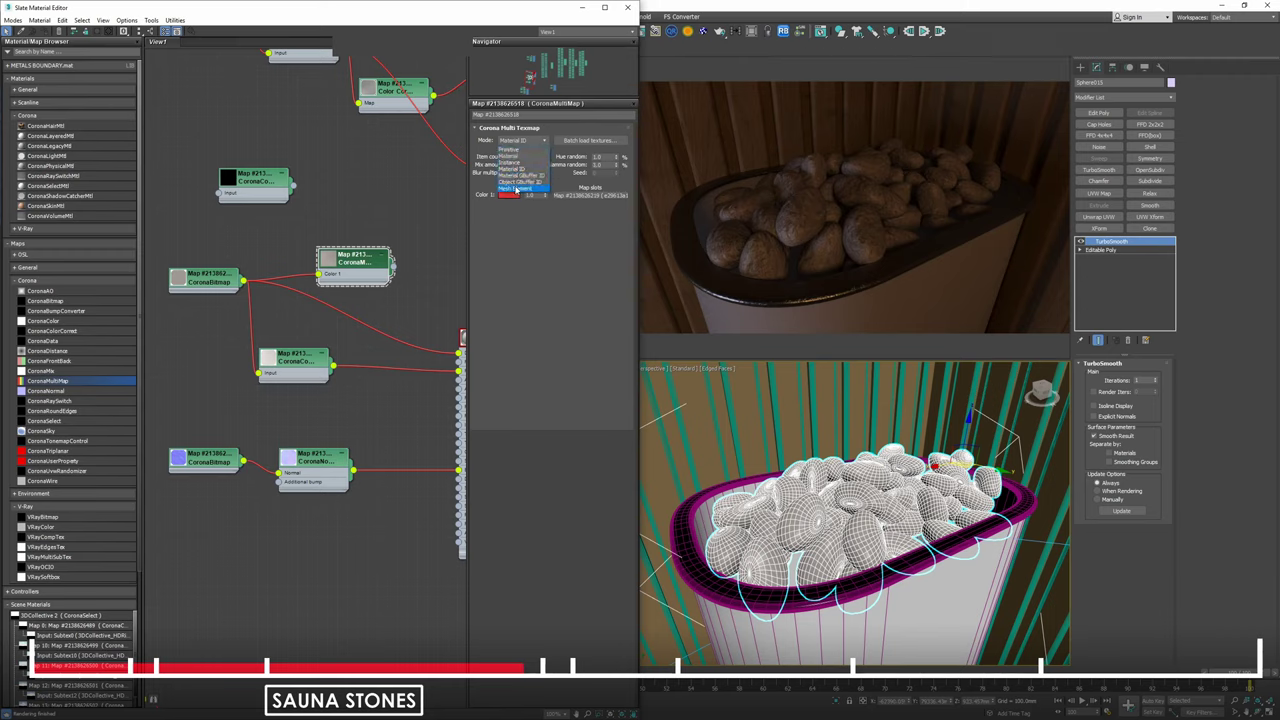
click(515, 188)
middle_drag(408, 254, 320, 250)
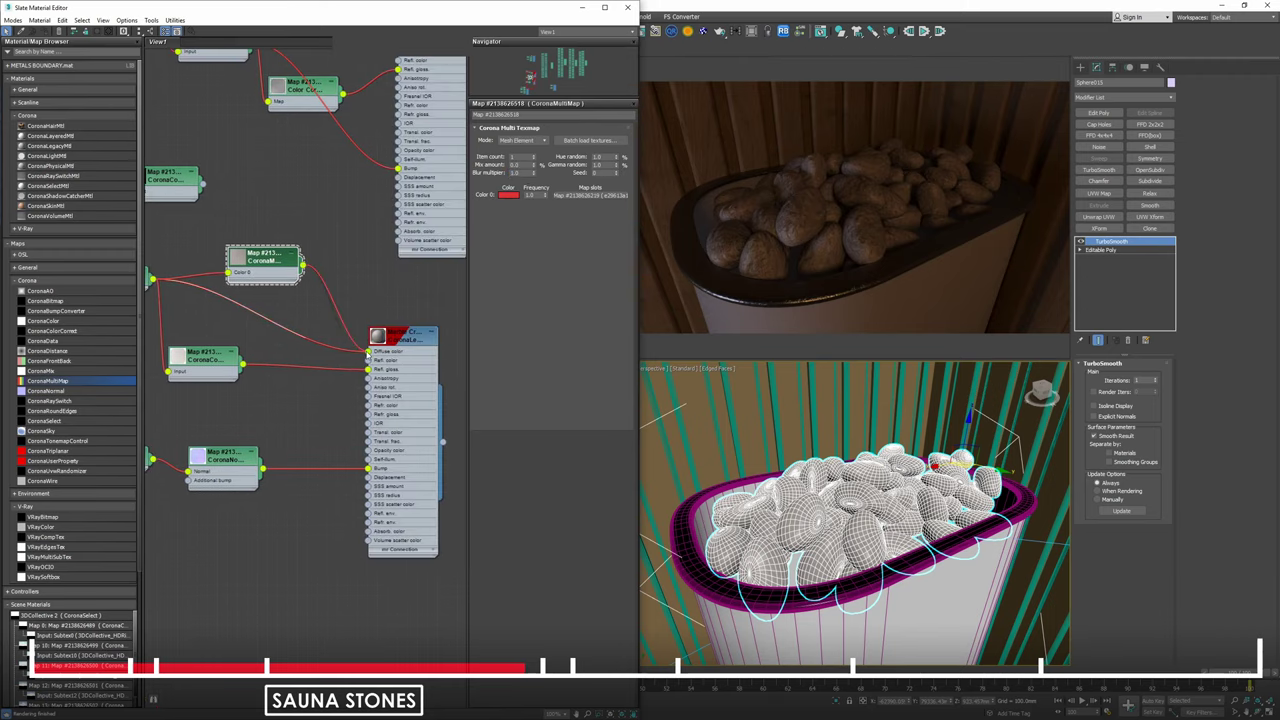
Set the MultiMap's hue random to 10% and gamma random to 3%.
click(596, 157)
key(Tab)
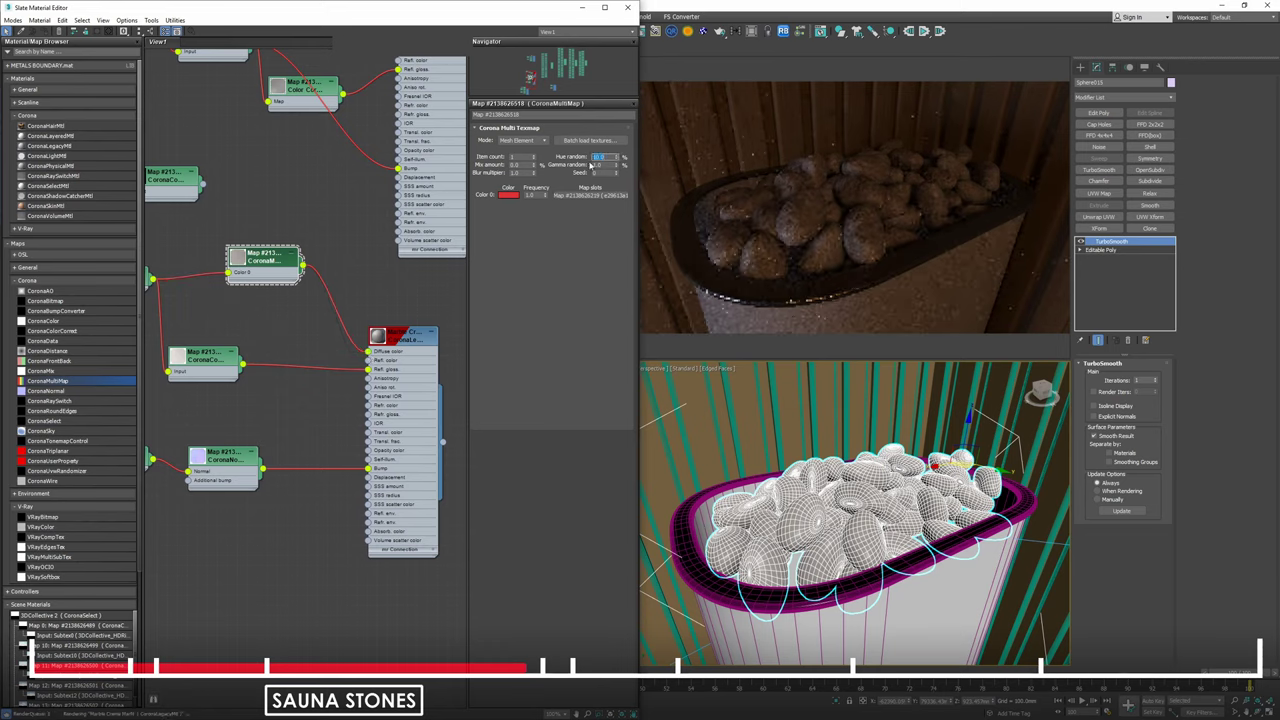
text(10)
key(Return)
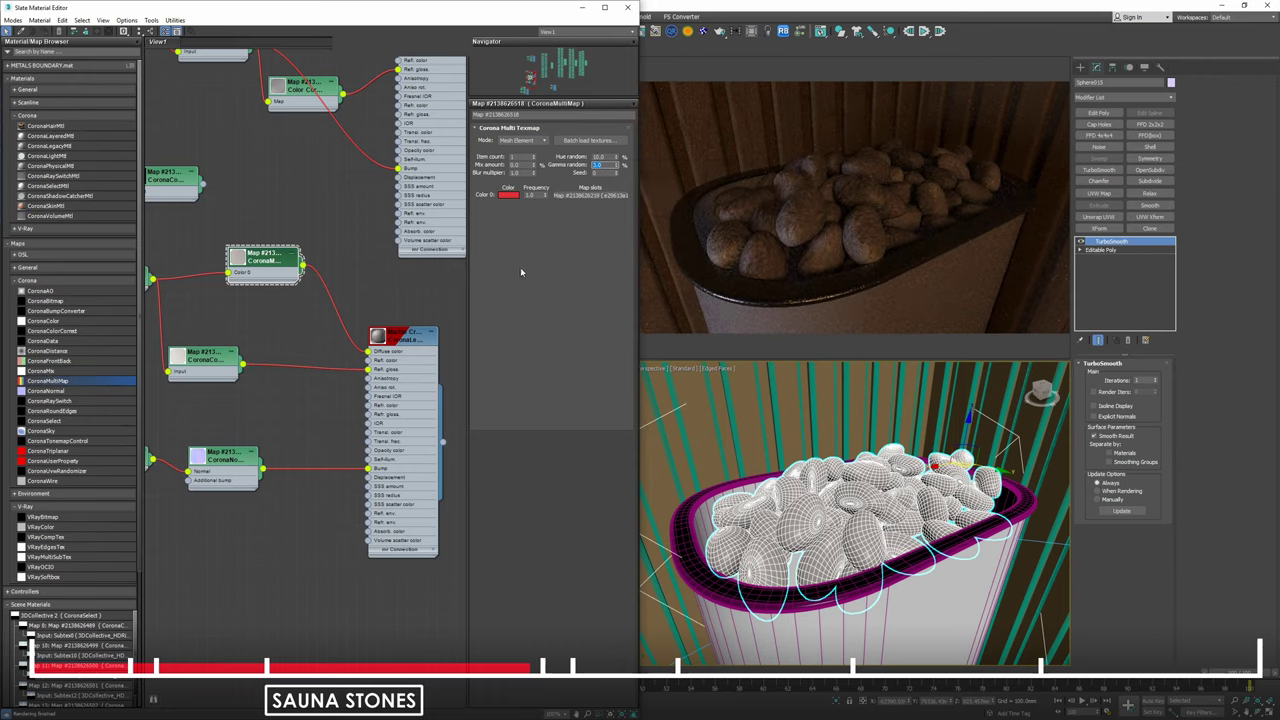
Examine the sauna stones' texture and colour variation in the interactive render from closer angles.
alt+middle_drag(890, 592, 988, 550)
alt+middle_drag(875, 455, 931, 583)
scroll(835, 533, up, 5)
alt+middle_drag(835, 532, 910, 515)
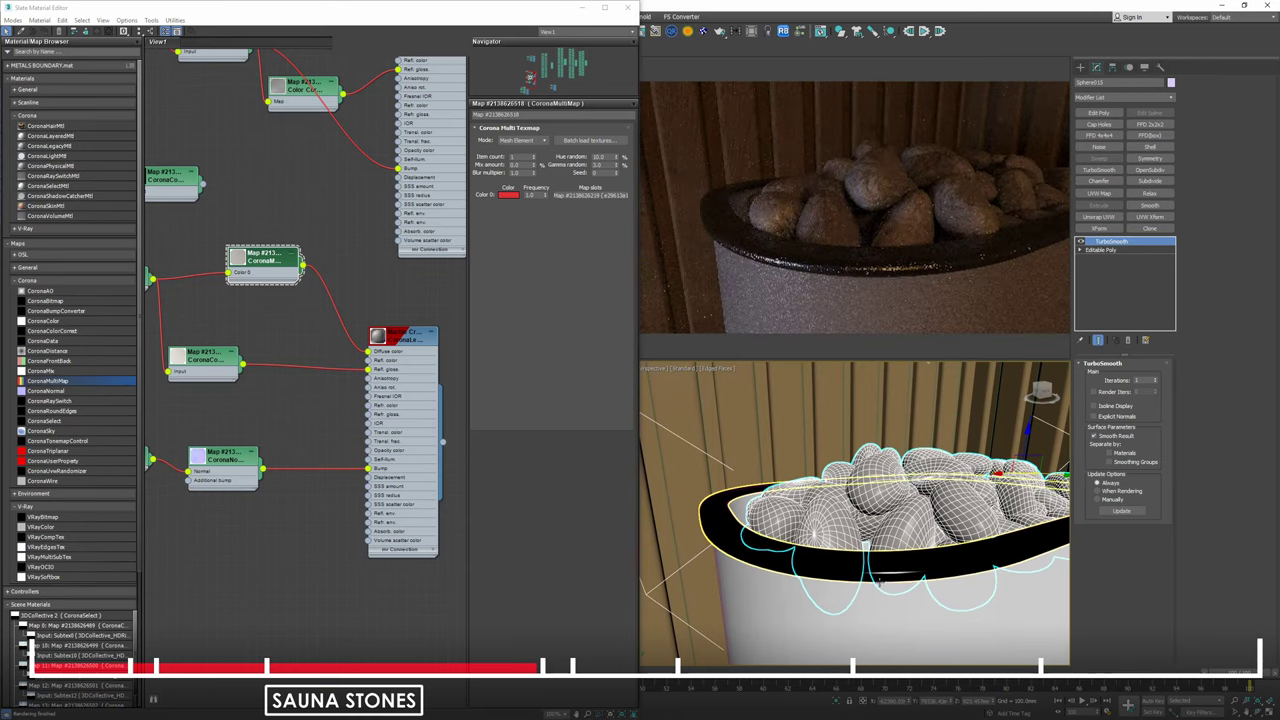
alt+middle_drag(894, 559, 872, 492)
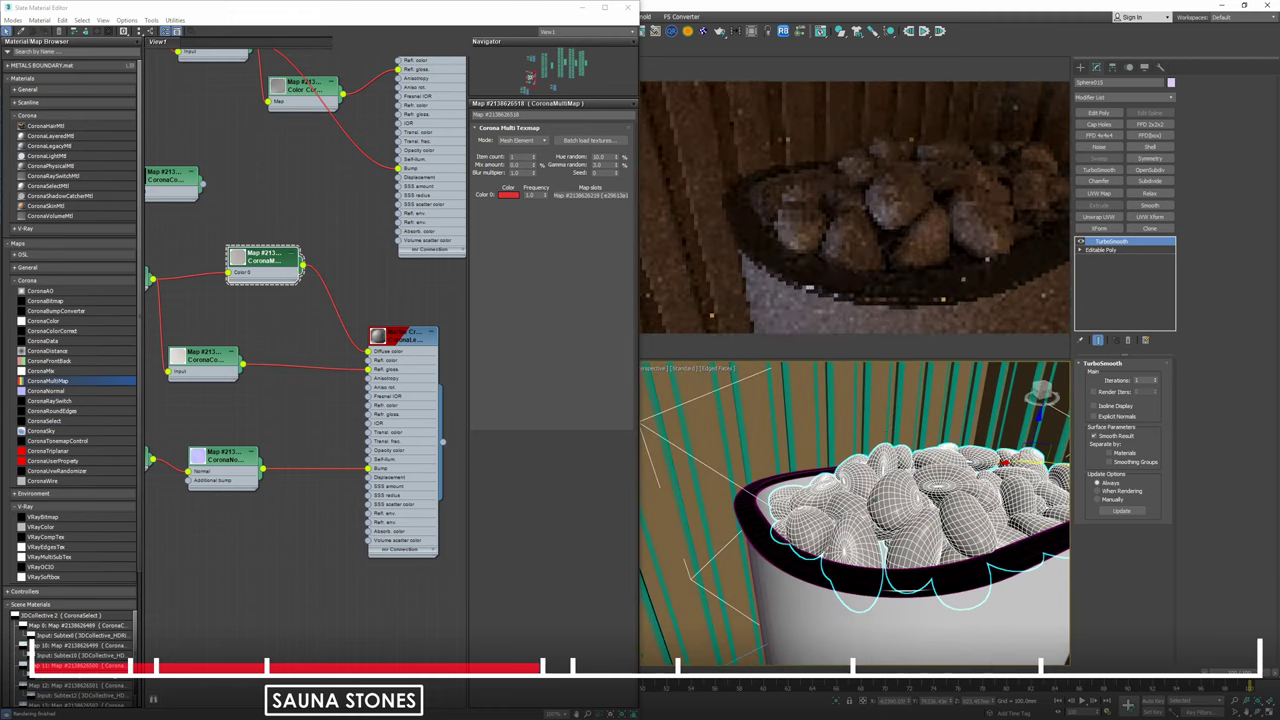
Return to the main 3ds Max window and close the Corona error message window.
click(717, 5)
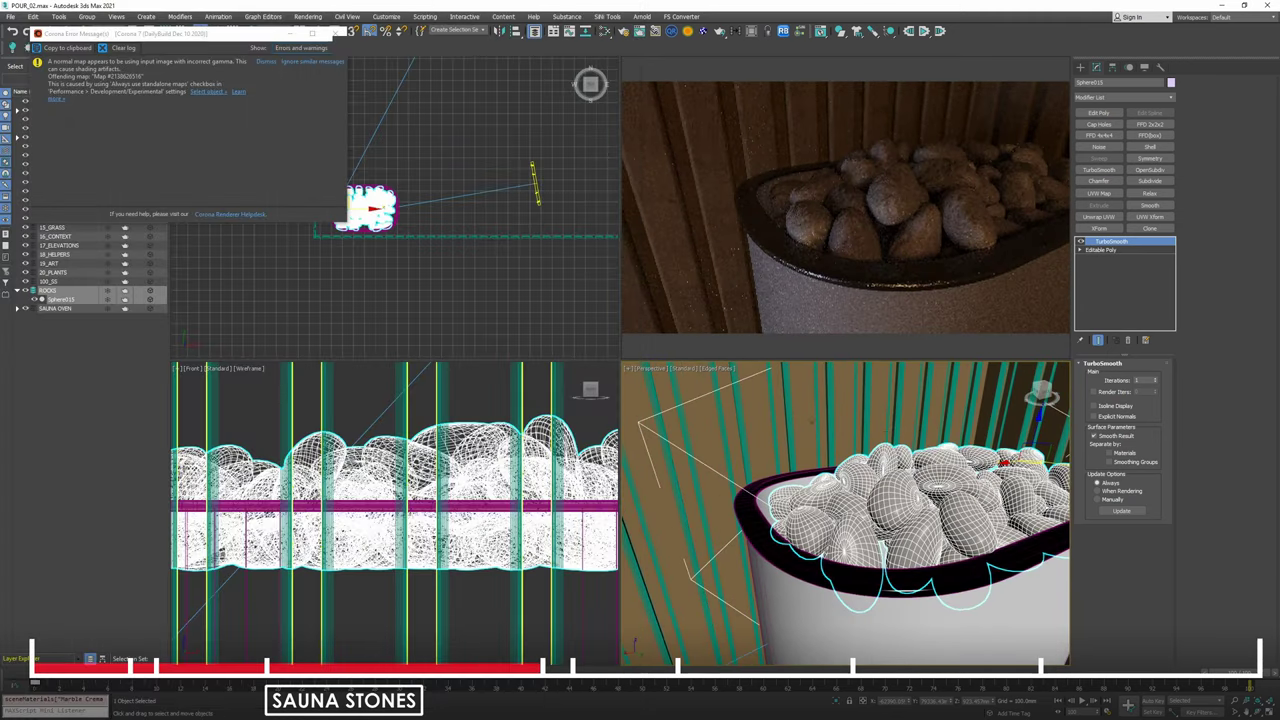
click(338, 33)
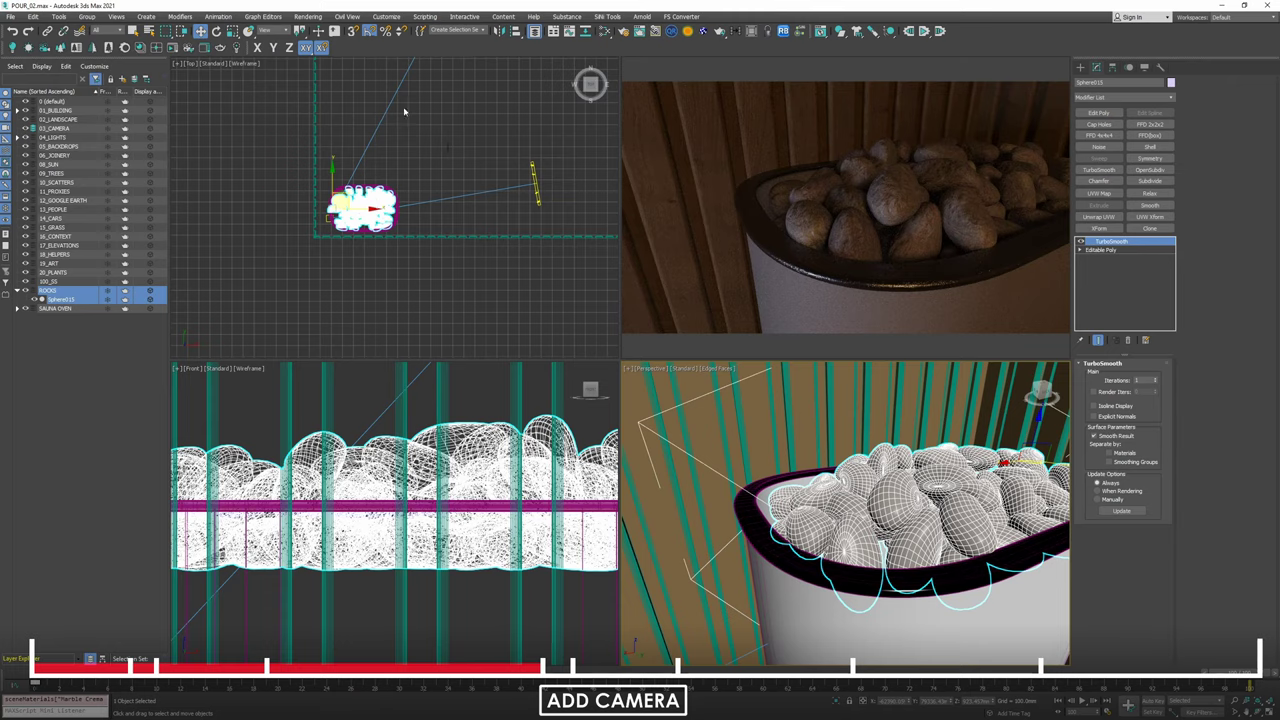
Create a Corona camera matching the current perspective view of the sauna stones.
key(ctrl+c)
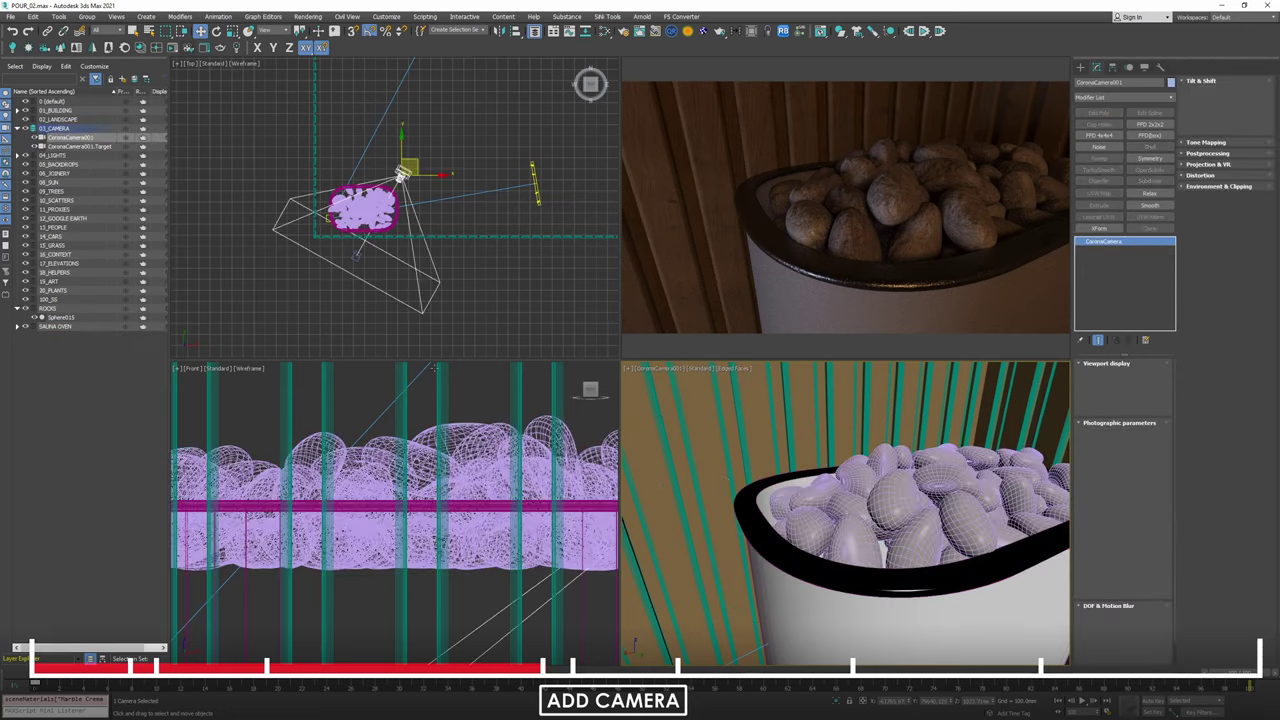
middle_drag(471, 189, 469, 195)
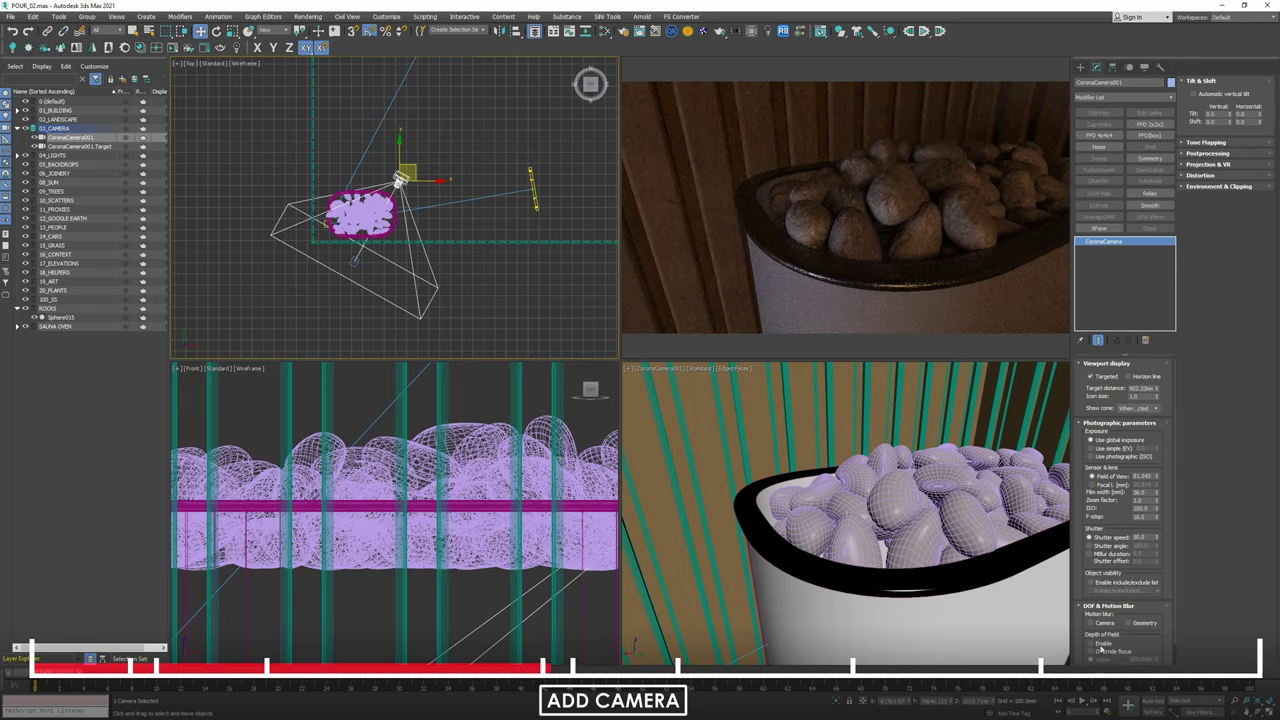
With Auto Key on, move the camera and its target together about 421 mm in negative X at frame 100.
click(1154, 702)
drag(43, 672, 1241, 672)
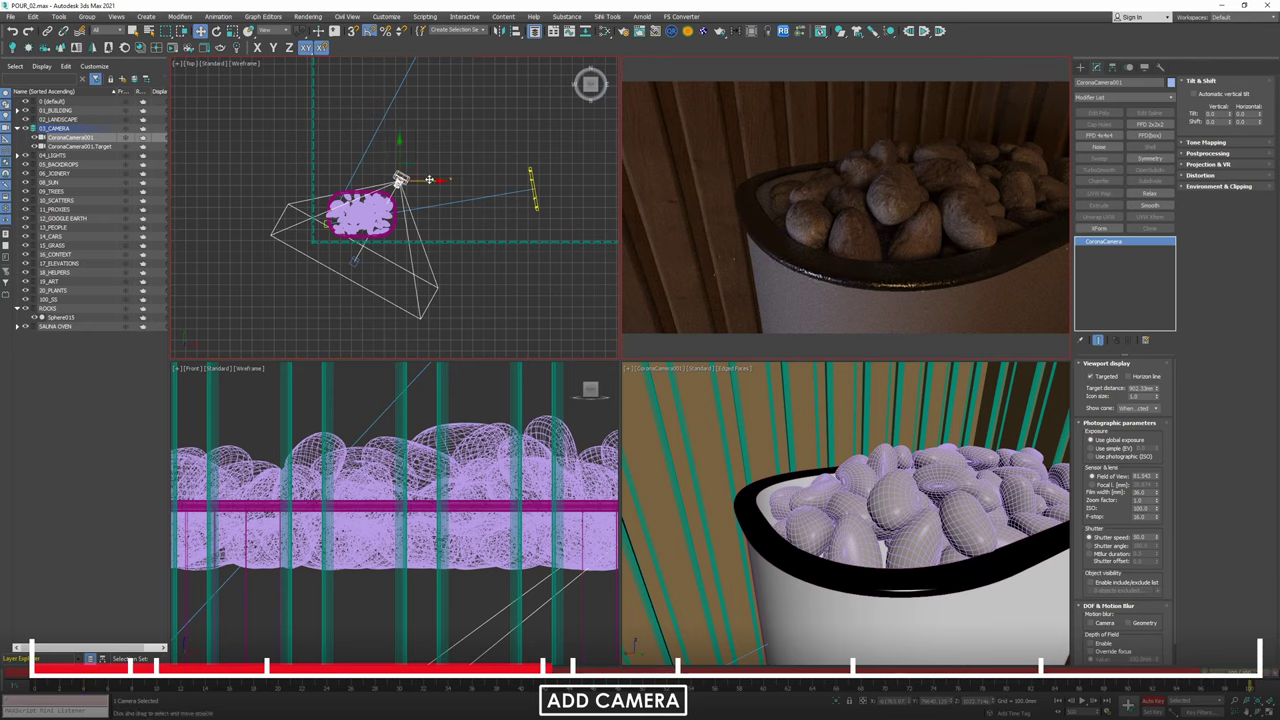
ctrl+click(353, 260)
click(428, 183)
click(400, 181)
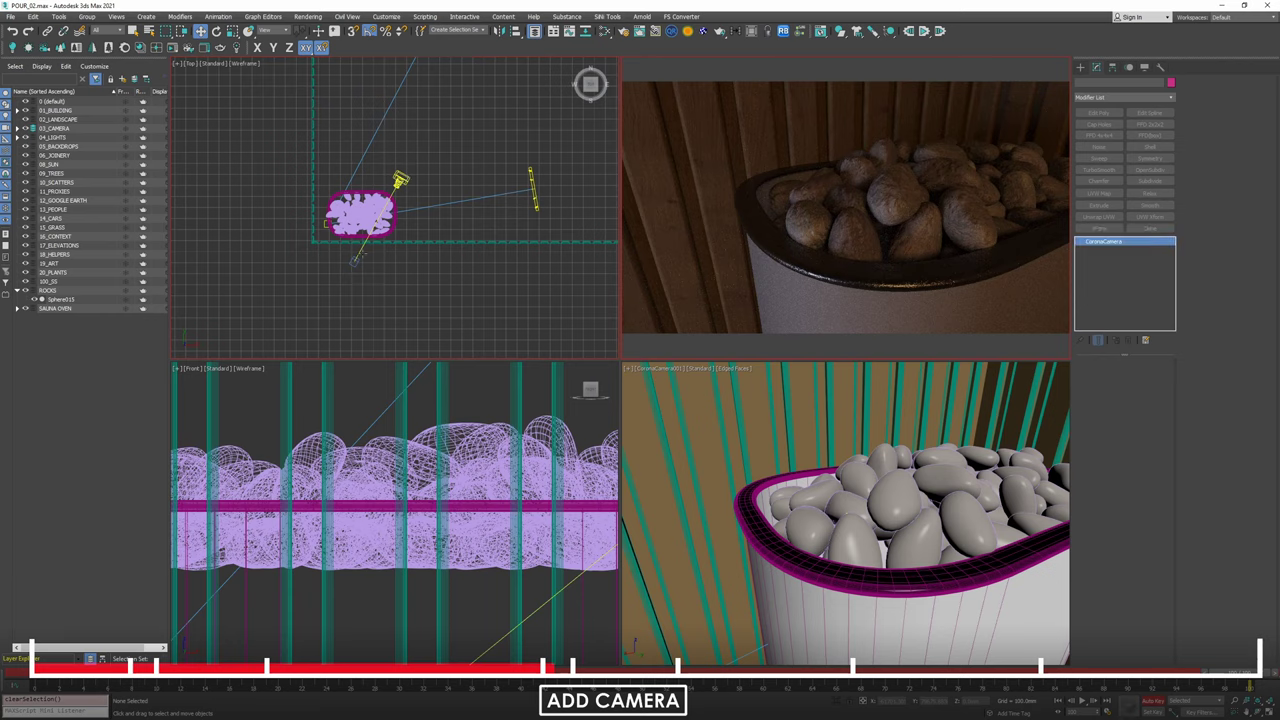
ctrl+click(354, 261)
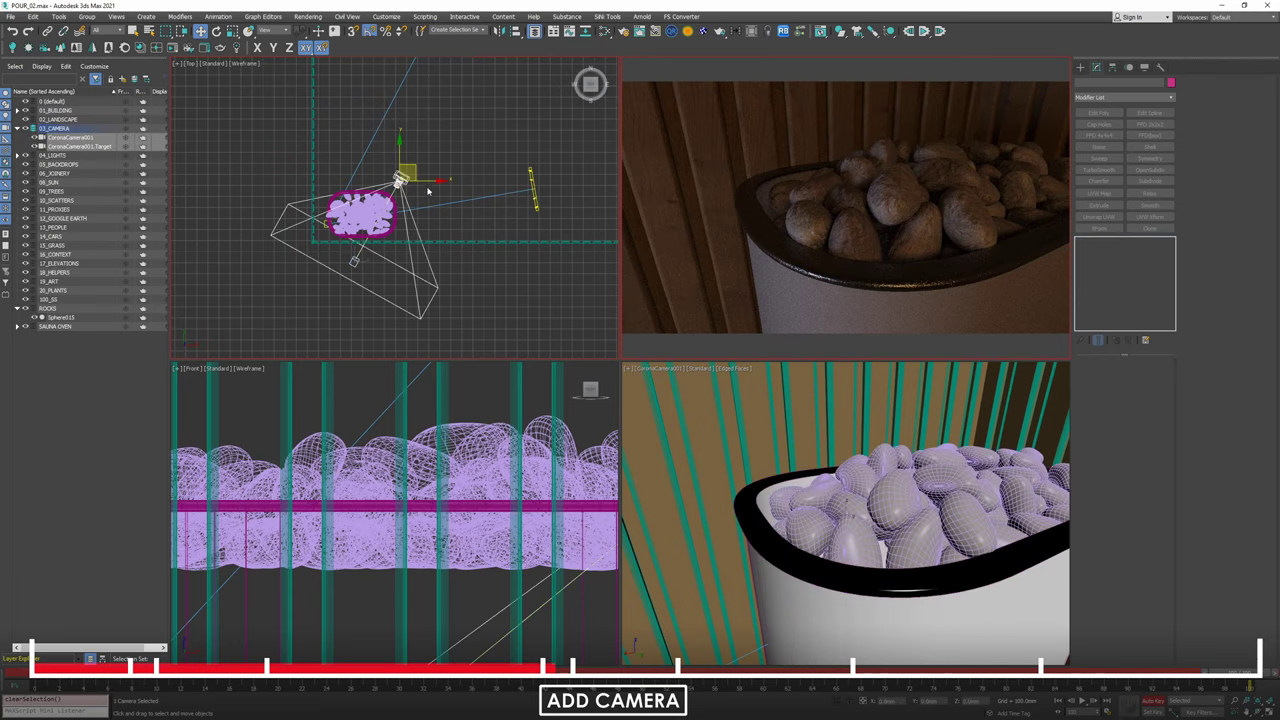
drag(428, 181, 382, 183)
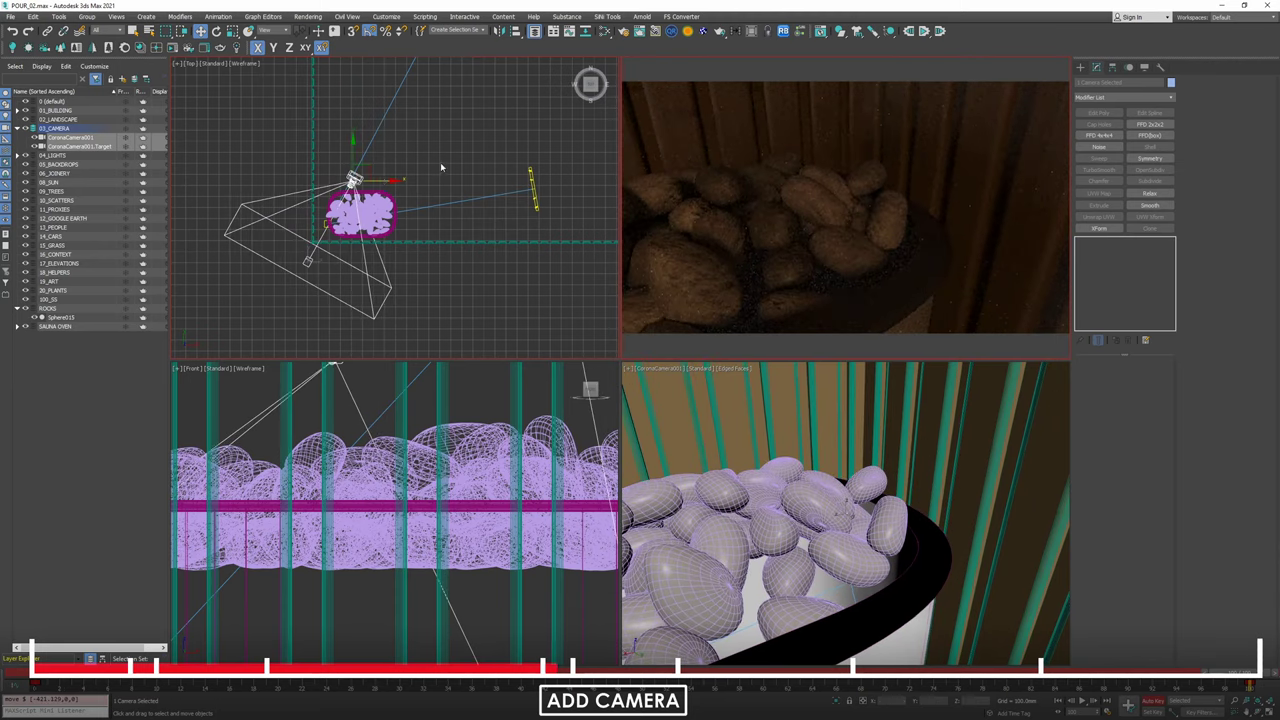
Preview the camera move, then shift only the camera target slightly back toward positive X and Y at the last frame.
drag(1238, 673, 24, 673)
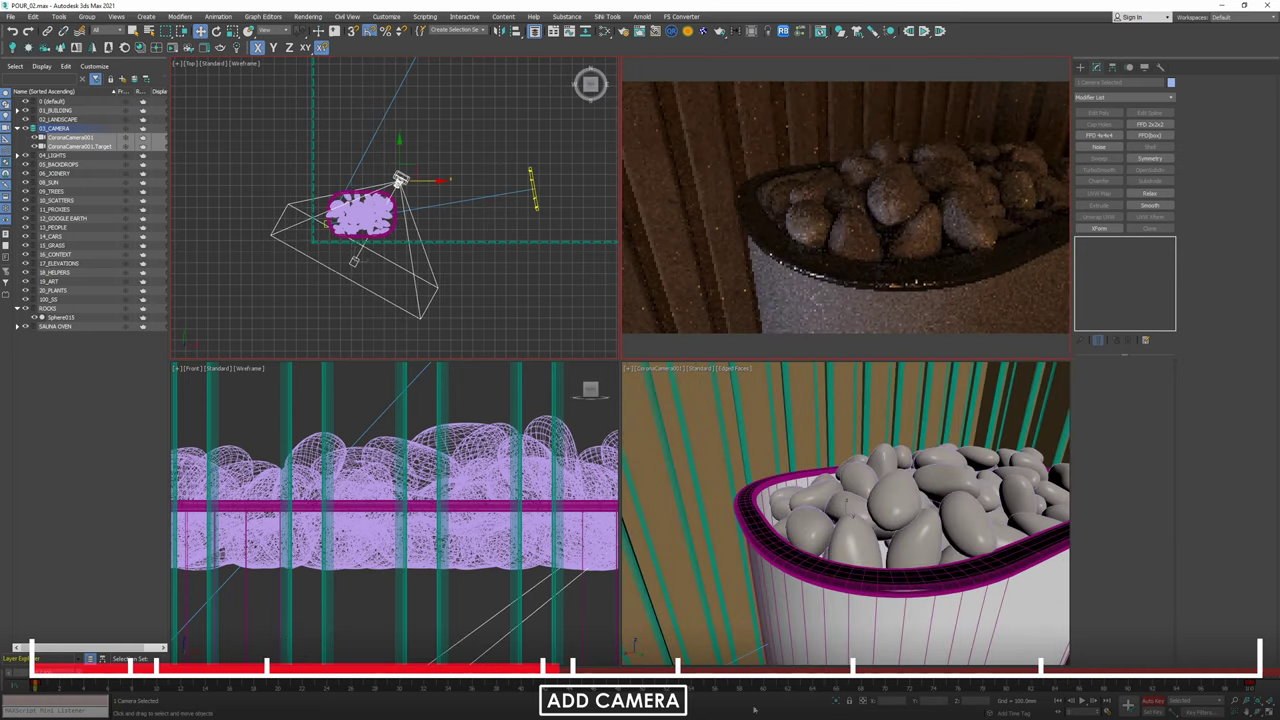
drag(368, 671, 1240, 672)
click(331, 263)
click(311, 263)
click(310, 262)
drag(318, 250, 337, 245)
Raise the camera slightly above the stones at the last frame, moving it vertically in the Front view.
click(354, 179)
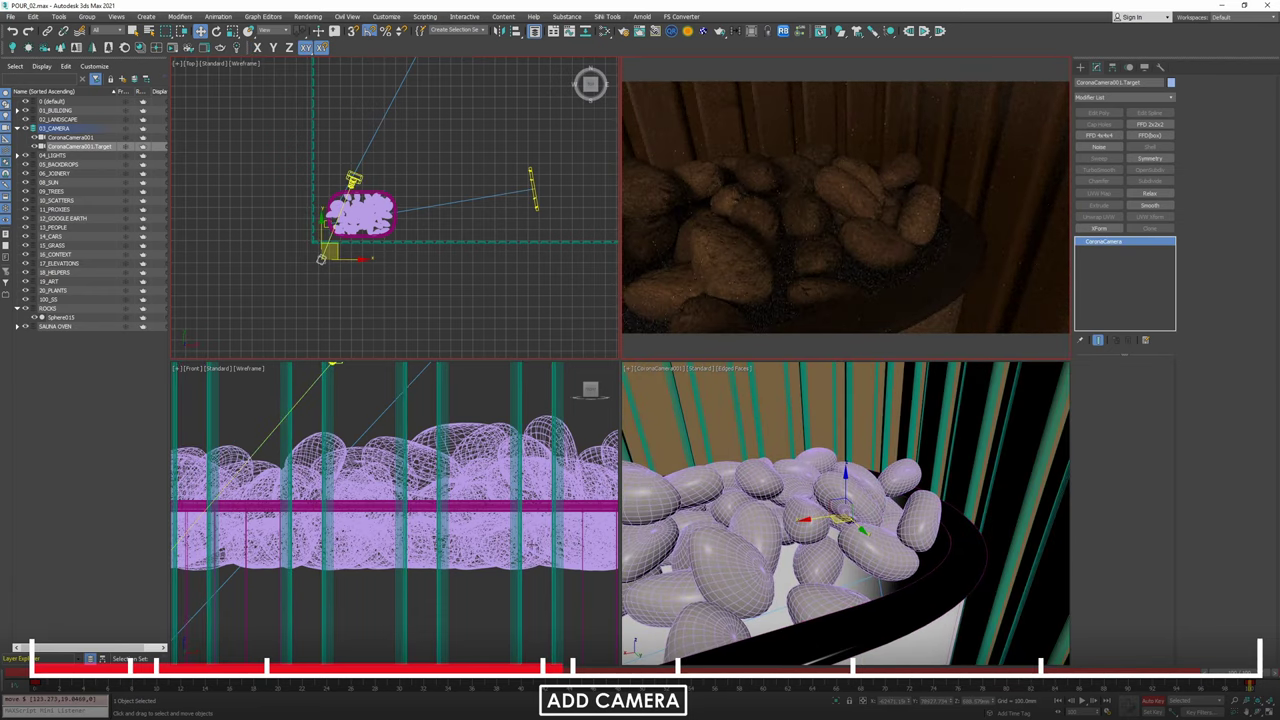
scroll(528, 548, down, 8)
middle_drag(528, 548, 461, 538)
scroll(461, 538, up, 2)
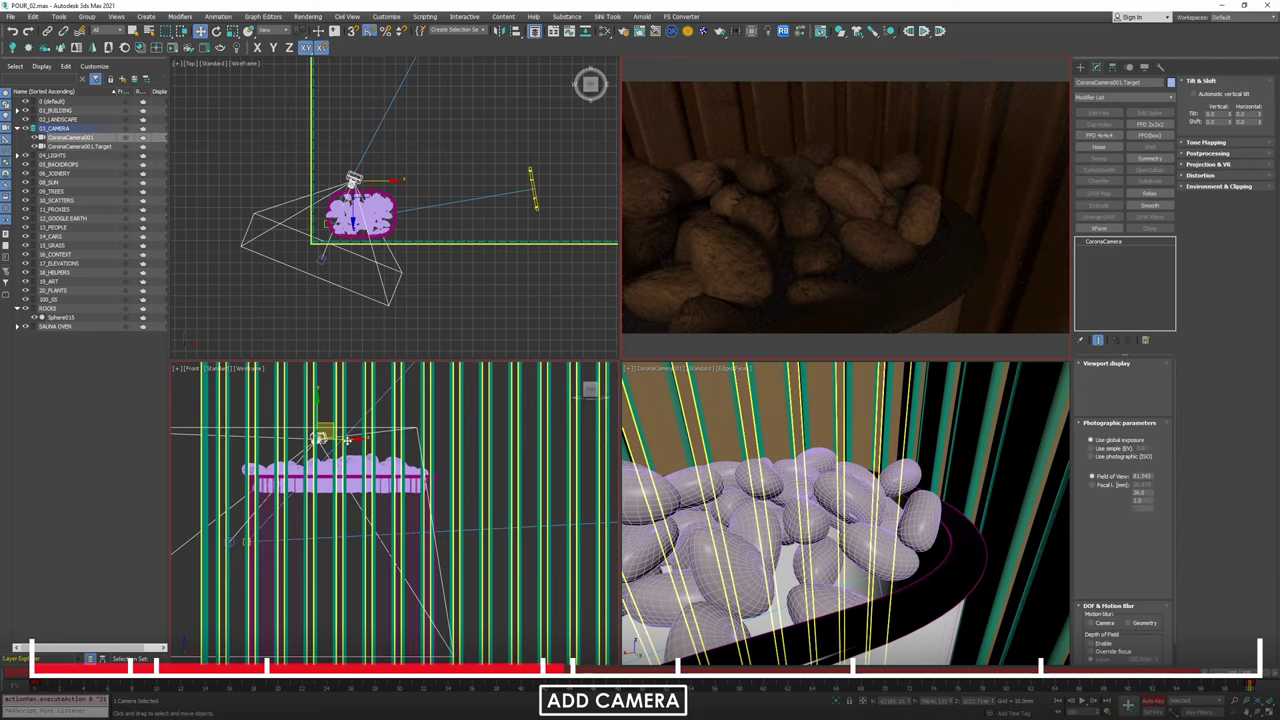
drag(318, 407, 318, 403)
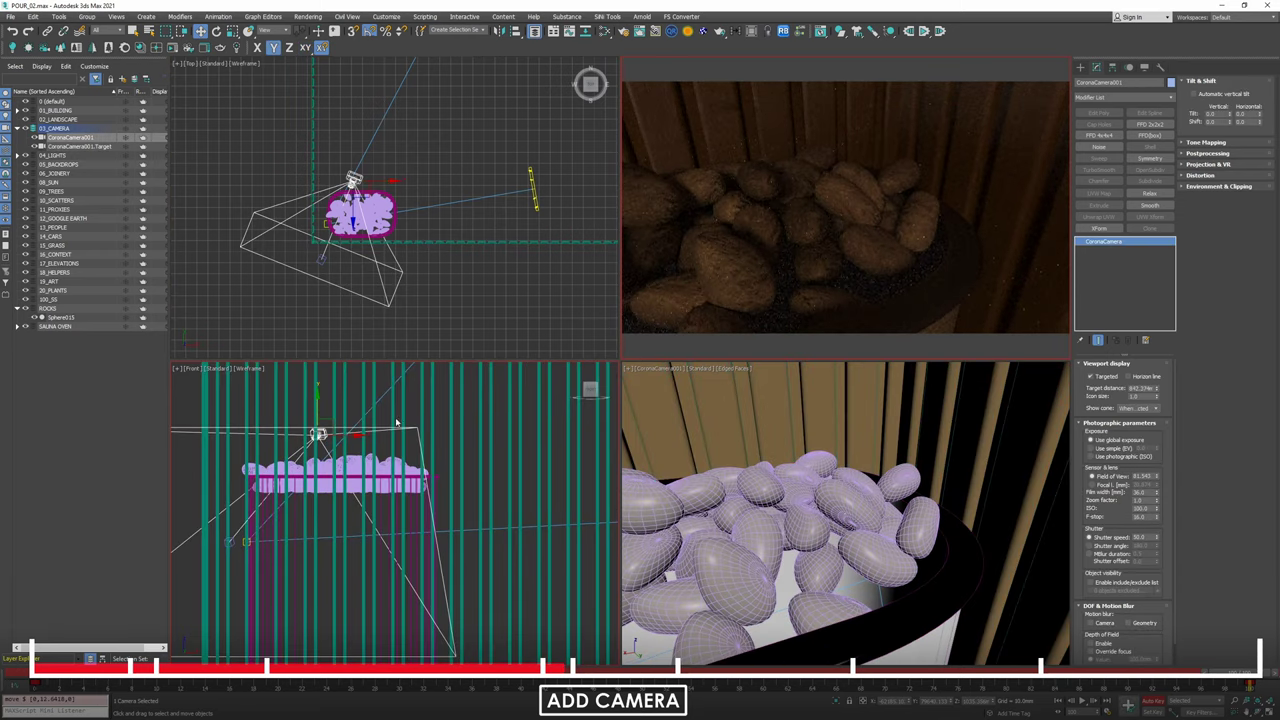
Stop the interactive render and play back the camera animation in the camera view.
right_click(840, 248)
click(880, 288)
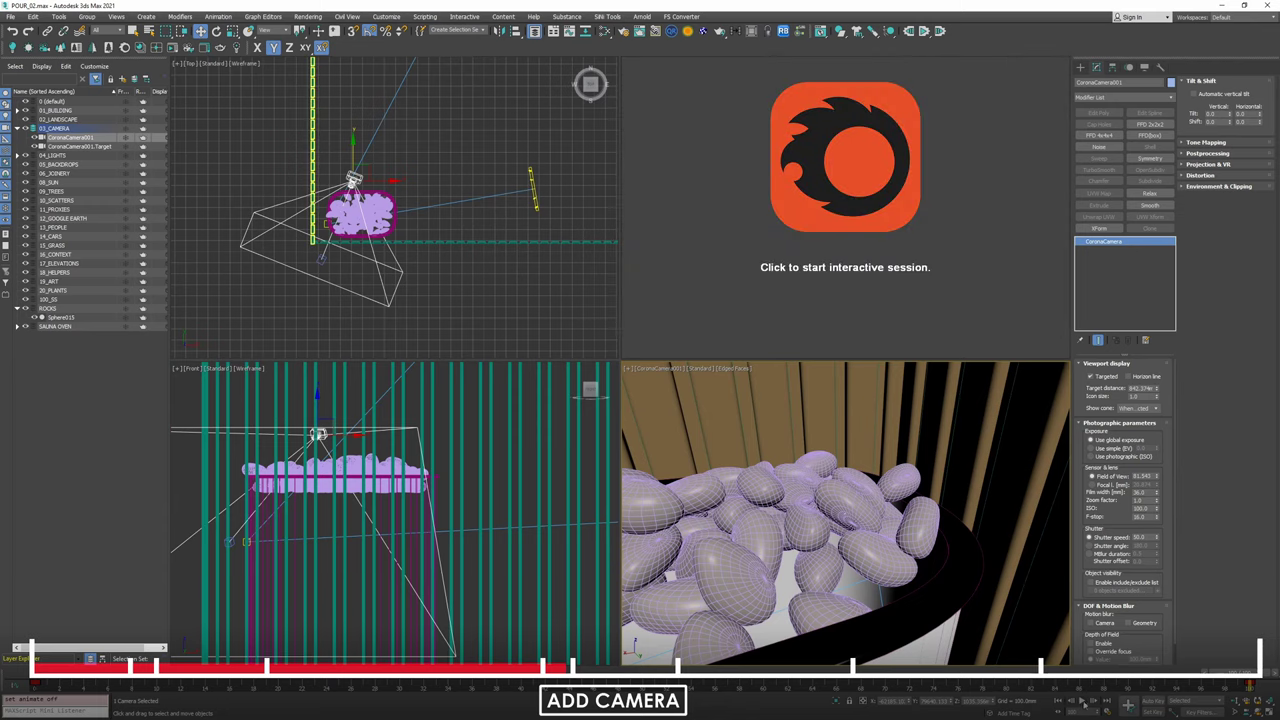
click(1081, 702)
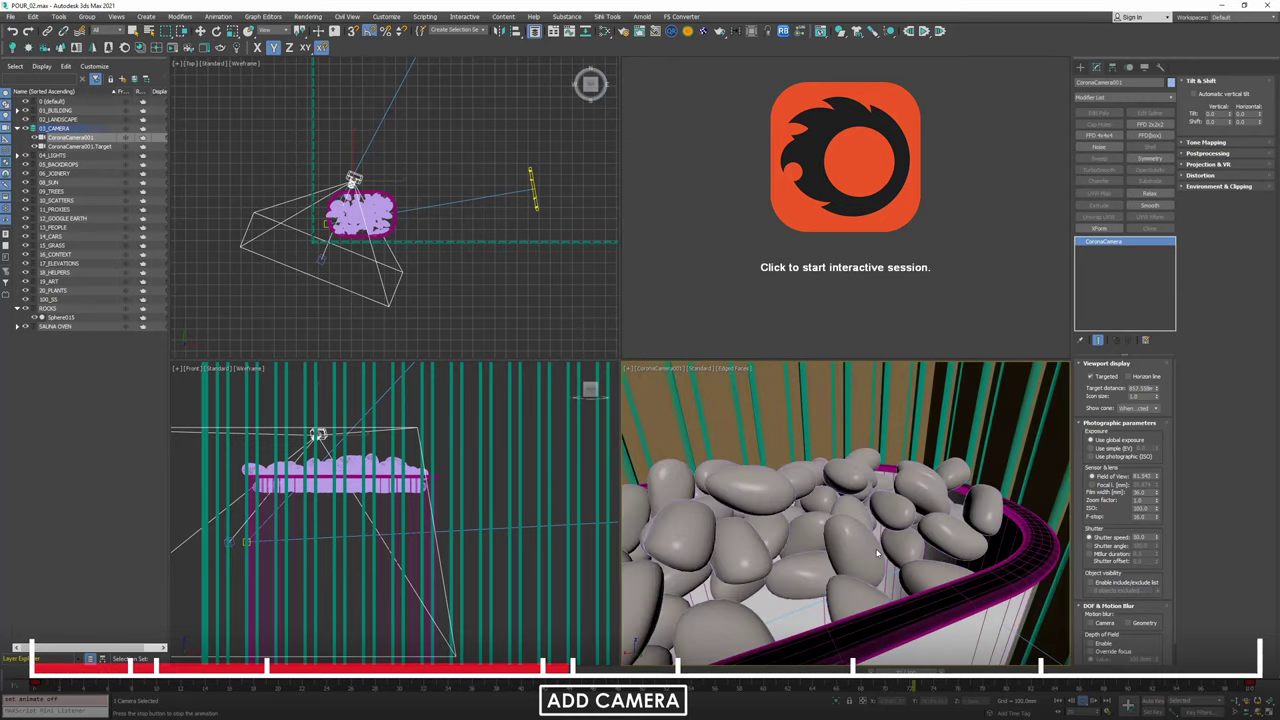
key(Escape)
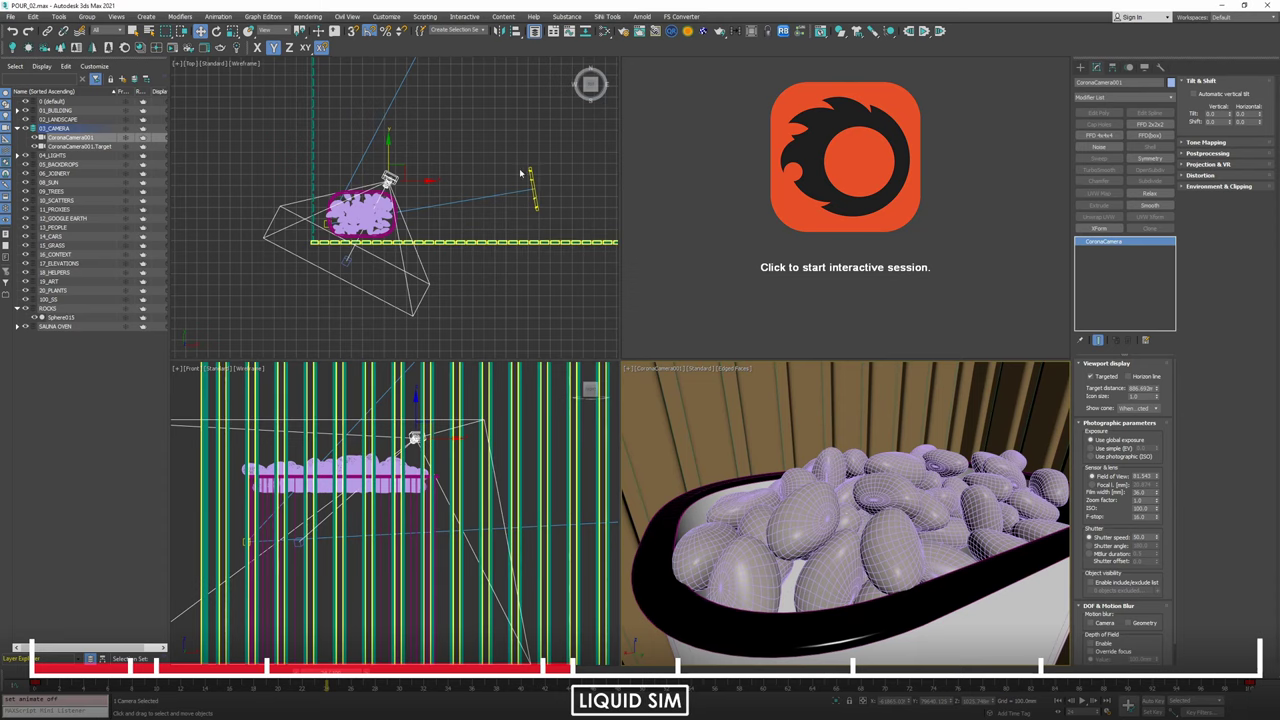
Draw a small standard cylinder about 86 mm high over the stones near the oven's right end in the Top view.
scroll(343, 206, up, 5)
middle_drag(561, 193, 539, 191)
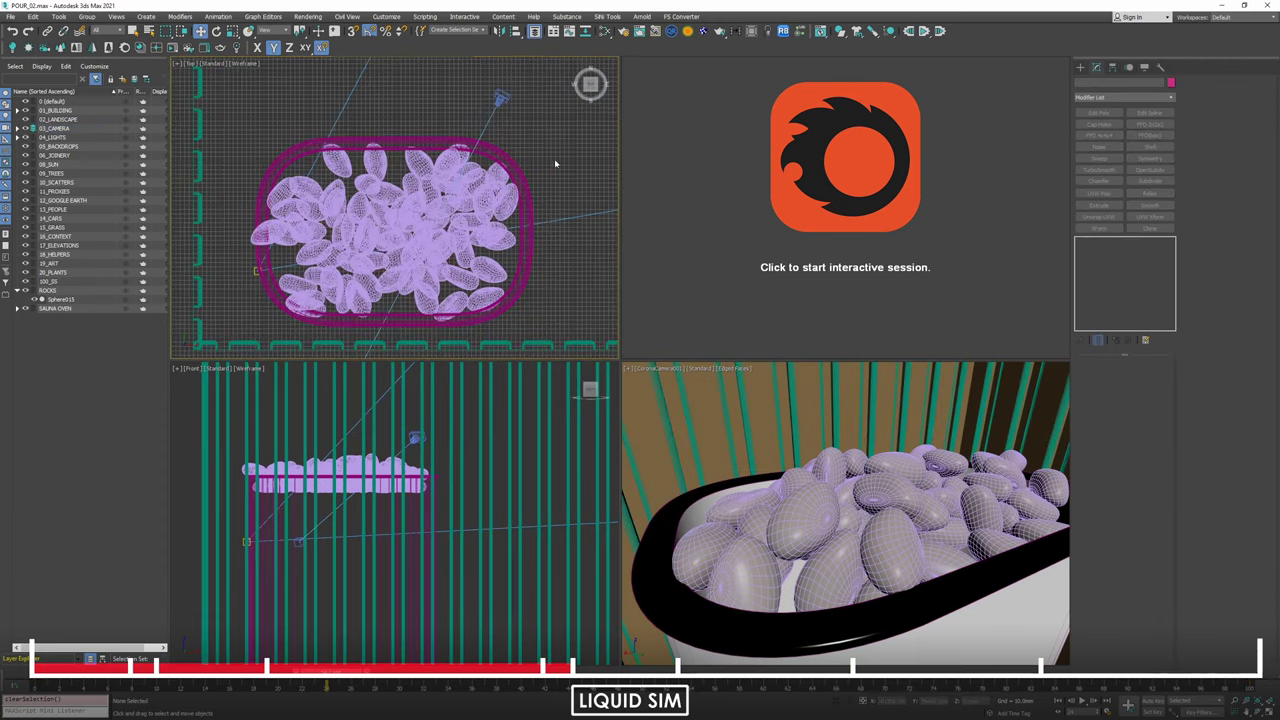
click(1080, 67)
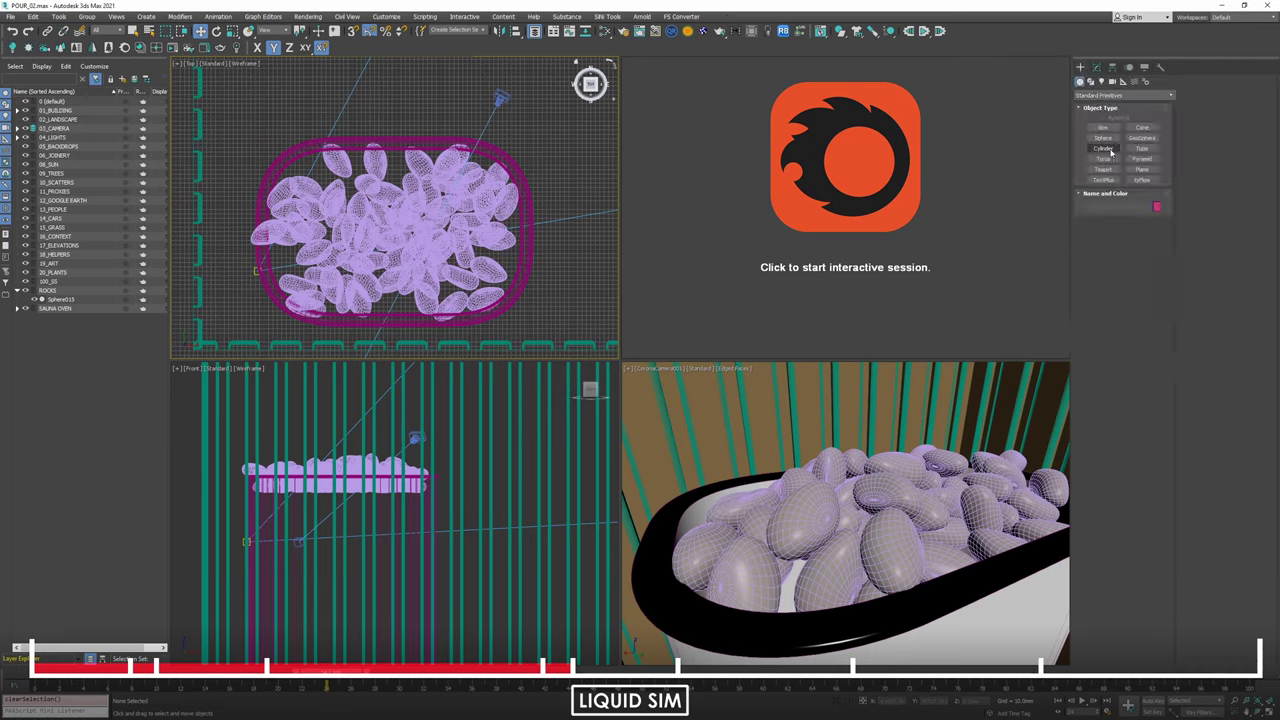
click(1104, 148)
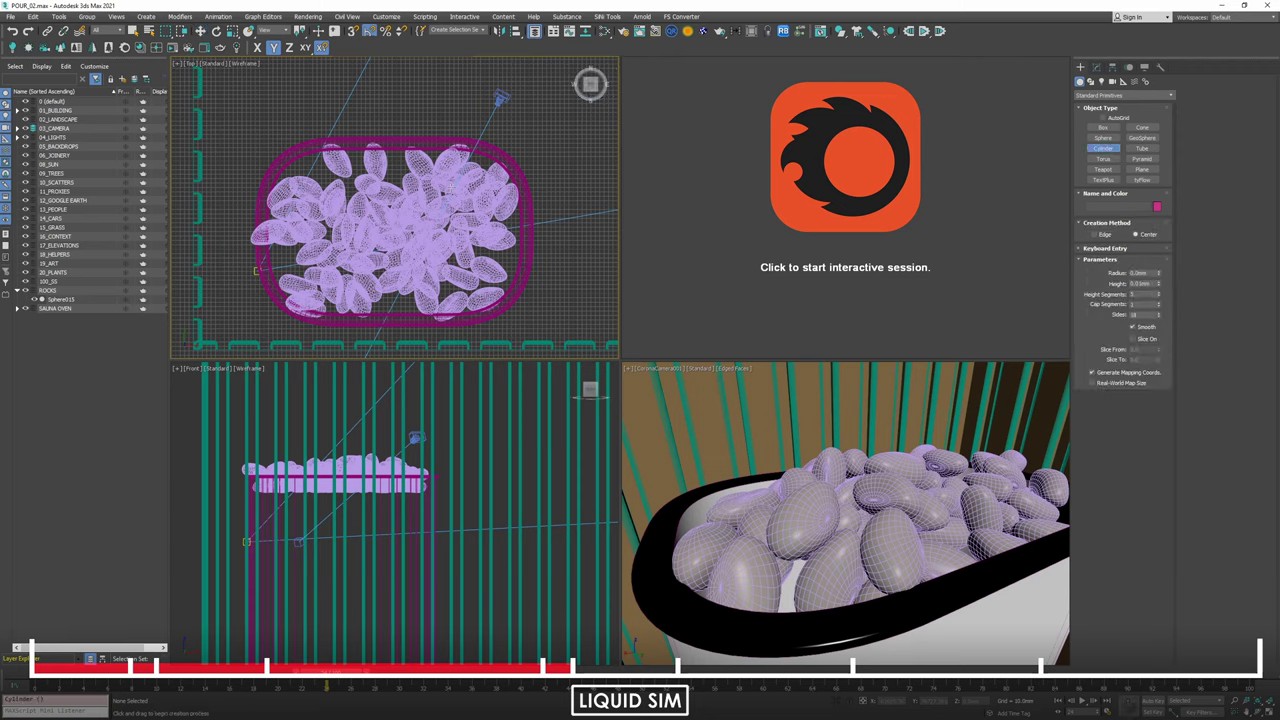
drag(480, 228, 483, 200)
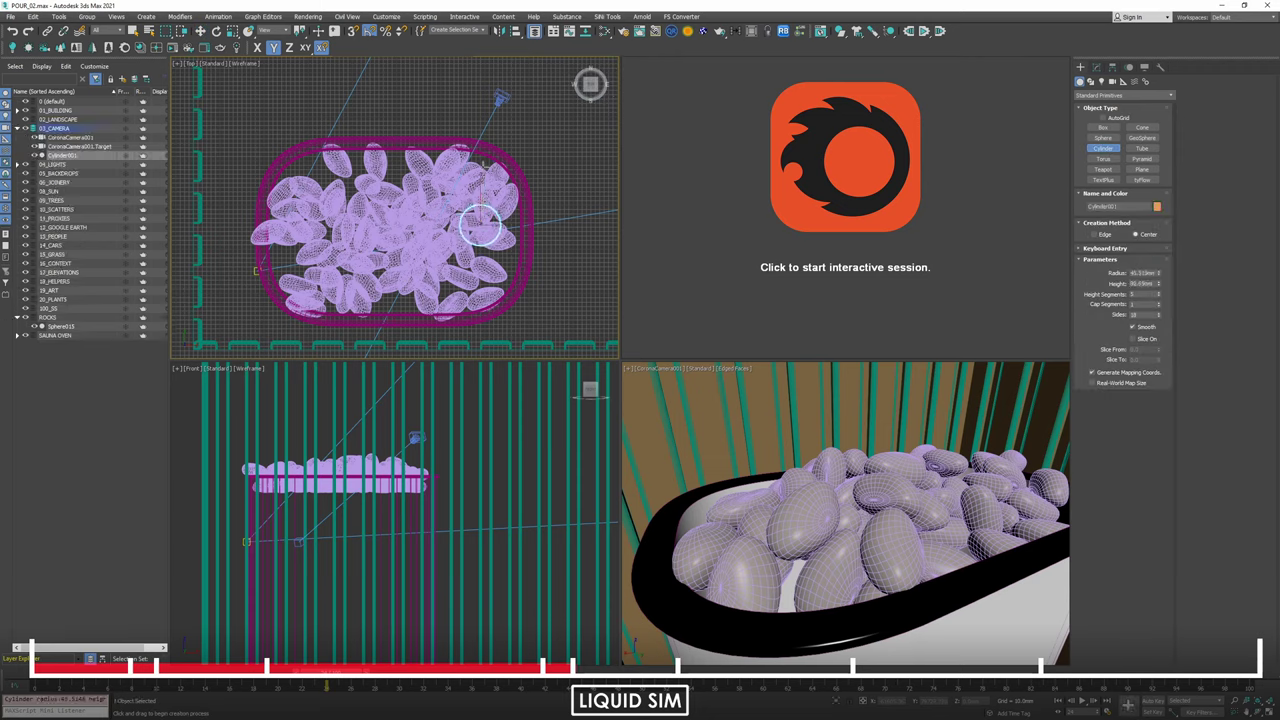
click(483, 200)
Move the cylinder up from the floor until it sits above the sauna stones.
key(w)
scroll(391, 582, down, 3)
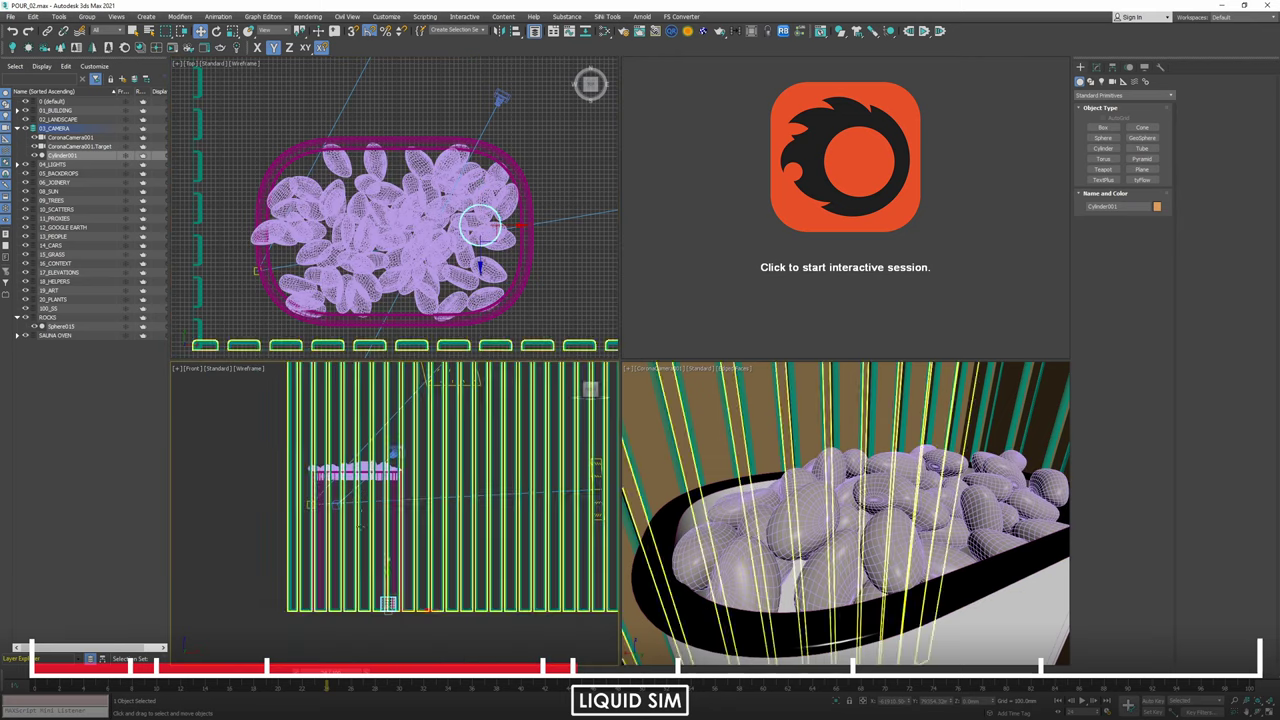
drag(391, 582, 382, 413)
Frame the cylinder's underside in an enlarged perspective view and set its cap segments to 3.
middle_click(807, 426)
key(p)
key(z)
key(alt+w)
alt+middle_drag(808, 426, 775, 322)
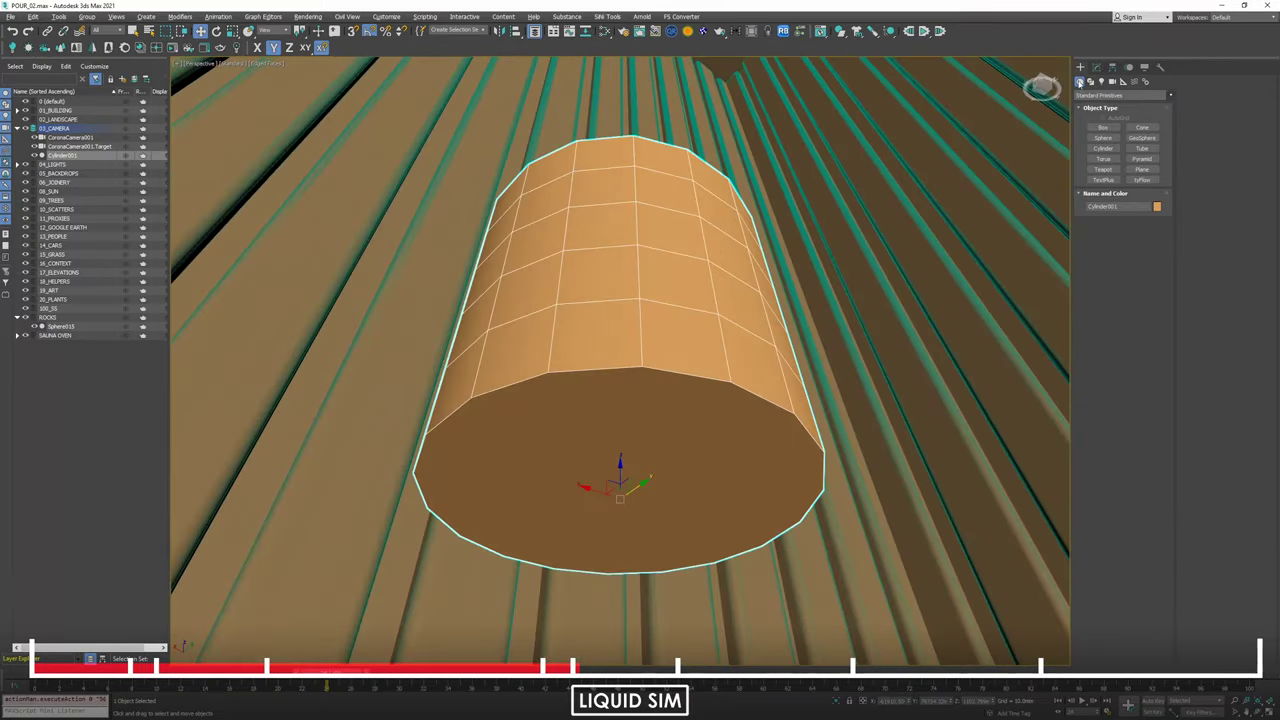
click(1097, 67)
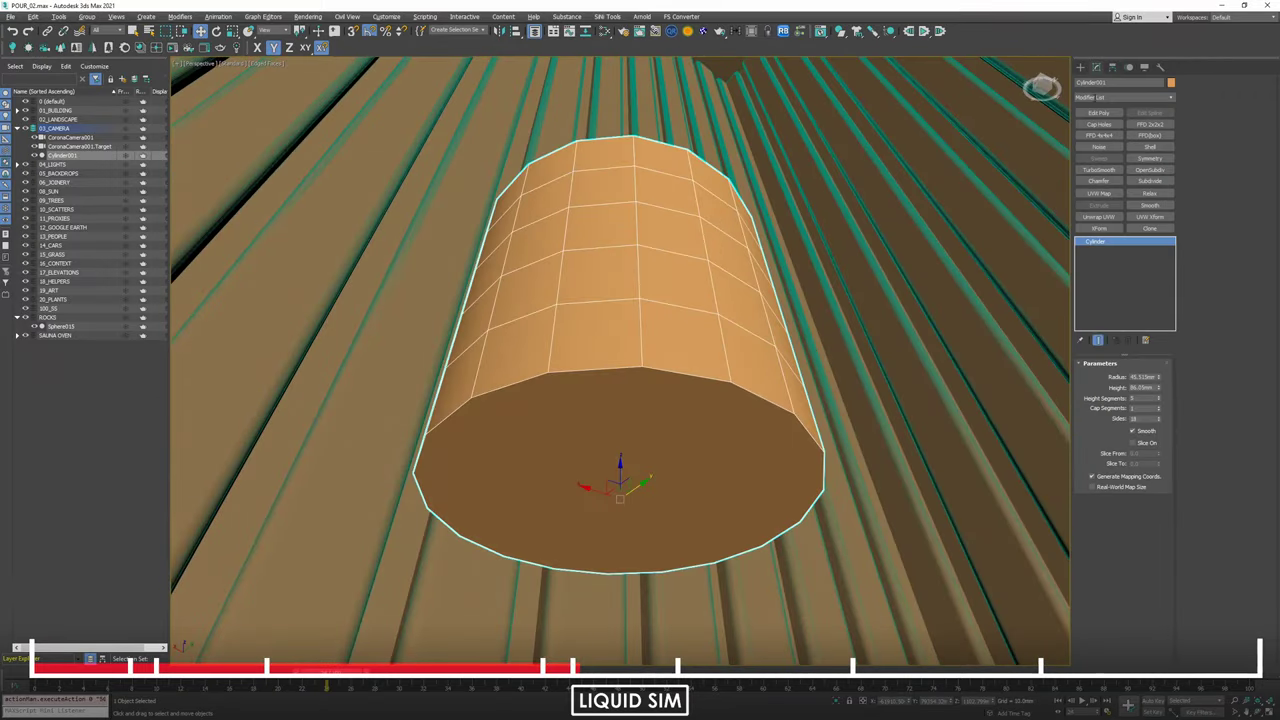
click(1158, 408)
click(1158, 408)
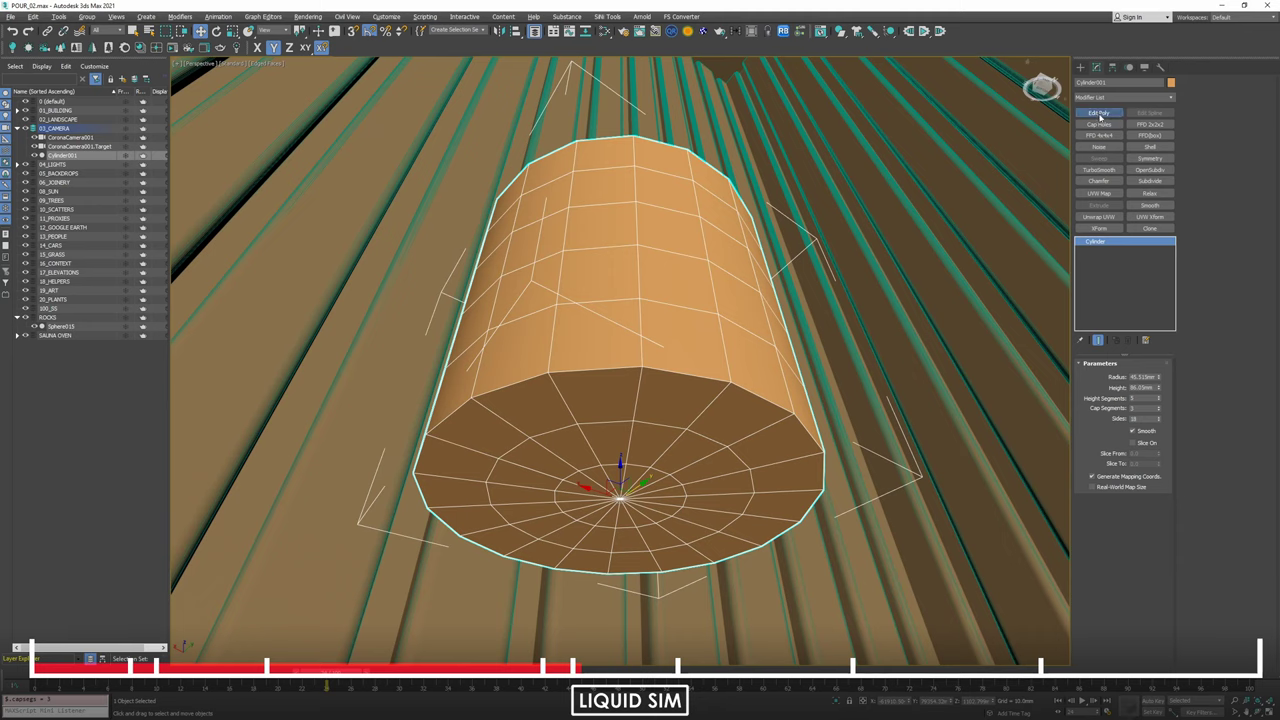
Add an Edit Poly modifier to the cylinder and select all bottom cap polygons using By Angle selection.
click(1099, 113)
click(1134, 443)
click(1091, 484)
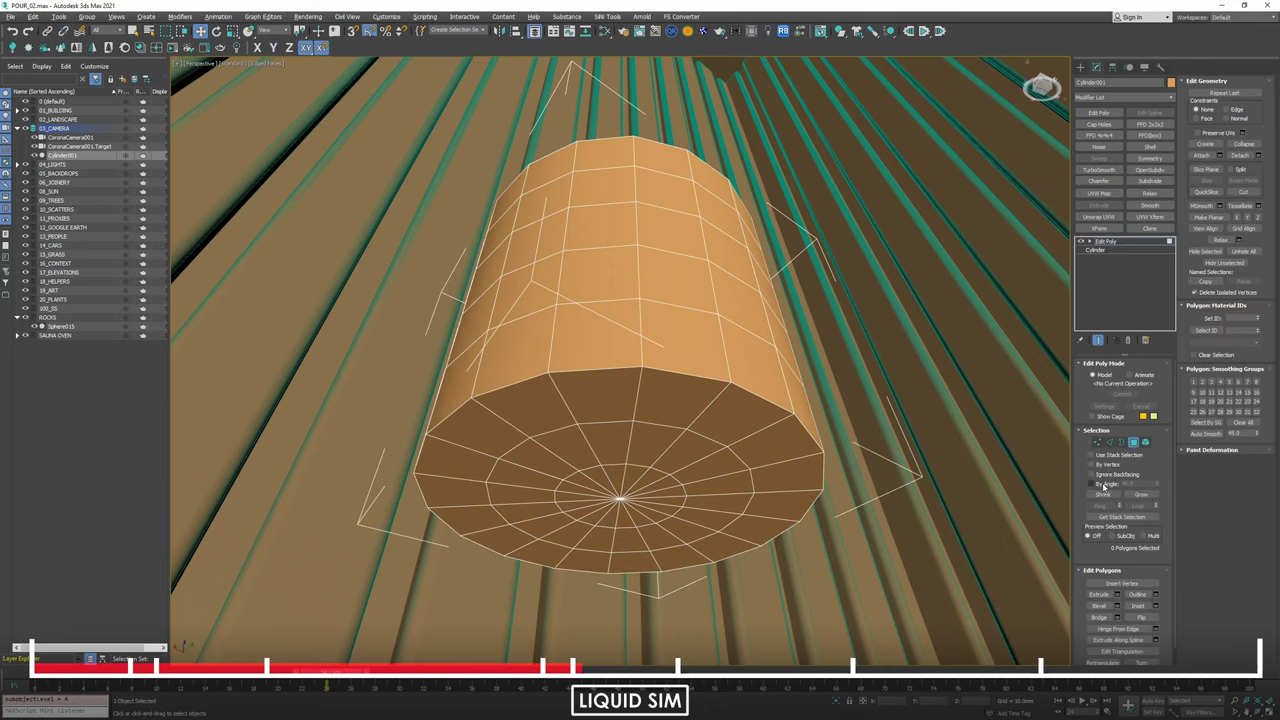
click(685, 449)
key(ctrl+o)
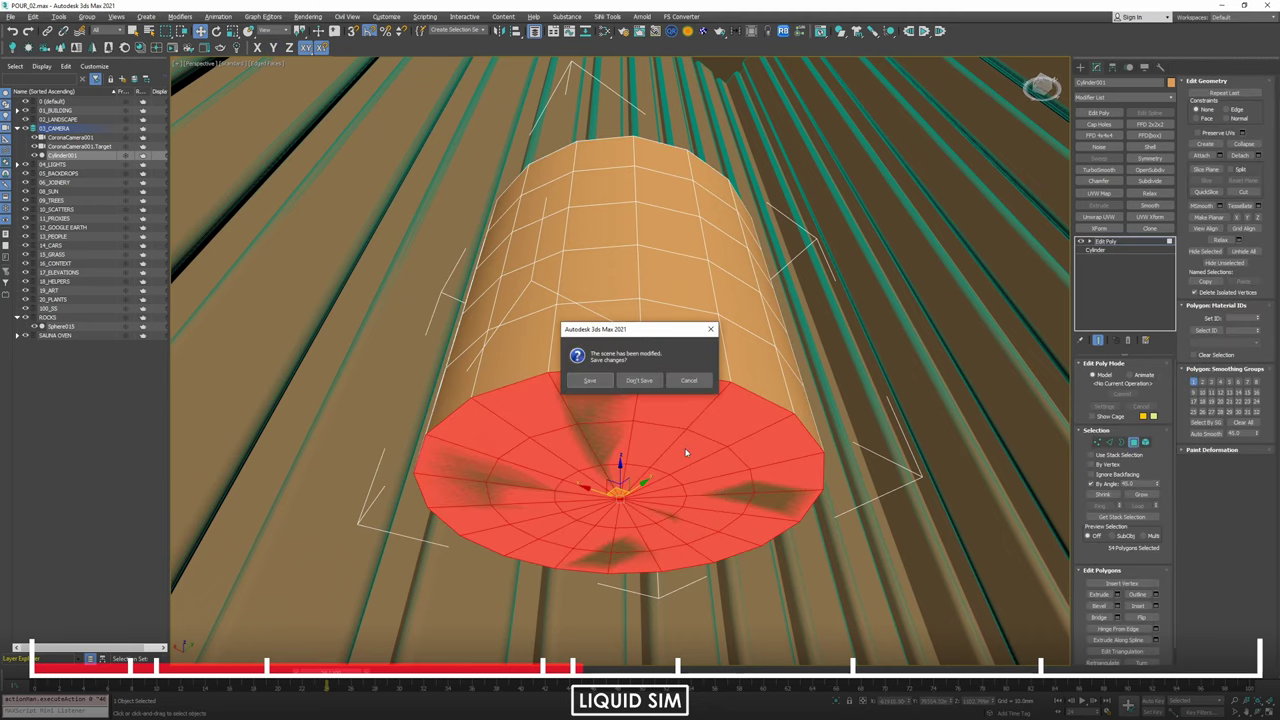
click(689, 378)
Invert the polygon selection and delete the sides and top, keeping only the cylinder's bottom cap disc.
key(ctrl+i)
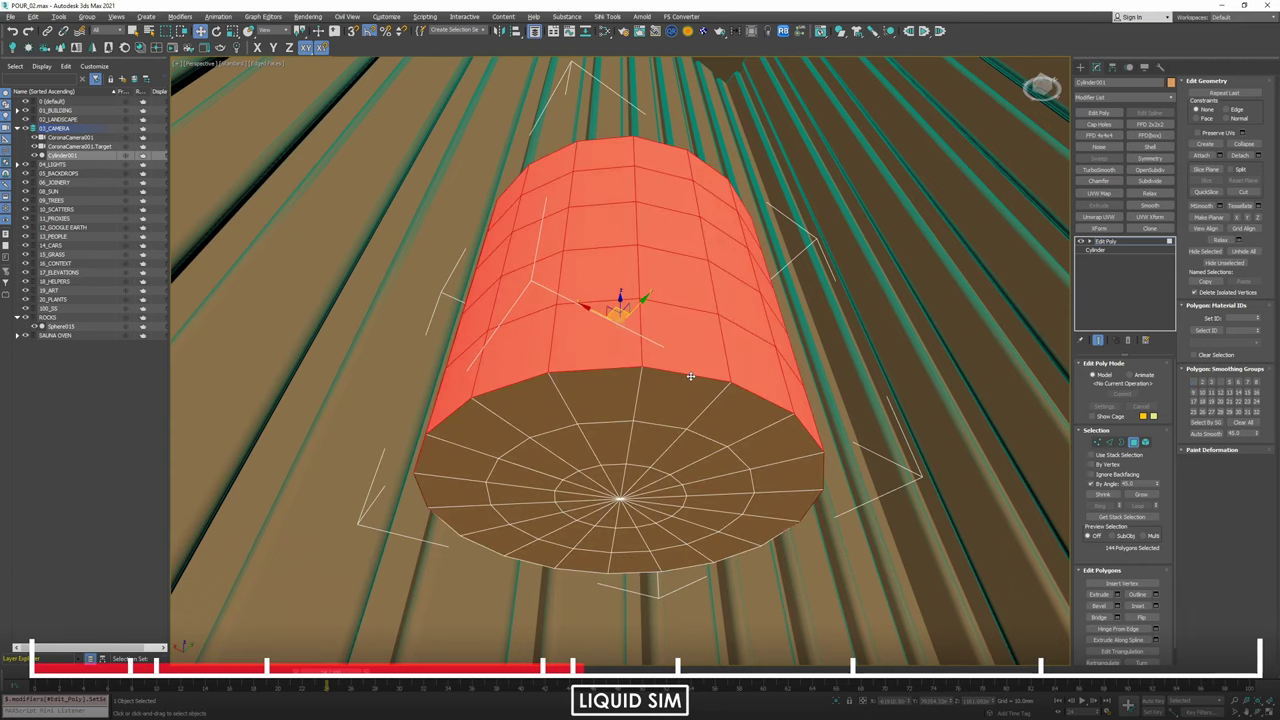
key(Delete)
click(1100, 242)
middle_drag(808, 428, 714, 354)
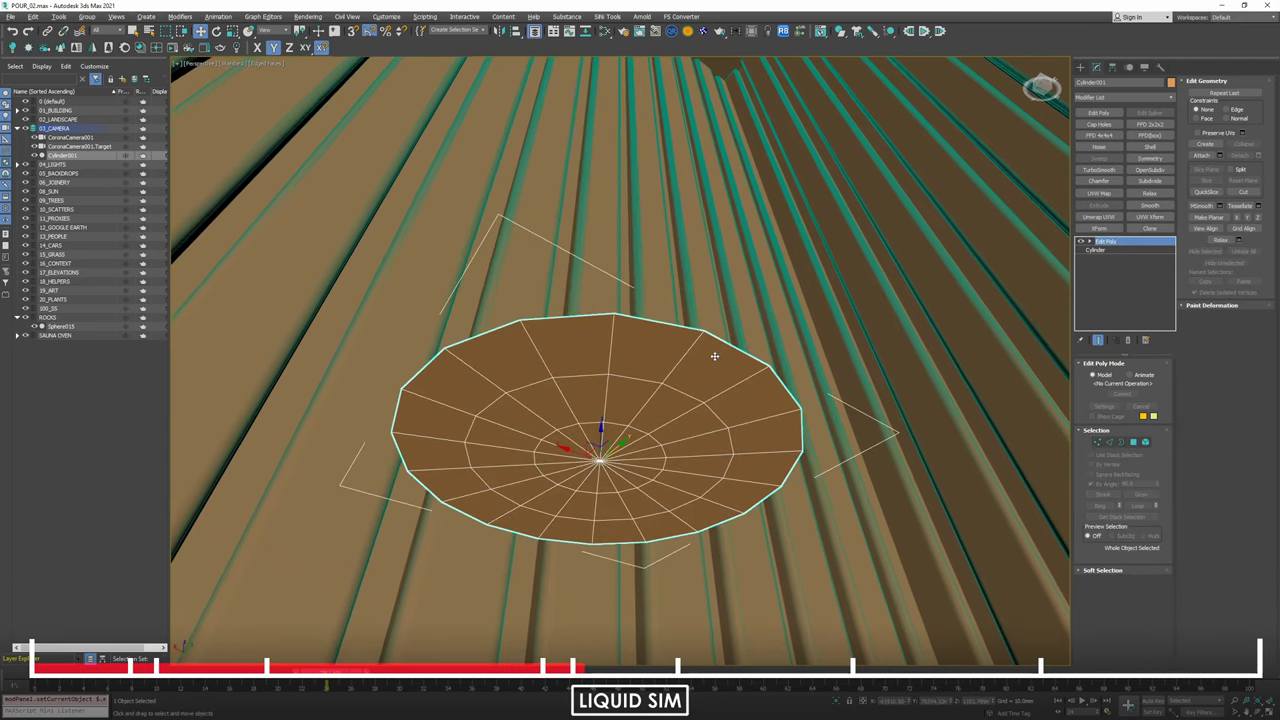
scroll(714, 354, down, 1)
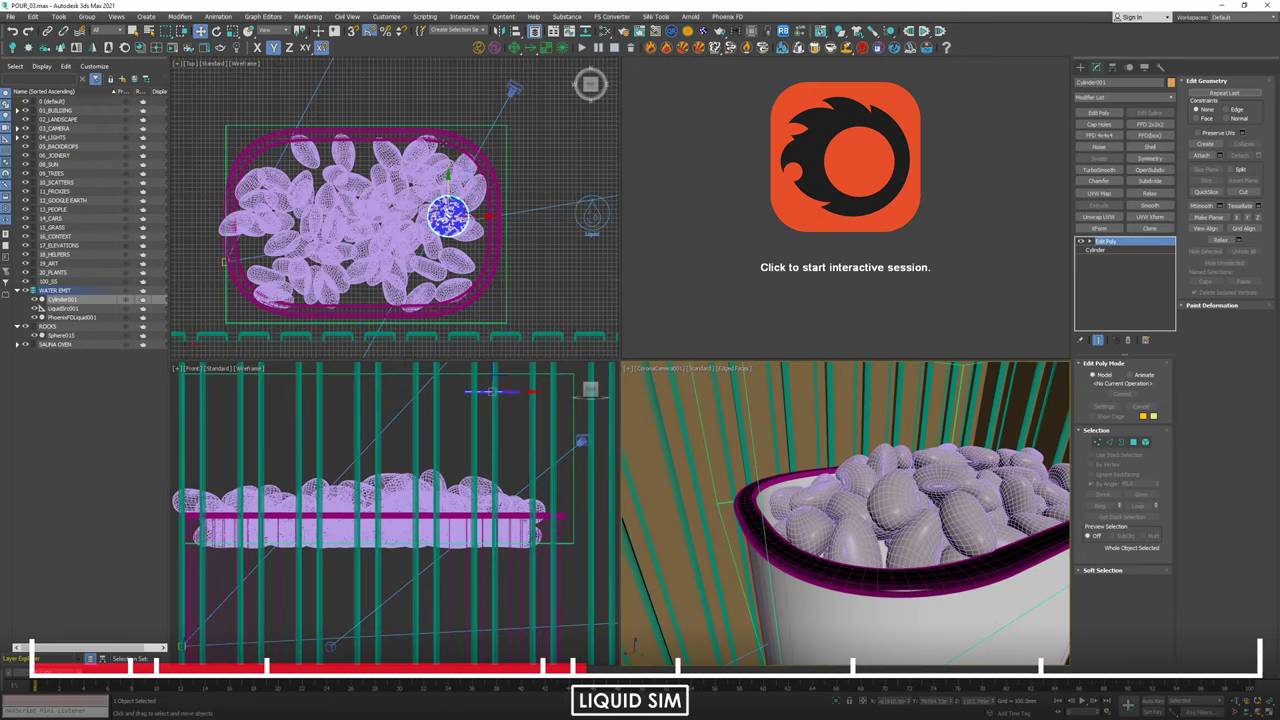
Isolate the emitter disc together with the sauna oven lip.
click(440, 143)
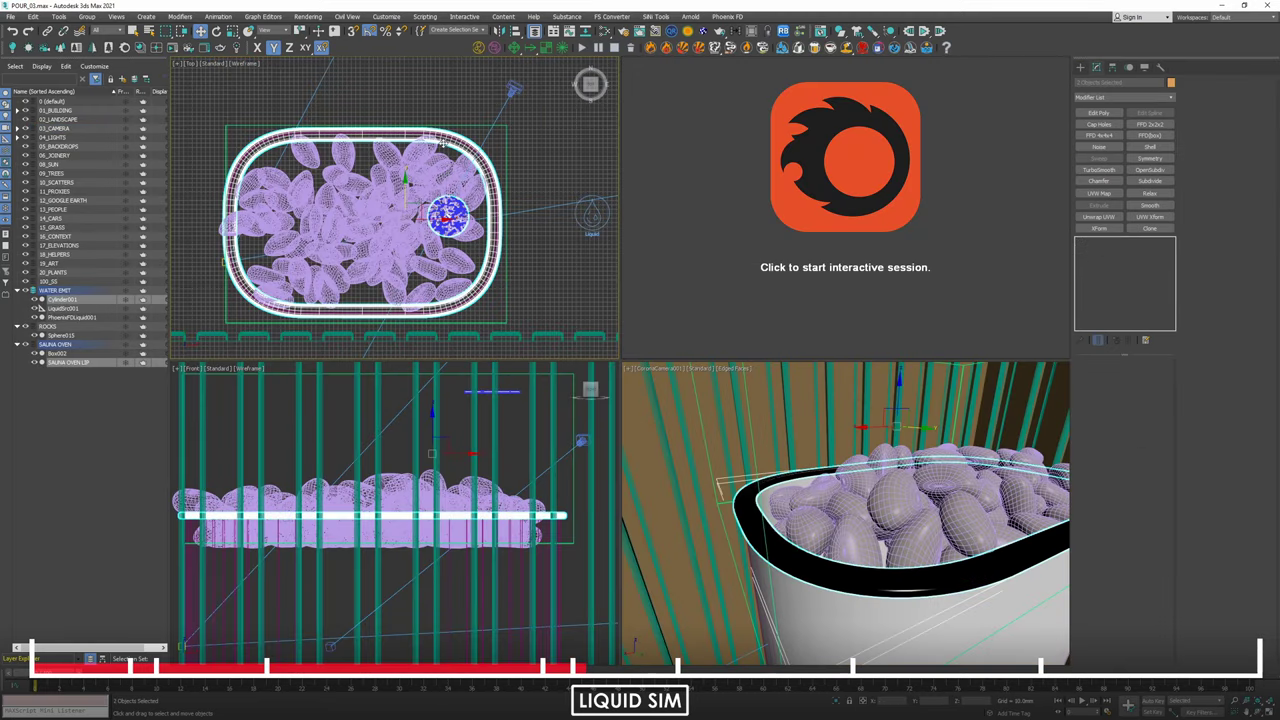
key(alt+q)
click(551, 141)
With Auto Key on, animate the emitter disc to the oven's front centre at frame 31 and farther left at frame 62.
click(450, 216)
click(1153, 701)
drag(57, 677, 432, 659)
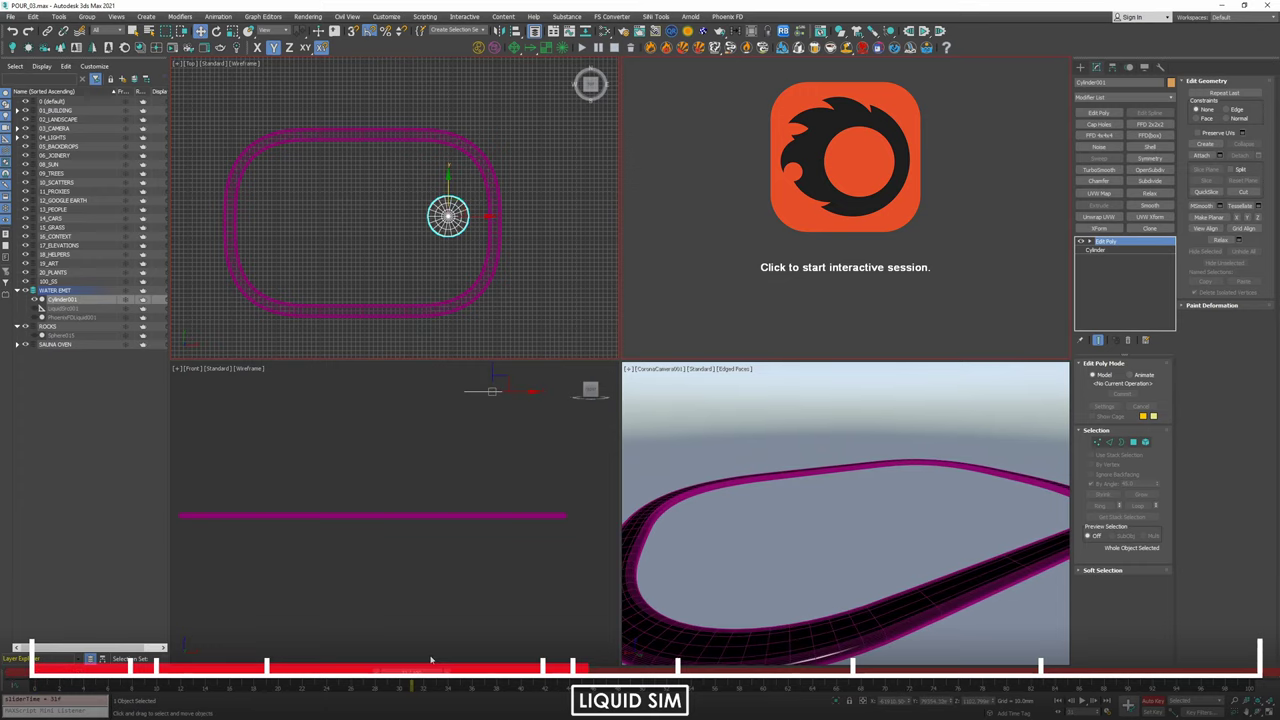
drag(462, 204, 385, 247)
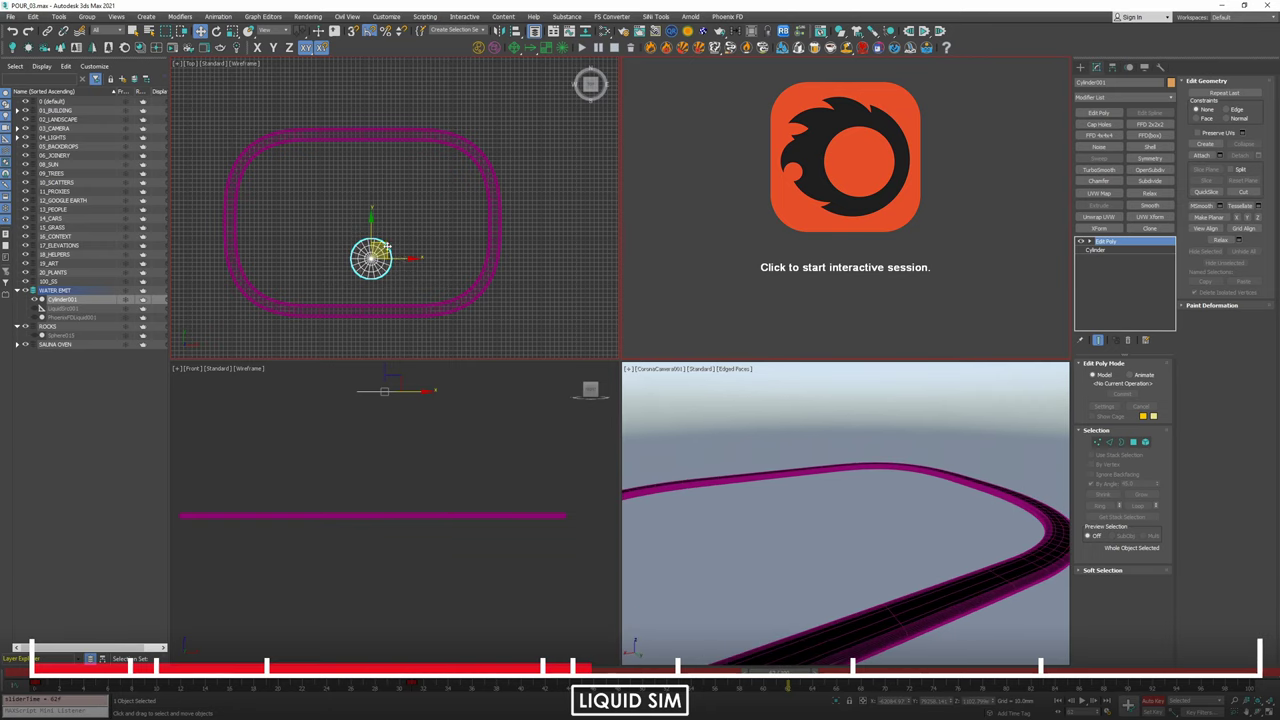
drag(386, 246, 316, 226)
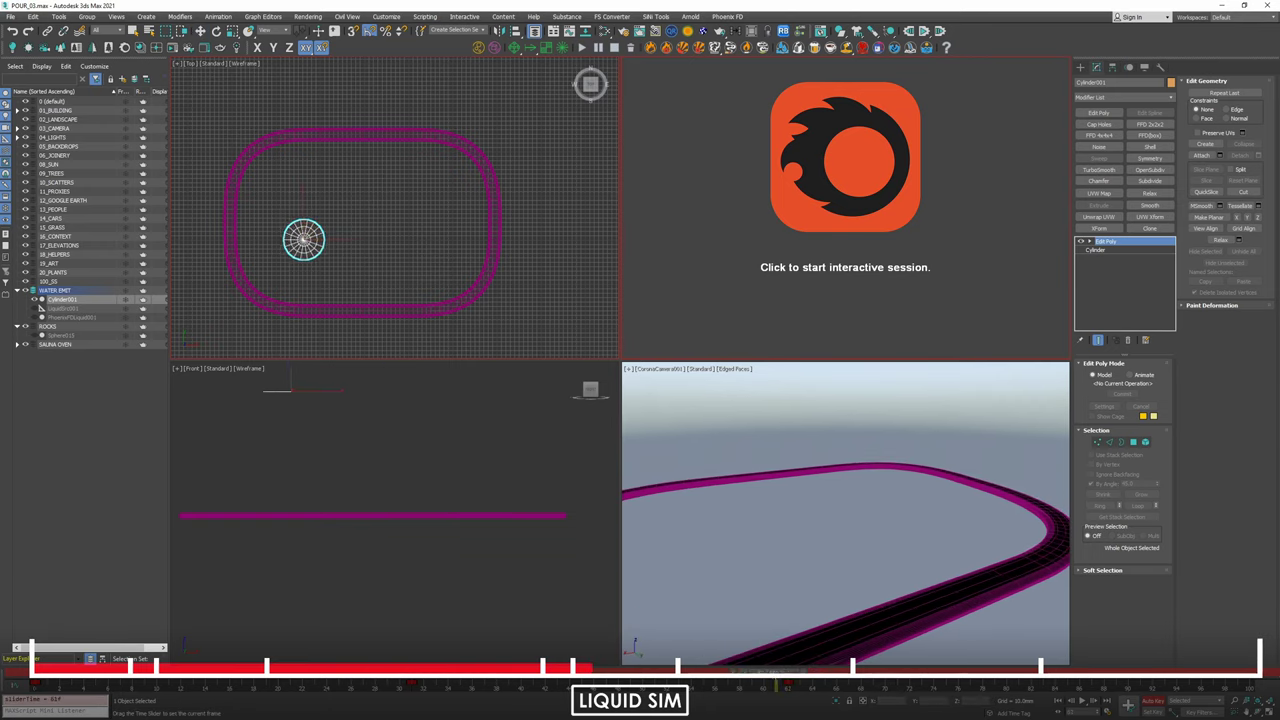
Raise the emitter disc and move it toward the oven's back left around frame 93, then turn Auto Key off.
middle_drag(329, 475, 414, 561)
drag(374, 452, 374, 382)
middle_drag(330, 218, 325, 230)
drag(314, 241, 319, 181)
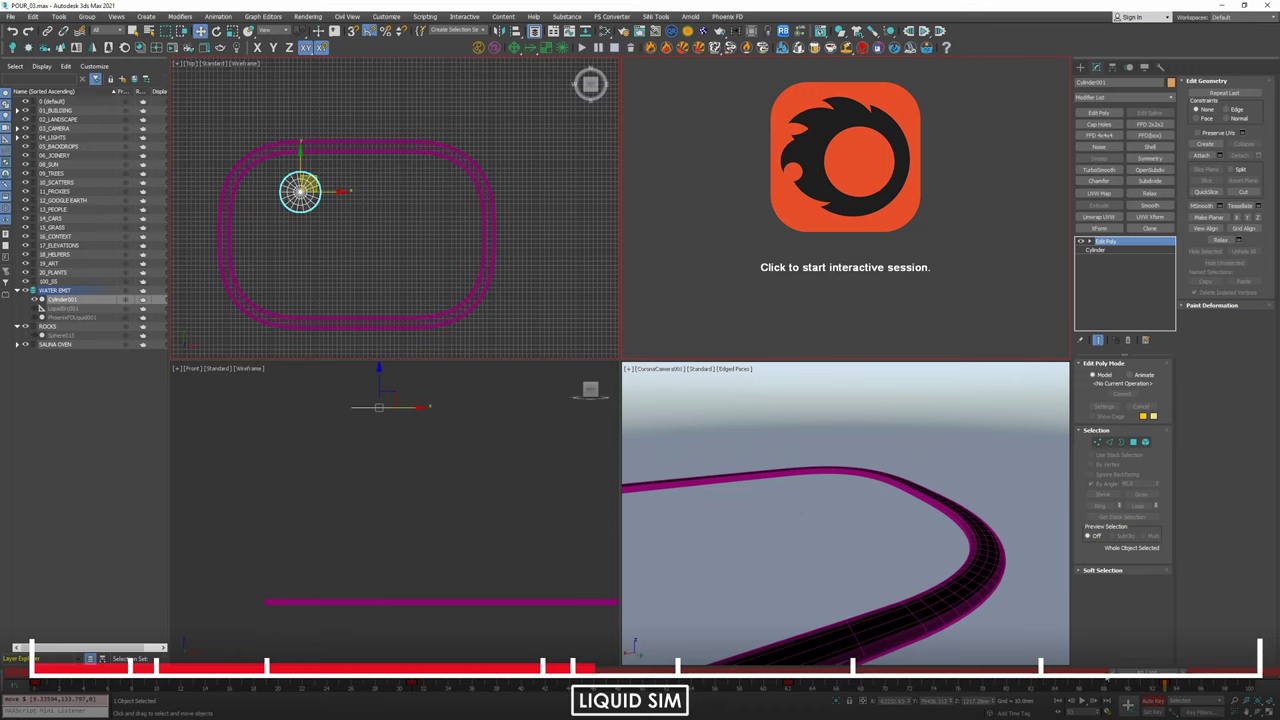
click(1154, 702)
Play back the emitter disc's path above the oven lip in a perspective view and return to frame 0.
drag(1142, 672, 36, 670)
middle_click(863, 540)
key(p)
key(z)
alt+middle_drag(852, 495, 853, 516)
scroll(860, 545, down, 5)
alt+middle_drag(869, 560, 851, 562)
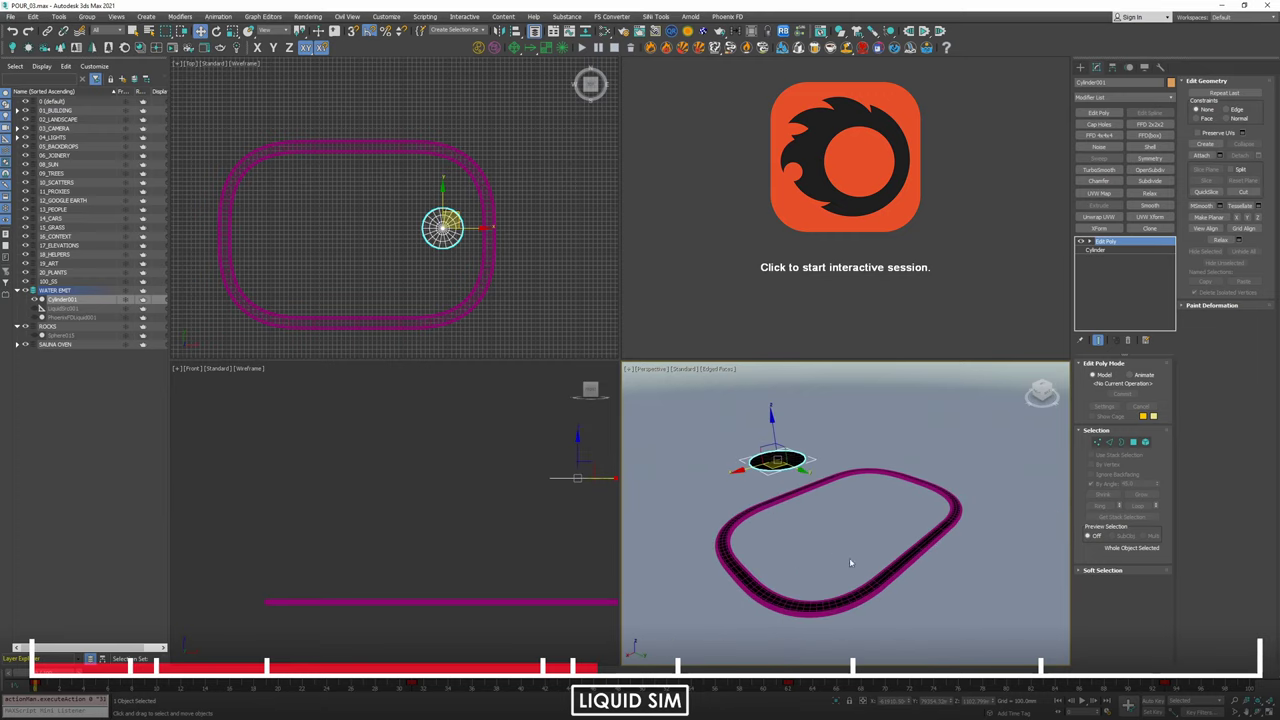
click(1082, 701)
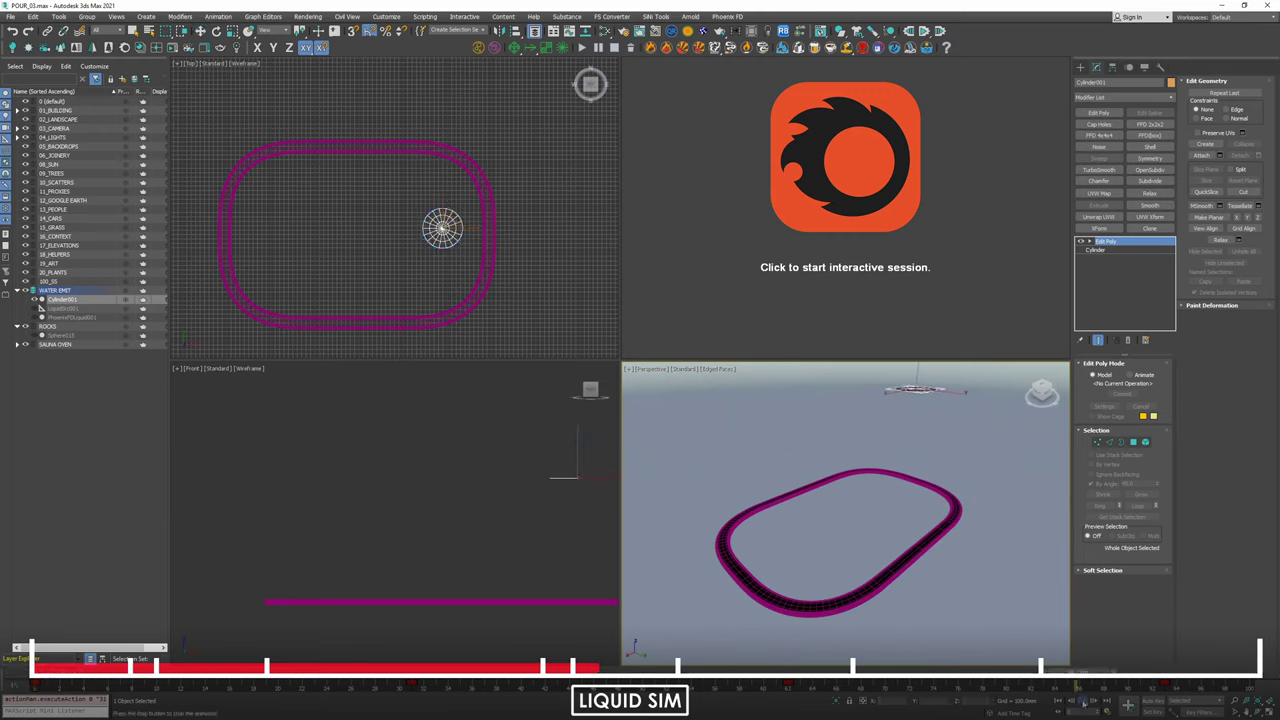
click(1082, 701)
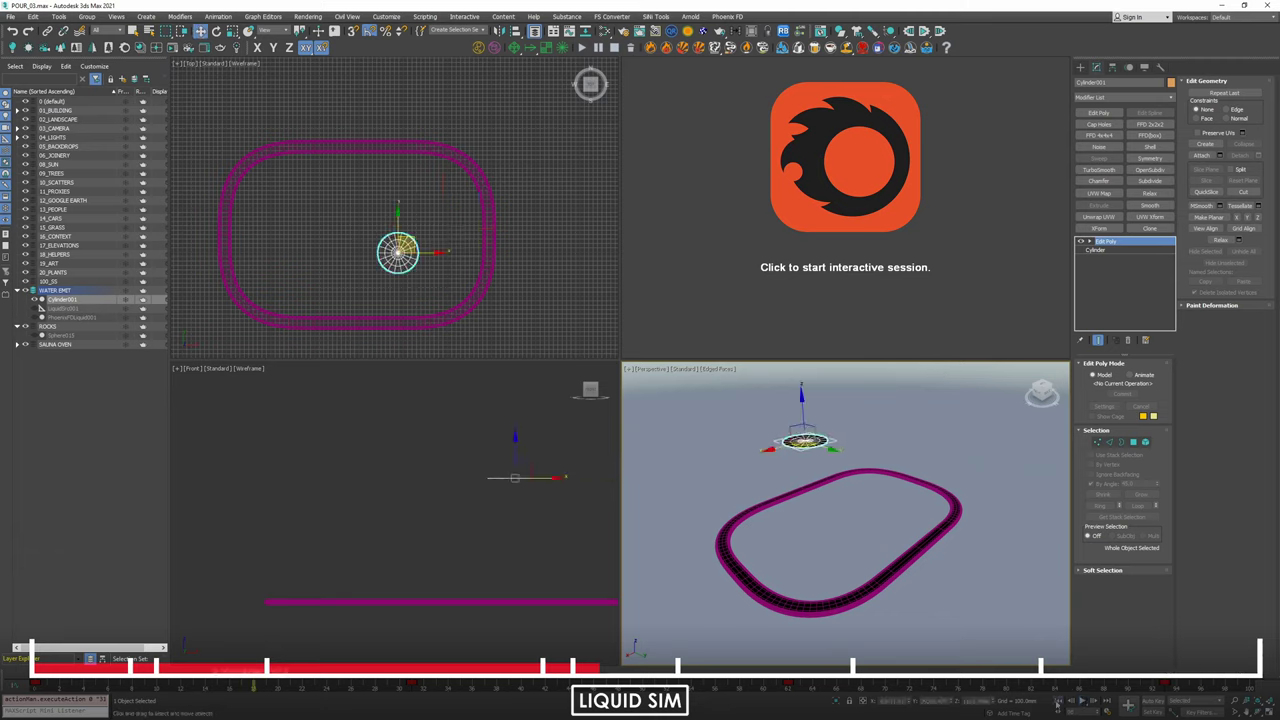
middle_drag(742, 516, 754, 487)
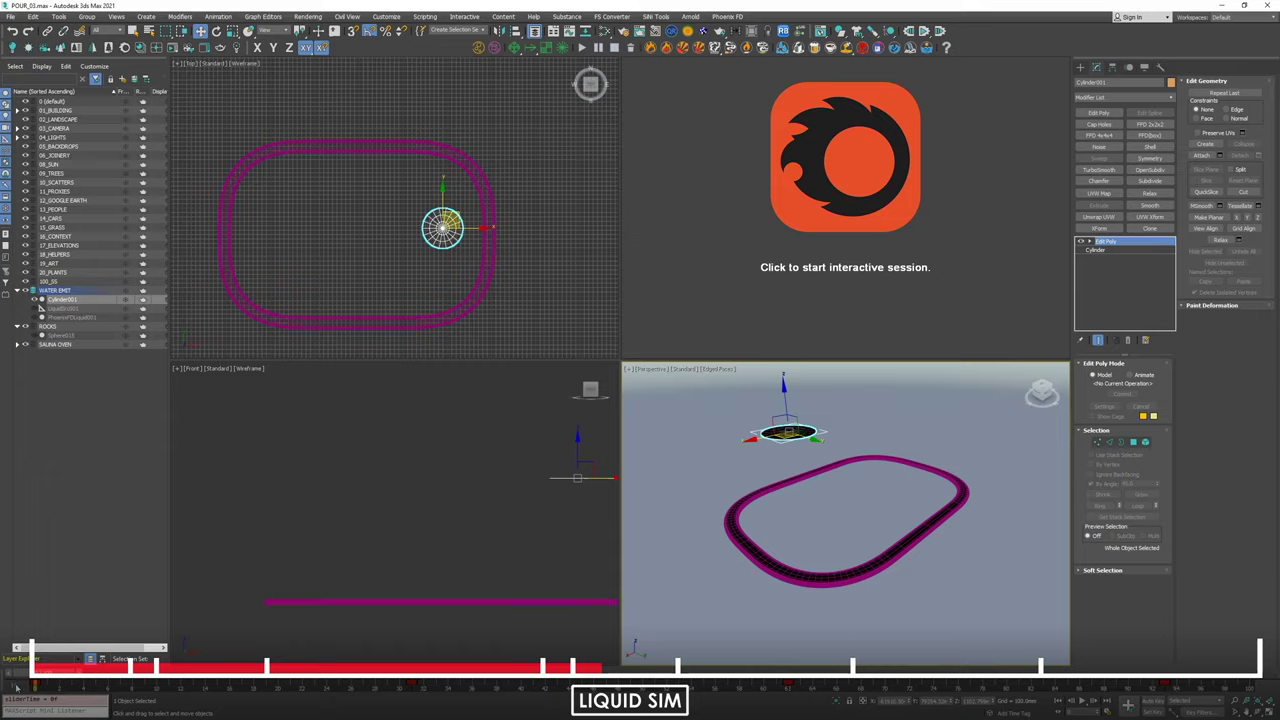
Open the emitter disc's X, Y and Z position curves in the Curve Editor.
right_click(703, 420)
click(749, 457)
drag(435, 224, 736, 482)
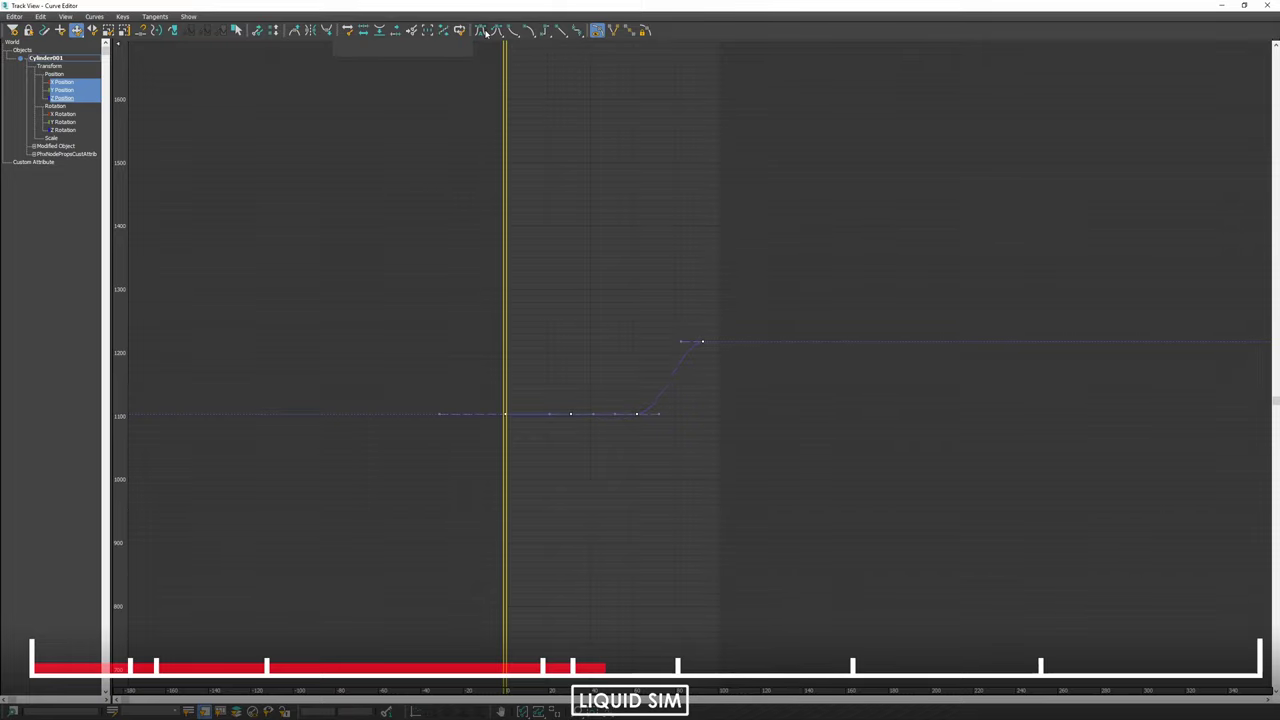
middle_drag(622, 409, 637, 374)
scroll(637, 374, up, 5)
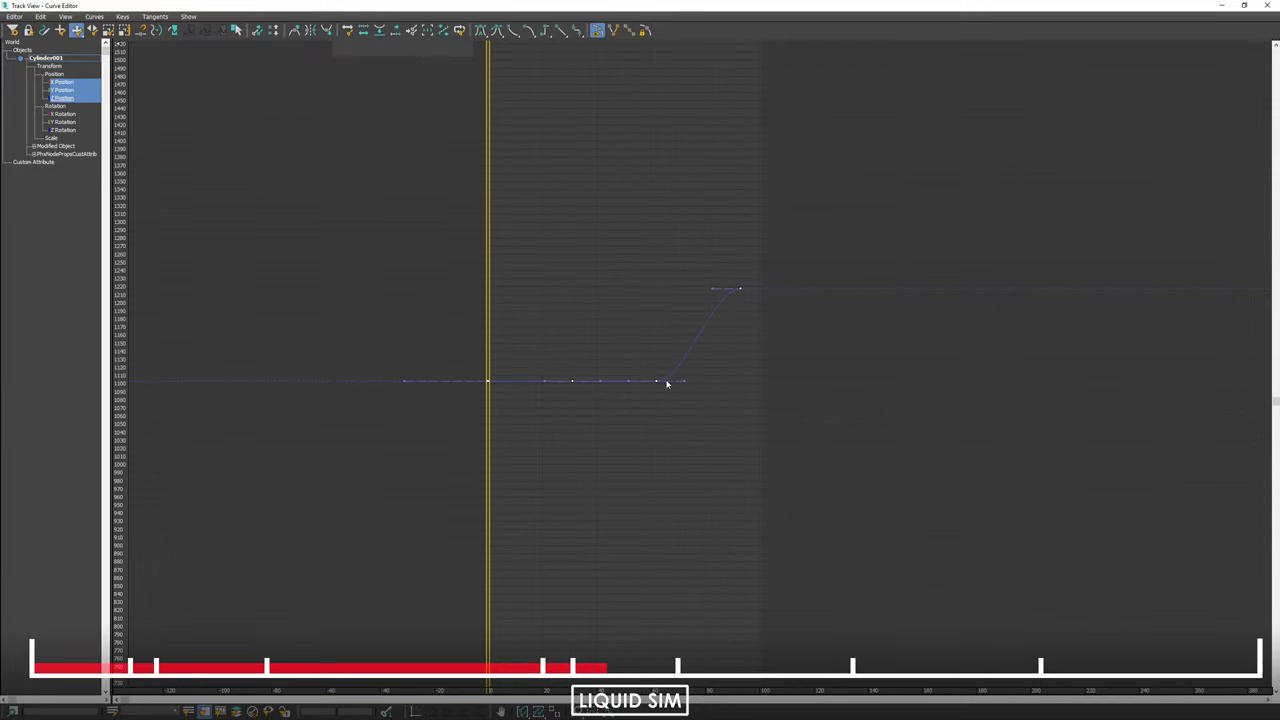
Smooth the emitter disc's Z position curve, moving its second key to about frame 22 and last to about 95, and play back the motion.
drag(684, 380, 678, 364)
click(656, 379)
click(697, 386)
click(572, 380)
drag(572, 380, 548, 376)
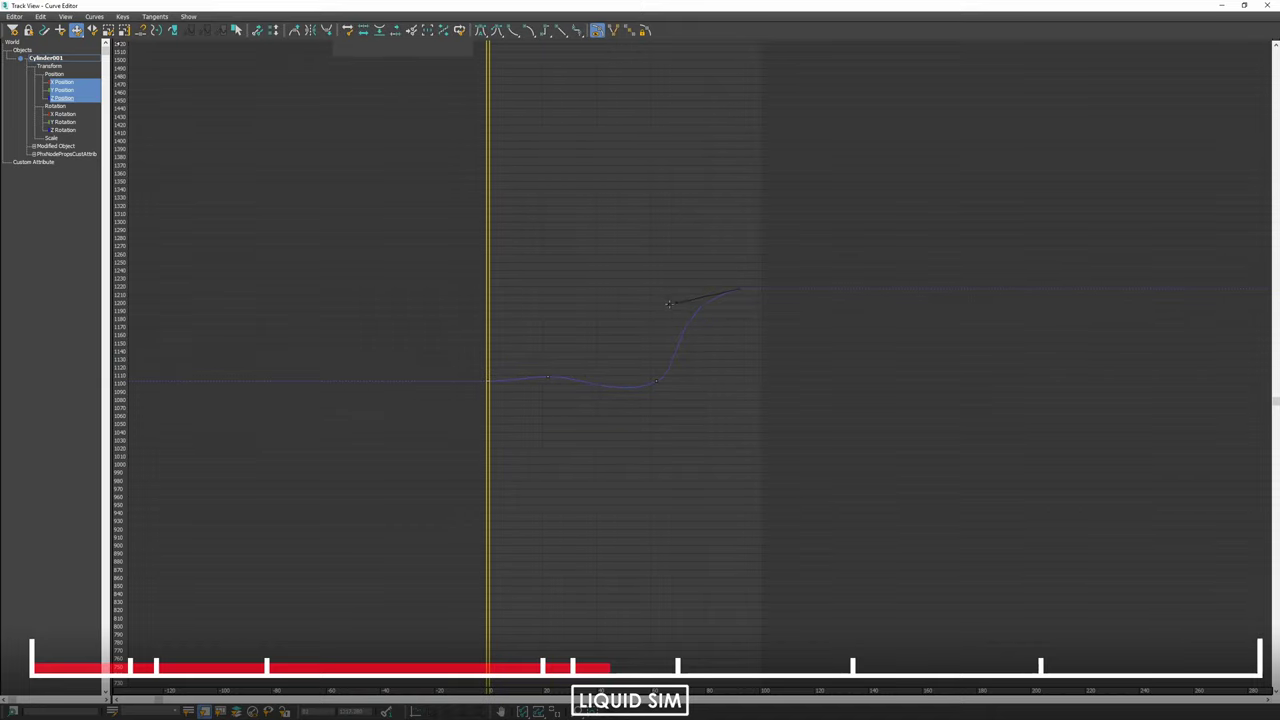
drag(742, 287, 749, 287)
click(1268, 5)
click(1082, 703)
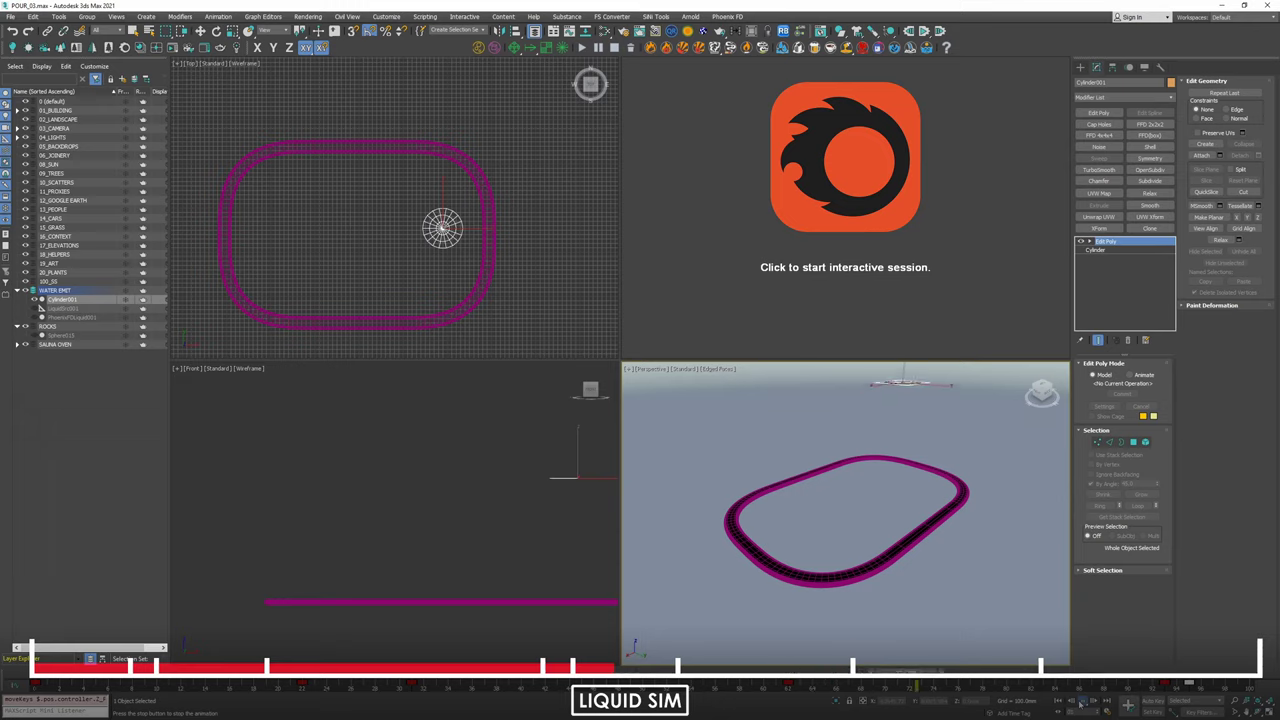
click(1081, 703)
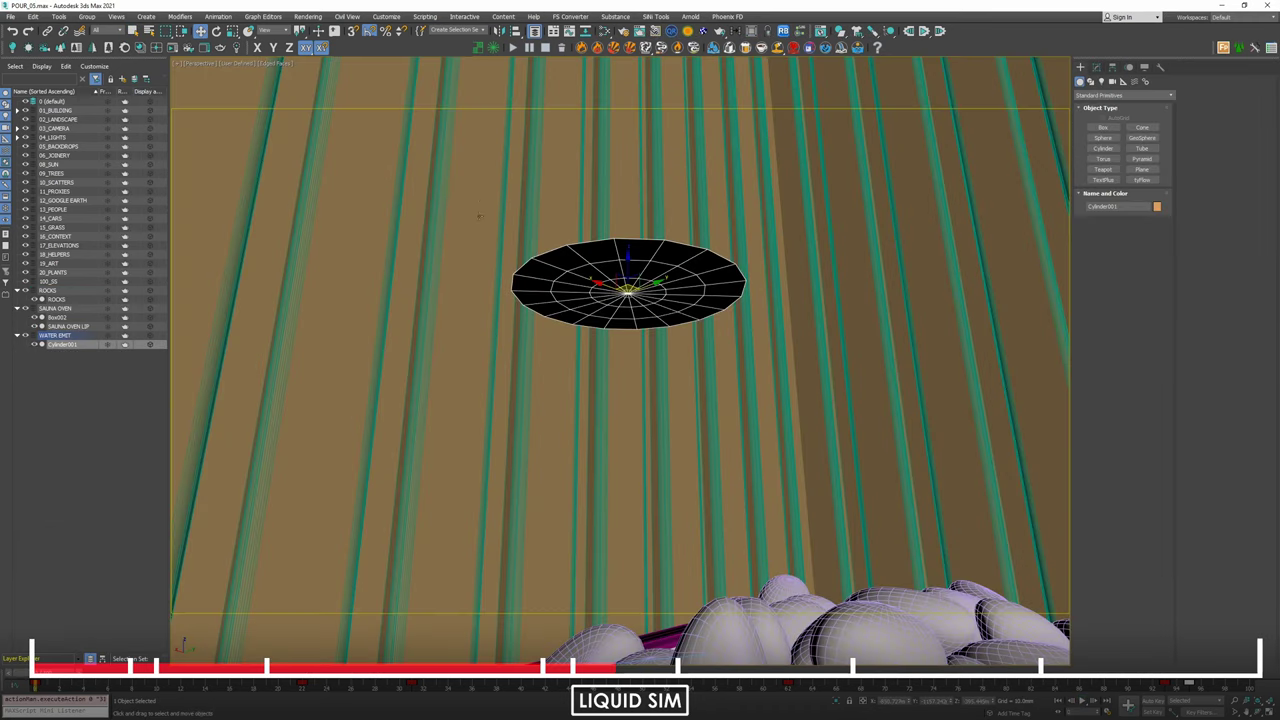
Put the emitter disc on a new layer named PHOENIX WATER SIM.
mouse_move(664, 269)
alt+middle_down()
mouse_move(654, 286)
mouse_move(663, 275)
alt+middle_up()
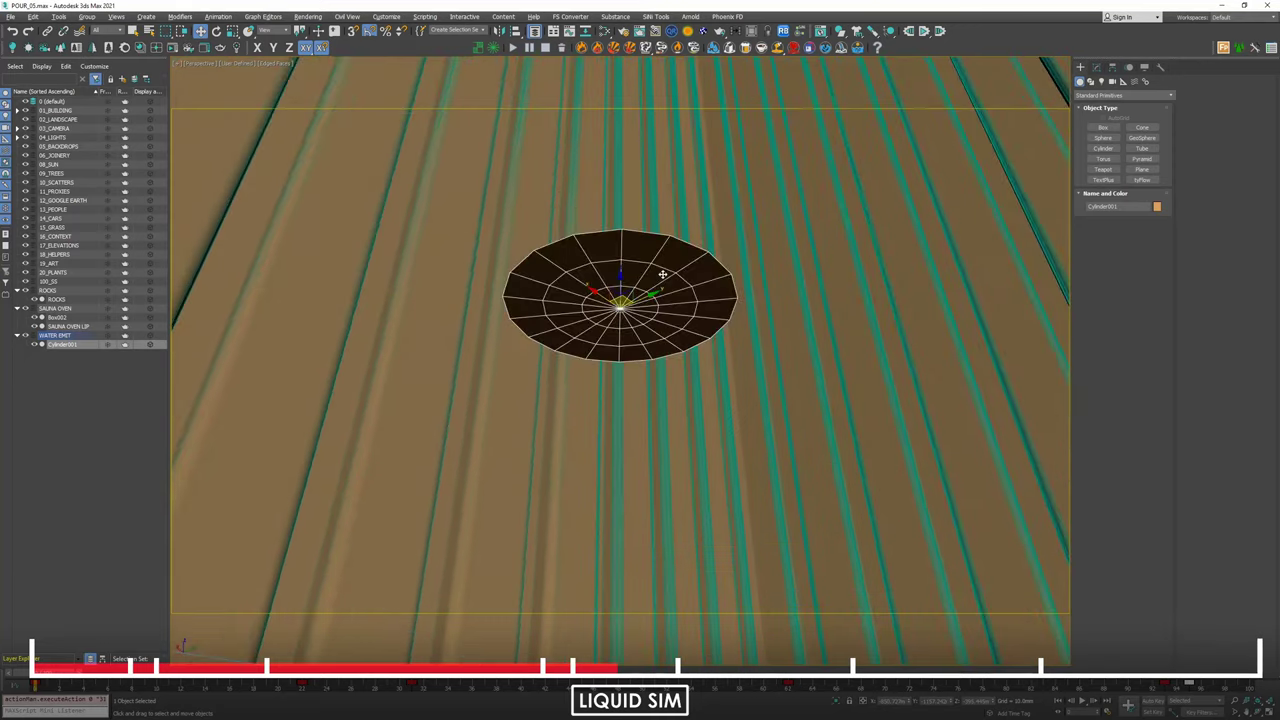
click(127, 370)
click(64, 344)
click(123, 79)
key(BackSpace)
text(PHOENIX WATER_SIM)
key(Return)
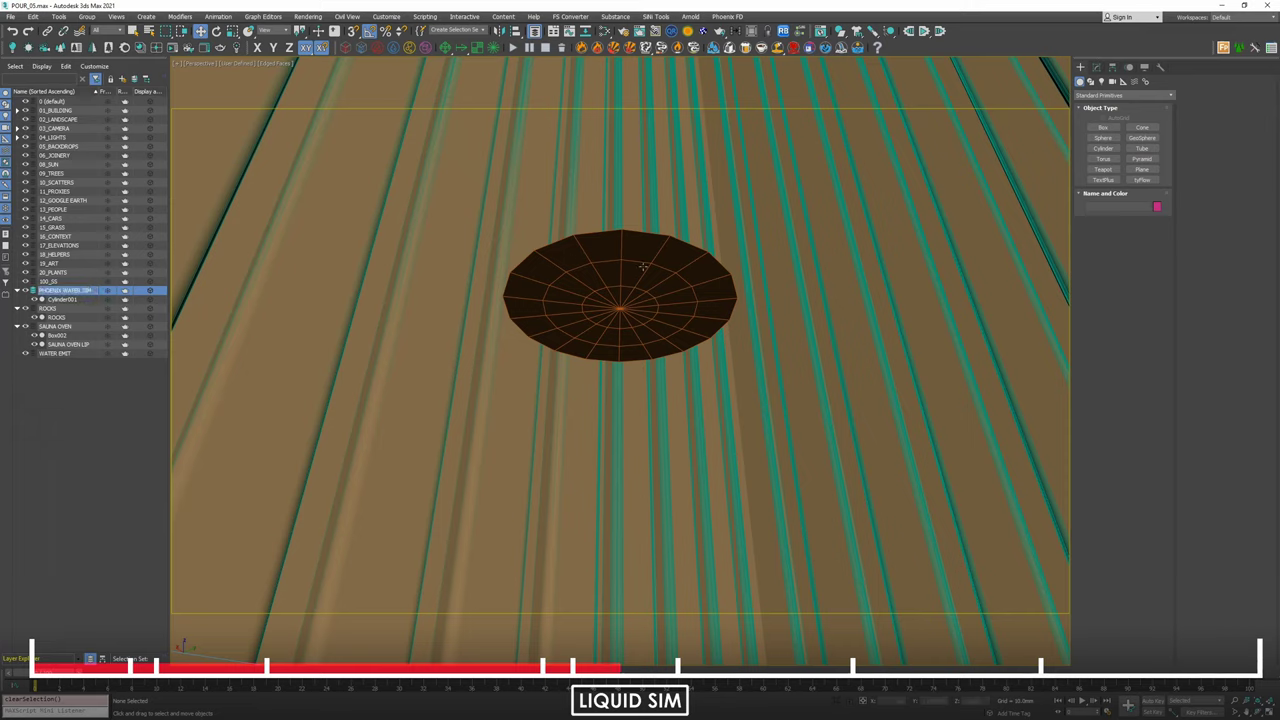
Create a Phoenix FD liquid source and simulator from the emitter disc, and move the simulator grid inside the oven lip in the top view.
click(643, 266)
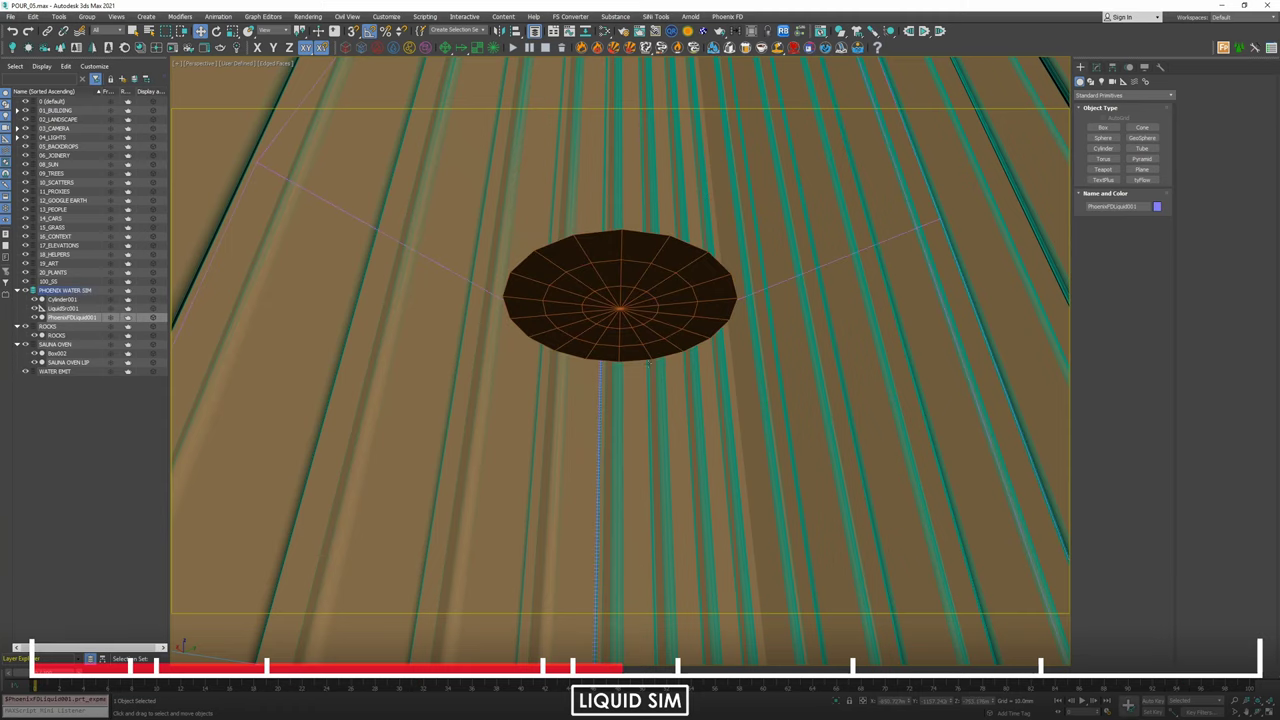
alt+middle_drag(520, 330, 425, 400)
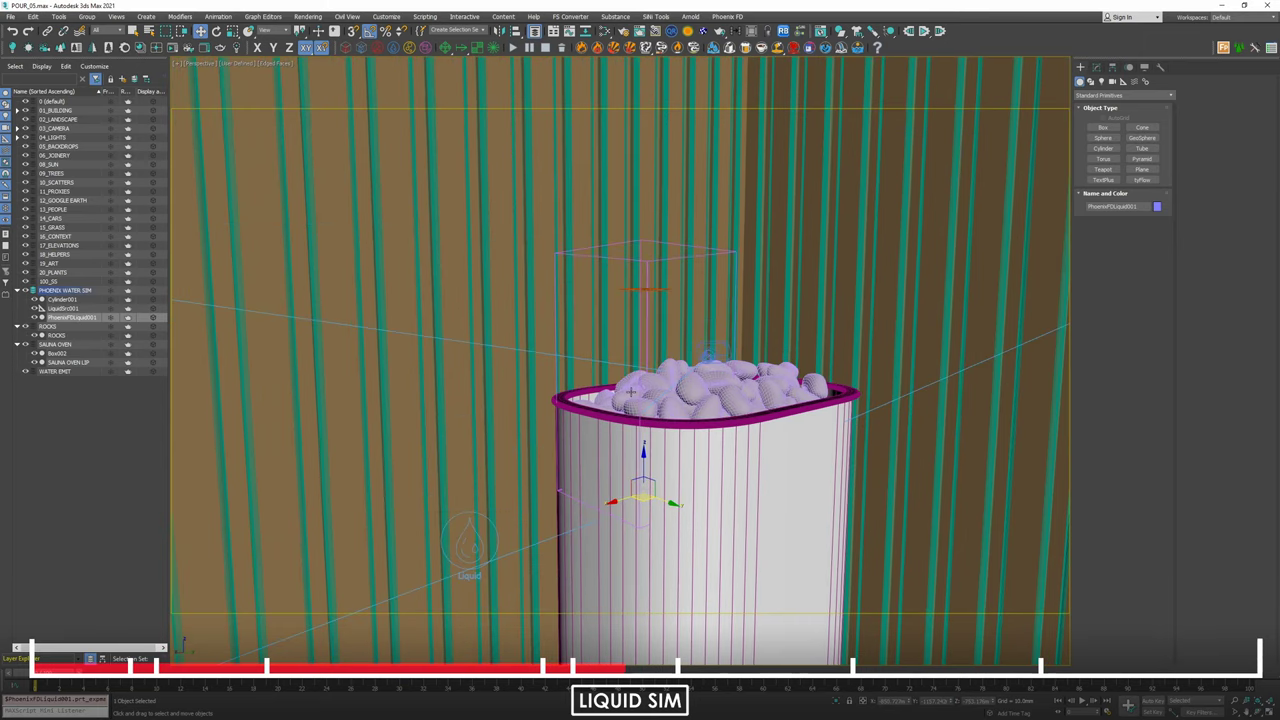
click(795, 410)
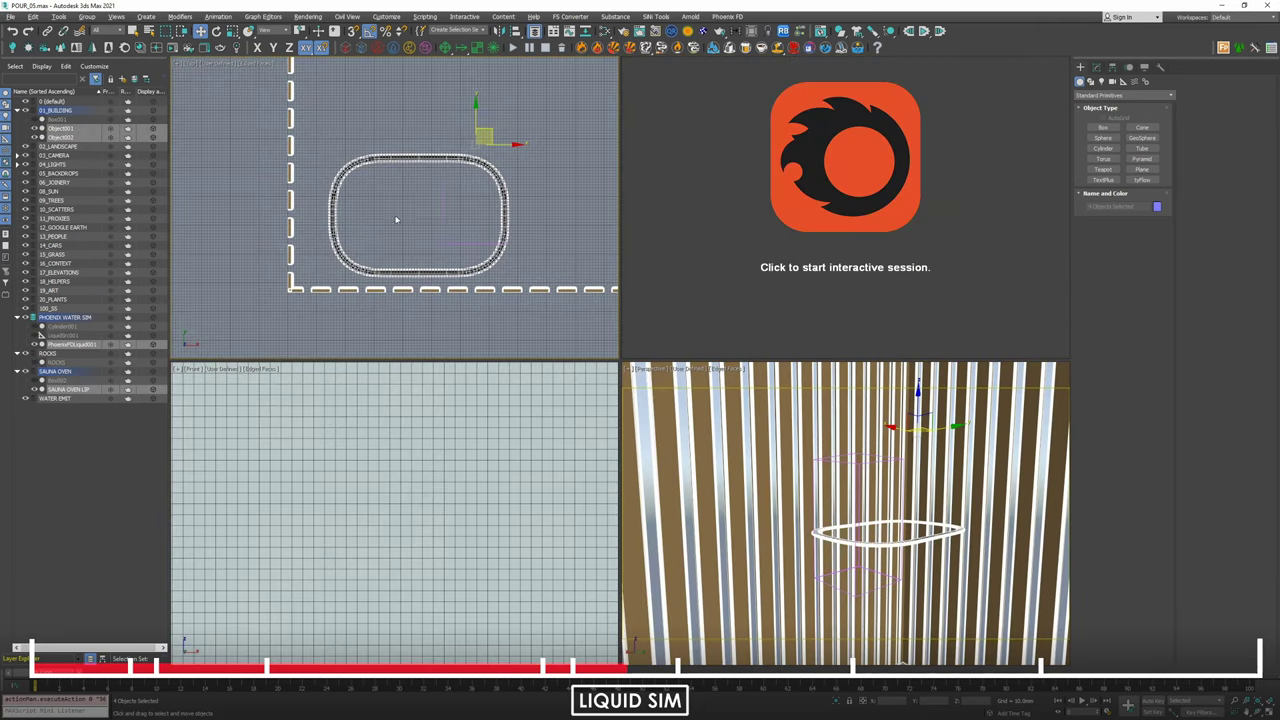
click(486, 234)
click(481, 205)
drag(495, 202, 421, 206)
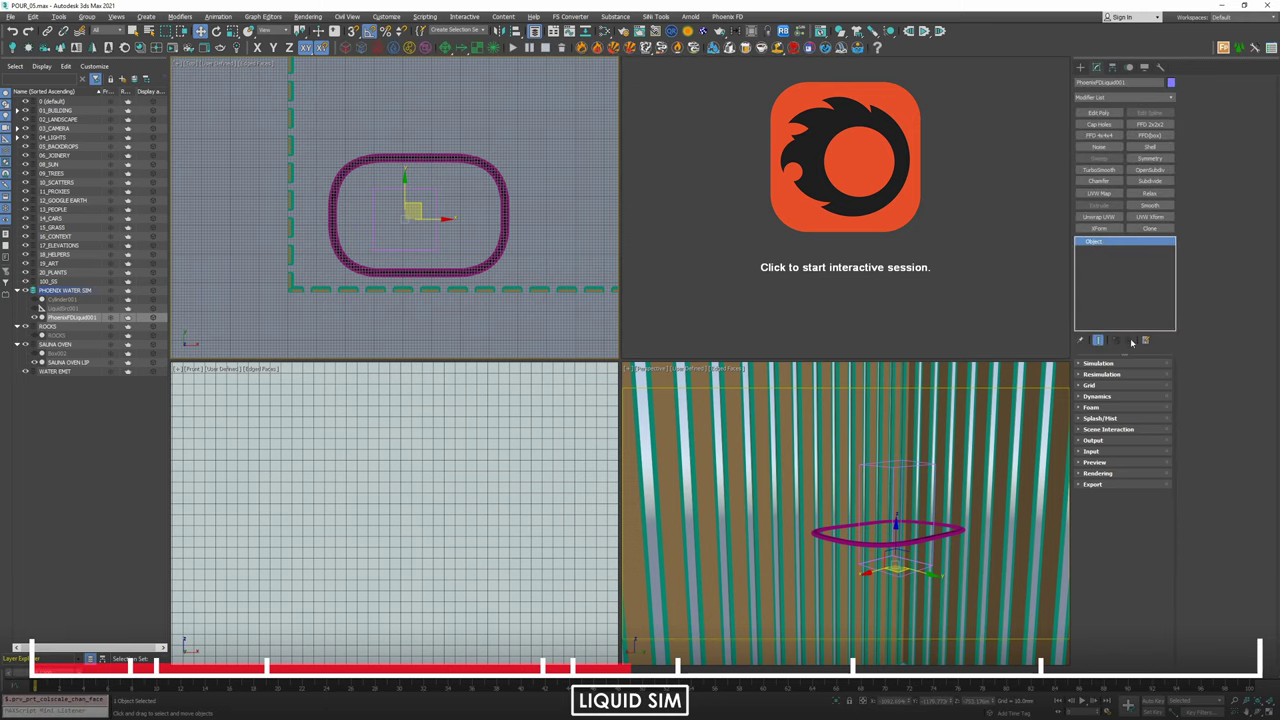
Enlarge the simulator grid to about 1855 mm in X and 1178 mm in Y, nudging it to cover the oven and slat corner.
click(1093, 385)
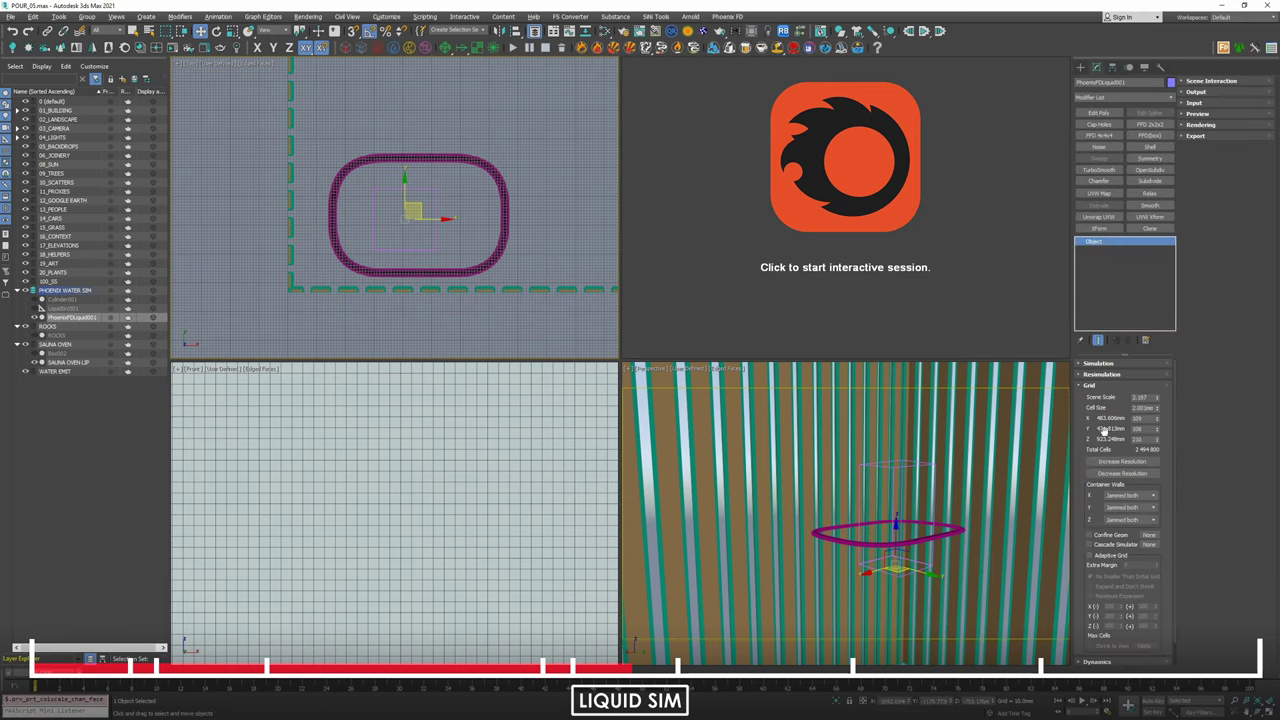
drag(1157, 421, 1157, 275)
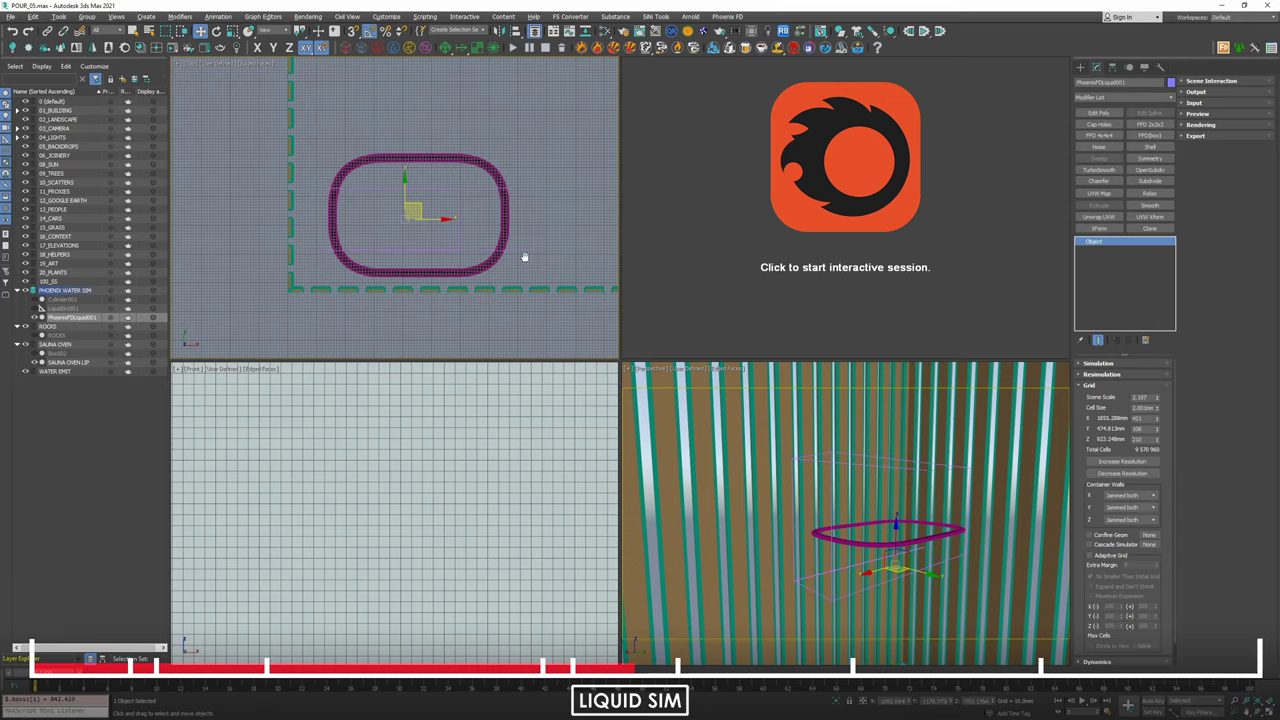
middle_drag(518, 269, 494, 233)
drag(393, 166, 390, 171)
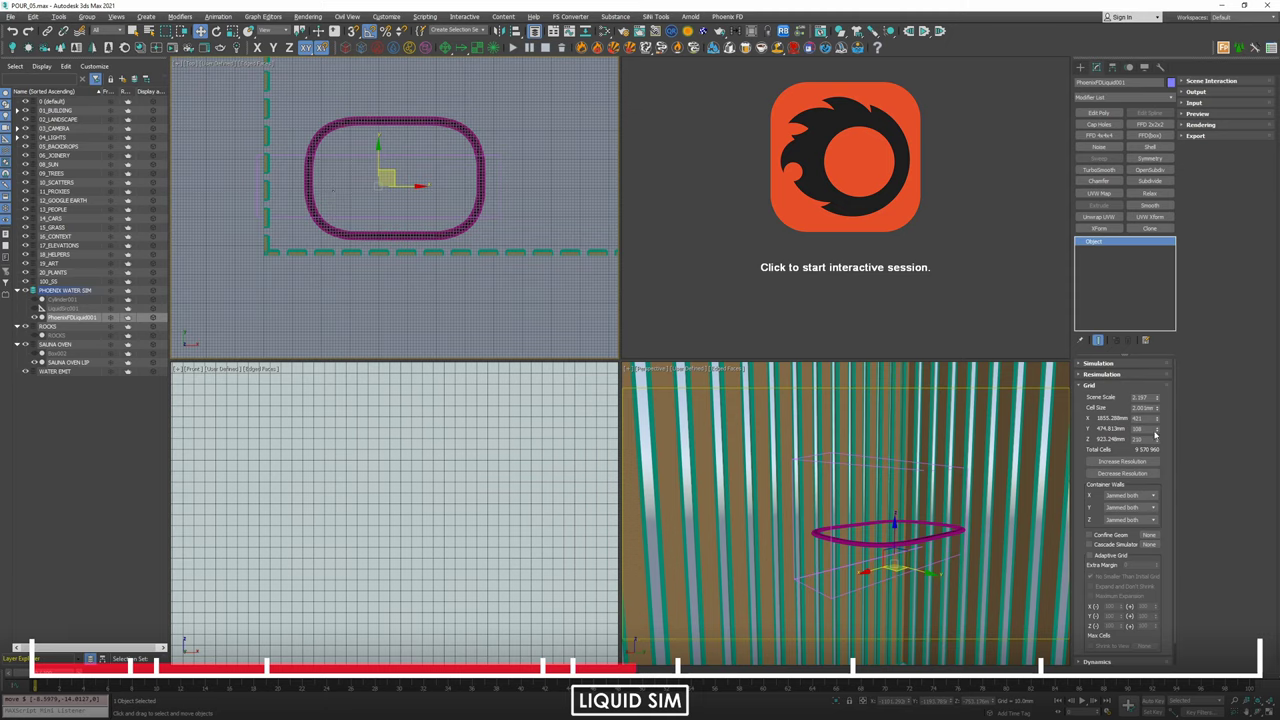
drag(1157, 432, 1145, 370)
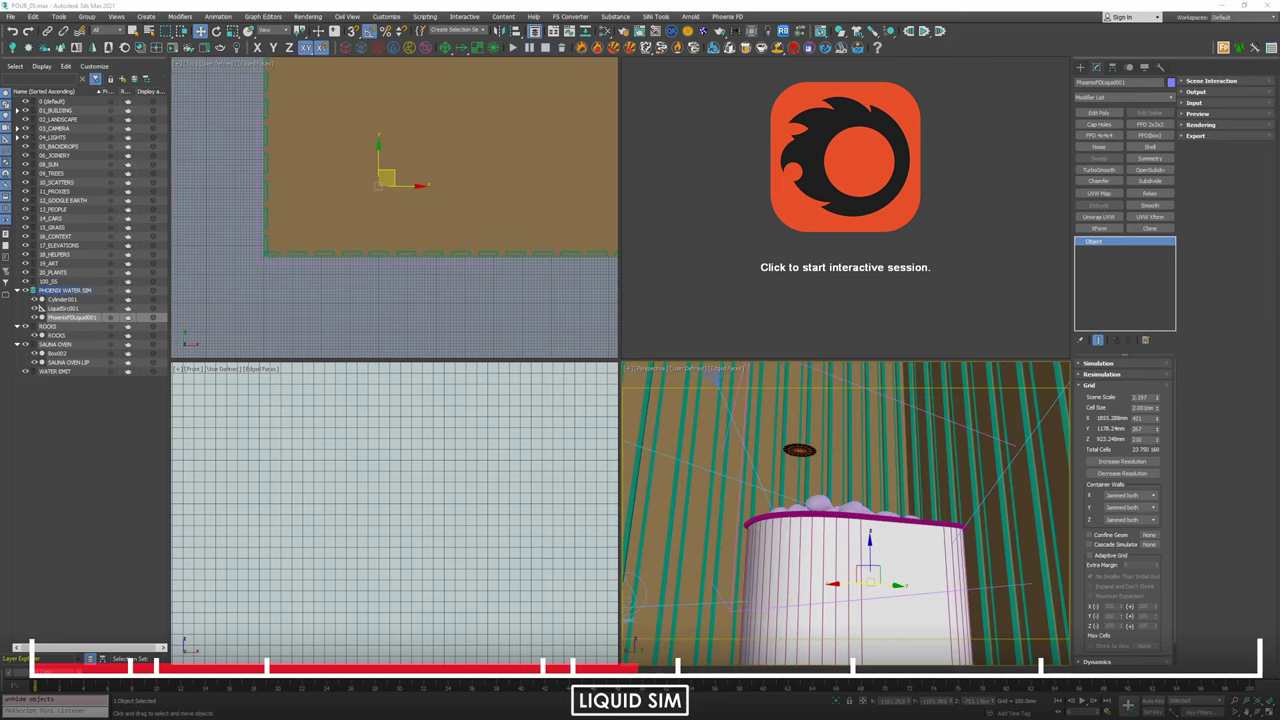
Raise the simulator grid relative to the stones and scrub to about frame 89 to check that it encloses the disc's path.
drag(868, 548, 877, 515)
alt+middle_drag(877, 515, 838, 582)
key(alt+w)
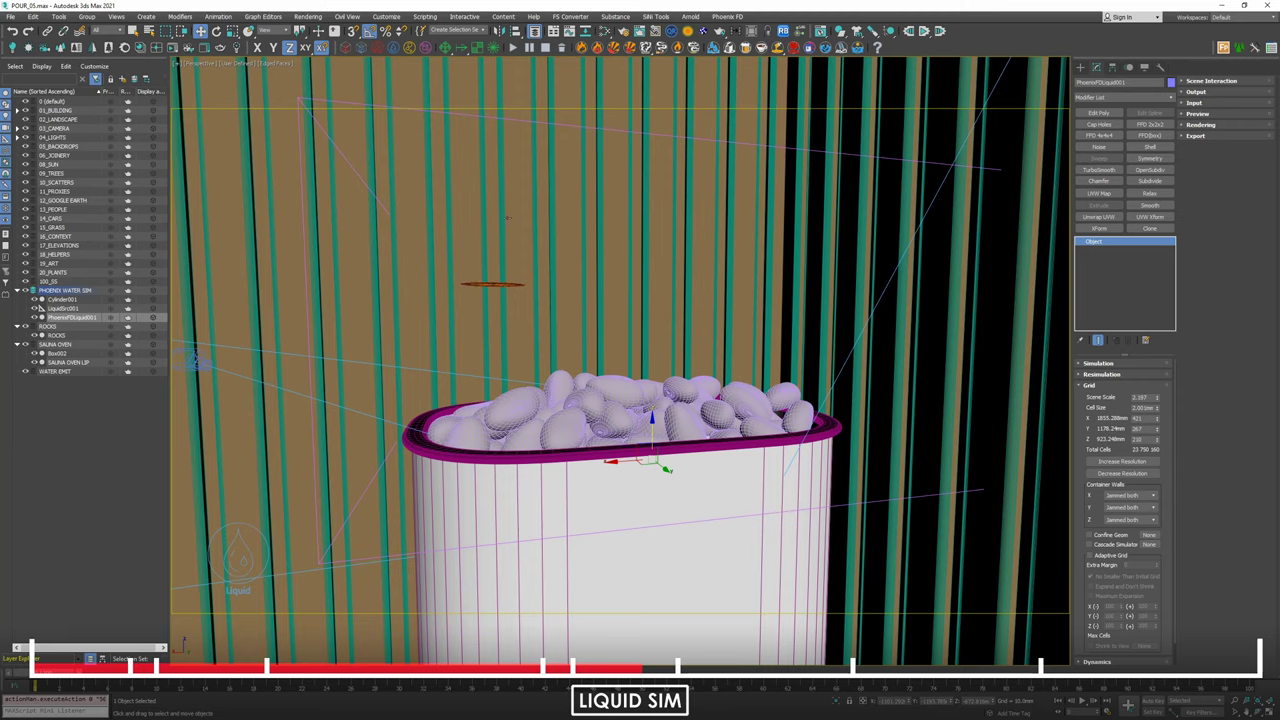
drag(55, 677, 1121, 680)
key(w)
mouse_move(736, 278)
alt+middle_down()
mouse_move(672, 366)
mouse_move(740, 300)
alt+middle_up()
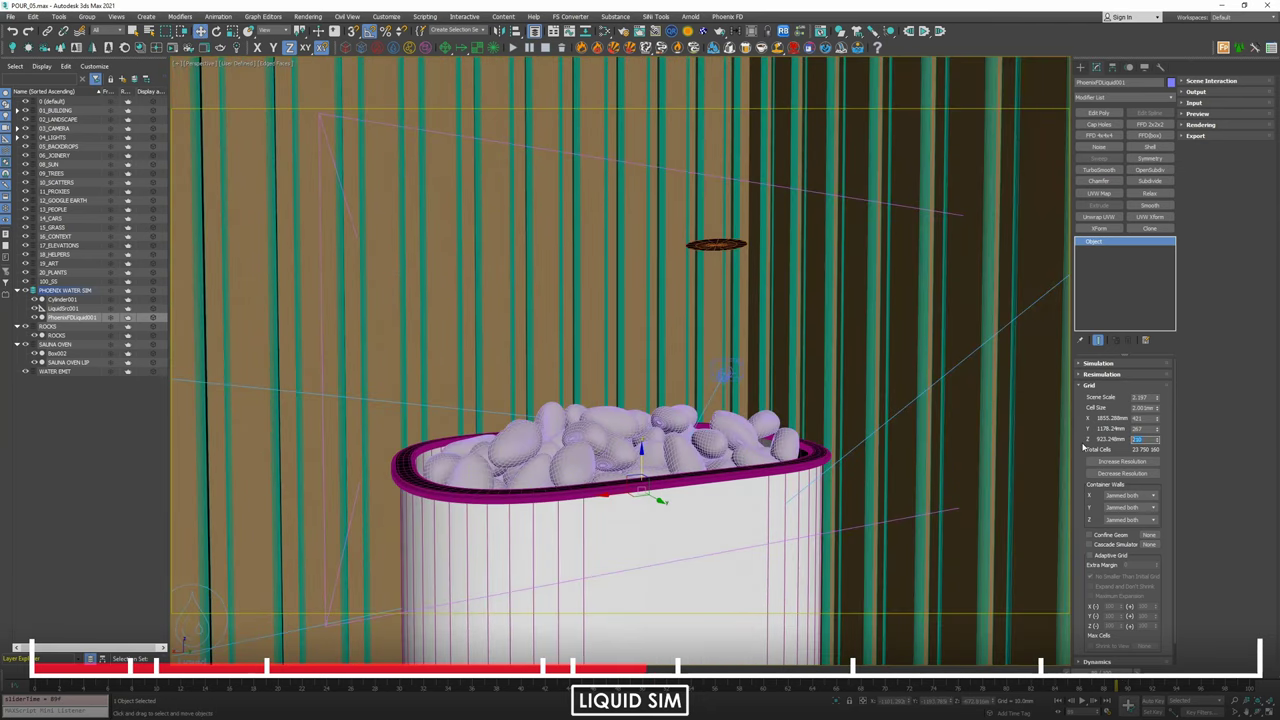
Set the simulator grid's Z size to 200 cells and return to frame 0.
key(Return)
alt+middle_drag(948, 526, 965, 518)
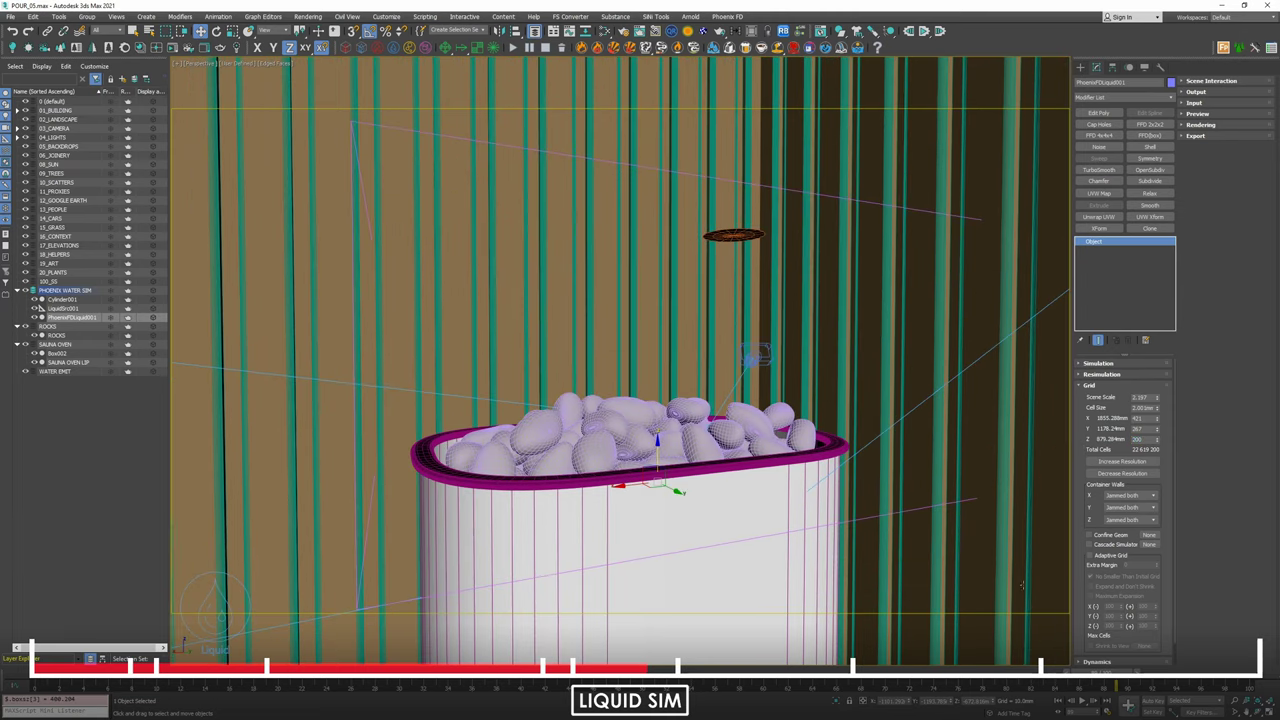
drag(1107, 672, 36, 672)
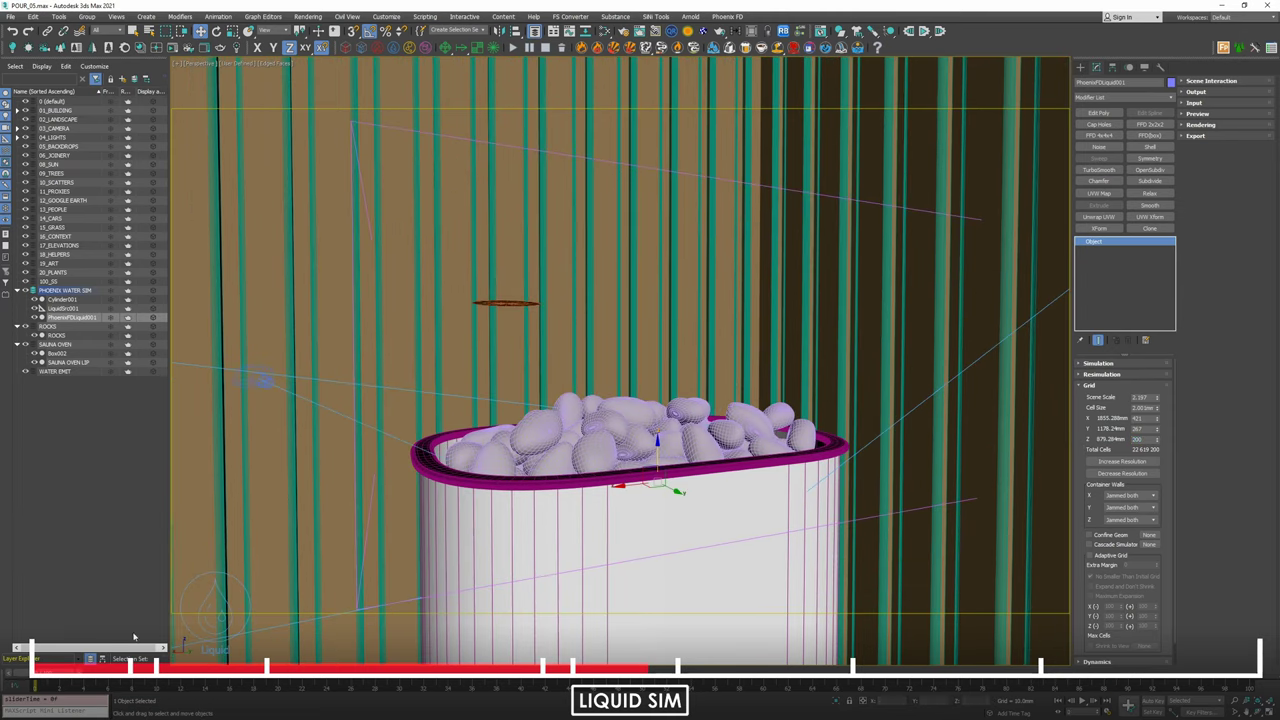
Decrease the grid resolution to about 1.55 million total cells and reduce the steps per frame in the Dynamics settings.
click(1124, 473)
click(1124, 473)
click(1134, 474)
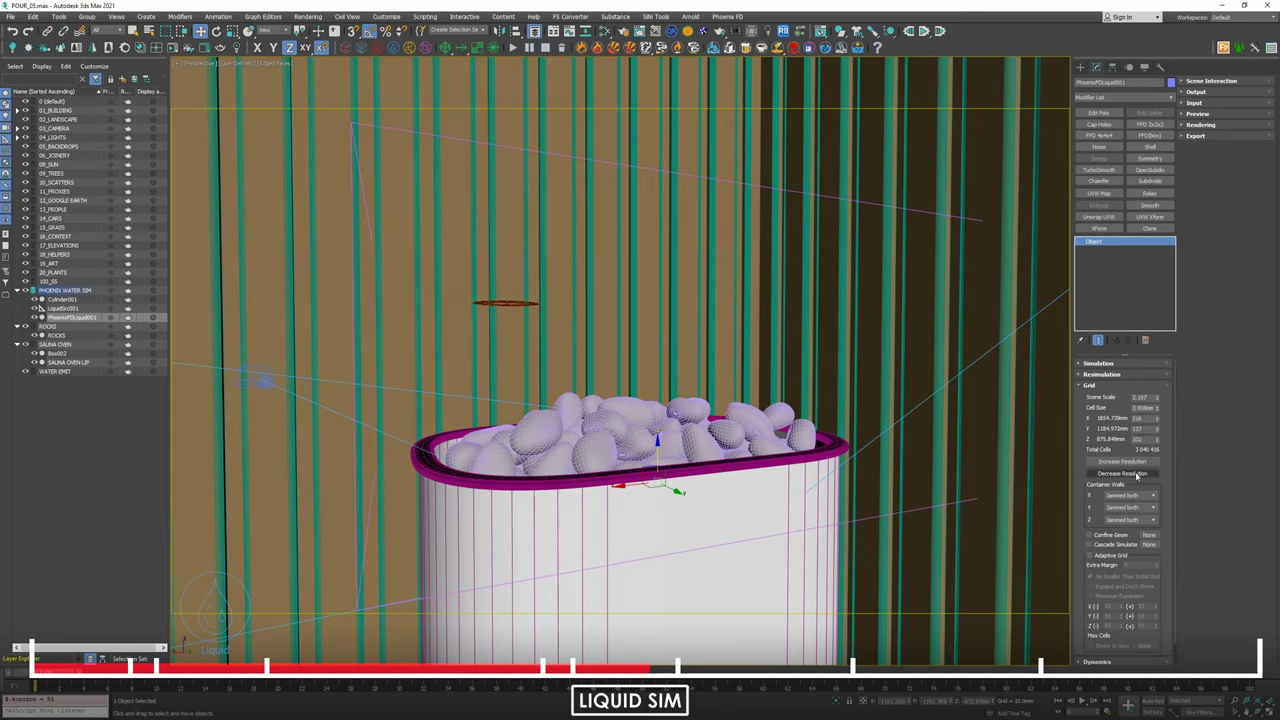
click(1134, 474)
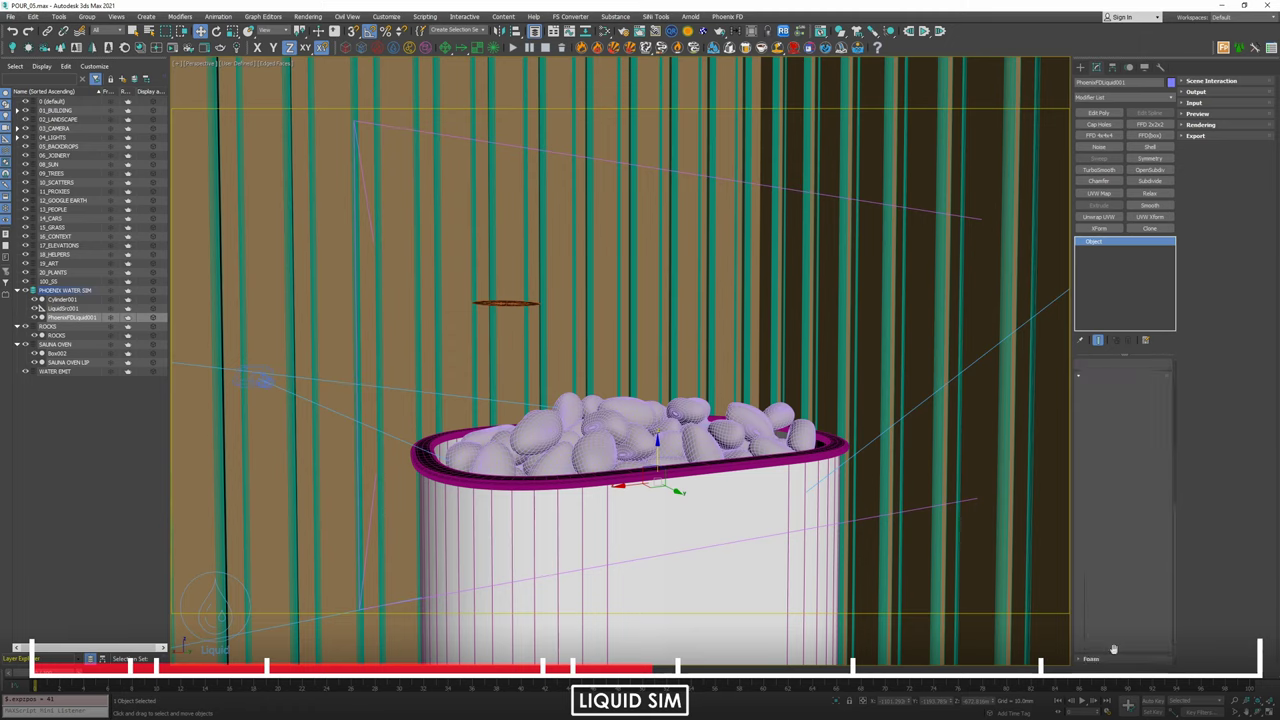
click(1100, 661)
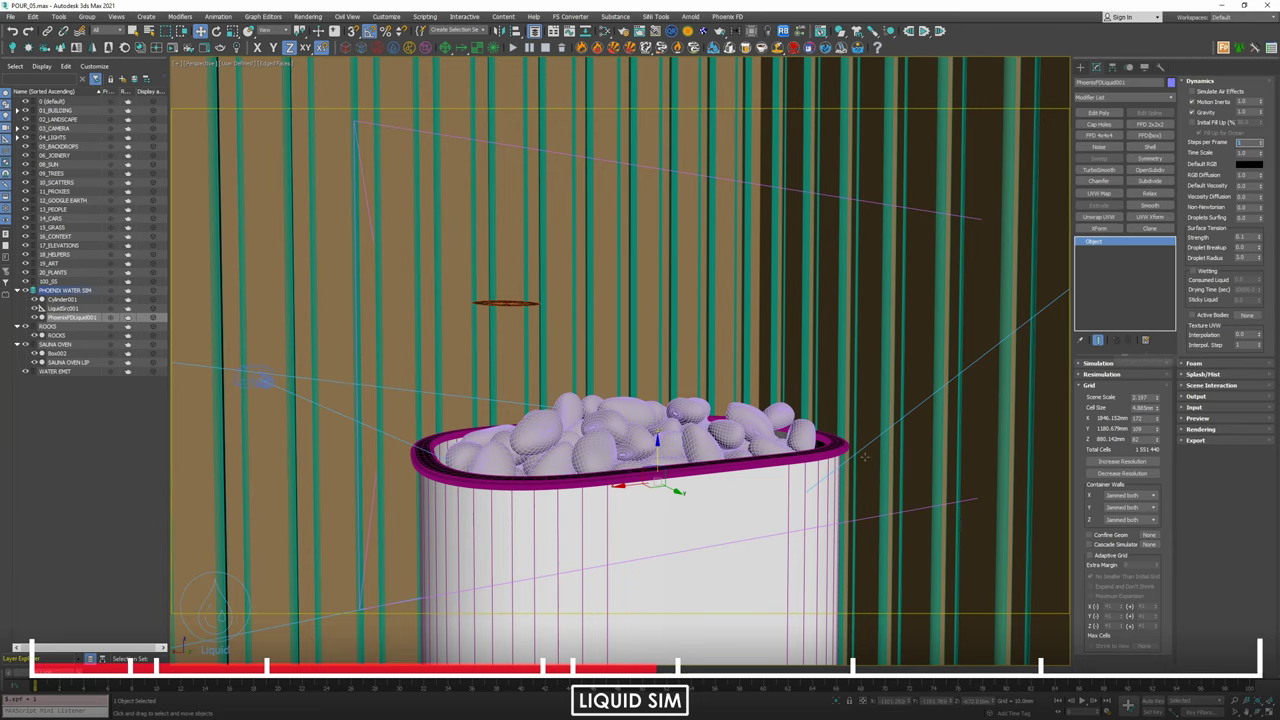
Decrease the grid resolution to 400 400 total cells and run a test simulation, stopping it around frame 28.
middle_drag(850, 400, 874, 385)
click(1099, 363)
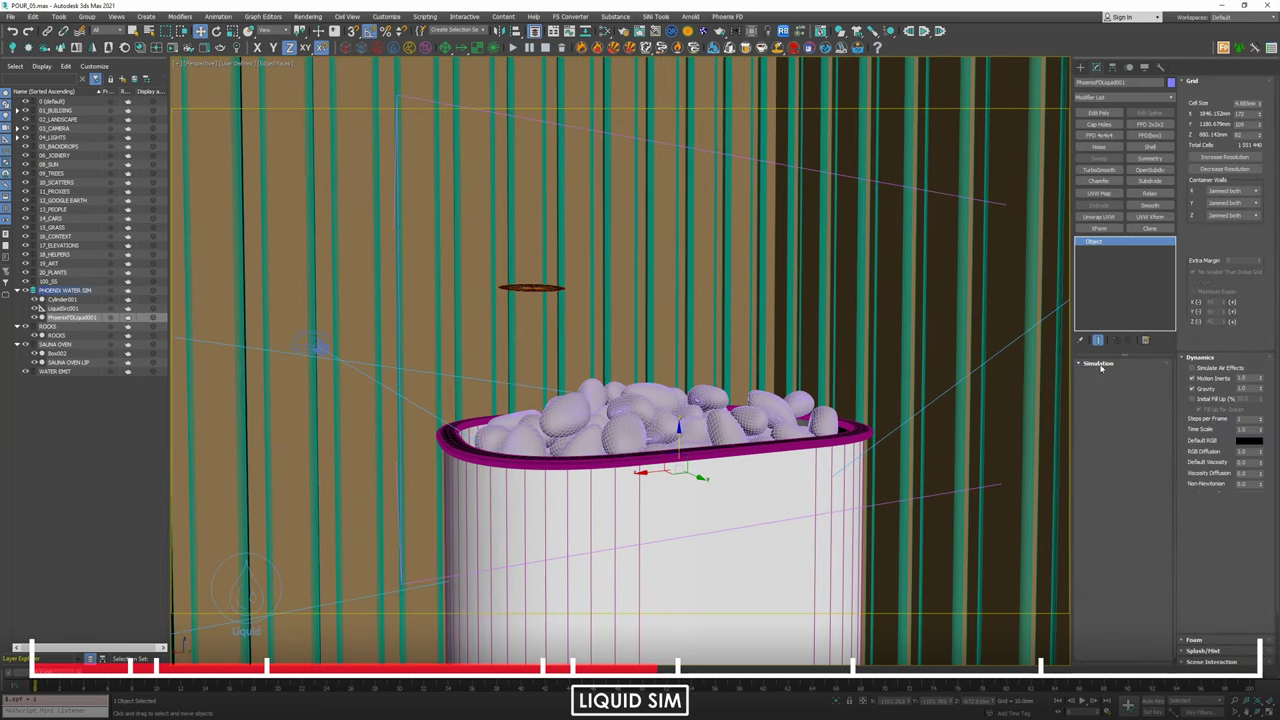
alt+middle_drag(655, 472, 679, 485)
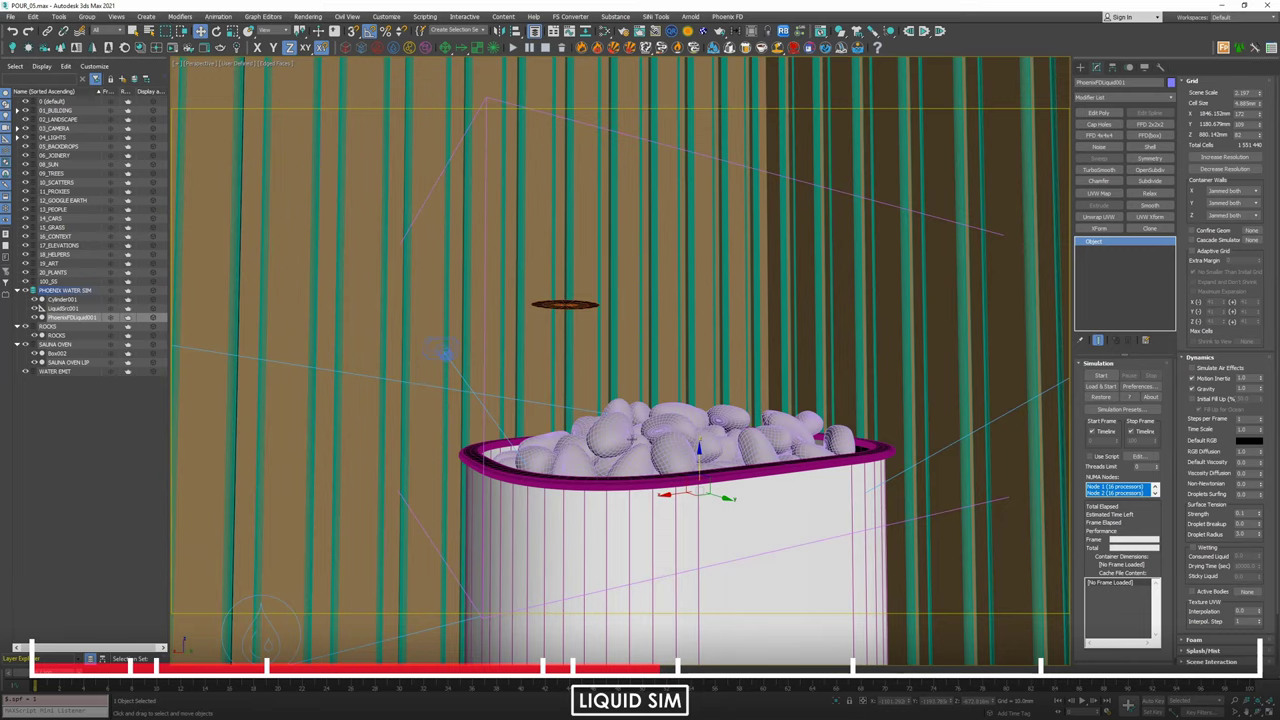
alt+middle_drag(533, 451, 567, 423)
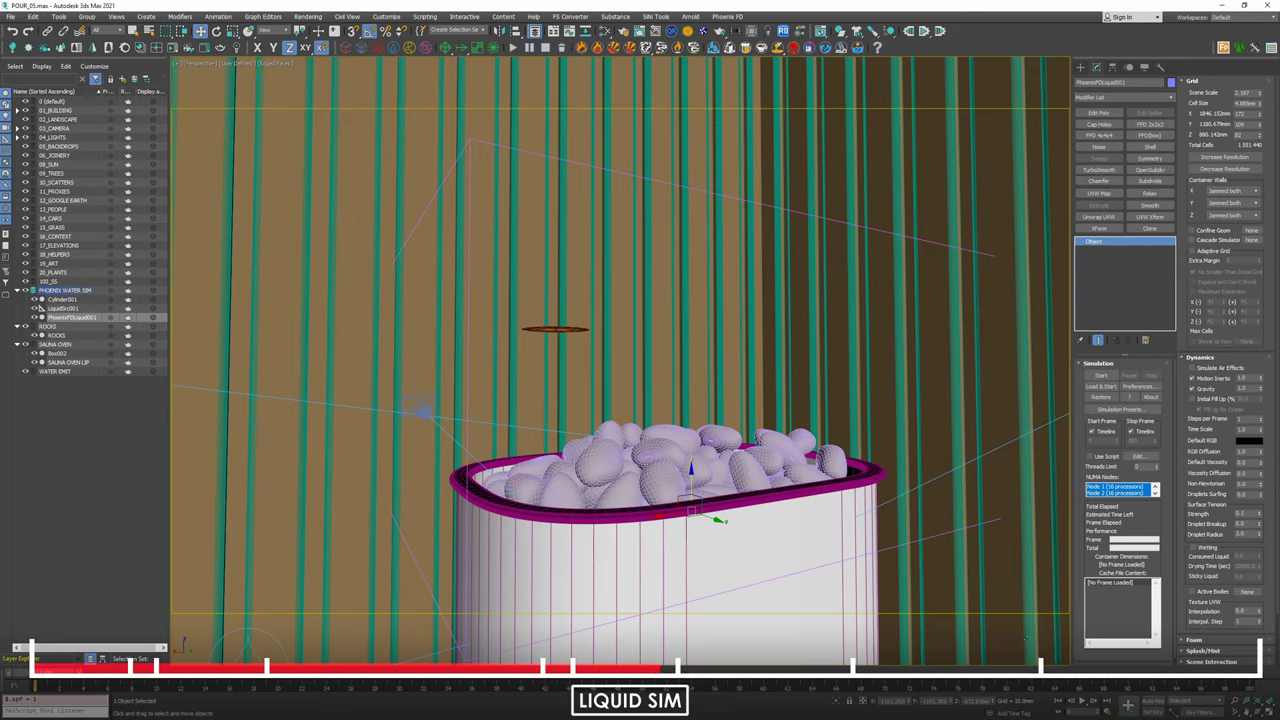
click(1213, 170)
click(1213, 170)
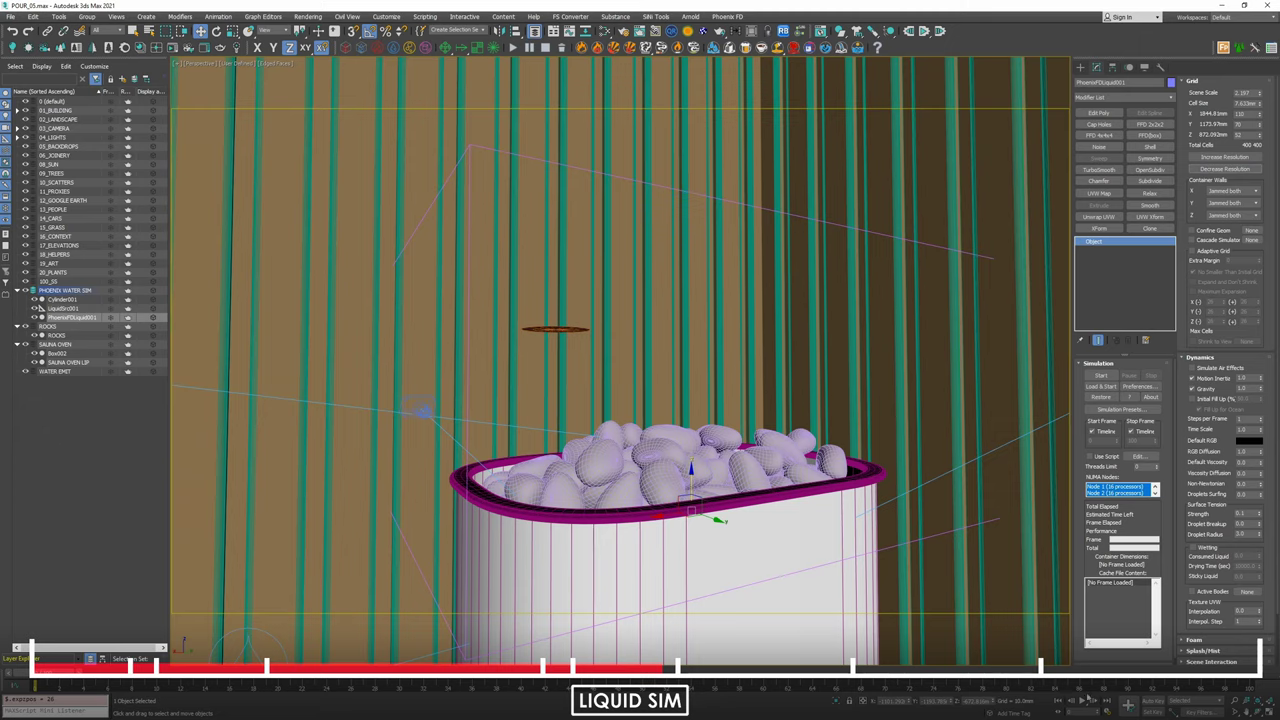
click(1106, 376)
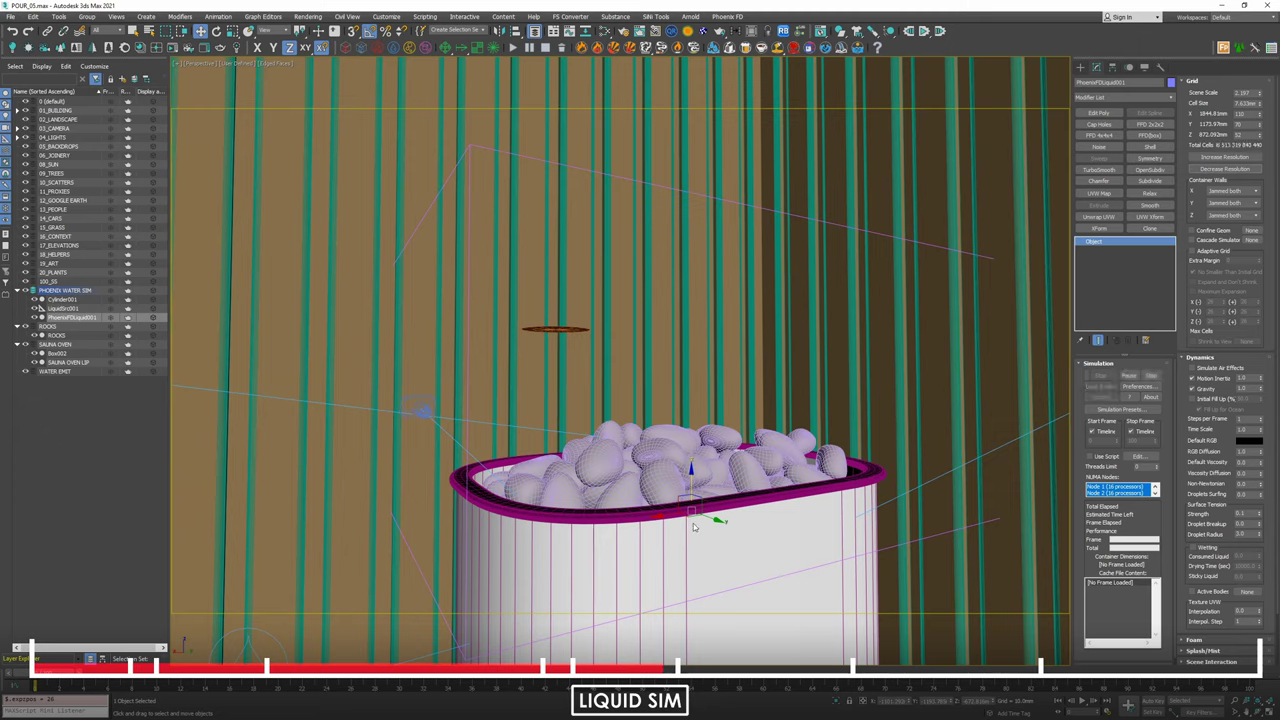
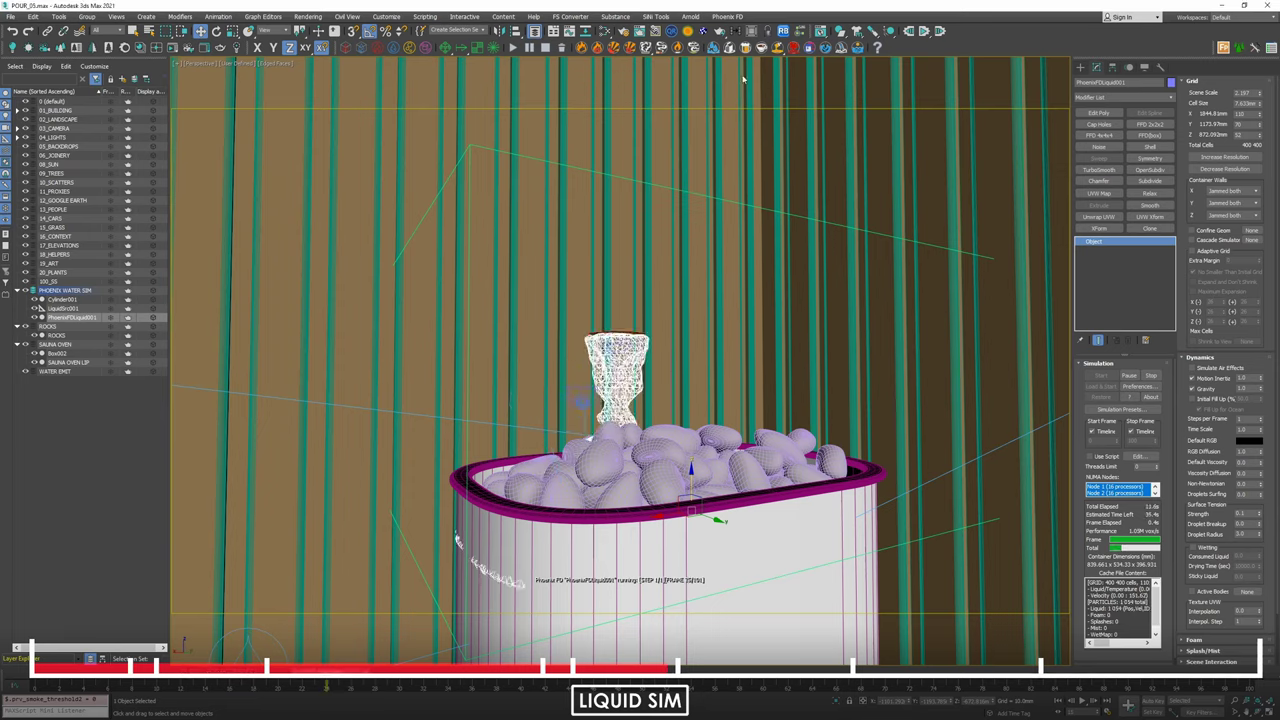
click(1151, 377)
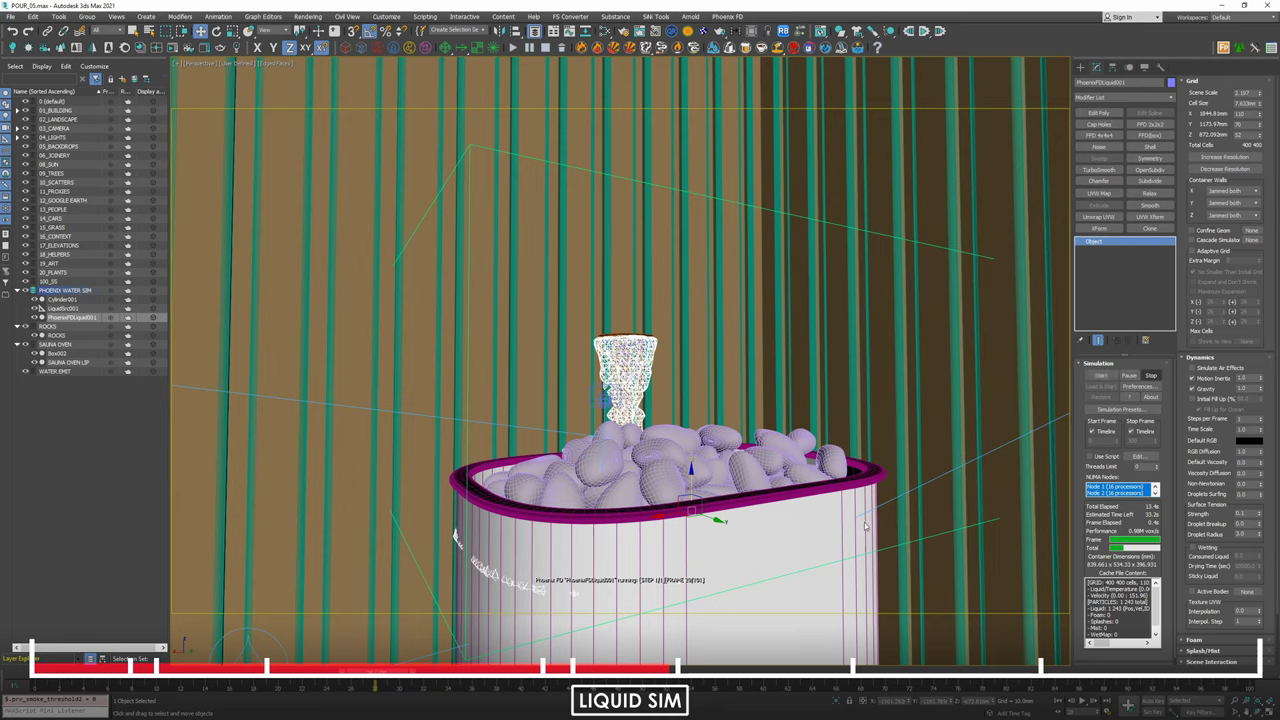
Set the simulator's Z container wall to Open.
middle_drag(723, 457, 738, 364)
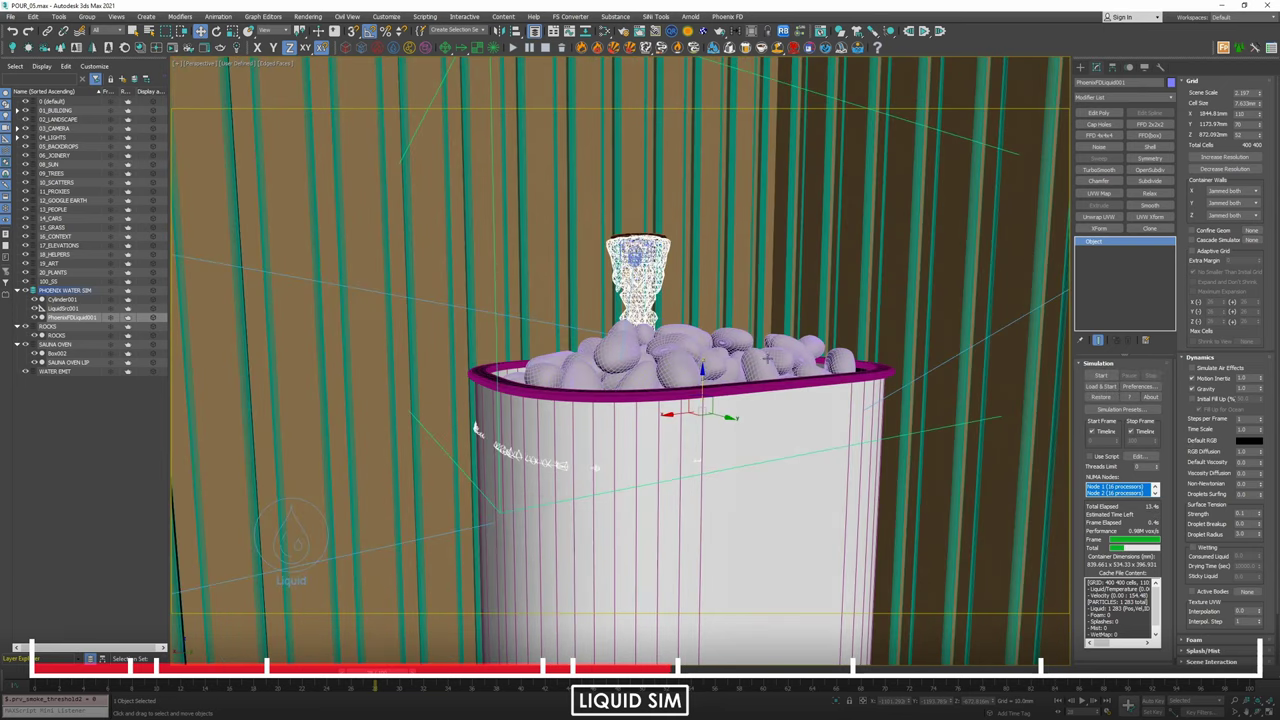
click(1228, 215)
click(1227, 224)
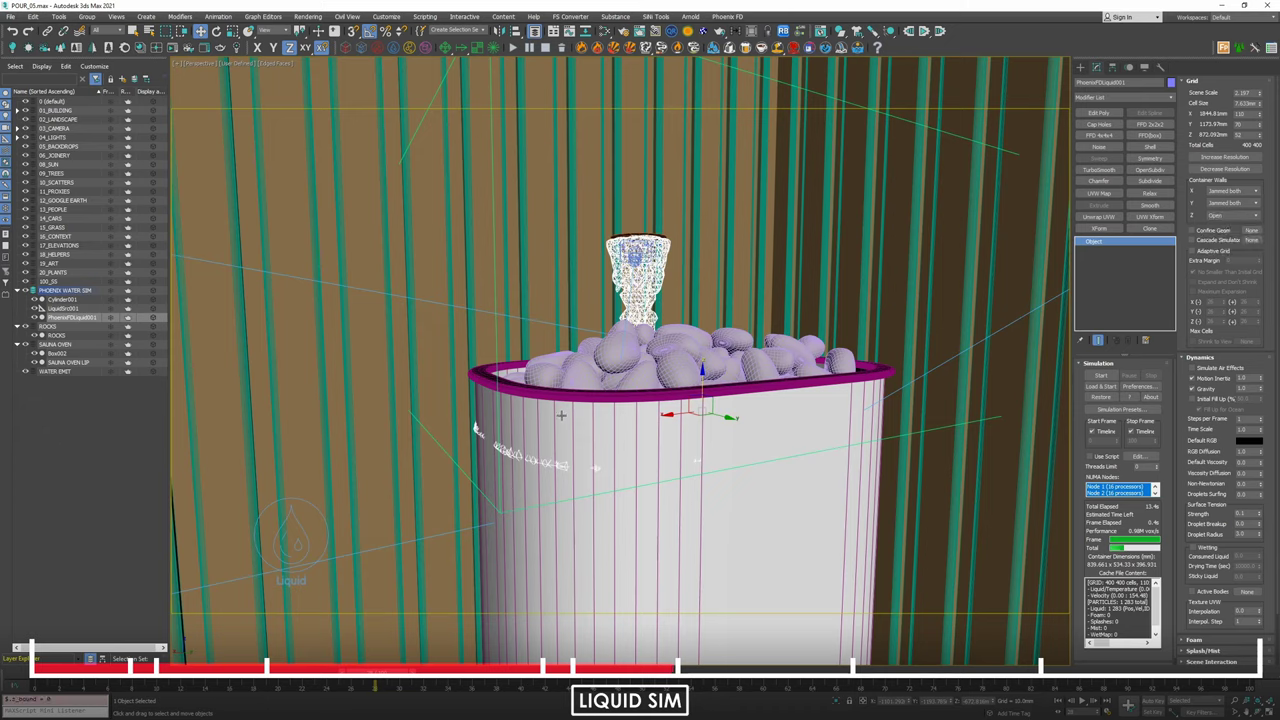
Isolate the liquid simulator to examine where the water collects at the container's base, then bring back the rest of the scene.
key(alt+q)
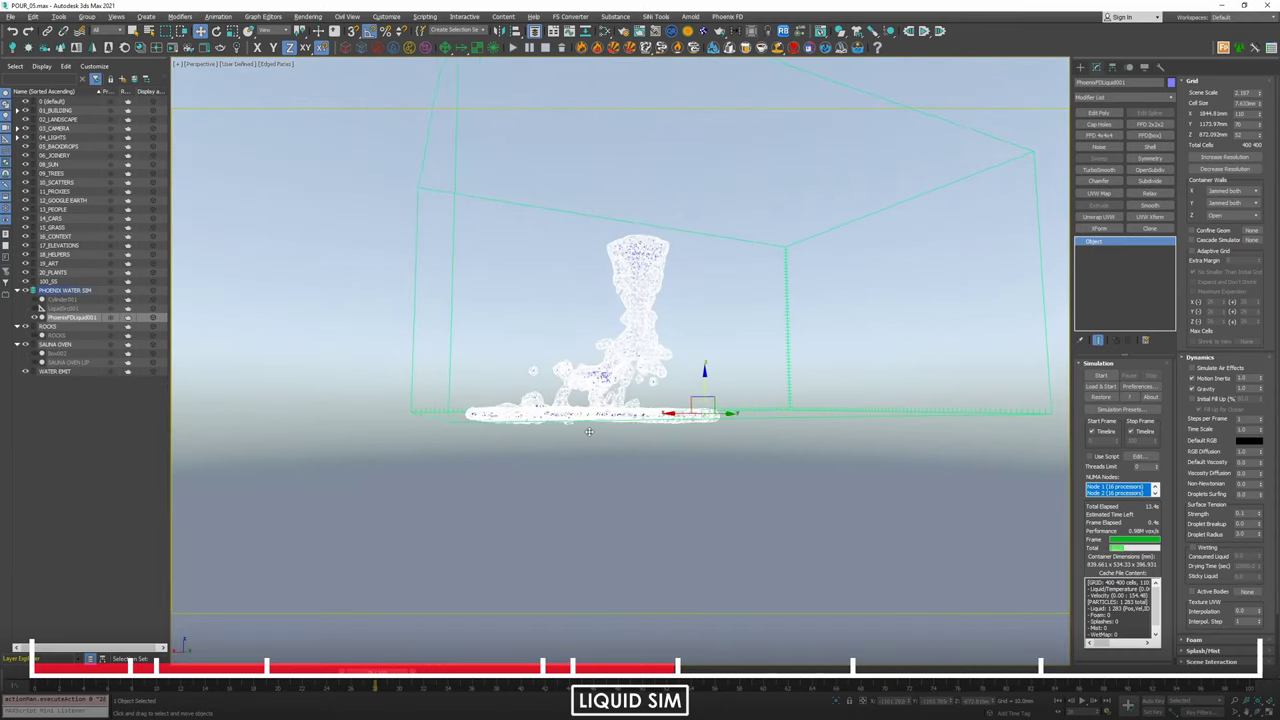
mouse_move(444, 399)
alt+middle_down()
mouse_move(431, 404)
mouse_move(444, 408)
alt+middle_up()
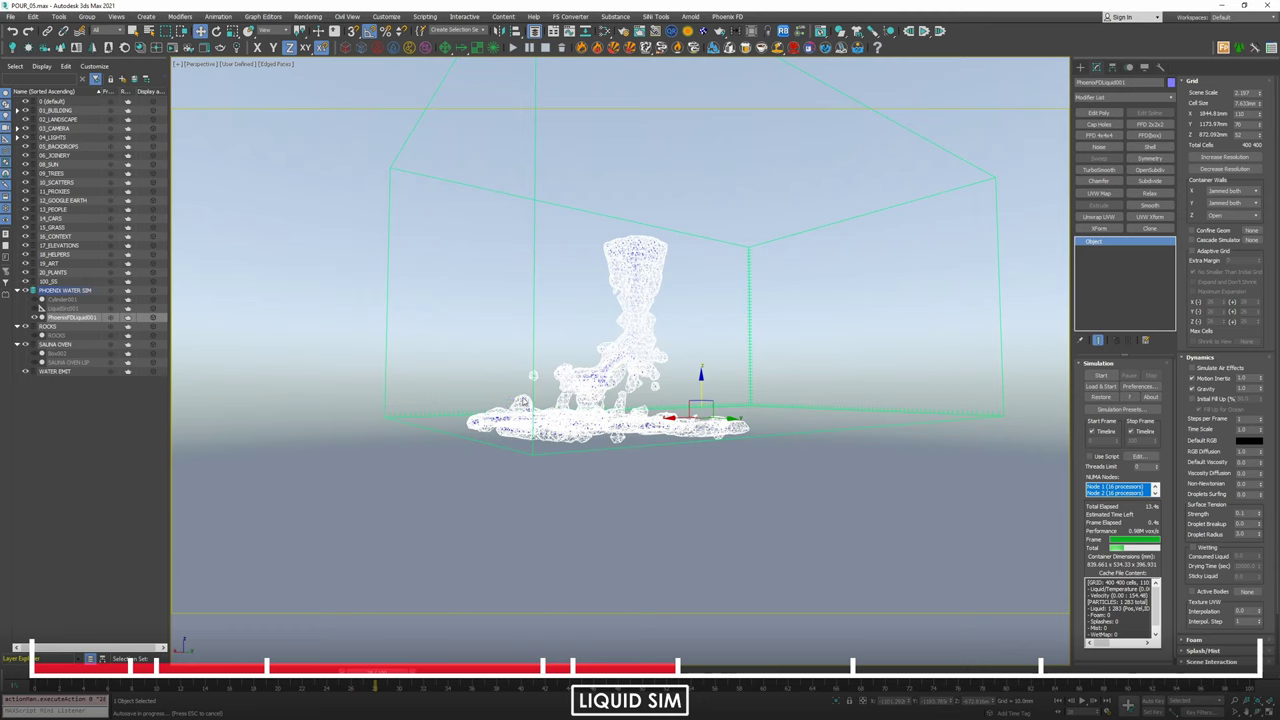
key(alt+q)
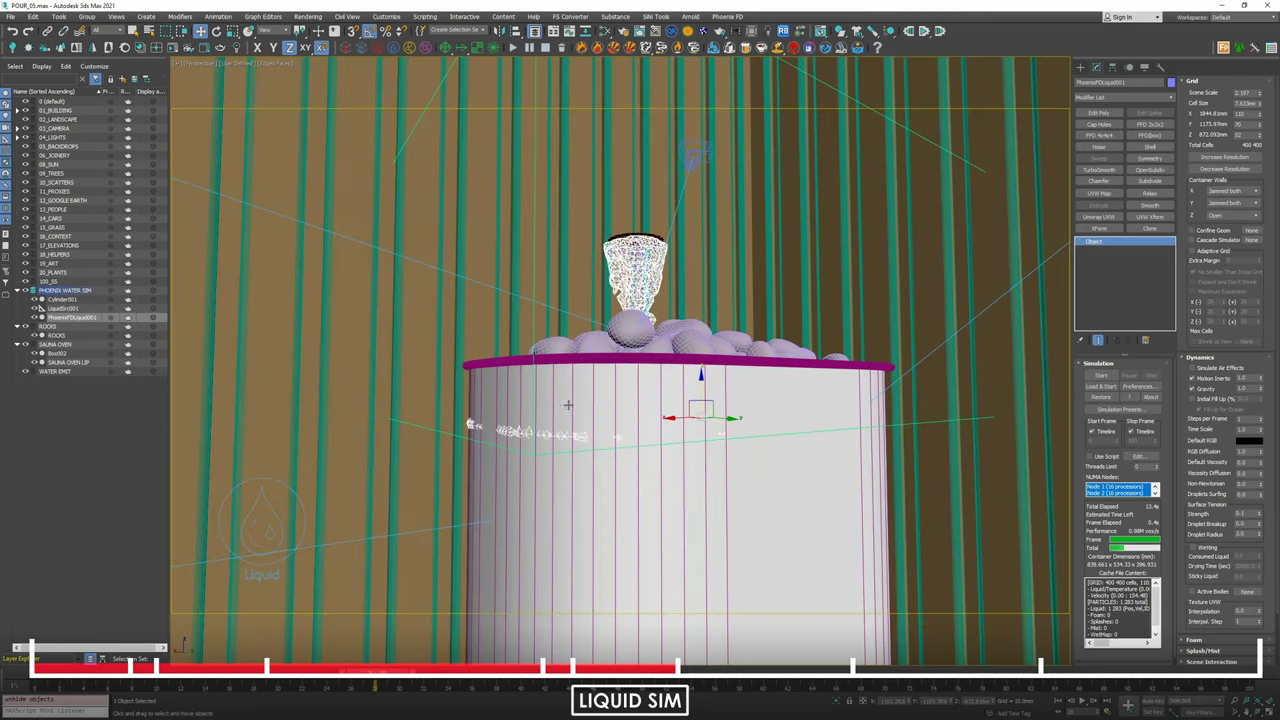
alt+middle_drag(600, 342, 620, 382)
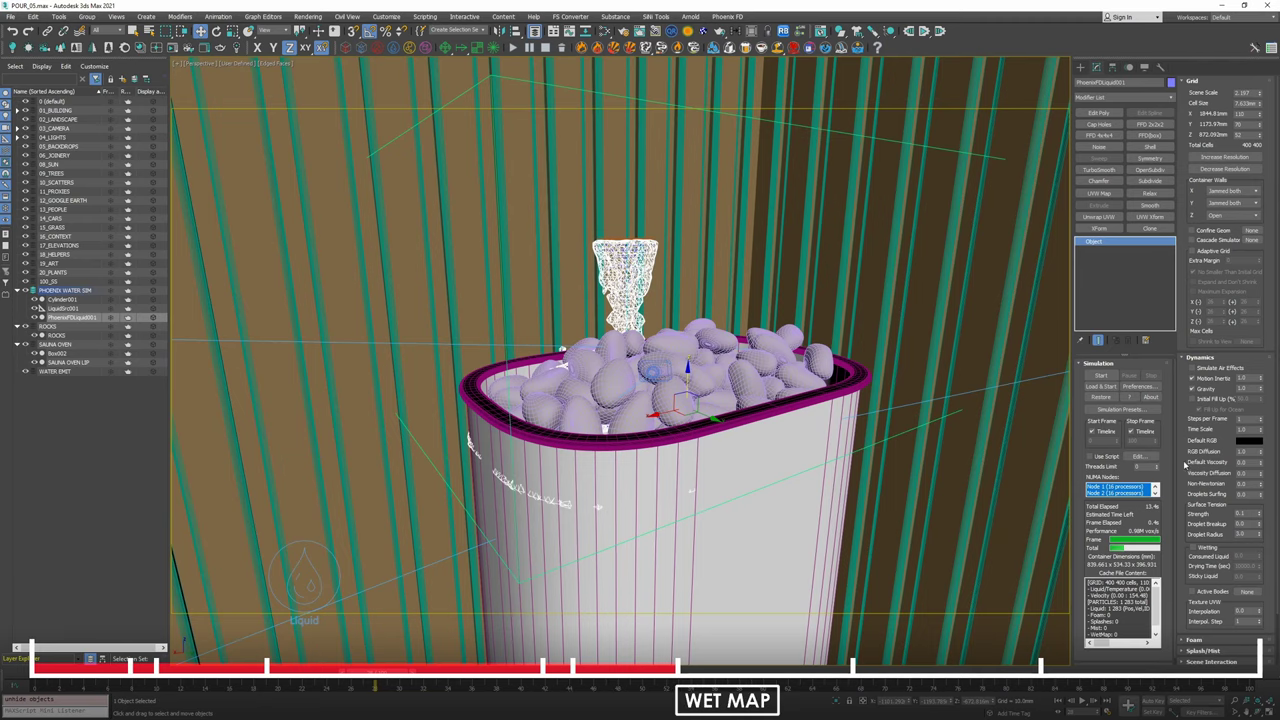
Enable Wetting in the liquid simulator's dynamics with consumed liquid 0.1, drying time 1 s and sticky liquid 0.1.
scroll(1157, 227, down, 2)
click(1193, 491)
alt+middle_drag(699, 441, 752, 386)
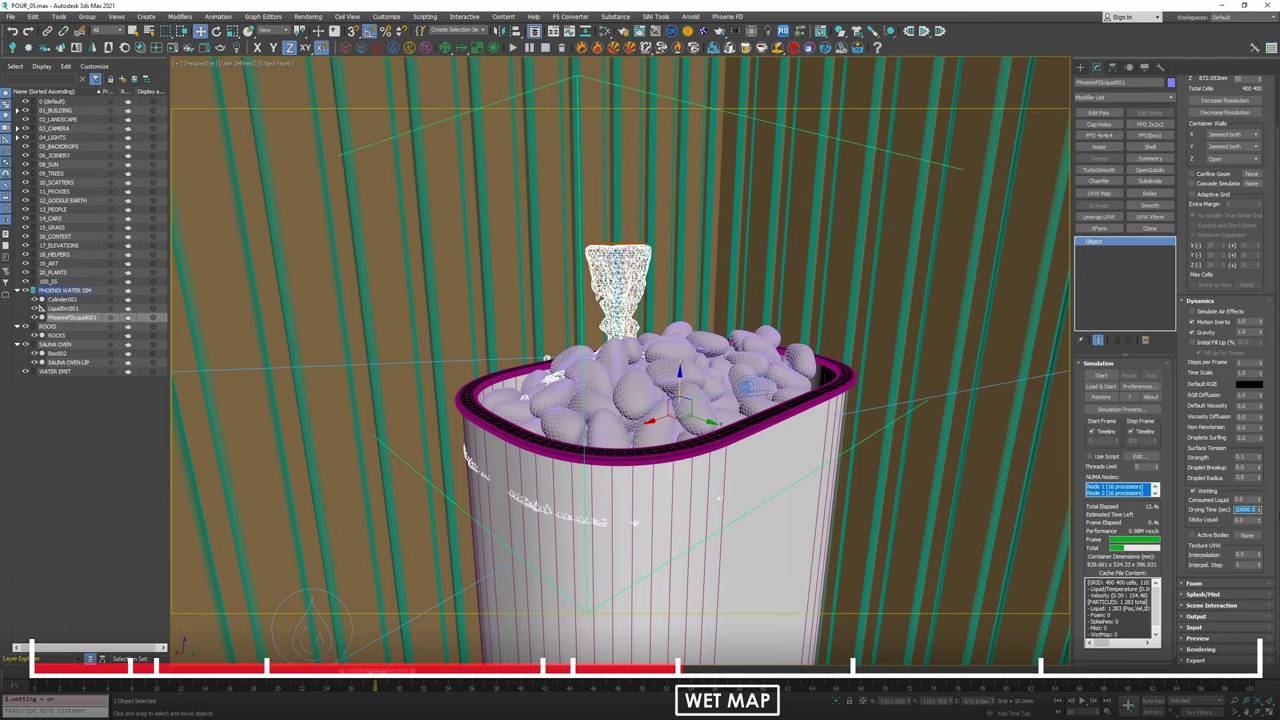
text(1)
key(Return)
text(1.4)
double_click(1249, 521)
double_click(1242, 499)
text(0.1)
Raise the grid resolution to about 801 504 total cells, run the simulation partway, and scrub back through the cached frames.
click(1197, 616)
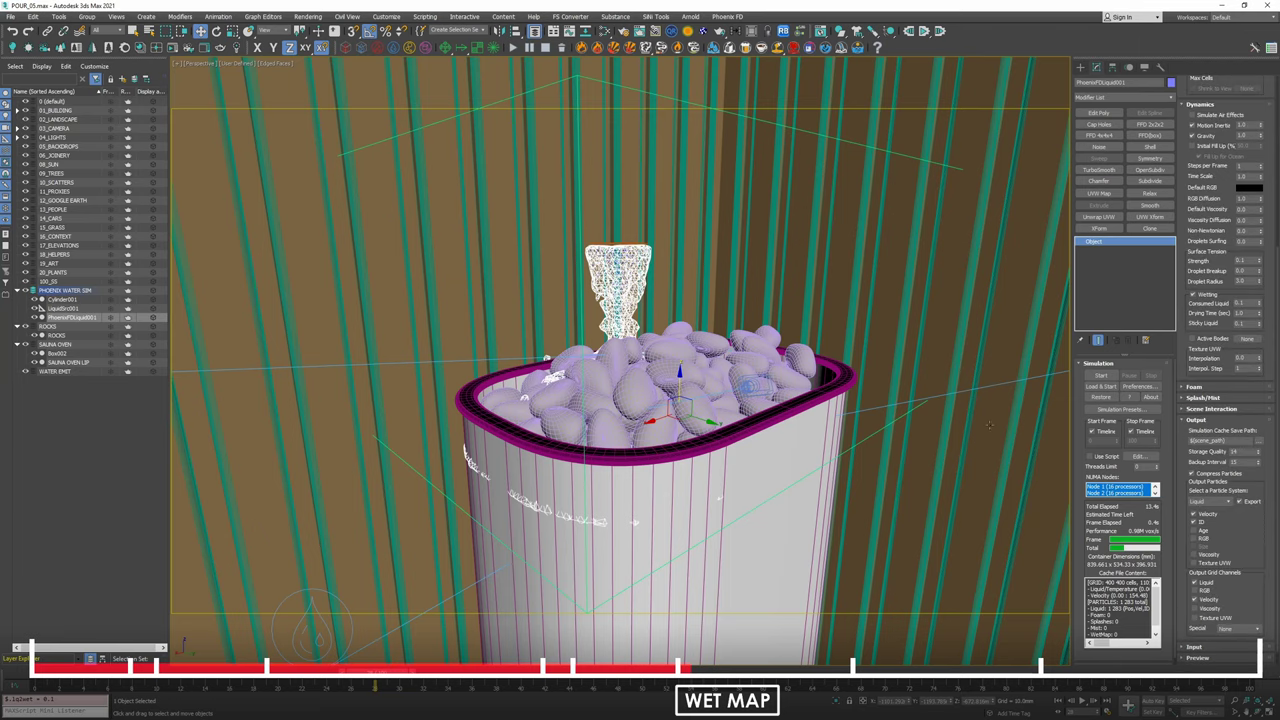
alt+middle_drag(943, 357, 903, 397)
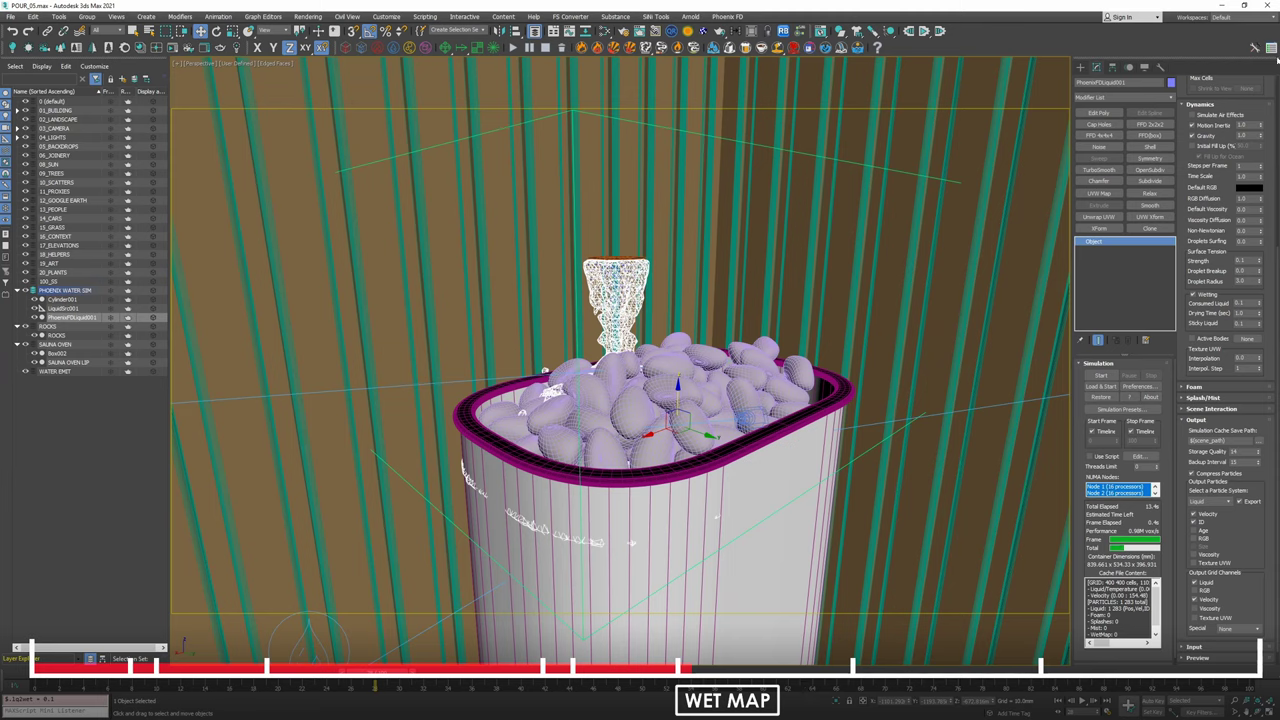
scroll(1253, 107, up, 5)
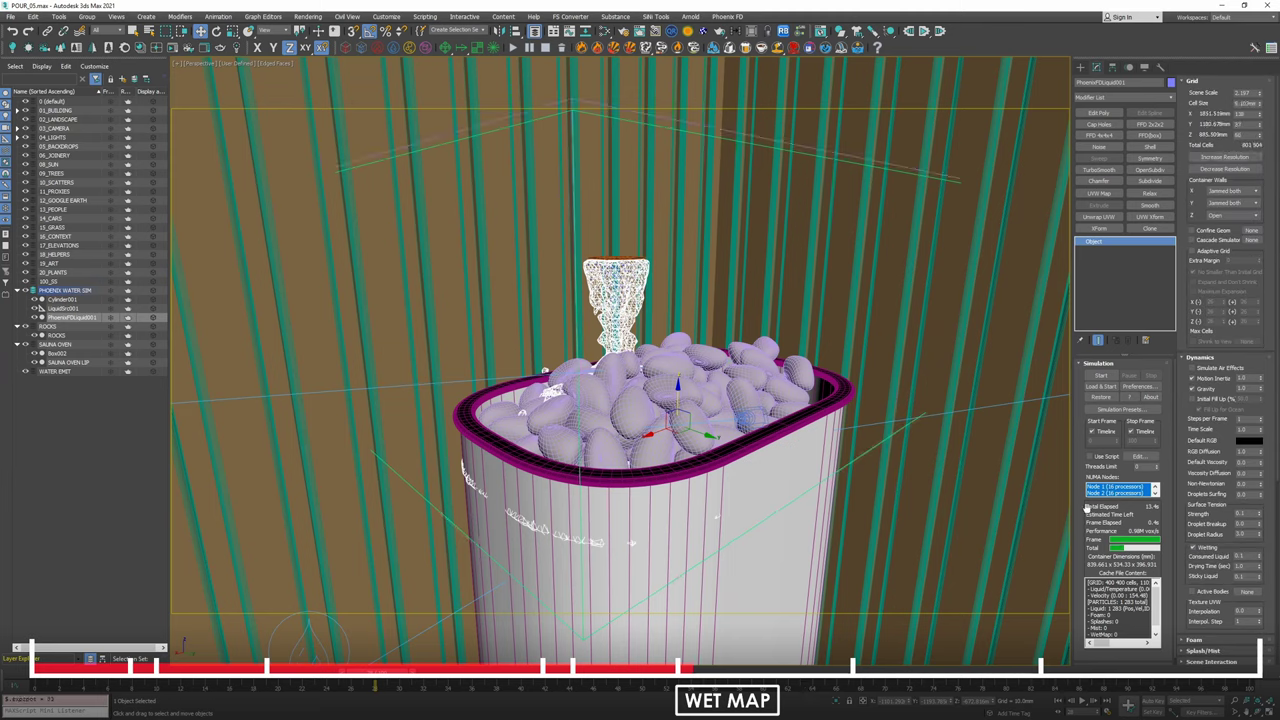
click(1101, 375)
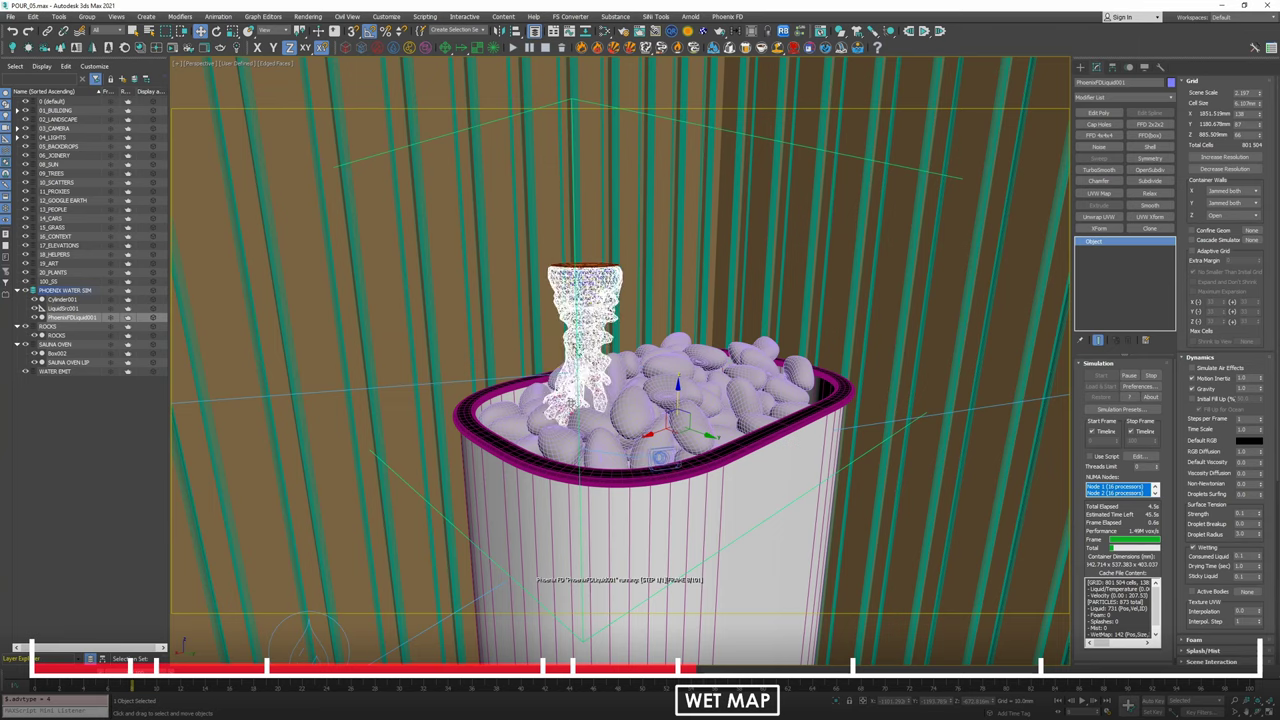
alt+middle_drag(573, 402, 685, 416)
scroll(599, 440, up, 4)
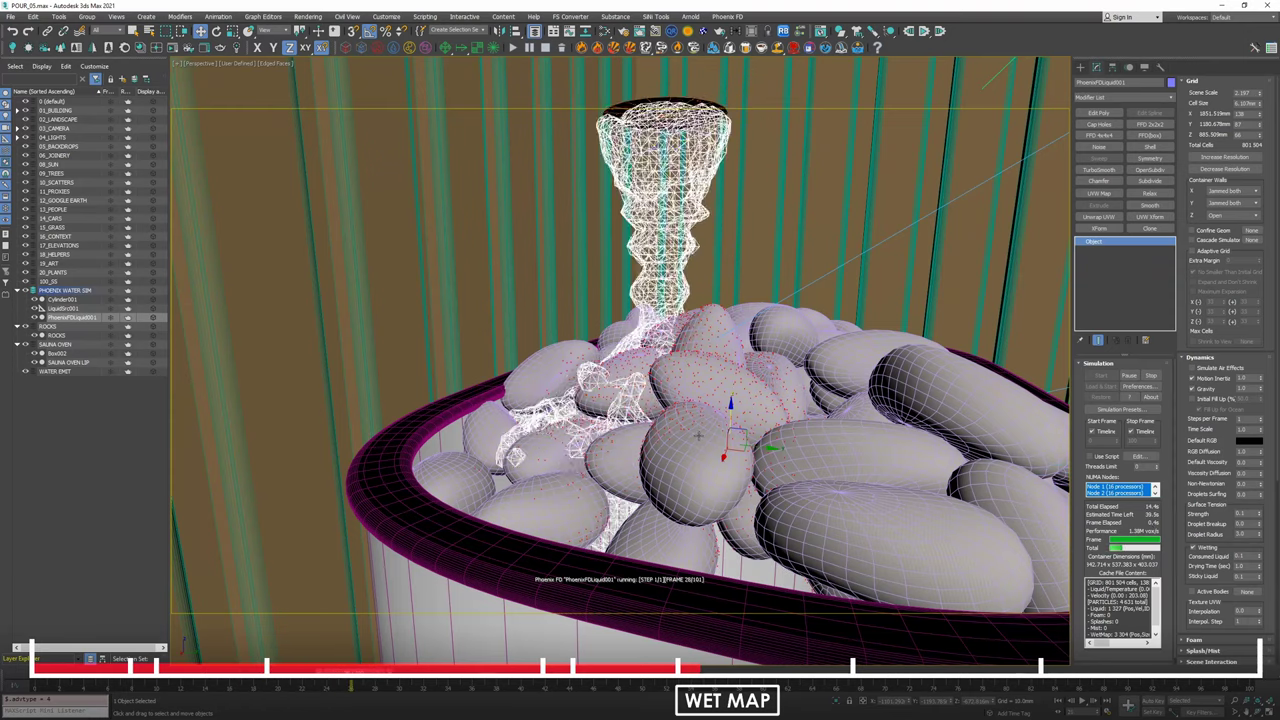
alt+middle_drag(699, 430, 758, 362)
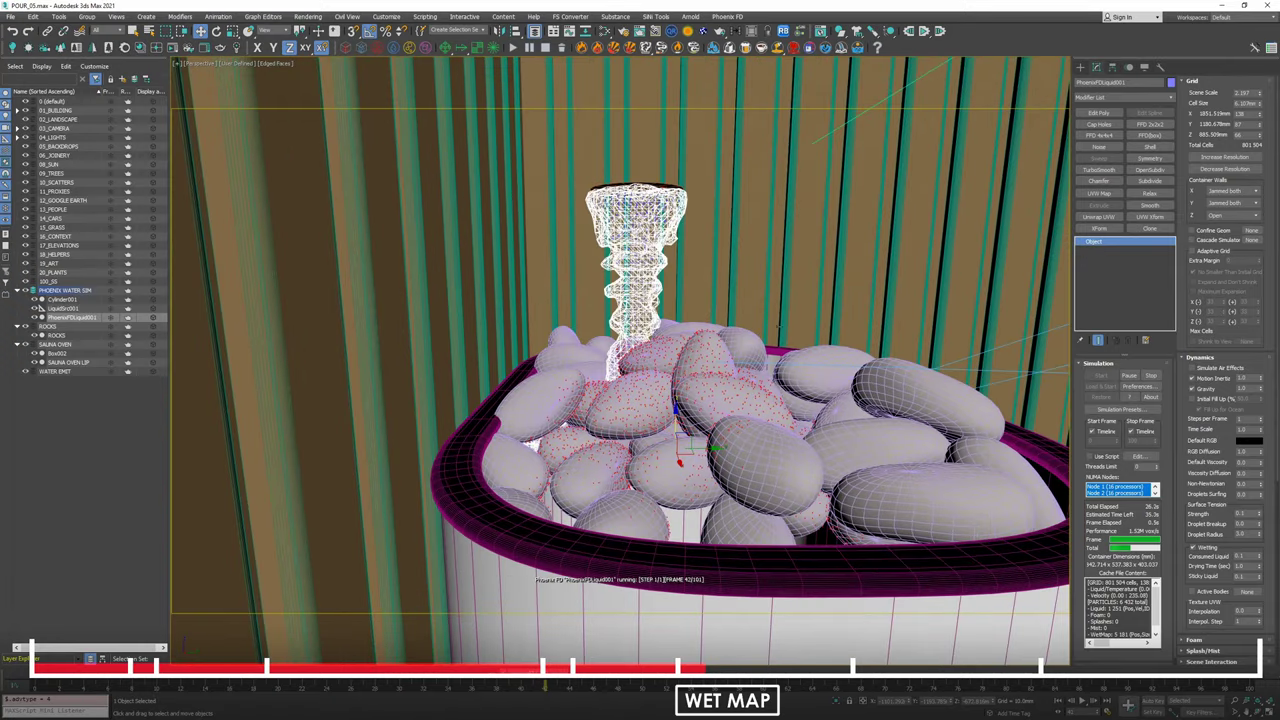
click(1148, 379)
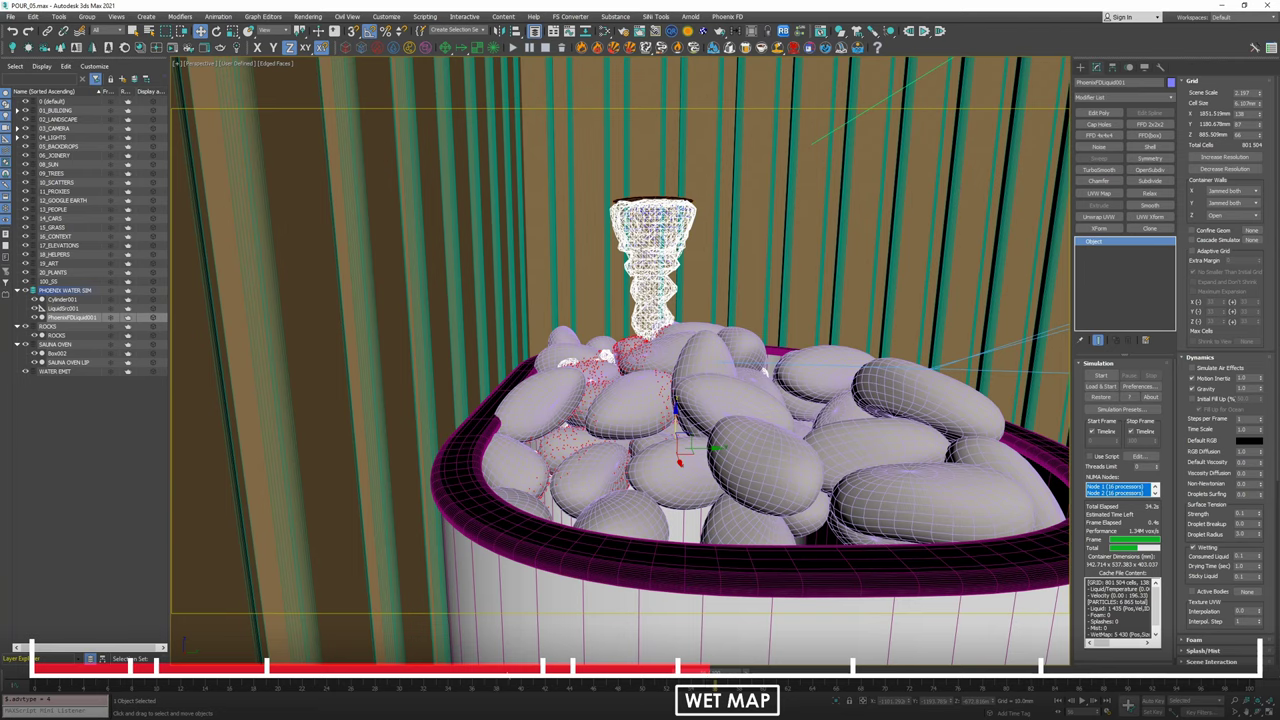
drag(697, 678, 60, 686)
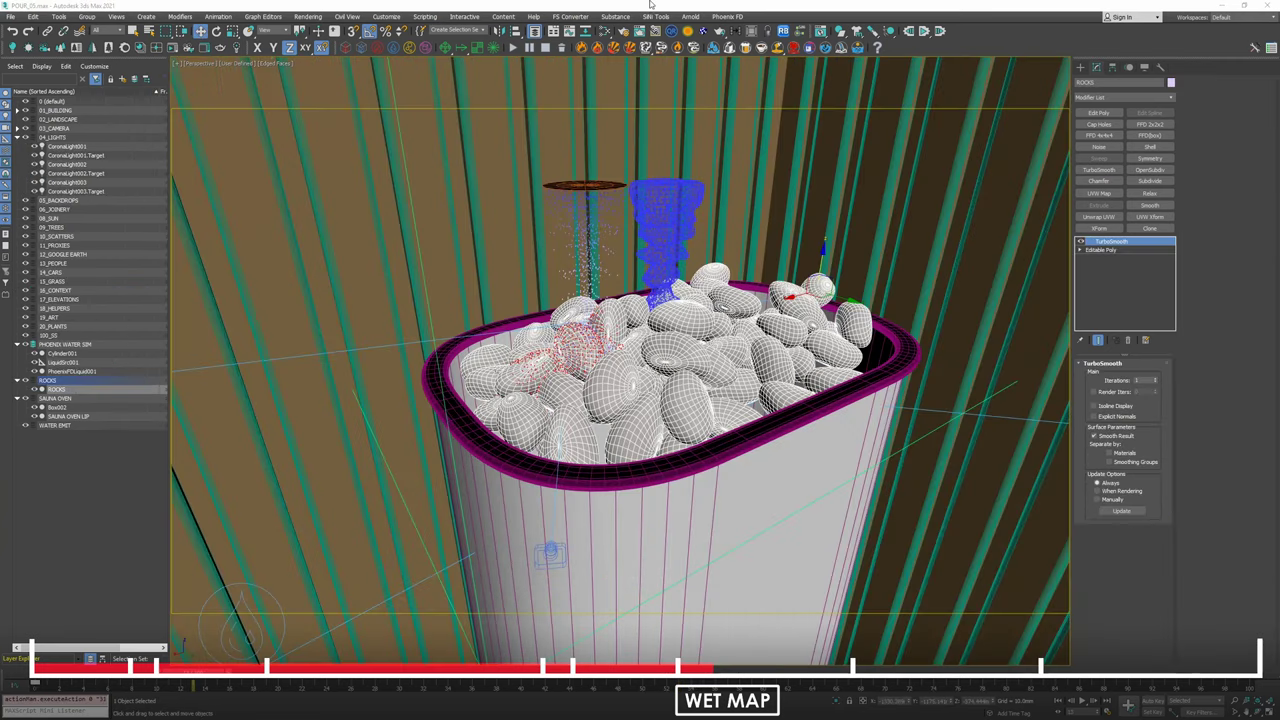
Select the sauna rocks and add a PhoenixFDParticleTex map in an empty area of the material graph.
mouse_move(584, 356)
middle_down()
mouse_move(623, 354)
mouse_move(599, 338)
middle_up()
alt+middle_drag(565, 470, 627, 489)
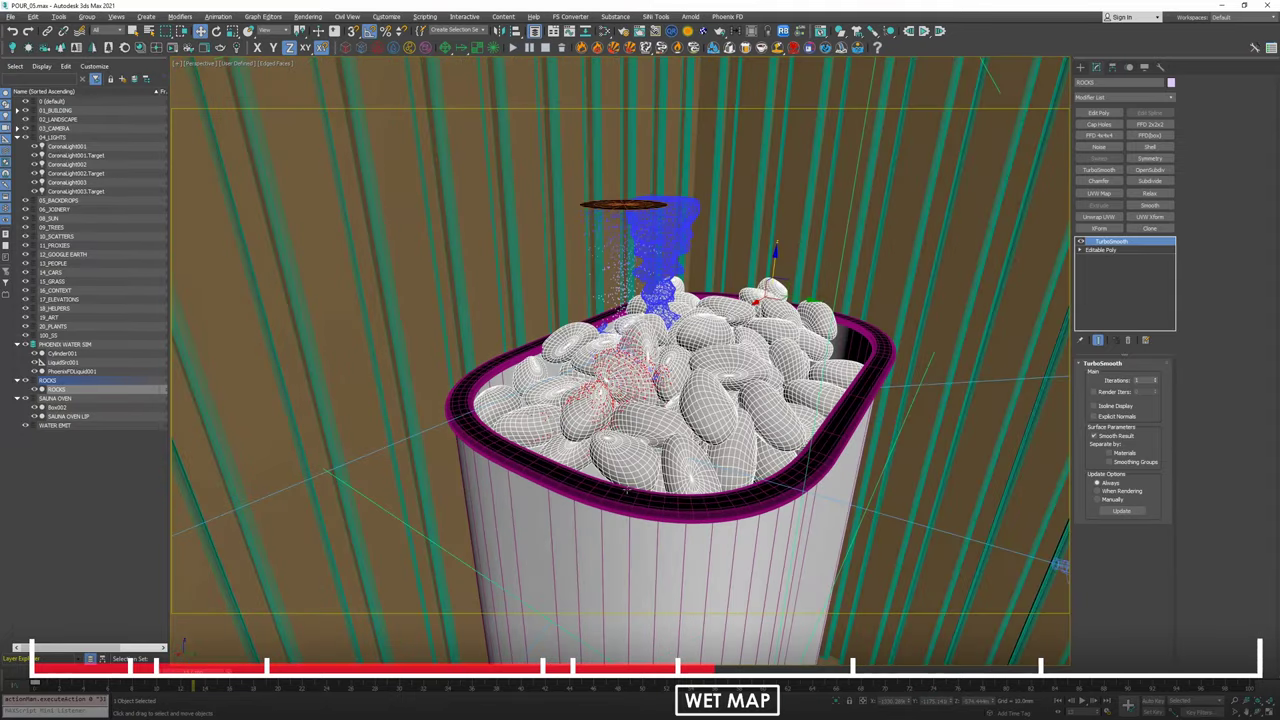
click(648, 357)
key(m)
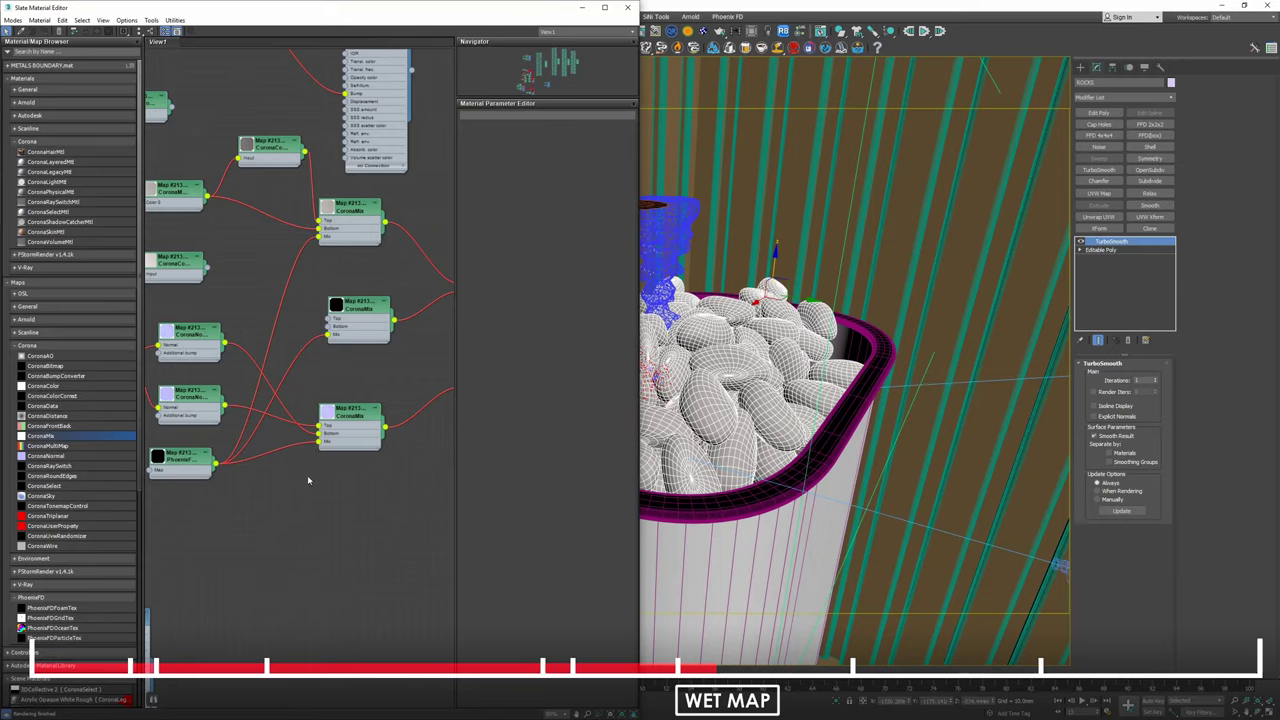
scroll(251, 363, up, 3)
middle_drag(284, 412, 57, 328)
middle_drag(355, 435, 218, 386)
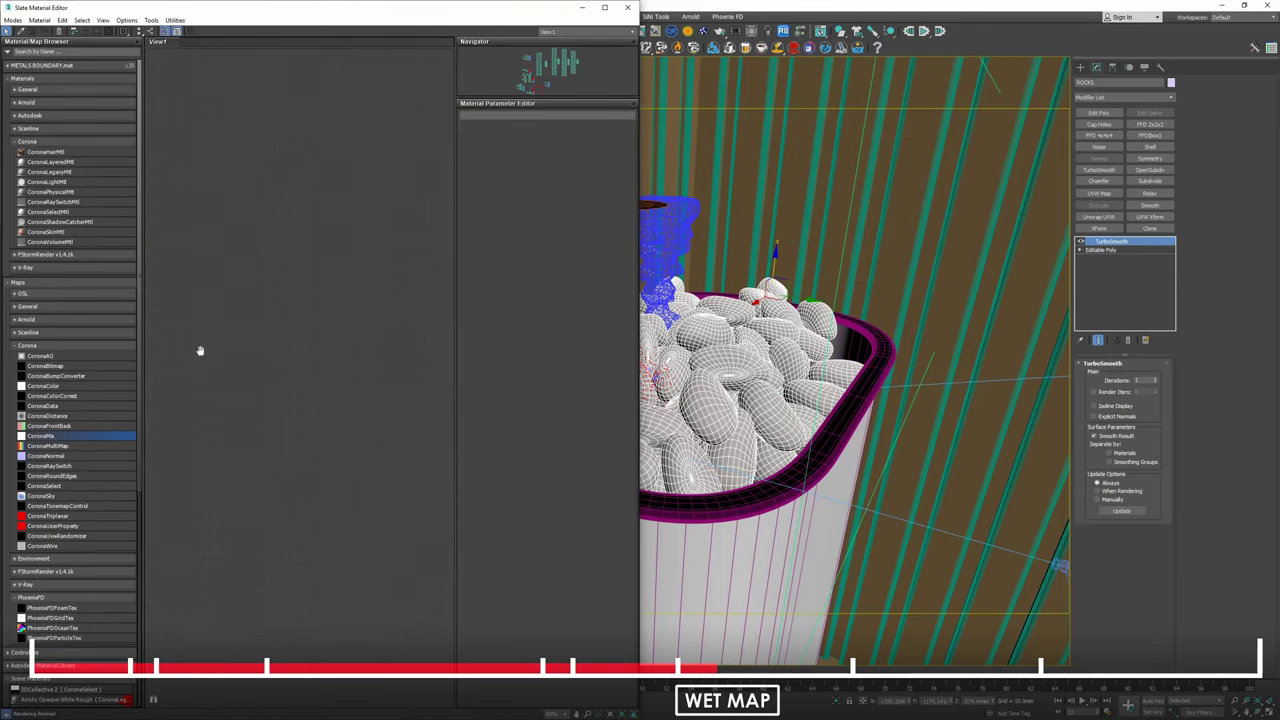
click(56, 638)
drag(56, 638, 352, 404)
double_click(353, 404)
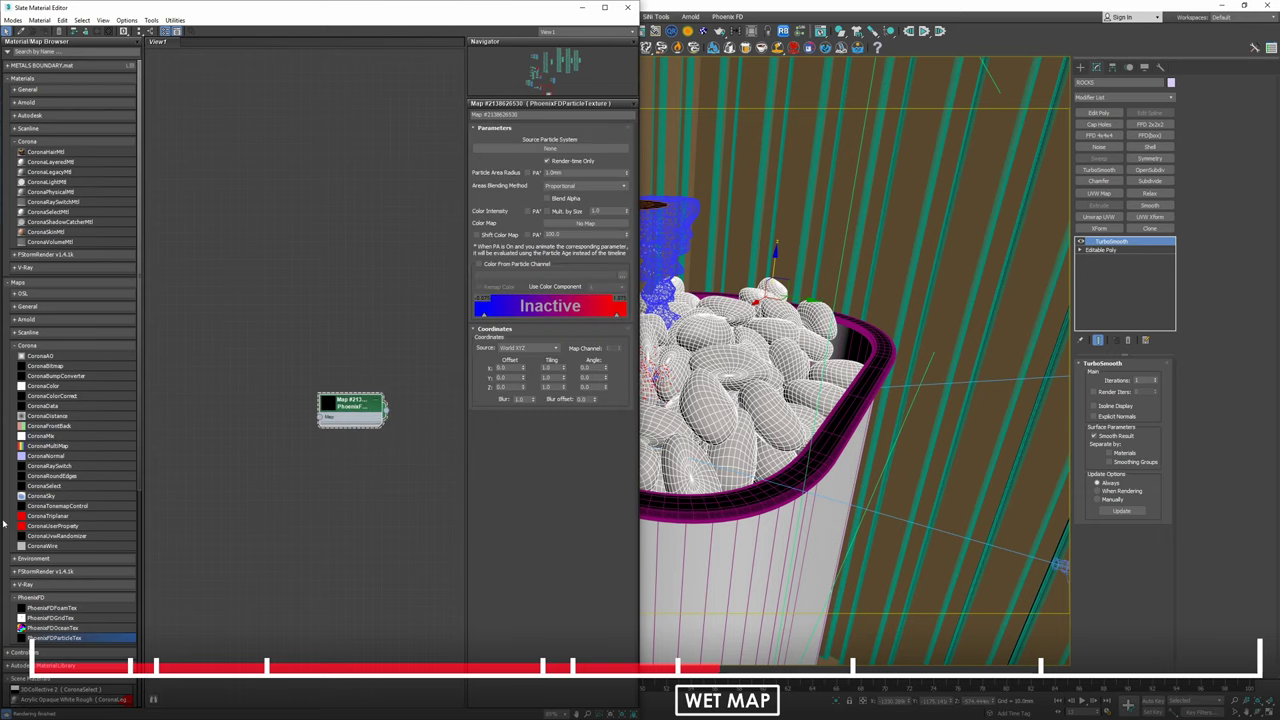
Turn off Show Incompatible in the material and map browser options.
right_click(5, 522)
right_click(4, 461)
click(2, 456)
right_click(5, 441)
right_click(4, 433)
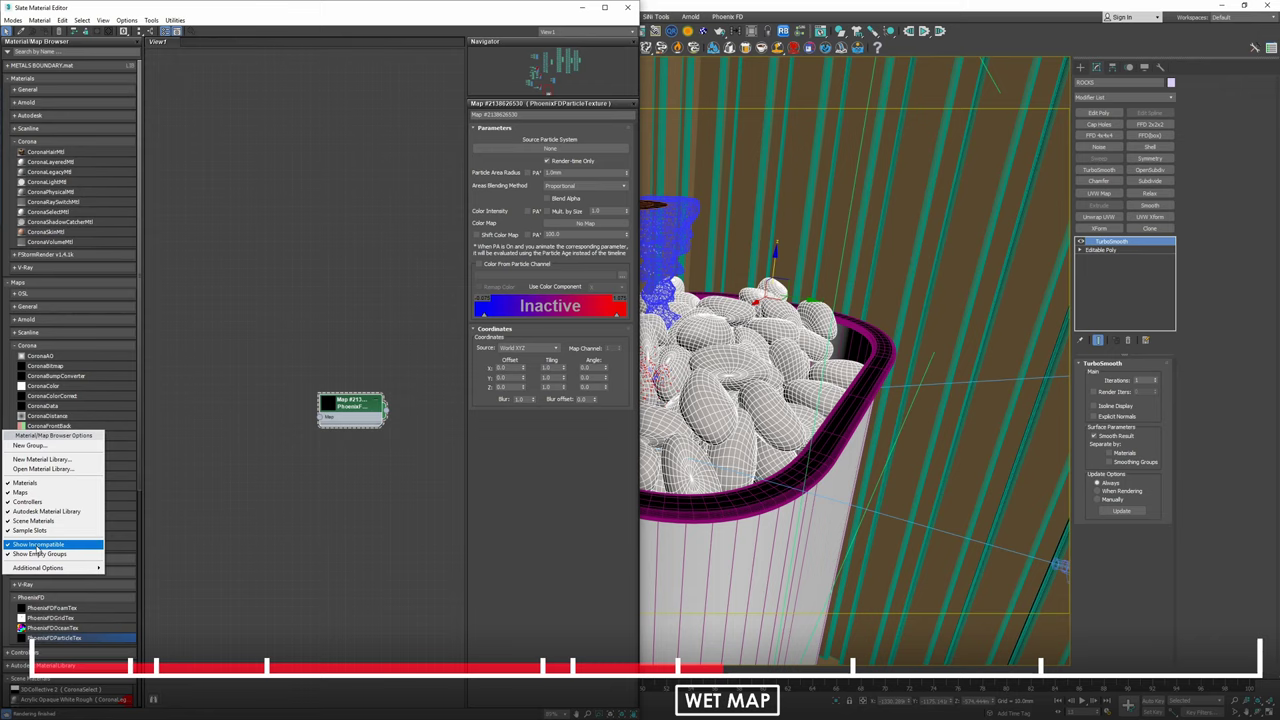
click(37, 547)
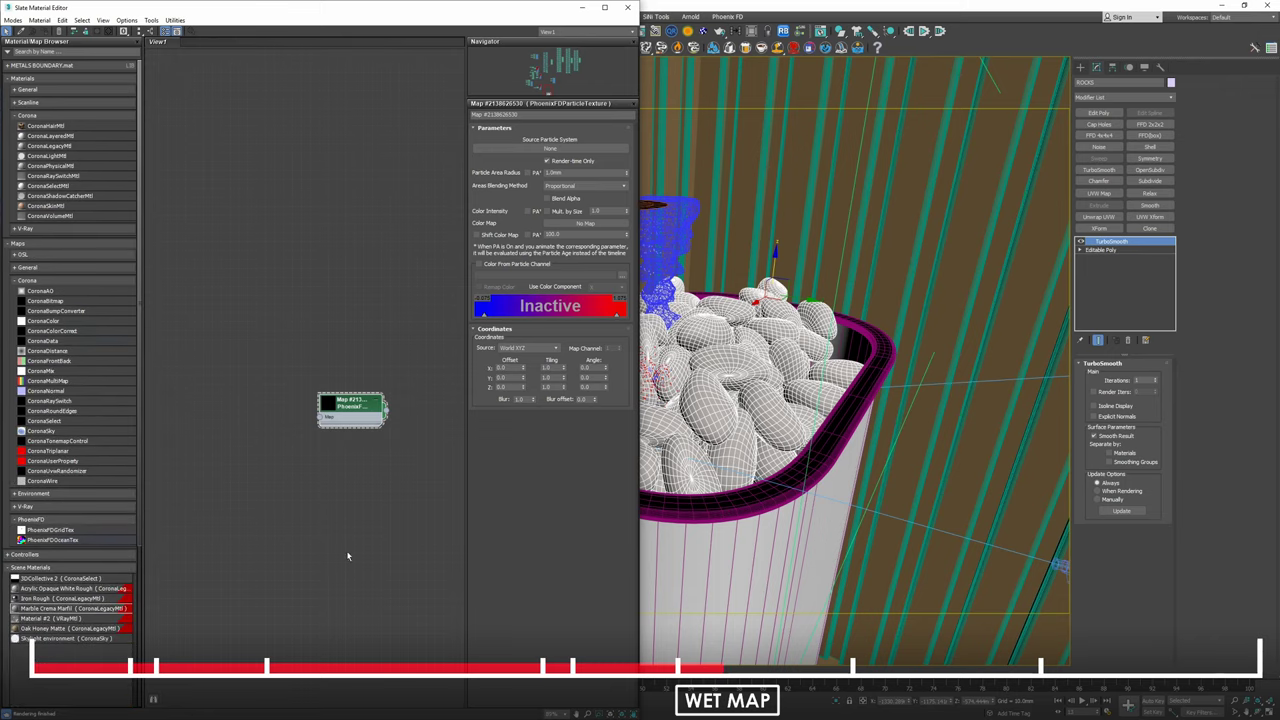
drag(349, 410, 313, 410)
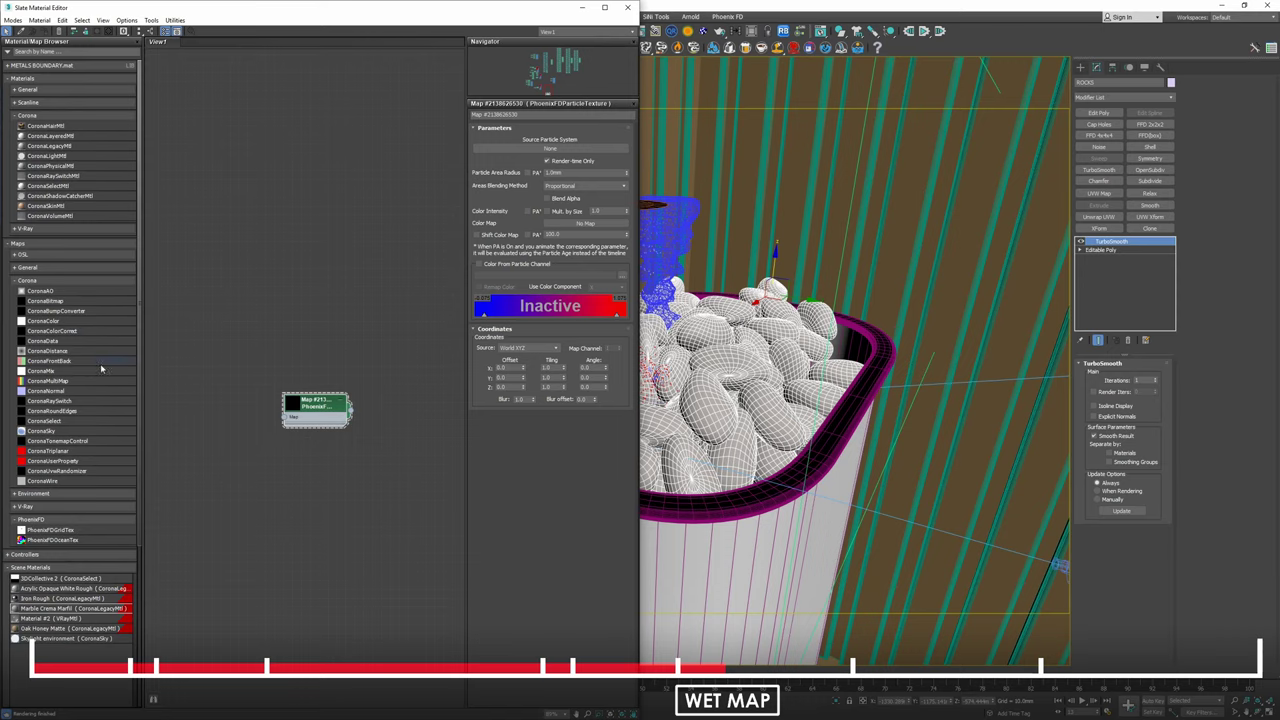
Turn Show Incompatible back on for the material and map browser.
right_click(13, 398)
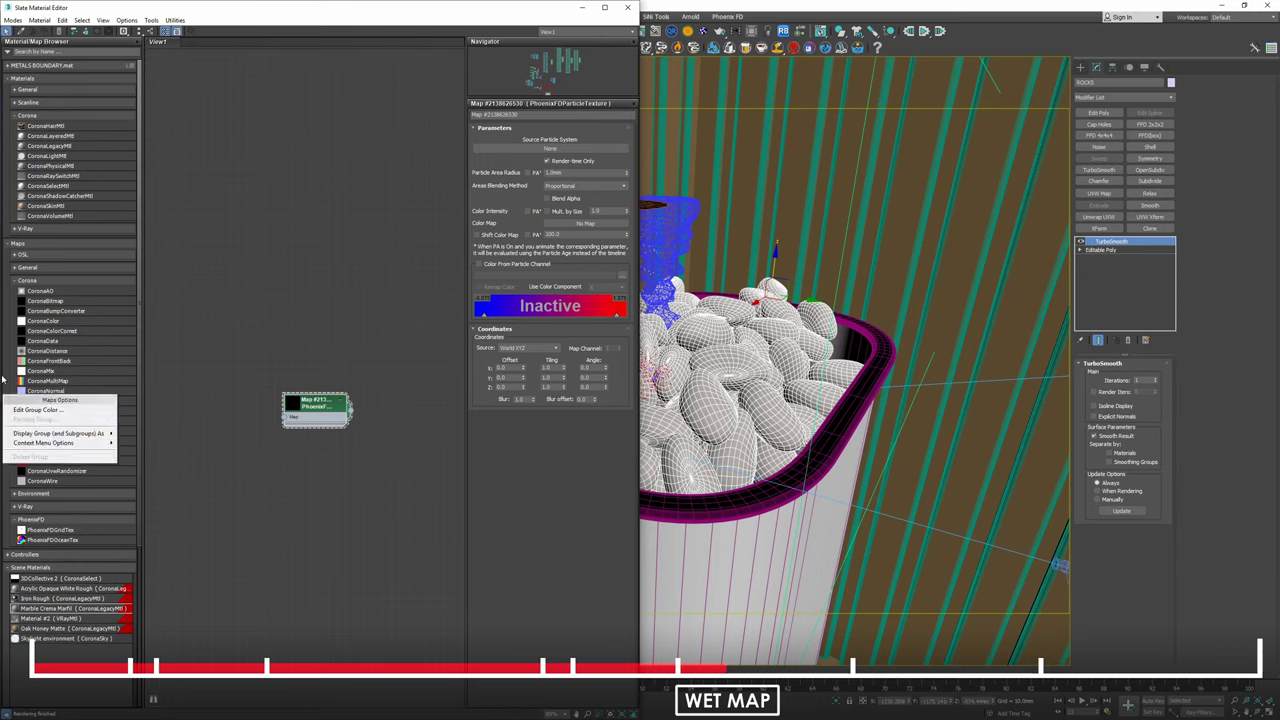
click(2, 380)
right_click(2, 384)
right_click(4, 371)
right_click(3, 362)
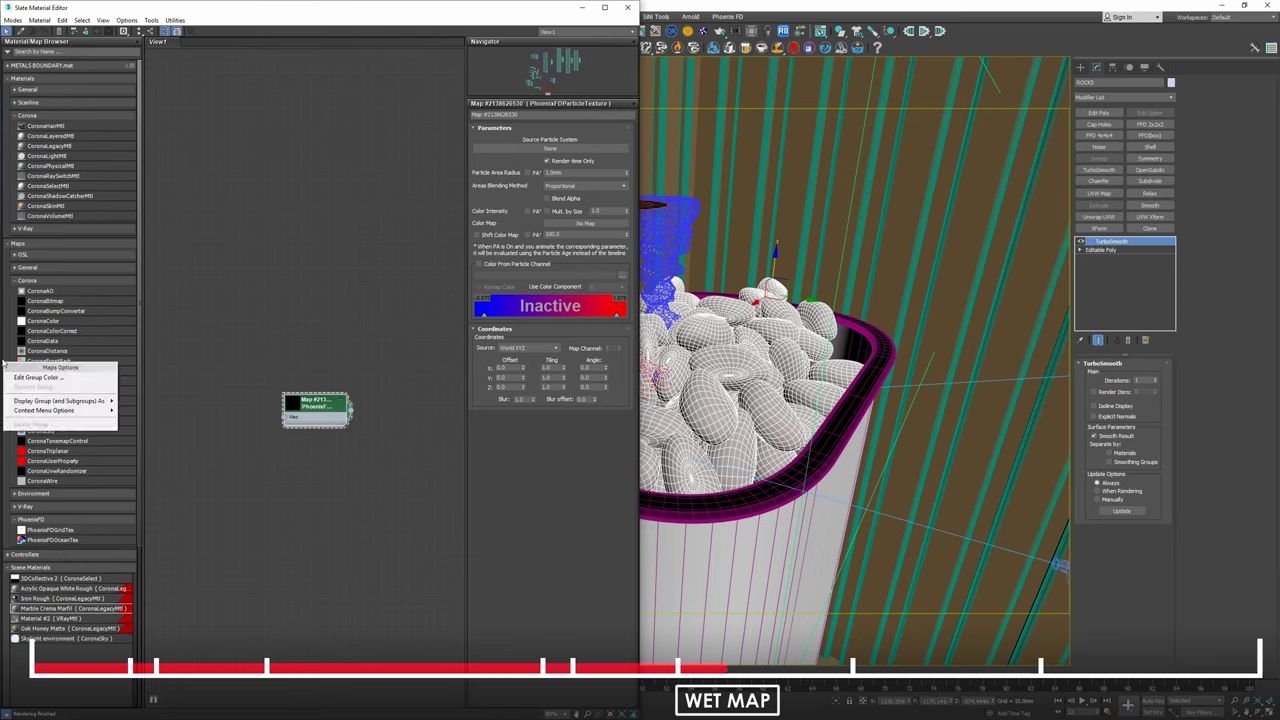
click(4, 364)
right_click(3, 345)
right_click(4, 333)
click(4, 333)
right_click(4, 316)
right_click(3, 304)
click(2, 294)
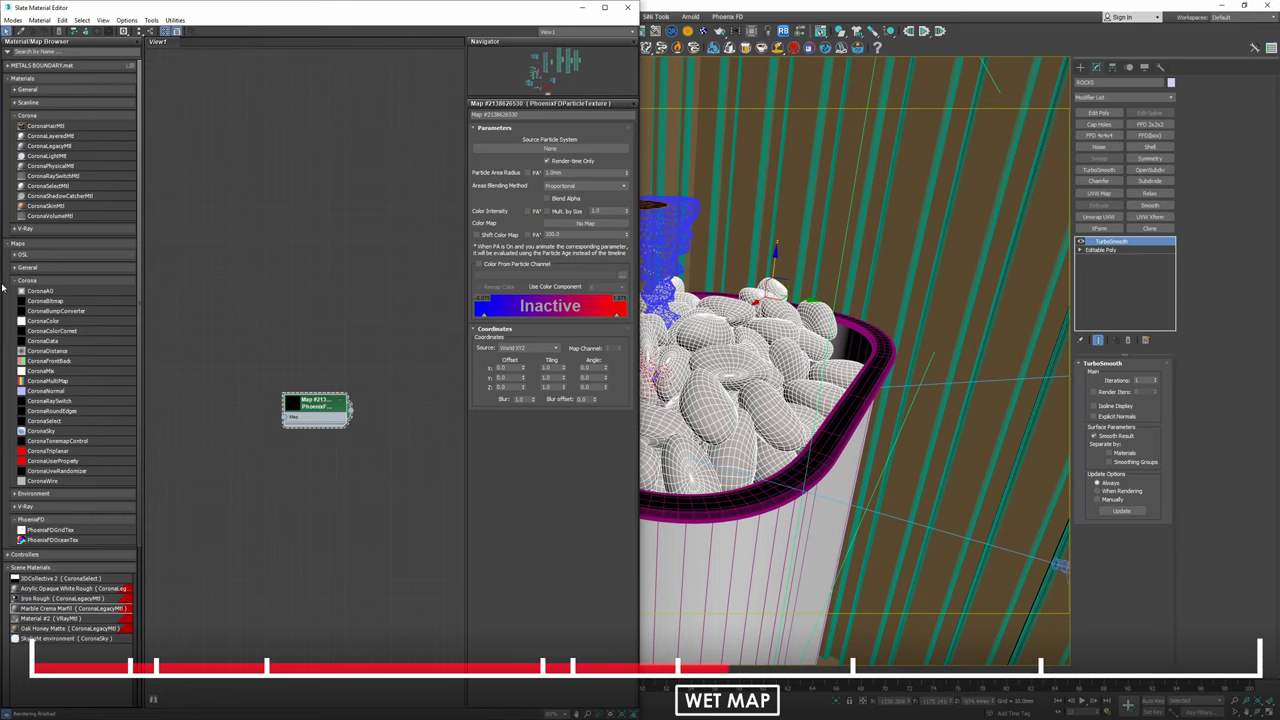
right_click(3, 287)
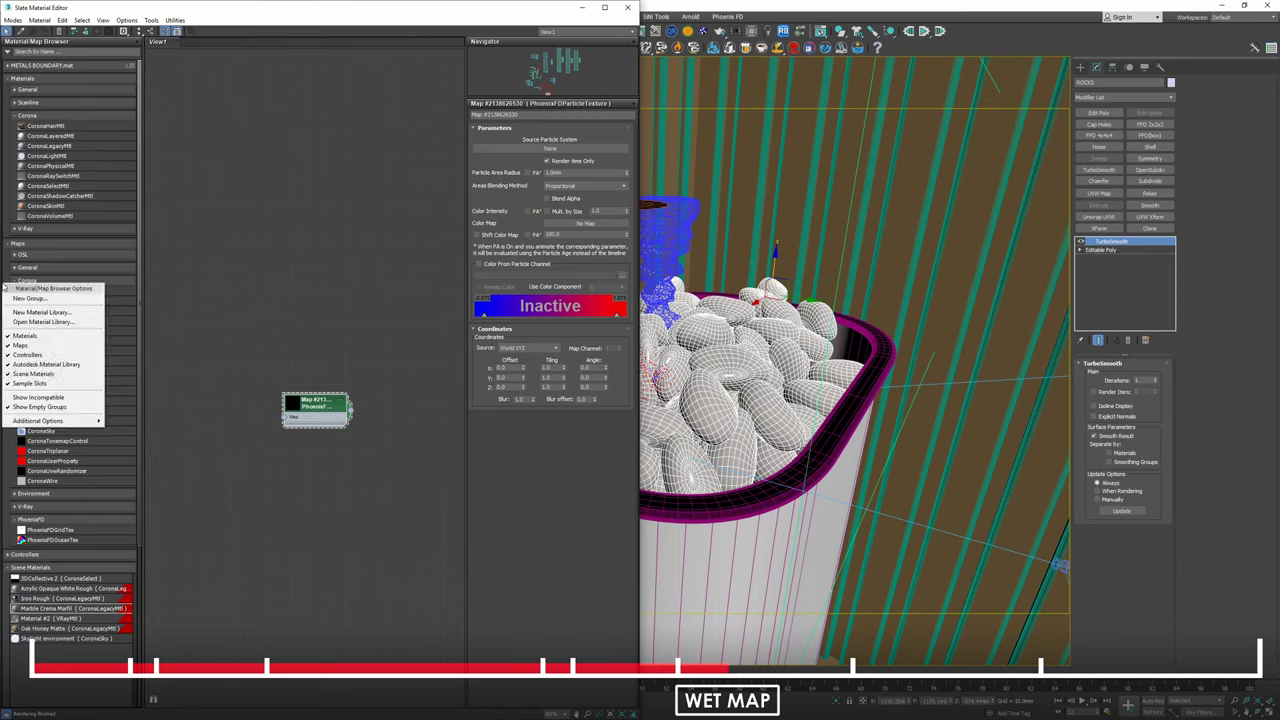
click(32, 398)
Move the particle texture node up to the rock material's node tree, below its CoronaMix maps.
drag(300, 419, 177, 444)
middle_drag(271, 405, 451, 494)
scroll(447, 402, down, 3)
drag(448, 492, 239, 425)
middle_drag(271, 426, 388, 530)
scroll(388, 530, down, 3)
scroll(386, 530, up, 1)
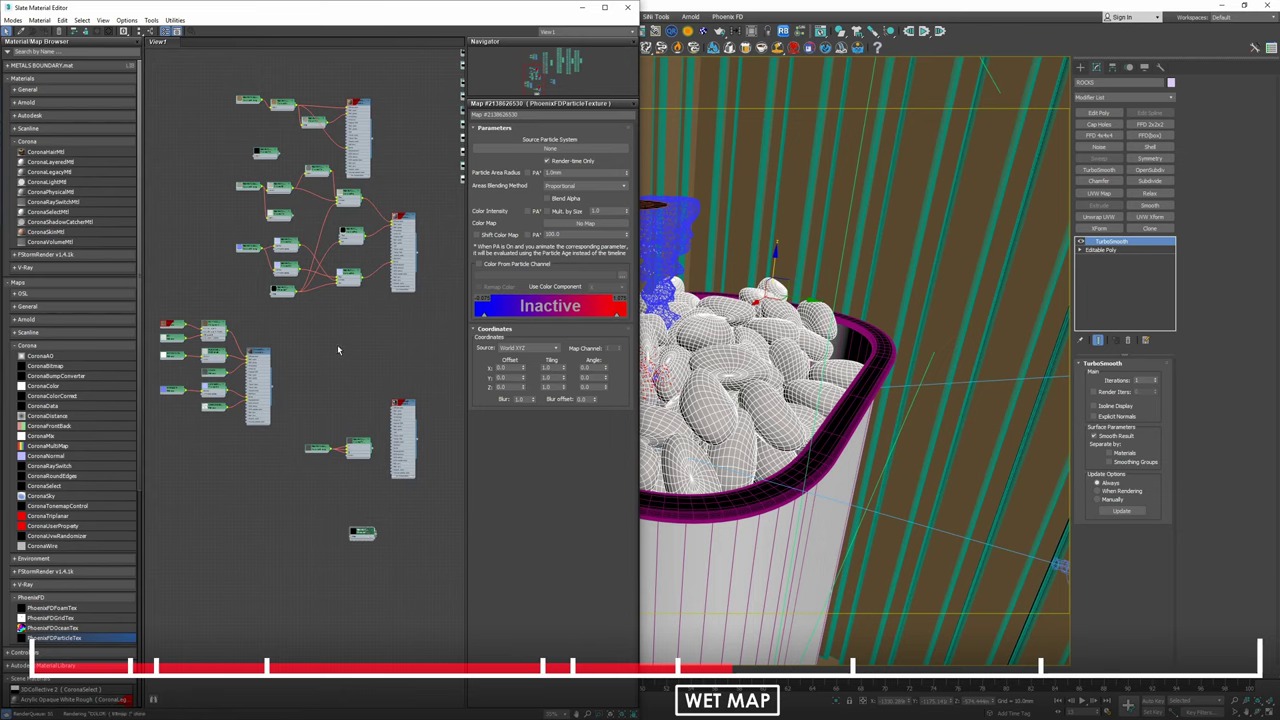
drag(367, 541, 347, 322)
scroll(370, 296, up, 5)
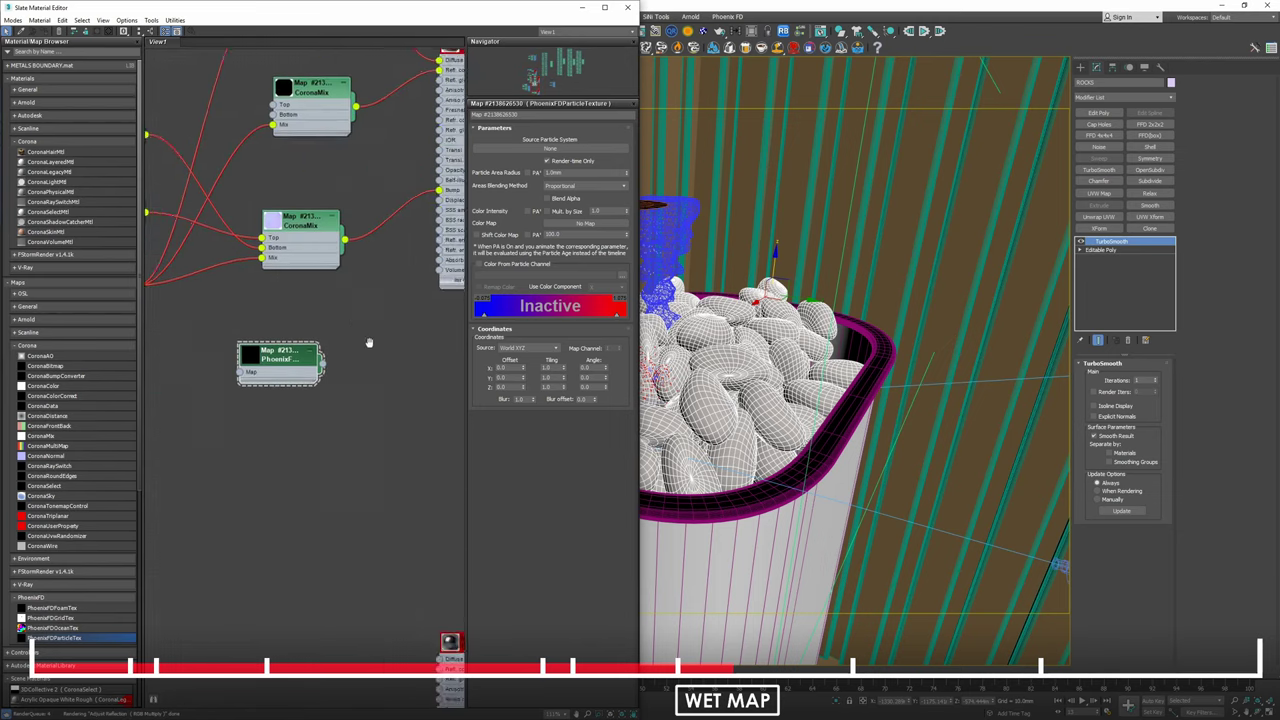
middle_drag(335, 326, 408, 485)
Set the particle texture's source particle system to the WetMap particles of PhoenixFDLiquid001.
drag(527, 8, 914, 72)
click(937, 212)
click(936, 212)
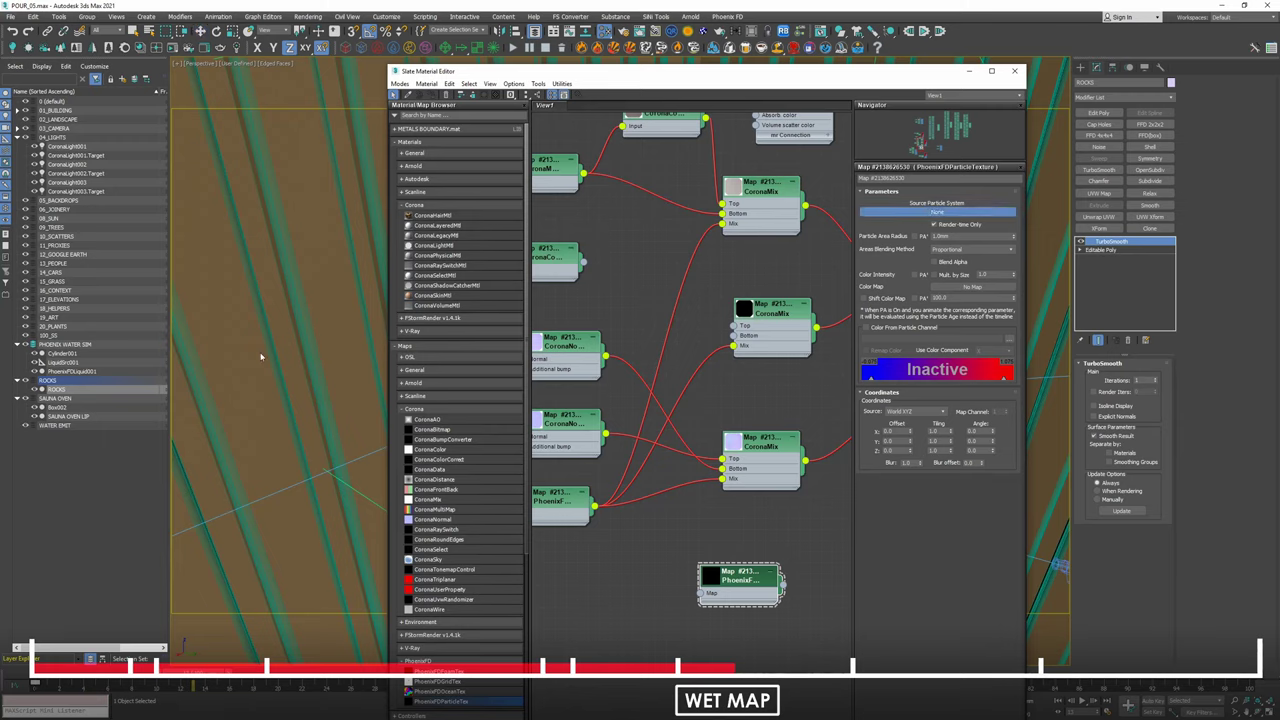
click(60, 371)
click(577, 307)
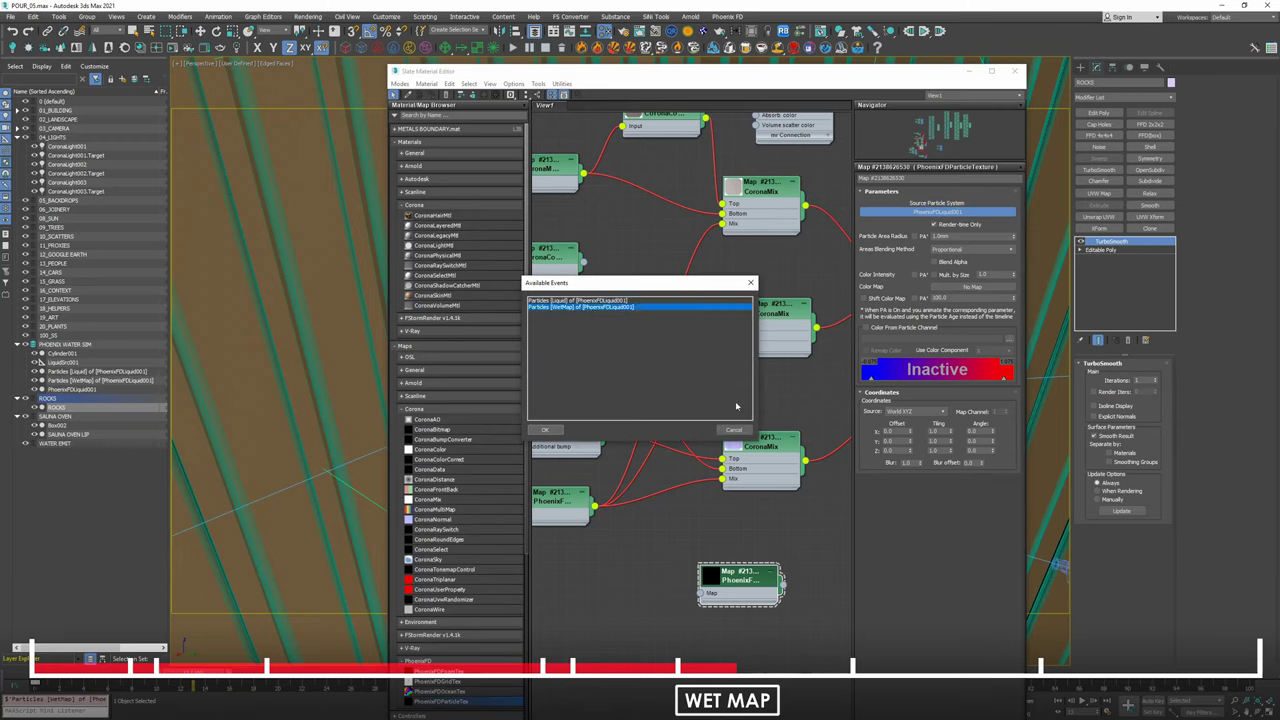
click(545, 429)
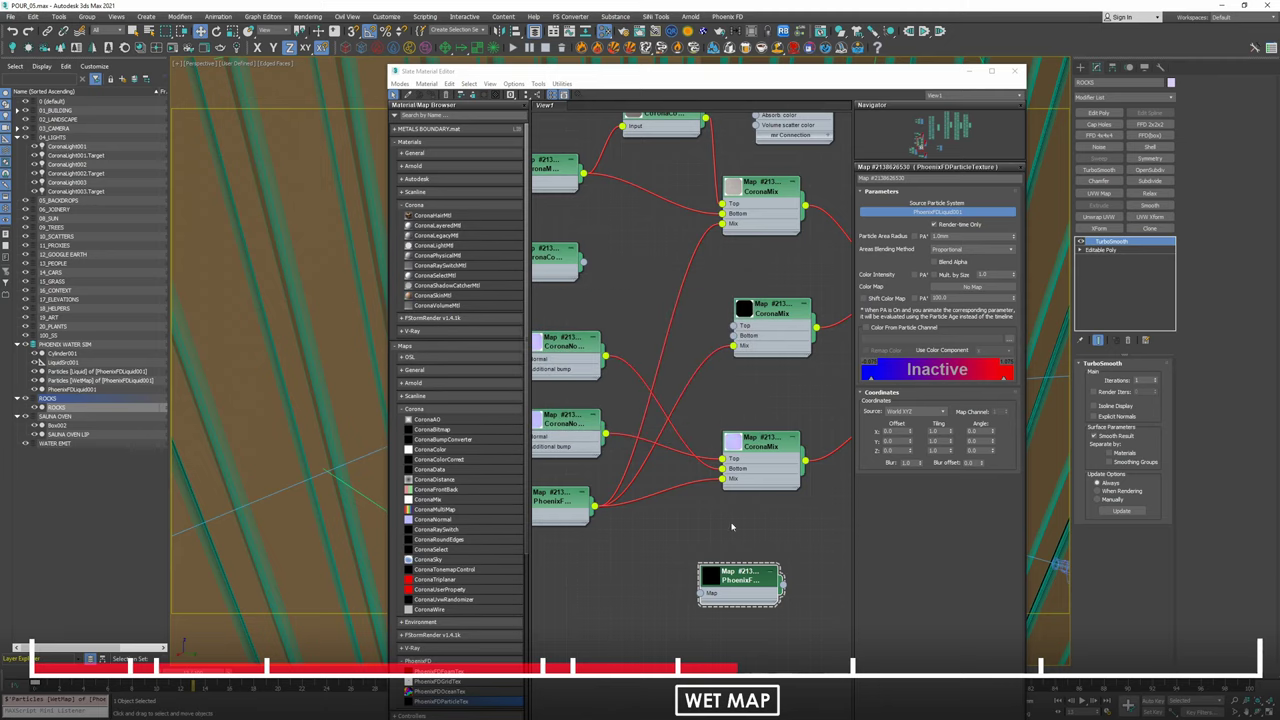
Turn off the particle texture's Render-time Only option and place its node below the bump CoronaMix map.
drag(740, 585, 638, 608)
middle_drag(723, 562, 691, 474)
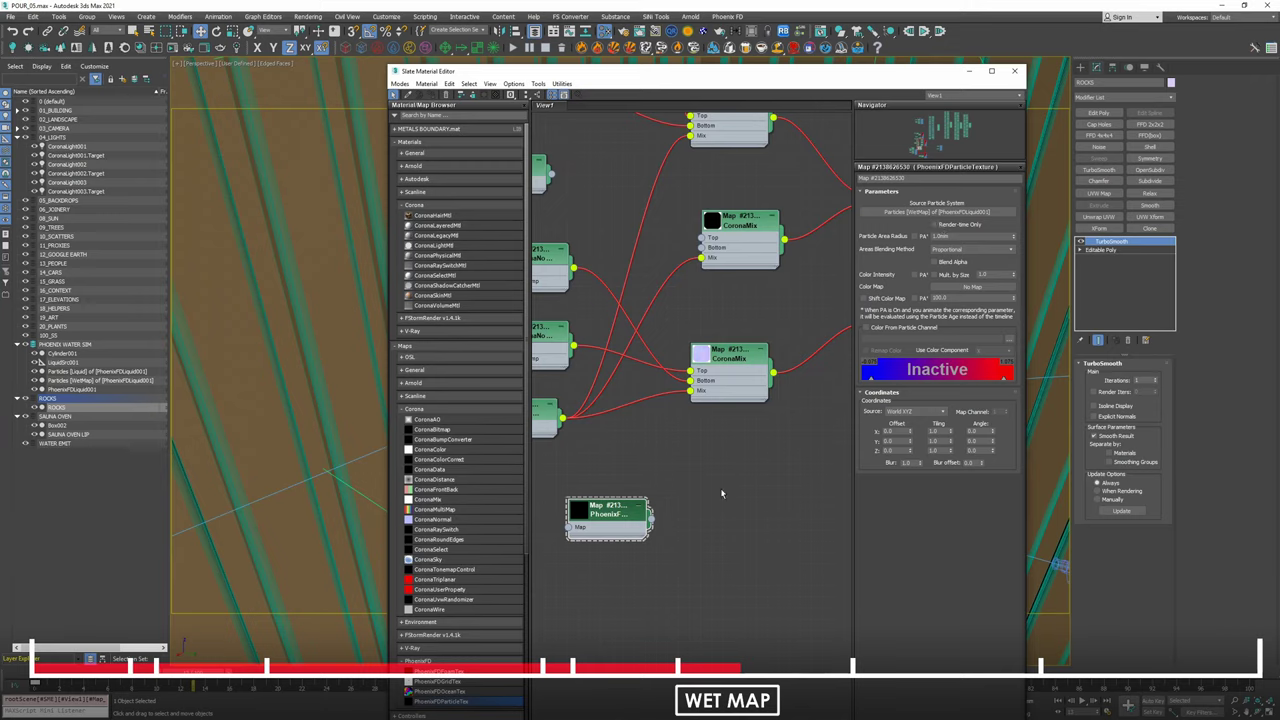
middle_drag(722, 493, 734, 461)
scroll(692, 508, down, 1)
middle_drag(716, 357, 623, 382)
middle_drag(603, 491, 648, 484)
drag(577, 542, 677, 493)
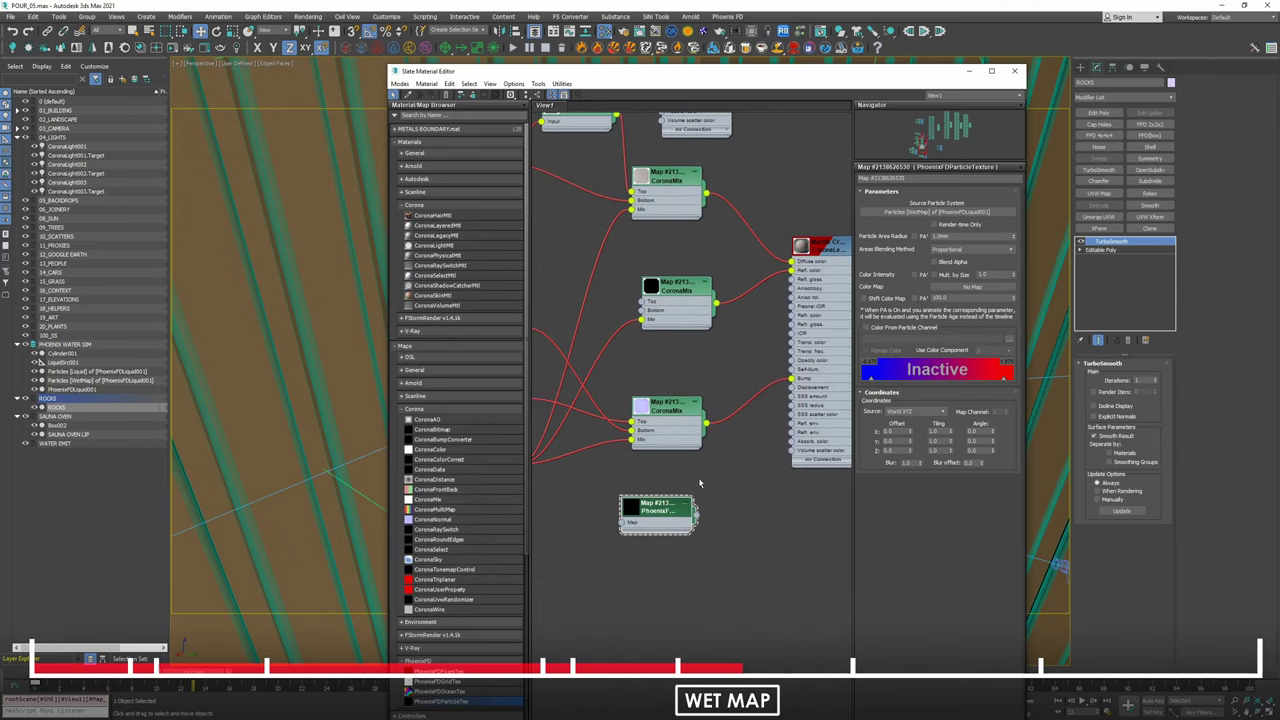
Reposition the marble material node and feed the particle texture through a new CoronaMix's Mix input into the material's Diffuse color.
middle_drag(801, 338, 726, 386)
drag(759, 301, 809, 269)
middle_drag(683, 491, 686, 463)
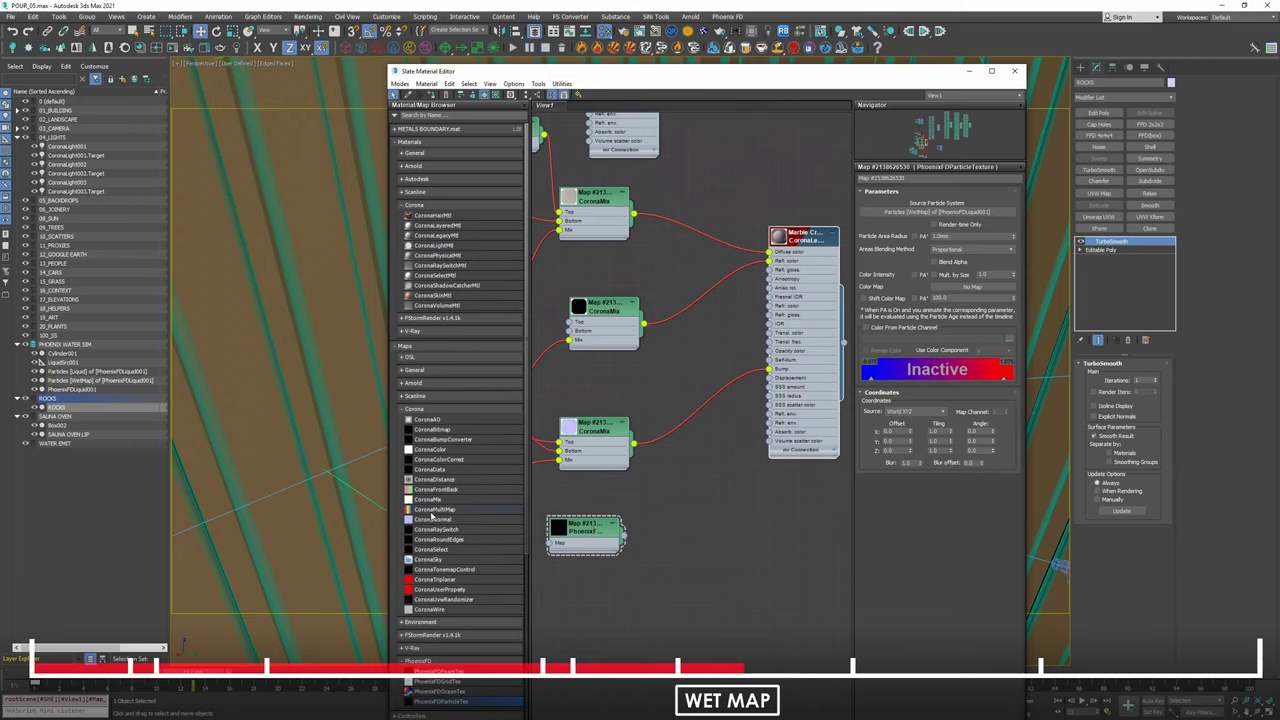
drag(431, 500, 770, 254)
double_click(745, 520)
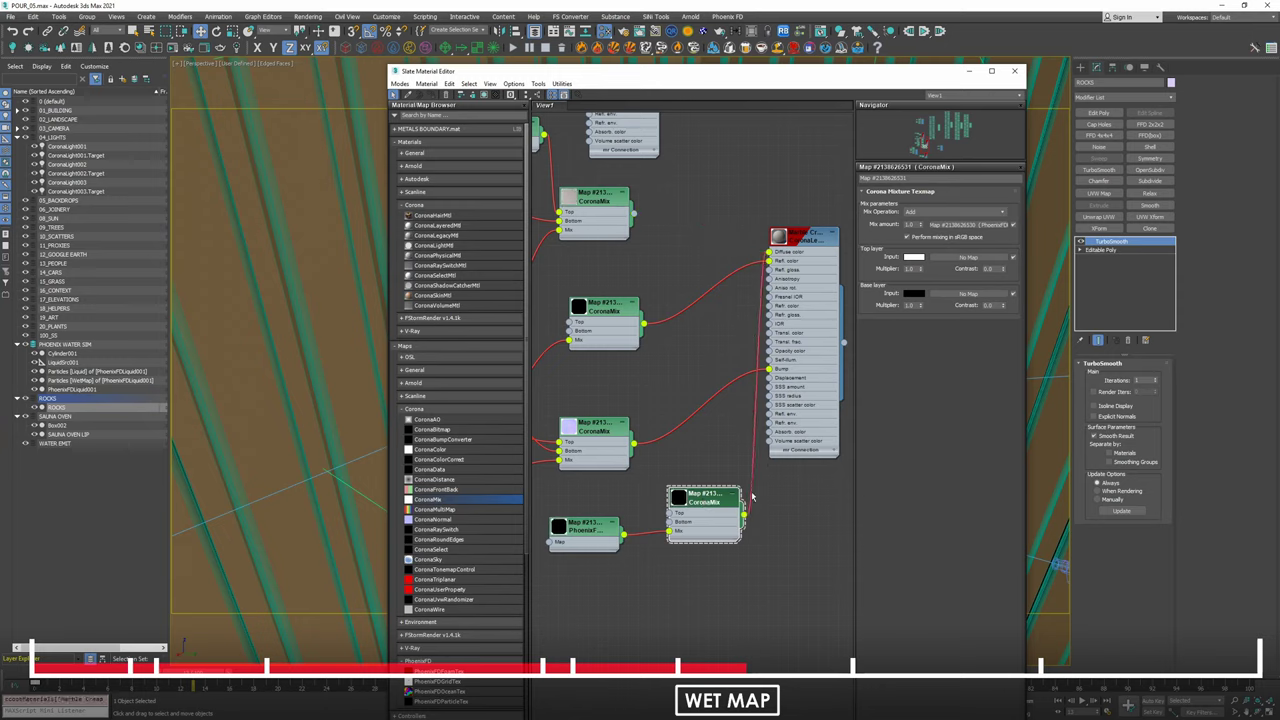
Swap the new CoronaMix's colors to a black top layer and white base layer, and set its operation to Mix.
drag(913, 299, 913, 257)
click(652, 431)
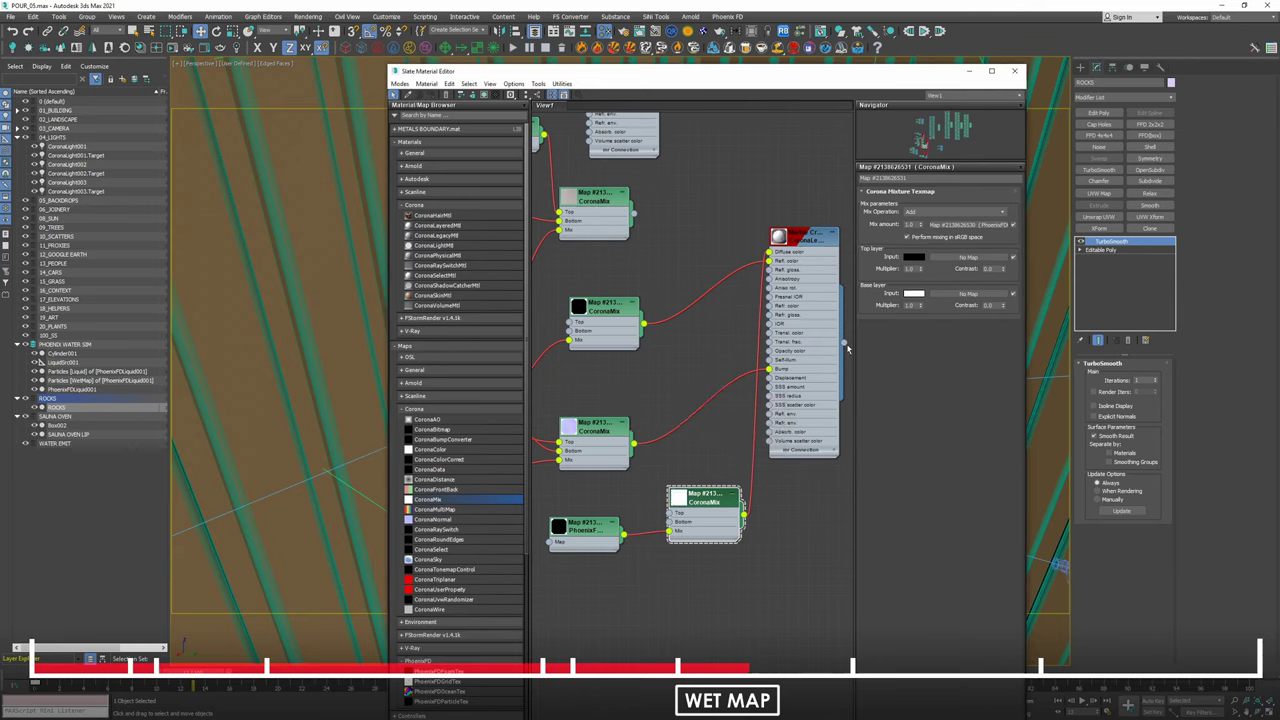
click(925, 211)
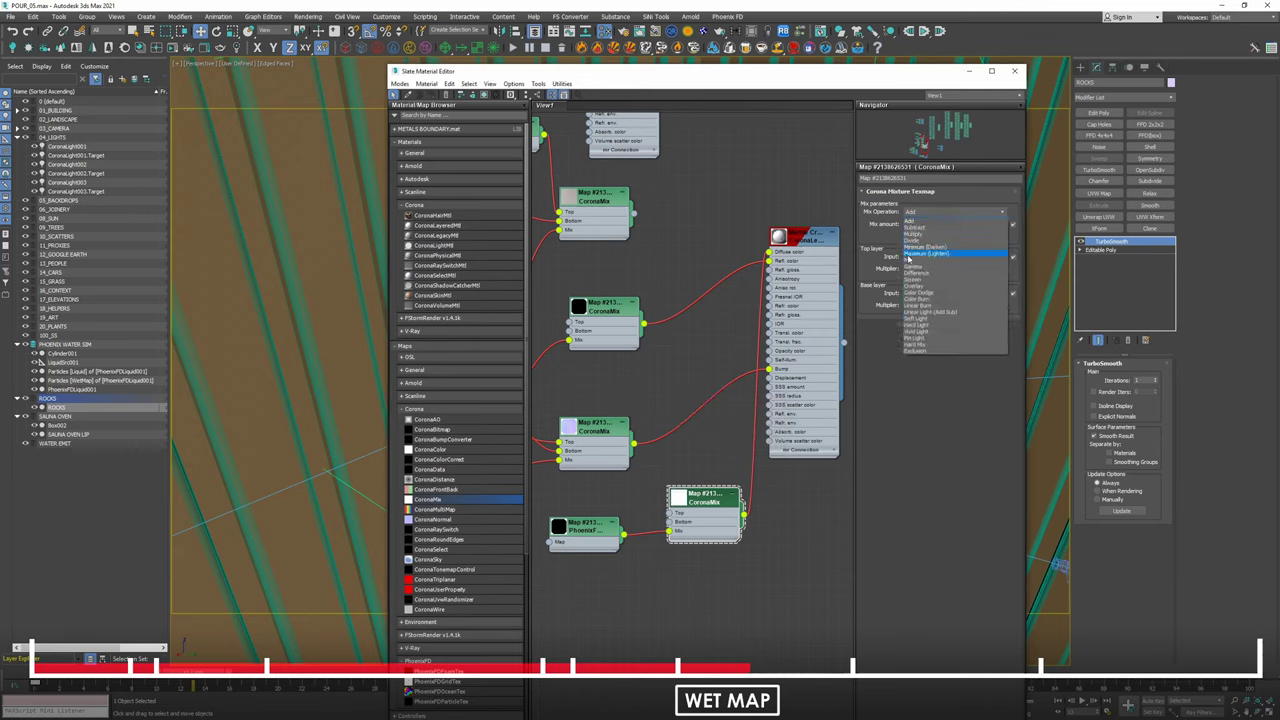
click(911, 258)
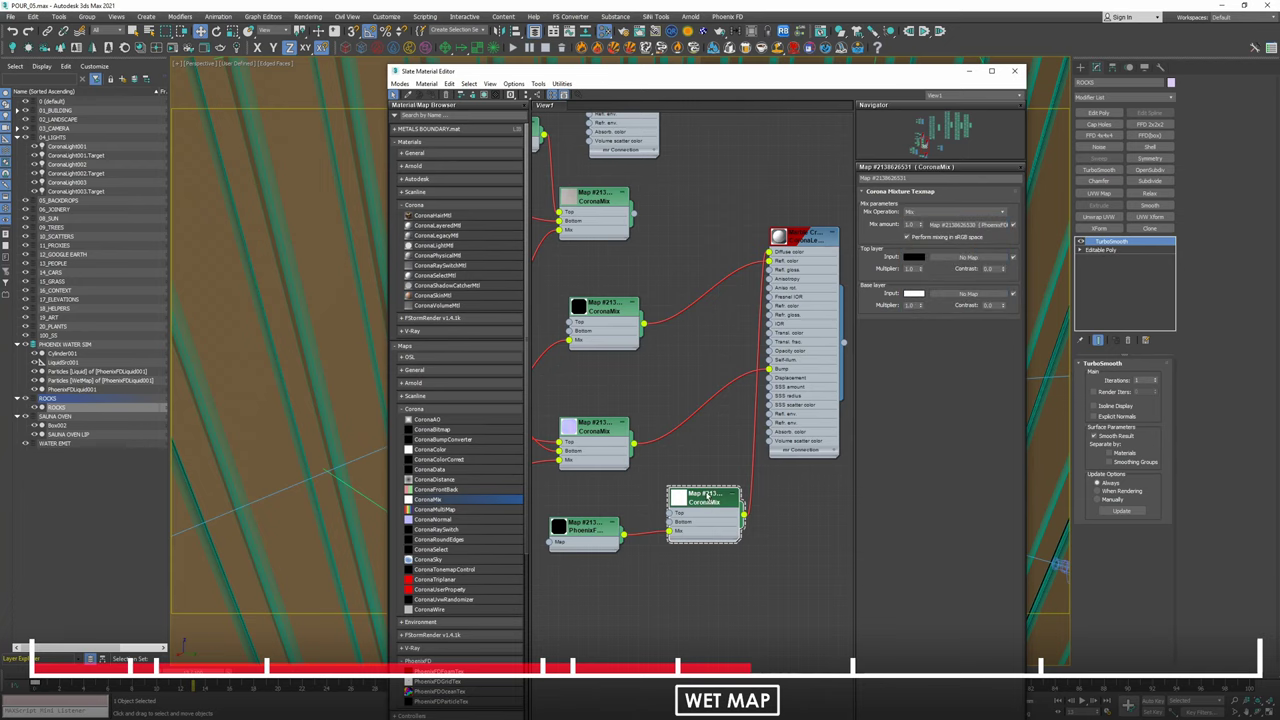
Place the new CoronaMix node beside the marble material, dock the material editor, and show the multi-viewport layout with the Corona interactive view.
drag(704, 497, 713, 197)
middle_drag(776, 165, 728, 159)
drag(797, 77, 652, 56)
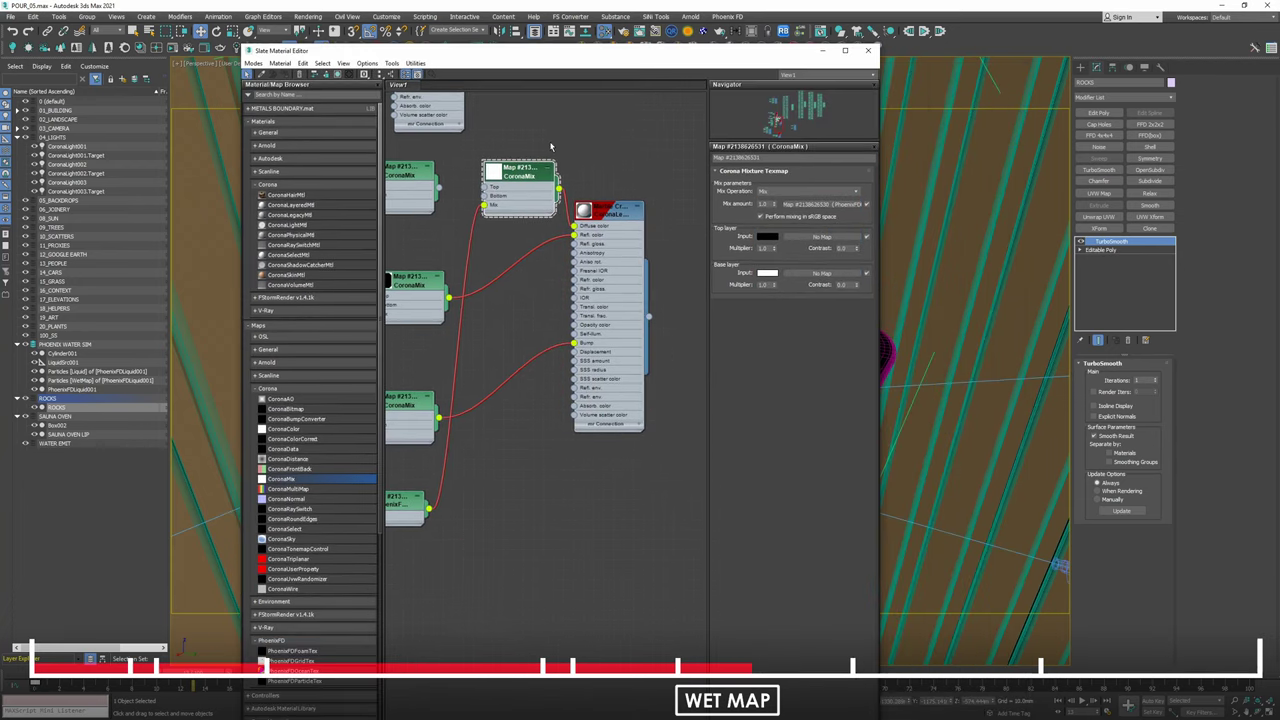
key(super+Left)
key(alt+w)
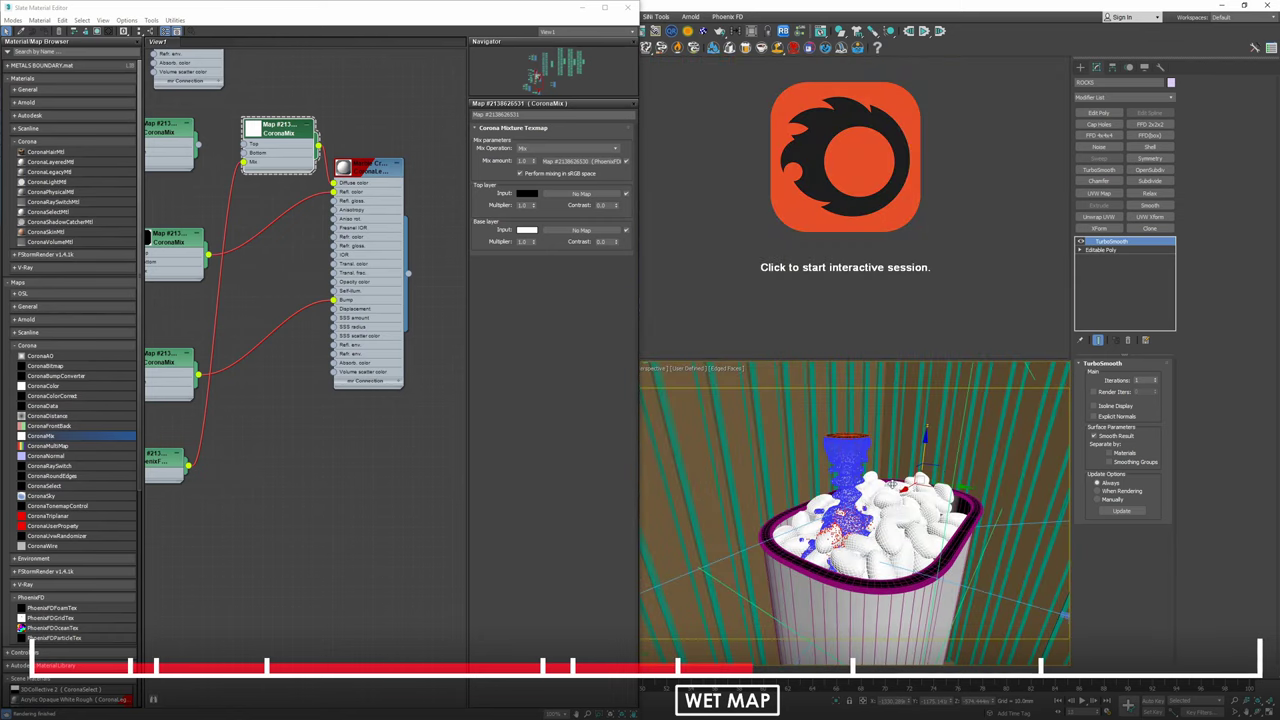
scroll(853, 572, up, 4)
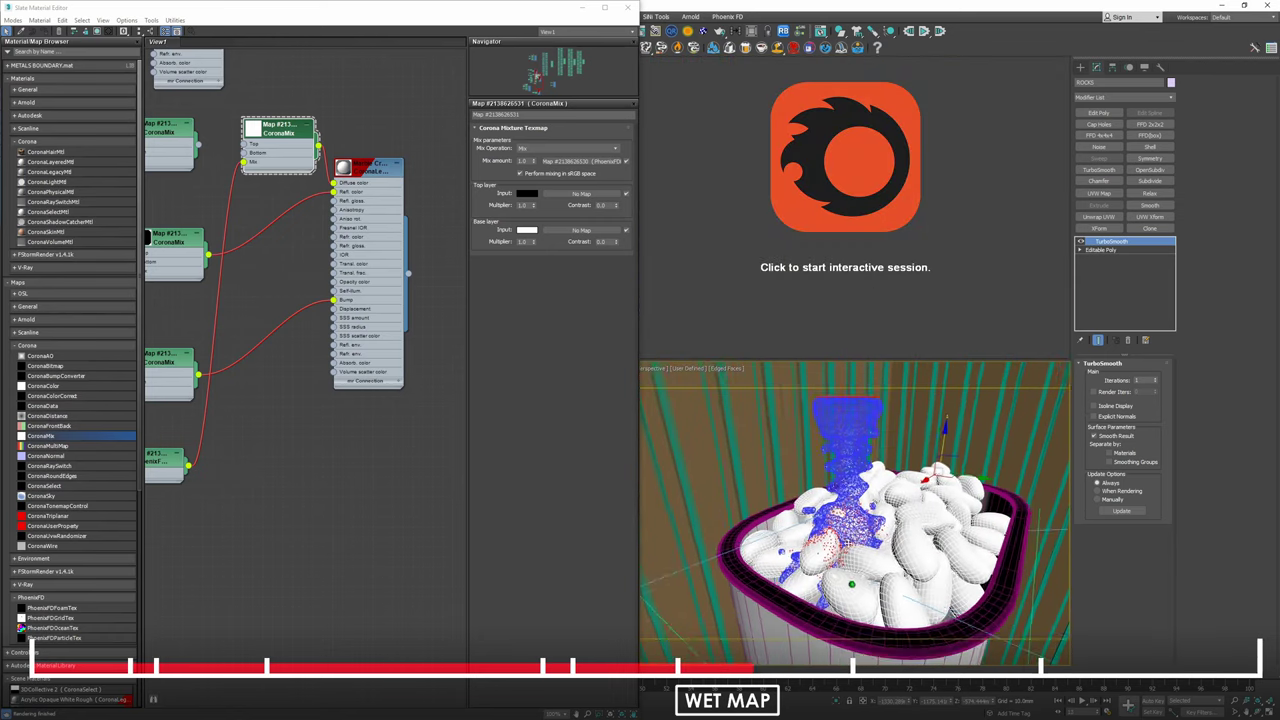
Start the Corona interactive render, minimize the material editor and hide CoronaLight003.
middle_drag(853, 572, 863, 544)
click(864, 229)
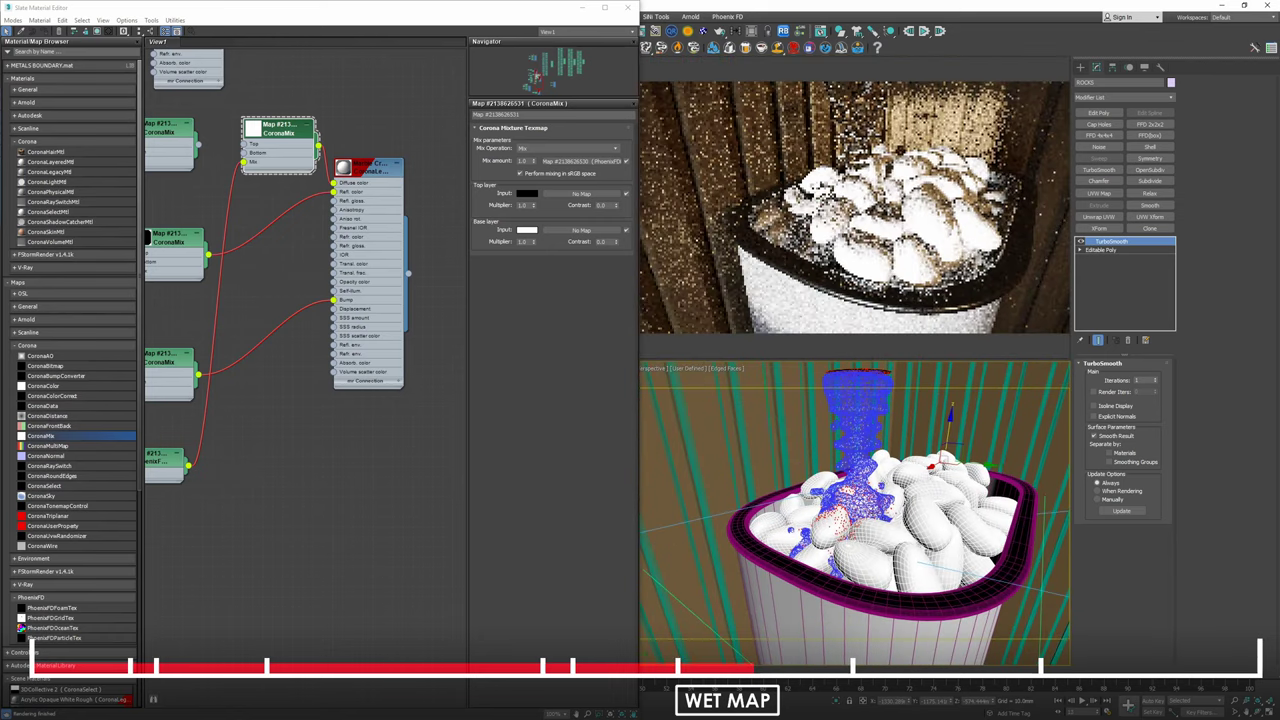
click(585, 9)
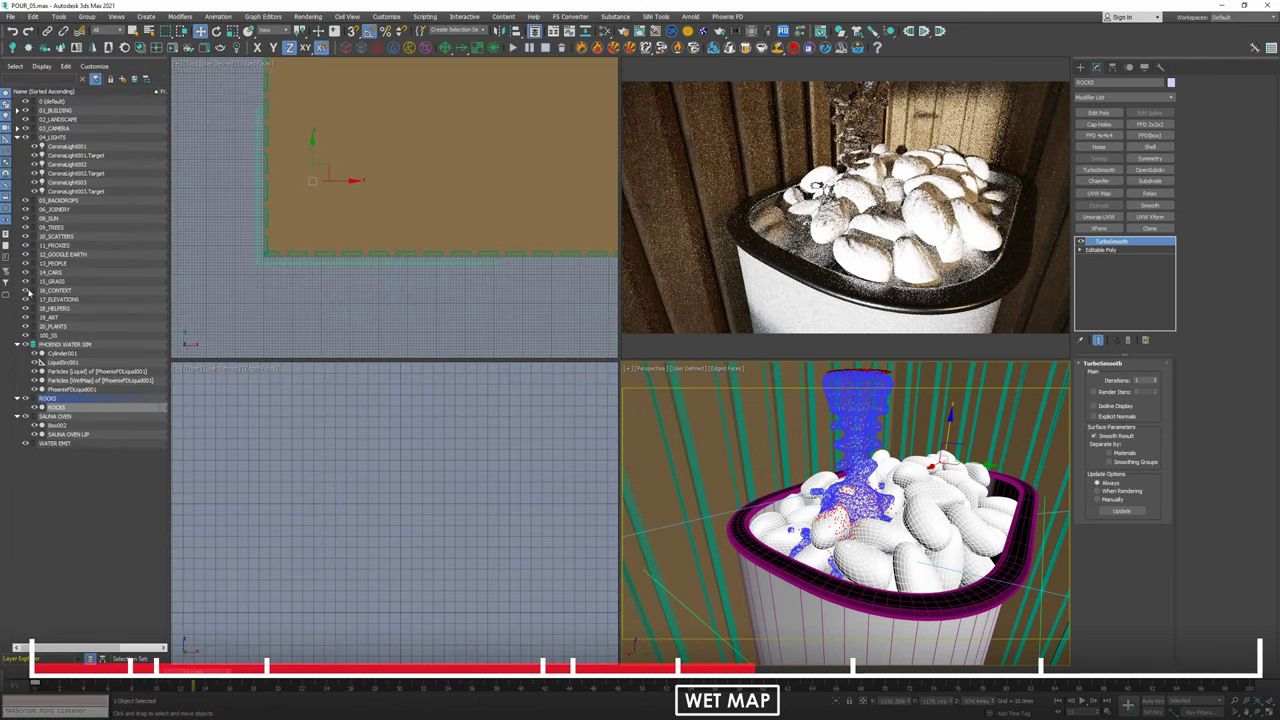
click(34, 183)
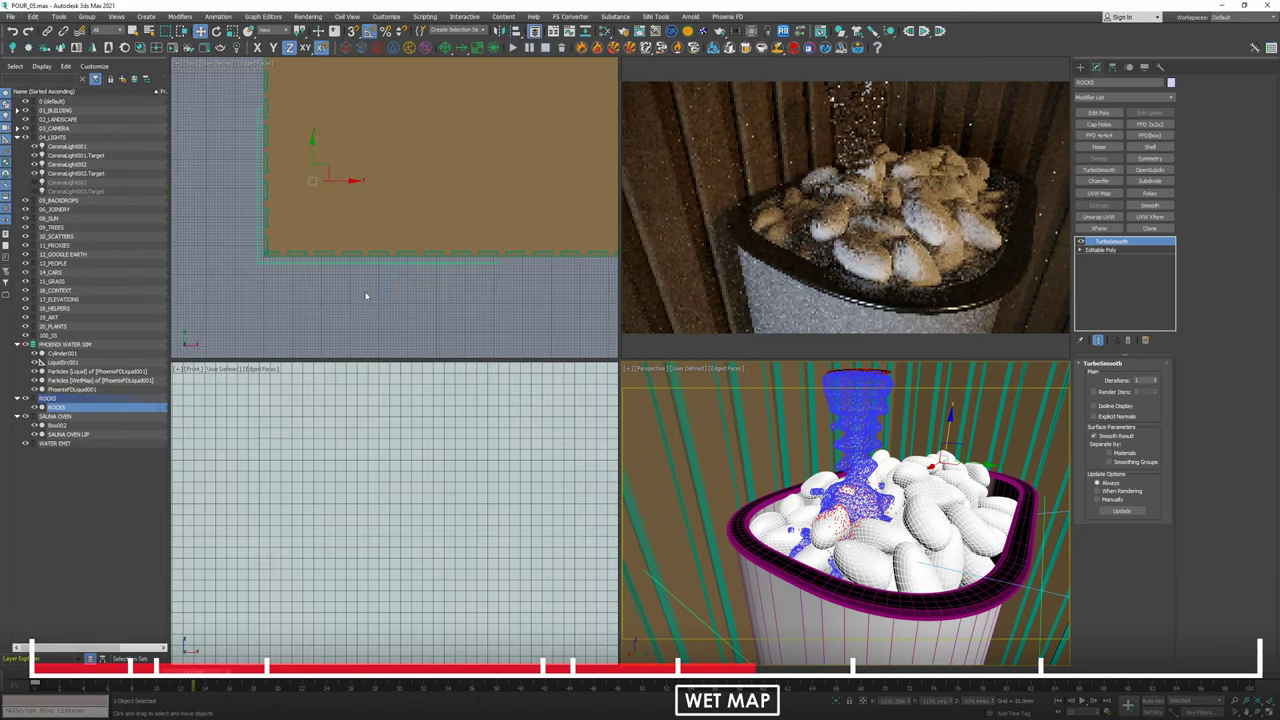
Reopen the material editor and set the Particle Area Radius of the particle texture feeding the diffuse mix to 5 mm.
alt+middle_drag(704, 463, 724, 530)
scroll(880, 540, up, 4)
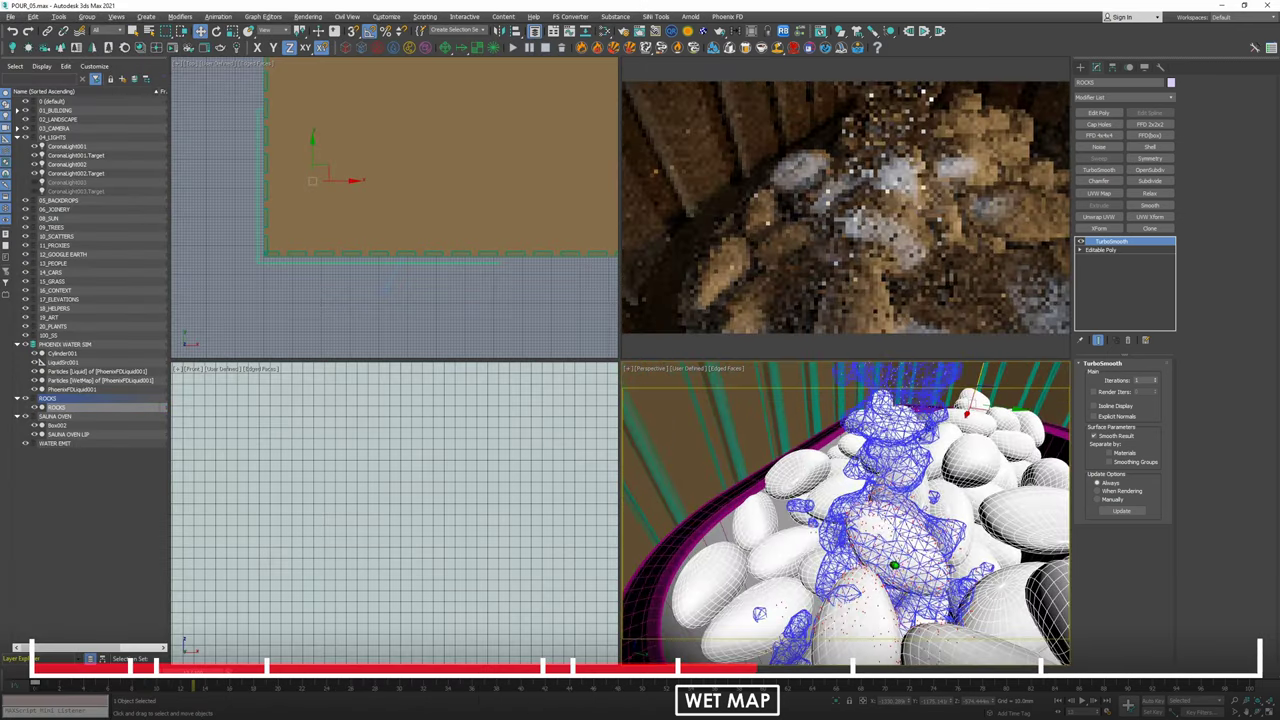
scroll(845, 513, up, 8)
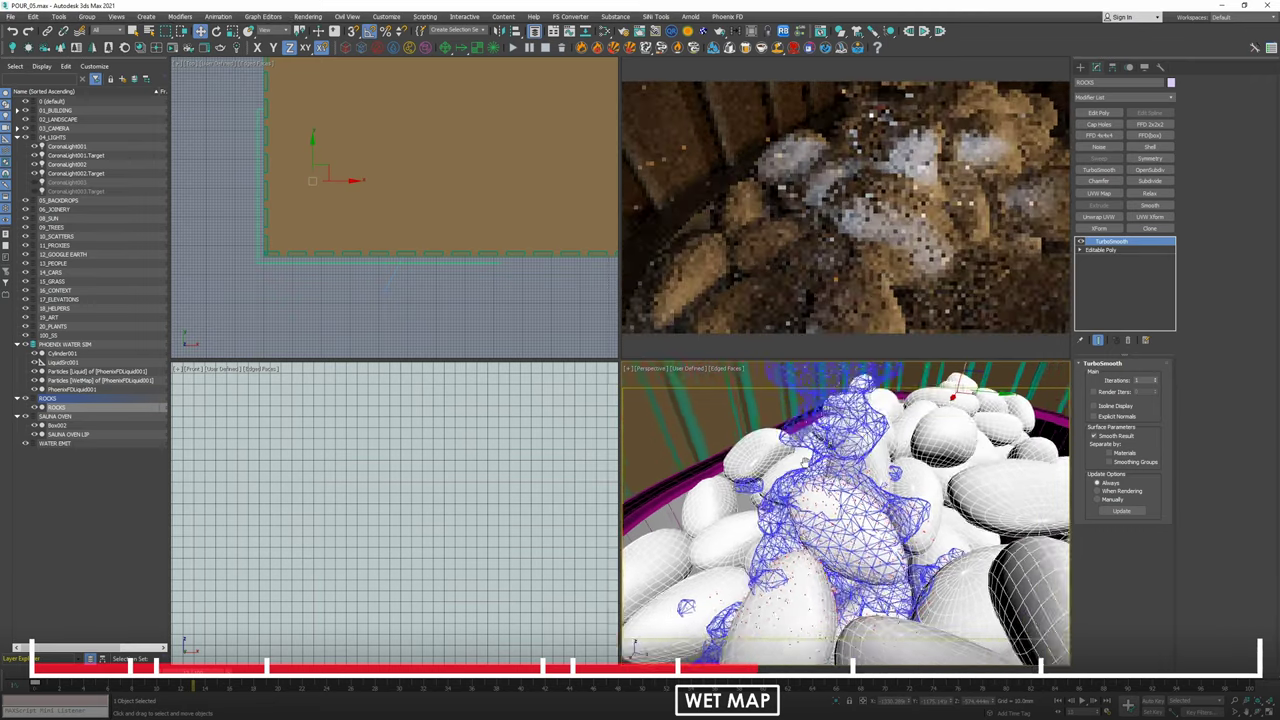
scroll(845, 513, up, 8)
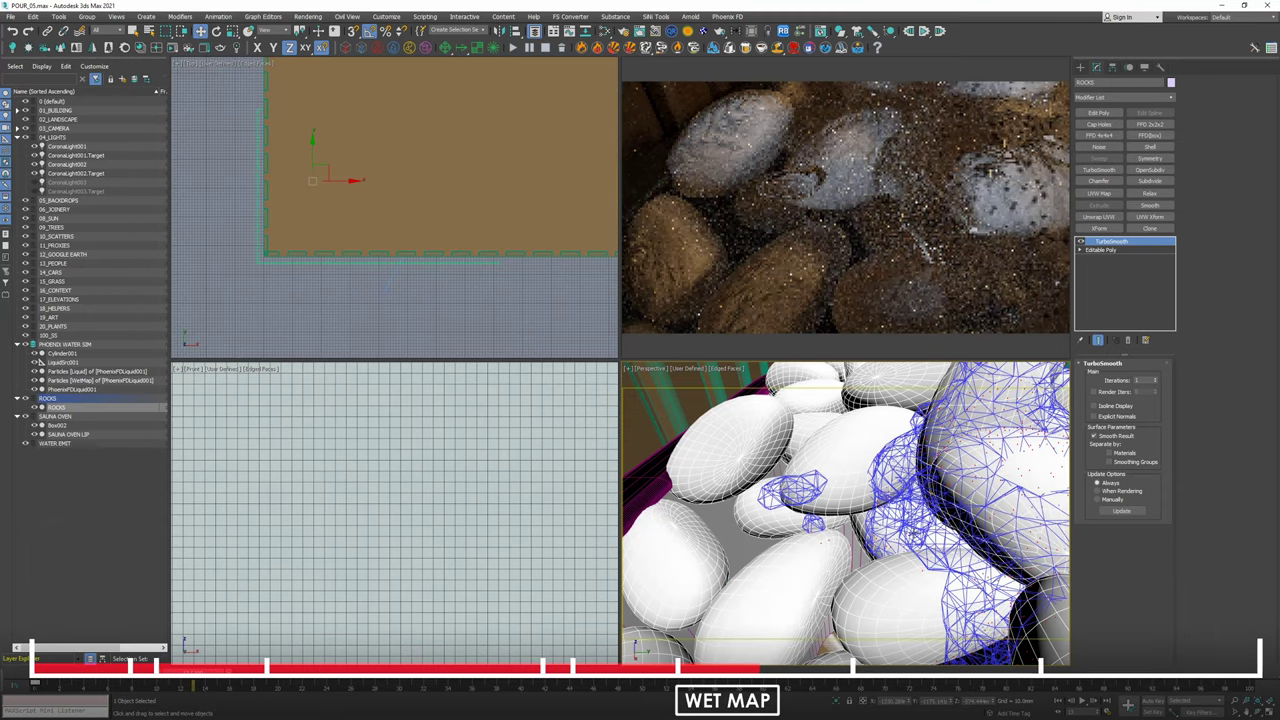
alt+middle_drag(900, 510, 762, 498)
scroll(770, 492, up, 3)
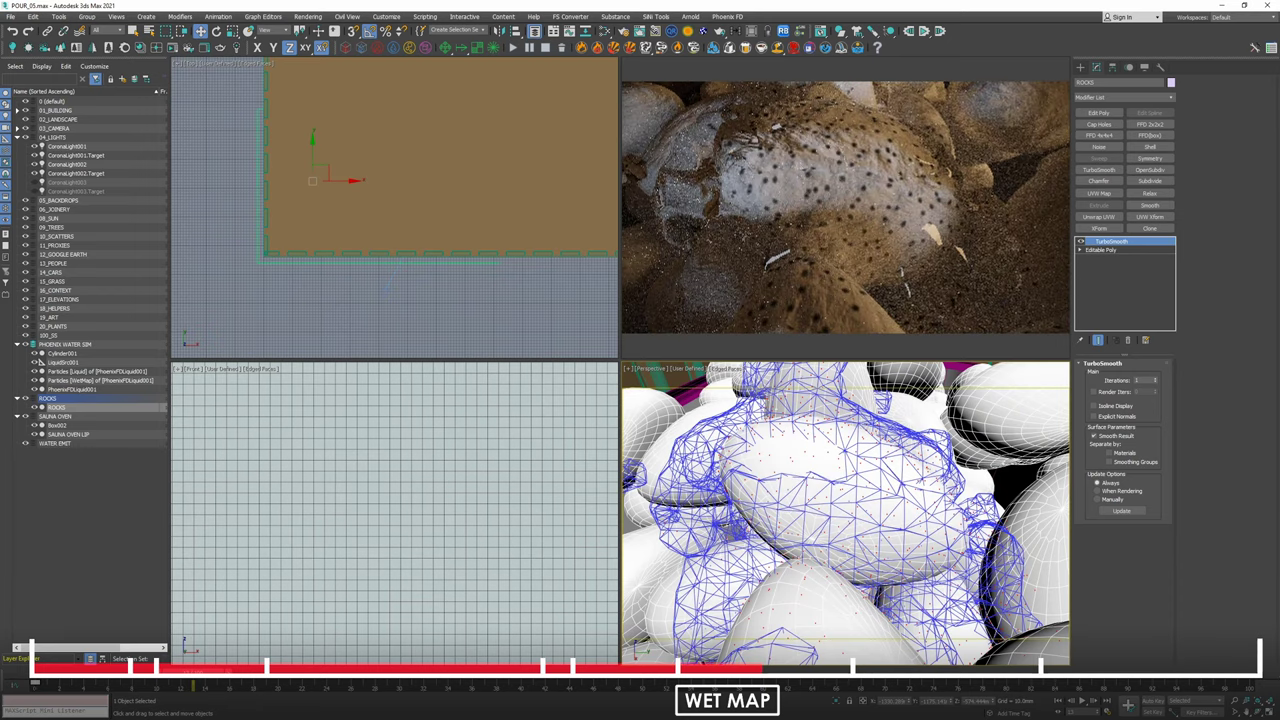
key(m)
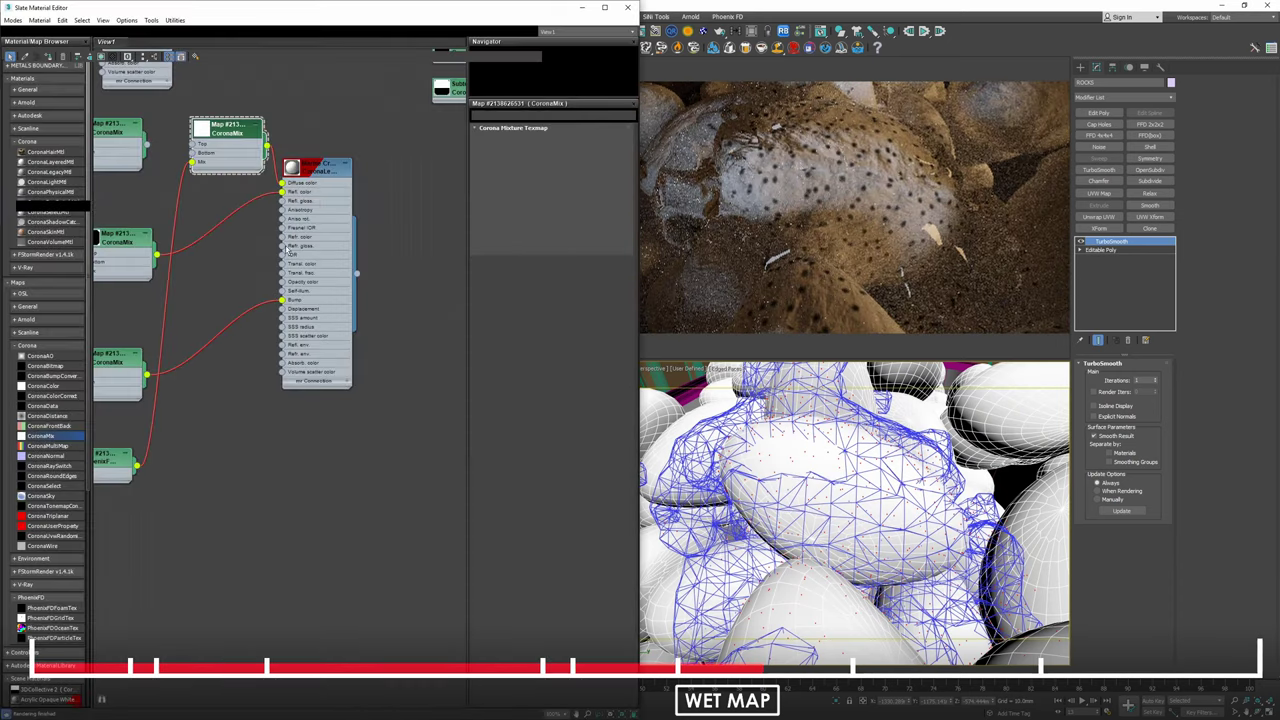
middle_drag(165, 396, 412, 410)
click(313, 457)
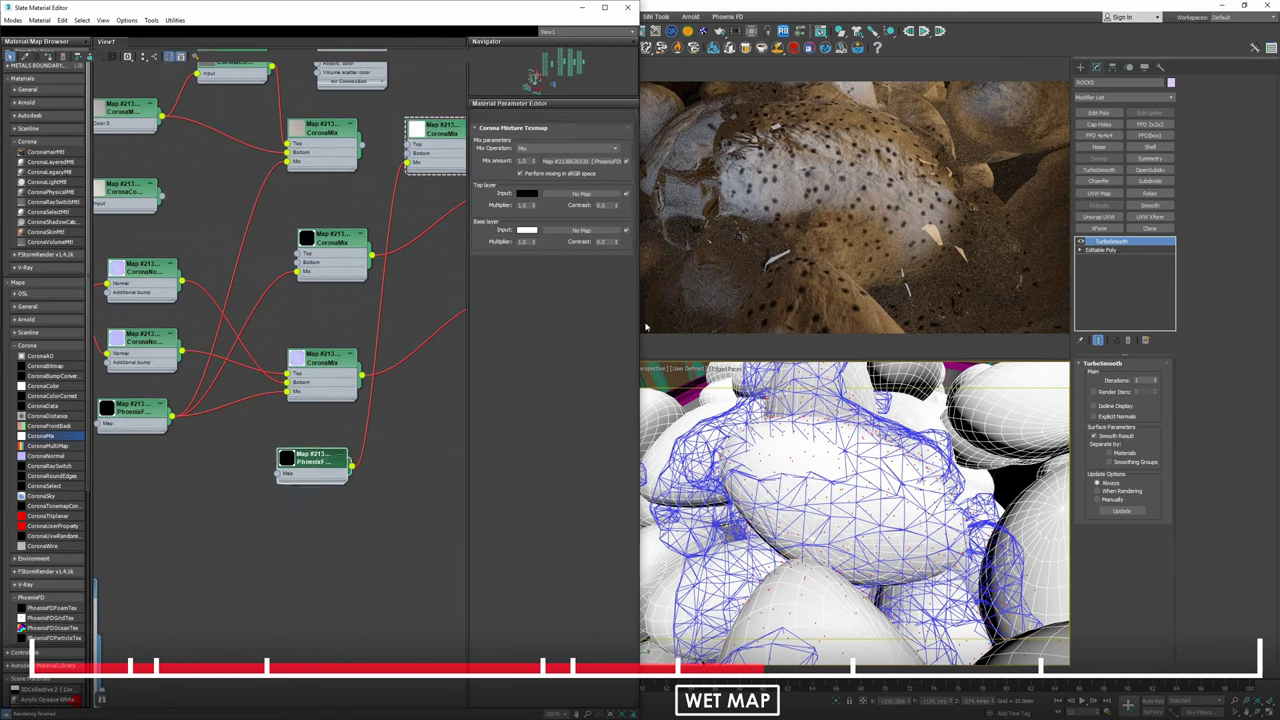
double_click(313, 460)
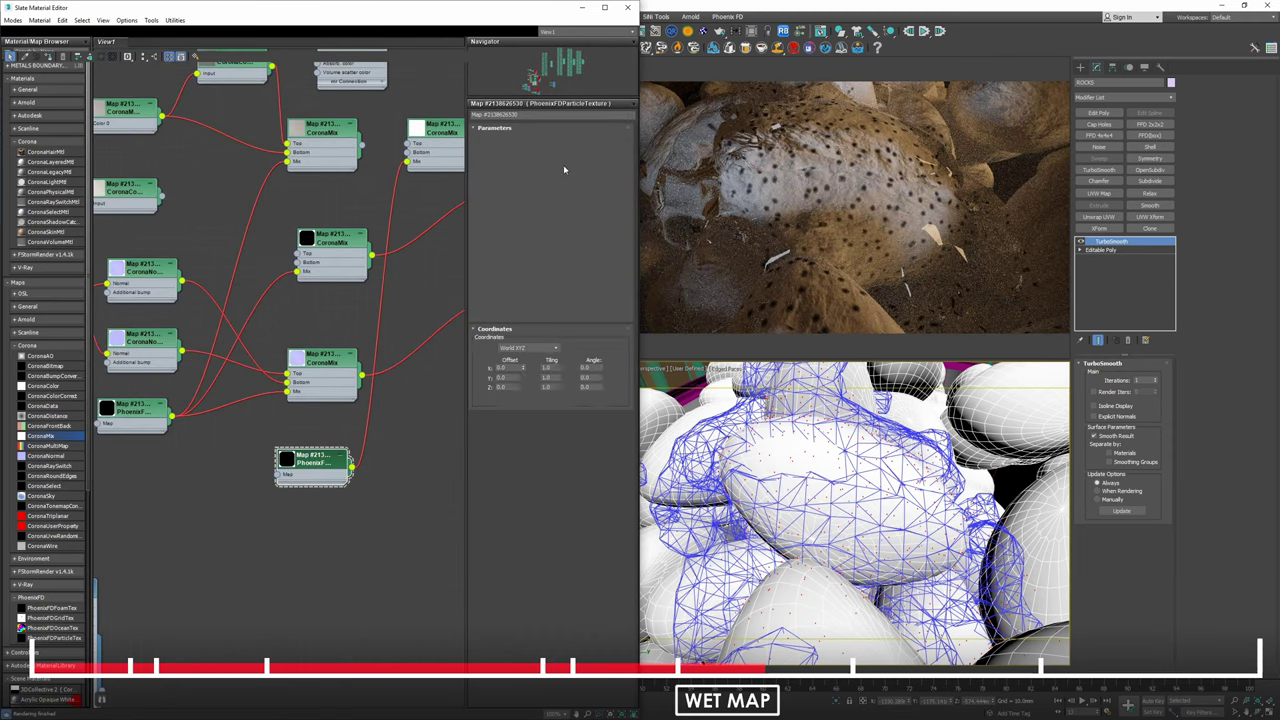
text(5)
key(Return)
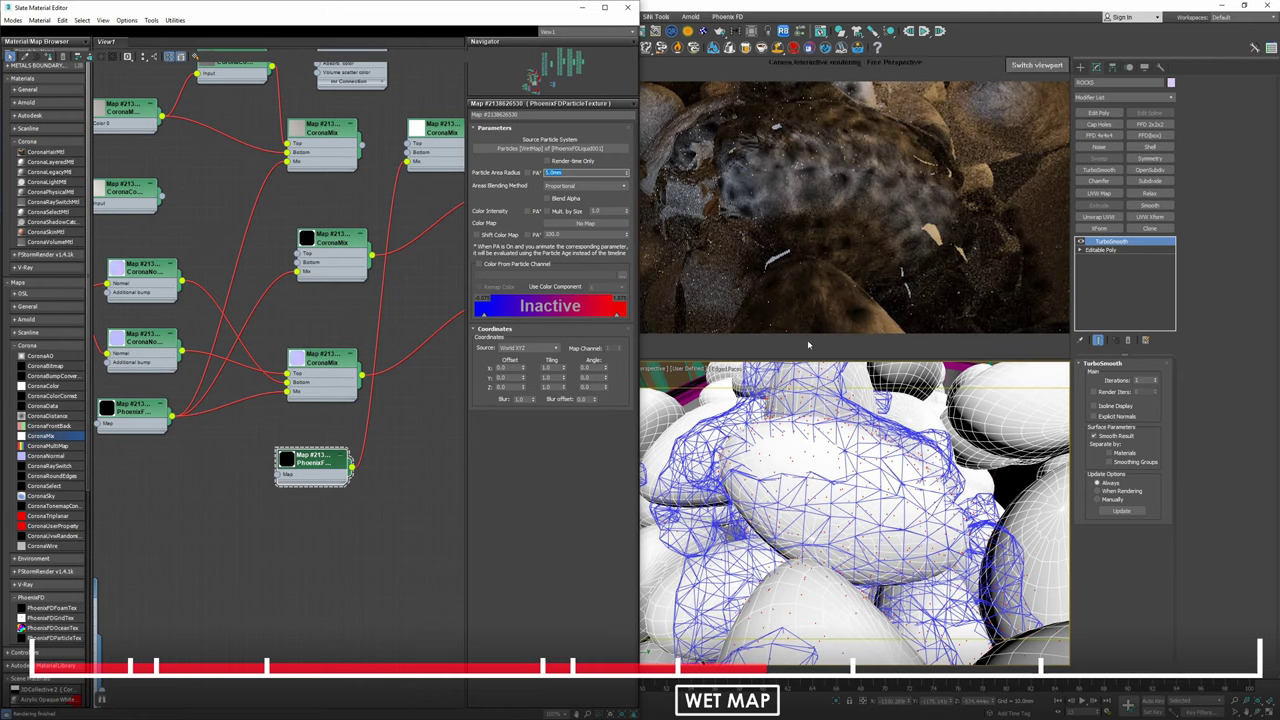
Enable PA for the particle texture's Particle Area Radius and Color Intensity, and turn on Mult. by Size.
mouse_move(878, 489)
alt+middle_down()
mouse_move(866, 504)
mouse_move(876, 514)
alt+middle_up()
scroll(878, 489, down, 6)
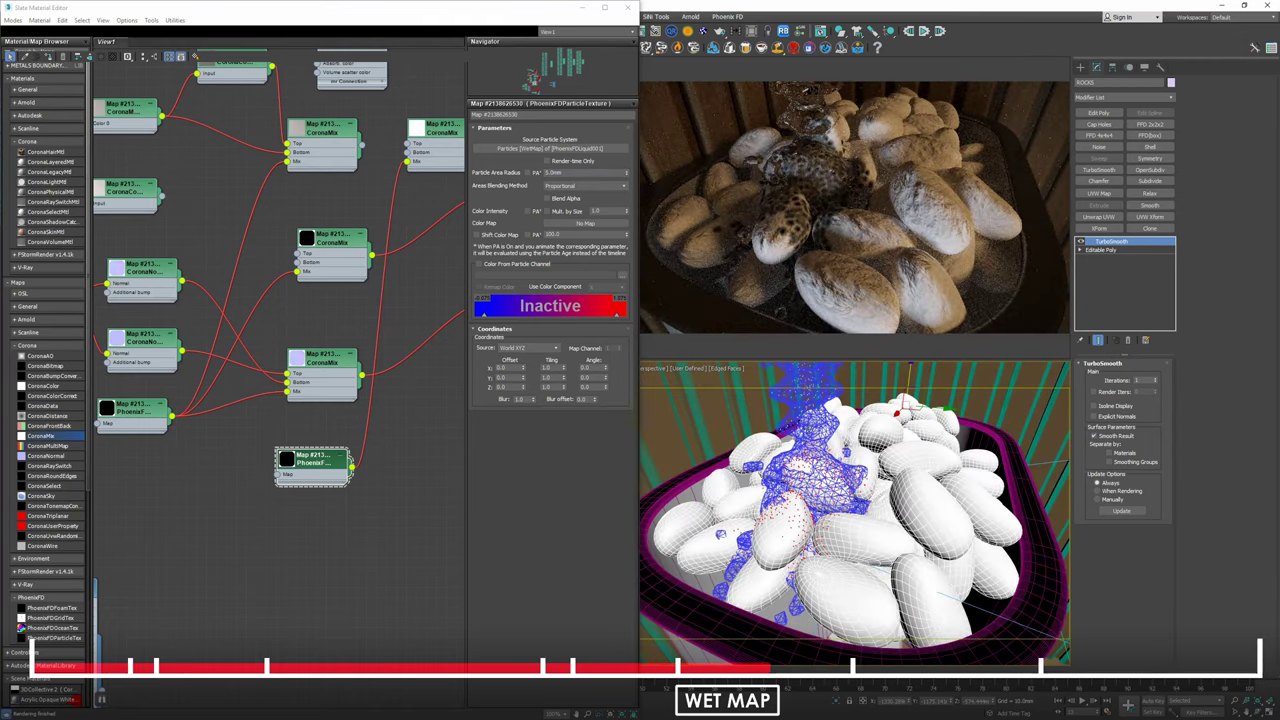
click(529, 211)
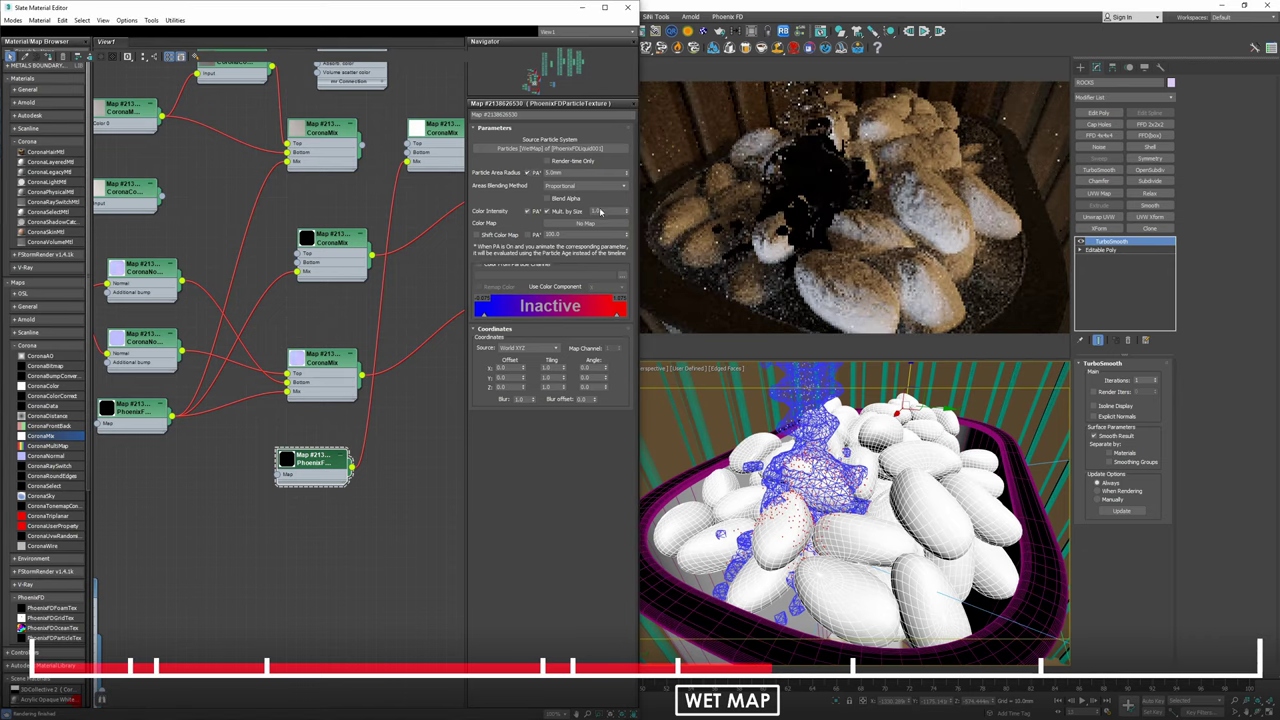
Set the particle texture's Particle Area Radius to 2 mm and its Color Intensity to 1.
alt+middle_drag(925, 452, 852, 492)
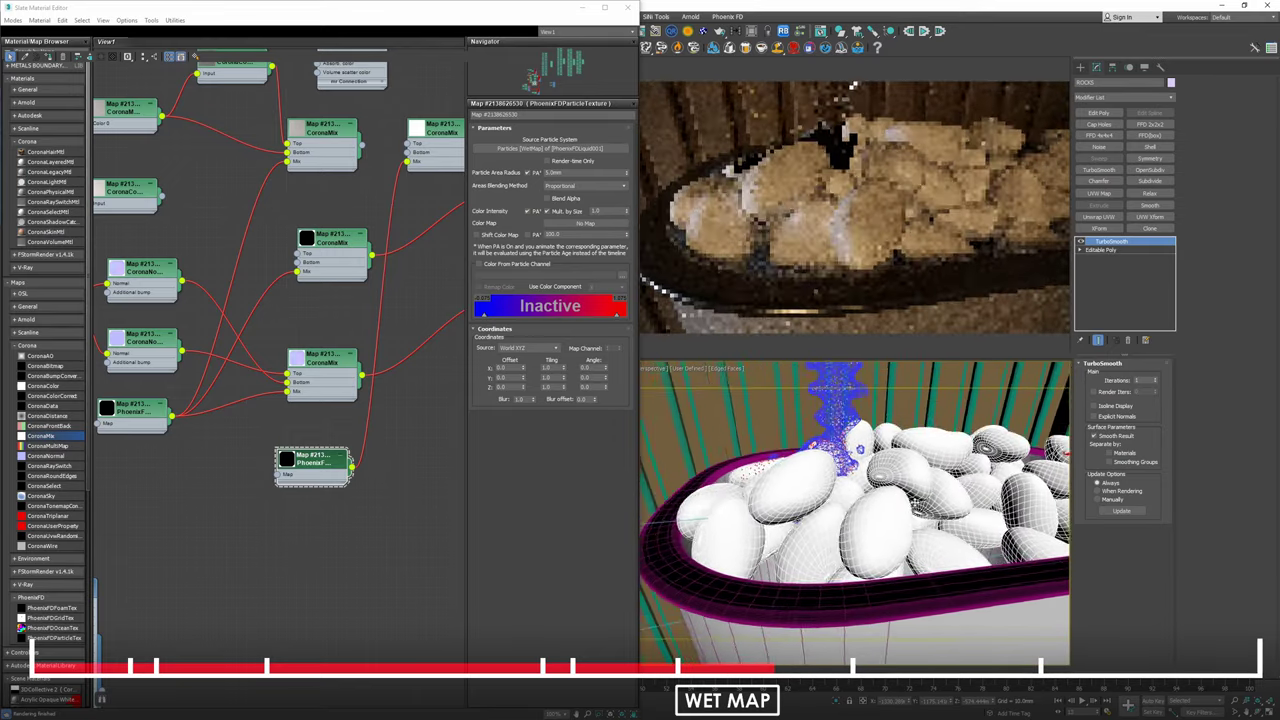
scroll(900, 456, up, 4)
scroll(905, 453, up, 2)
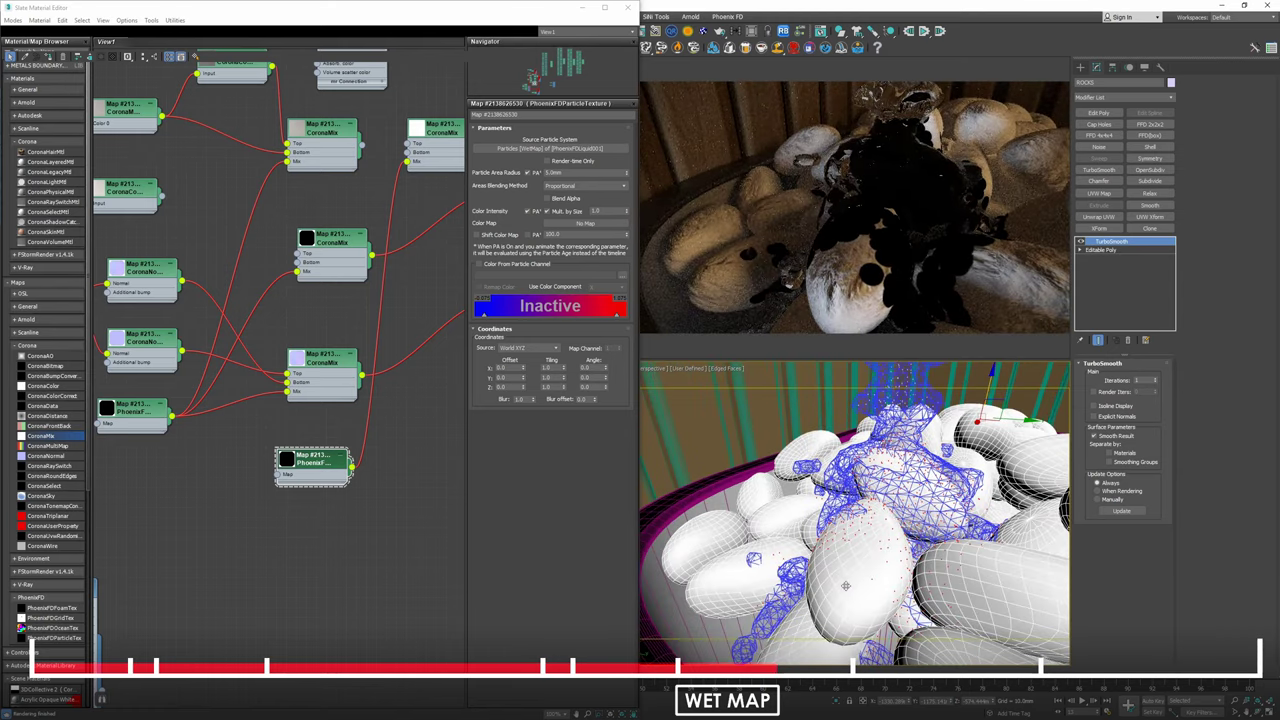
double_click(571, 172)
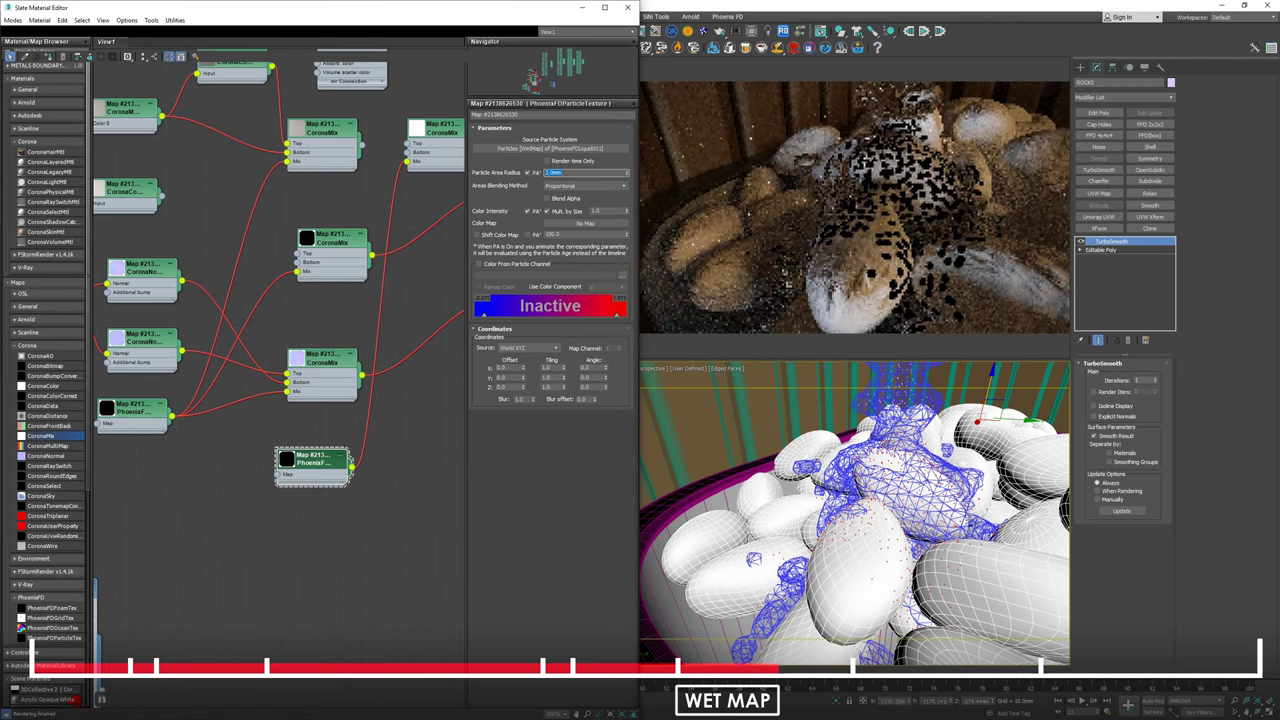
double_click(598, 210)
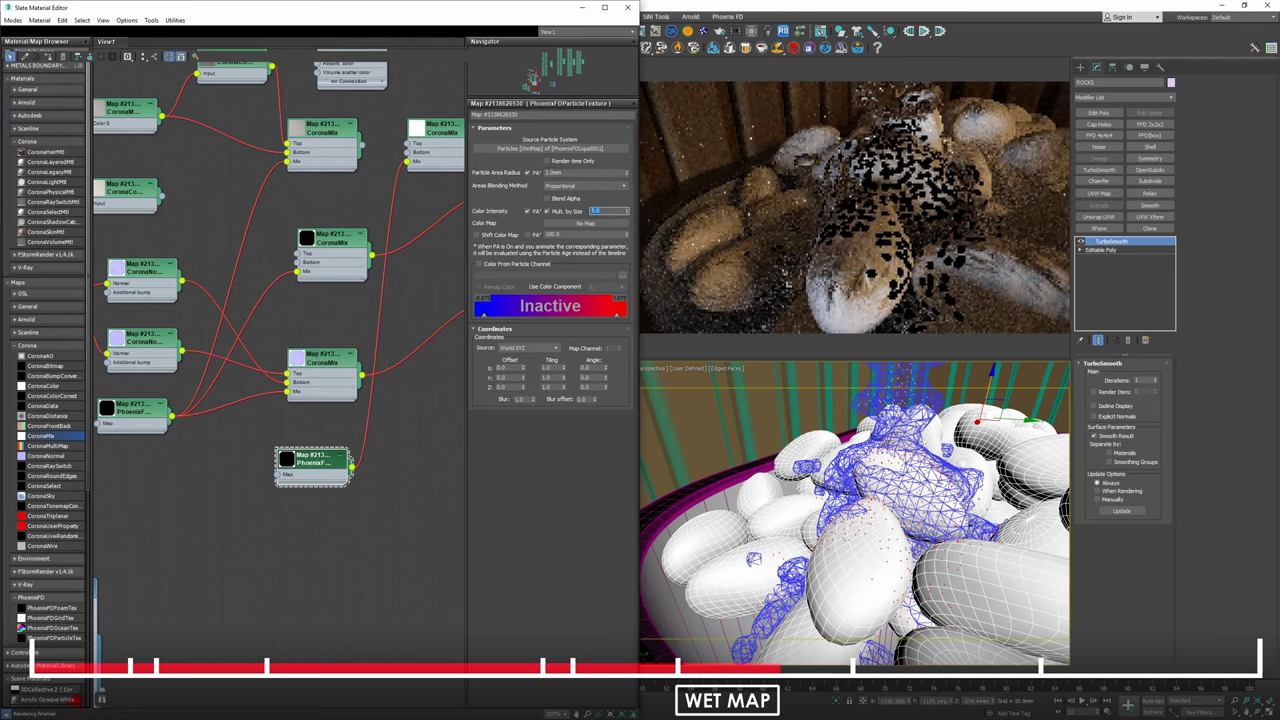
text(1)
key(Return)
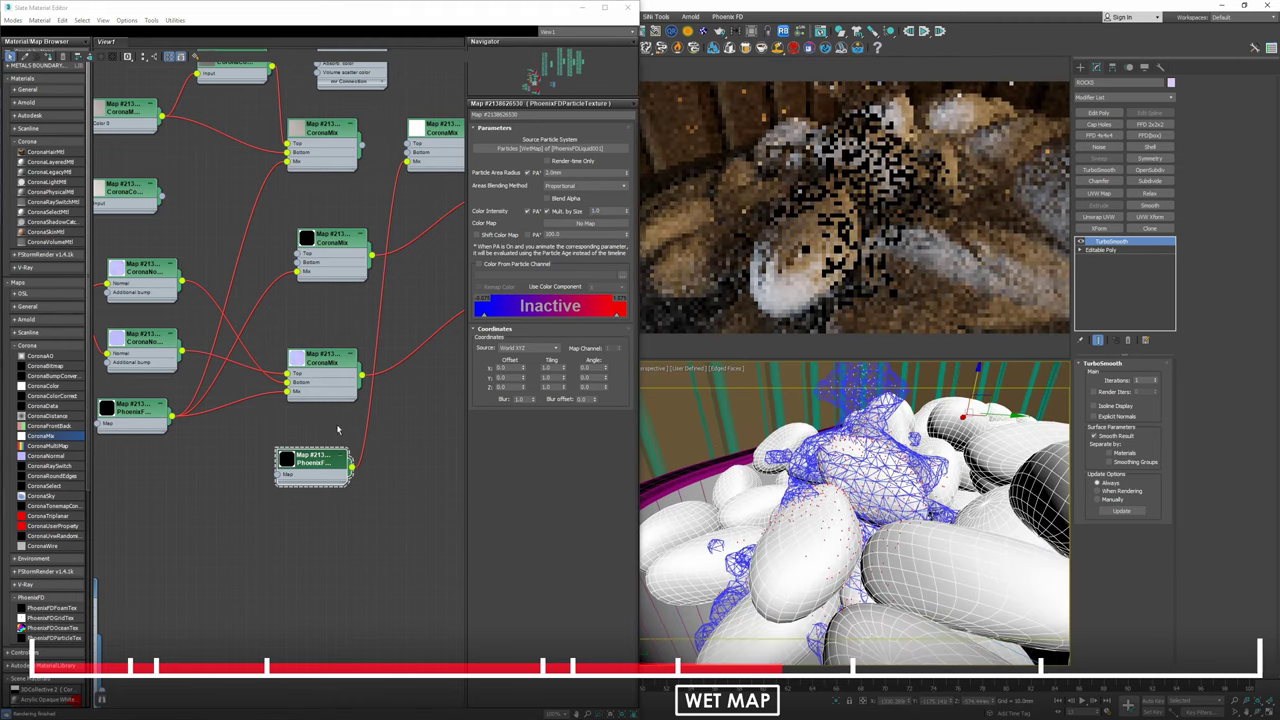
Move the marble material and the wet diffuse CoronaMix apart from the other nodes to make room for new connections.
middle_drag(337, 429, 321, 492)
scroll(322, 492, down, 1)
middle_drag(412, 394, 250, 383)
drag(325, 247, 437, 328)
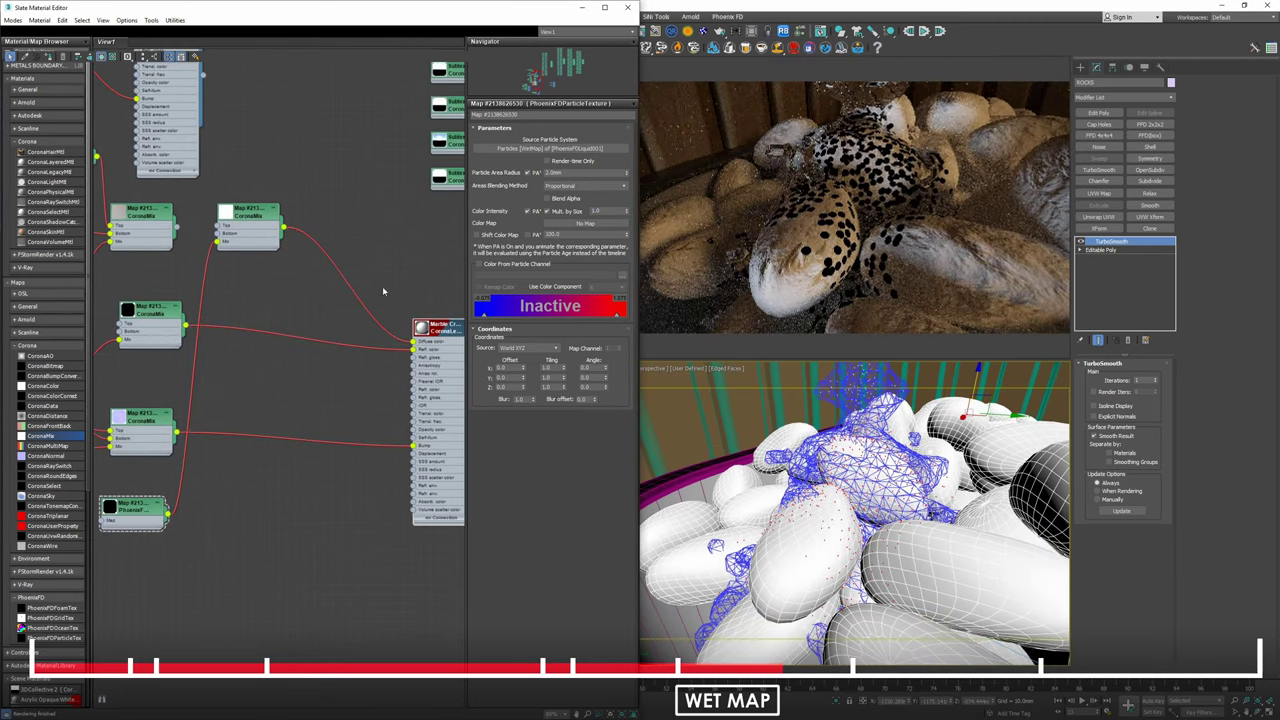
drag(254, 216, 376, 245)
middle_drag(246, 280, 208, 317)
Connect the old diffuse CoronaMix to the wet mix's Bottom and Top, inserting a CoronaColorCorrect with Brightness -0.5 before Top.
drag(193, 269, 323, 293)
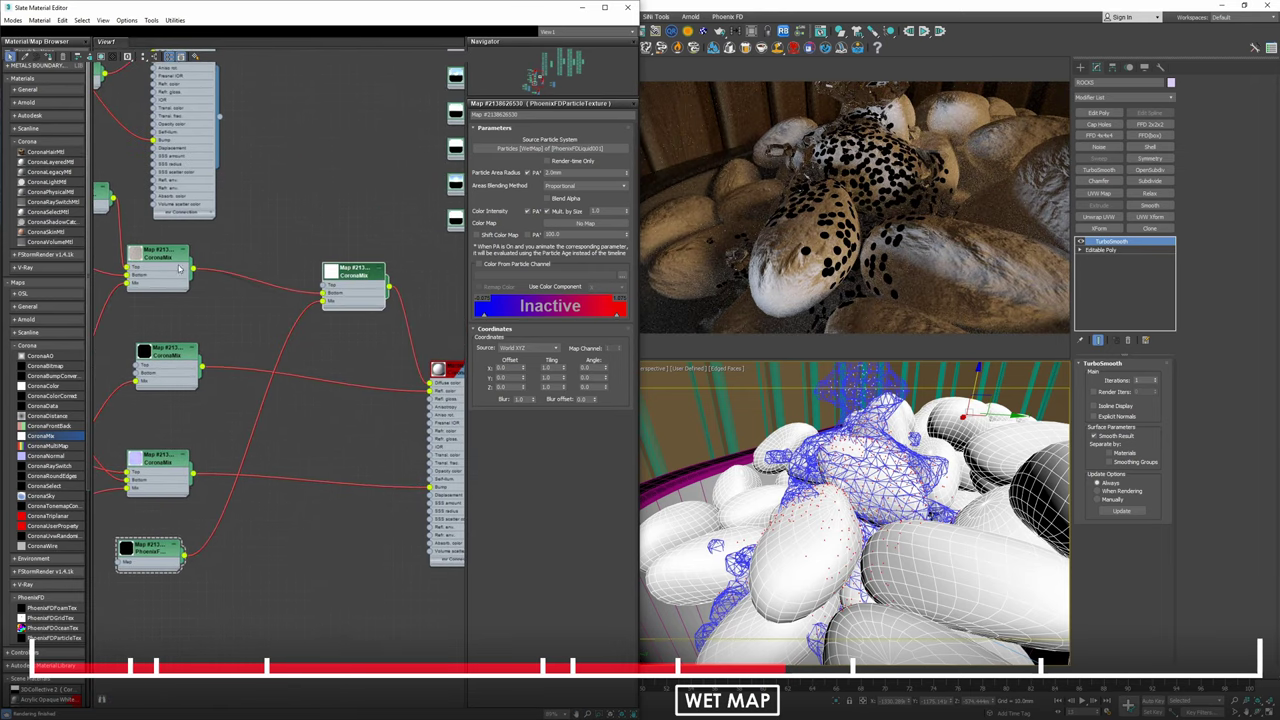
drag(193, 269, 323, 286)
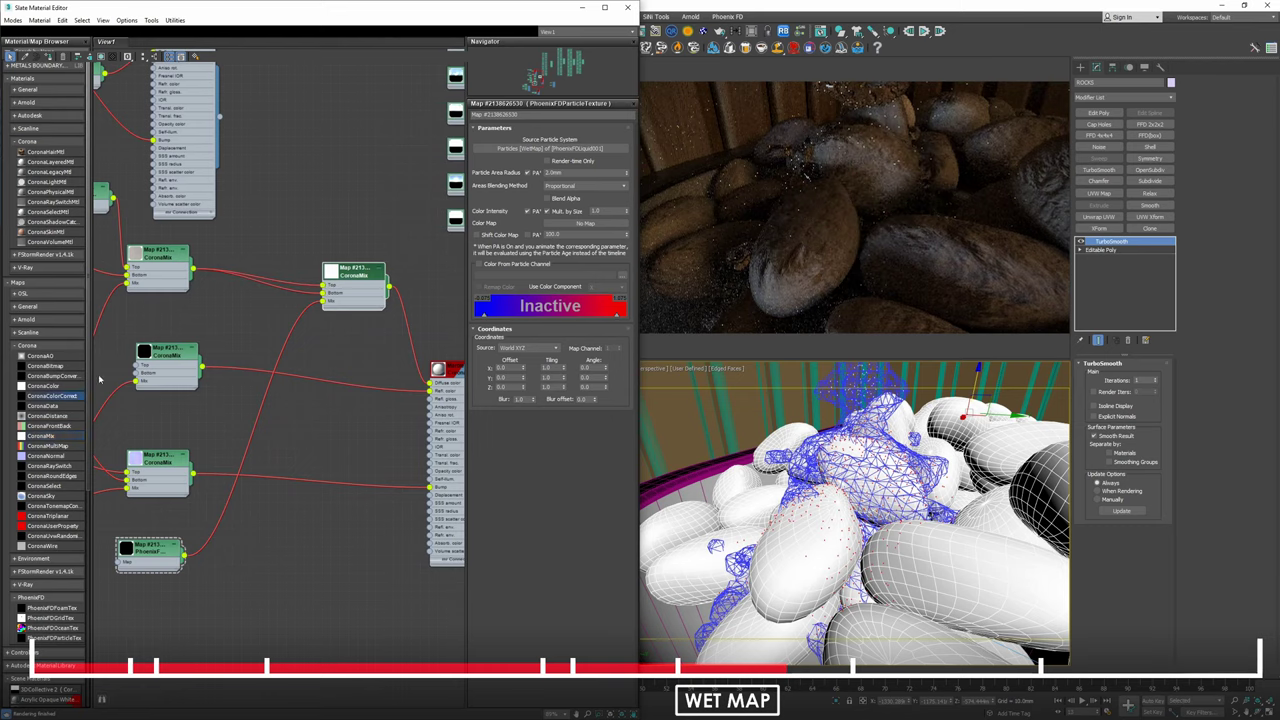
drag(301, 285, 277, 227)
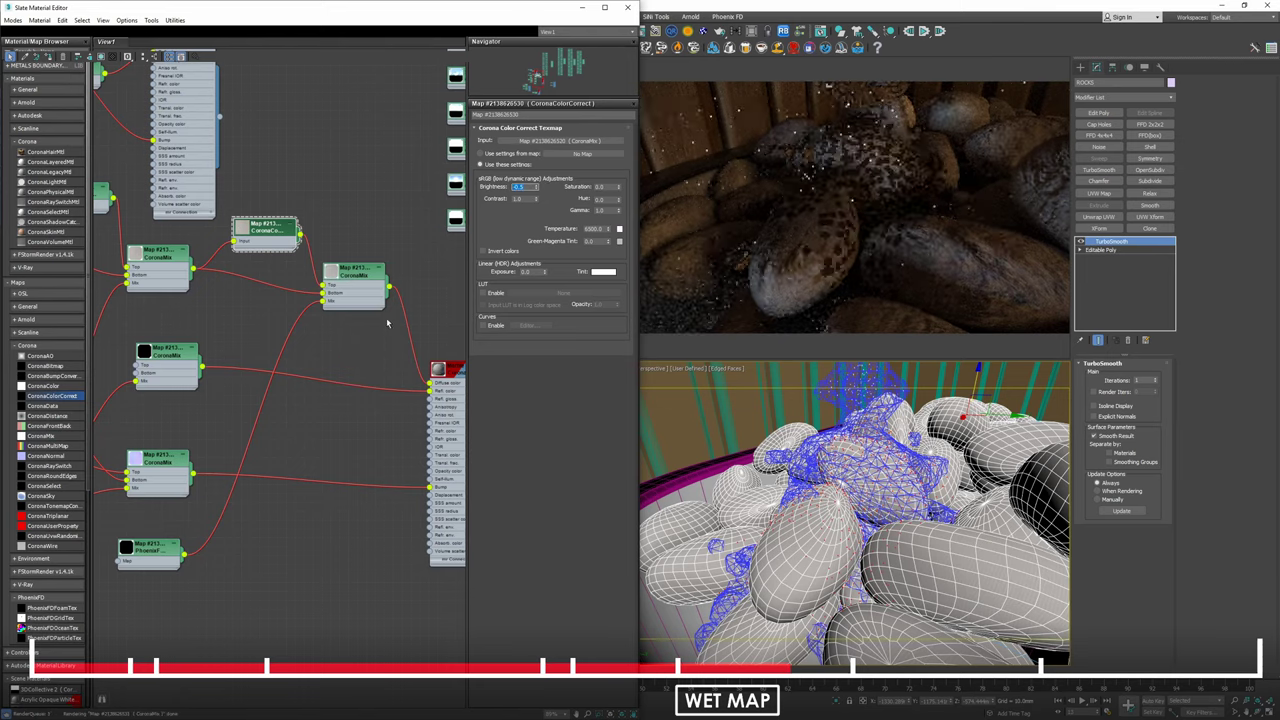
Delete the old diffuse CoronaMix, feed the existing color correction into the new CoronaColorCorrect, and wire the rock color map to the wet mix's Bottom.
middle_drag(166, 305, 302, 310)
click(300, 272)
key(Delete)
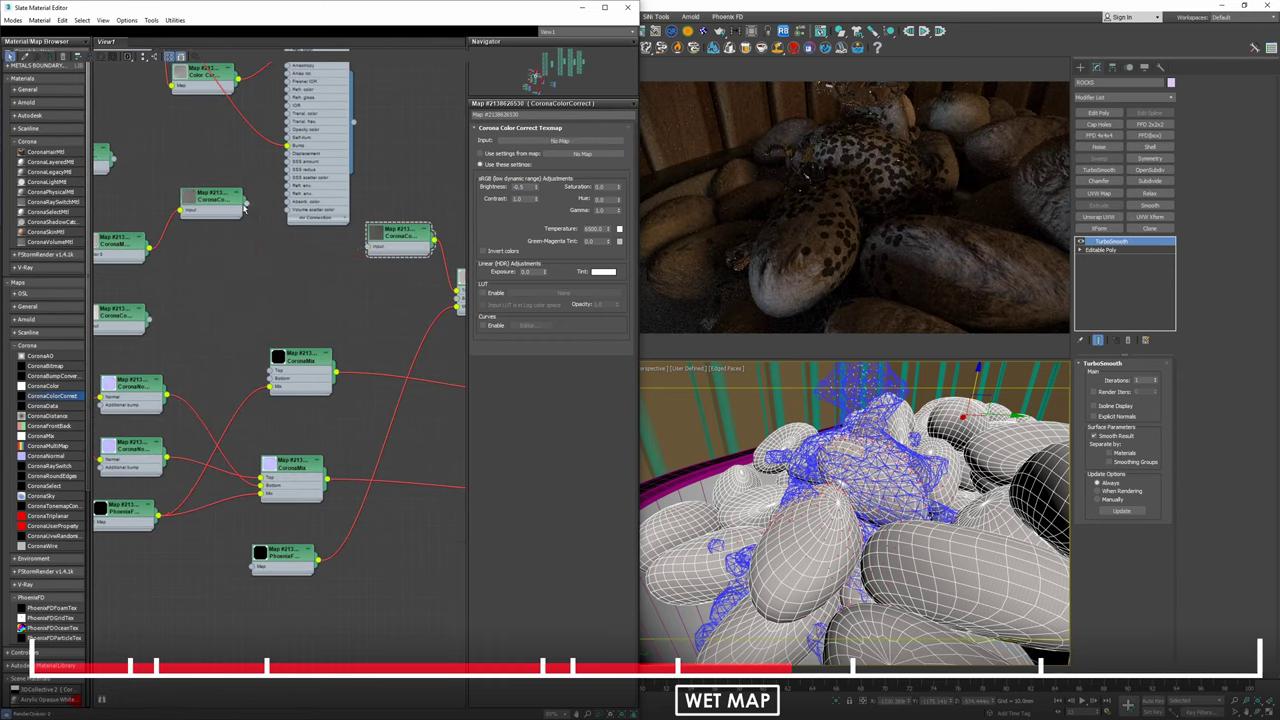
drag(379, 263, 385, 245)
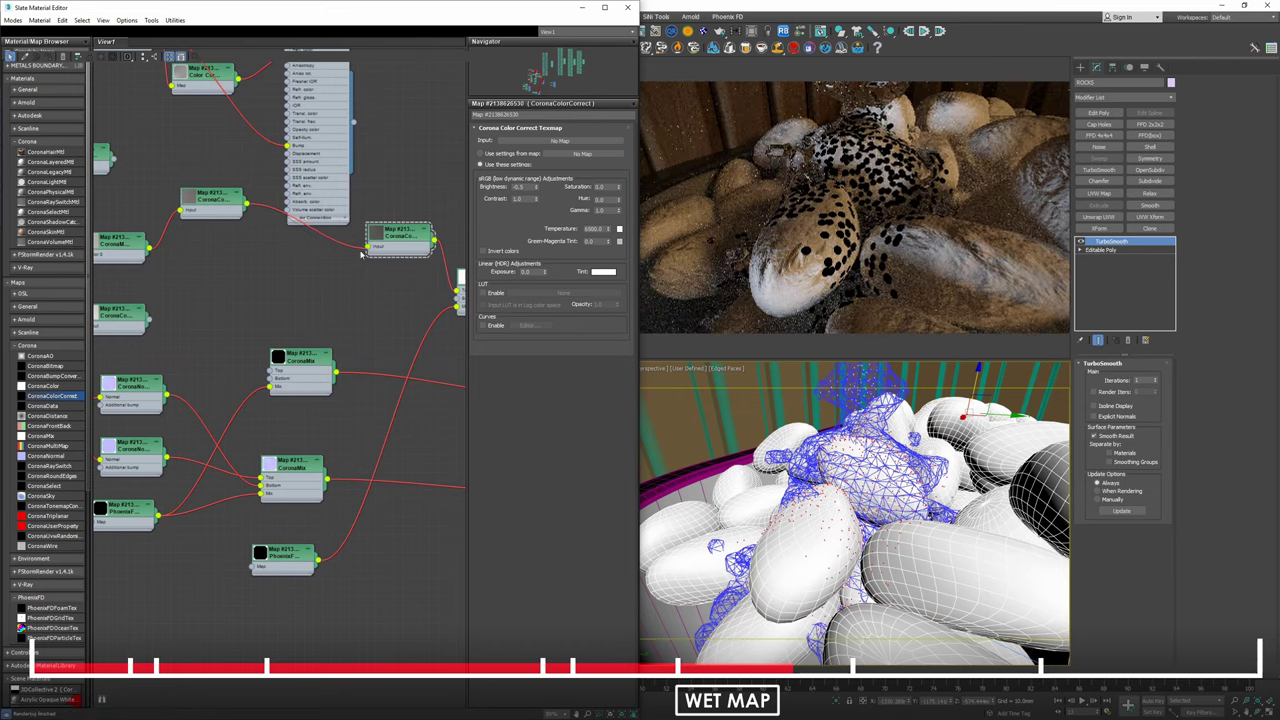
drag(151, 254, 457, 292)
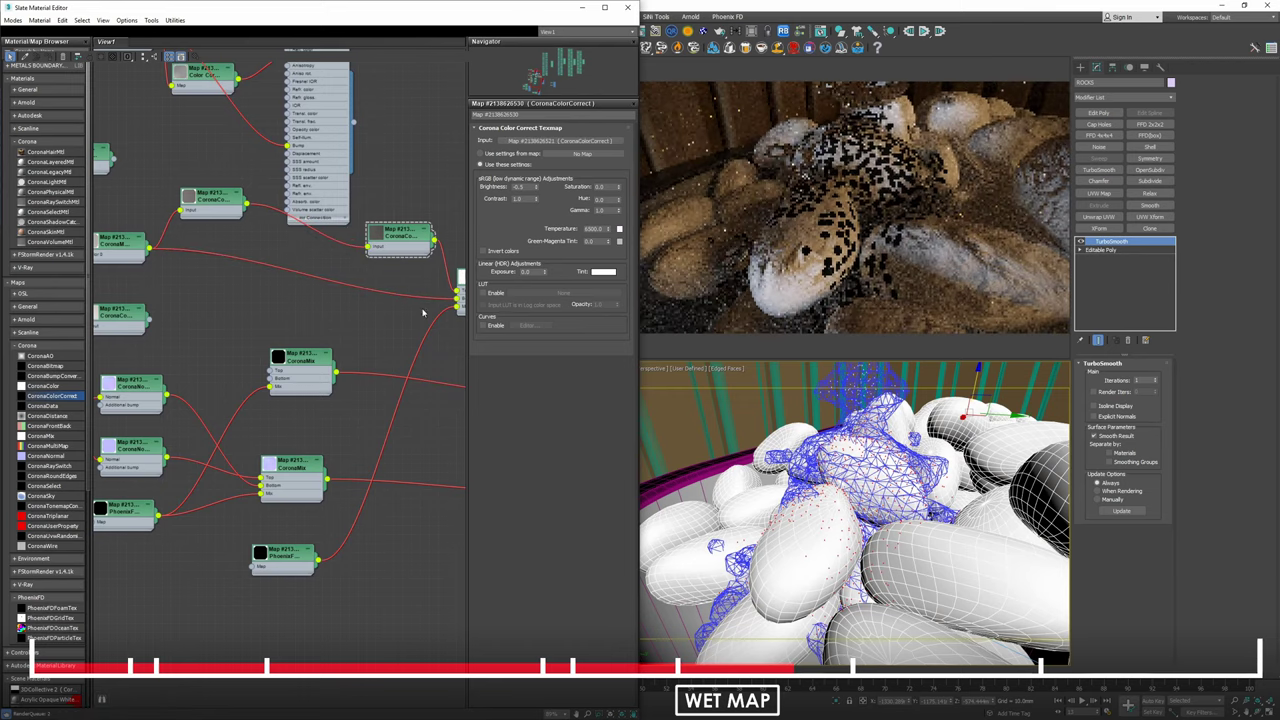
Set the new CoronaColorCorrect's Brightness to -0.3 and switch the viewport to the camera view.
middle_drag(428, 401, 340, 400)
middle_drag(166, 325, 211, 331)
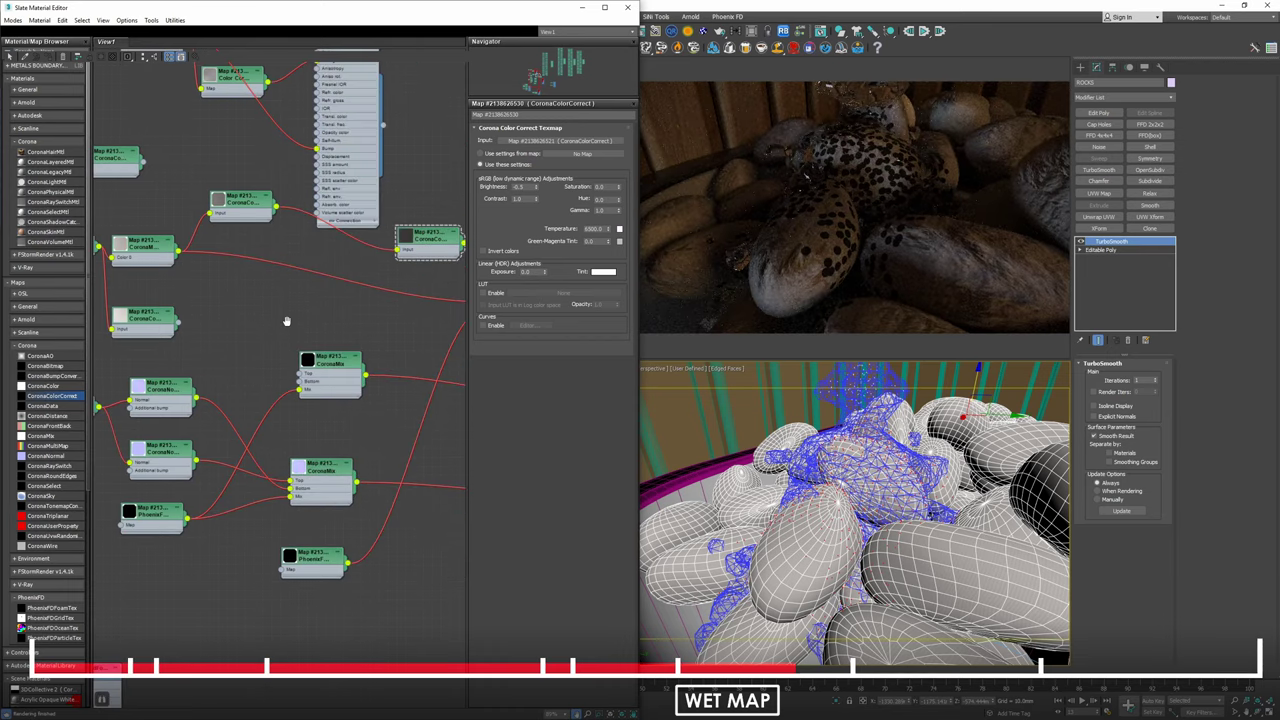
middle_drag(334, 273, 197, 276)
click(295, 241)
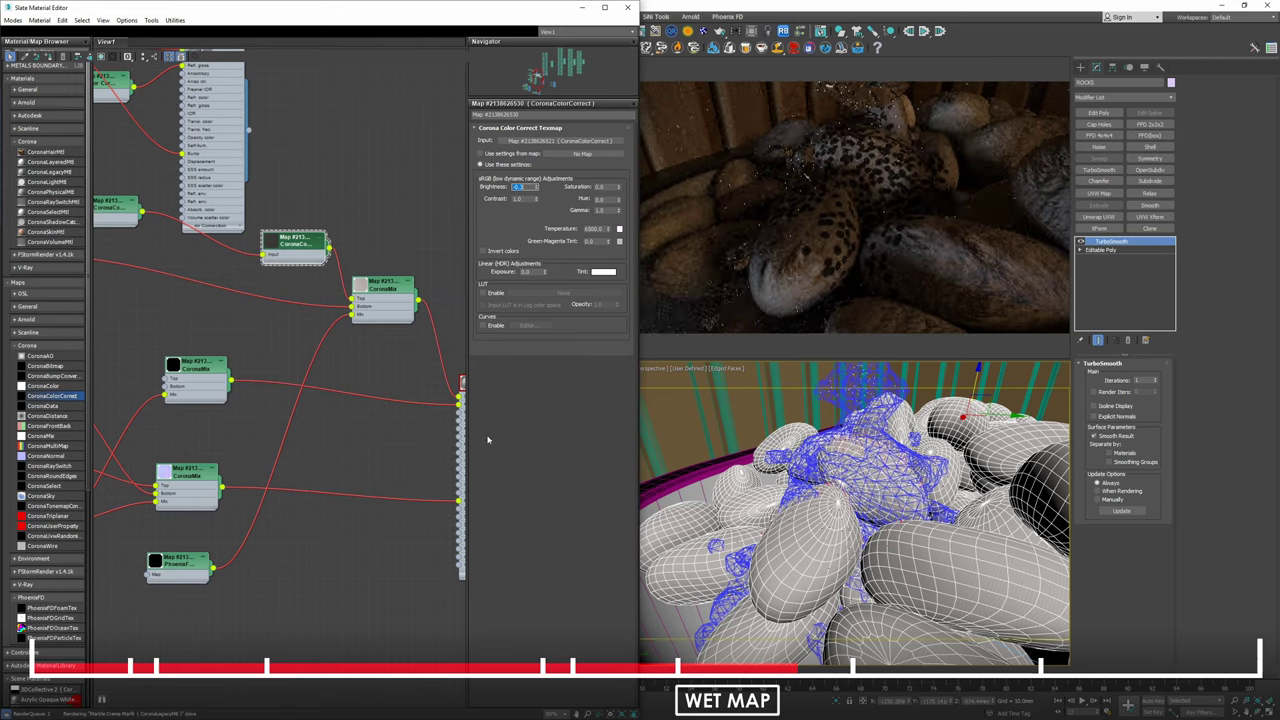
scroll(889, 555, down, 4)
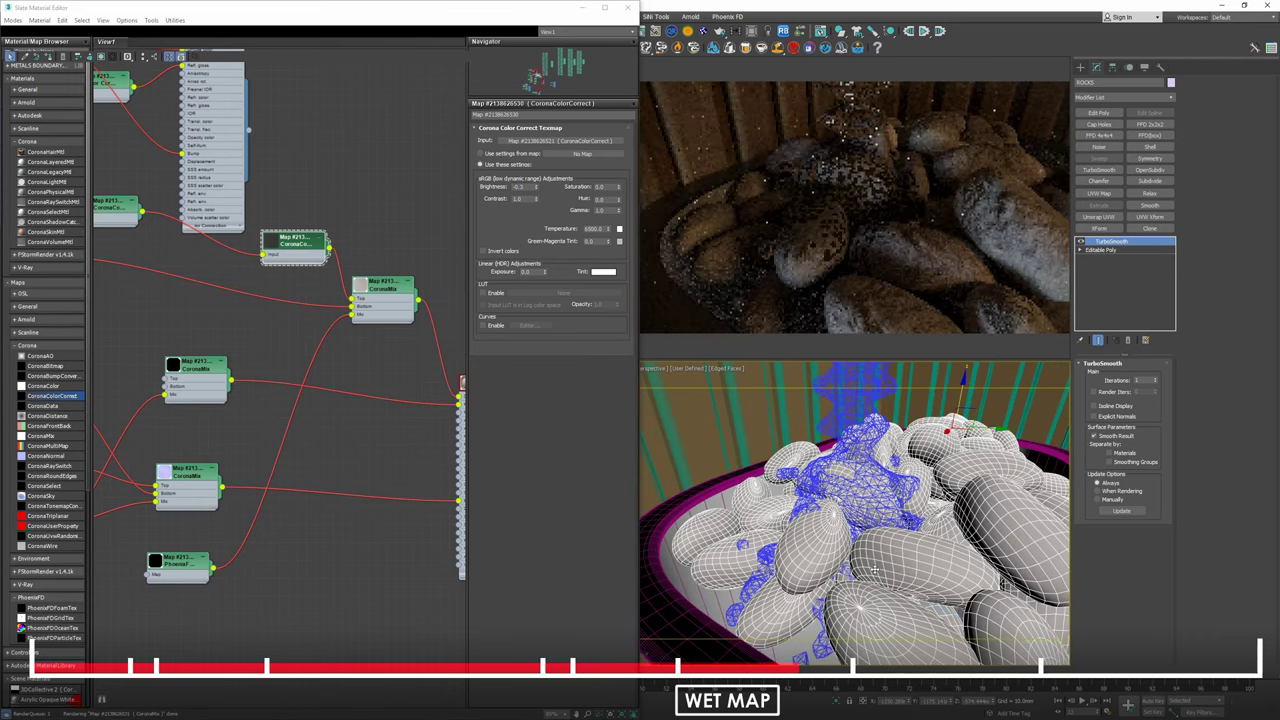
key(c)
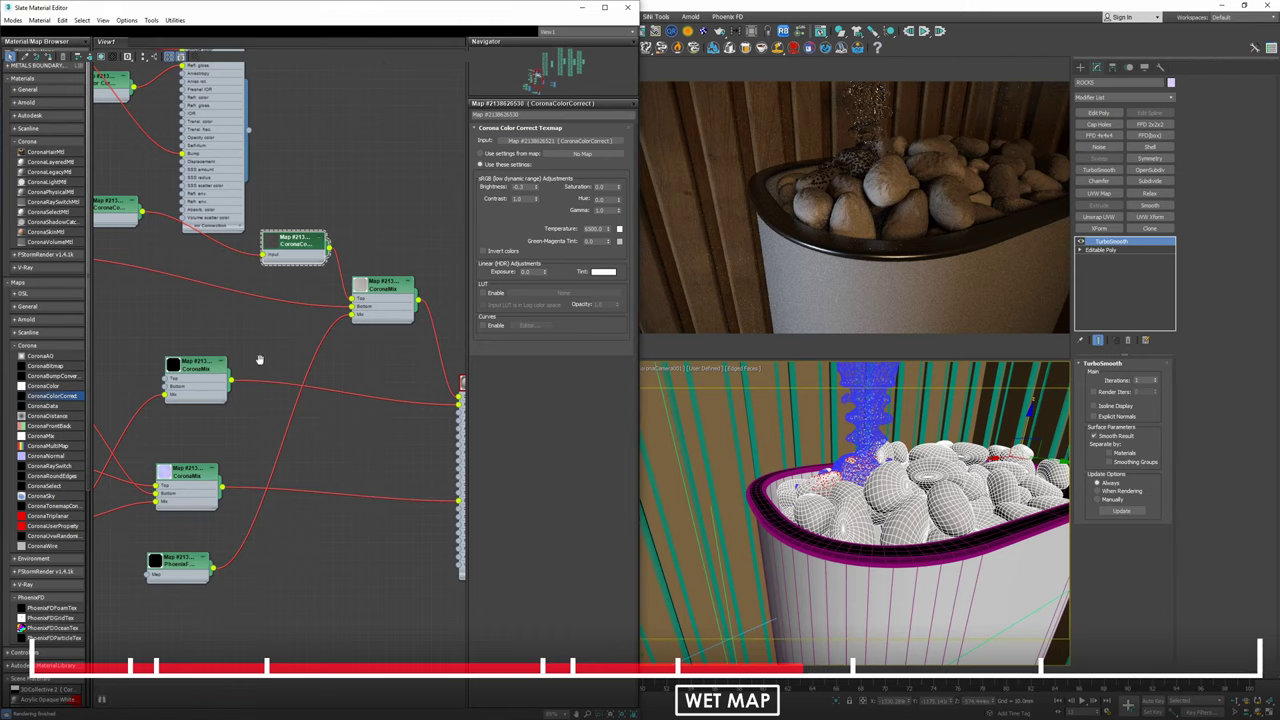
Duplicate the wet diffuse CoronaMix below the original, keeping its input connections, and show the copy's parameters.
middle_drag(263, 364, 109, 238)
shift+drag(233, 157, 217, 300)
double_click(226, 304)
middle_drag(269, 244, 329, 277)
scroll(325, 285, up, 1)
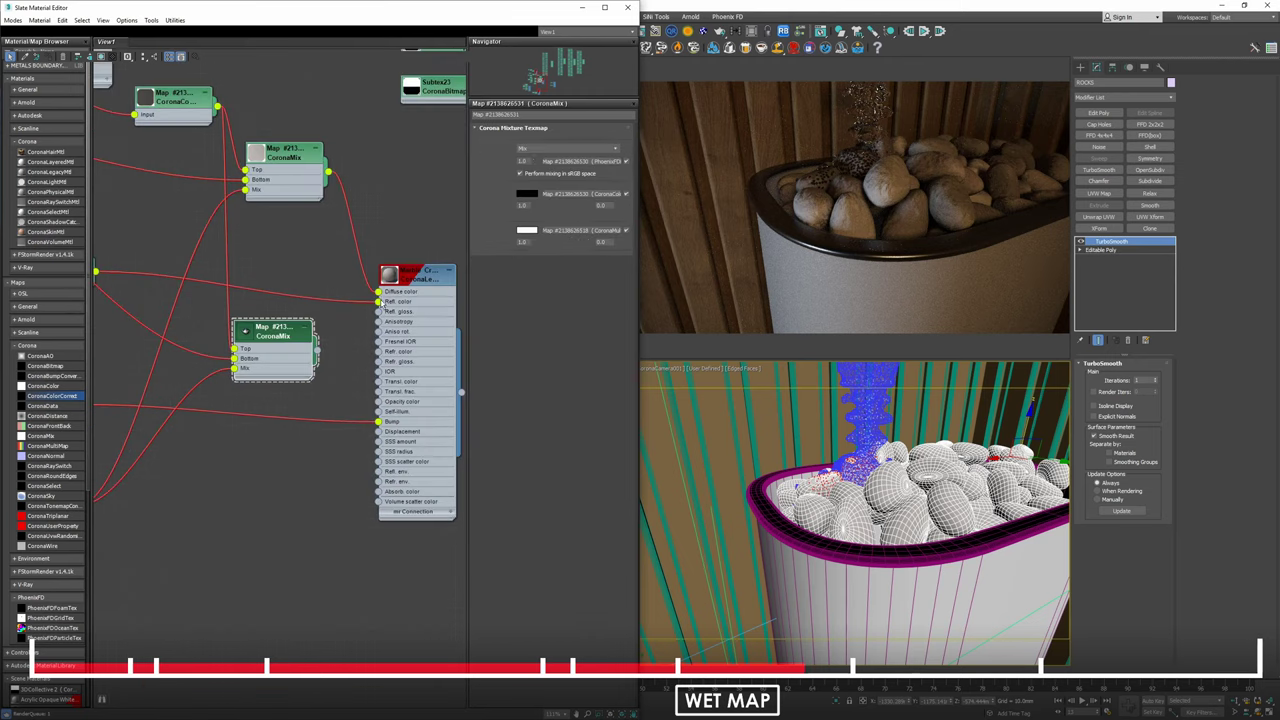
Replace the marble material's Refl. color connection with the duplicated CoronaMix and disconnect the maps from its Top and Bottom inputs.
click(249, 283)
key(Delete)
drag(317, 350, 380, 301)
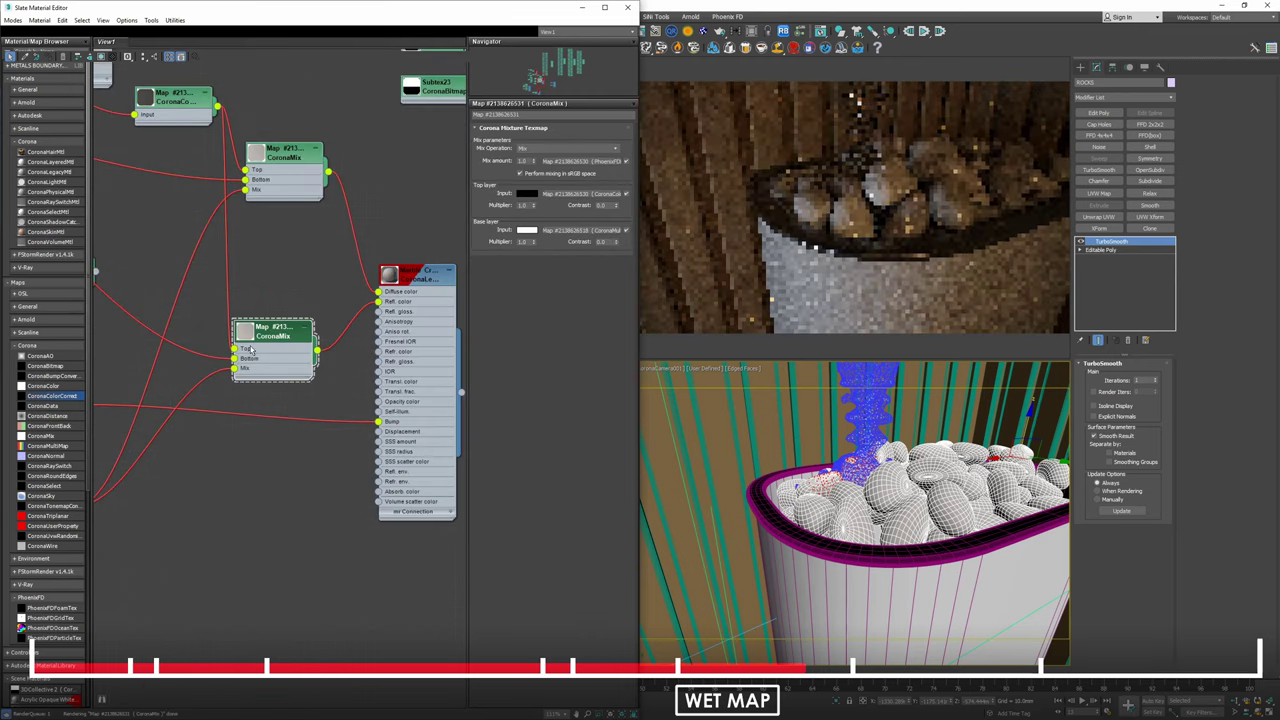
drag(235, 349, 212, 338)
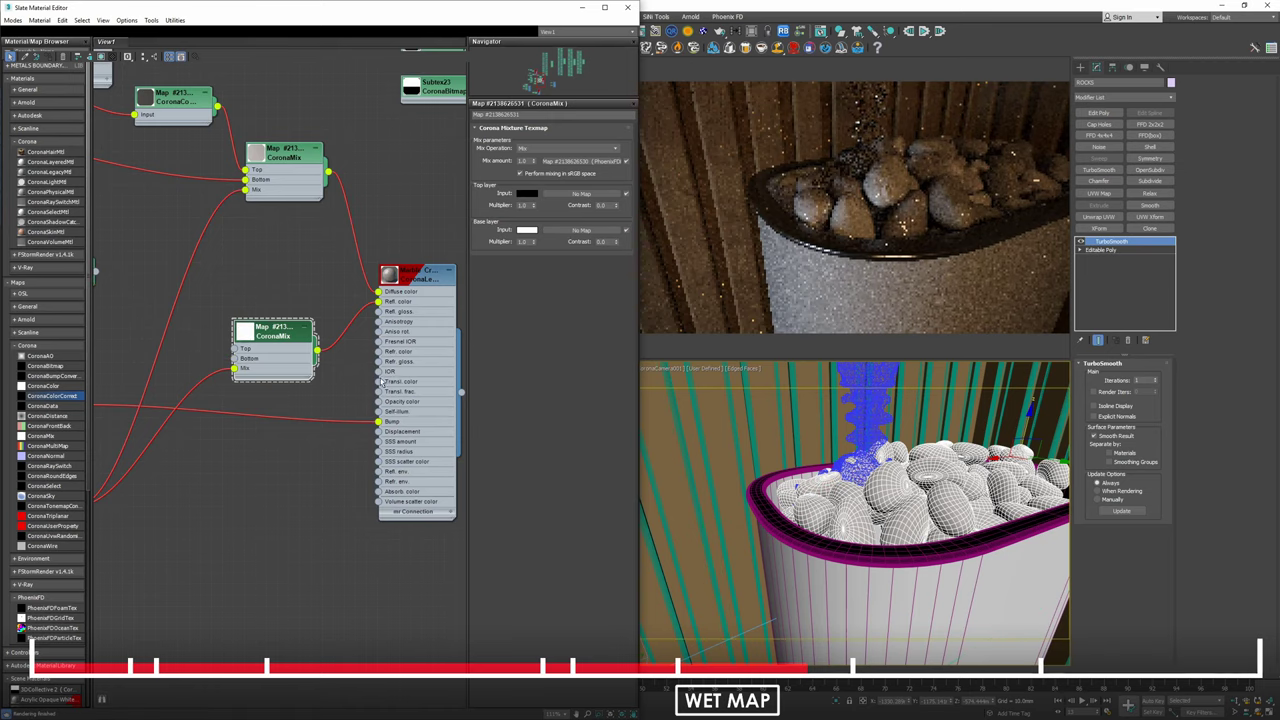
Examine the wet spots on the rocks up close in the perspective view of the interactive render.
key(p)
scroll(892, 539, up, 8)
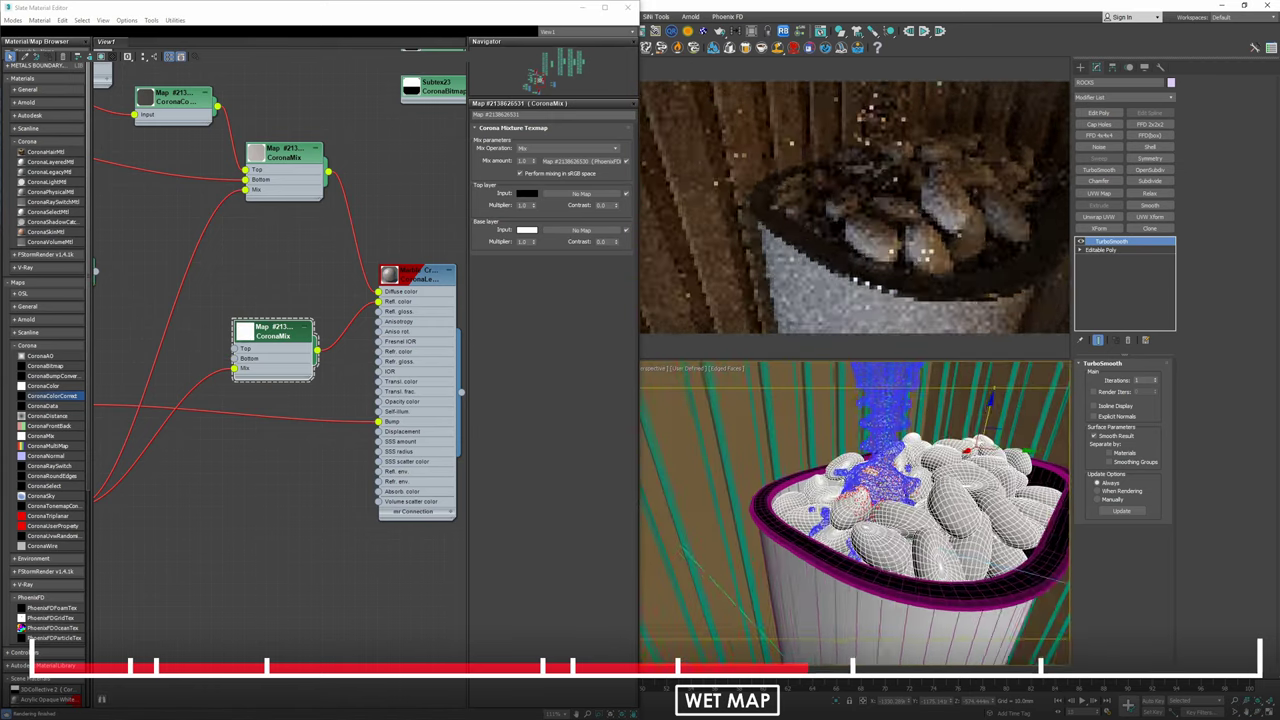
scroll(897, 569, down, 2)
alt+middle_drag(897, 569, 850, 567)
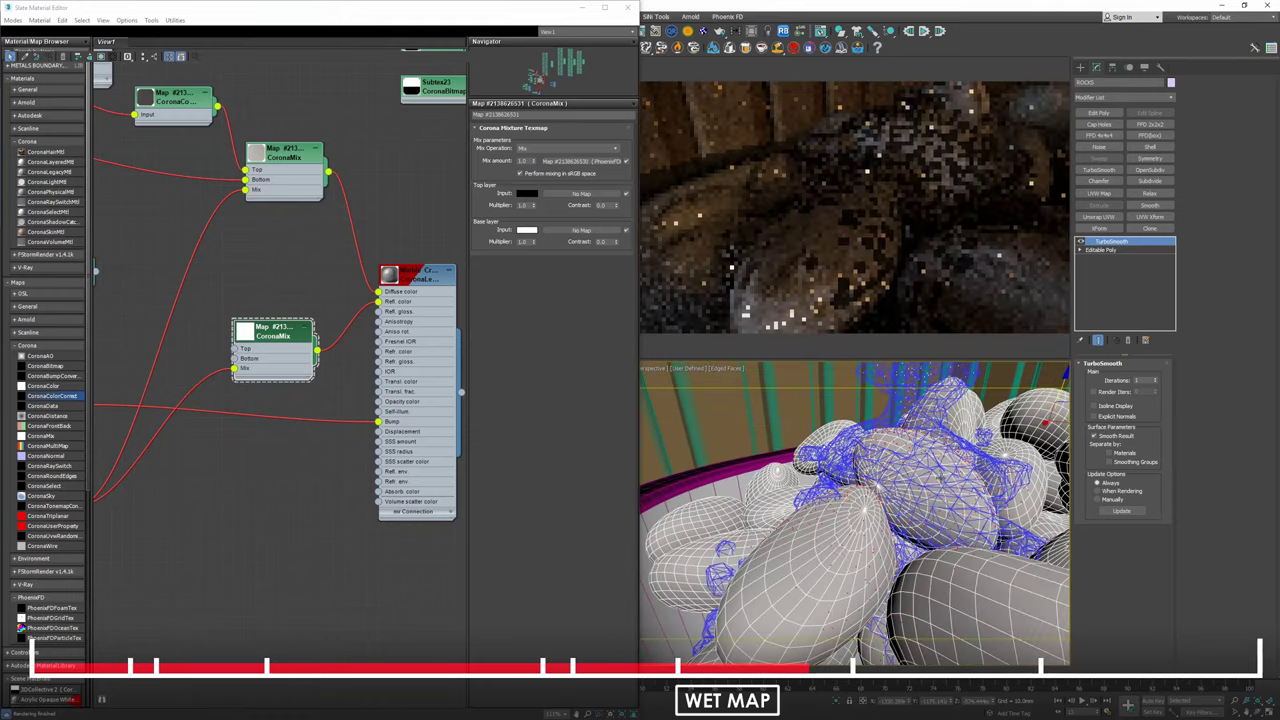
scroll(850, 567, up, 4)
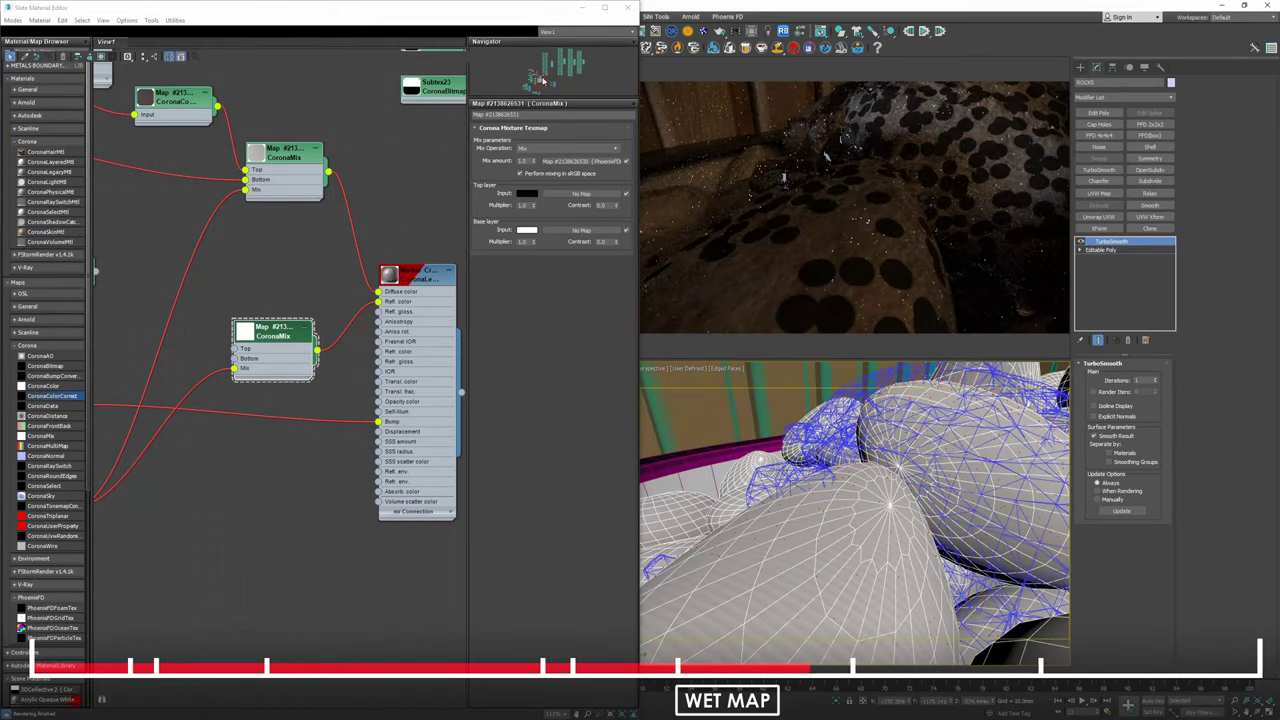
Hide the PHOENIX WATER SIM layer and return the material editor to half of the screen.
drag(565, 10, 752, 68)
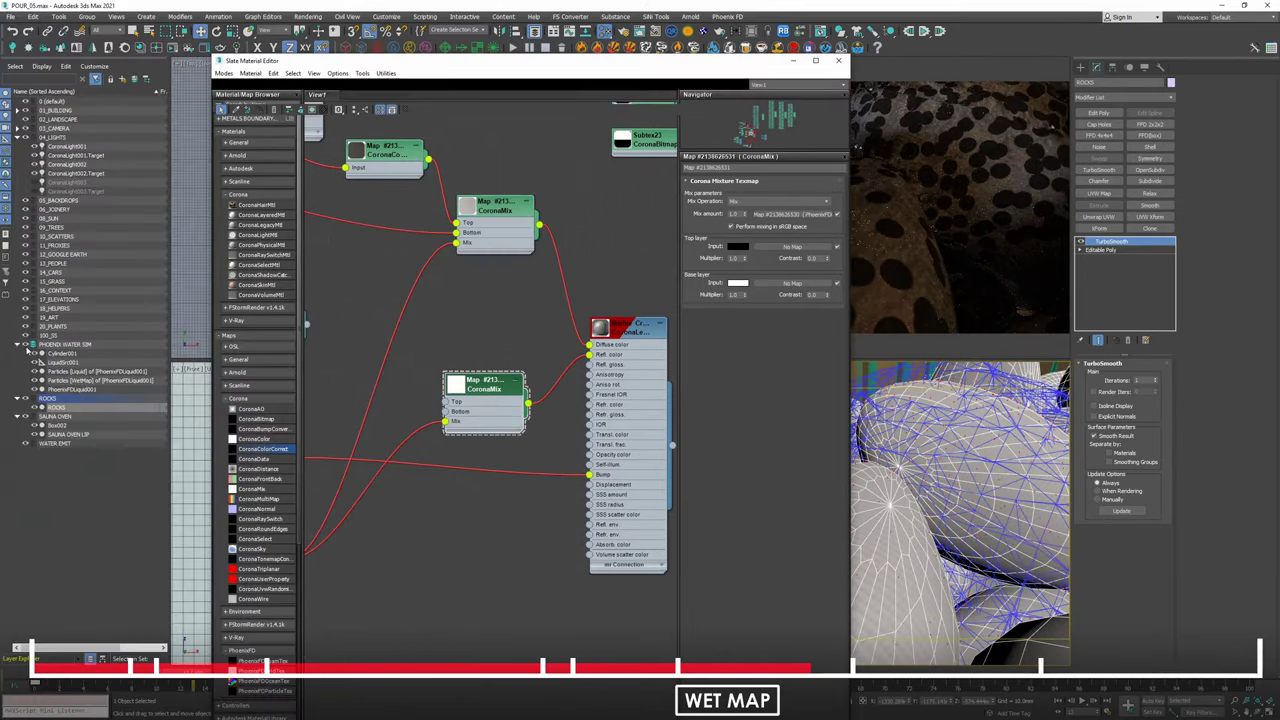
click(26, 345)
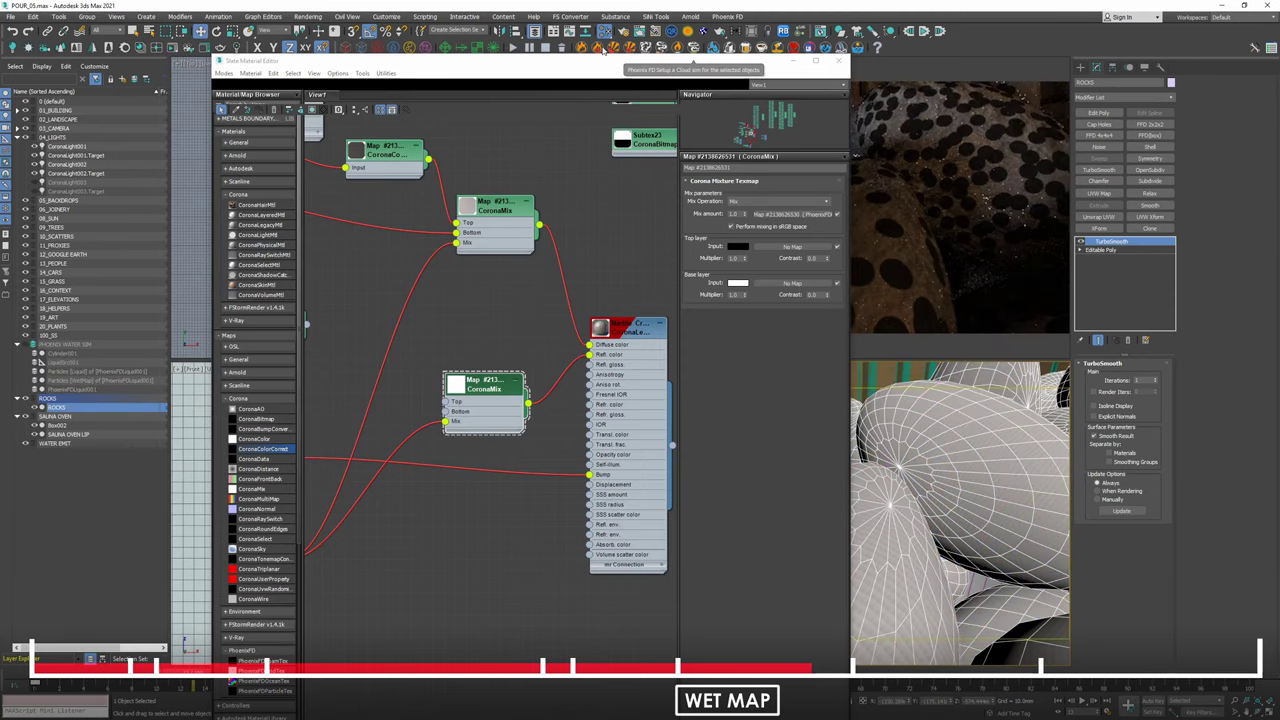
drag(600, 65, 539, 53)
key(super+Left)
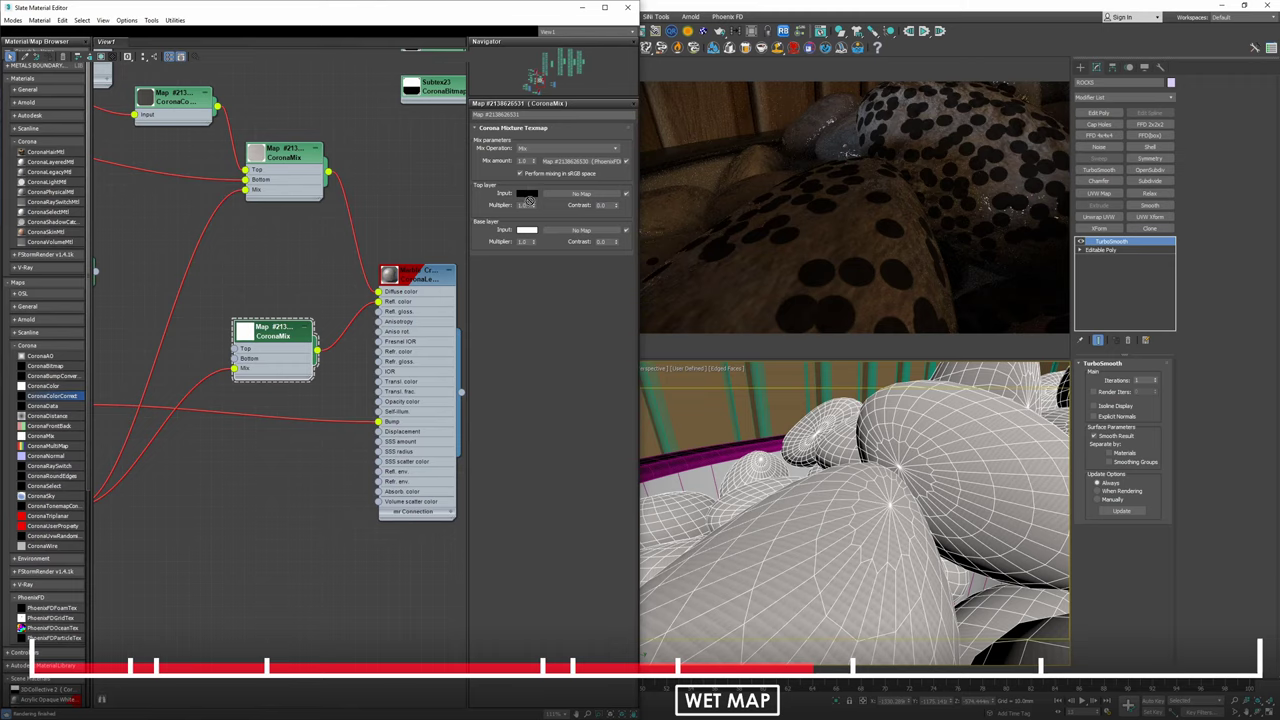
Swap the duplicated CoronaMix's layer colours to white on Top and black on Base, and check the rocks in the interactive render.
drag(526, 232, 282, 384)
click(263, 368)
mouse_move(988, 197)
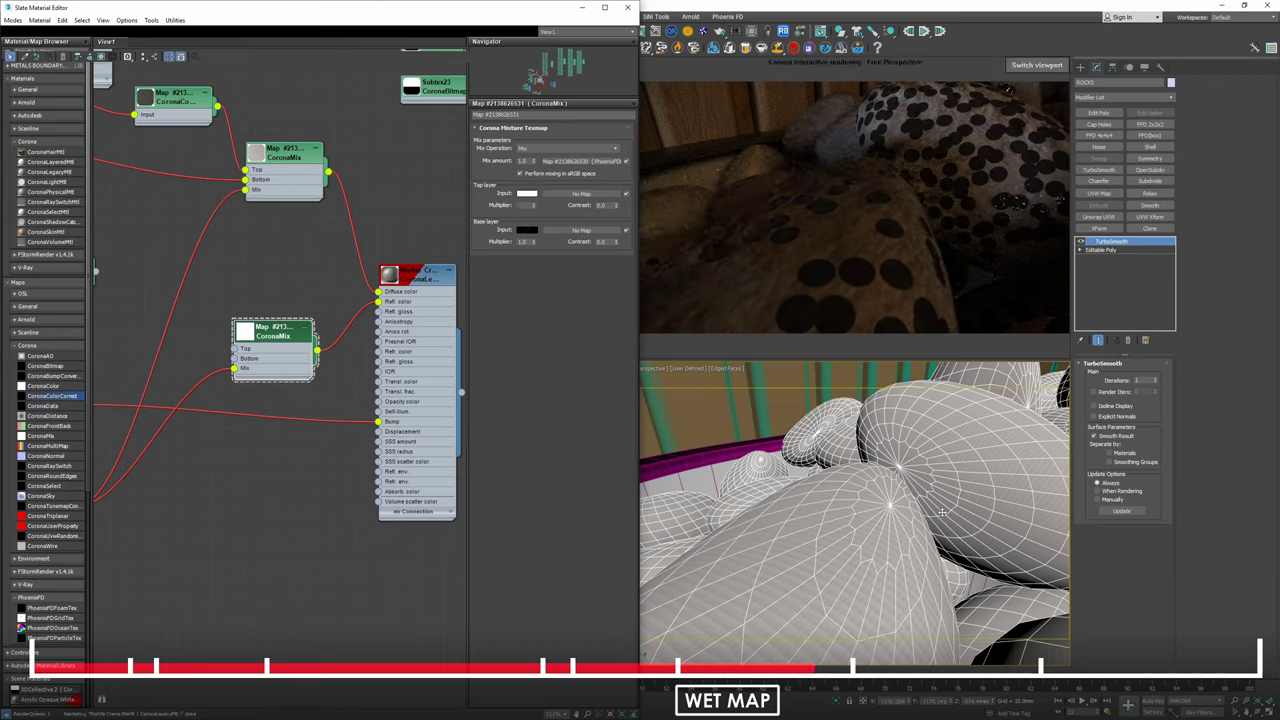
alt+middle_drag(946, 511, 928, 538)
scroll(914, 554, down, 4)
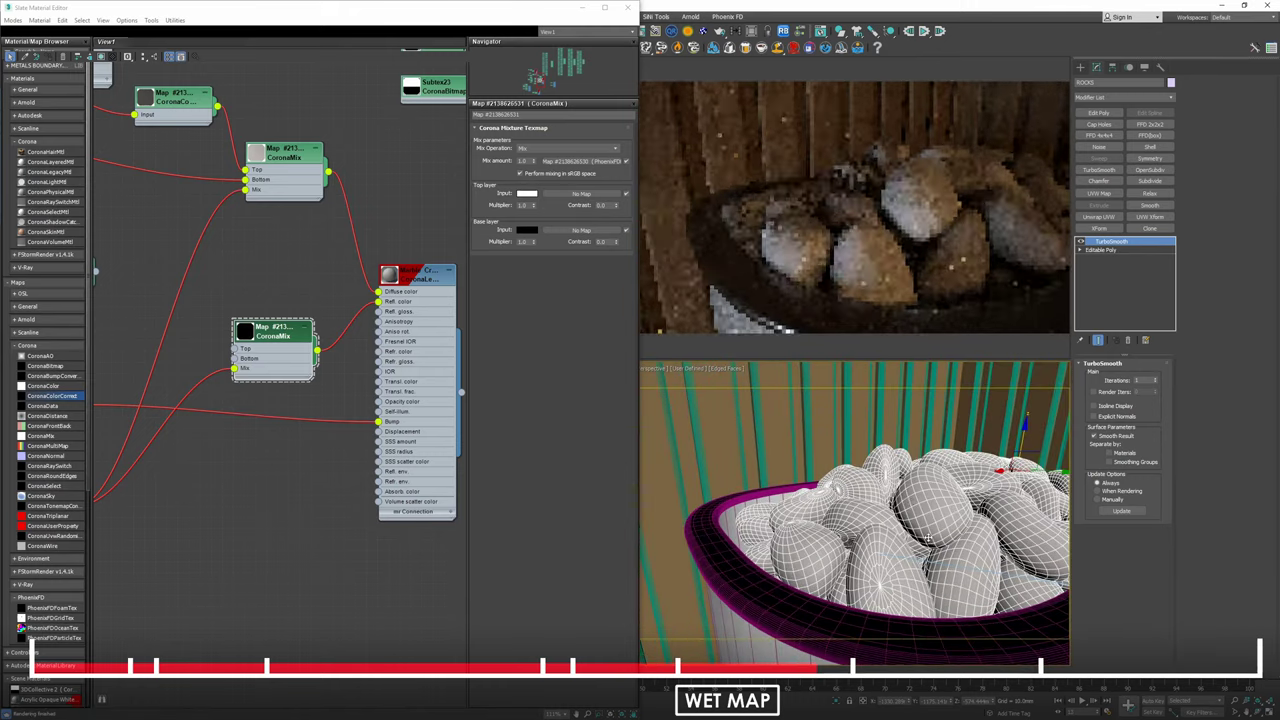
scroll(928, 538, up, 5)
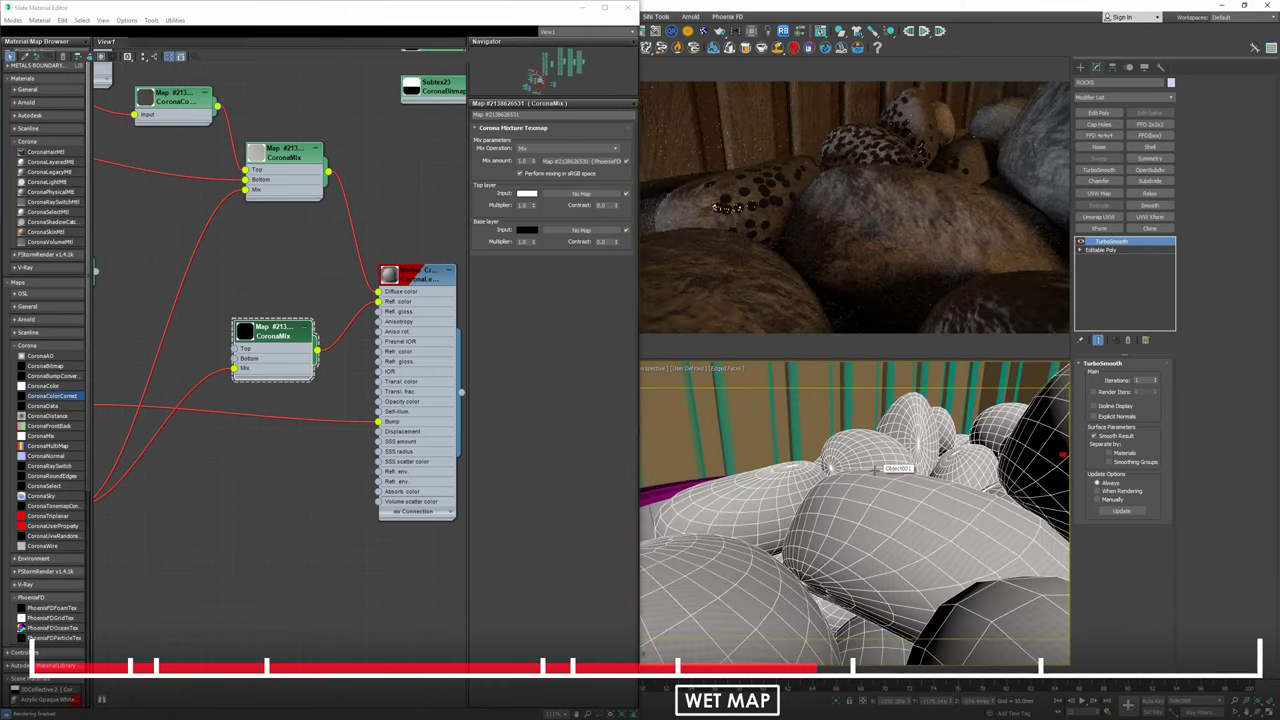
Duplicate the reflection CoronaMix below the original and show the copy's parameters.
mouse_move(377, 423)
middle_down()
mouse_move(429, 417)
mouse_move(430, 387)
middle_up()
shift+drag(341, 300, 345, 423)
double_click(345, 423)
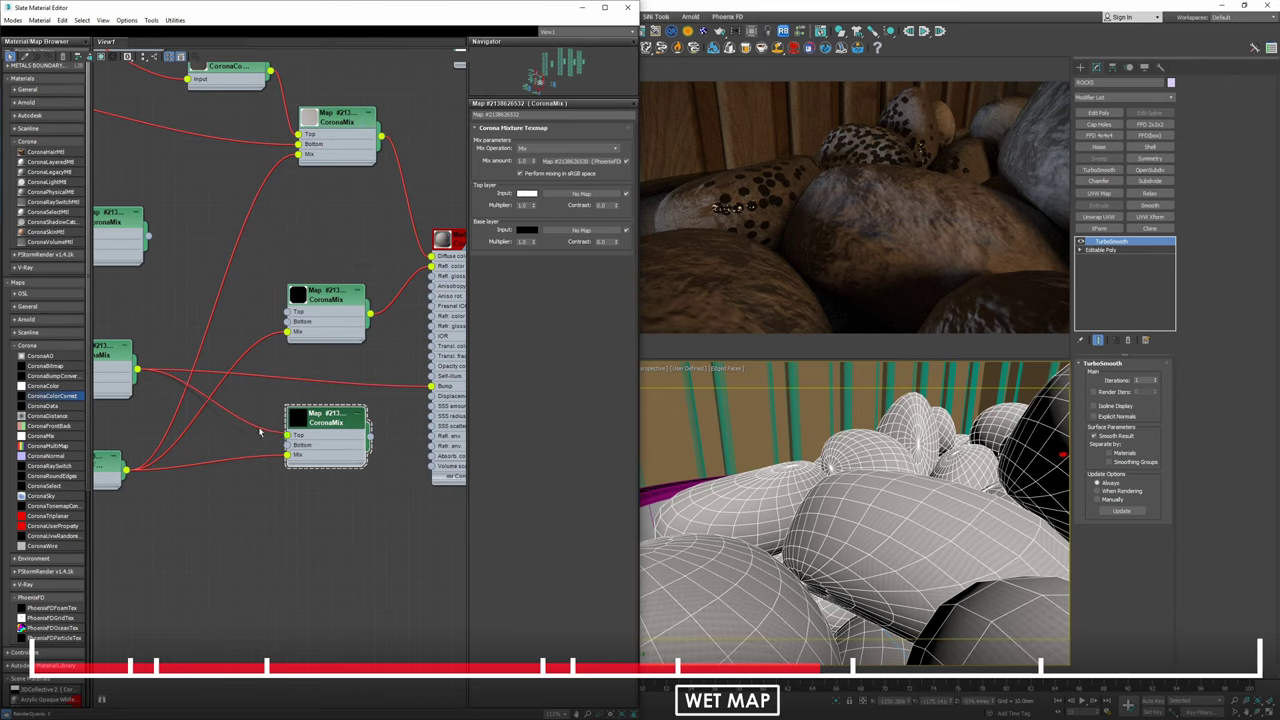
Duplicate the rock's CoronaNormal map below the original.
middle_drag(205, 372, 377, 378)
drag(256, 383, 268, 350)
shift+drag(268, 350, 266, 425)
Delete the old CoronaMix nodes of the bump branch and their leftover connections.
middle_drag(421, 396, 516, 385)
drag(371, 393, 371, 397)
key(Delete)
drag(158, 403, 170, 436)
key(Delete)
click(365, 217)
key(Delete)
middle_drag(347, 278, 177, 276)
mouse_move(203, 312)
mouse_down()
mouse_move(223, 294)
mouse_move(222, 307)
mouse_up()
middle_drag(418, 371, 488, 385)
key(Delete)
Place both CoronaNormal maps beside the newest CoronaMix and connect the upper one to Top and the lower one to Bottom.
scroll(274, 336, down, 2)
middle_drag(197, 302, 322, 312)
drag(322, 410, 242, 300)
drag(260, 295, 324, 313)
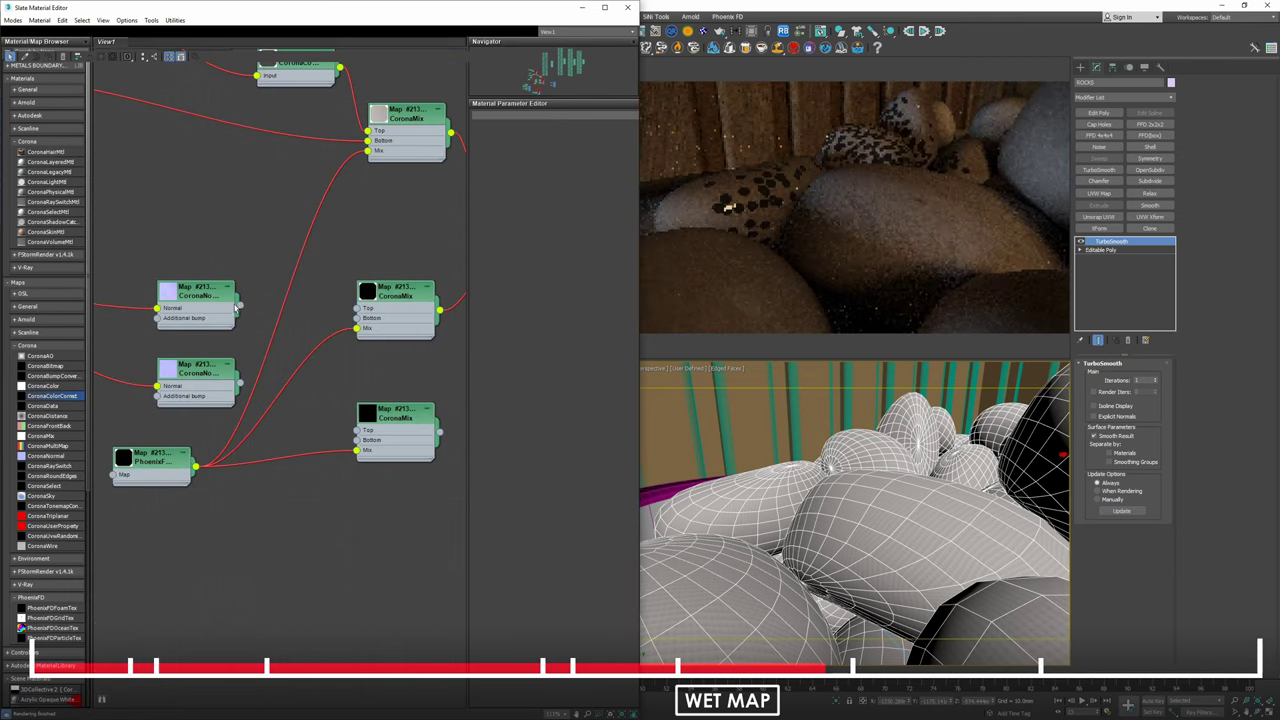
drag(240, 306, 357, 308)
middle_drag(246, 318, 199, 290)
drag(192, 280, 310, 402)
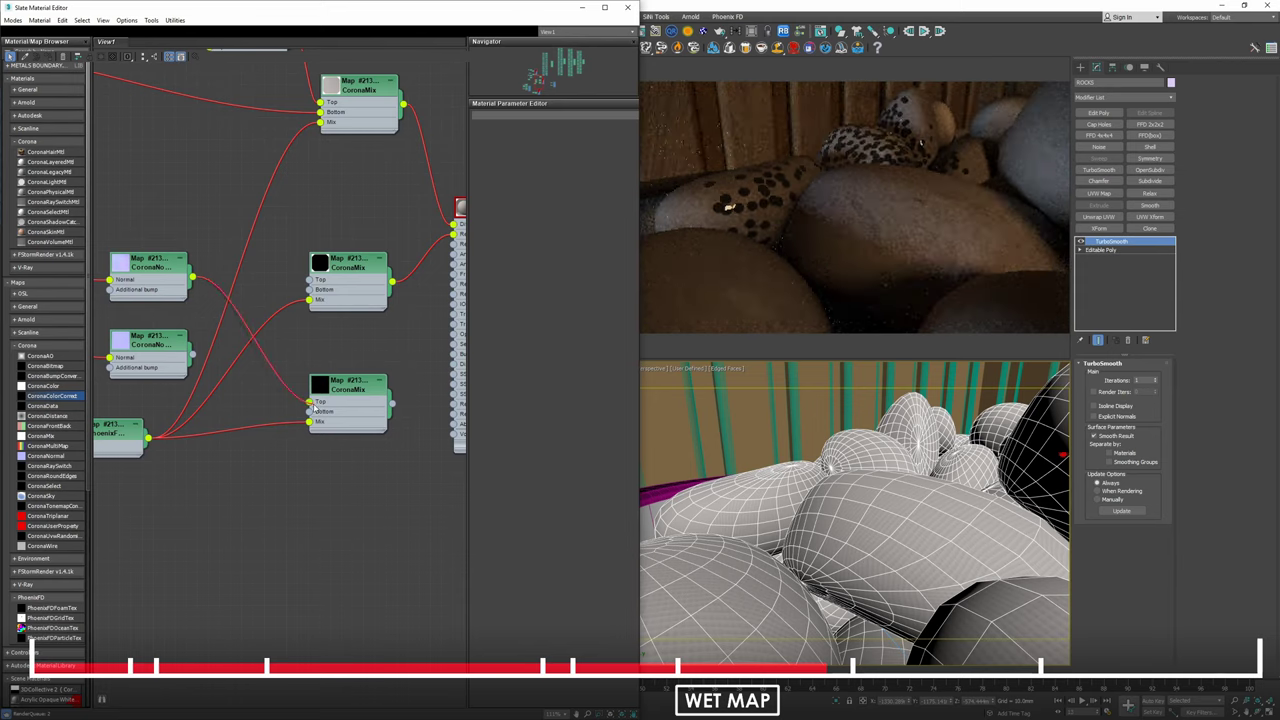
drag(192, 356, 310, 411)
Connect the output of the CoronaMix that blends the normal maps to the marble material's Bump input.
middle_drag(218, 350, 268, 346)
middle_drag(416, 390, 264, 403)
drag(287, 412, 338, 397)
Set the lower CoronaNormal map's strength multiplier to 0.1 and compare the settings of both normal maps.
middle_drag(250, 300, 379, 309)
double_click(173, 287)
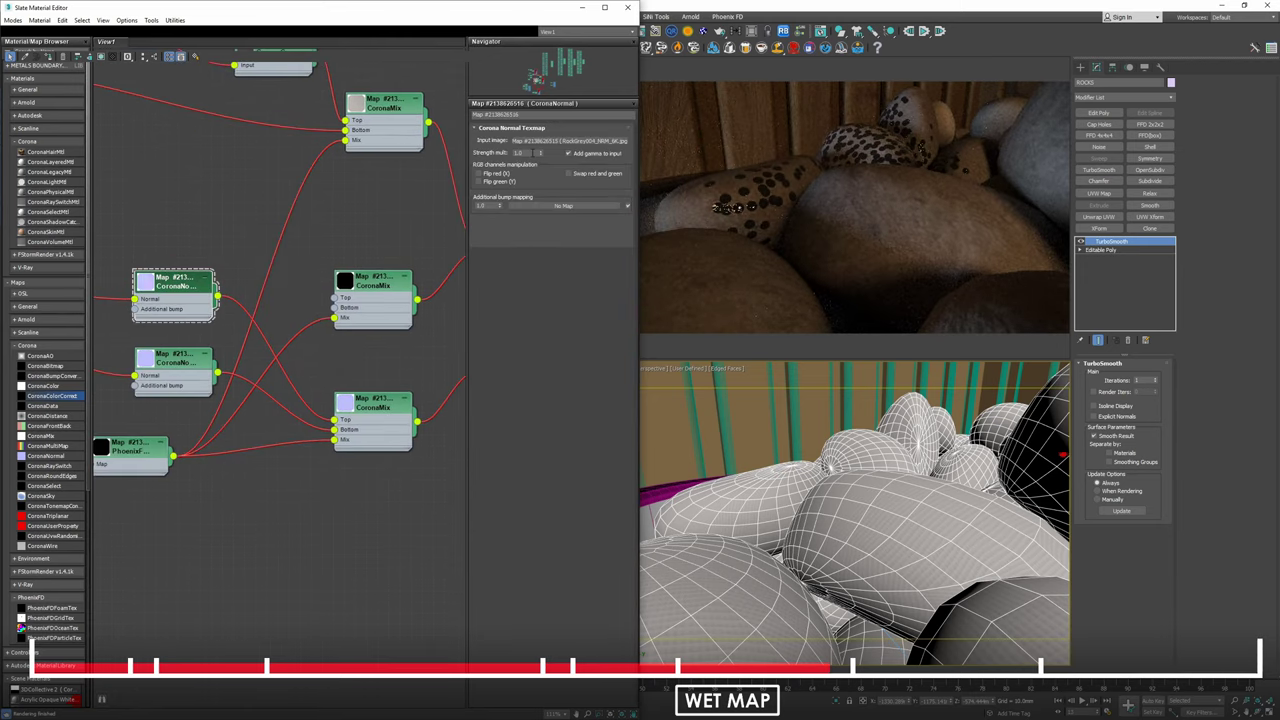
text(0.1)
key(Return)
double_click(166, 359)
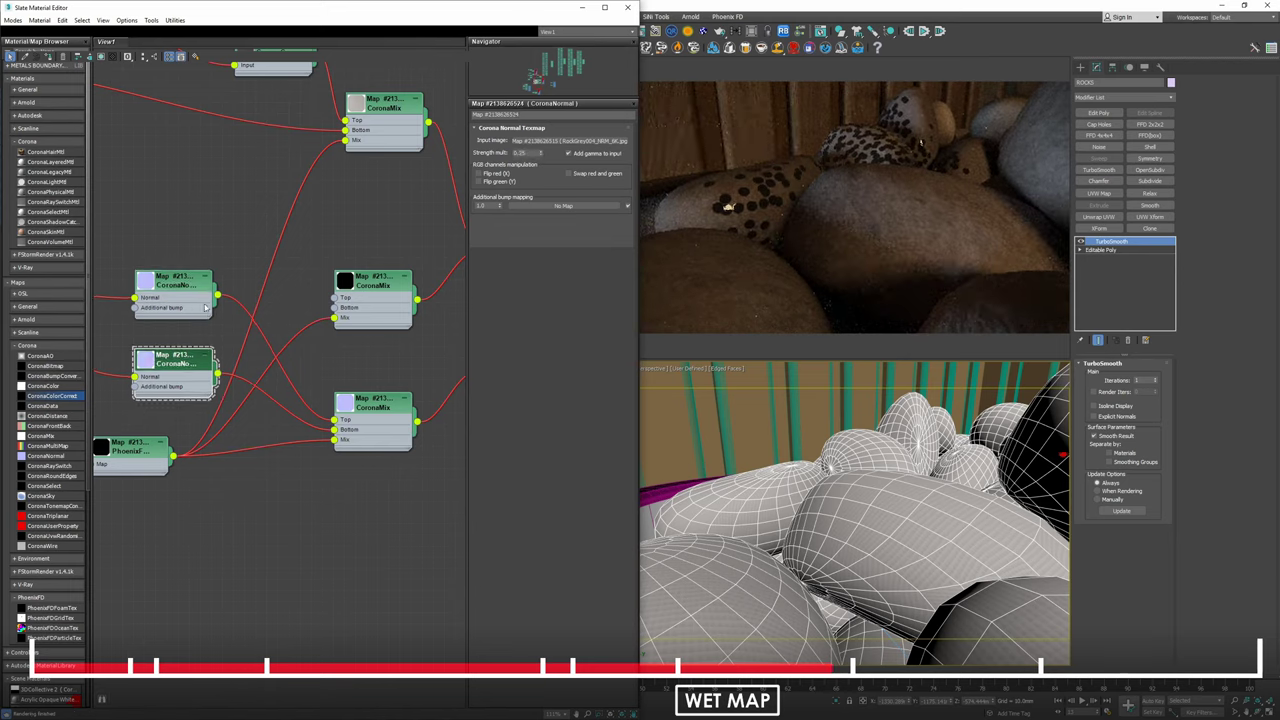
double_click(174, 287)
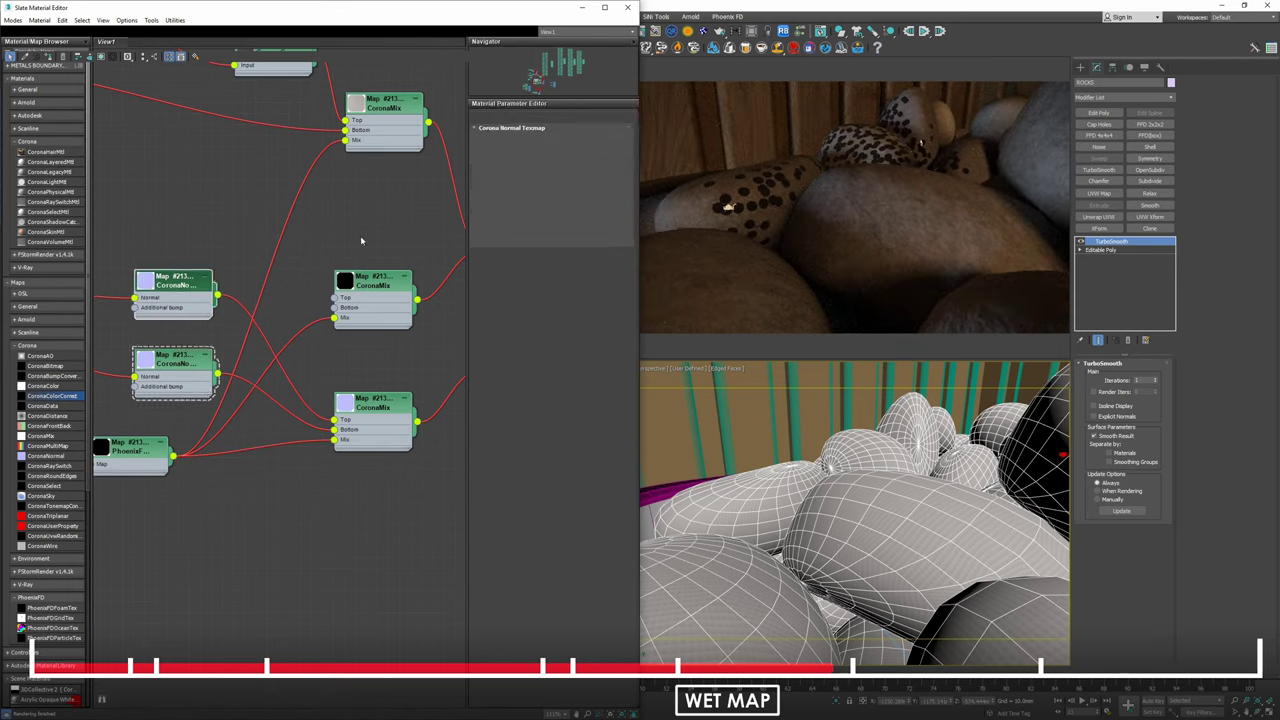
double_click(166, 359)
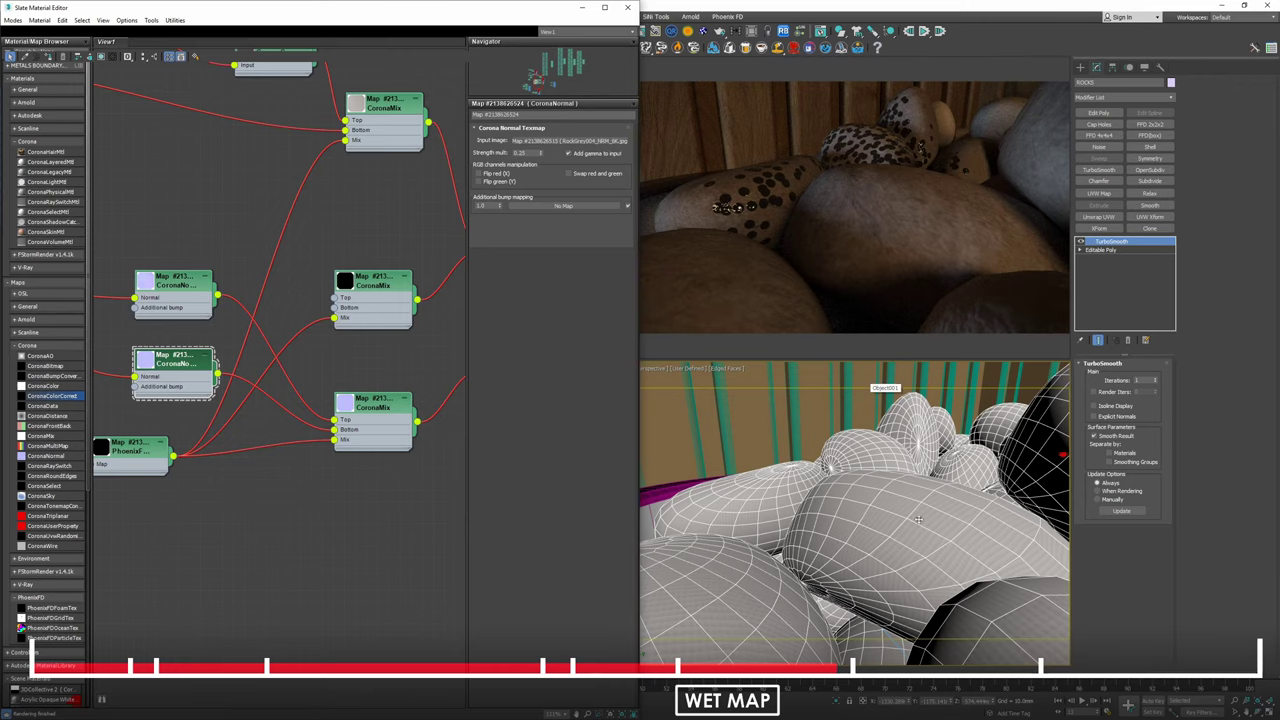
Check the rocks' bump in the interactive render and show the marble material's parameters.
scroll(918, 519, down, 6)
alt+middle_drag(918, 519, 873, 521)
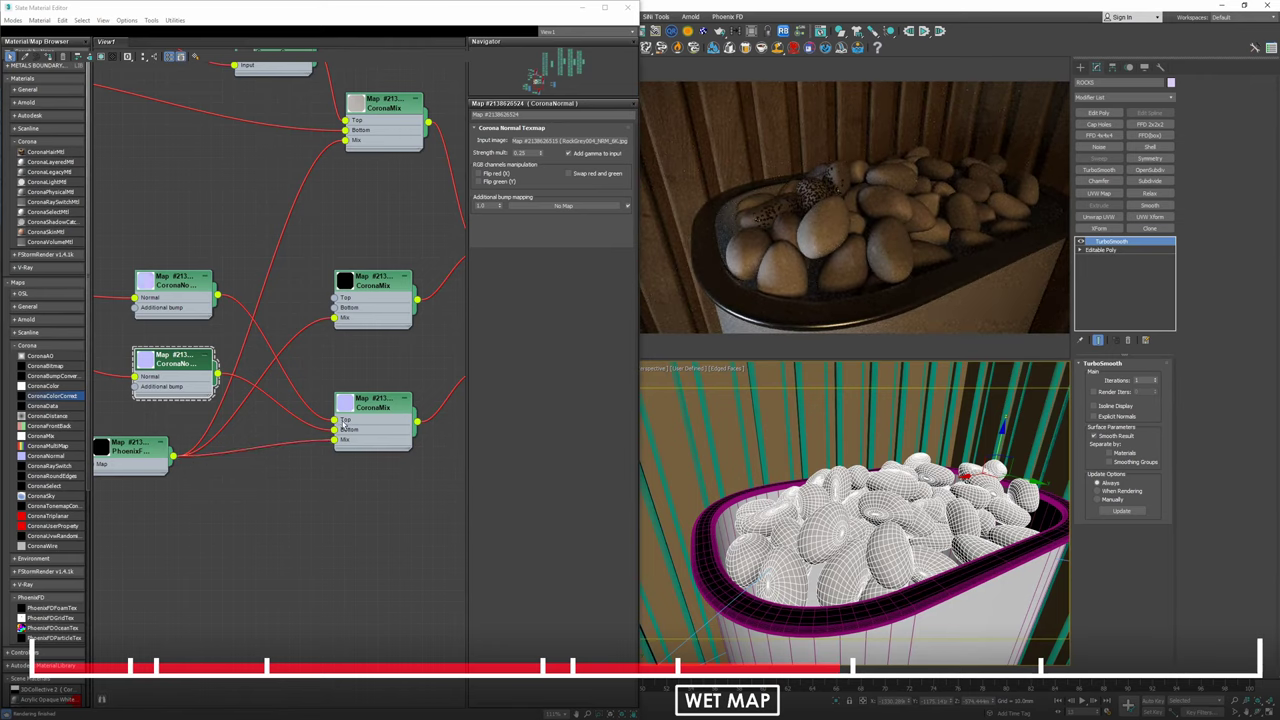
middle_drag(383, 417, 290, 393)
double_click(353, 212)
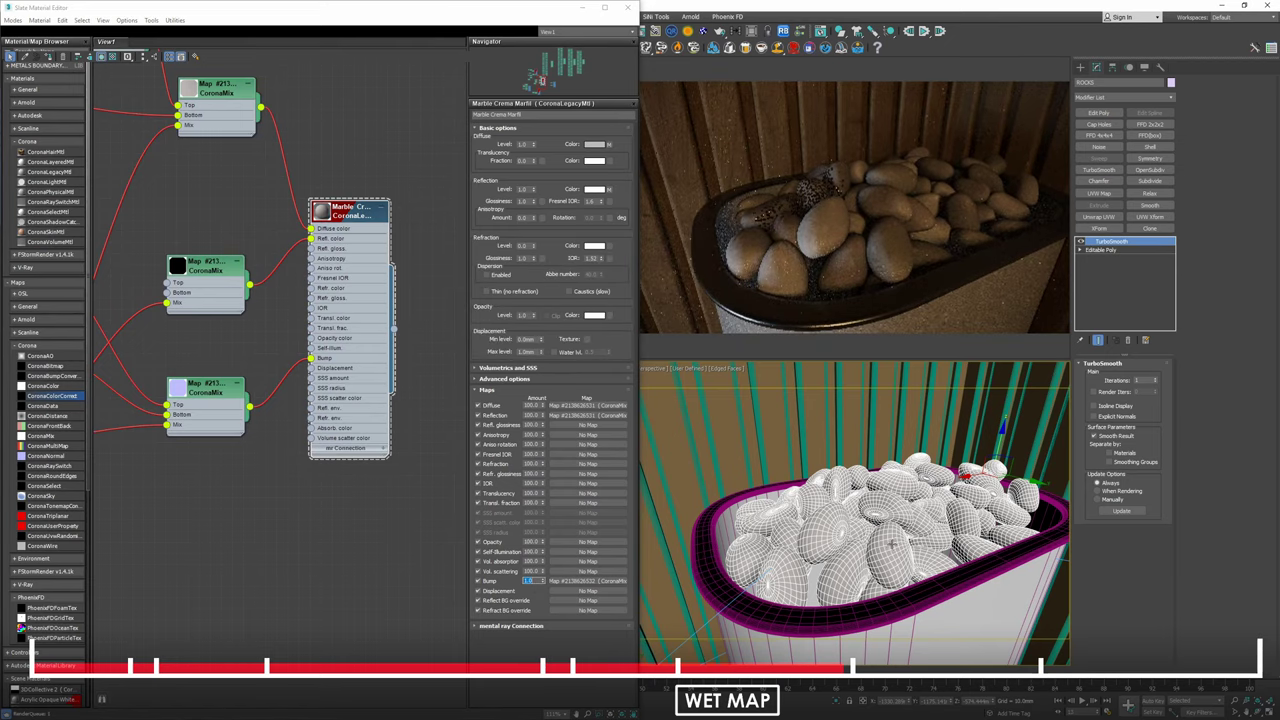
scroll(855, 514, up, 8)
Swap the two CoronaNormal connections on the mix's Top and Bottom inputs and set the marble material's Bump amount to 0.7.
middle_drag(214, 357, 384, 394)
drag(340, 452, 293, 401)
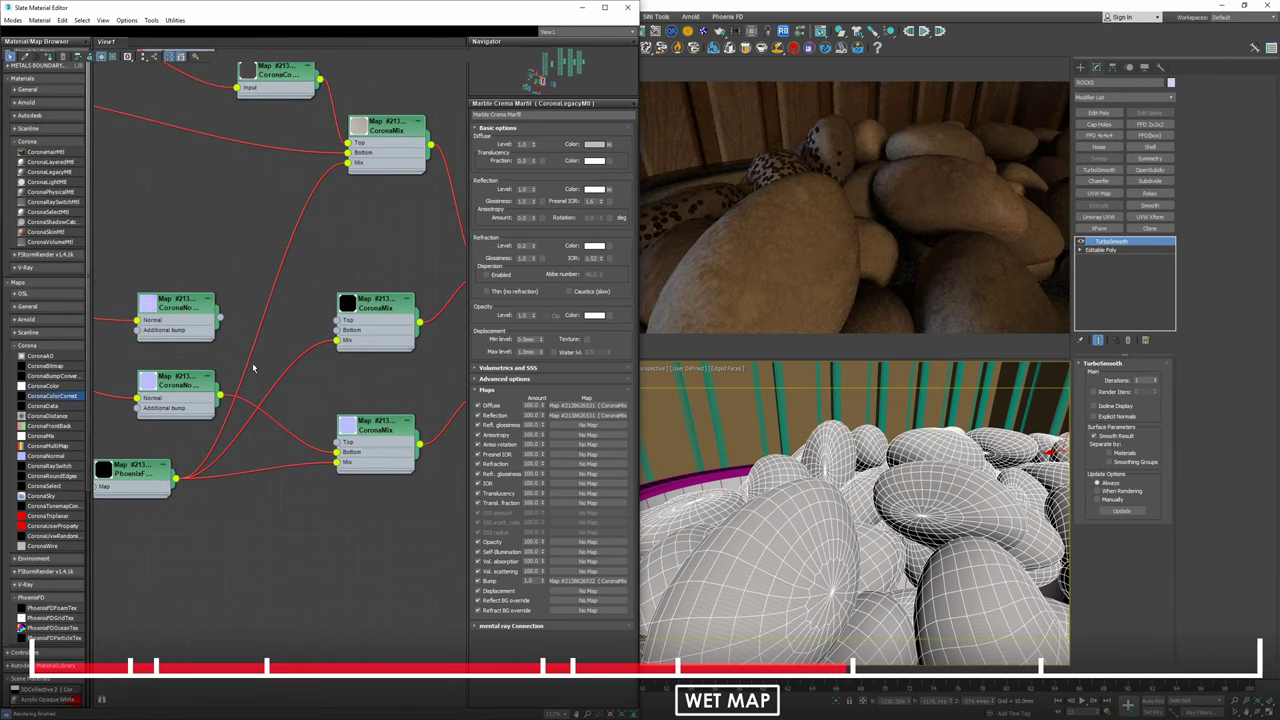
drag(219, 398, 313, 452)
drag(219, 398, 340, 445)
drag(219, 320, 333, 455)
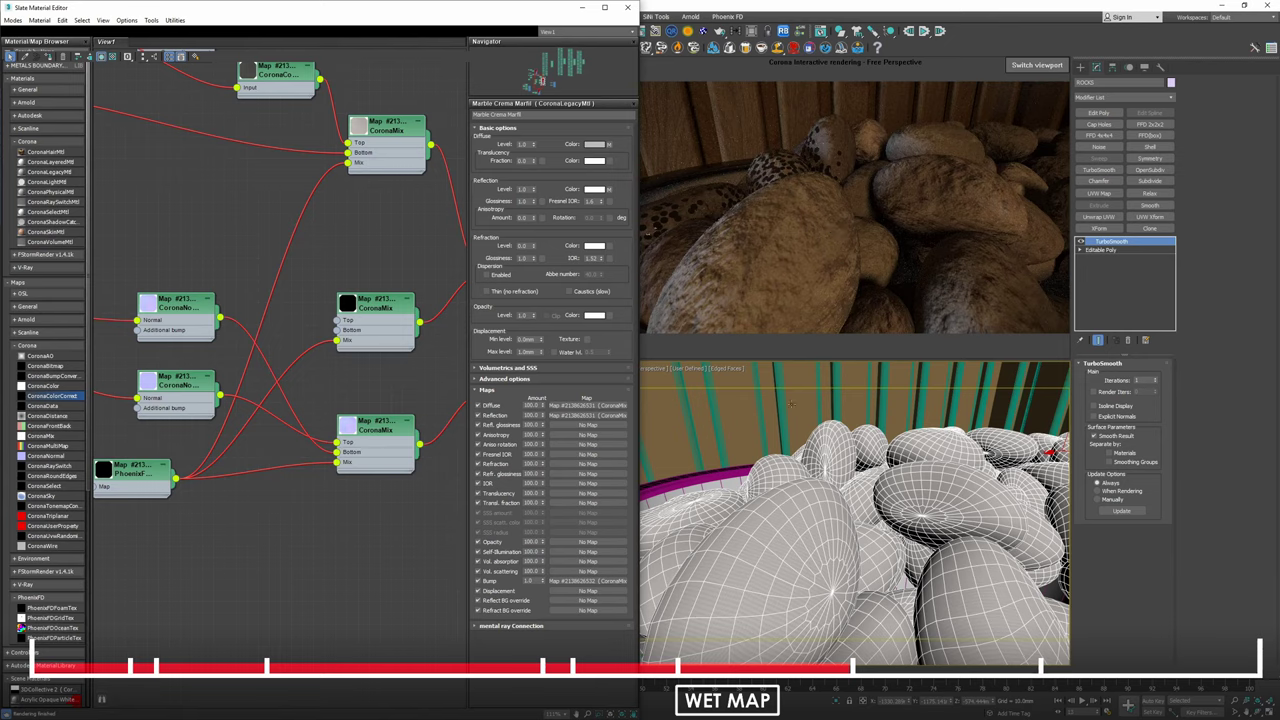
middle_drag(791, 404, 784, 394)
drag(536, 581, 458, 551)
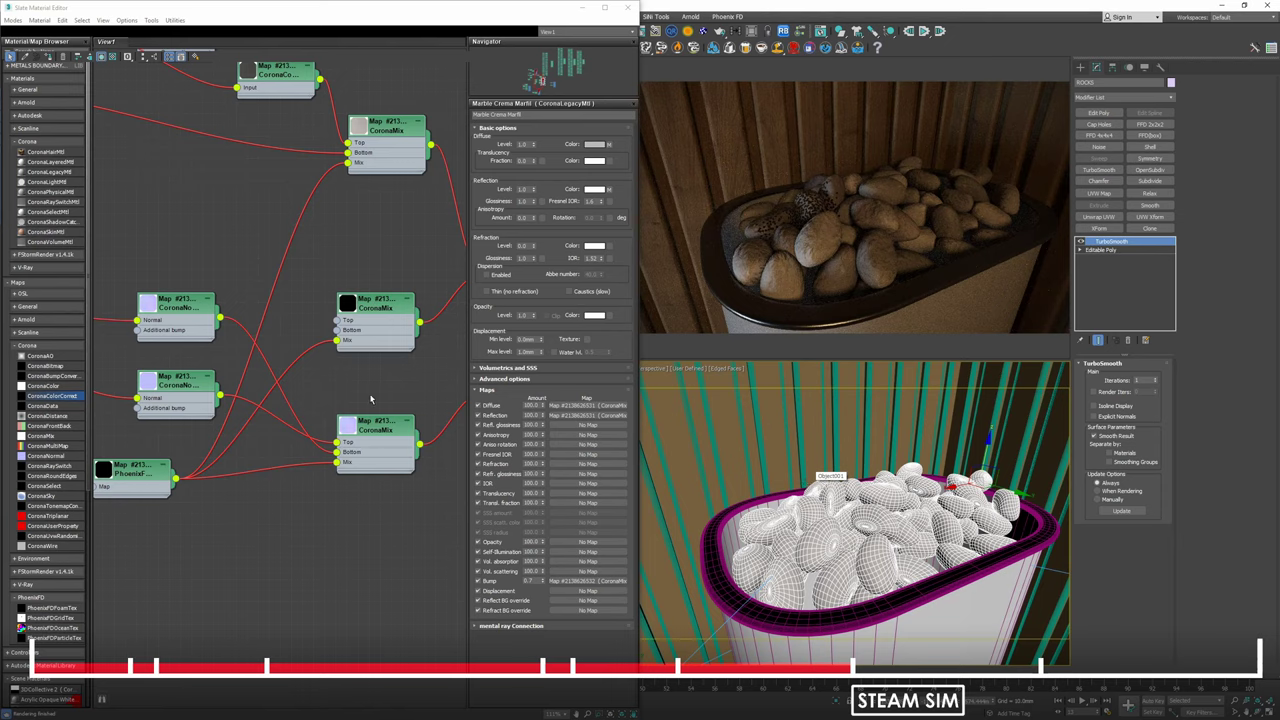
Look over the complete node network of the wet rock material.
middle_drag(402, 384, 289, 337)
scroll(289, 338, down, 2)
middle_drag(331, 430, 422, 338)
click(182, 313)
drag(182, 315, 225, 433)
scroll(256, 457, down, 1)
scroll(256, 457, down, 1)
scroll(256, 457, down, 1)
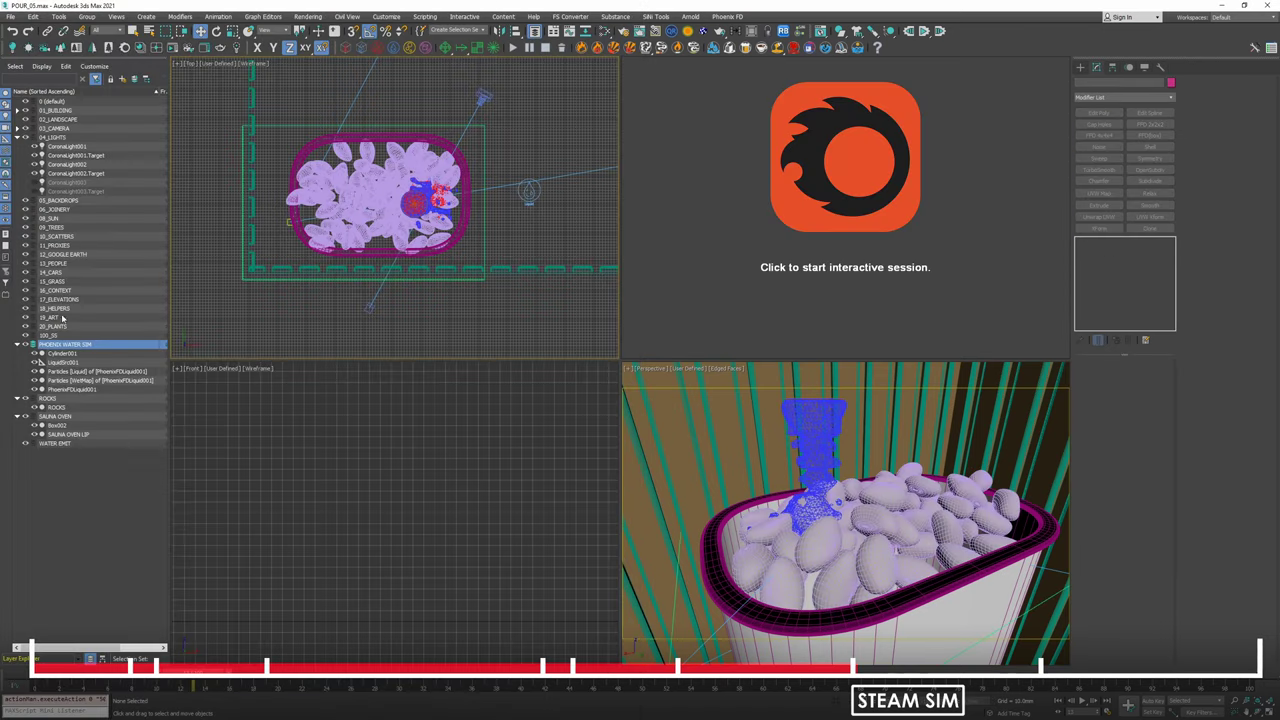
Create a new layer named PHOENIX STEAM SIM and move it out of the PHOENIX WATER SIM layer.
click(121, 80)
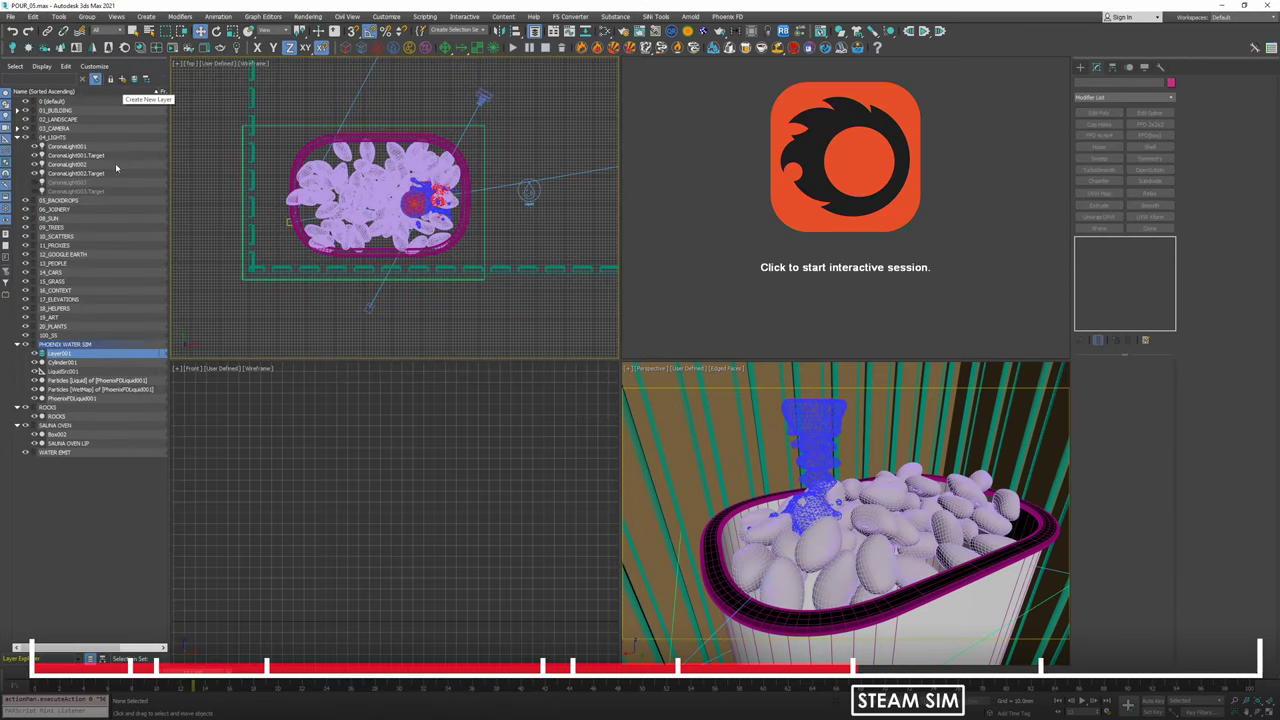
click(60, 346)
double_click(56, 354)
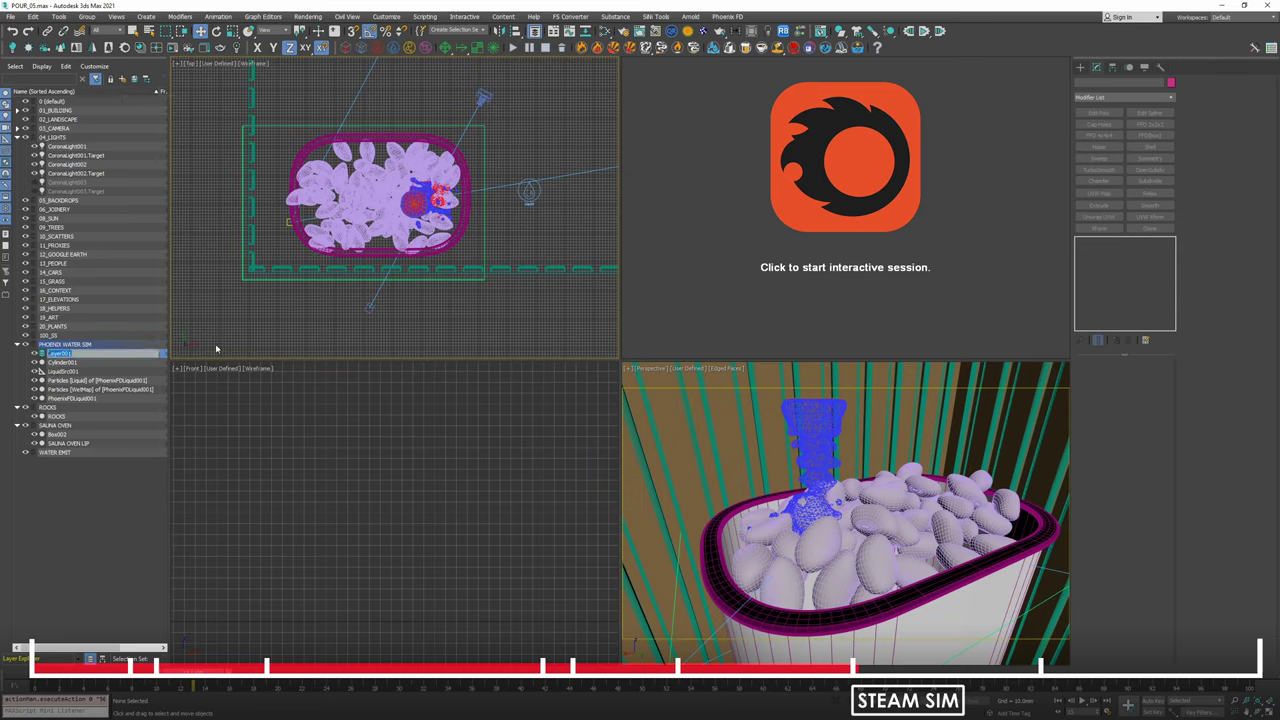
text(Particles)
text( STEAM SIM)
key(Return)
drag(91, 356, 76, 495)
Create a Phoenix FD fire/smoke simulator about 845 × 541 × 365 mm over the sauna oven in the top view.
middle_drag(440, 181, 438, 209)
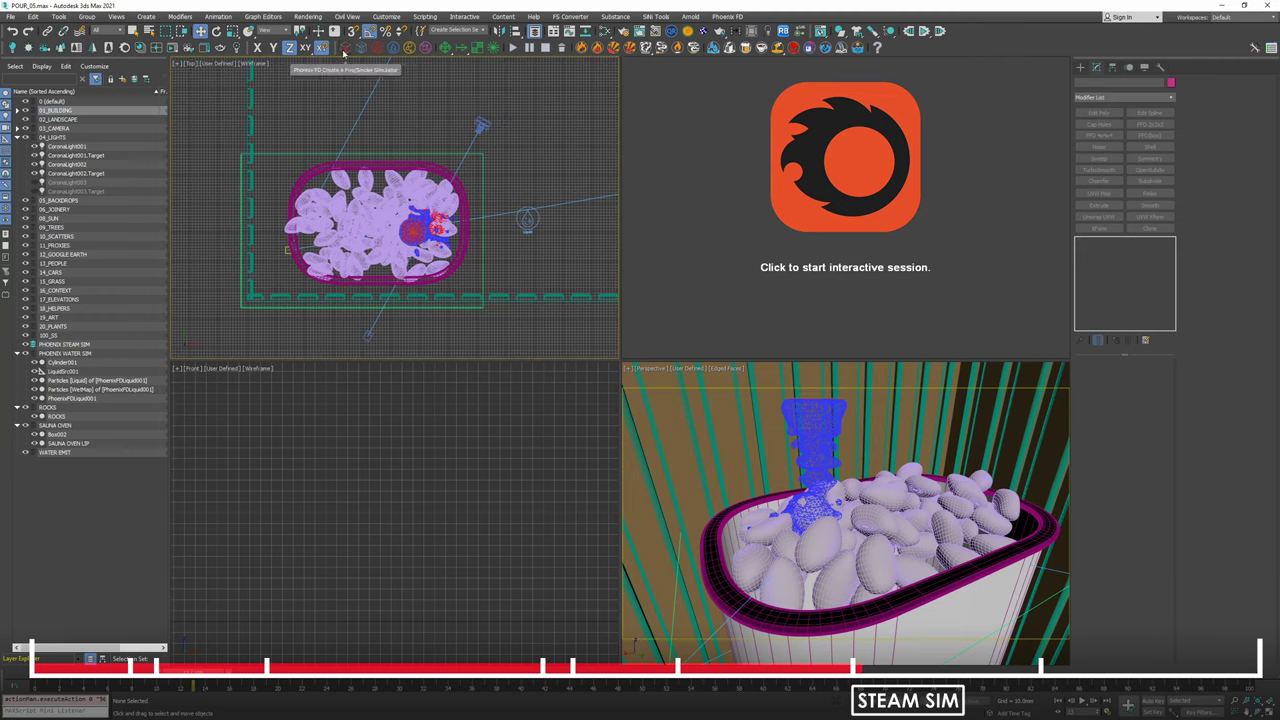
click(345, 50)
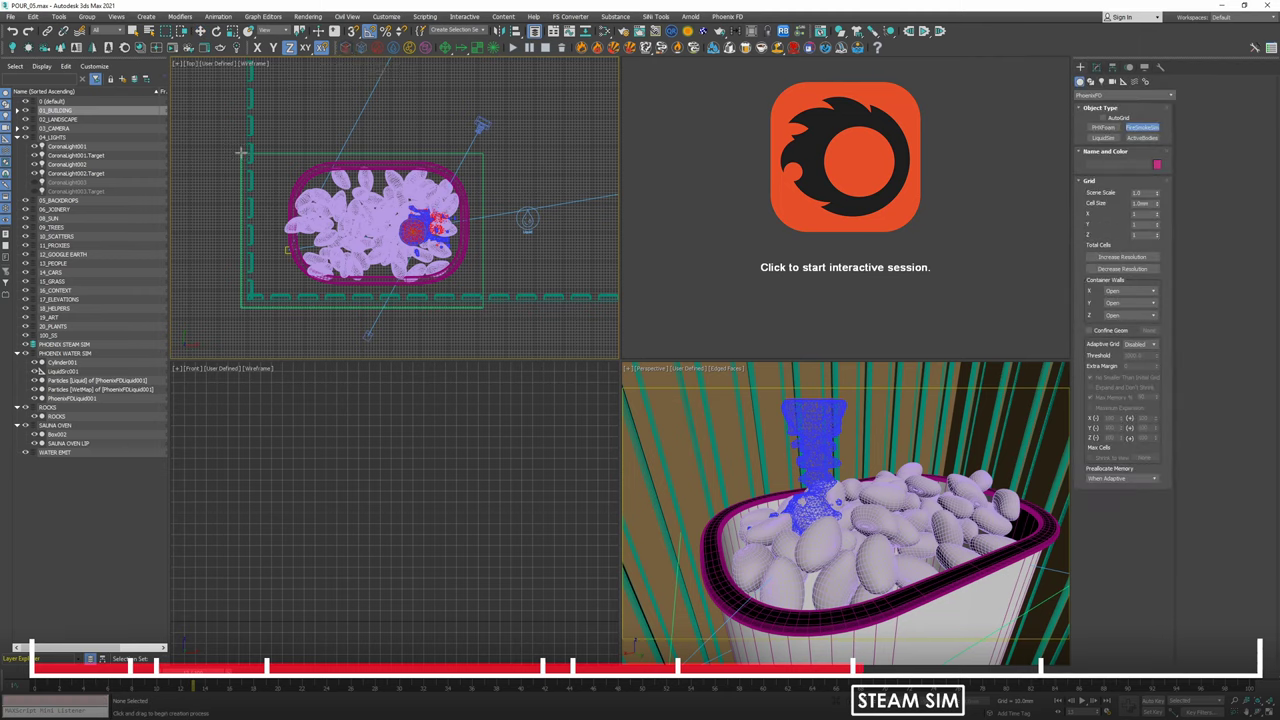
drag(241, 153, 484, 308)
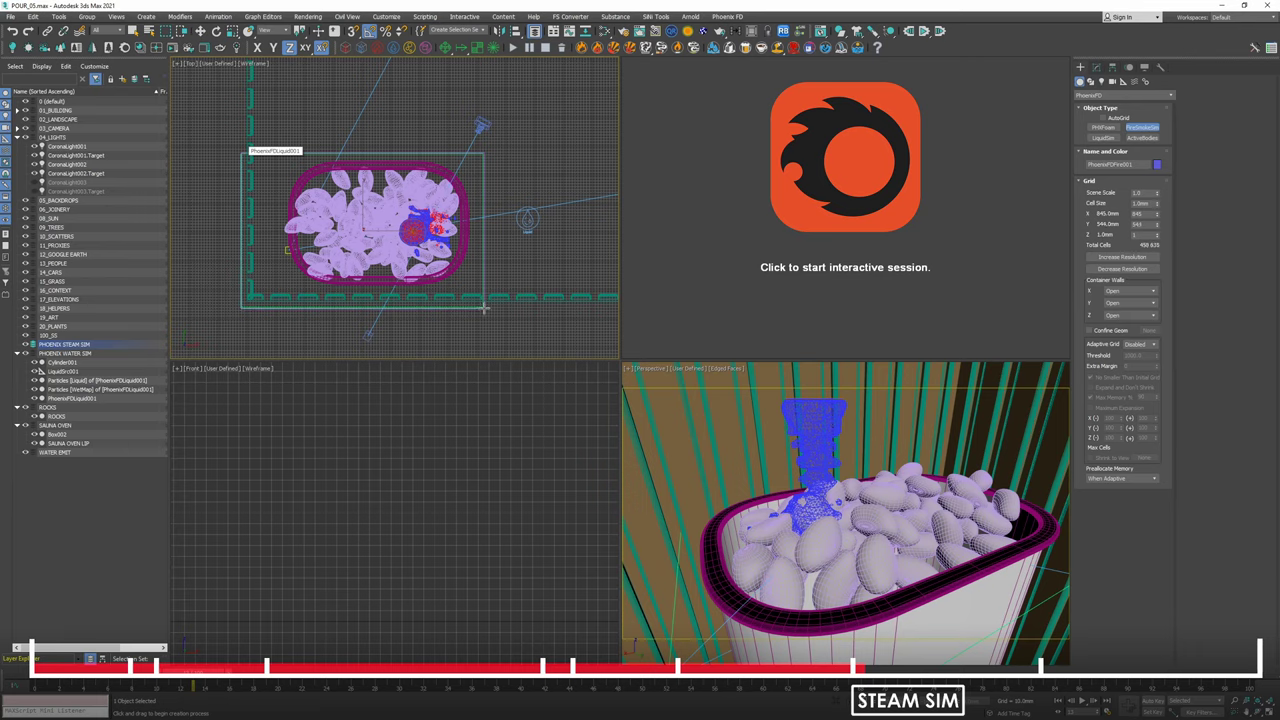
click(471, 203)
middle_click(836, 477)
key(z)
Maximize the perspective view and move the fire/smoke simulator down so that it encloses the sauna stones and oven rim.
key(alt+w)
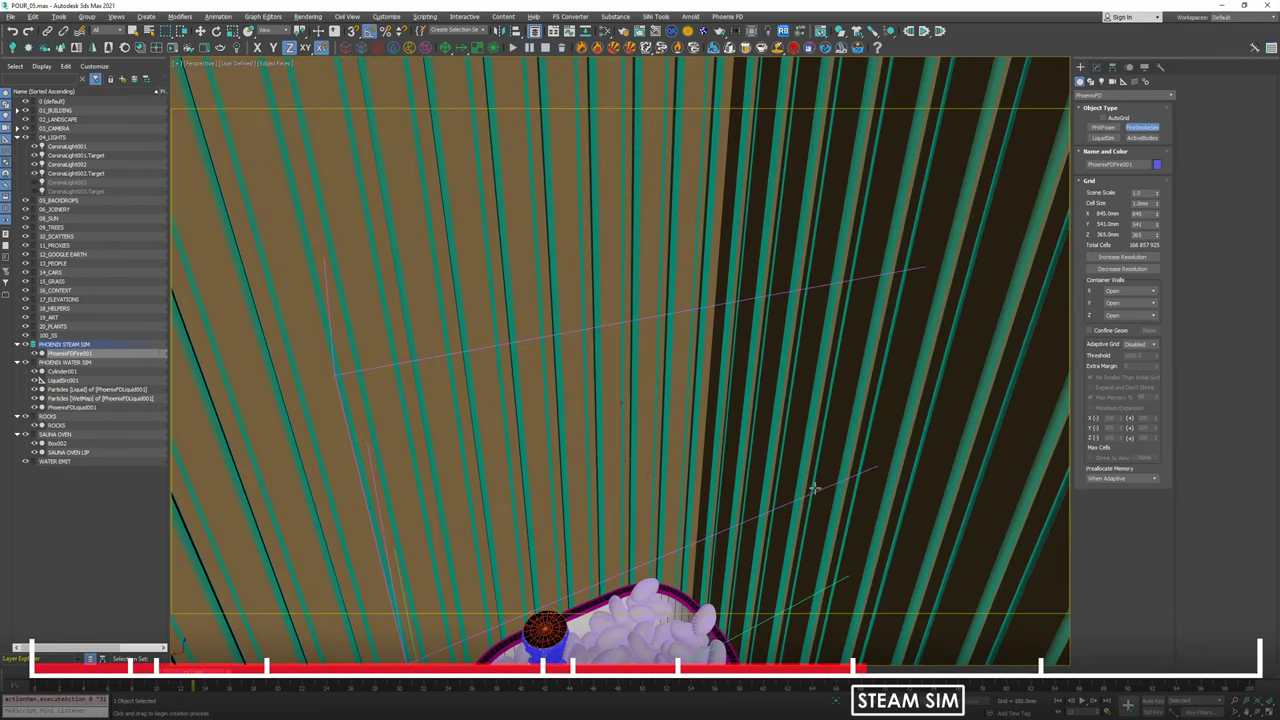
alt+middle_drag(815, 486, 796, 461)
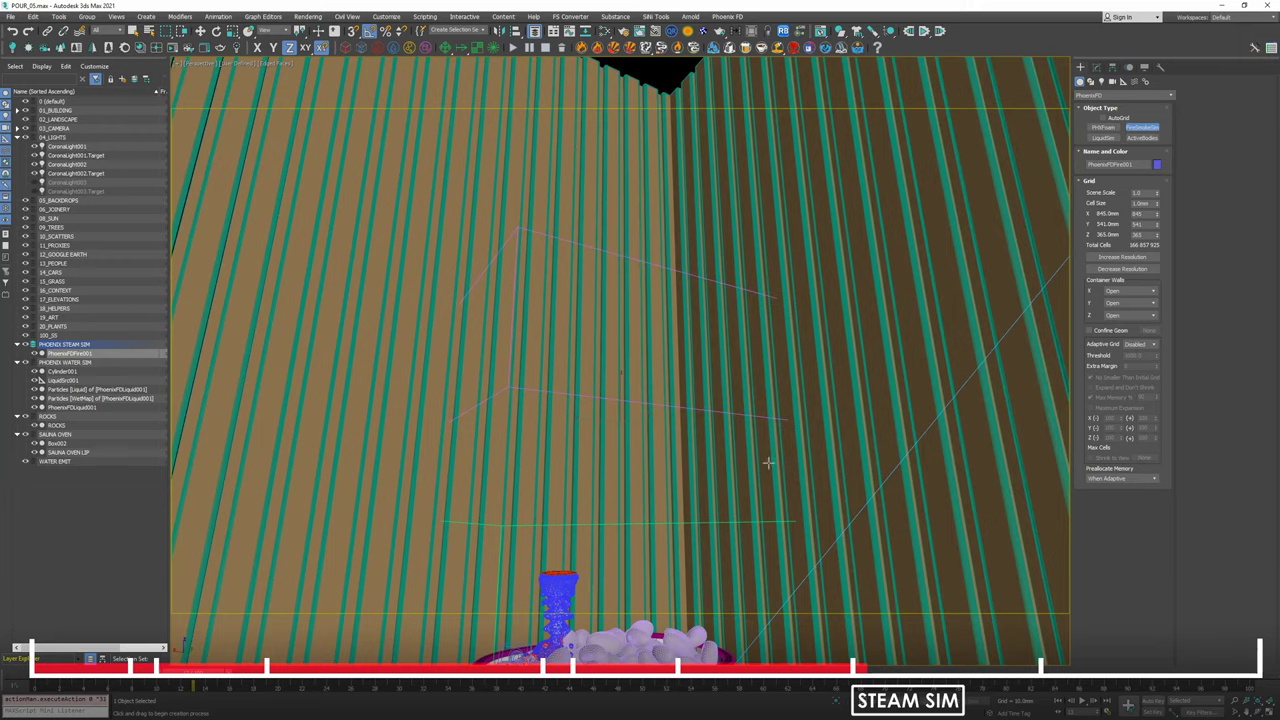
key(shift+f)
middle_drag(683, 491, 714, 380)
key(w)
drag(657, 262, 659, 472)
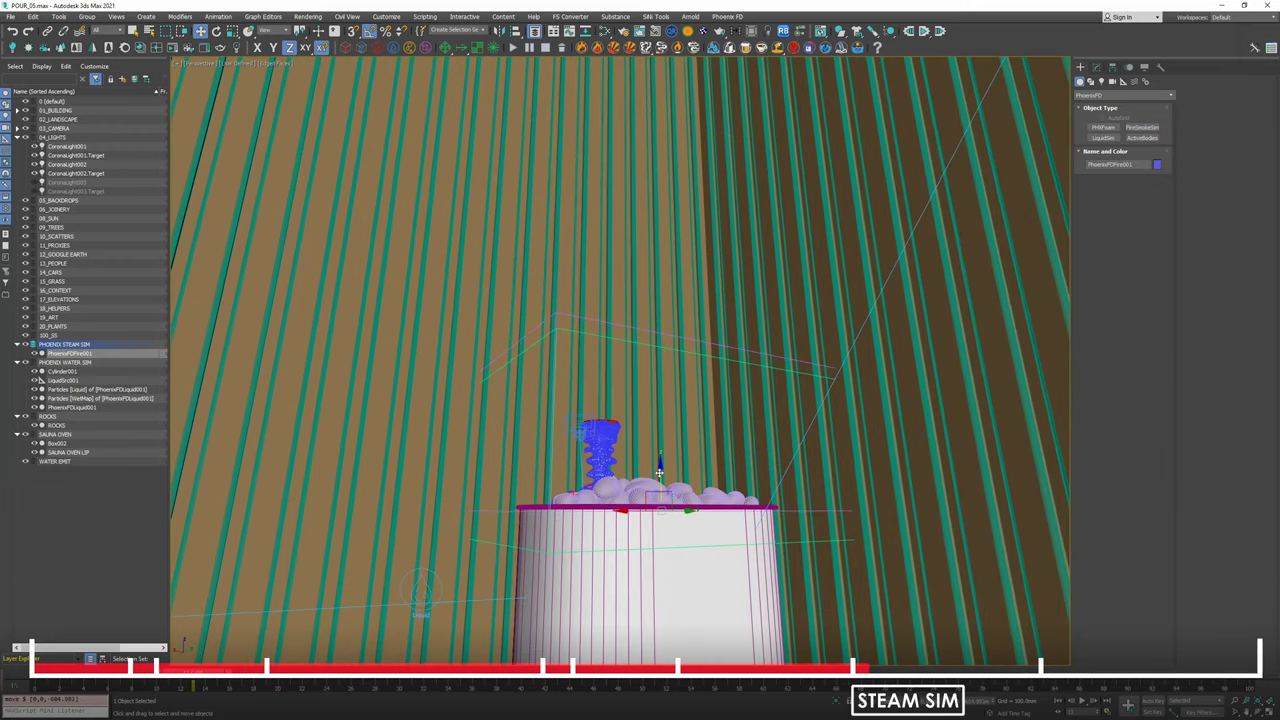
alt+middle_drag(657, 471, 667, 445)
Decrease the fire/smoke simulator's grid resolution to a cell size of about 4.8 mm and show its Dynamics settings.
click(1098, 69)
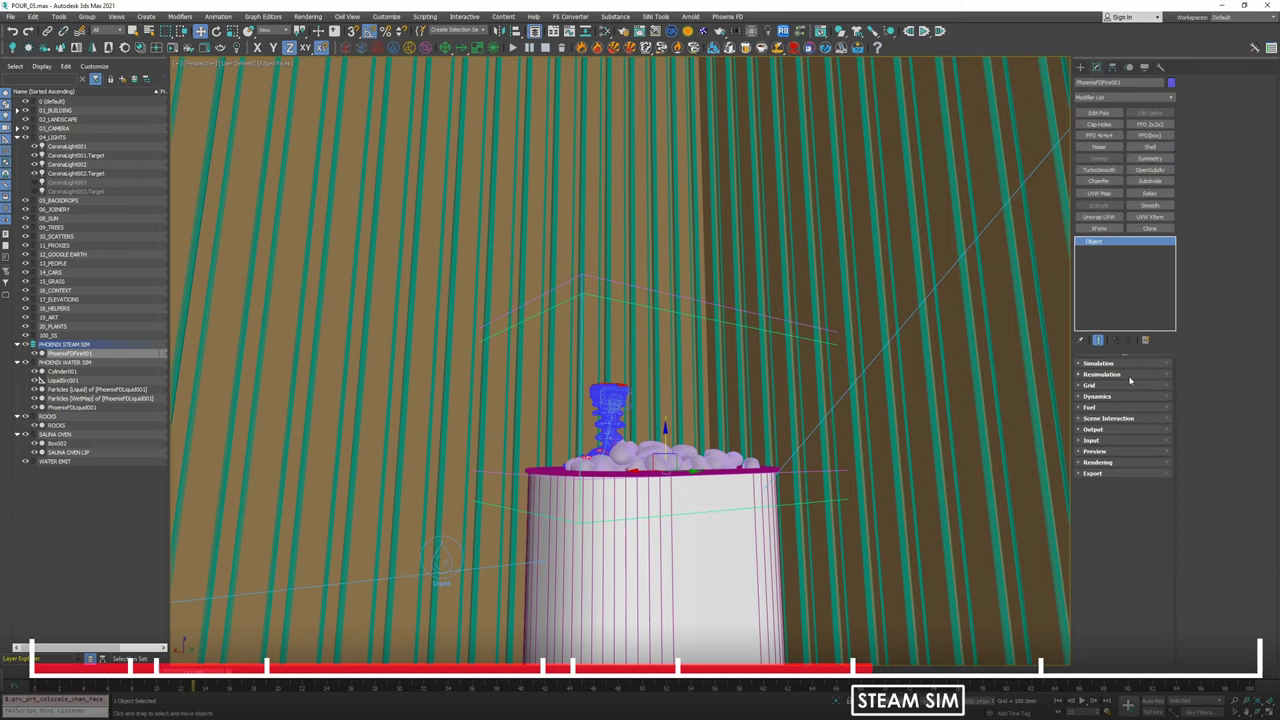
click(1099, 363)
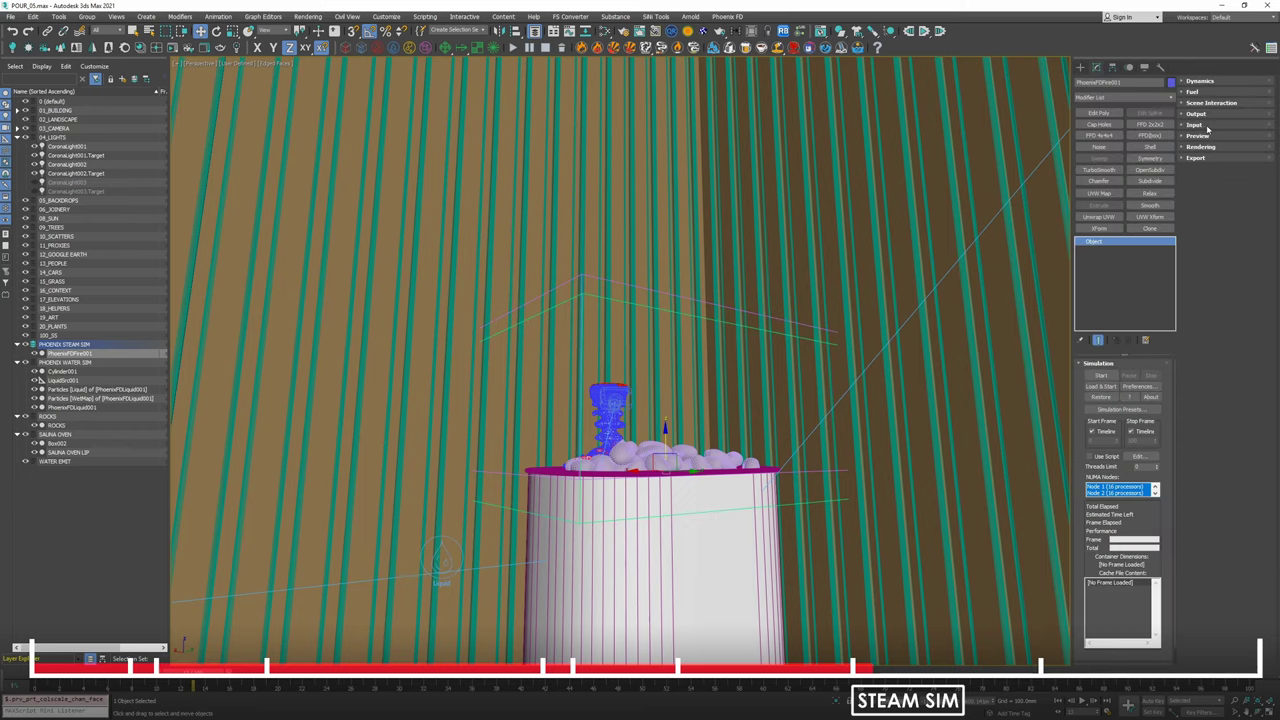
click(1112, 363)
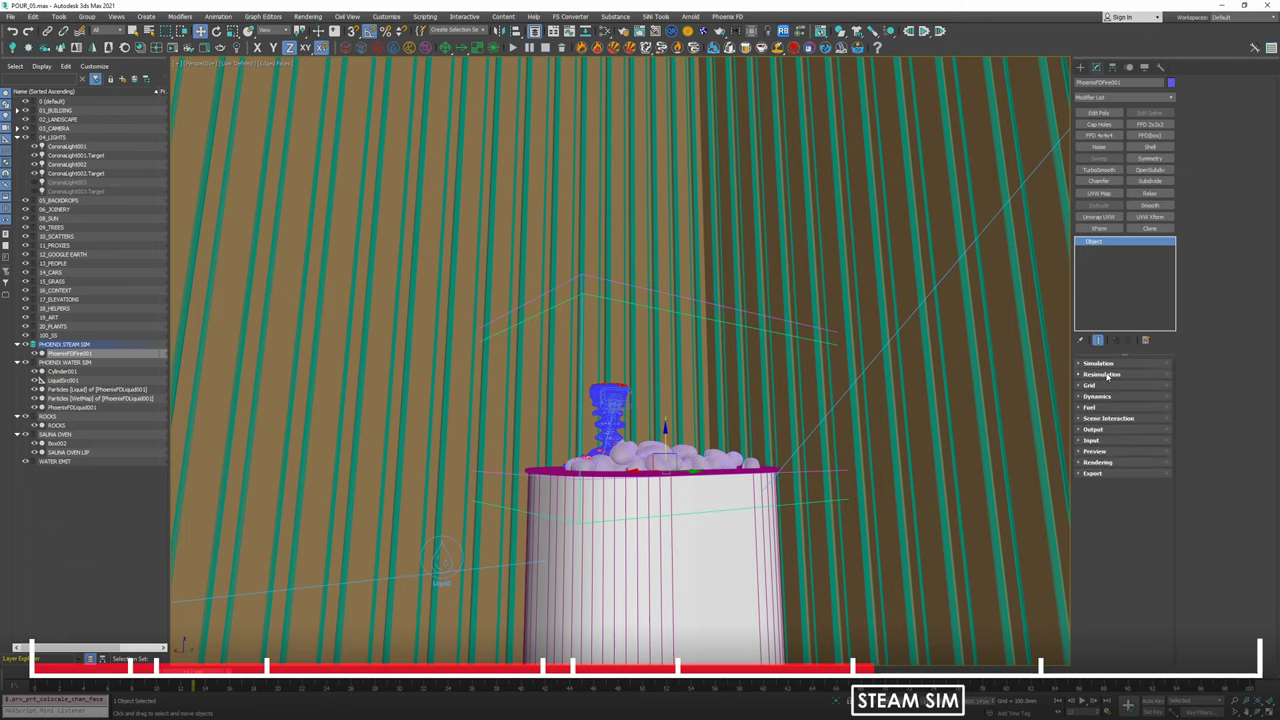
click(1100, 374)
click(1090, 385)
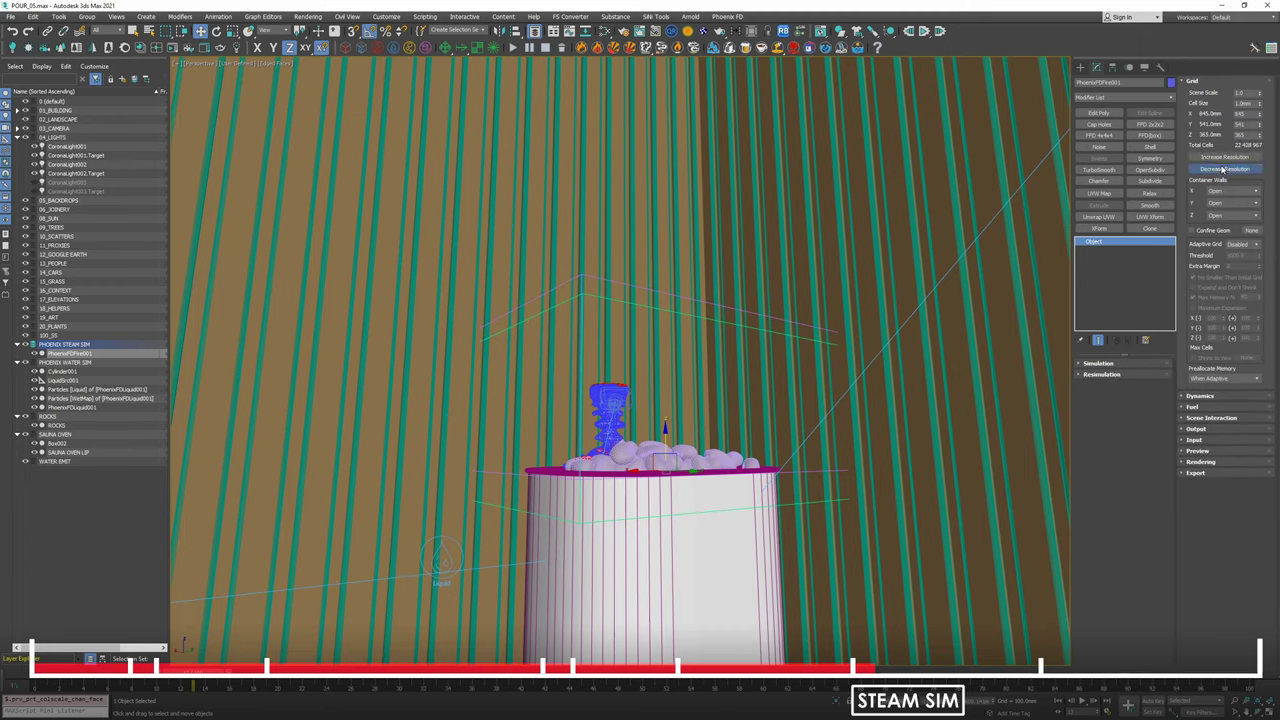
click(1222, 169)
click(1222, 169)
click(1222, 169)
click(1222, 169)
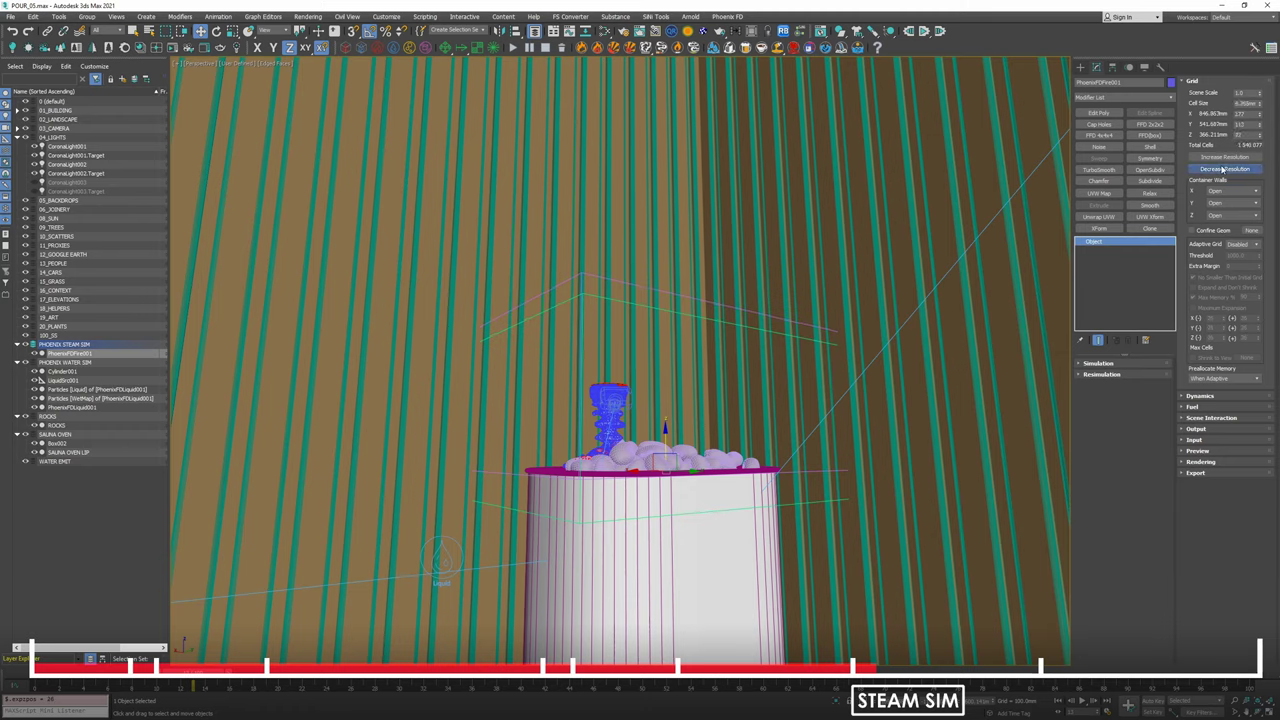
click(1200, 396)
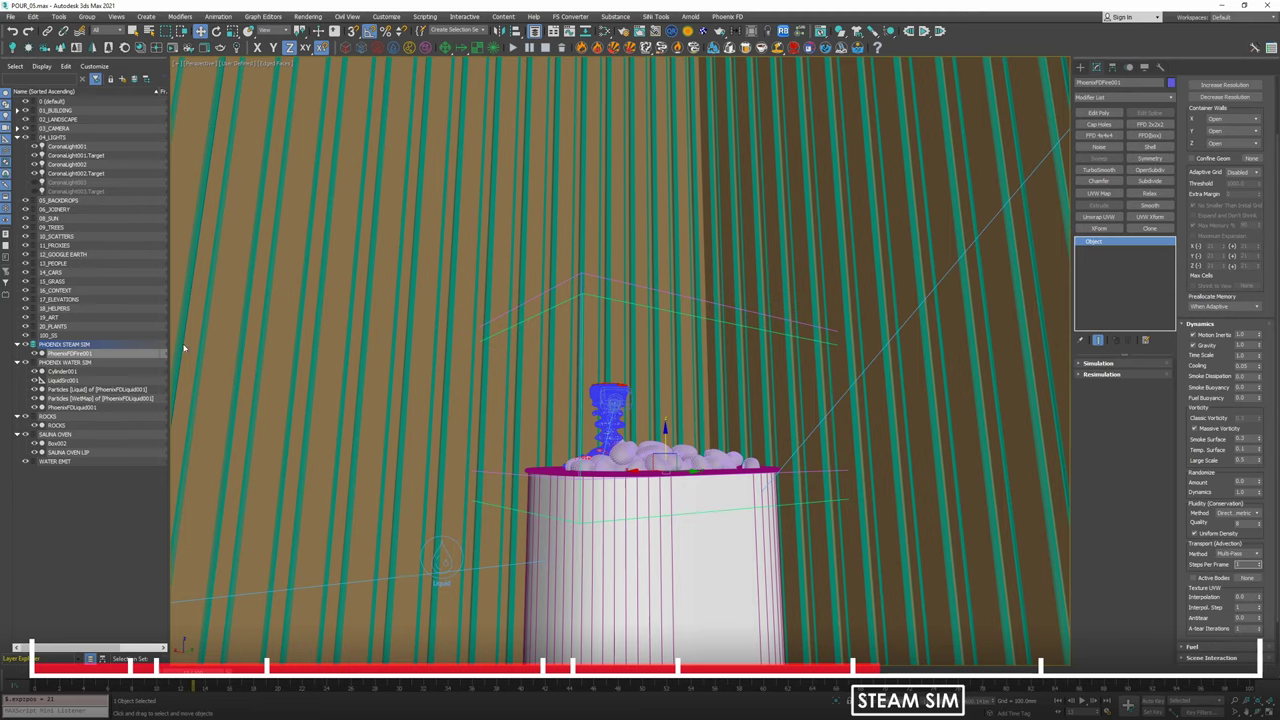
Create a Phoenix FD fire/smoke source for the steam and move its icon clear of the sauna oven.
alt+middle_drag(714, 381, 546, 211)
alt+middle_drag(599, 259, 601, 250)
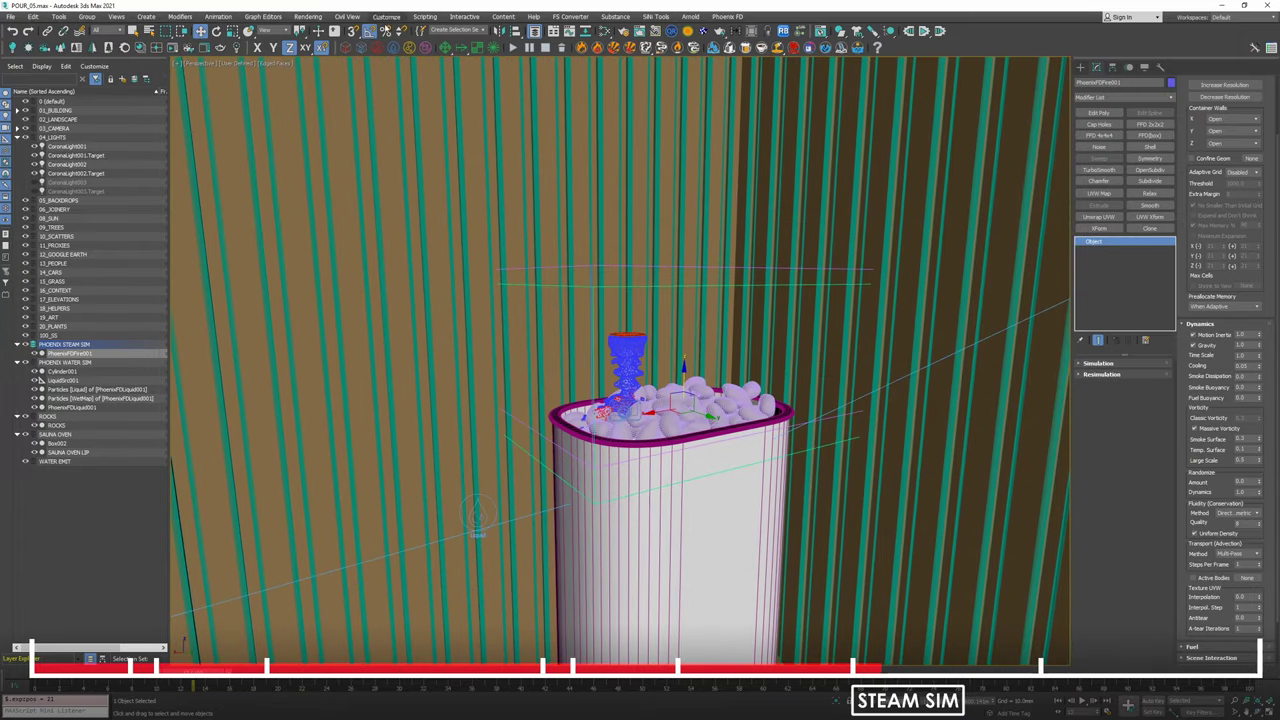
click(377, 48)
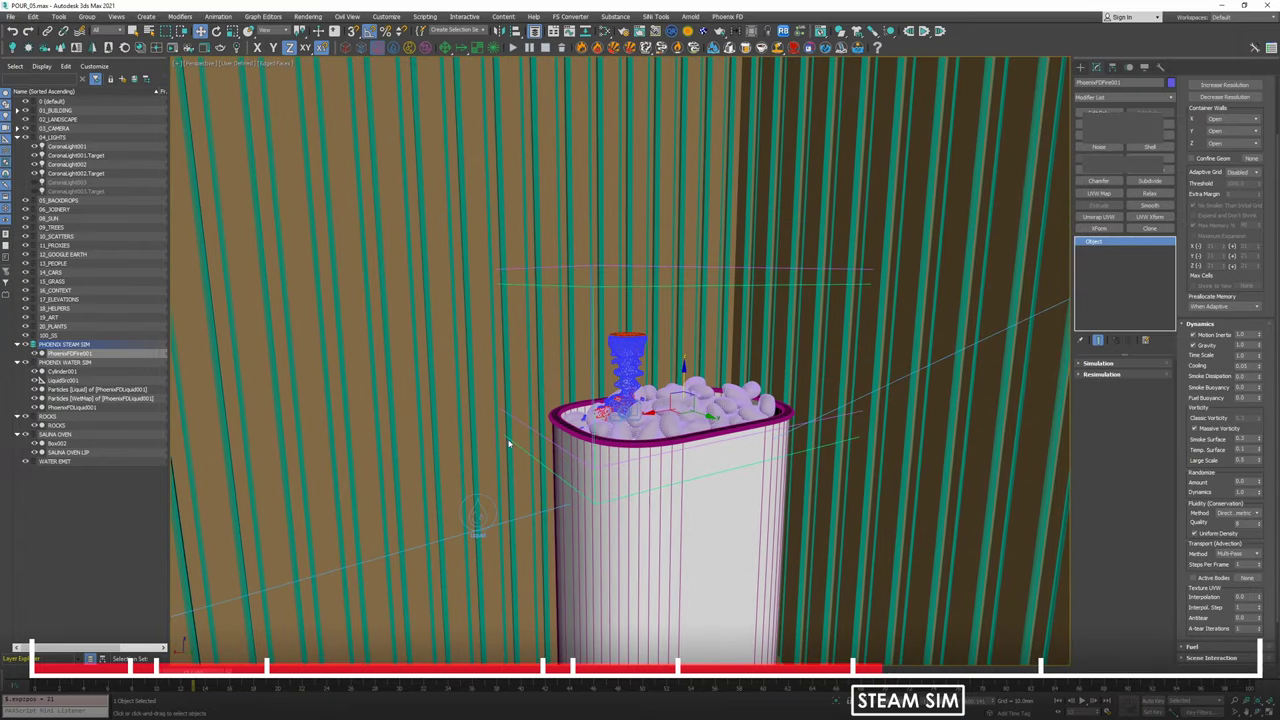
click(441, 601)
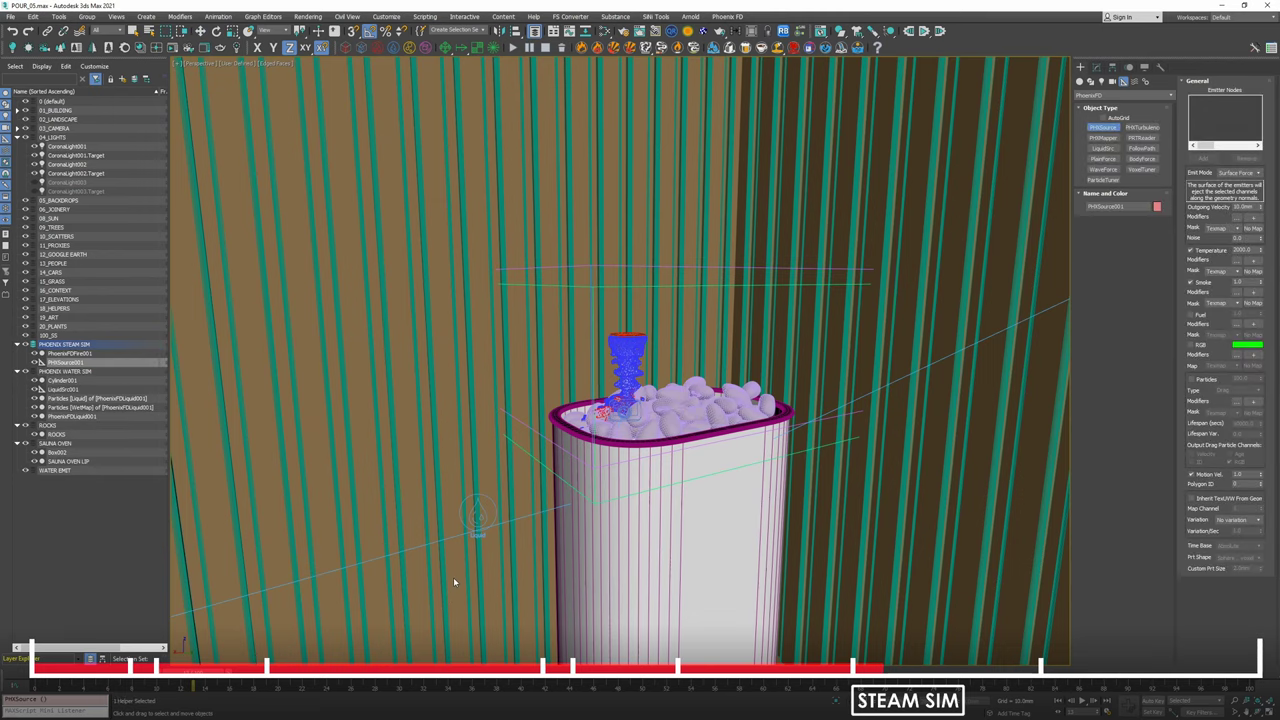
key(w)
key(alt+w)
middle_drag(321, 241, 335, 238)
scroll(337, 236, down, 6)
scroll(443, 123, down, 2)
middle_drag(443, 123, 434, 187)
scroll(434, 186, up, 2)
drag(426, 182, 393, 322)
Scale up the fire/smoke source icon uniformly so it is easy to find in the top and front views.
key(r)
scroll(385, 320, up, 2)
drag(468, 167, 532, 40)
scroll(537, 377, down, 5)
scroll(468, 385, up, 1)
middle_click(414, 446)
scroll(414, 446, down, 4)
key(w)
scroll(414, 446, down, 10)
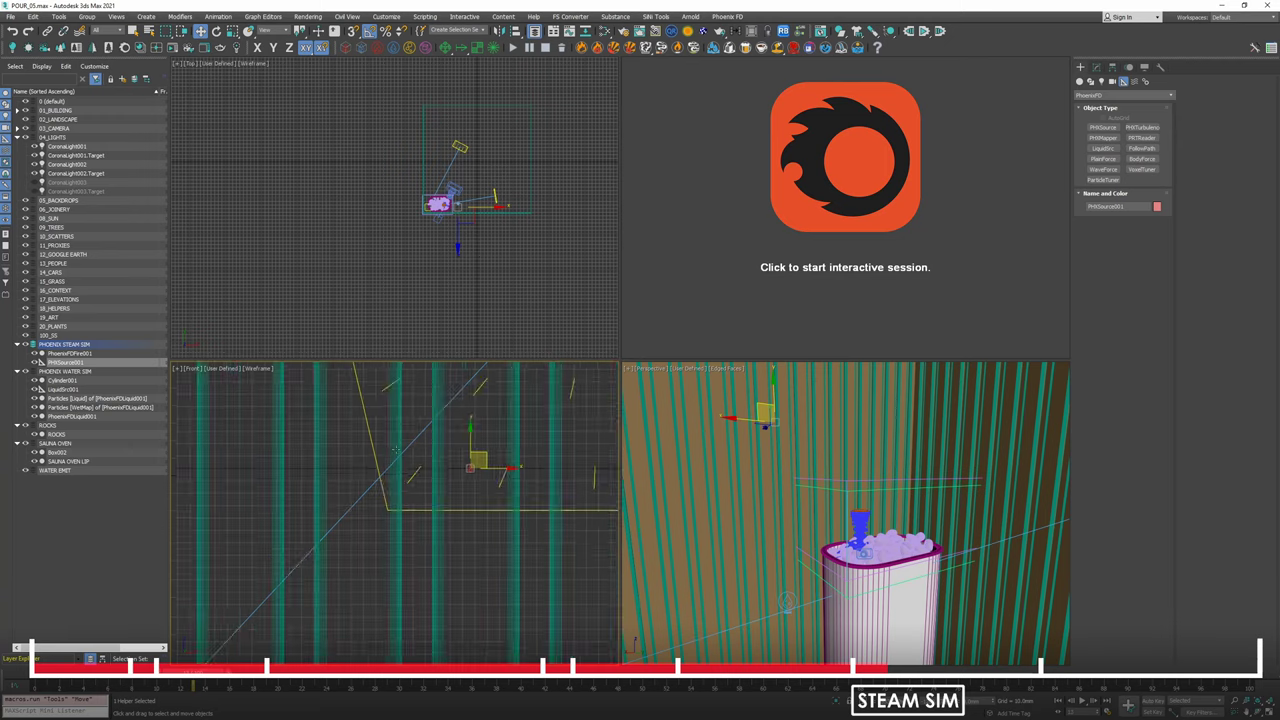
scroll(411, 463, down, 4)
scroll(411, 463, up, 5)
key(r)
drag(463, 368, 631, 92)
scroll(400, 481, down, 6)
drag(387, 492, 523, 280)
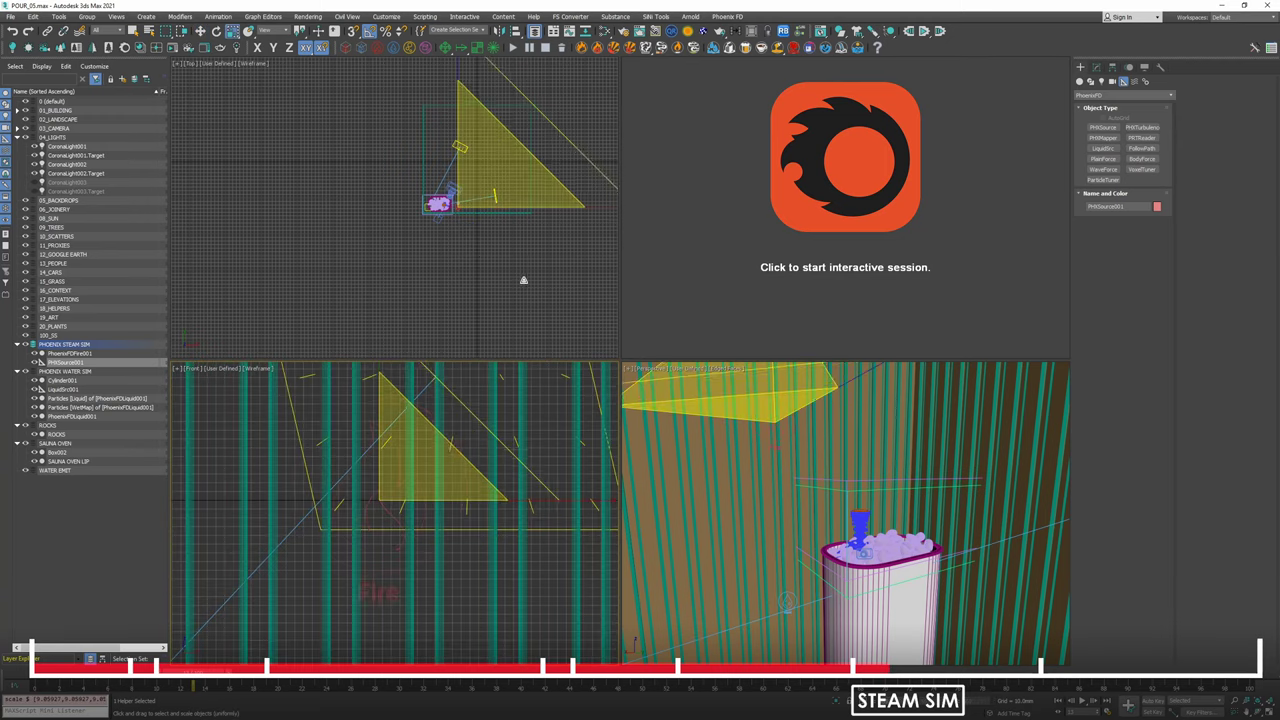
scroll(443, 441, down, 6)
middle_drag(443, 441, 436, 449)
middle_drag(480, 230, 452, 225)
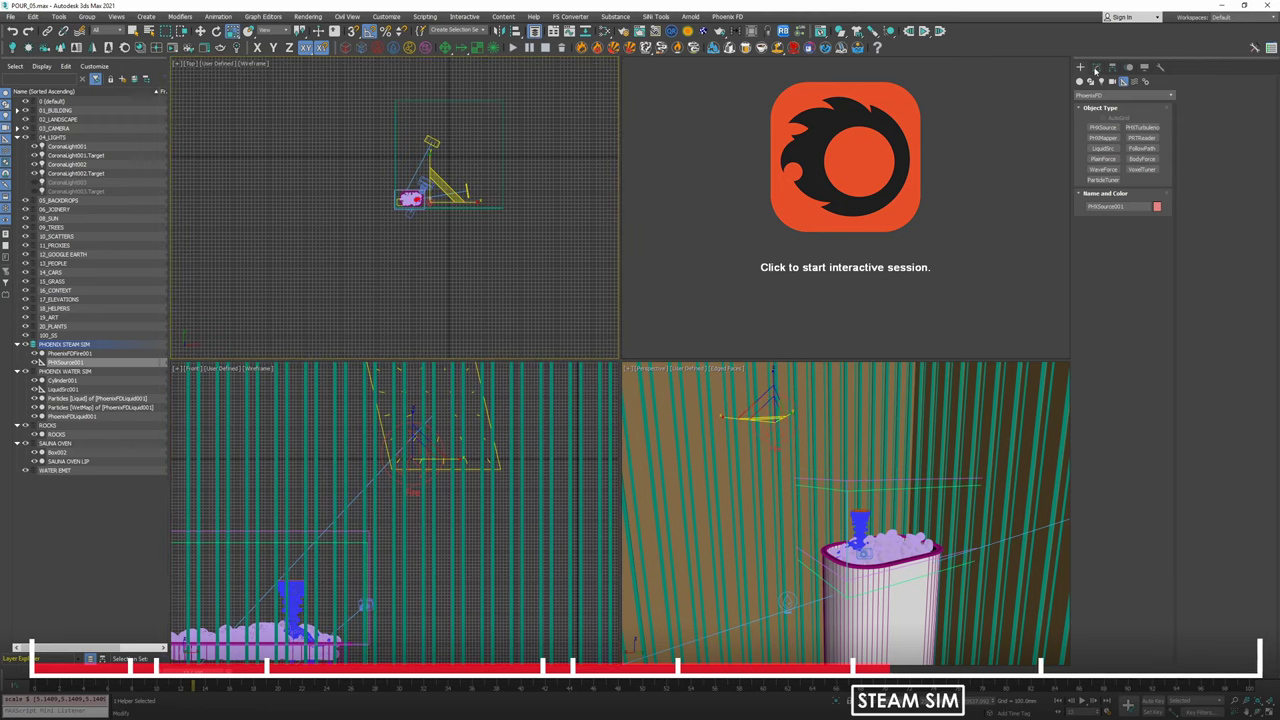
Add the ROCKS object as an emitter node of the fire/smoke source.
click(1096, 68)
click(1104, 442)
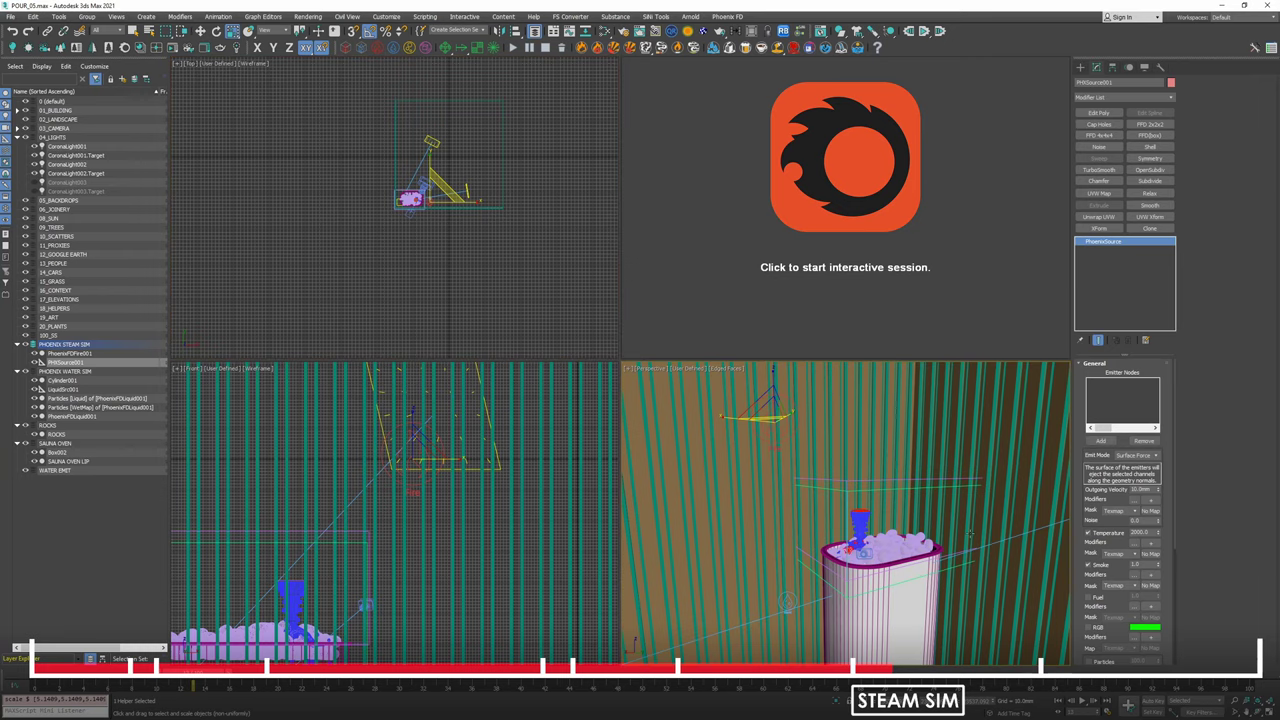
key(alt+w)
scroll(980, 528, up, 5)
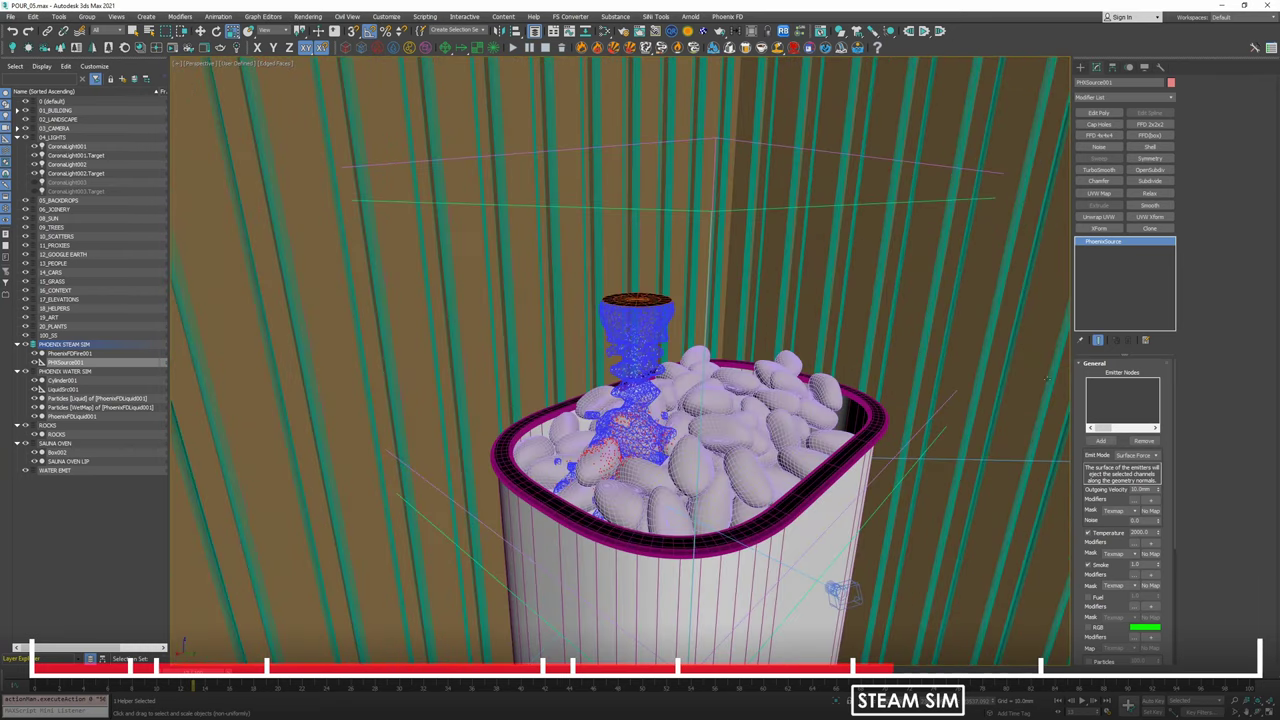
click(1106, 442)
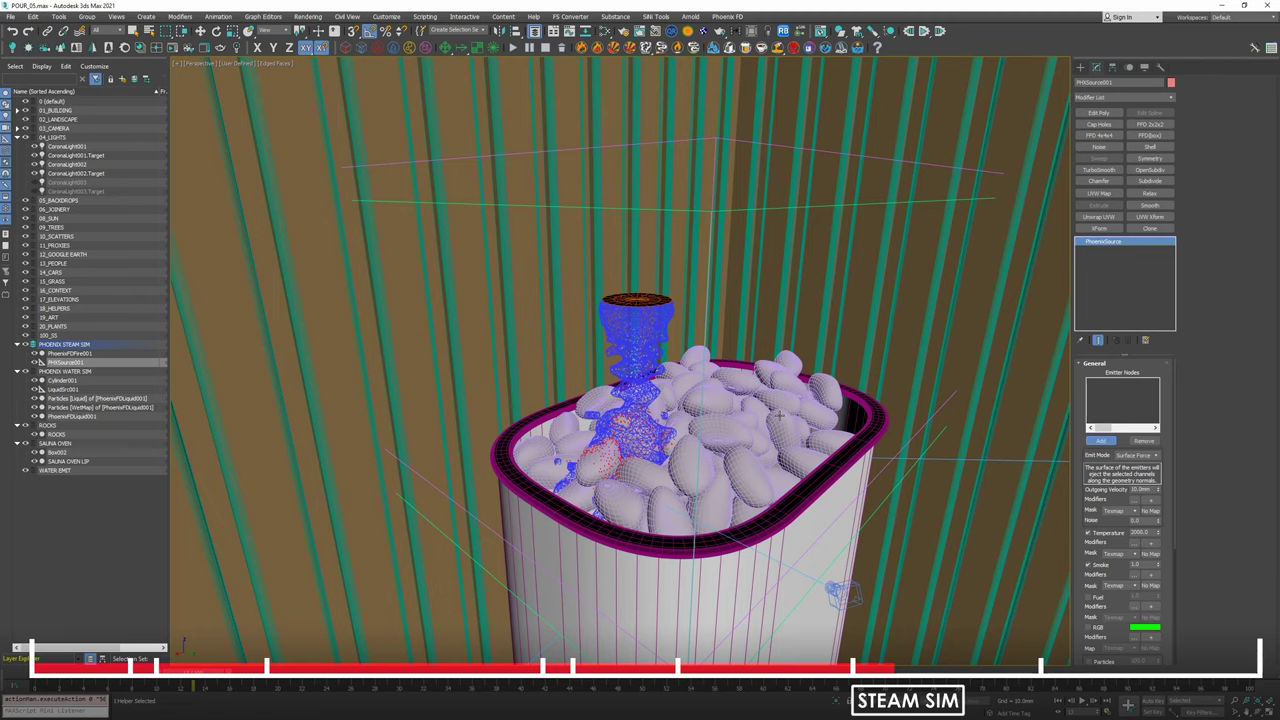
click(781, 415)
right_click(819, 404)
click(830, 429)
middle_drag(703, 393, 1017, 420)
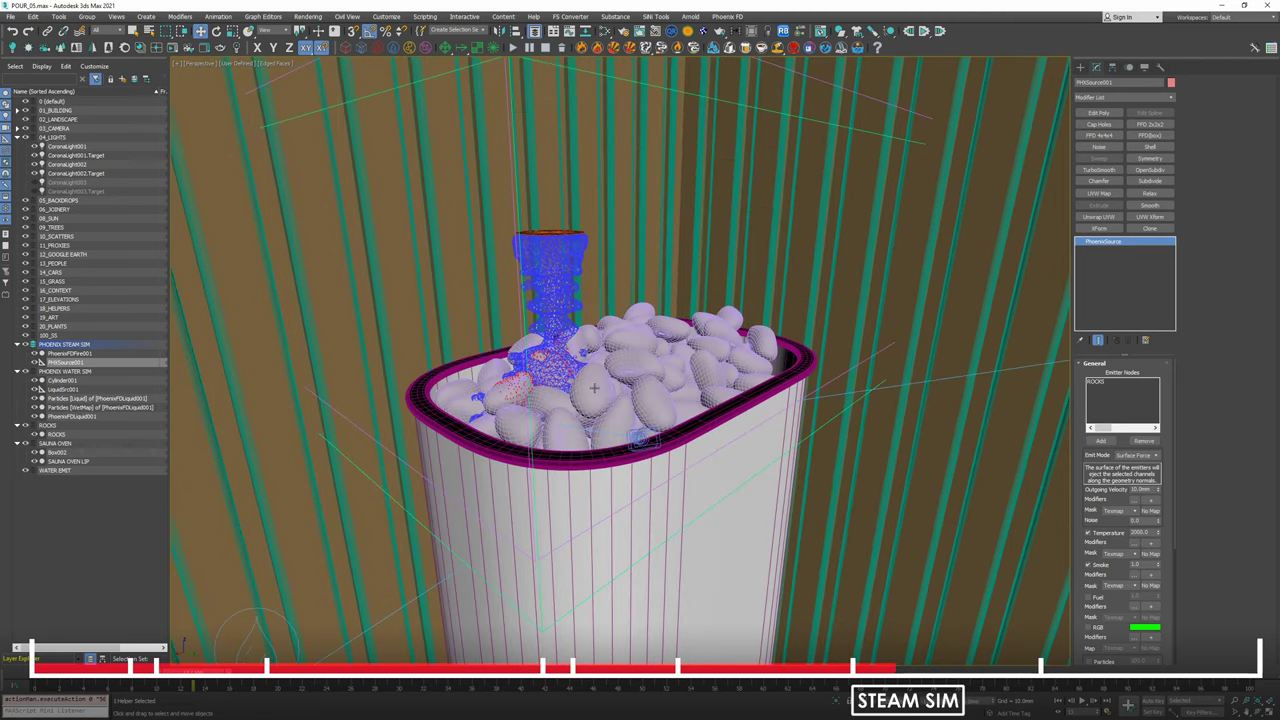
Use an instance of the wet-map Phoenix FD particle texture from the rock material as the source's Outgoing Velocity mask.
scroll(594, 387, up, 3)
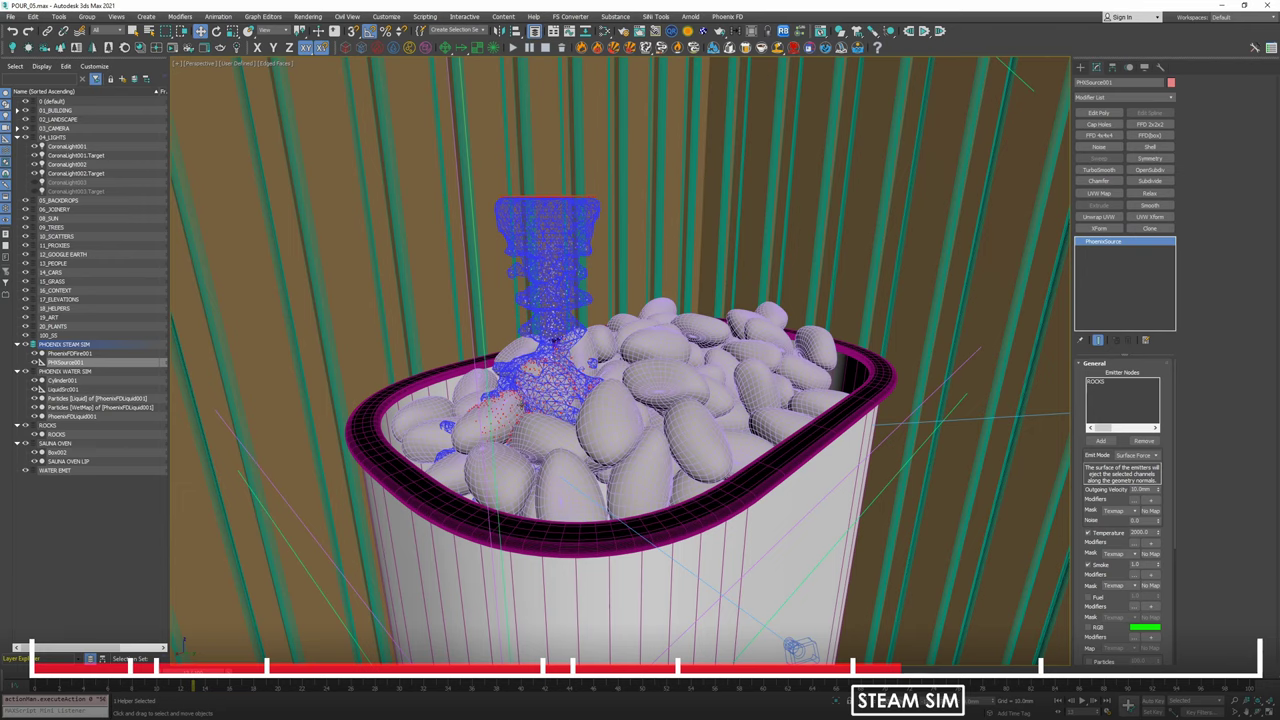
alt+middle_drag(521, 403, 511, 415)
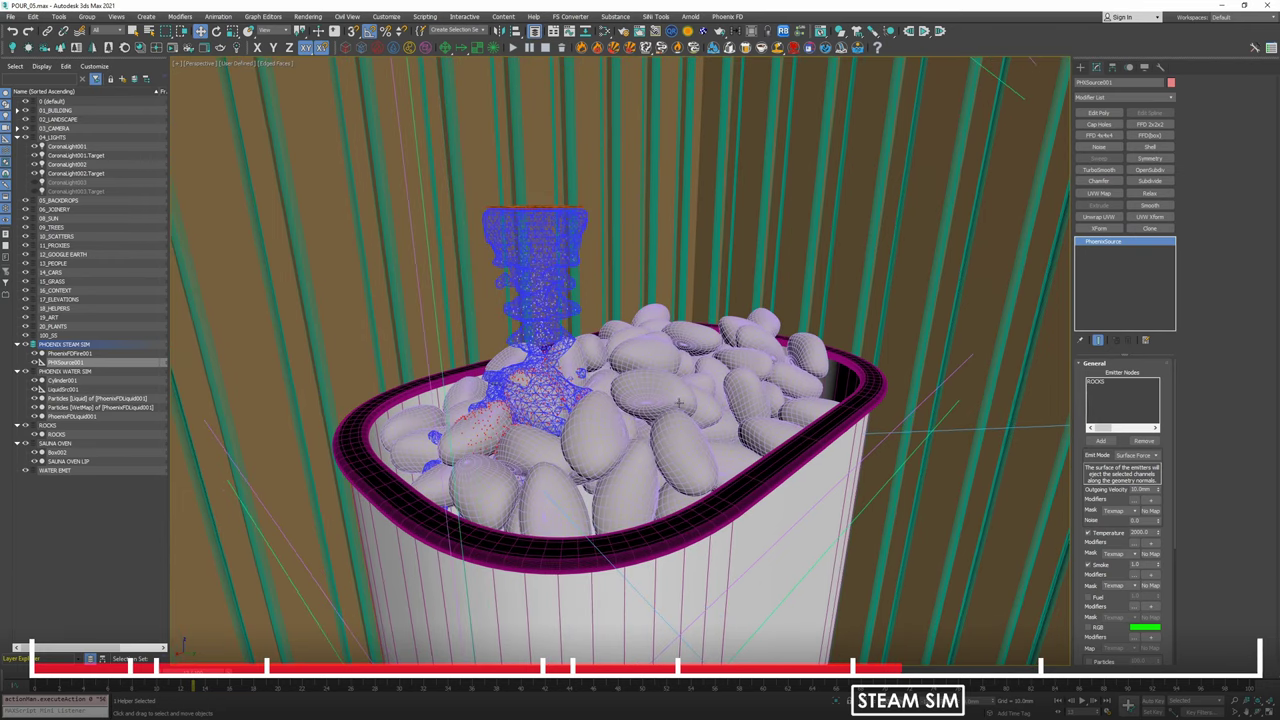
key(m)
scroll(283, 352, up, 3)
double_click(282, 340)
drag(290, 340, 1150, 512)
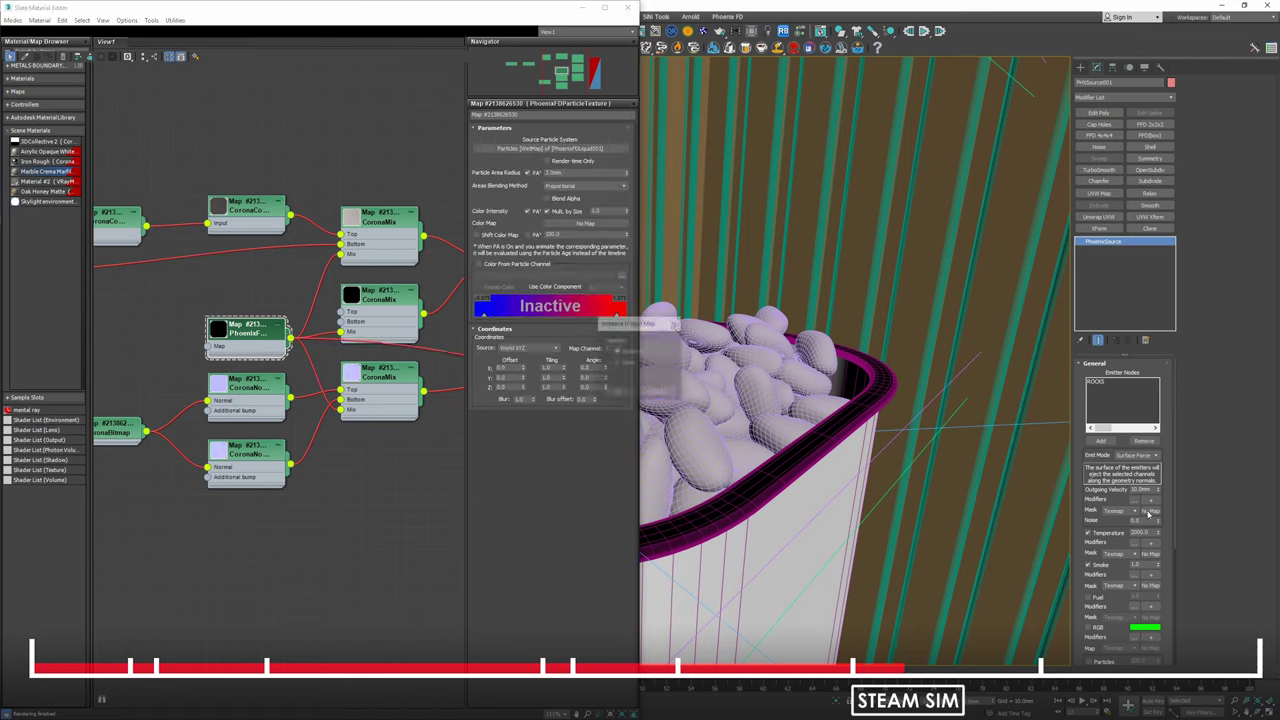
click(617, 394)
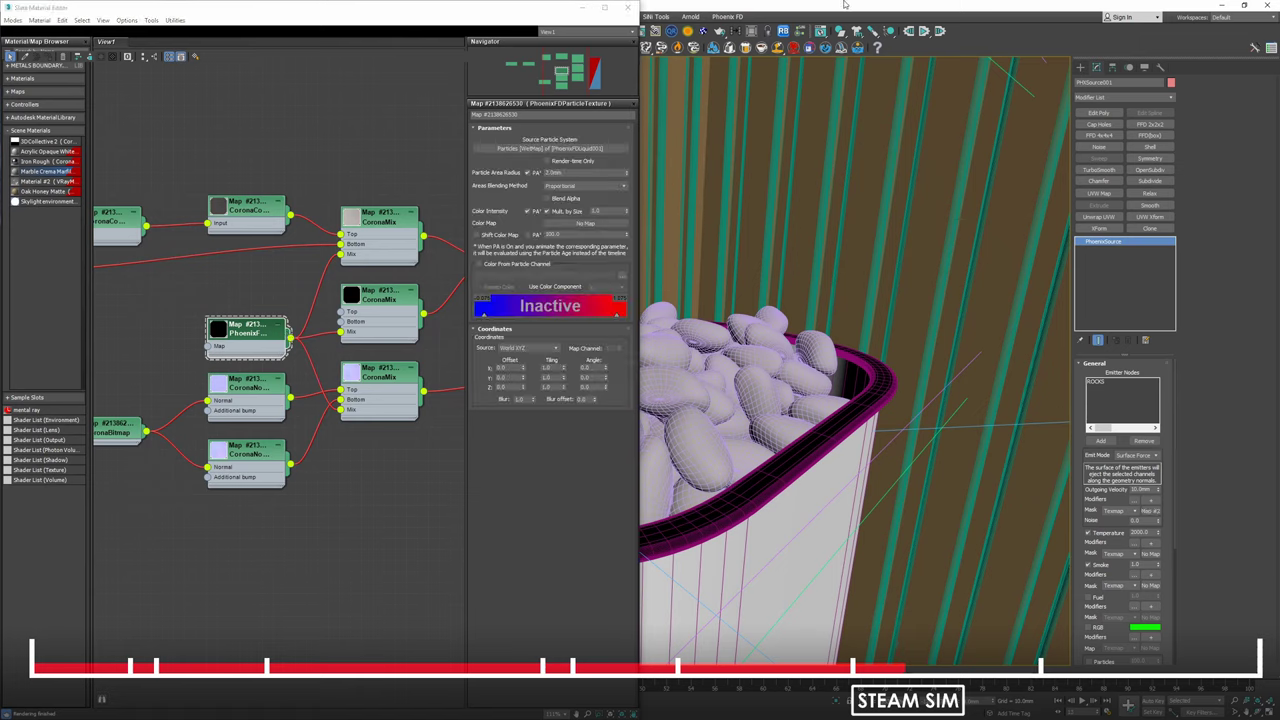
click(584, 9)
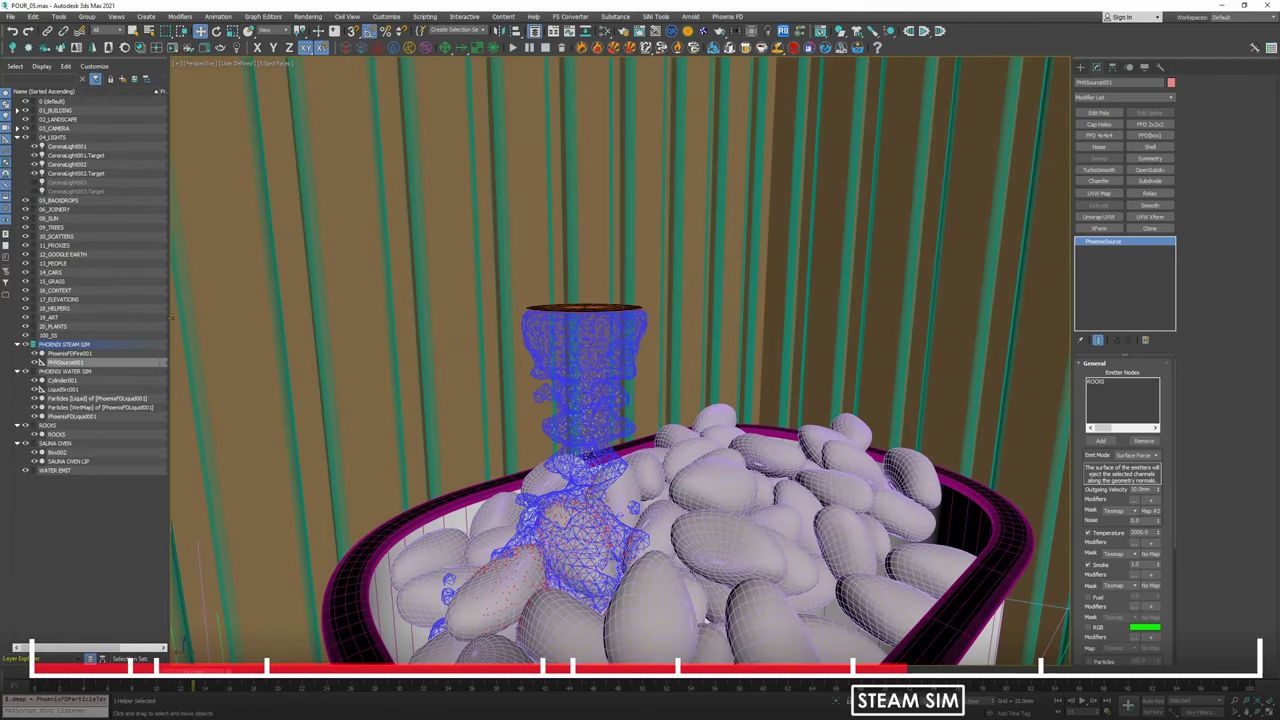
Run the fire/smoke simulator's simulation over the stones and stop it at around frame 36.
click(70, 353)
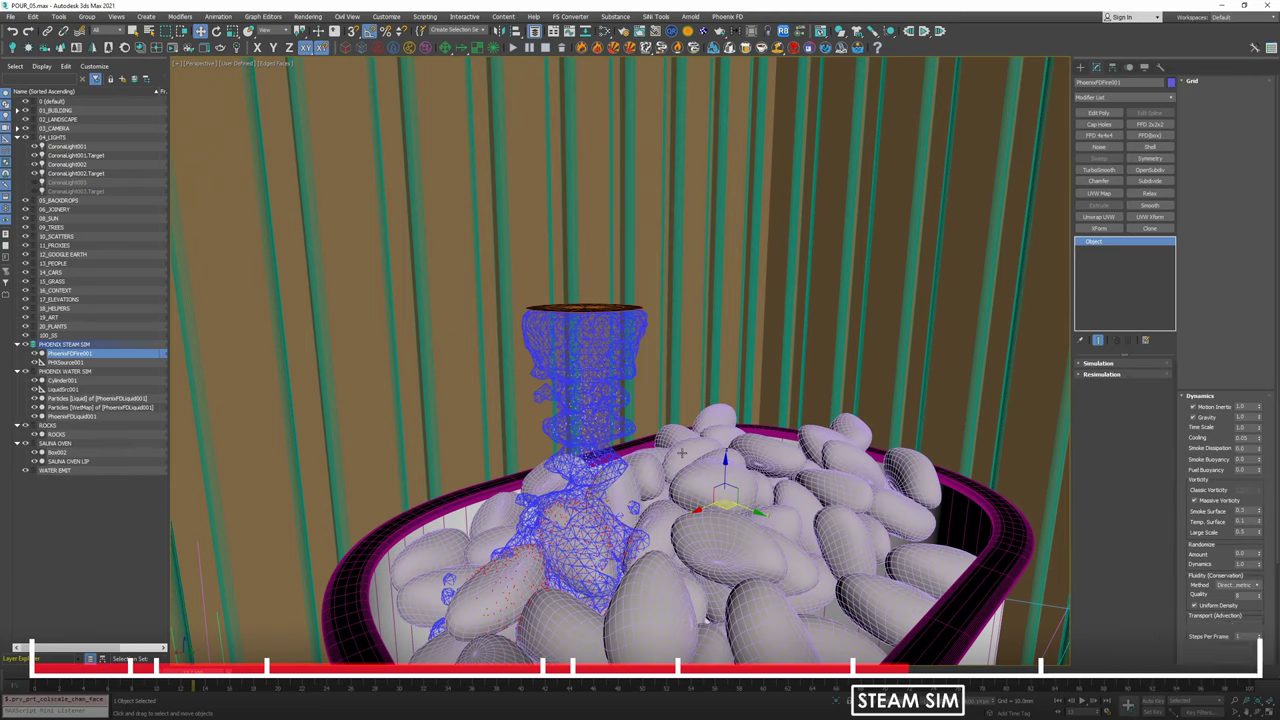
click(1109, 365)
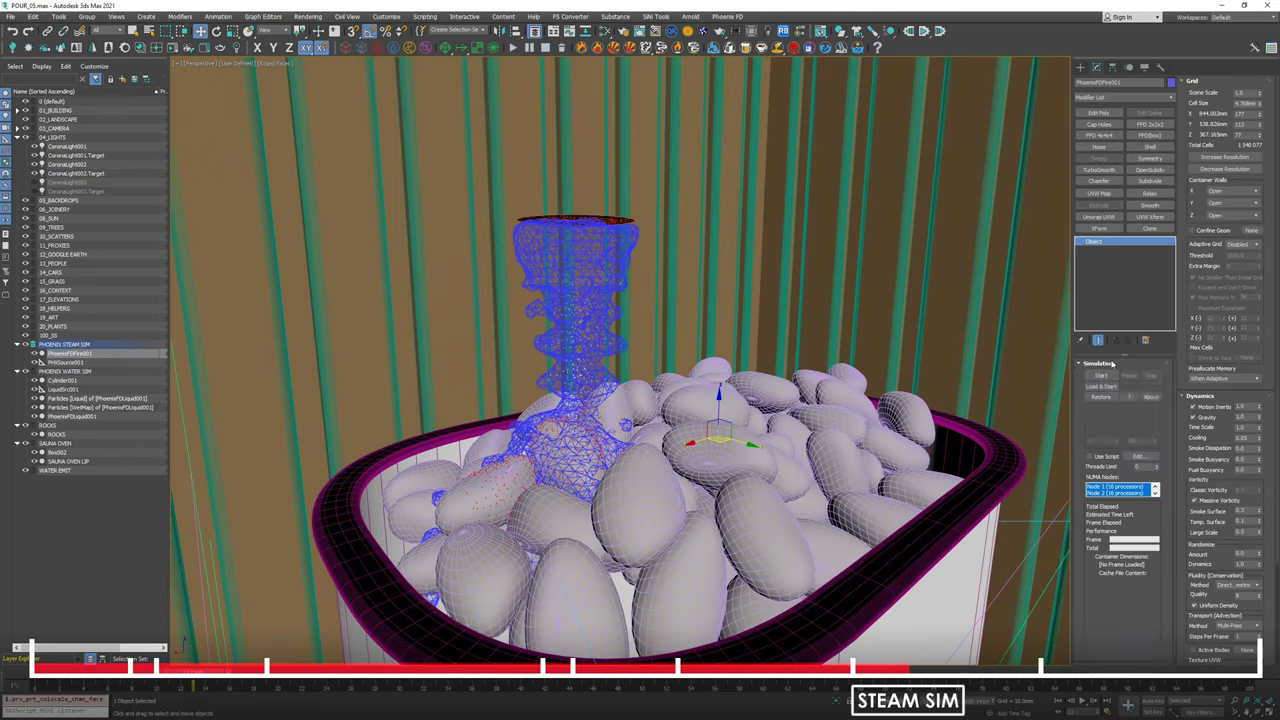
middle_drag(797, 498, 760, 462)
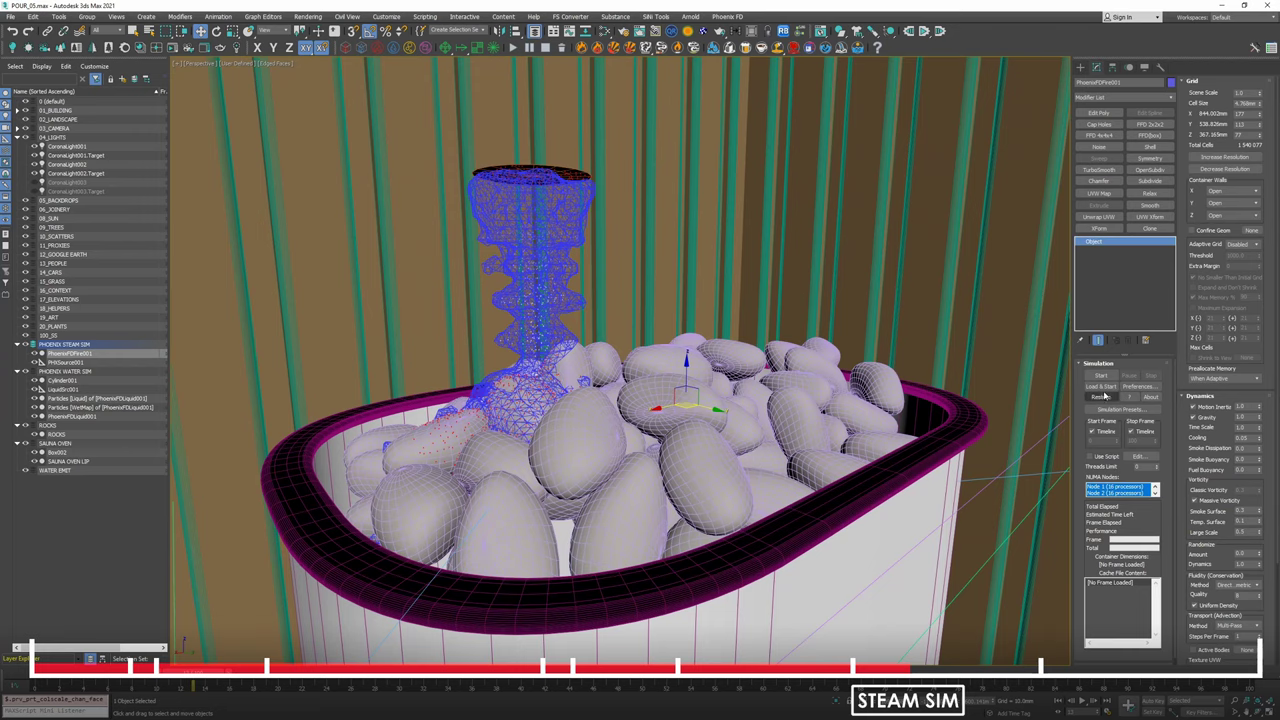
alt+middle_drag(698, 501, 697, 477)
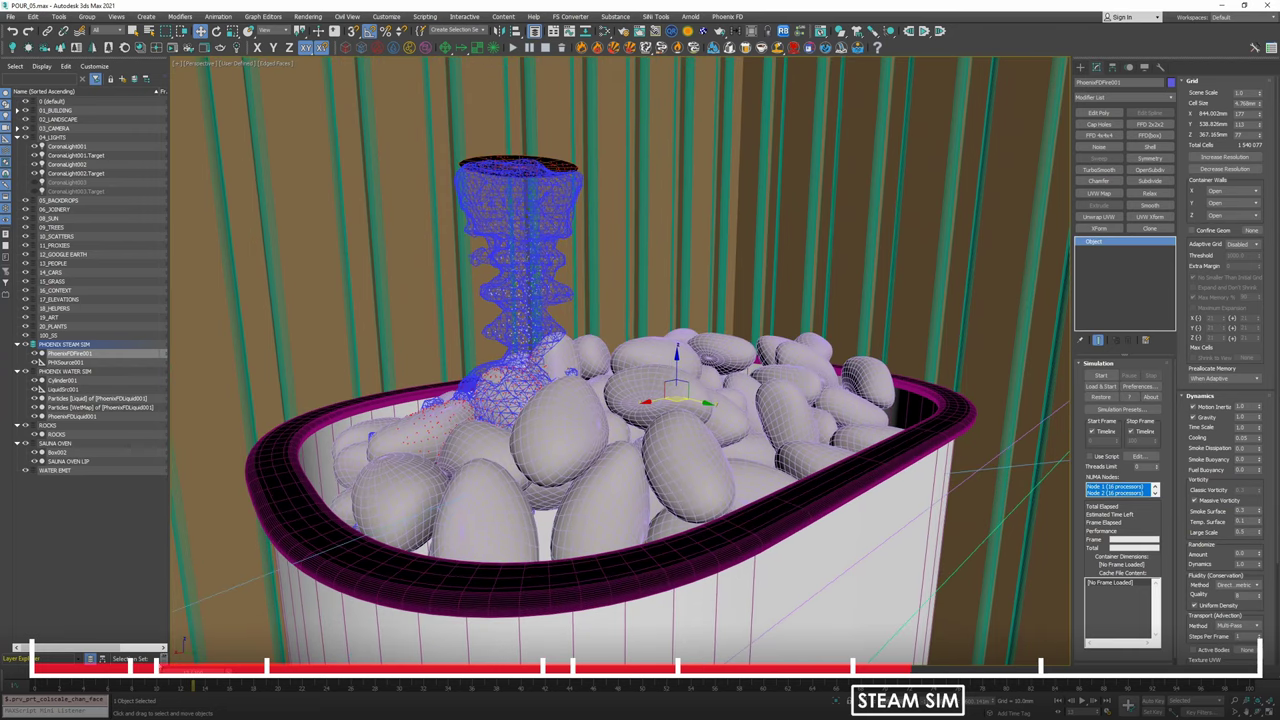
drag(182, 671, 24, 668)
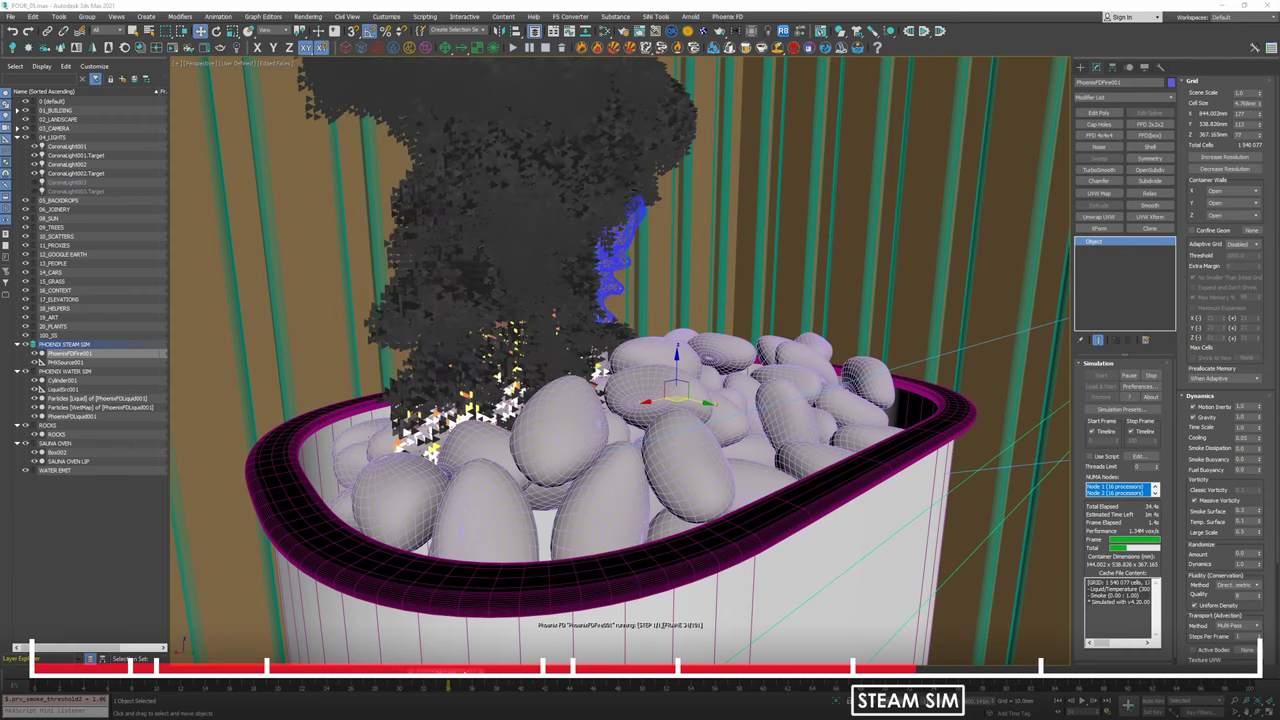
click(1150, 376)
middle_drag(571, 270, 557, 416)
middle_drag(557, 416, 557, 392)
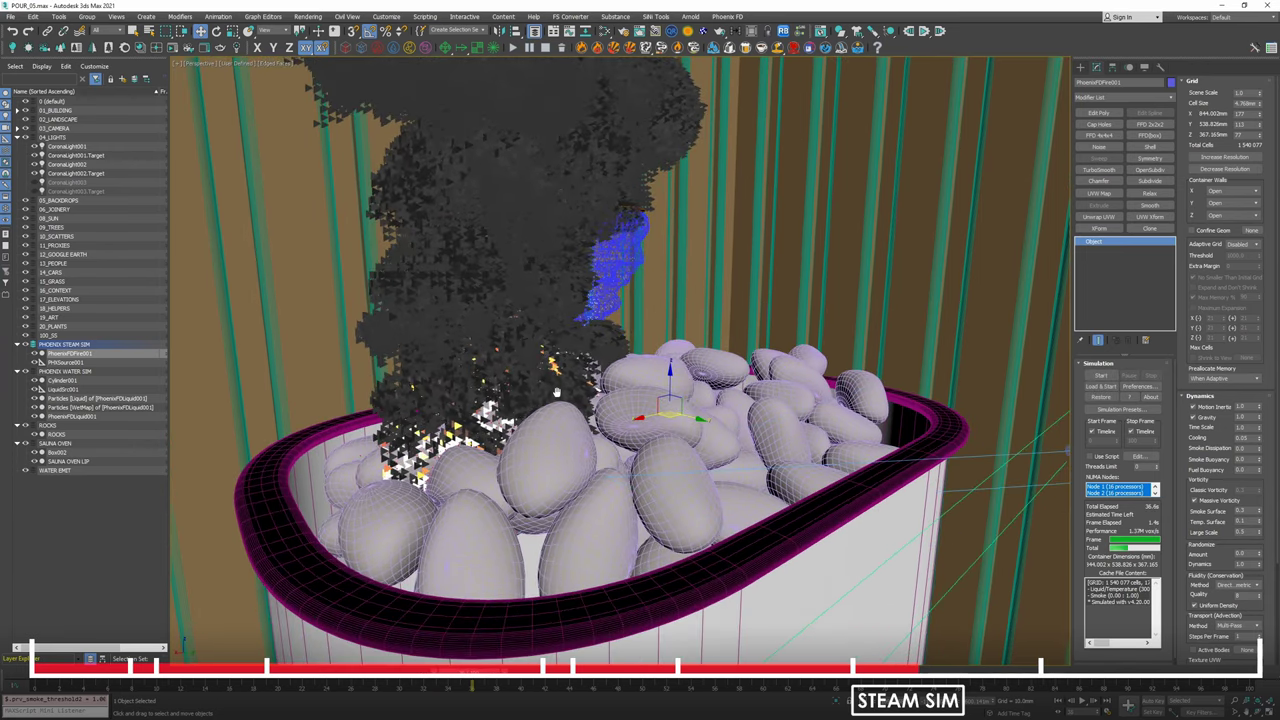
Examine the simulated smoke and fire over the stones in the interactive render from several angles and distances.
key(alt+w)
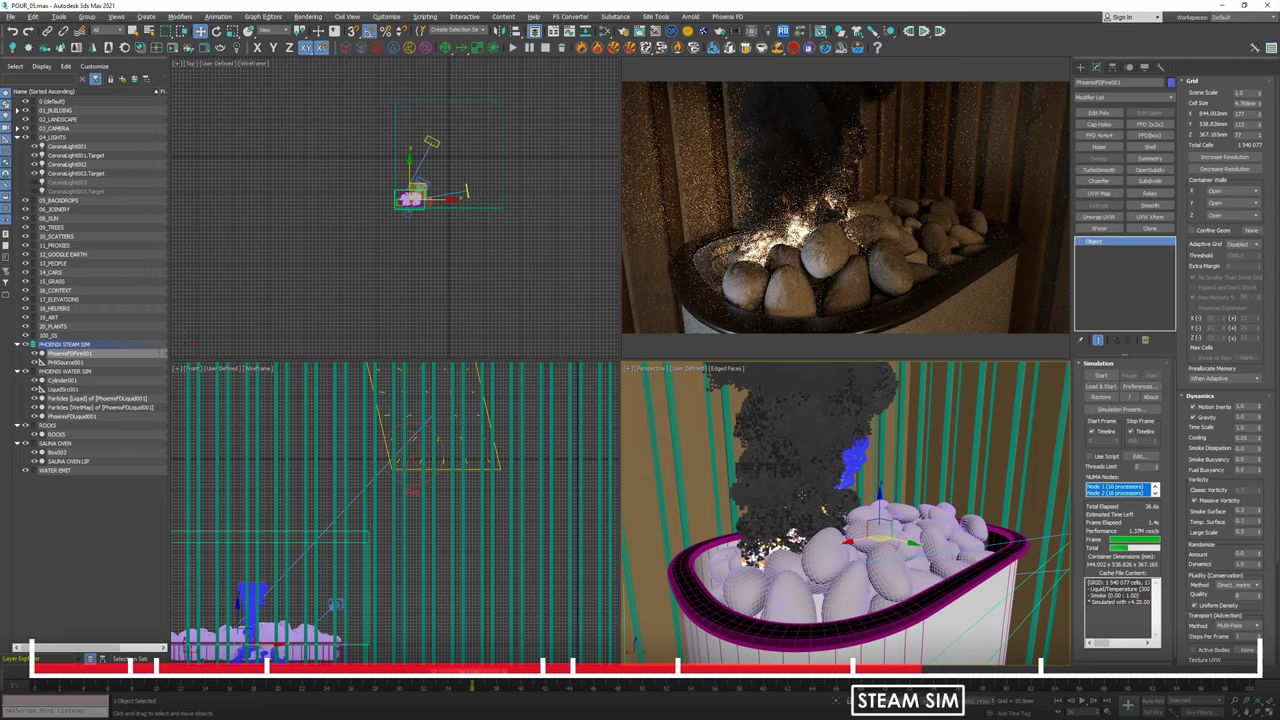
alt+middle_drag(802, 495, 828, 535)
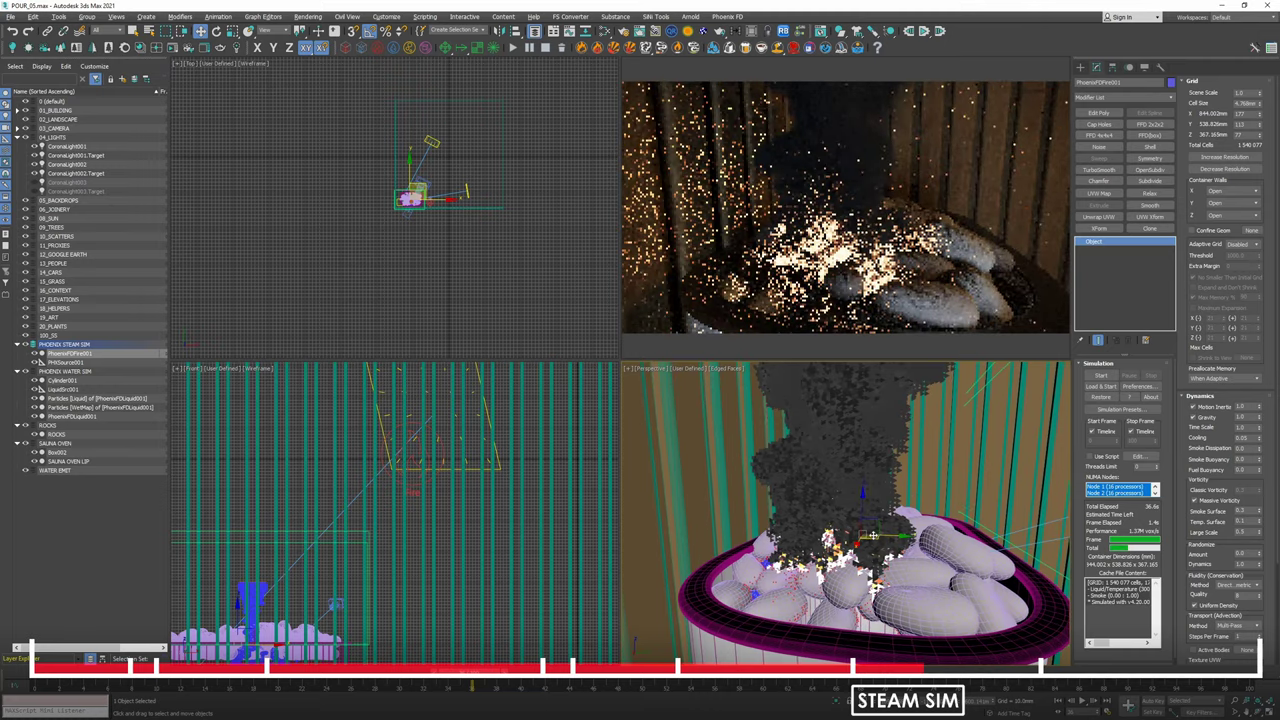
scroll(866, 541, up, 4)
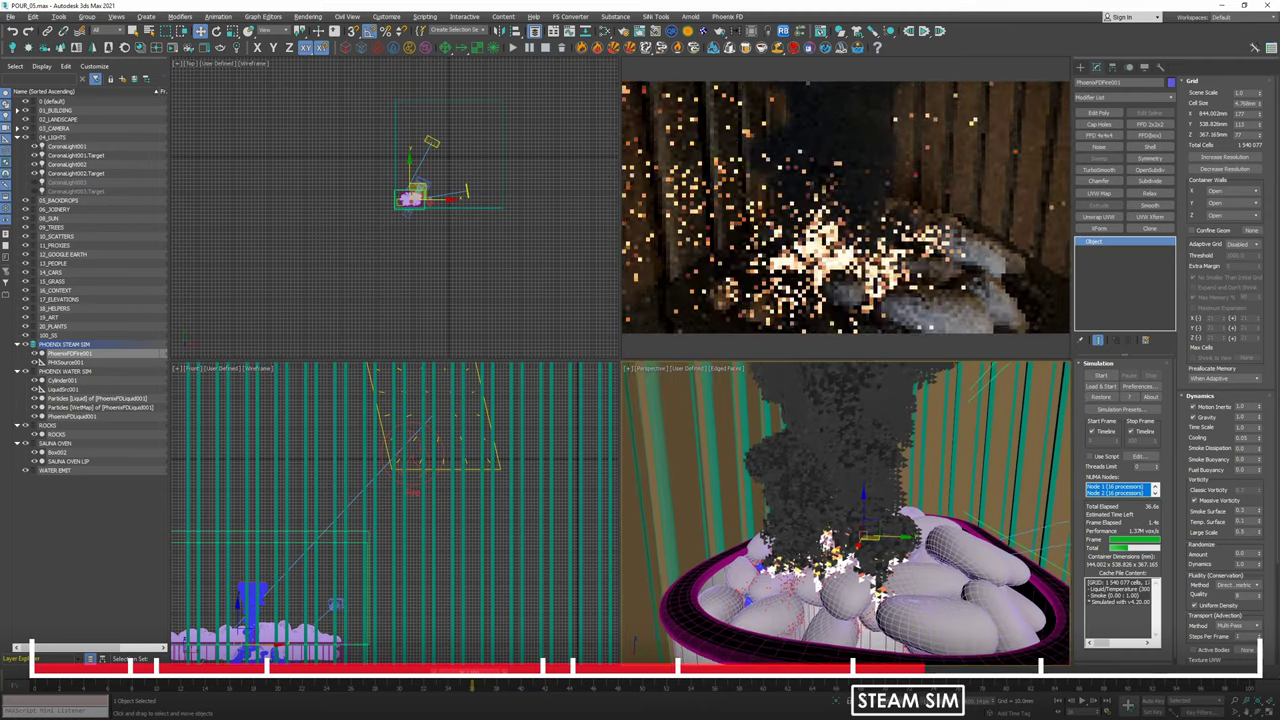
scroll(866, 541, up, 3)
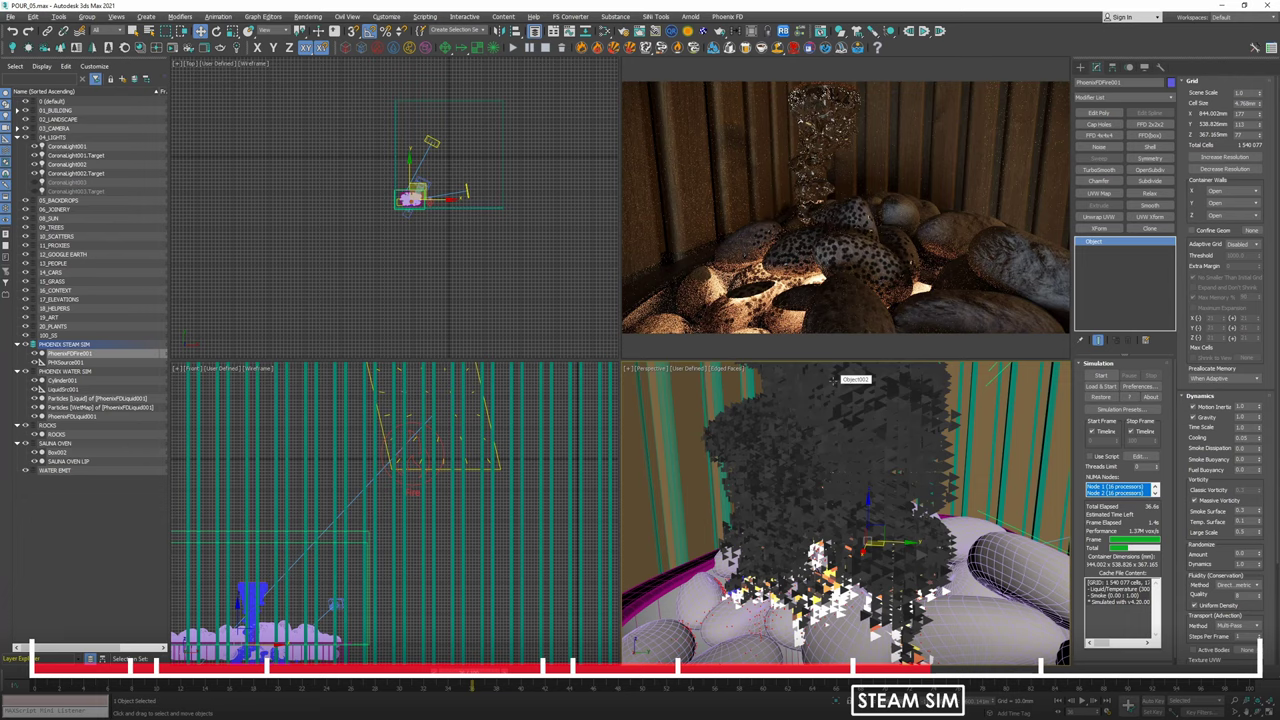
scroll(445, 192, up, 4)
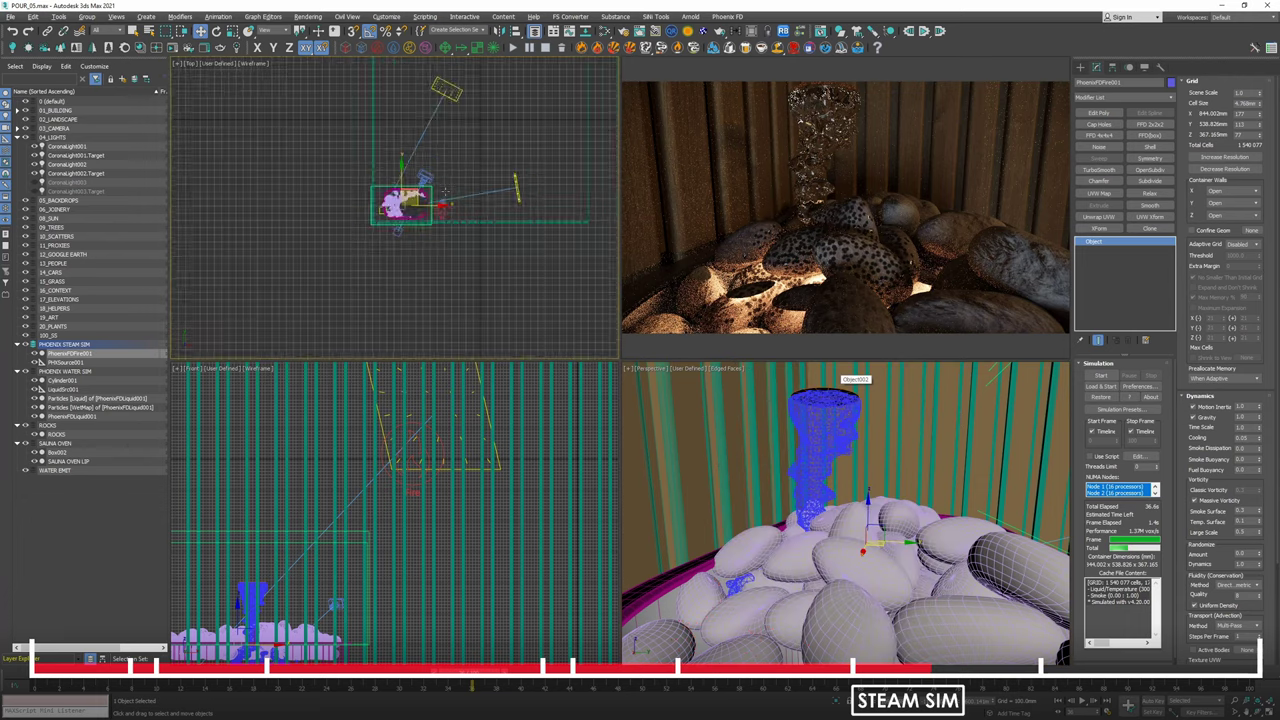
scroll(512, 249, up, 2)
scroll(840, 526, up, 8)
scroll(867, 526, down, 2)
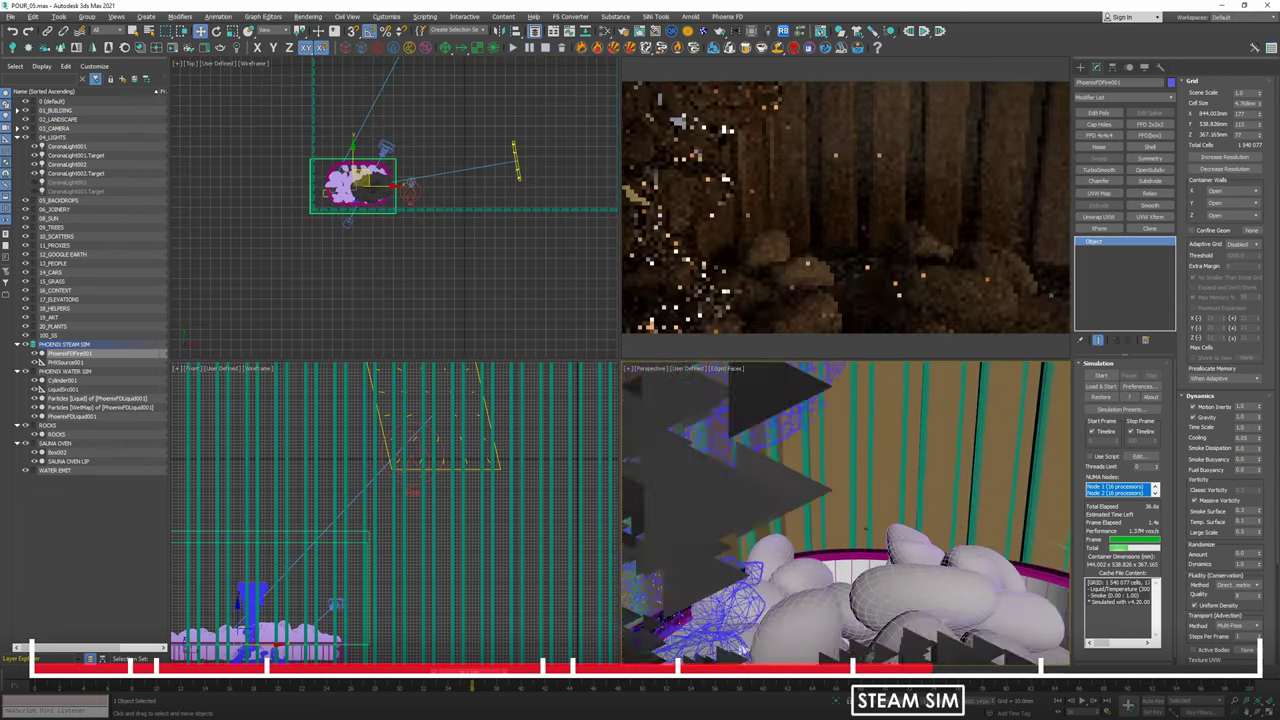
scroll(867, 528, down, 7)
scroll(867, 528, down, 2)
scroll(877, 516, up, 6)
scroll(936, 516, down, 4)
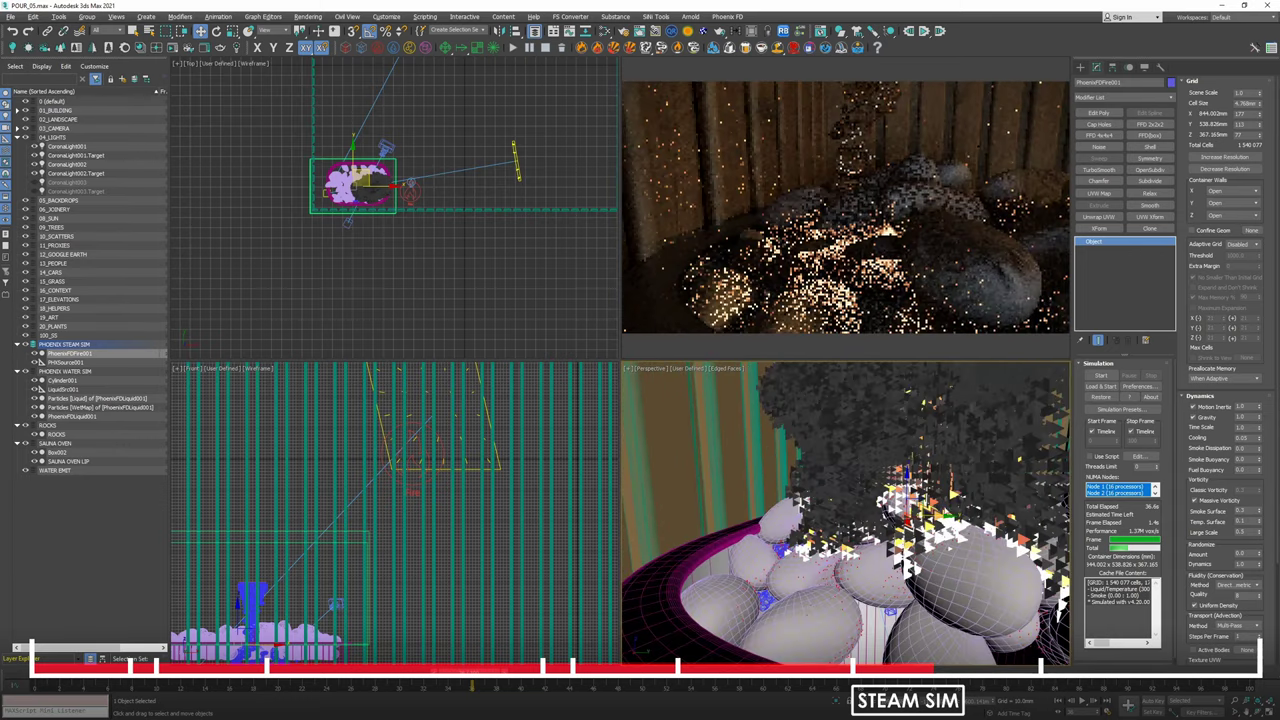
middle_drag(506, 251, 582, 268)
scroll(338, 188, up, 4)
scroll(337, 189, down, 3)
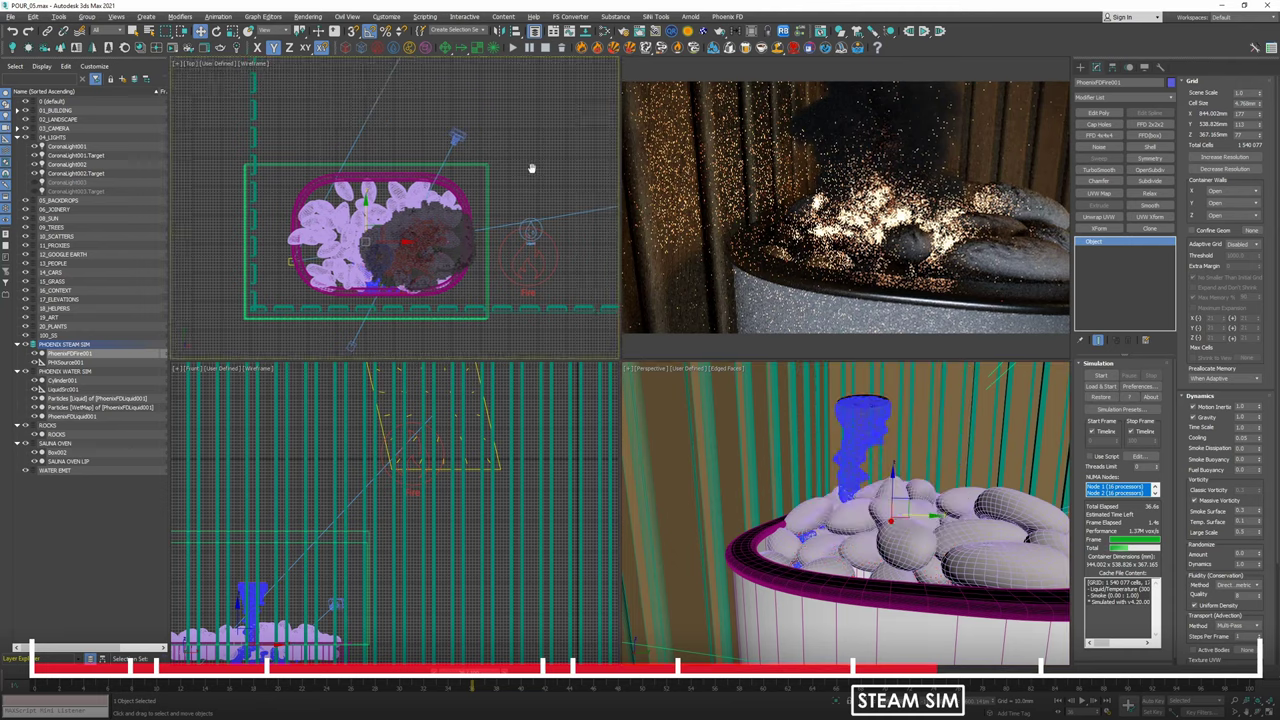
scroll(480, 150, down, 1)
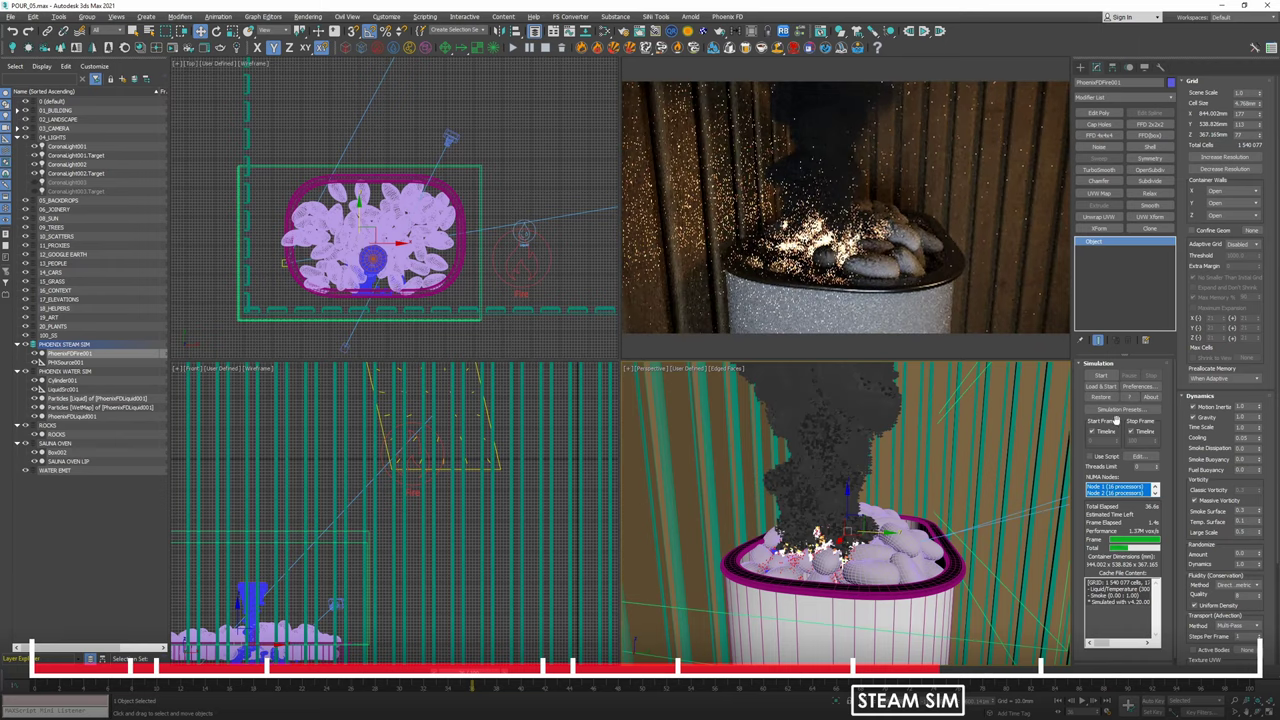
In the fire/smoke simulator's volumetric render settings, set the Fire source to Disabled.
scroll(1192, 448, down, 5)
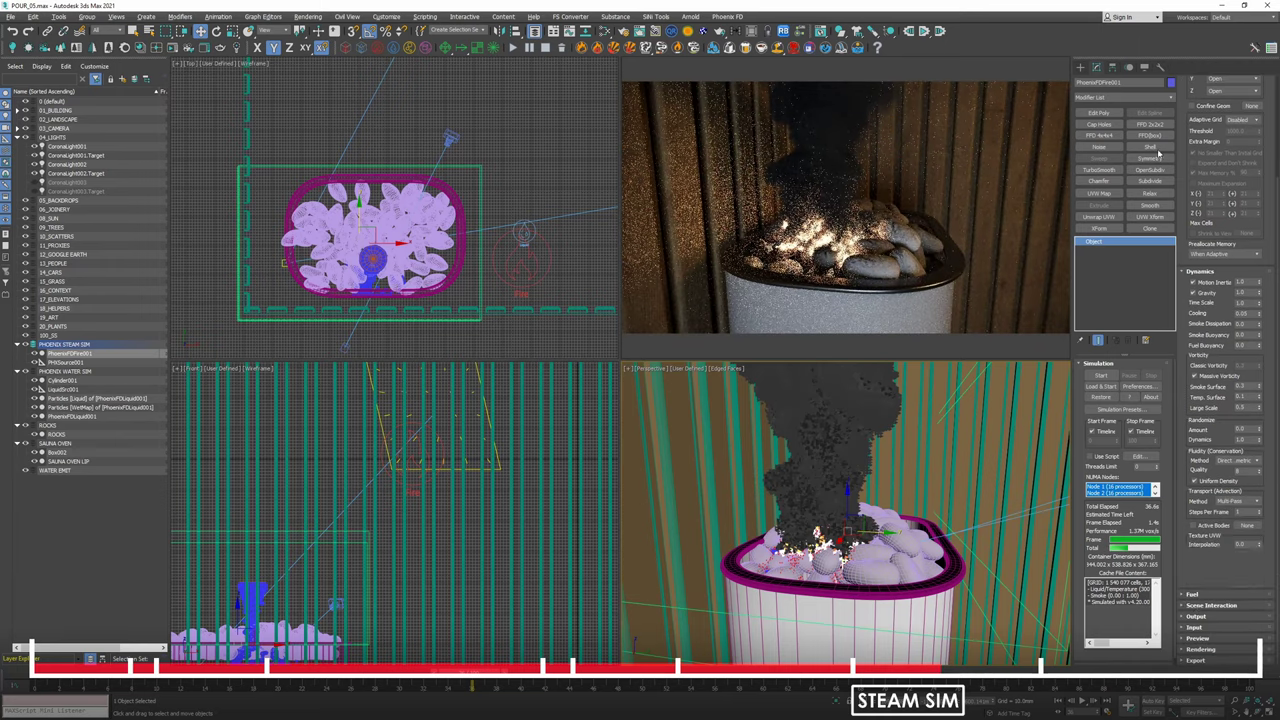
click(1197, 638)
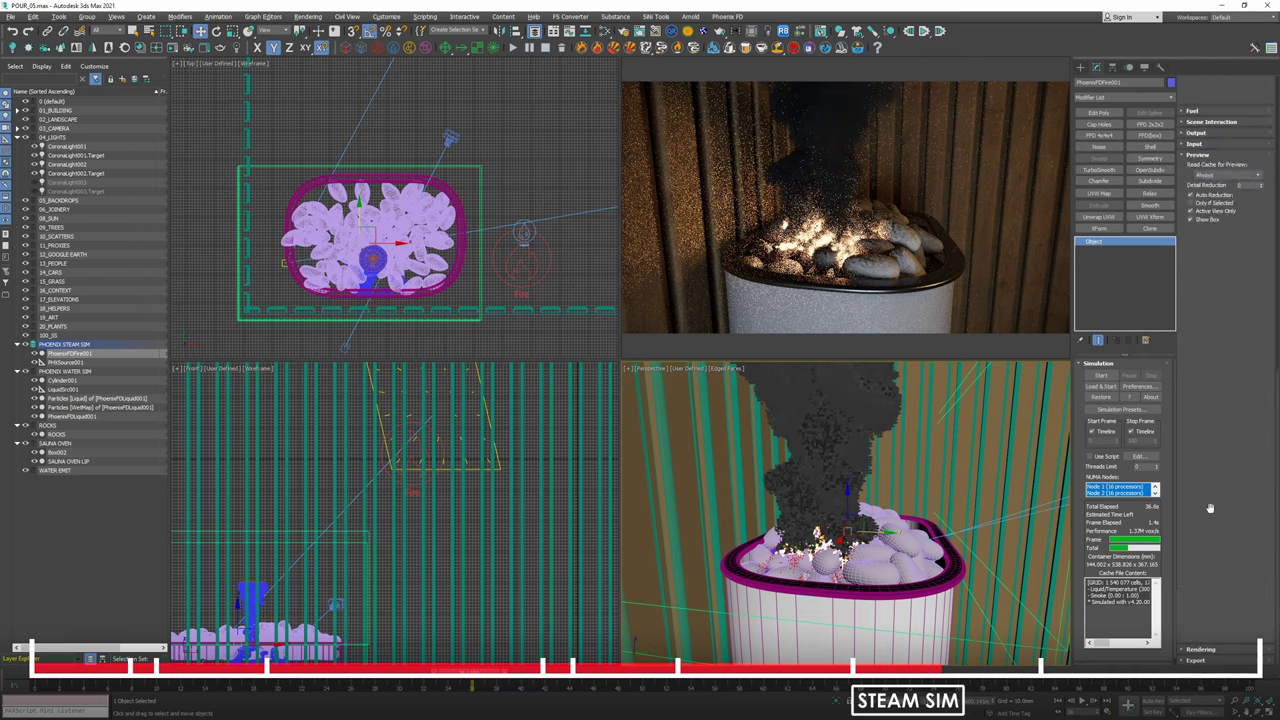
click(1200, 649)
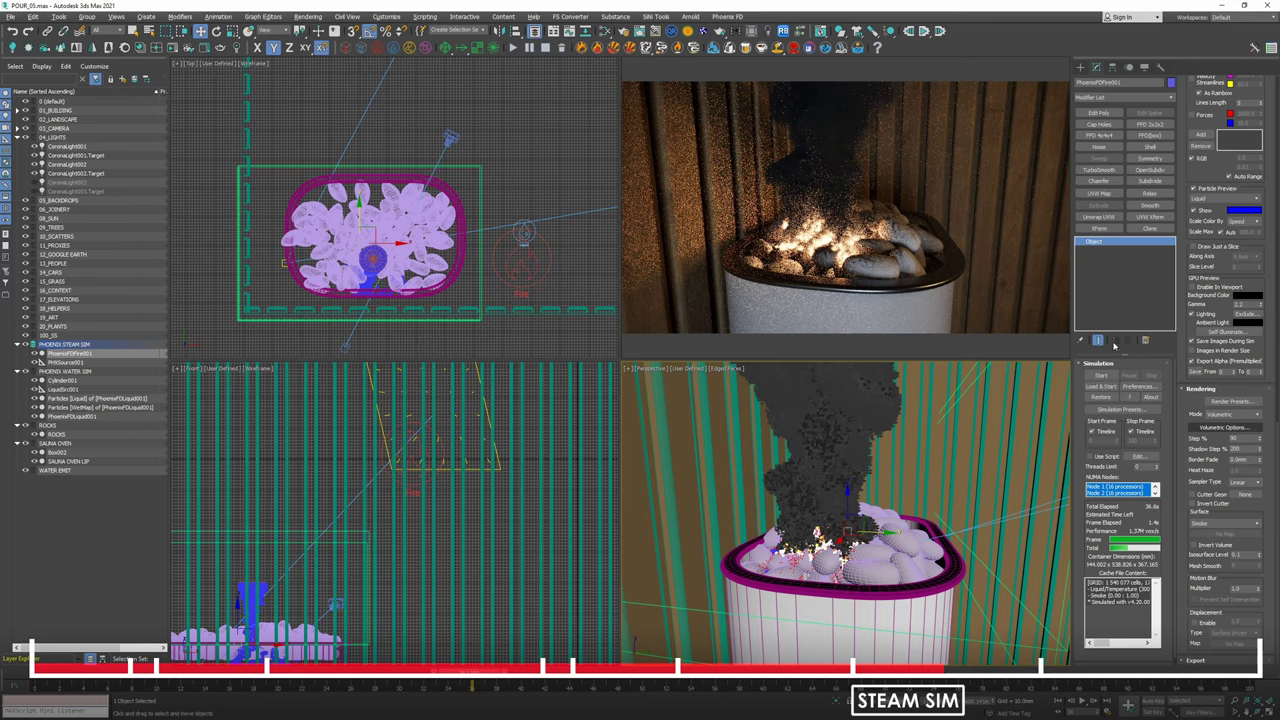
click(1245, 427)
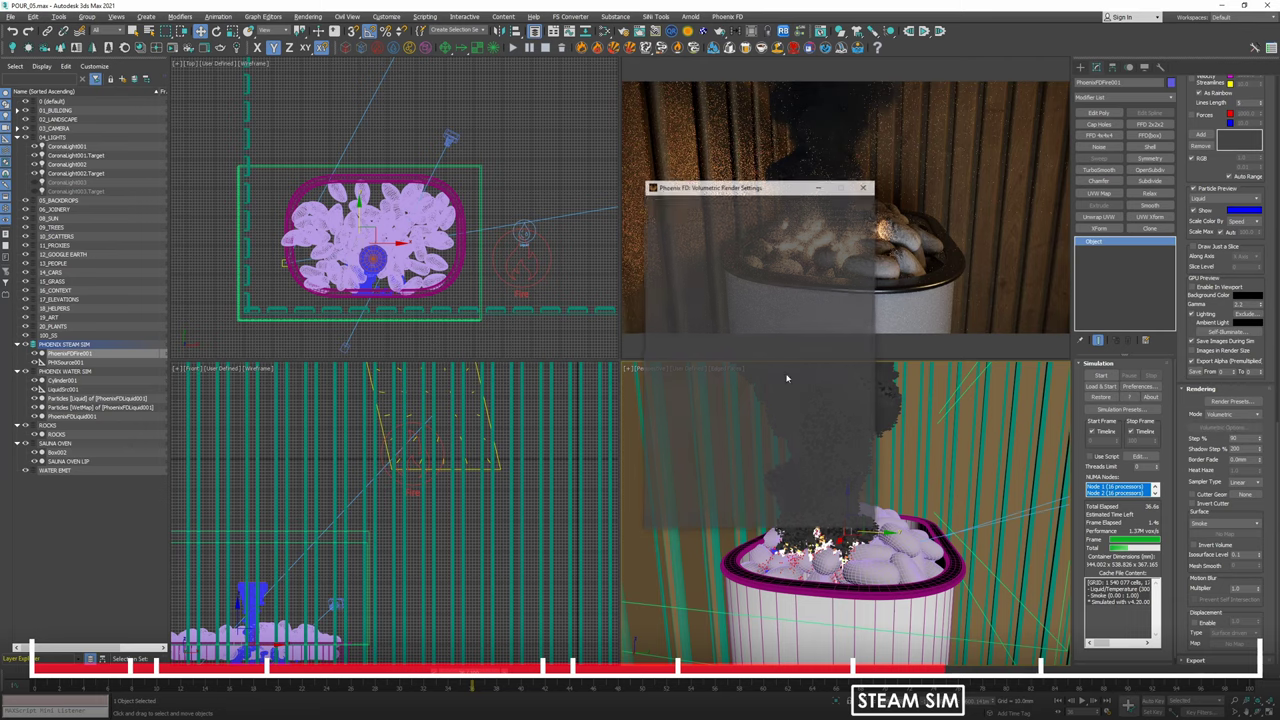
click(295, 213)
click(342, 225)
click(322, 238)
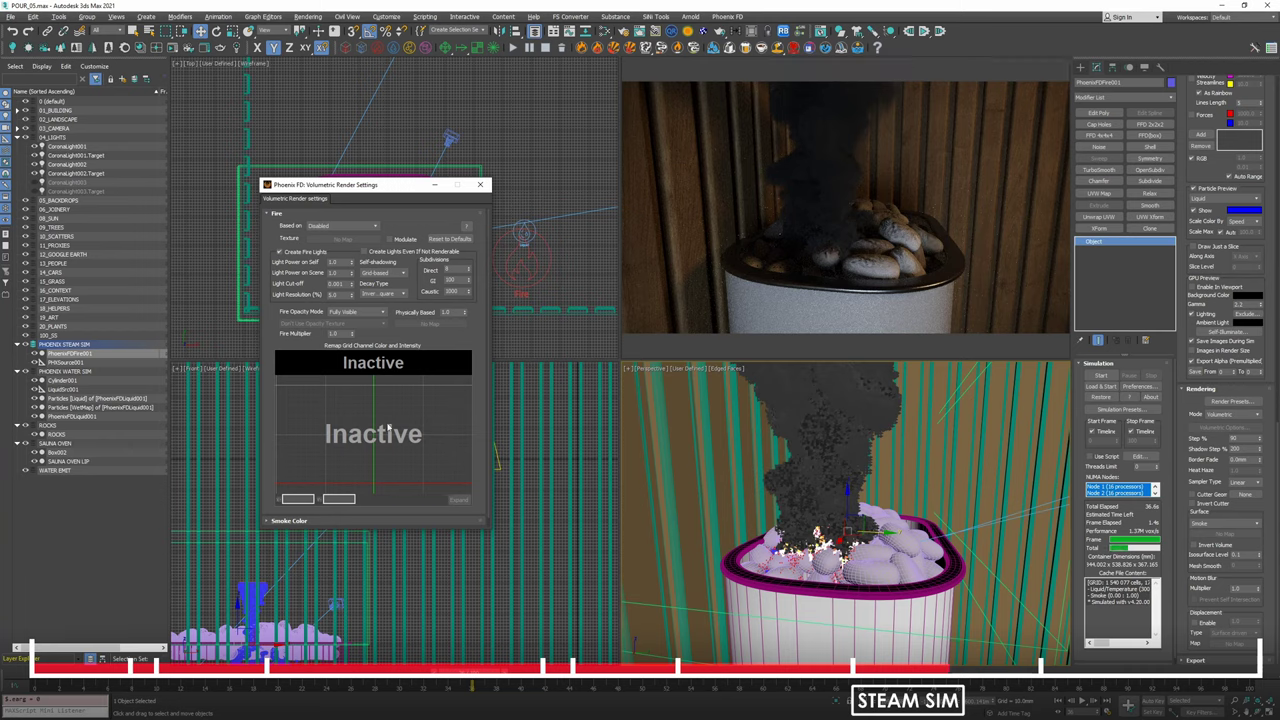
Set the fire/smoke simulator's constant Smoke Color to white in the volumetric render settings.
click(296, 213)
click(292, 235)
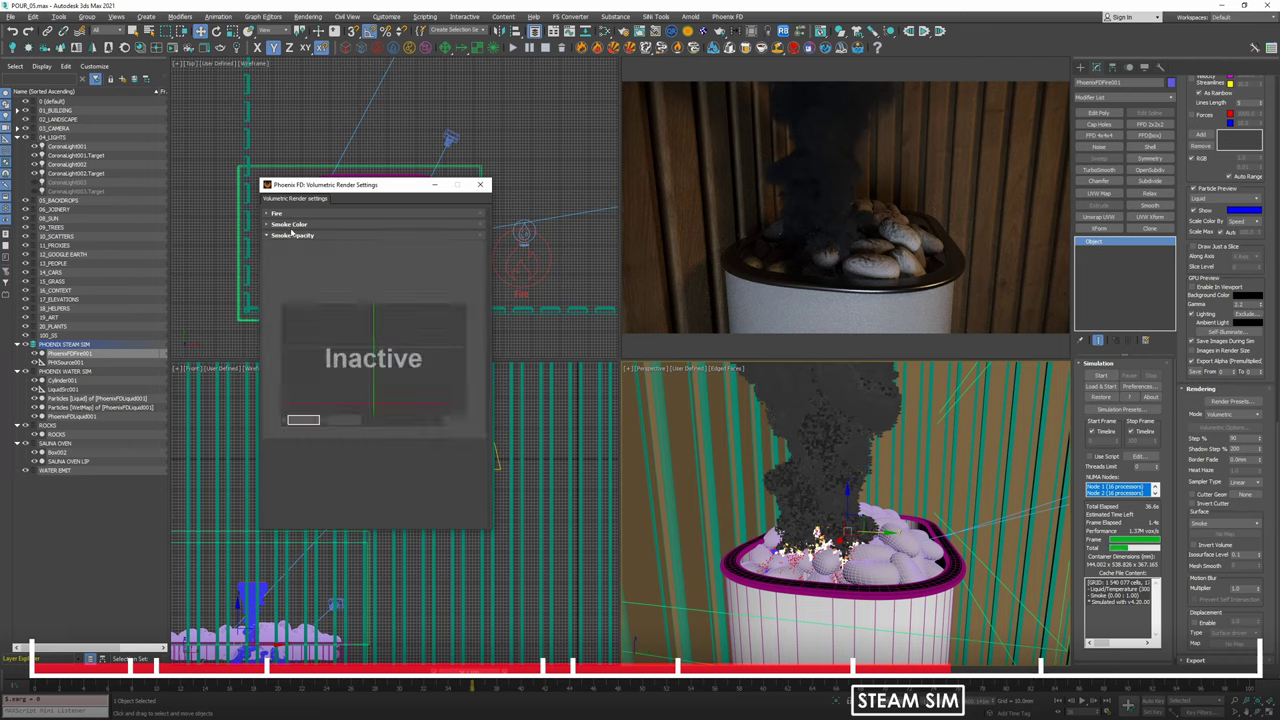
click(294, 224)
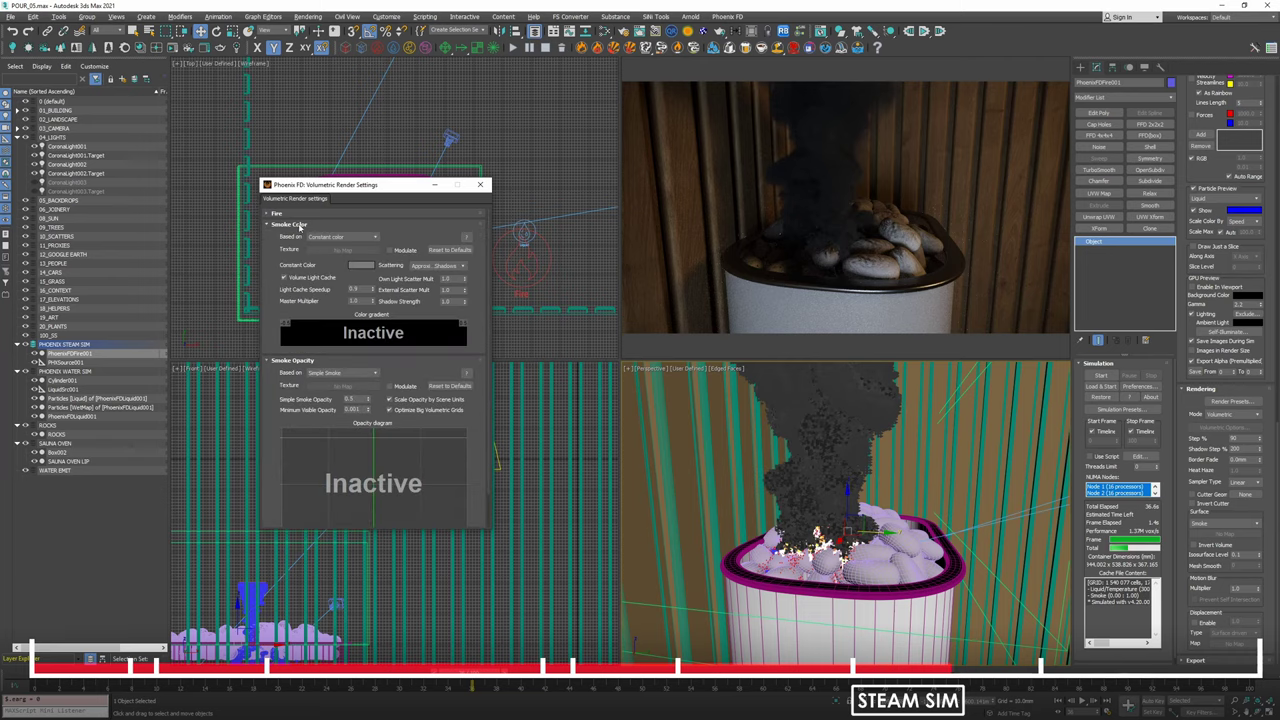
click(361, 265)
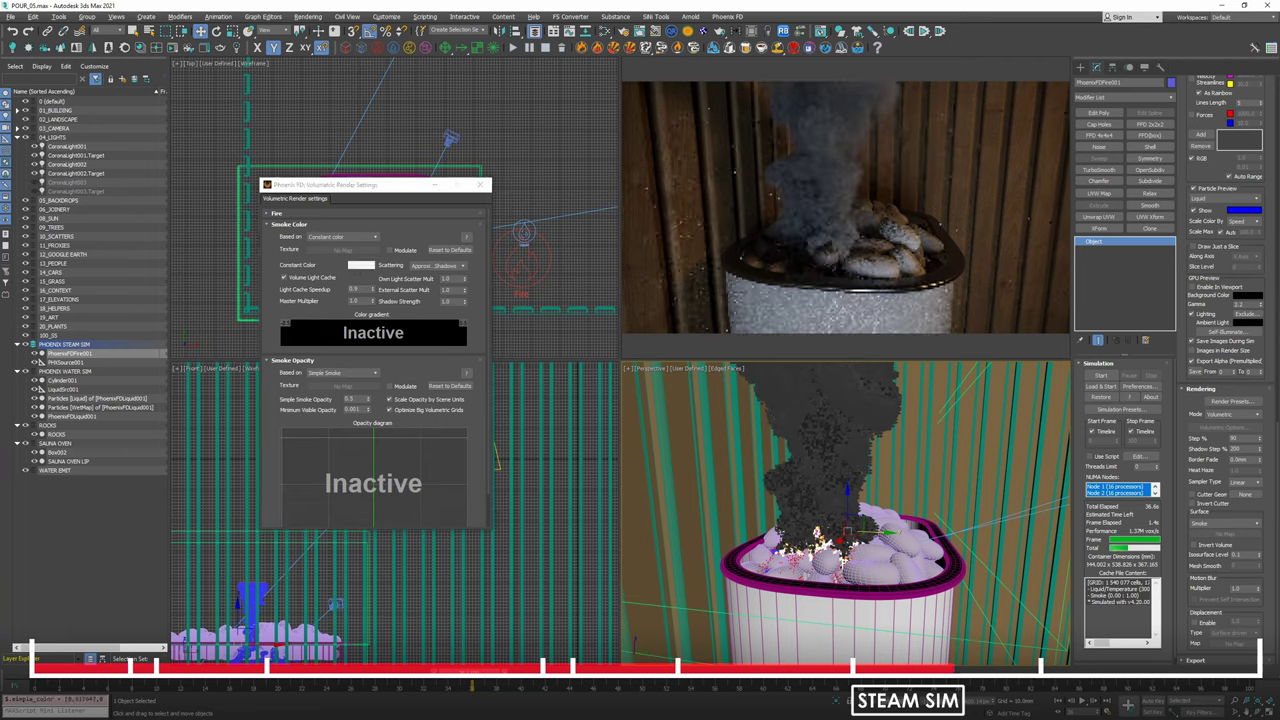
Try Simple Smoke Opacity values of 0.01, 0.1 and 0.05, judging the steam through the Corona camera.
scroll(300, 304, down, 2)
double_click(354, 361)
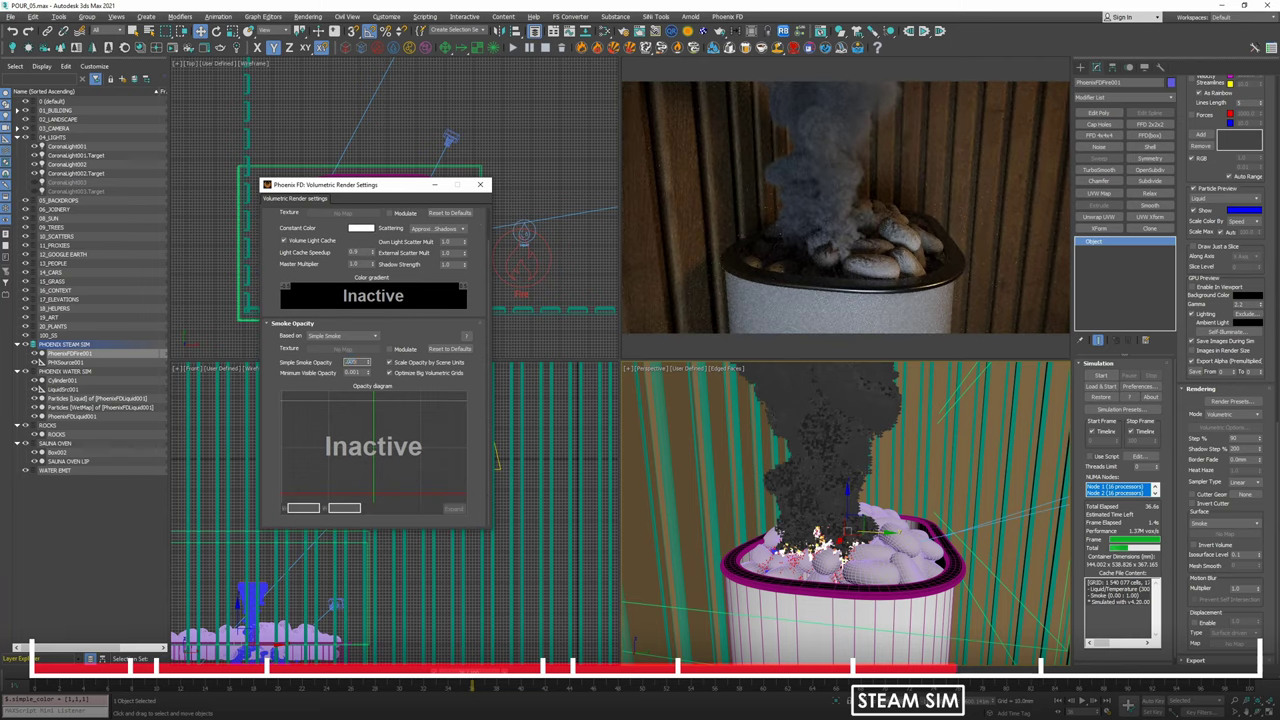
key(Return)
alt+middle_drag(802, 477, 886, 471)
key(c)
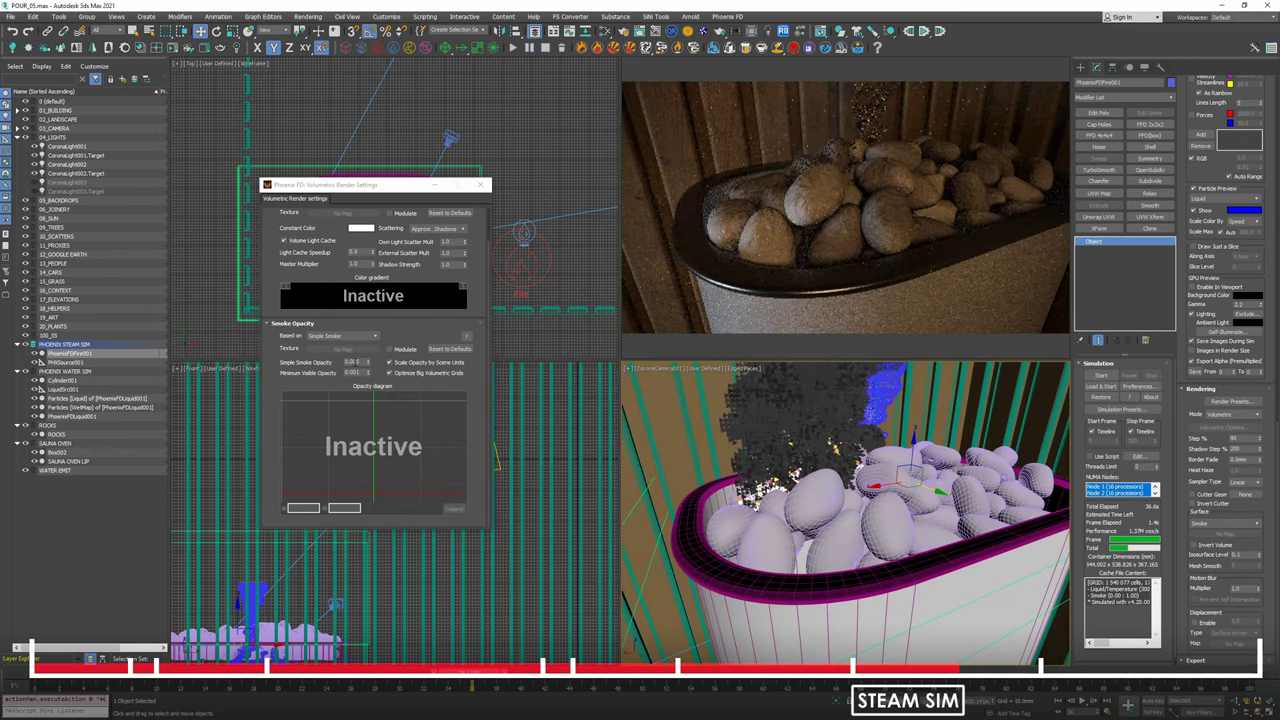
double_click(362, 362)
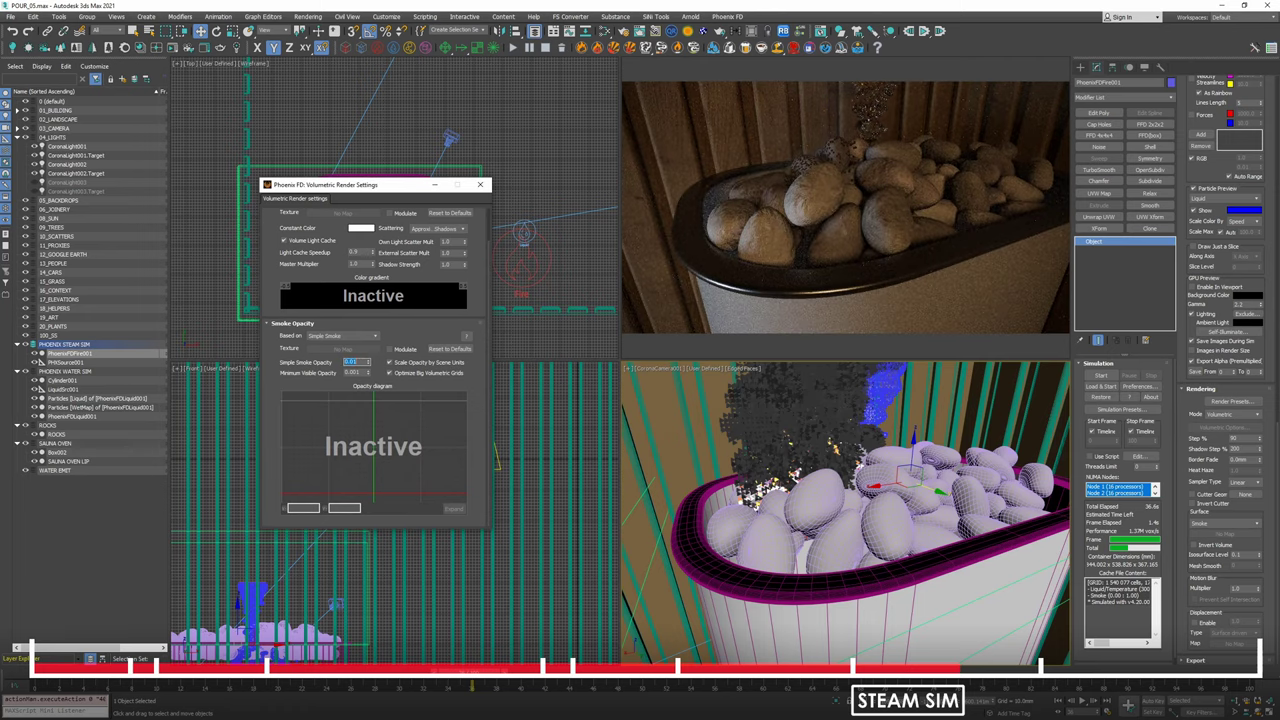
text(.)
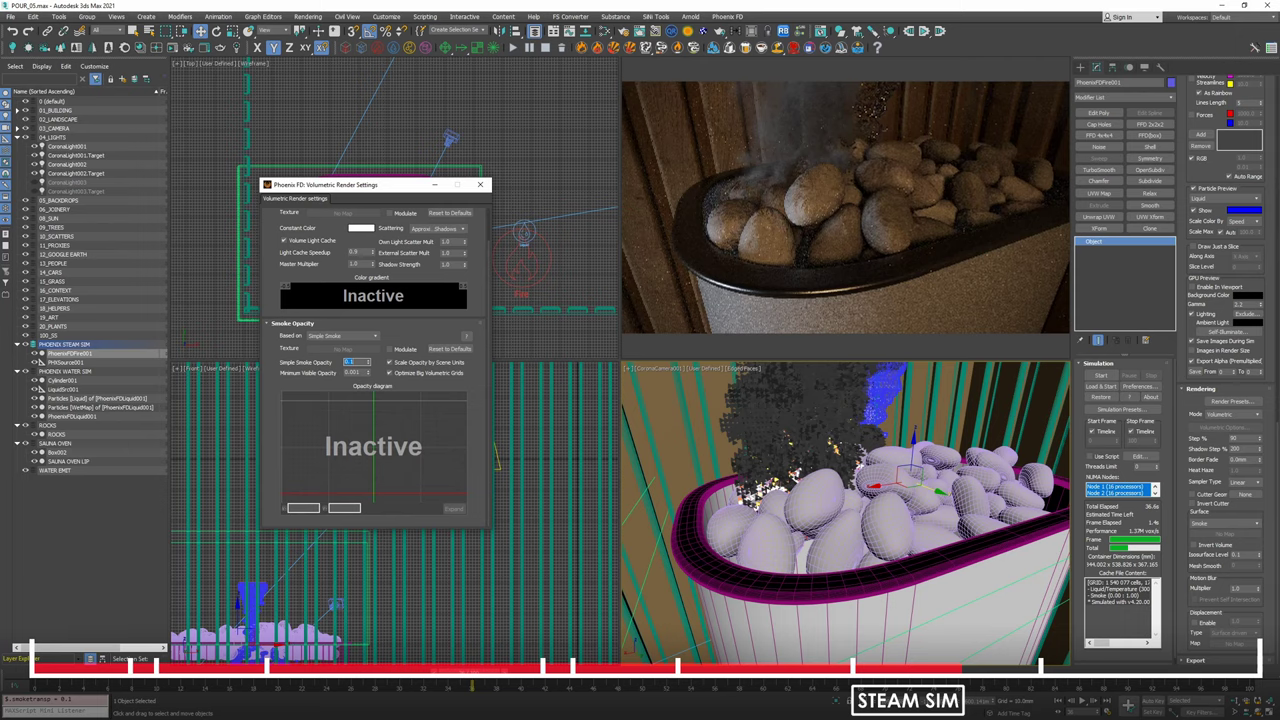
key(Return)
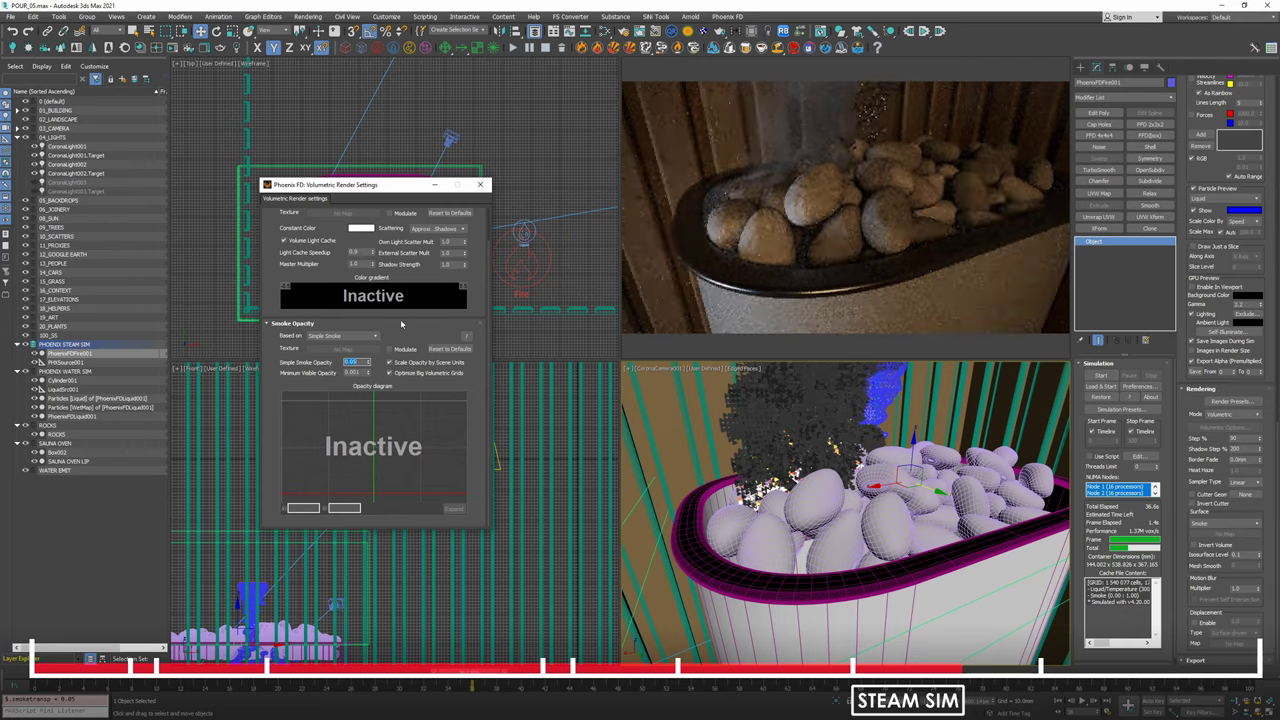
Recheck the white smoke color and unhide CoronaLight003 and its target so the light illuminates the steam.
scroll(400, 345, up, 1)
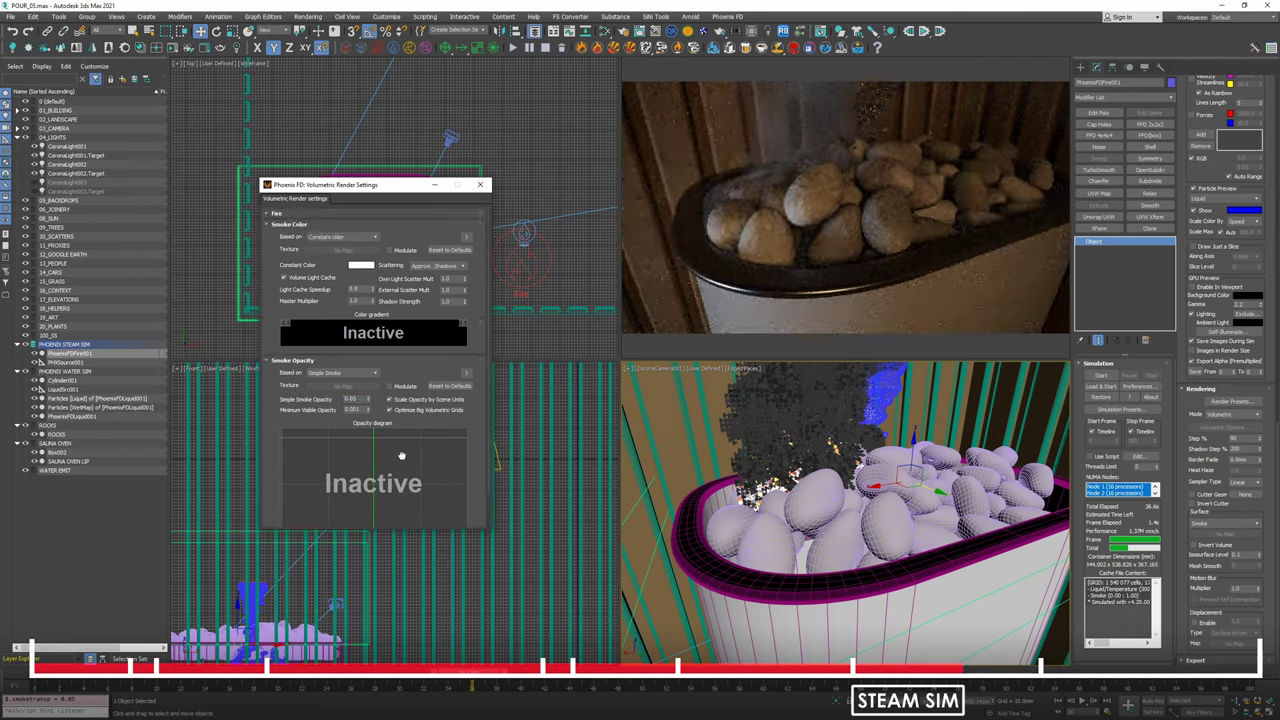
double_click(361, 290)
click(361, 266)
click(123, 268)
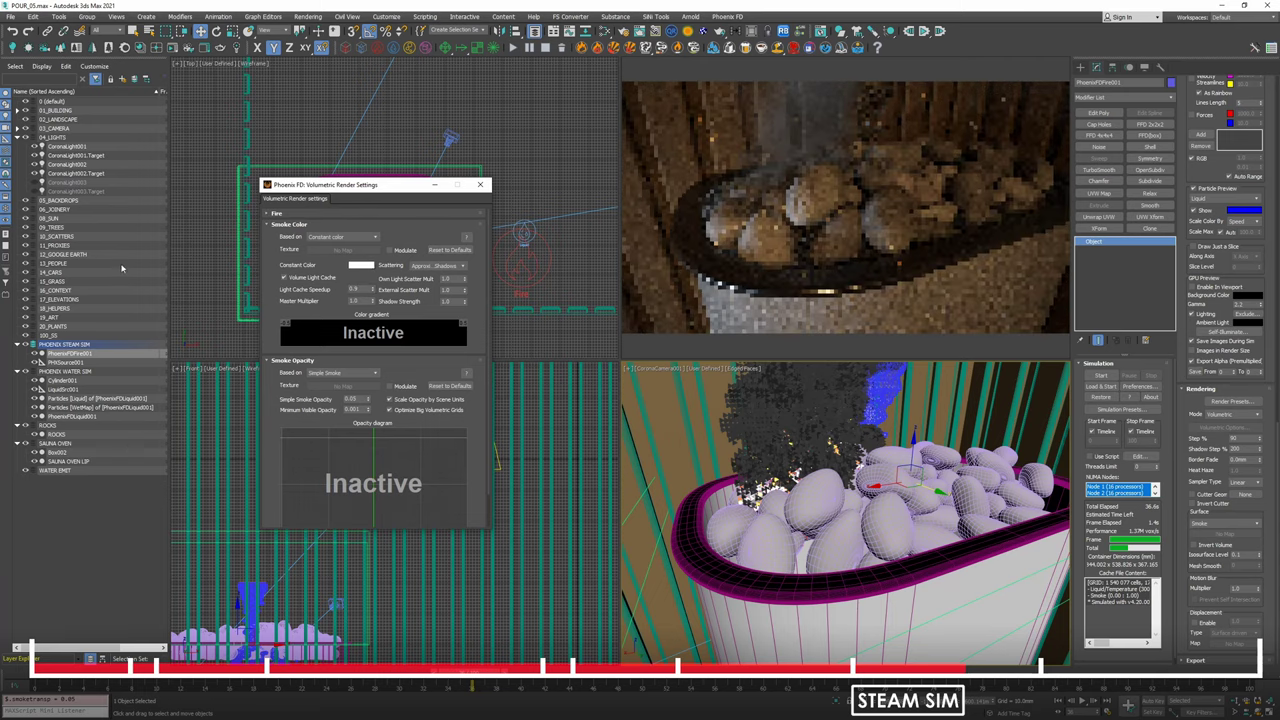
click(34, 184)
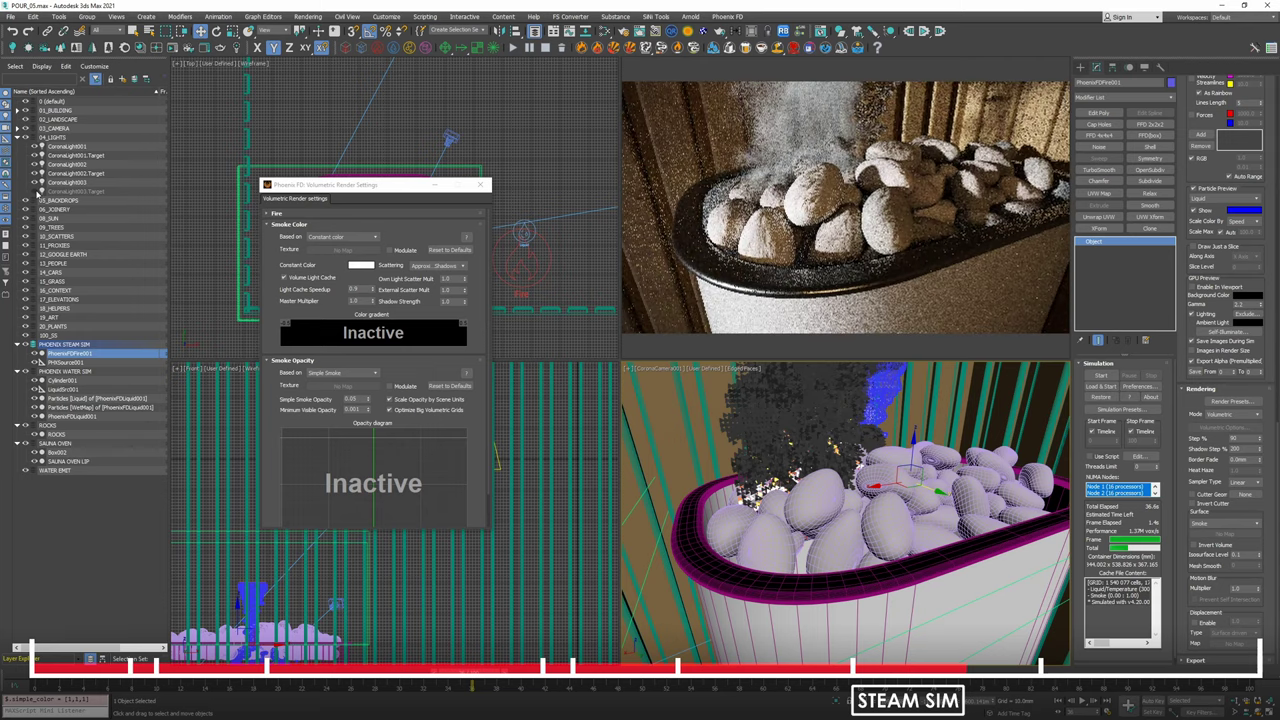
click(35, 190)
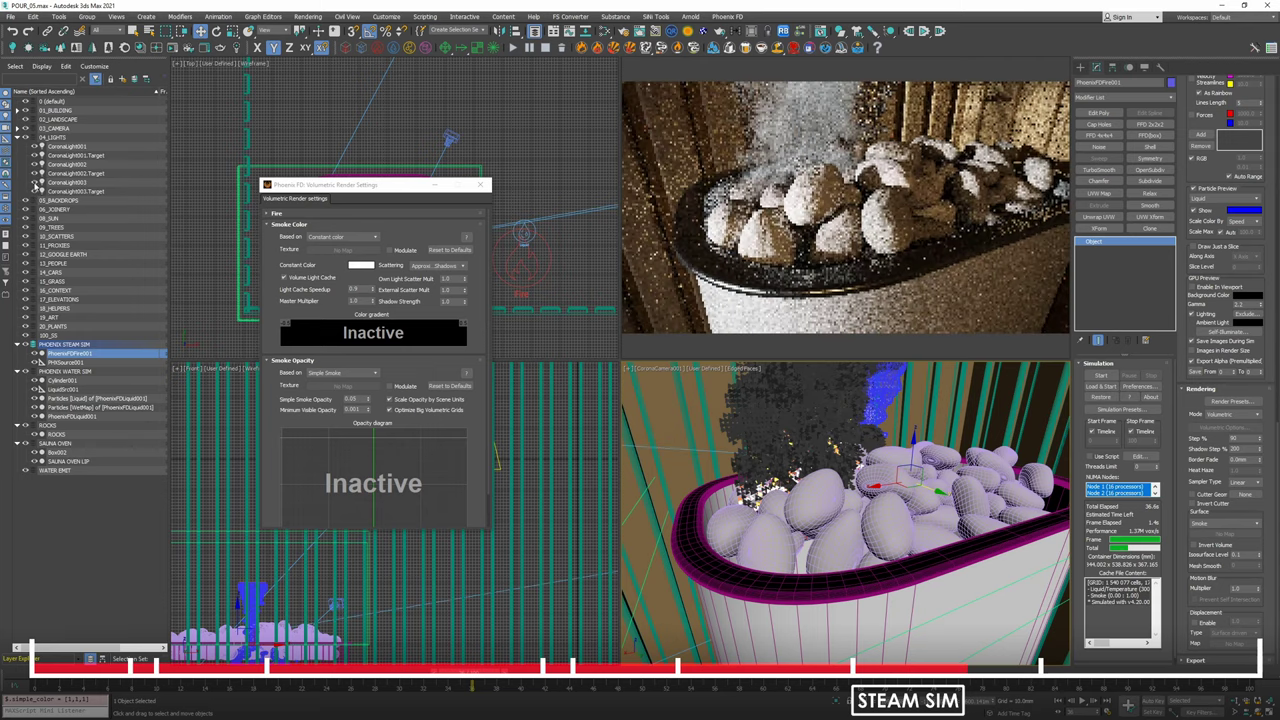
Set the Simple Smoke Opacity to 0.01, then stop the interactive render and close the volumetric render settings.
double_click(354, 399)
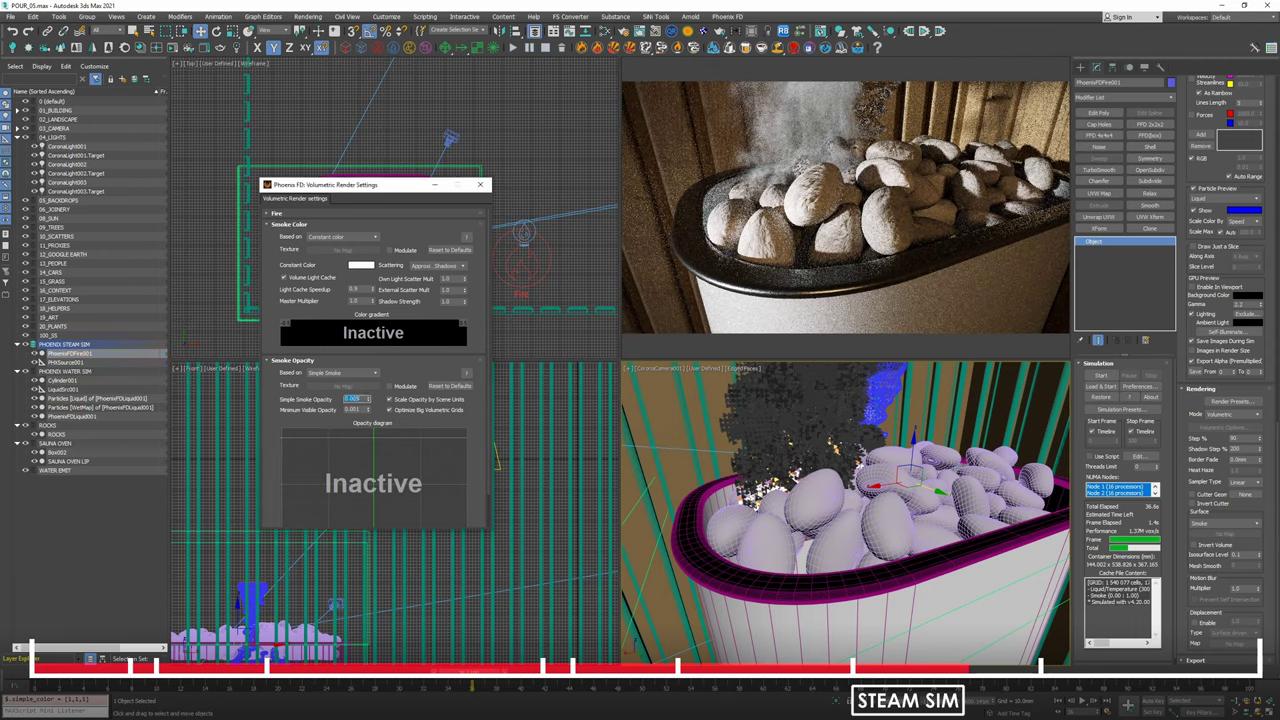
key(Return)
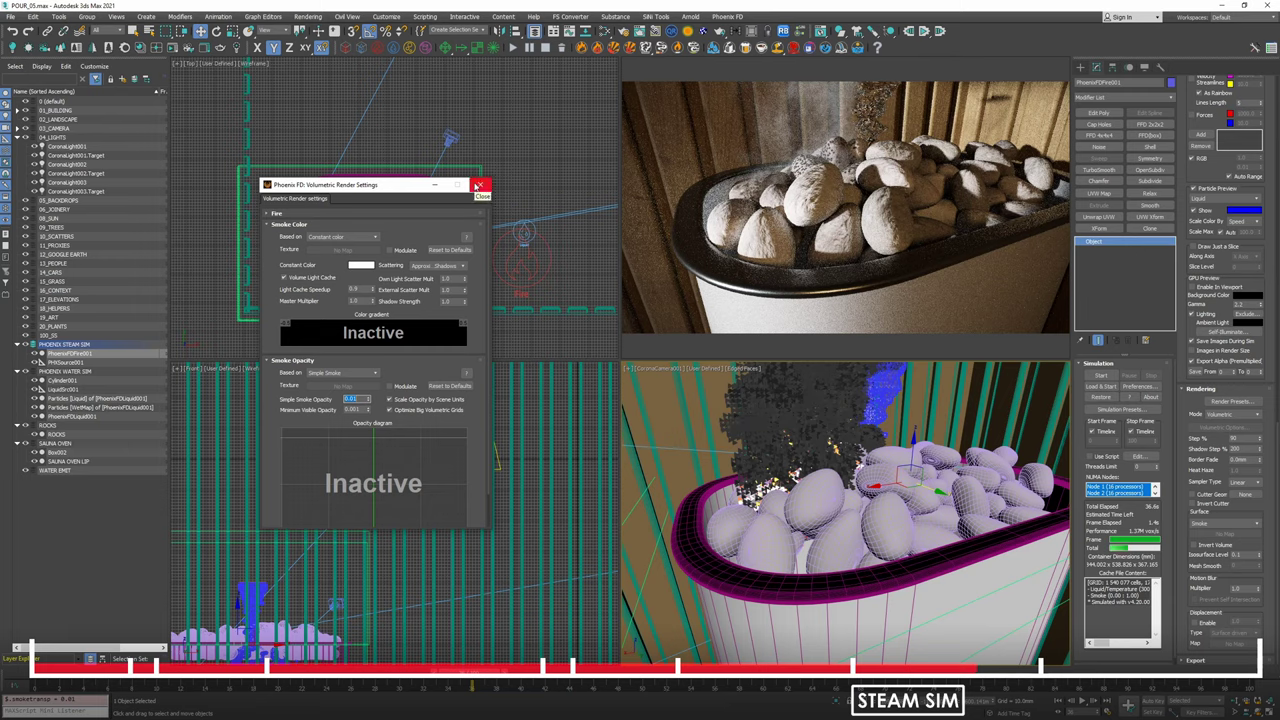
right_click(785, 257)
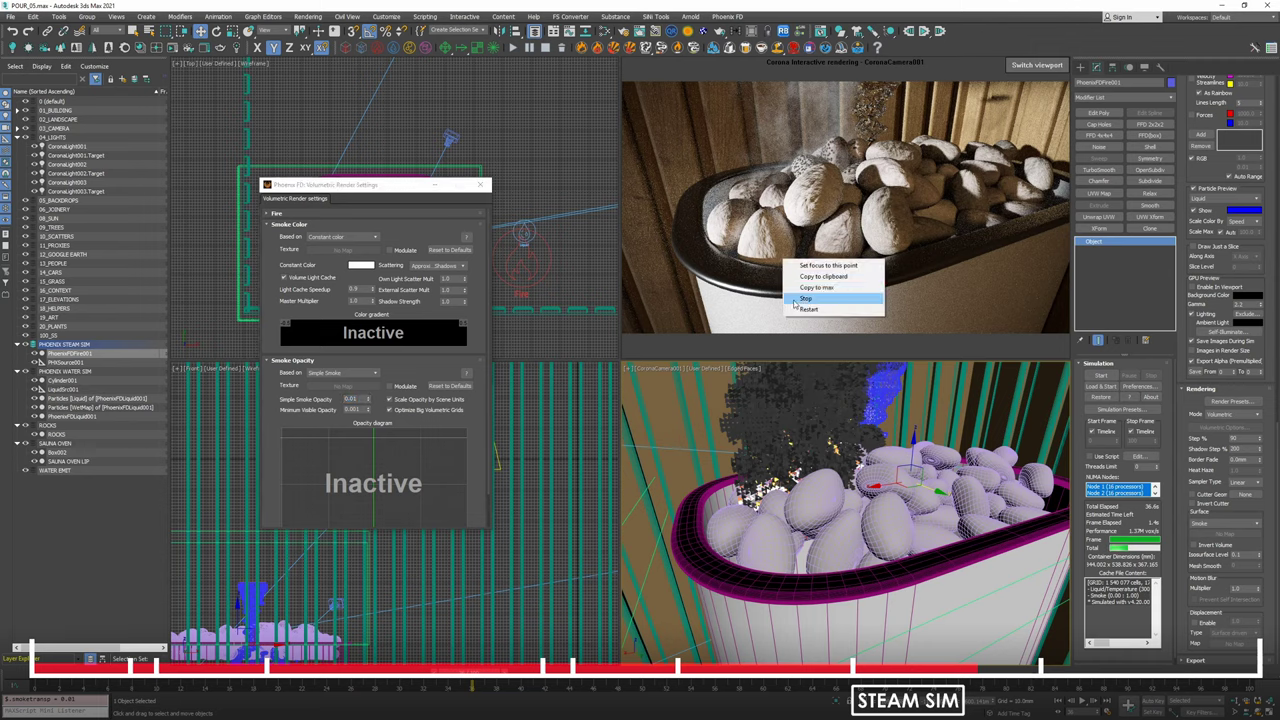
click(801, 298)
click(480, 183)
click(517, 186)
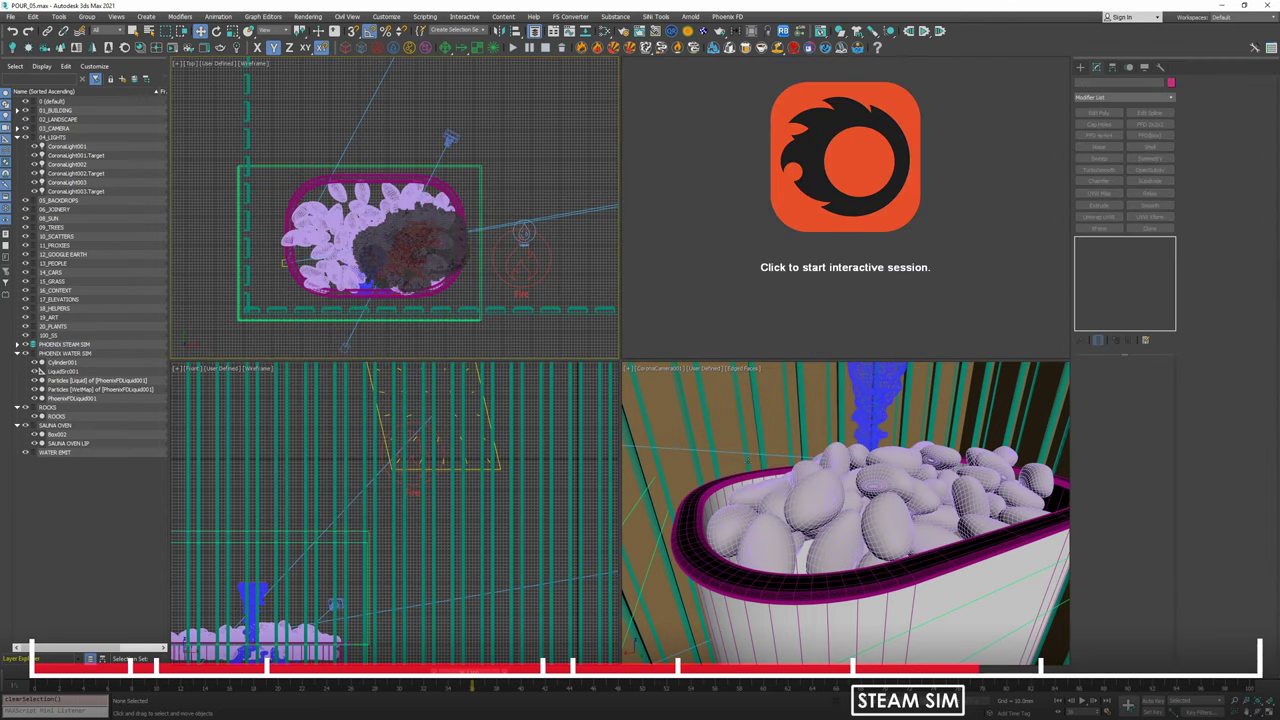
Raise the water simulator's grid resolution to about 22.6 million total cells.
click(747, 461)
key(p)
alt+middle_drag(749, 522, 812, 561)
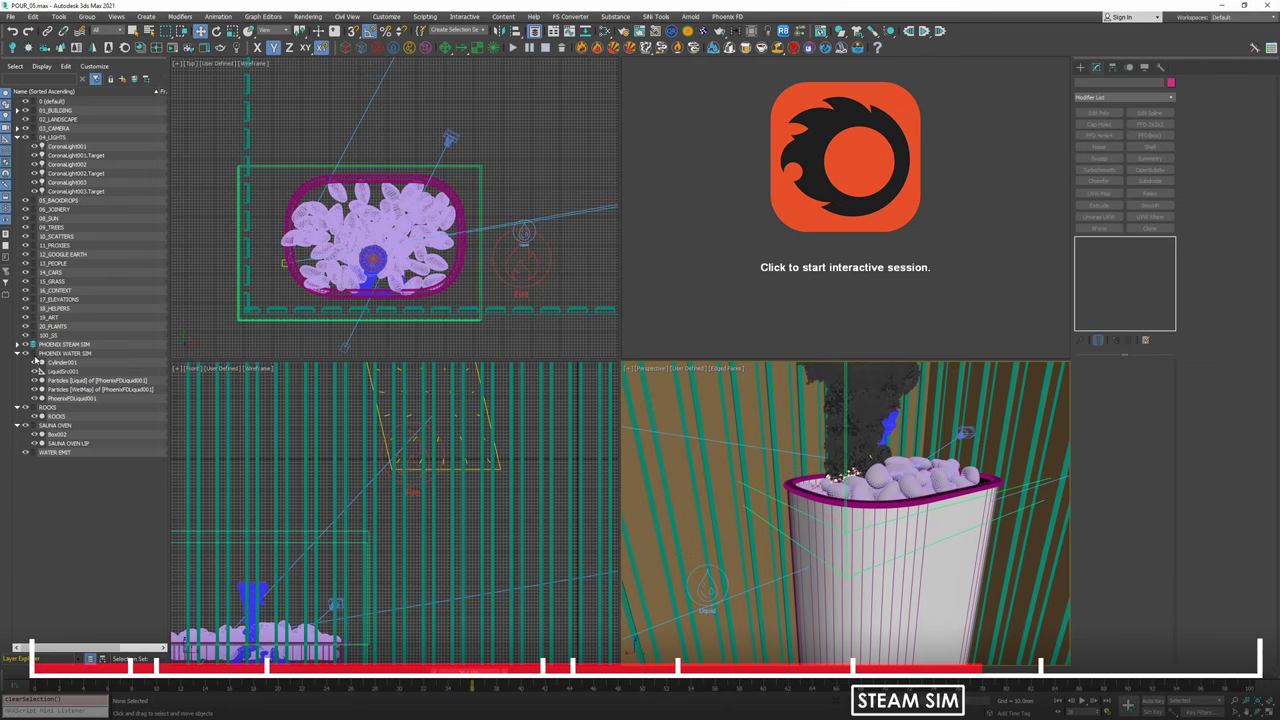
click(72, 398)
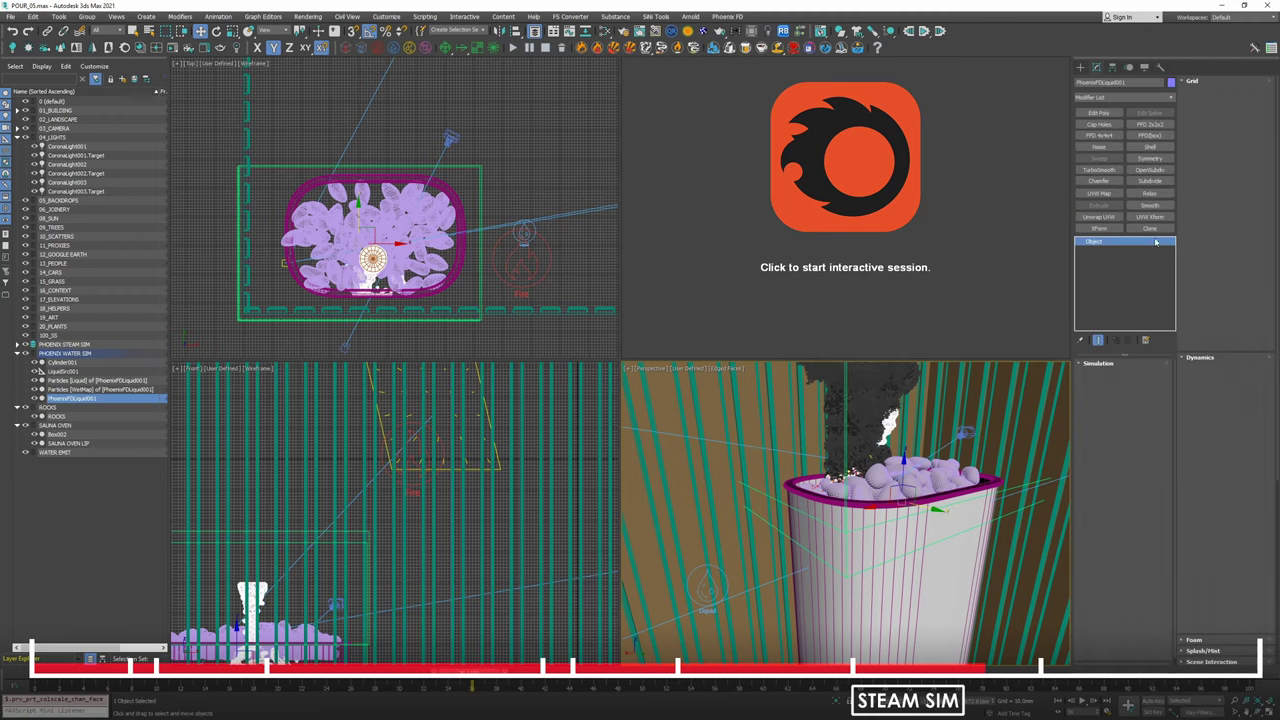
click(1214, 158)
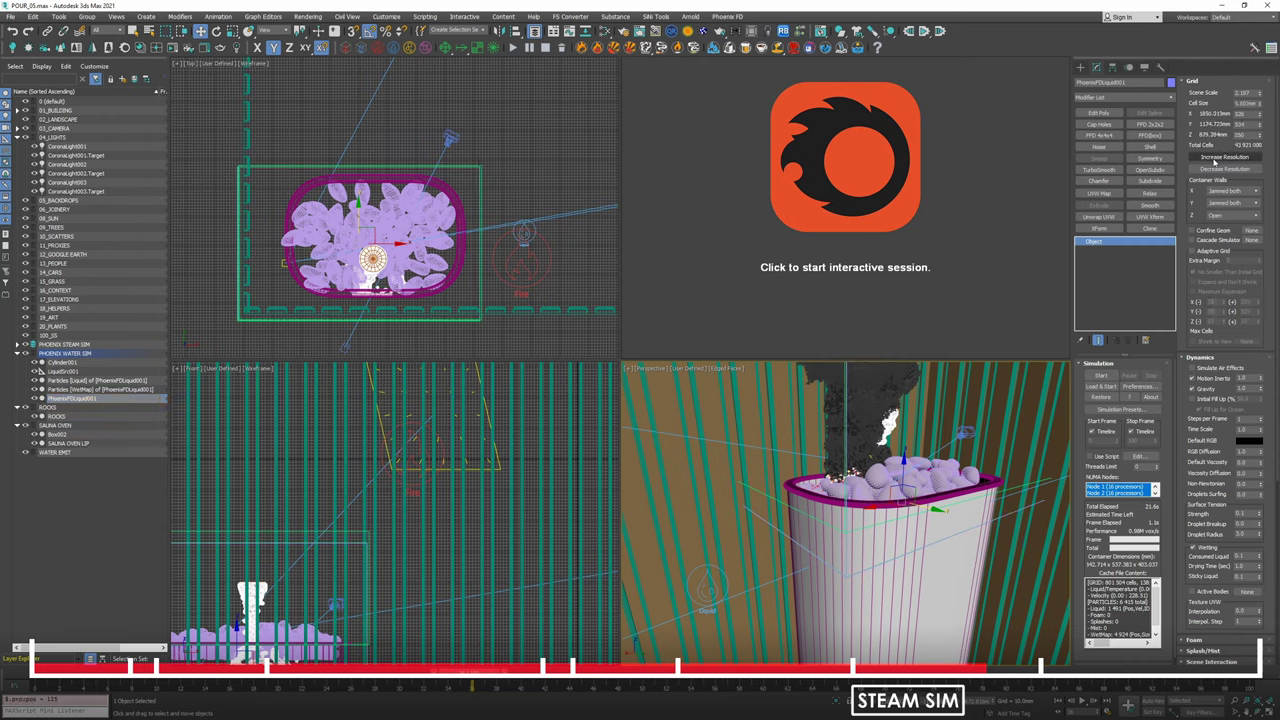
click(1216, 170)
Set the water simulator's Steps per Frame to 12 in its dynamics settings.
scroll(1175, 170, down, 5)
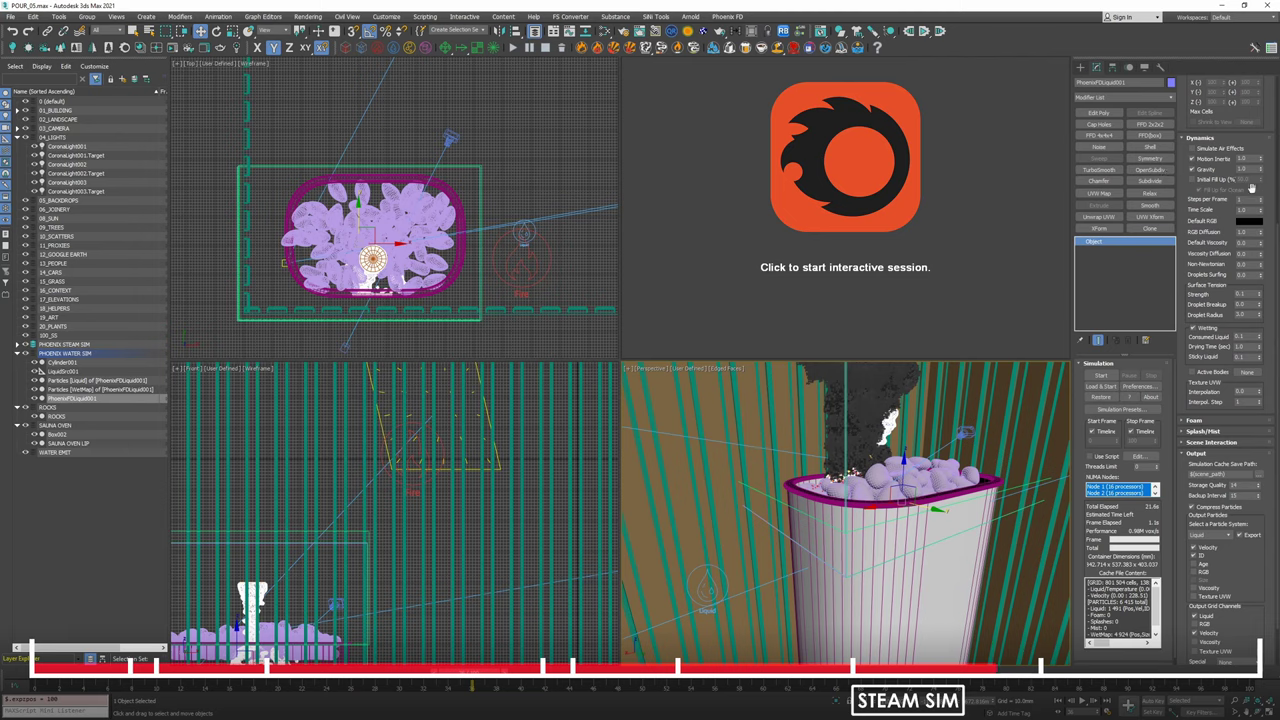
drag(1250, 200, 1159, 191)
key(Return)
scroll(1188, 273, up, 5)
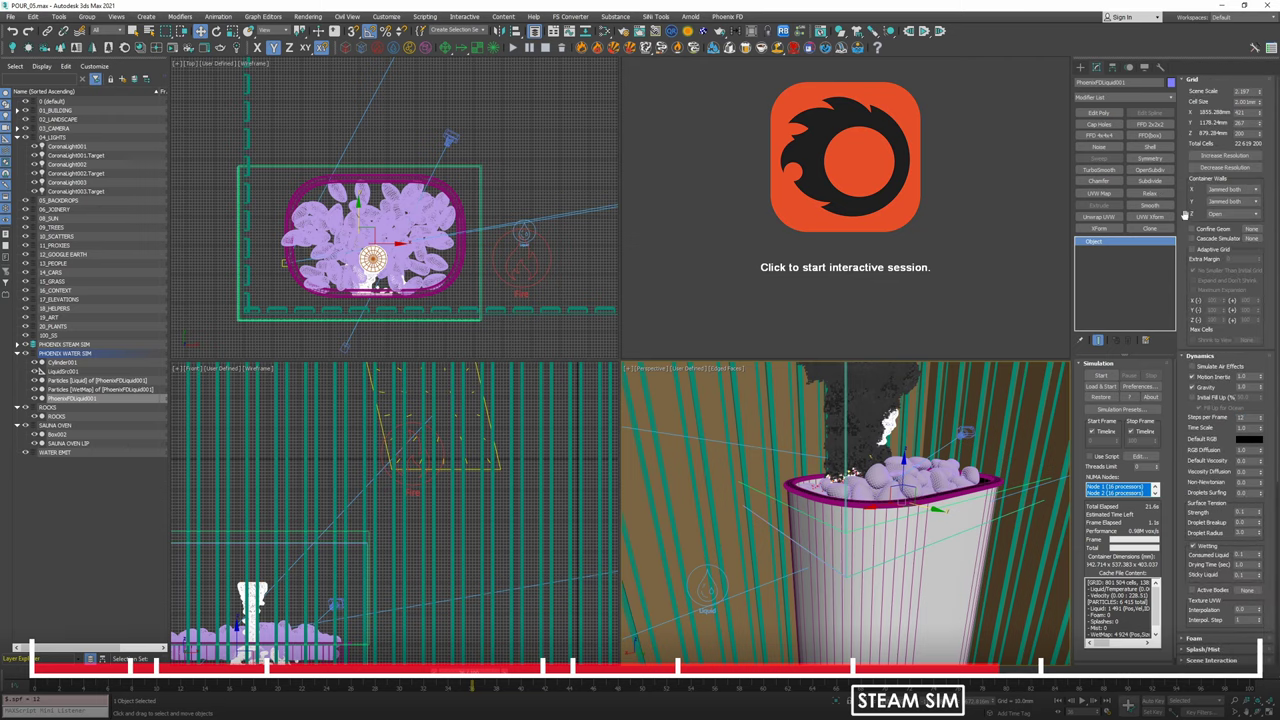
mouse_move(1186, 308)
mouse_down()
mouse_move(1172, 78)
mouse_move(1168, 320)
mouse_up()
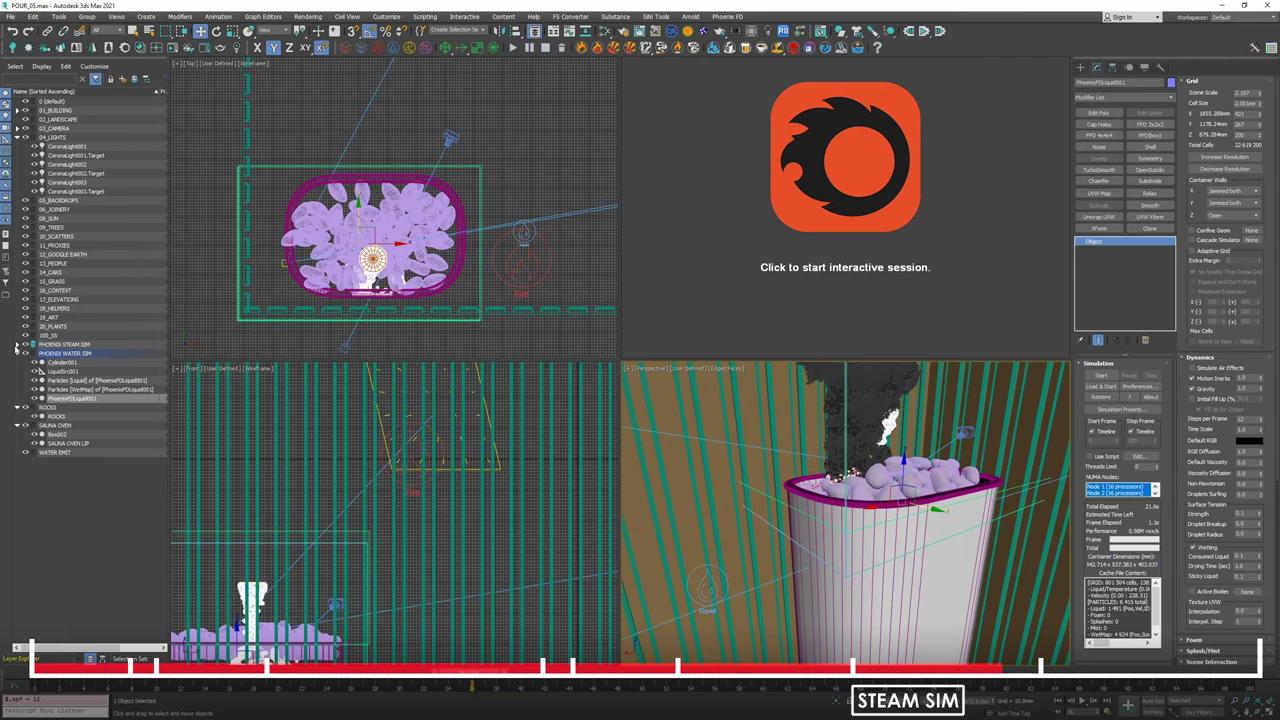
Select the fire/smoke simulator, return the timeline to frame 0 and maximize the perspective view on the stones.
click(16, 346)
click(70, 353)
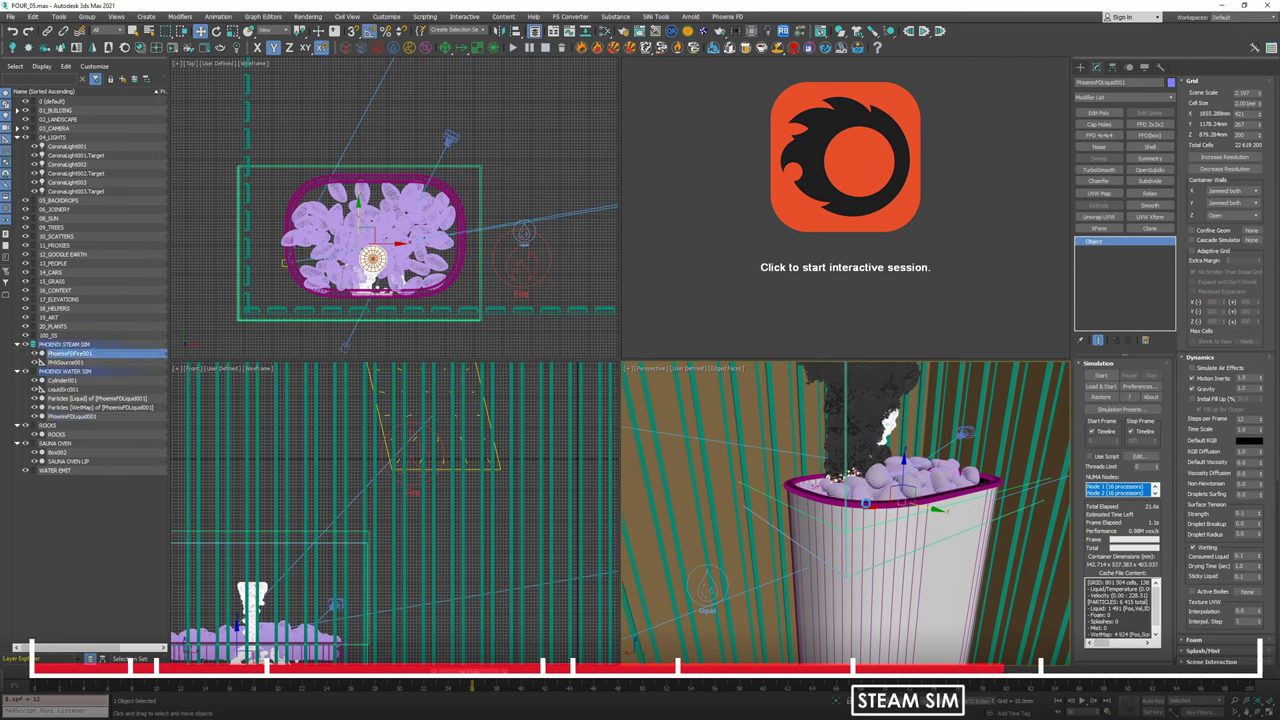
drag(167, 678, 35, 678)
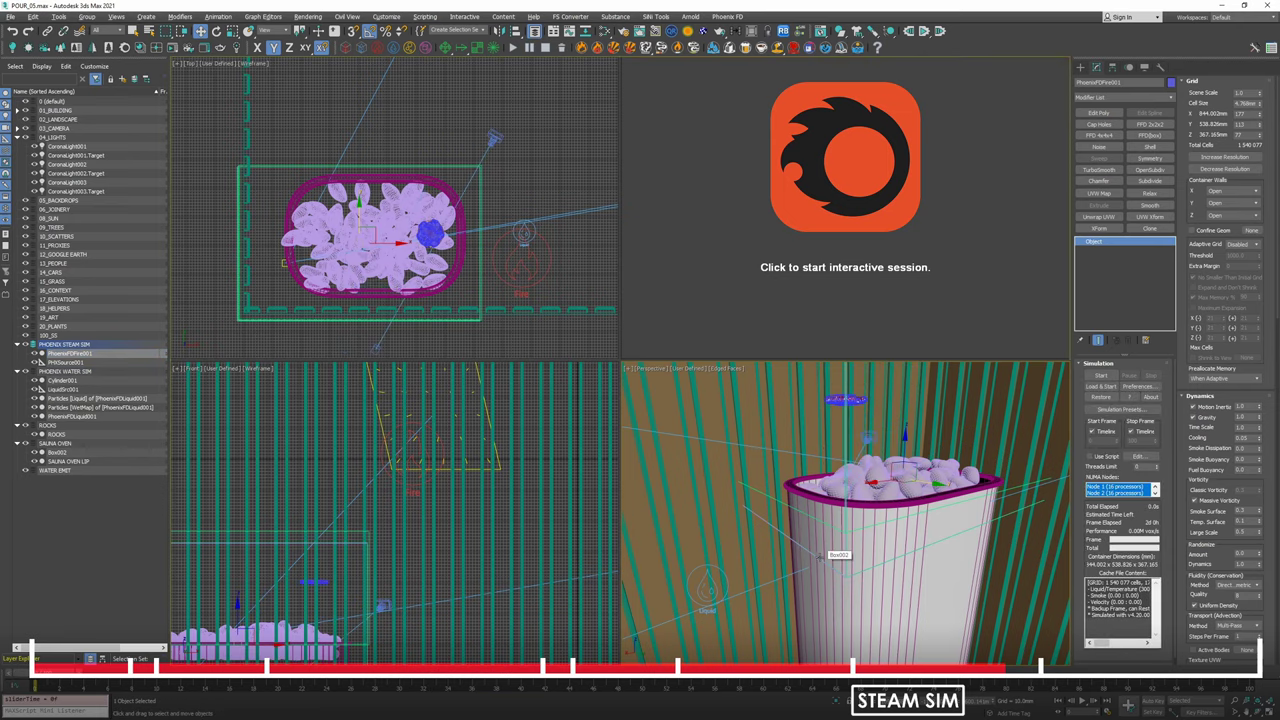
key(alt+w)
scroll(620, 220, up, 4)
alt+middle_drag(620, 220, 606, 385)
alt+middle_drag(640, 330, 648, 326)
mouse_move(35, 681)
mouse_down()
mouse_move(131, 685)
mouse_move(33, 685)
mouse_up()
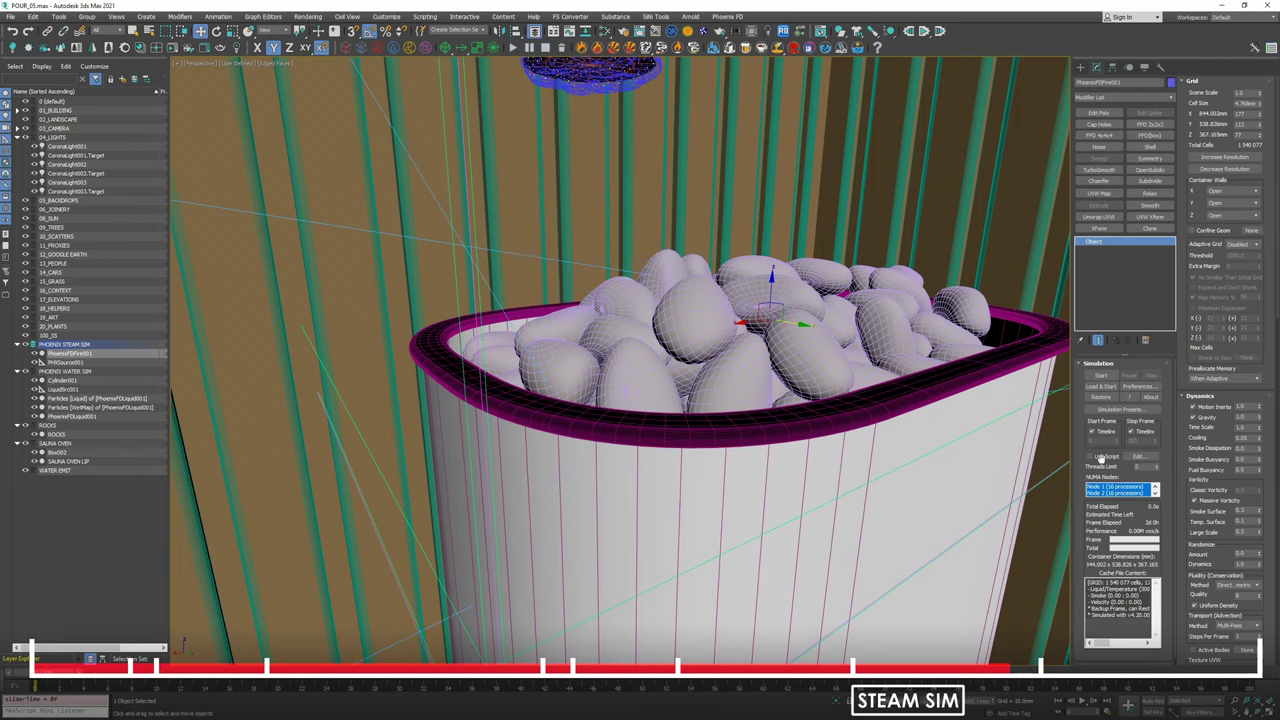
Unlink the steam simulation's start frame from the timeline, keeping it at frame 0.
click(1094, 432)
click(1095, 441)
alt+middle_drag(878, 286, 865, 326)
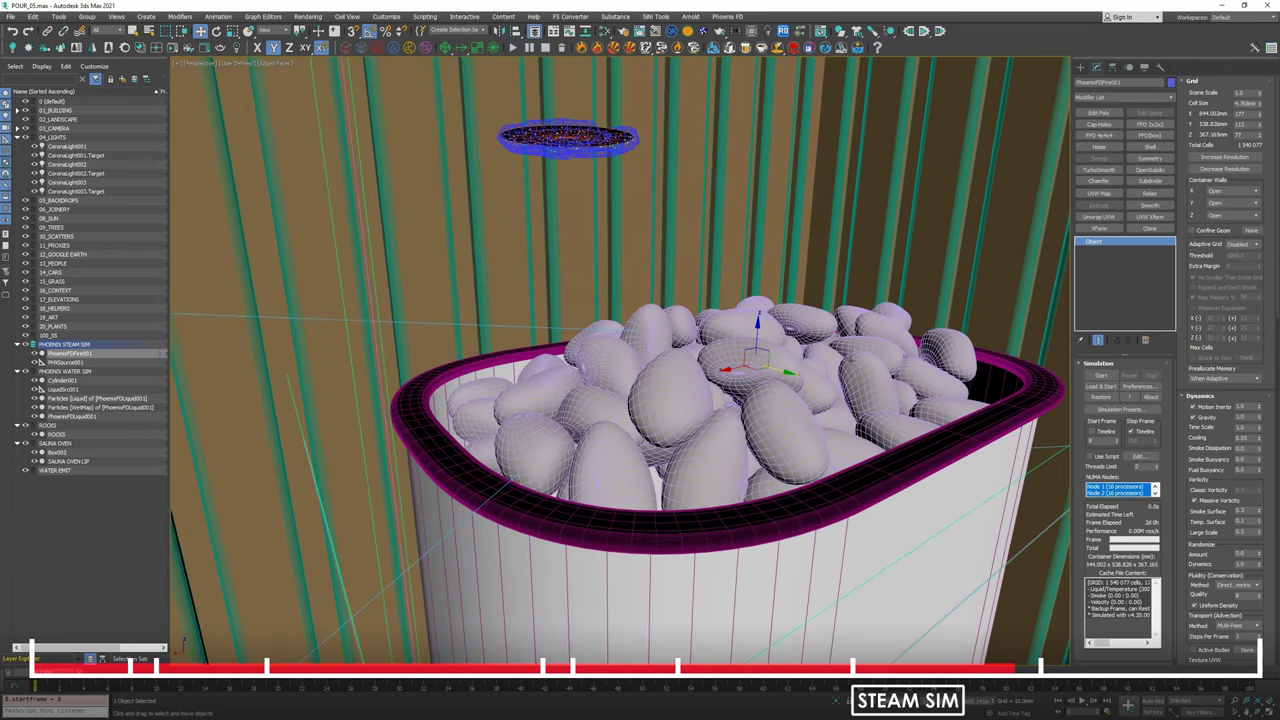
alt+middle_drag(756, 459, 748, 456)
scroll(750, 456, down, 5)
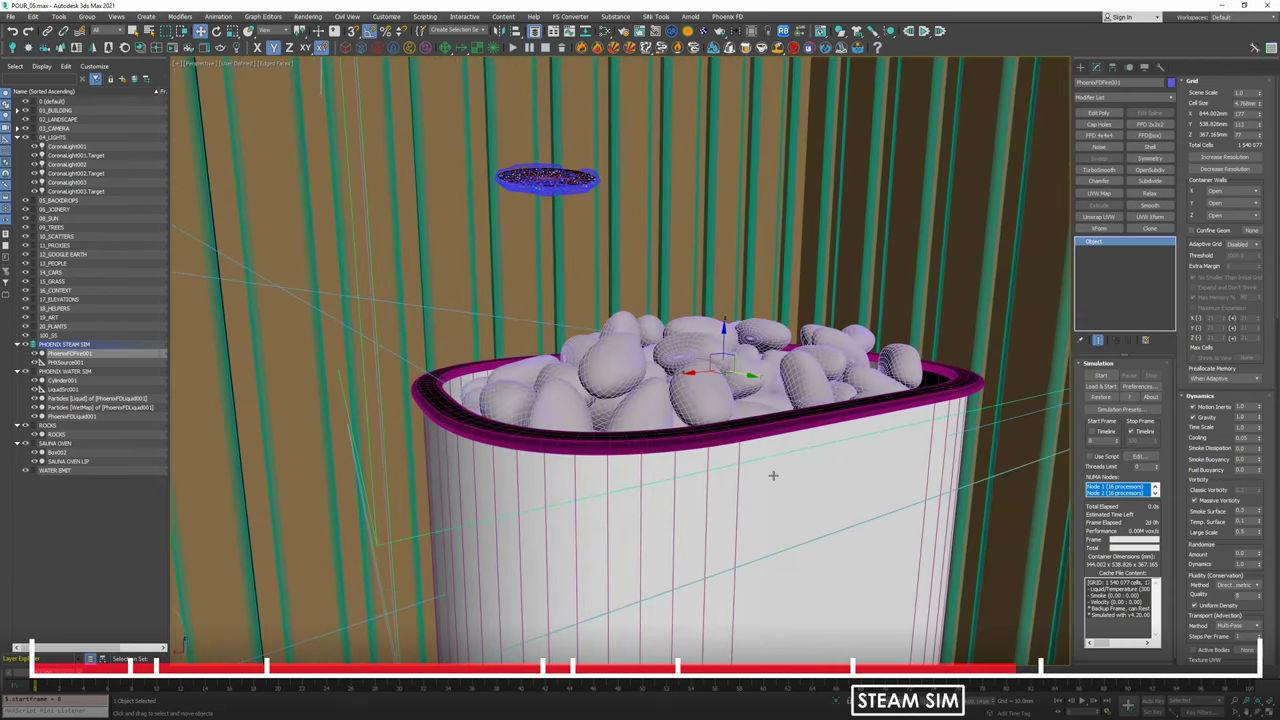
Increase the steam simulator's grid resolution to about 22.4 million cells and set its Steps Per Frame to 12.
click(1222, 158)
click(1222, 158)
click(1222, 158)
scroll(1265, 170, down, 1)
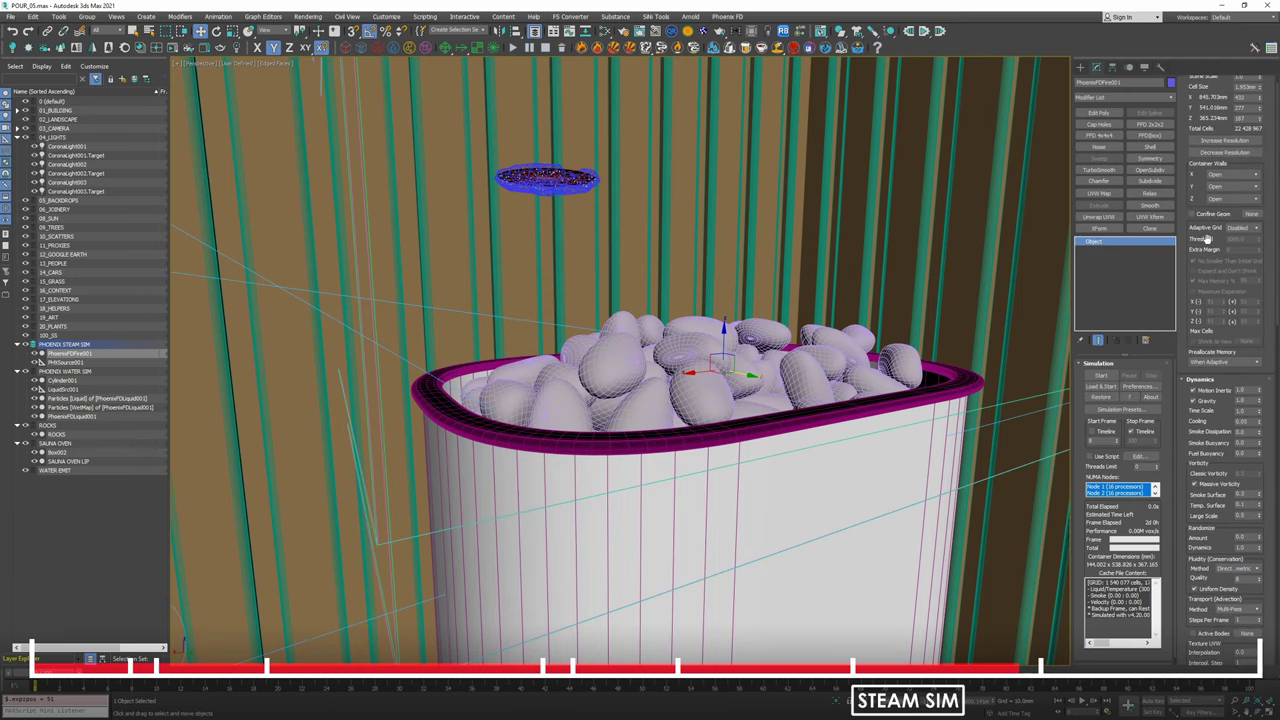
scroll(1272, 364, down, 3)
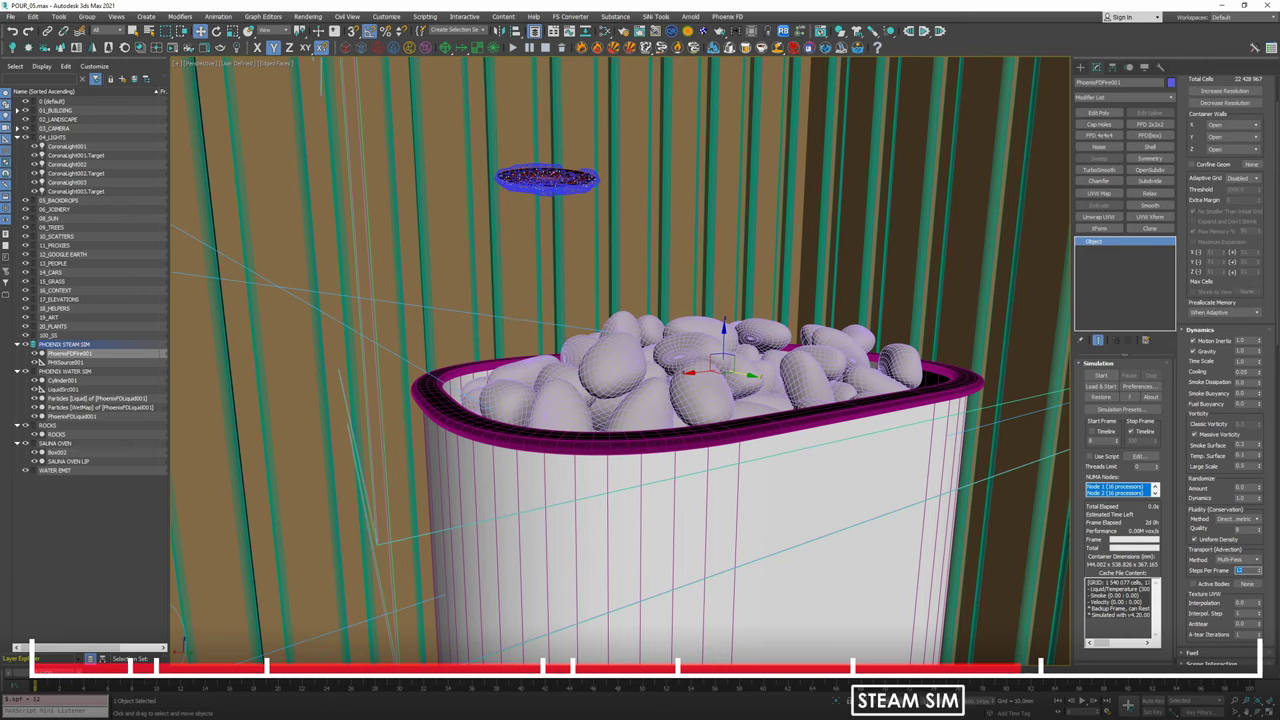
alt+middle_drag(904, 431, 872, 446)
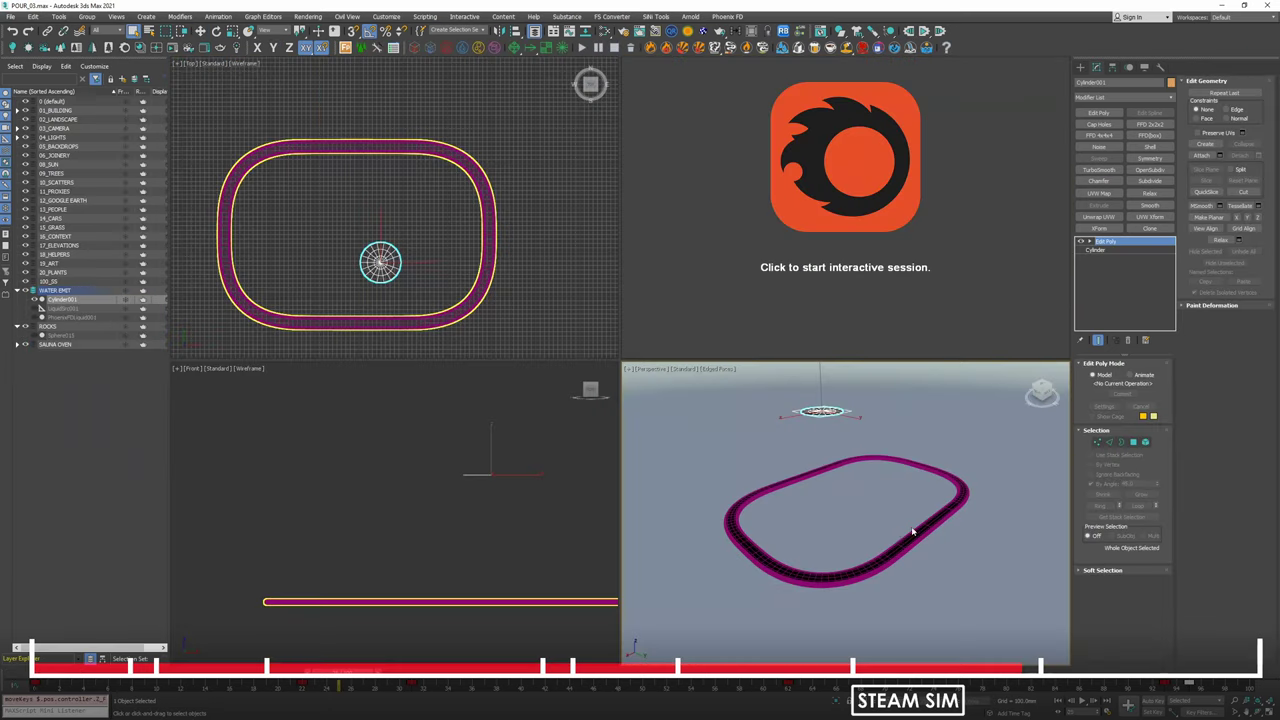
In the pouring scene, enable Auto Key and set the liquid source's Outgoing Velocity to 95 mm at frame 70.
click(62, 308)
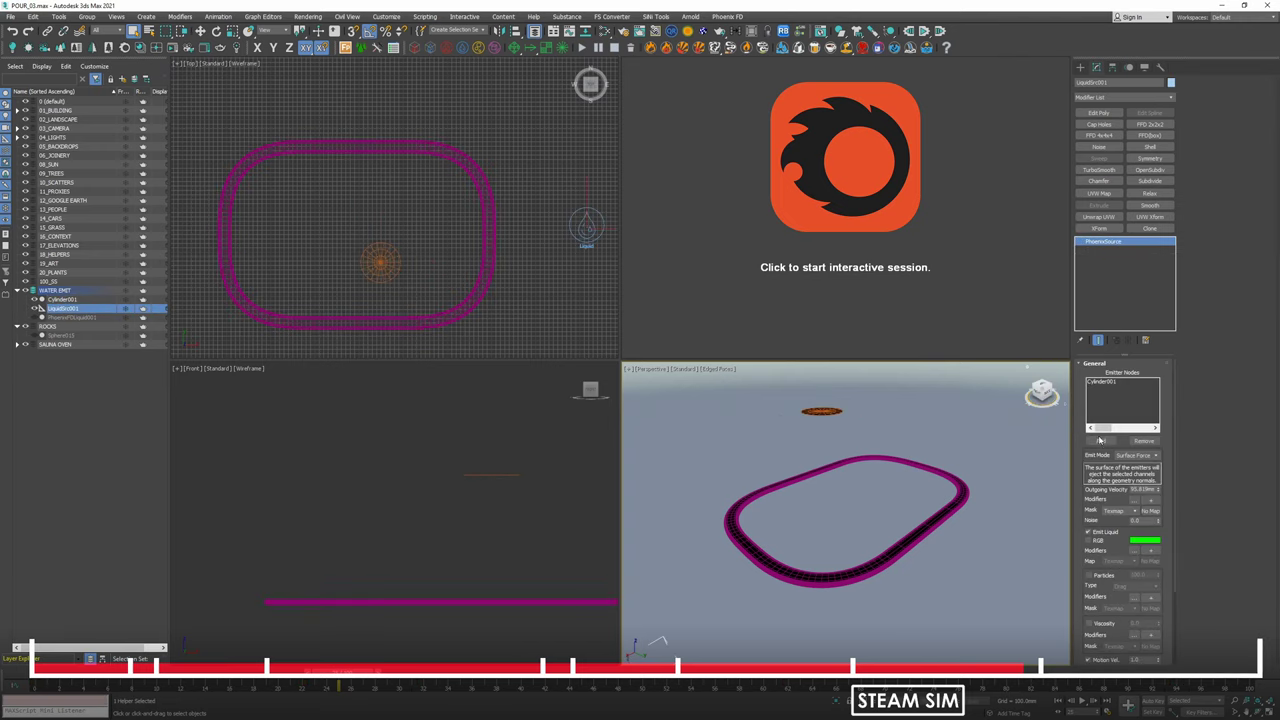
drag(343, 683, 882, 684)
key(q)
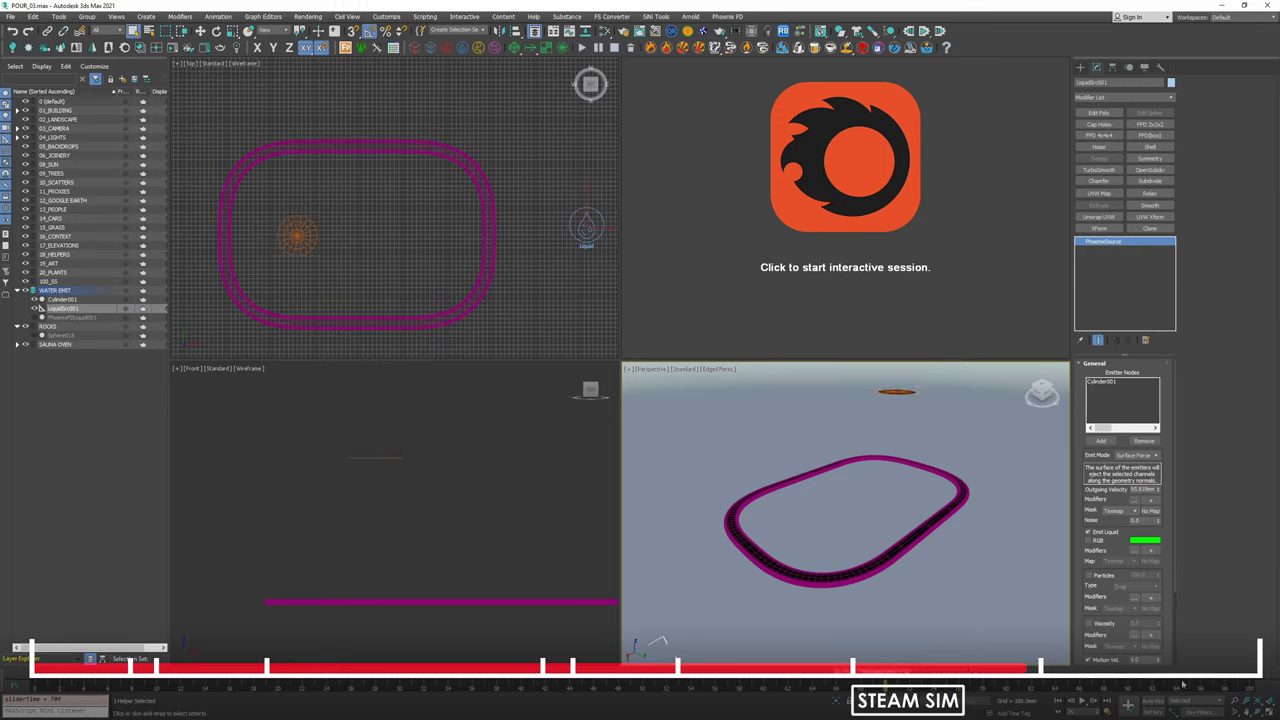
click(1155, 701)
drag(1132, 490, 1192, 499)
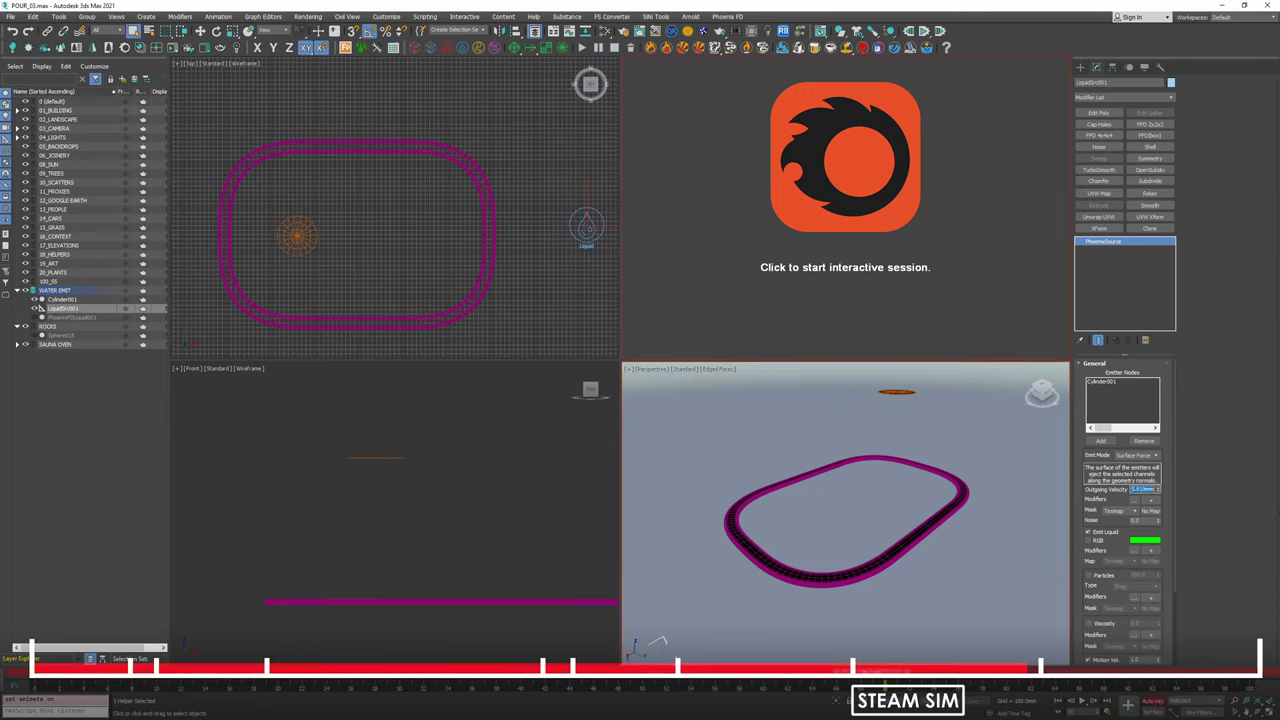
text(95)
key(Return)
Key the liquid source's Outgoing Velocity at 50 mm around frame 73.
drag(896, 672, 920, 672)
double_click(1138, 489)
text(50)
key(Return)
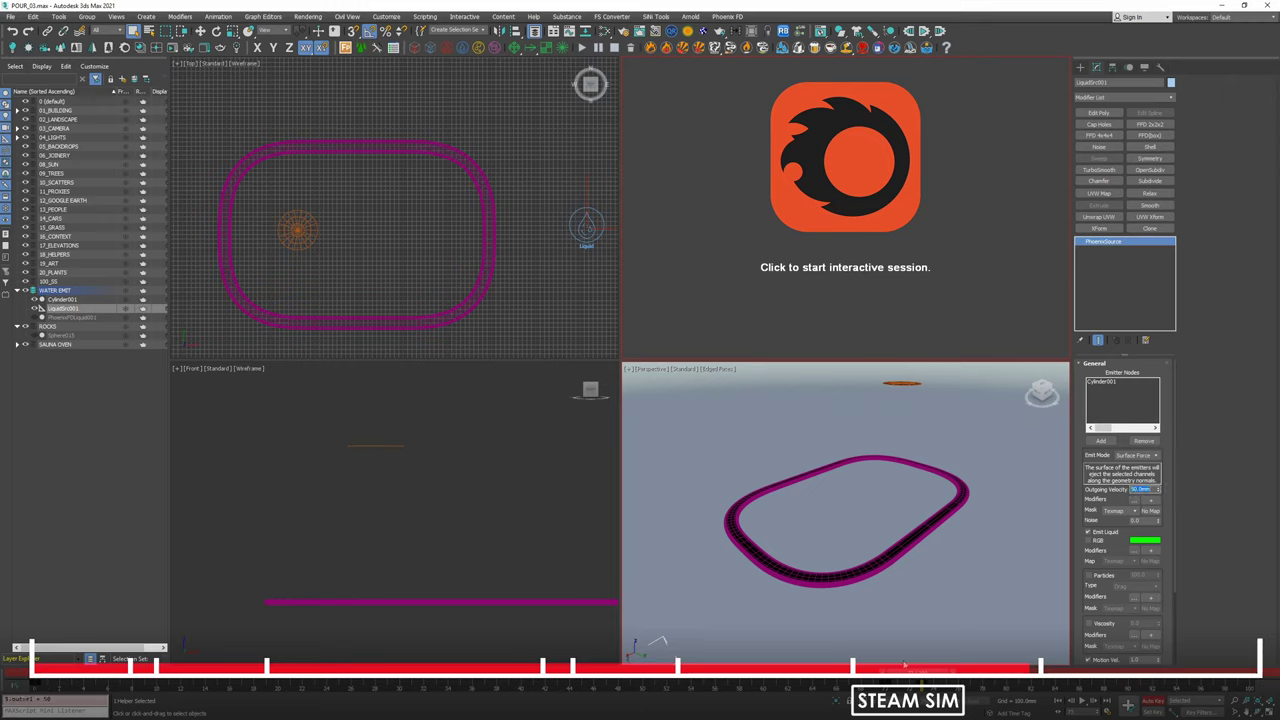
drag(907, 670, 954, 670)
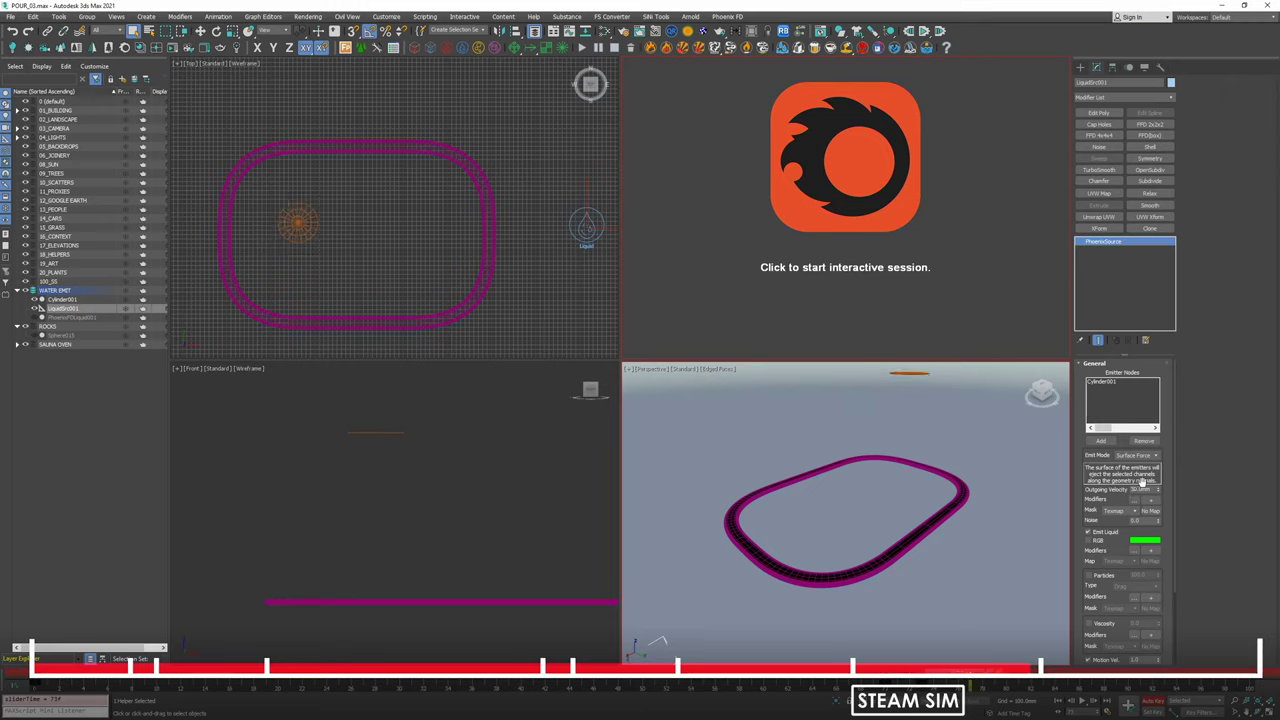
double_click(1138, 489)
Key the liquid source's Outgoing Velocity at 50 mm at the start of the timeline.
drag(967, 675, 1236, 671)
drag(1236, 671, 39, 656)
key(q)
text(50)
key(Return)
Key the liquid source's Outgoing Velocity at 150 mm around frame 15.
mouse_move(42, 673)
mouse_down()
mouse_move(240, 678)
mouse_move(223, 681)
mouse_up()
key(q)
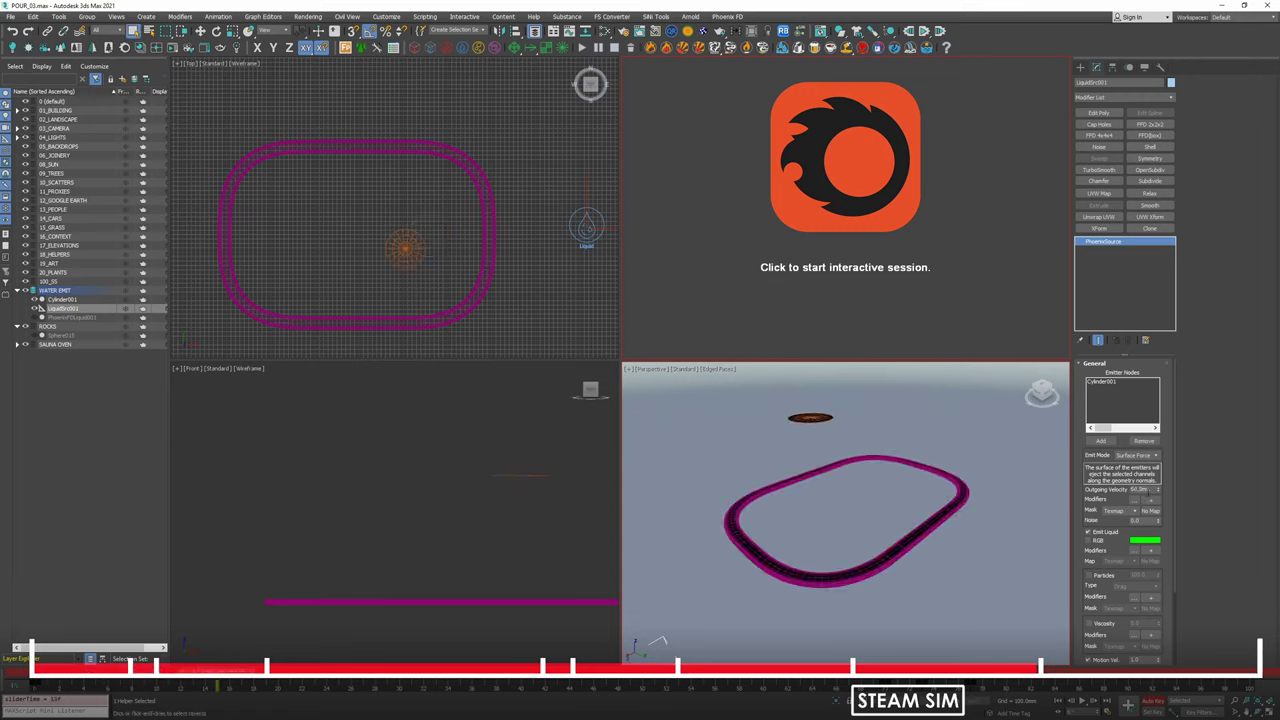
double_click(1145, 490)
text(150)
key(Return)
Key the liquid source's Outgoing Velocity at 100 mm slightly before the middle of the timeline.
drag(237, 676, 574, 675)
double_click(1145, 490)
text(100)
key(Return)
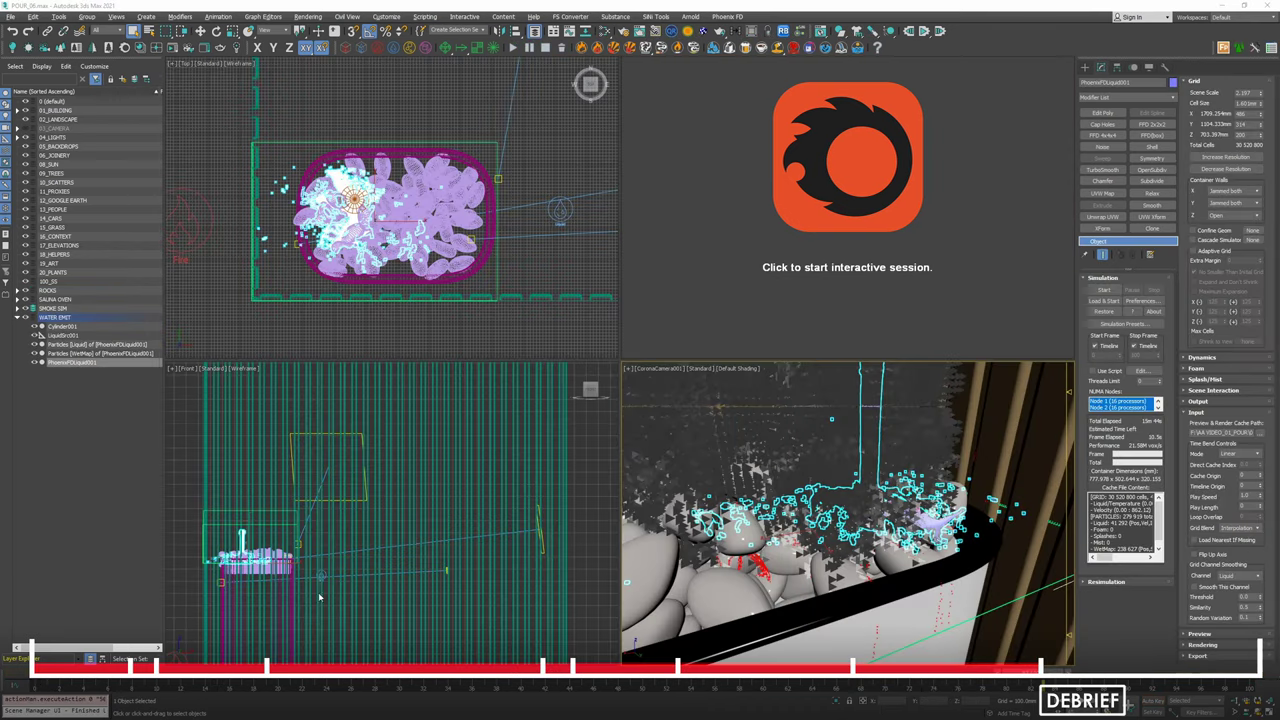
click(706, 564)
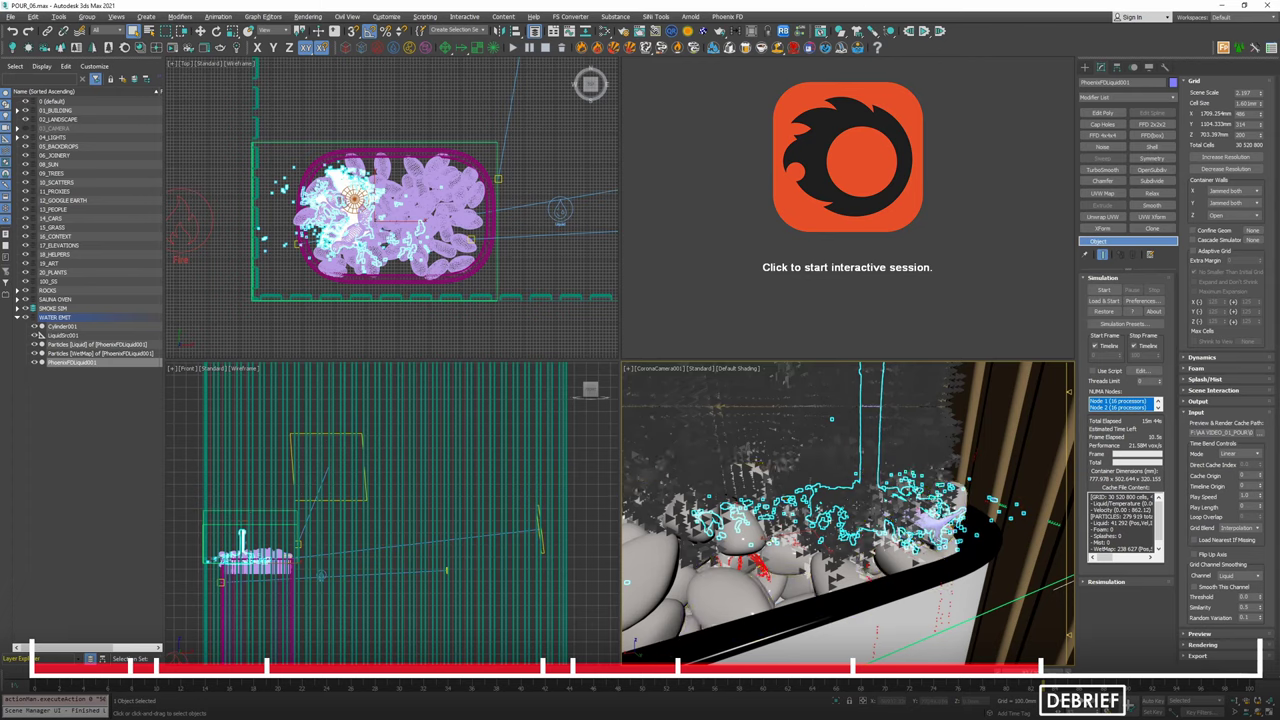